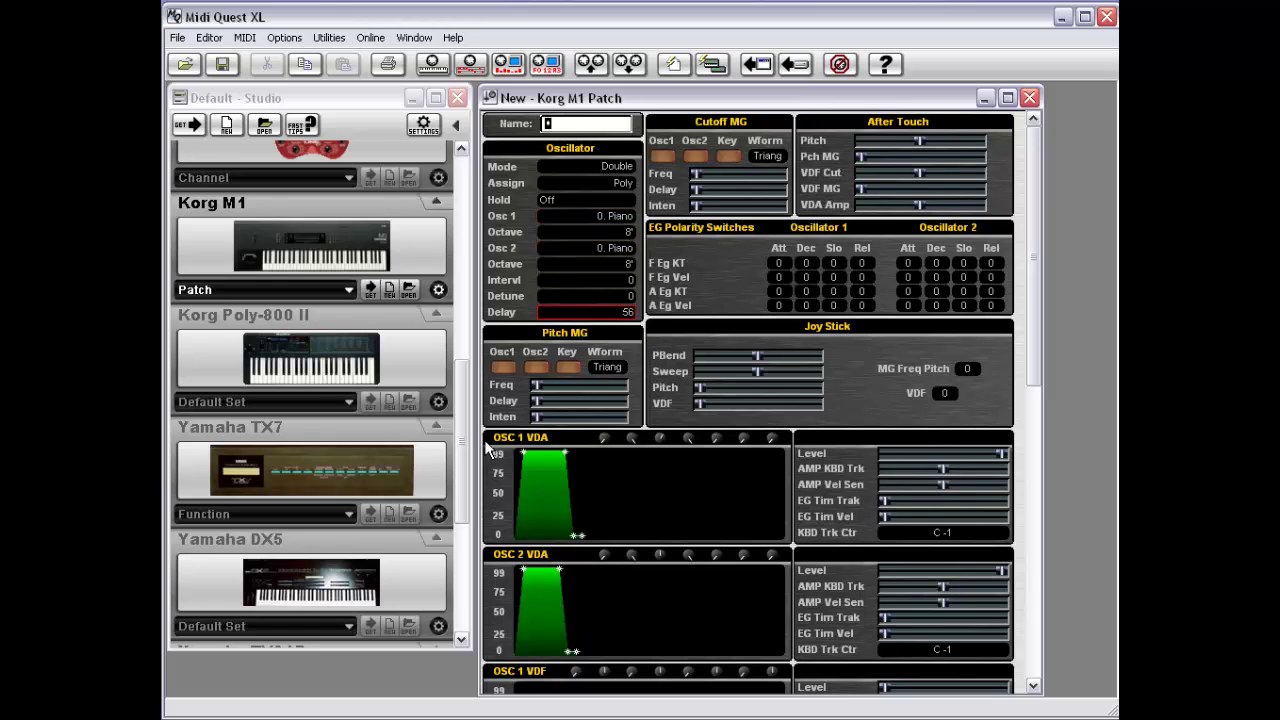
Open a new Line 6 POD (V.1) Channel in its patch editor
{"action": "left_click_drag", "start_coordinate": [460, 425], "coordinate": [424, 352]}
{"action": "left_click", "coordinate": [251, 372]}
{"action": "left_click", "coordinate": [250, 374]}
{"action": "left_click", "coordinate": [391, 369]}
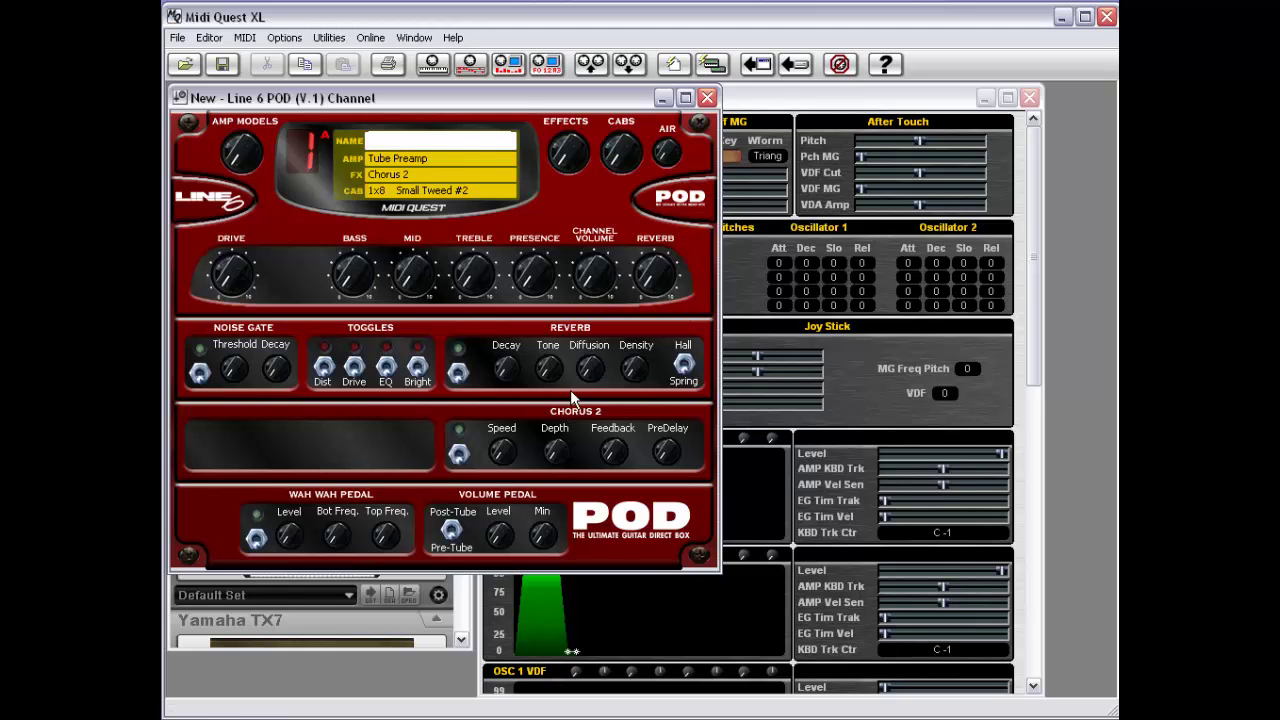
Turn the reverb Diffusion knob of the POD channel and close its editor without saving
{"action": "left_click_drag", "start_coordinate": [587, 369], "coordinate": [570, 370]}
{"action": "left_click", "coordinate": [707, 97]}
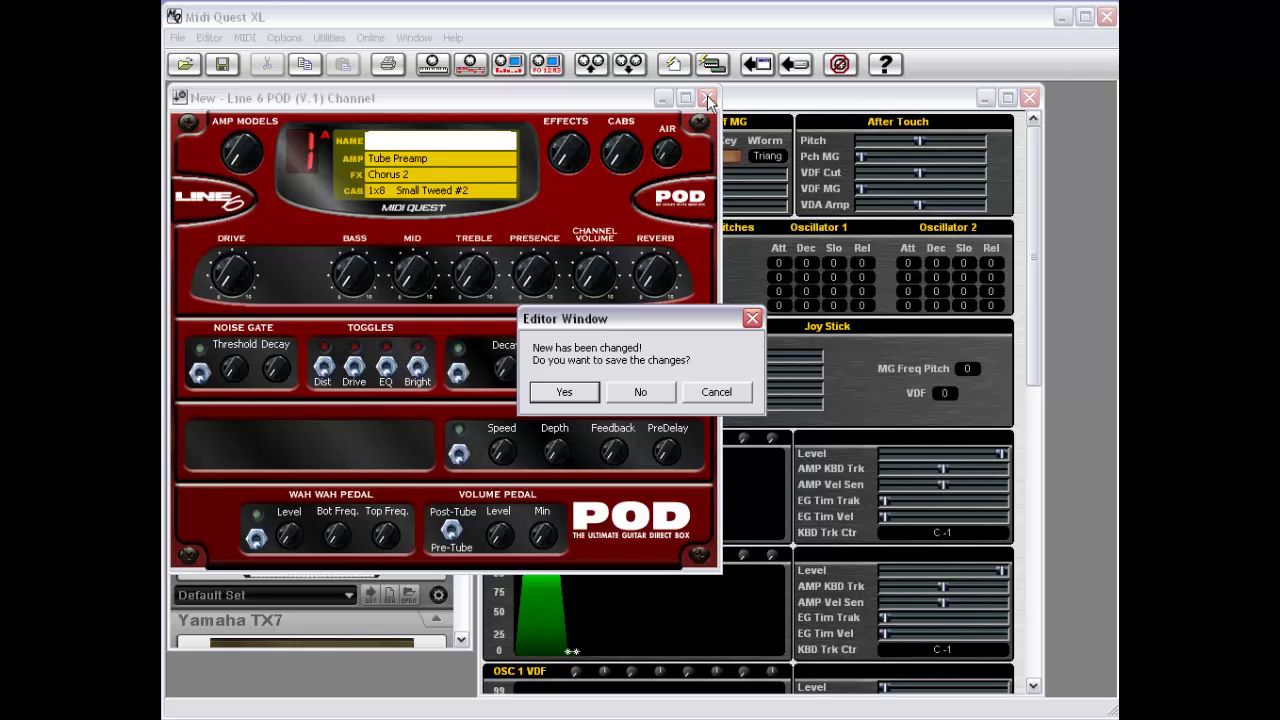
{"action": "left_click", "coordinate": [640, 391]}
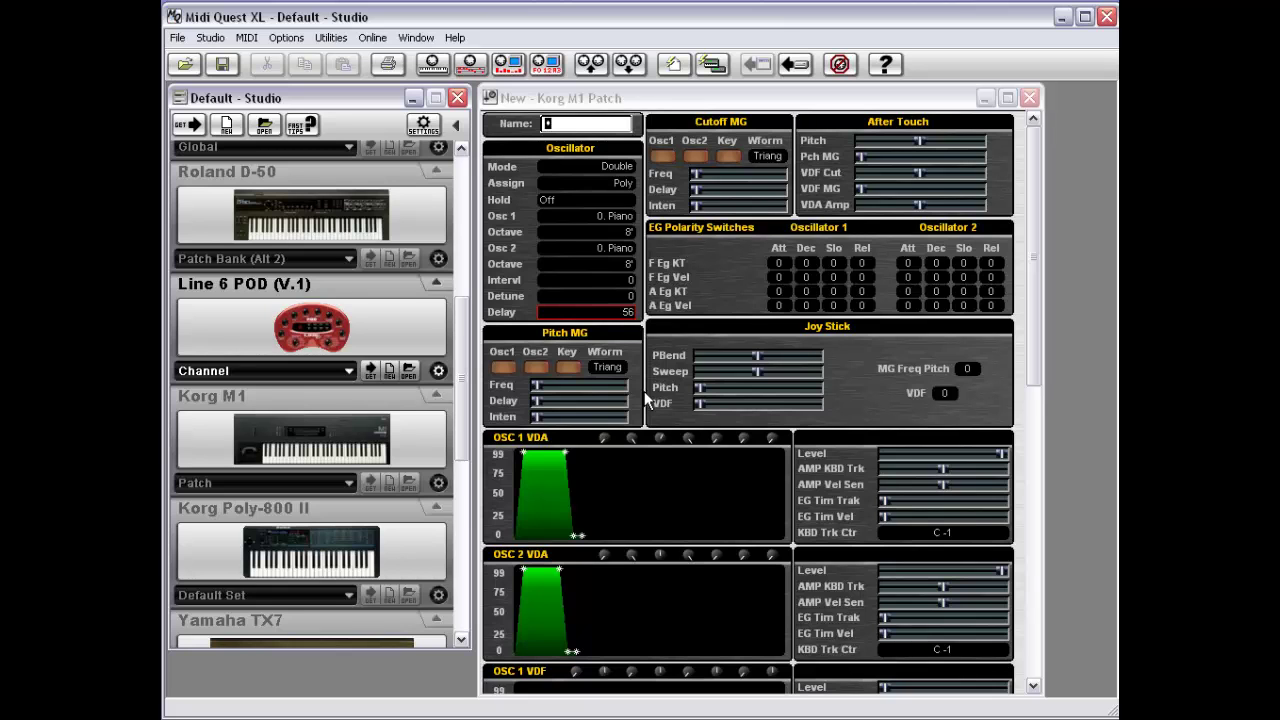
Lower the After Touch Pitch of the Korg M1 patch slightly below its middle value
{"action": "right_click", "coordinate": [858, 369]}
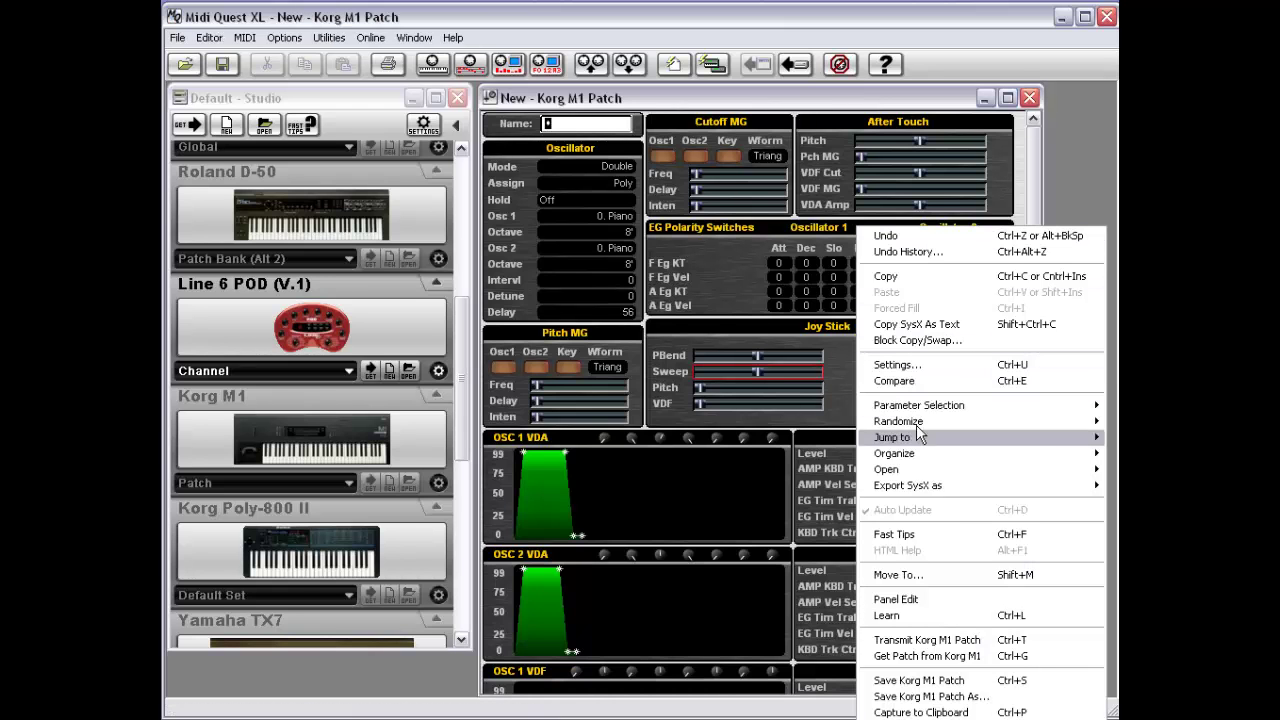
{"action": "left_click", "coordinate": [680, 276]}
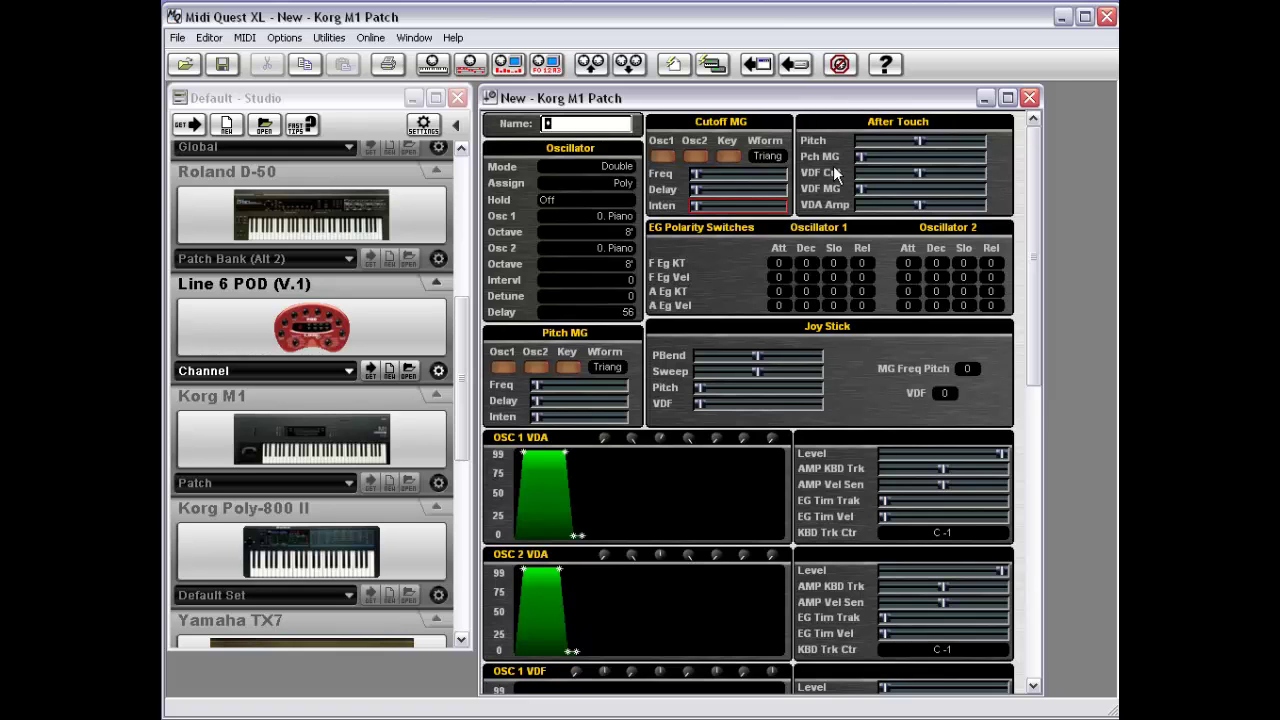
{"action": "mouse_move", "coordinate": [922, 152]}
{"action": "mouse_move", "coordinate": [922, 141]}
{"action": "left_mouse_down"}
{"action": "mouse_move", "coordinate": [951, 140]}
{"action": "mouse_move", "coordinate": [916, 139]}
{"action": "left_mouse_up"}
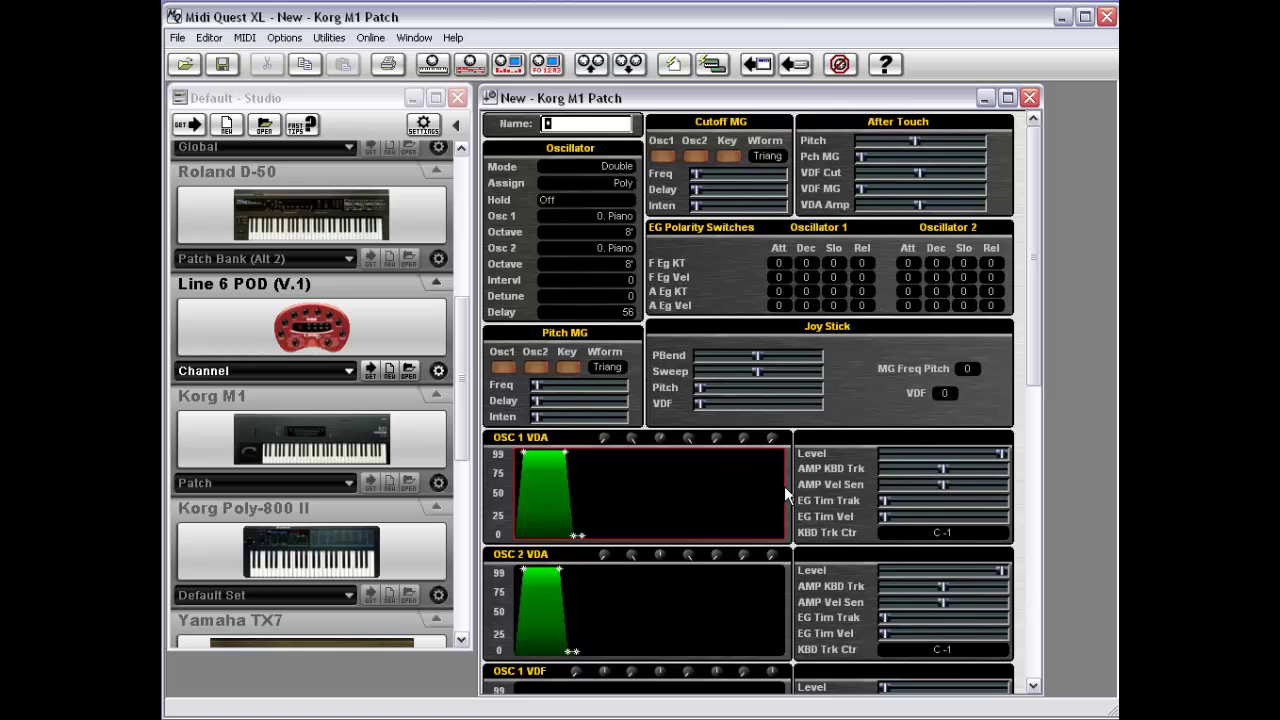
Switch the oscillator Mode to Single and back to Double
{"action": "mouse_move", "coordinate": [626, 298]}
{"action": "left_mouse_down"}
{"action": "mouse_move", "coordinate": [648, 305]}
{"action": "mouse_move", "coordinate": [612, 306]}
{"action": "mouse_move", "coordinate": [632, 300]}
{"action": "left_mouse_up"}
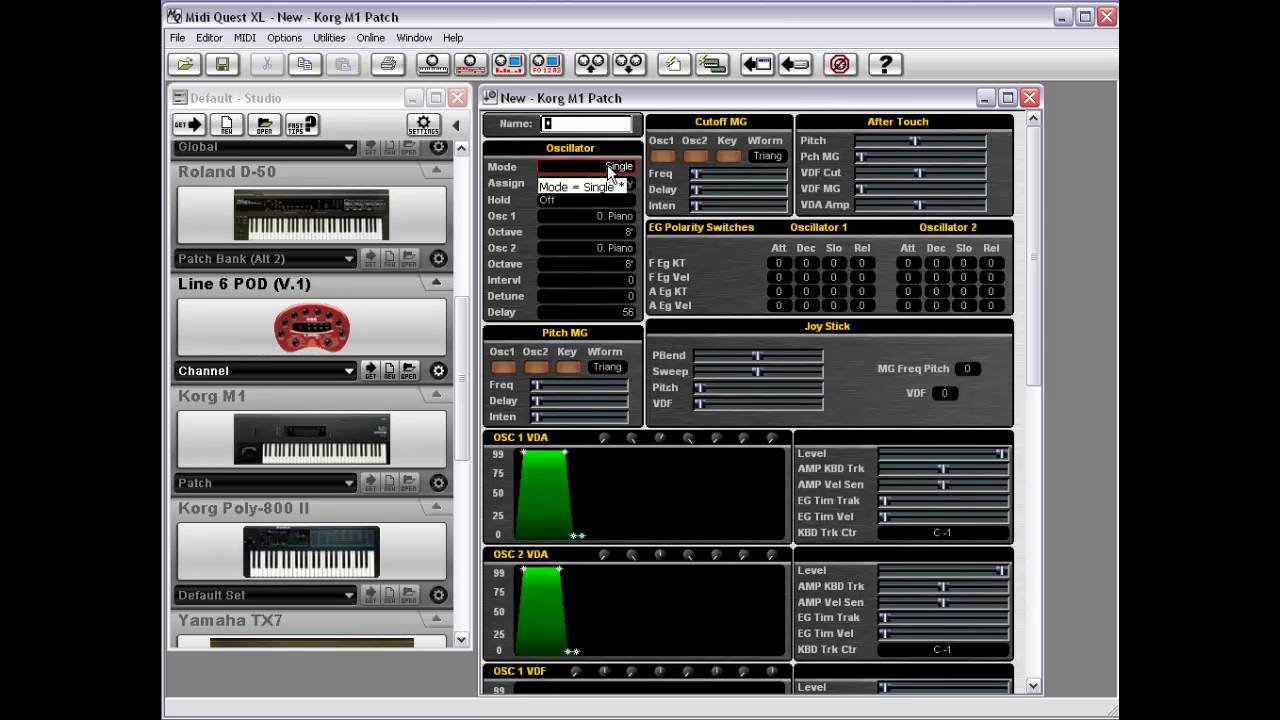
{"action": "left_click", "coordinate": [614, 168]}
{"action": "left_click", "coordinate": [275, 39]}
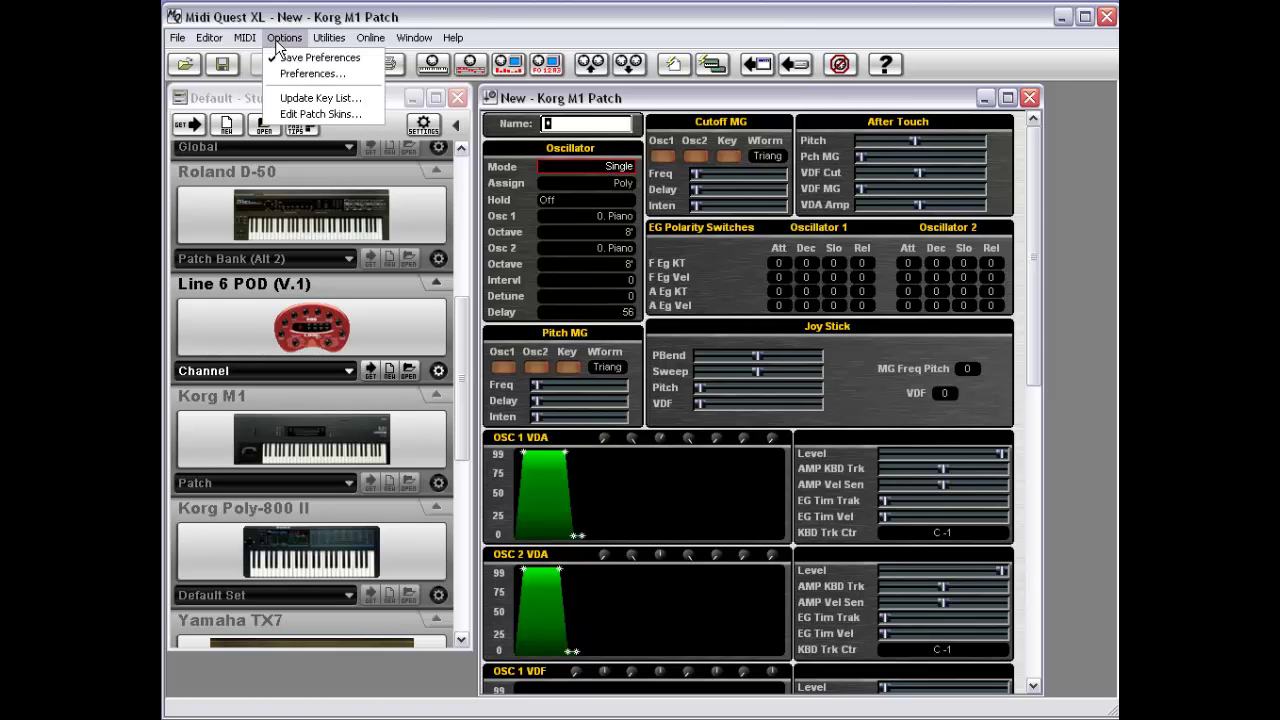
{"action": "left_click", "coordinate": [621, 203]}
{"action": "left_click", "coordinate": [620, 167]}
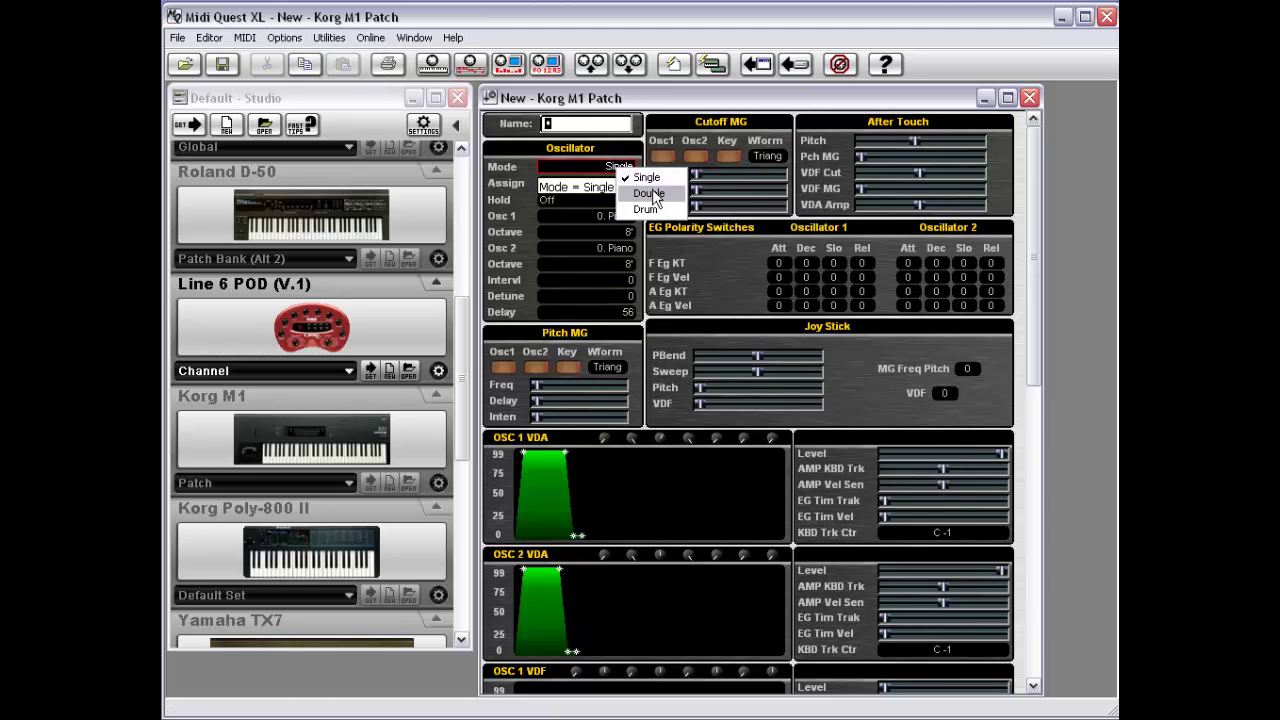
{"action": "left_click", "coordinate": [650, 193]}
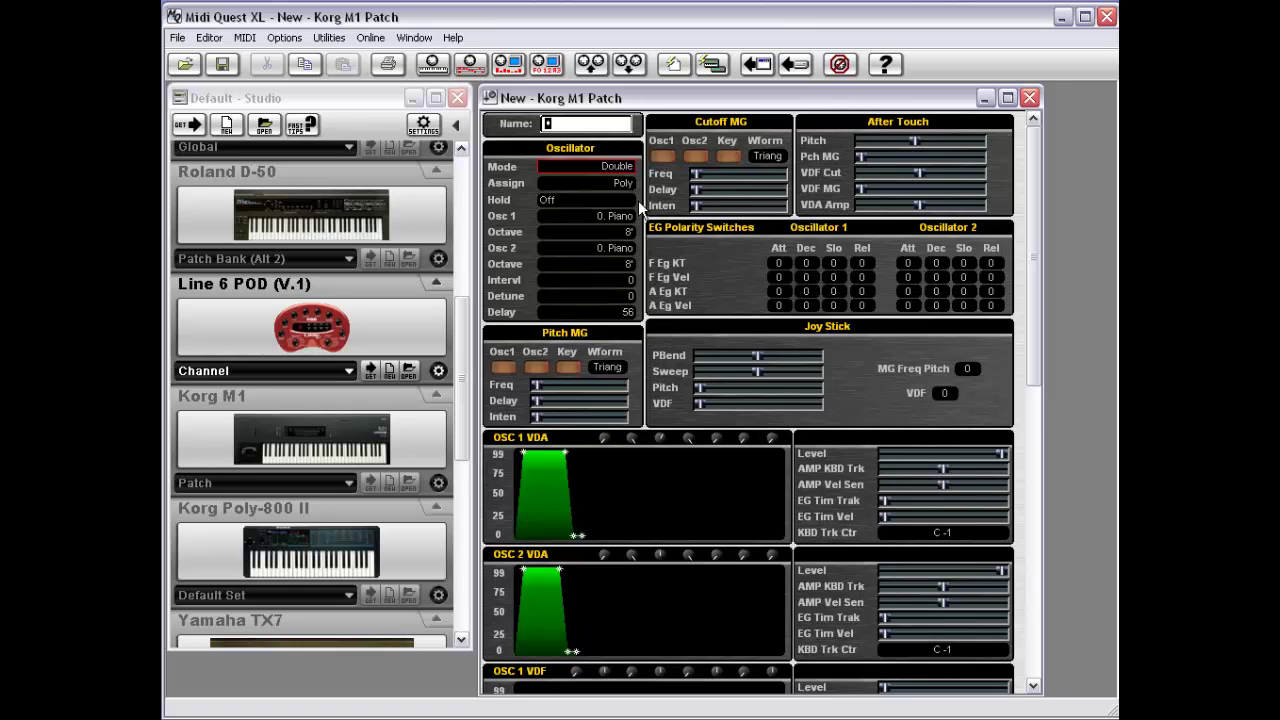
Set the Osc 2 waveform to 6. Organ 2
{"action": "left_click", "coordinate": [612, 249]}
{"action": "scroll", "coordinate": [612, 257], "scroll_direction": "up", "scroll_amount": 10}
{"action": "scroll", "coordinate": [612, 257], "scroll_direction": "down", "scroll_amount": 4}
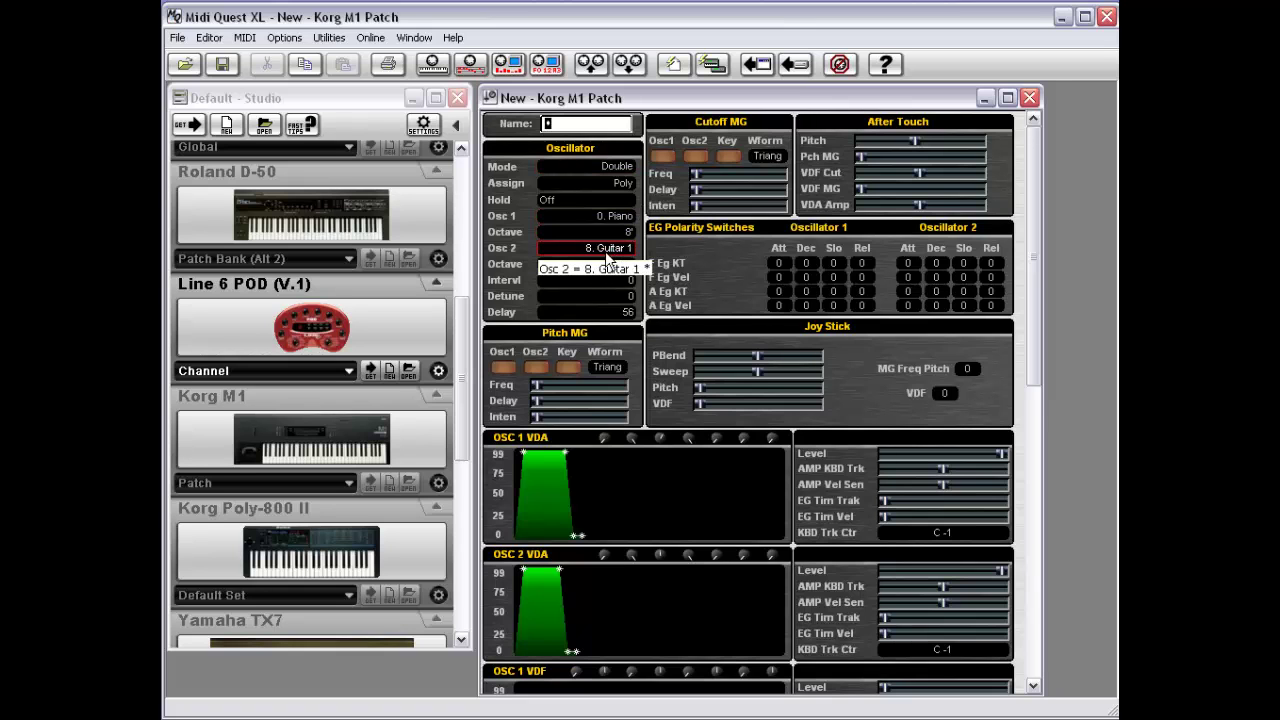
Filter the list of Osc 2 values by "Vib" and leave it without choosing a new waveform
{"action": "double_click", "coordinate": [606, 249]}
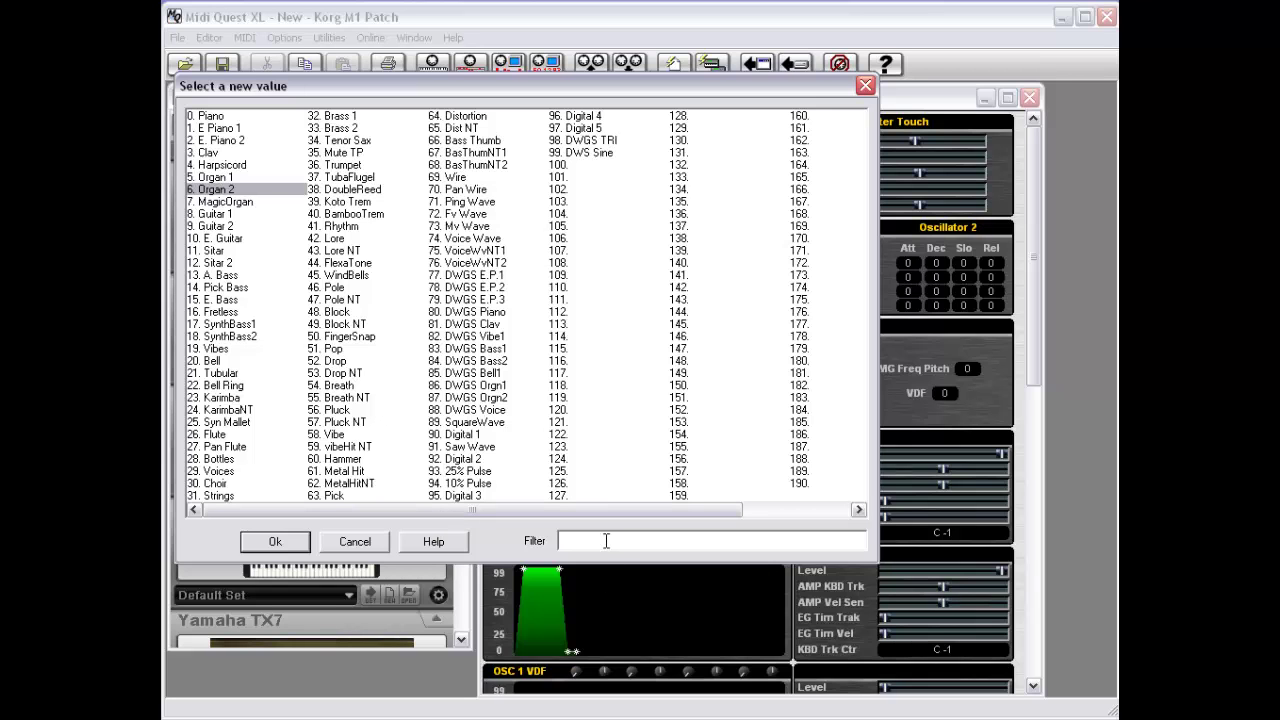
{"action": "type", "text": "Vib"}
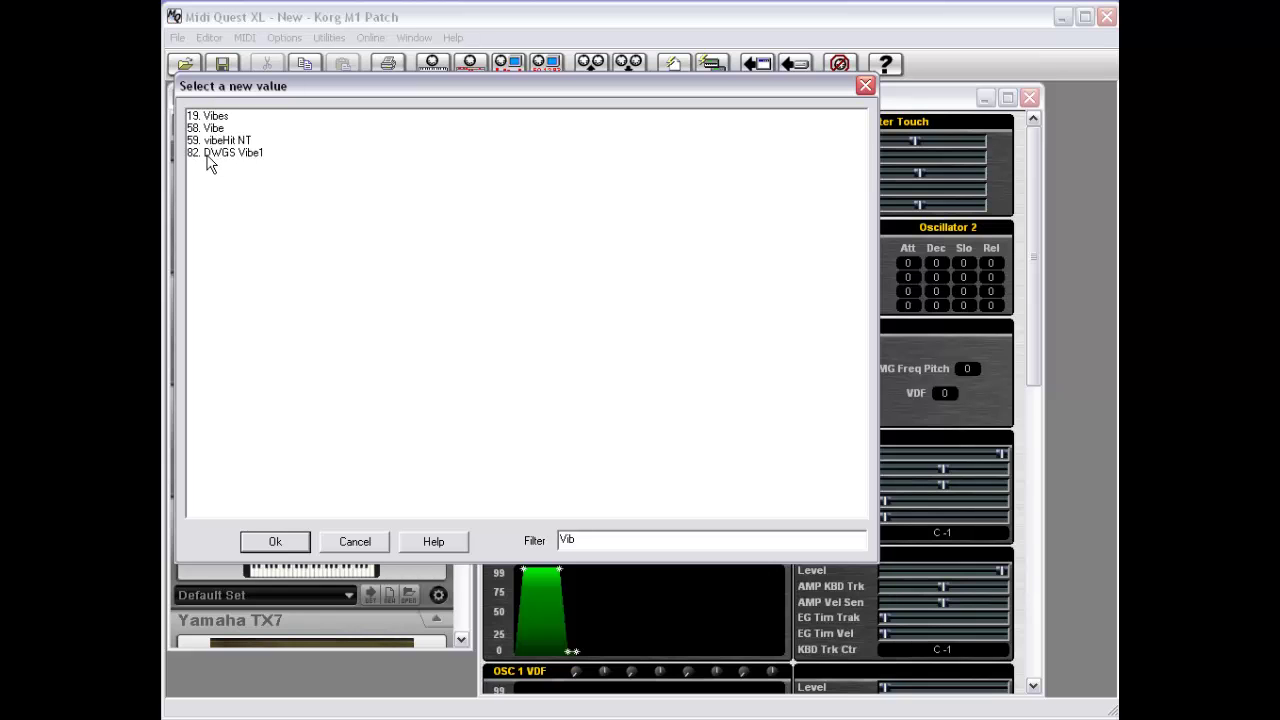
{"action": "left_click", "coordinate": [356, 542]}
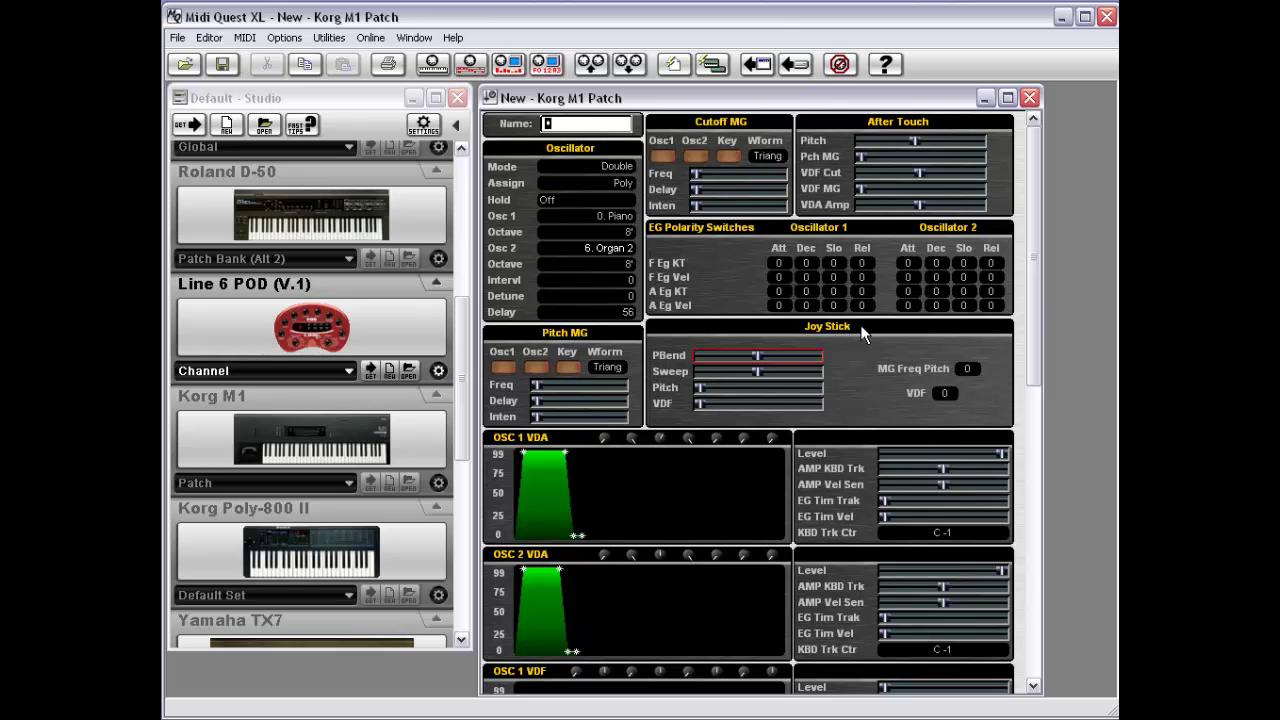
Reshape the OSC 1 VDA envelope into a quick attack near 99, descending through points at about 75 and 50 to 0
{"action": "left_click", "coordinate": [697, 160]}
{"action": "left_click_drag", "start_coordinate": [604, 445], "coordinate": [613, 406]}
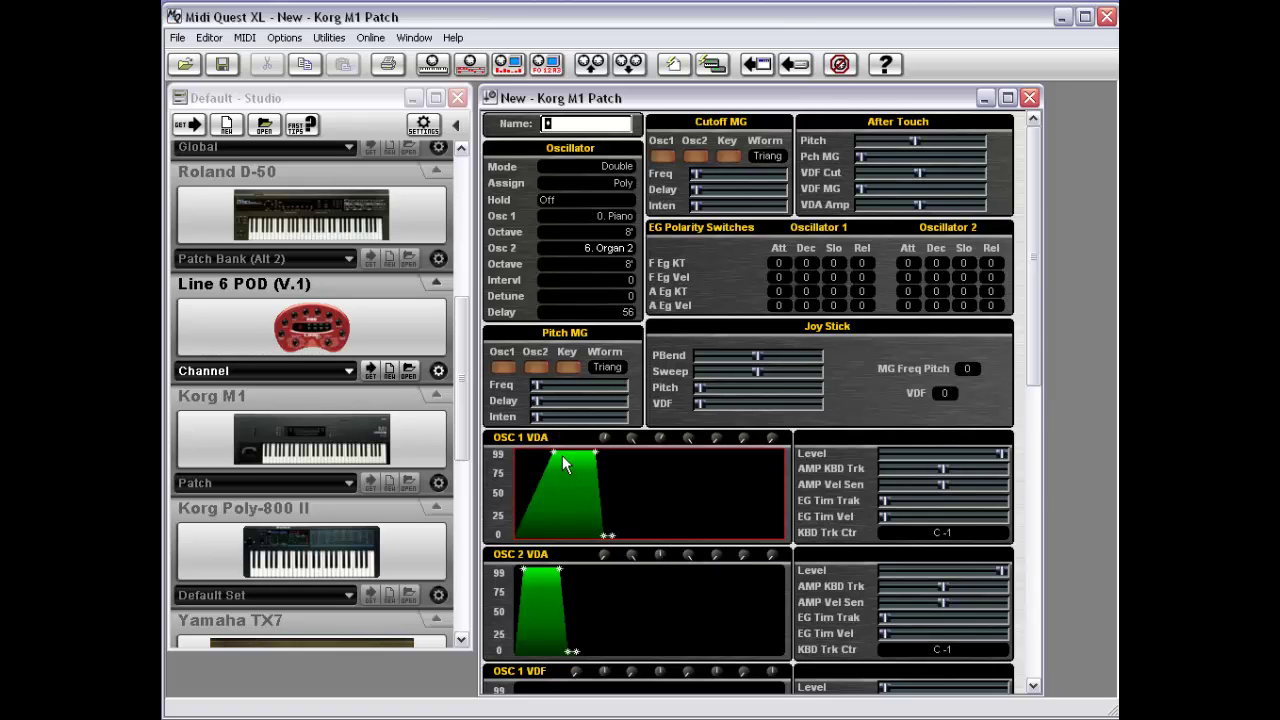
{"action": "left_click_drag", "start_coordinate": [552, 450], "coordinate": [566, 490]}
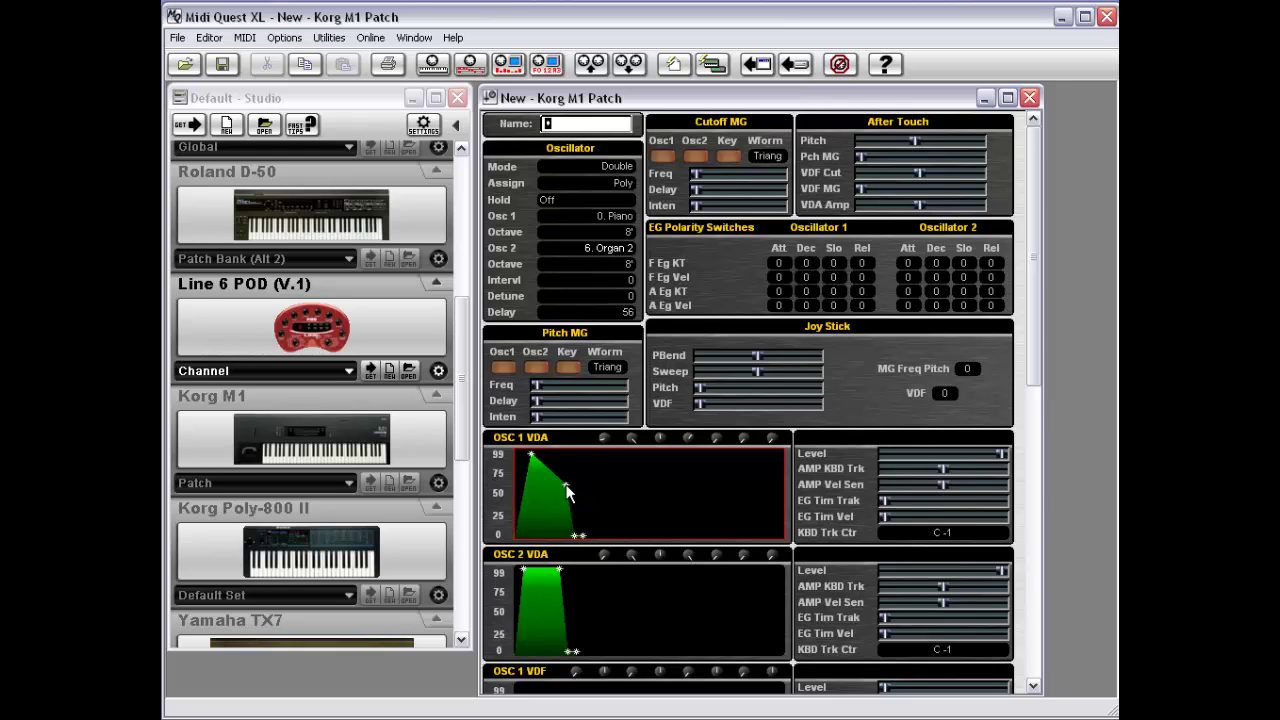
{"action": "left_click_drag", "start_coordinate": [577, 543], "coordinate": [602, 504]}
{"action": "left_click_drag", "start_coordinate": [658, 540], "coordinate": [601, 497]}
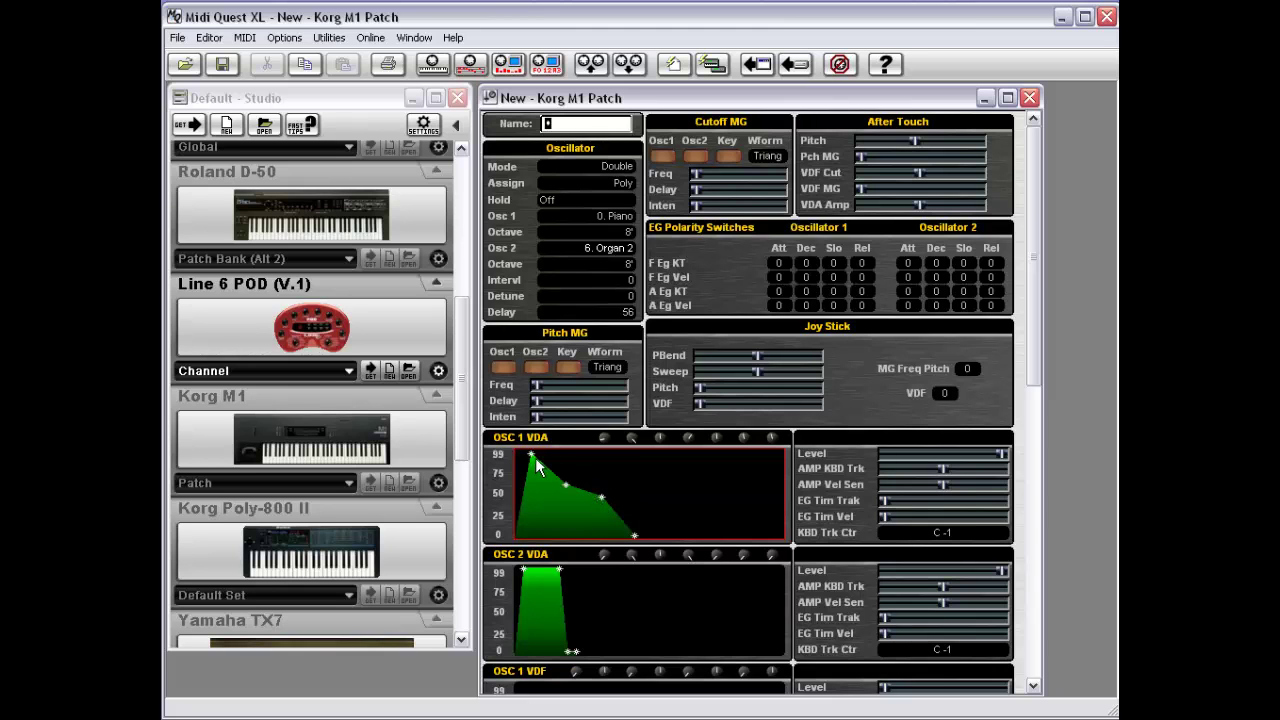
{"action": "left_click_drag", "start_coordinate": [531, 455], "coordinate": [555, 476]}
{"action": "mouse_move", "coordinate": [625, 537]}
{"action": "left_mouse_down"}
{"action": "mouse_move", "coordinate": [601, 538]}
{"action": "mouse_move", "coordinate": [638, 540]}
{"action": "left_mouse_up"}
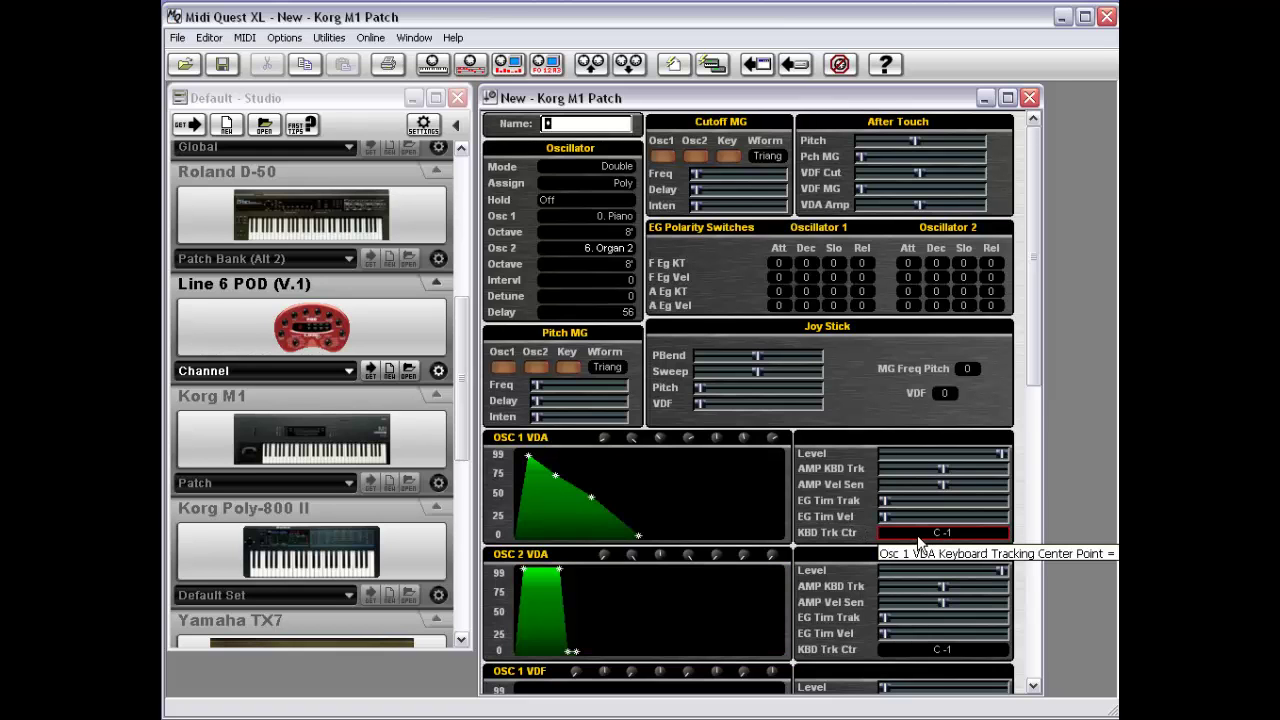
Set the OSC 1 VDA keyboard tracking center (KBD Trk Ctr) to C#2
{"action": "left_click_drag", "start_coordinate": [880, 540], "coordinate": [941, 541]}
{"action": "left_click", "coordinate": [941, 541]}
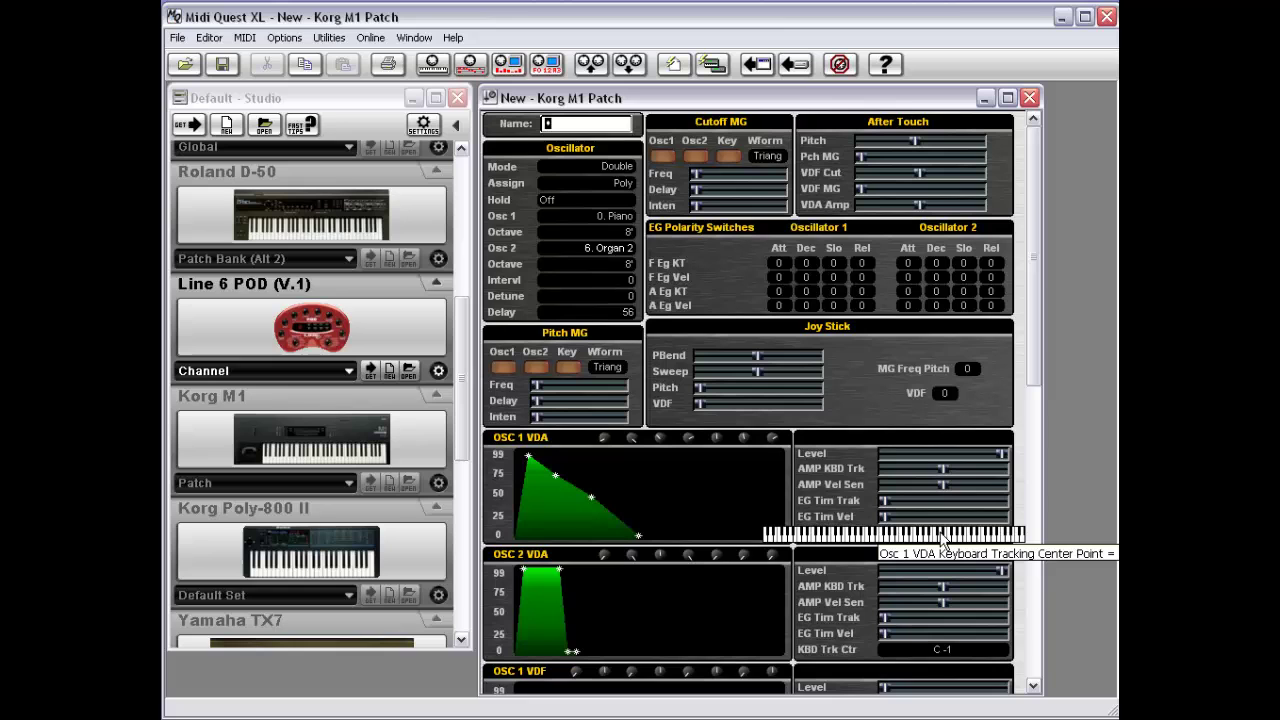
{"action": "left_click", "coordinate": [871, 534]}
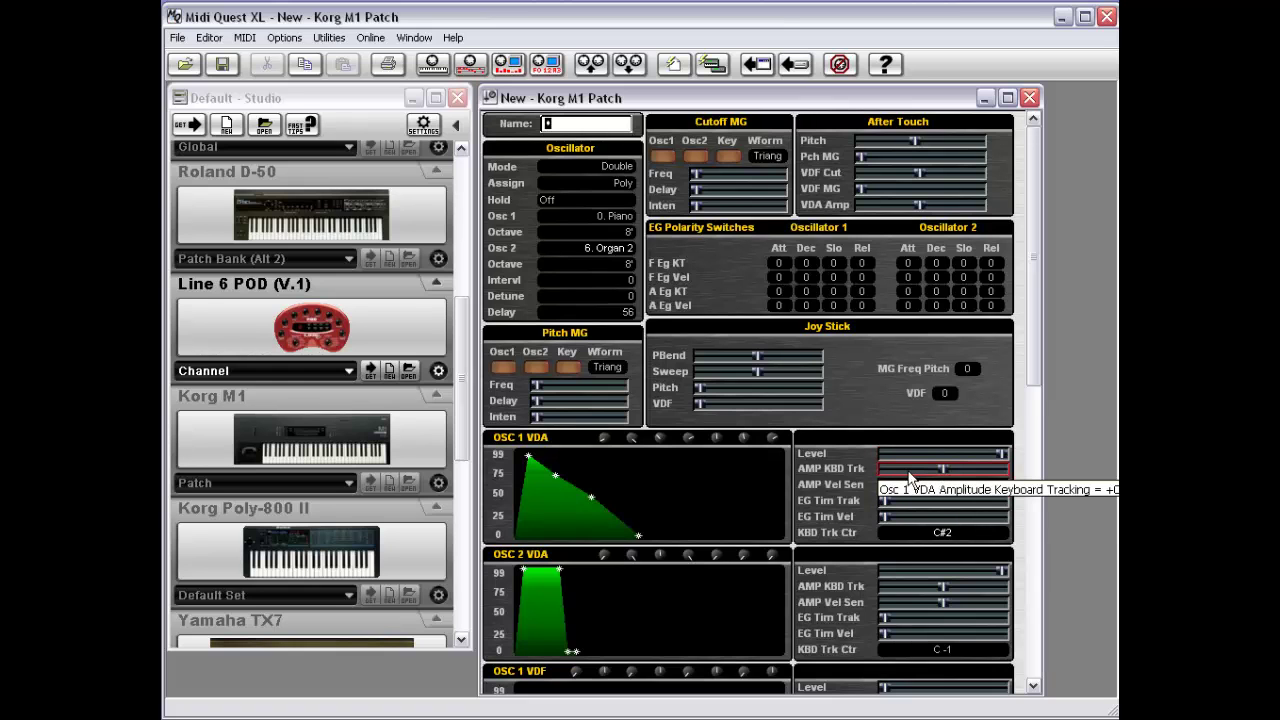
Review the Patch Edit preferences, including Activate on Mouse Over, and close them
{"action": "left_click", "coordinate": [284, 37]}
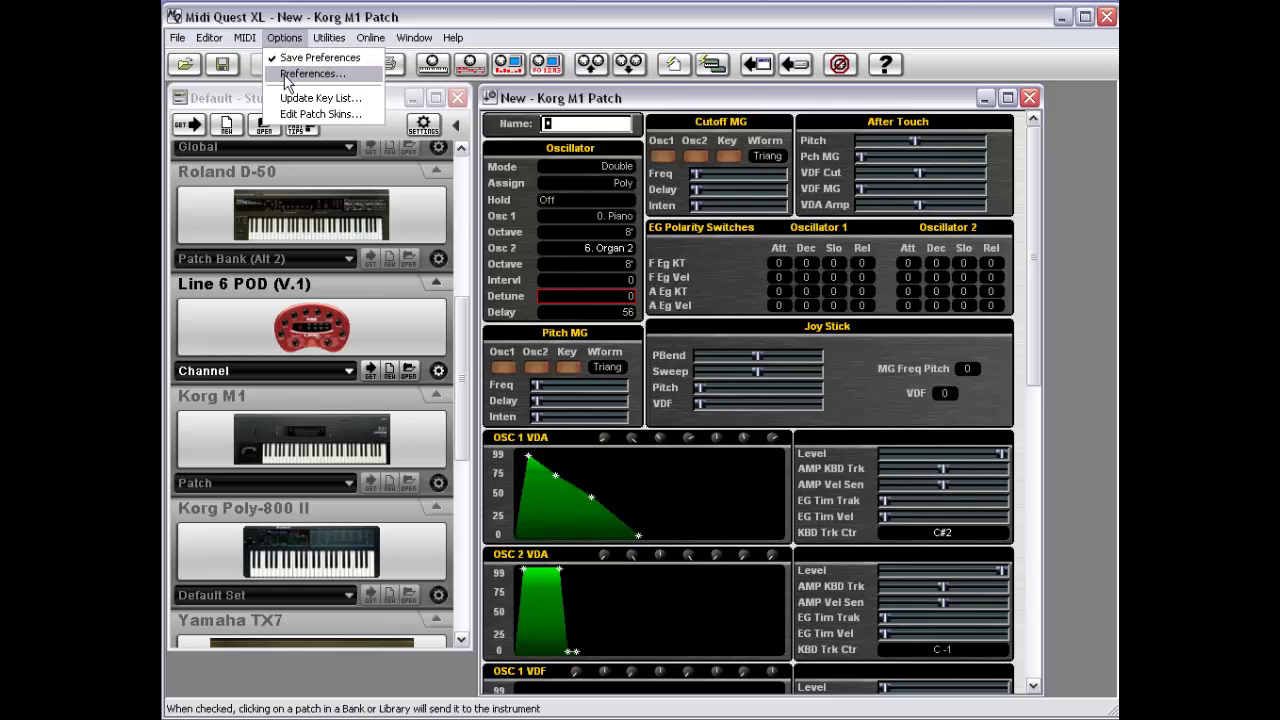
{"action": "left_click", "coordinate": [287, 76]}
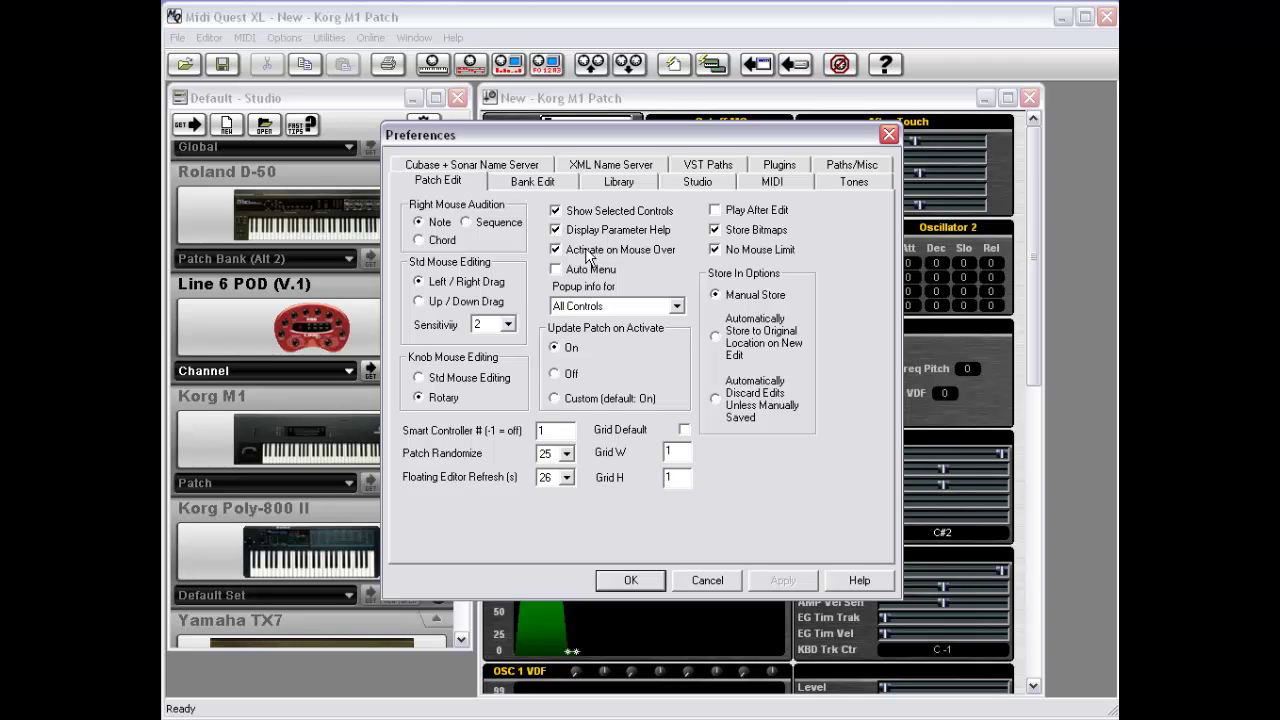
{"action": "left_click", "coordinate": [631, 580]}
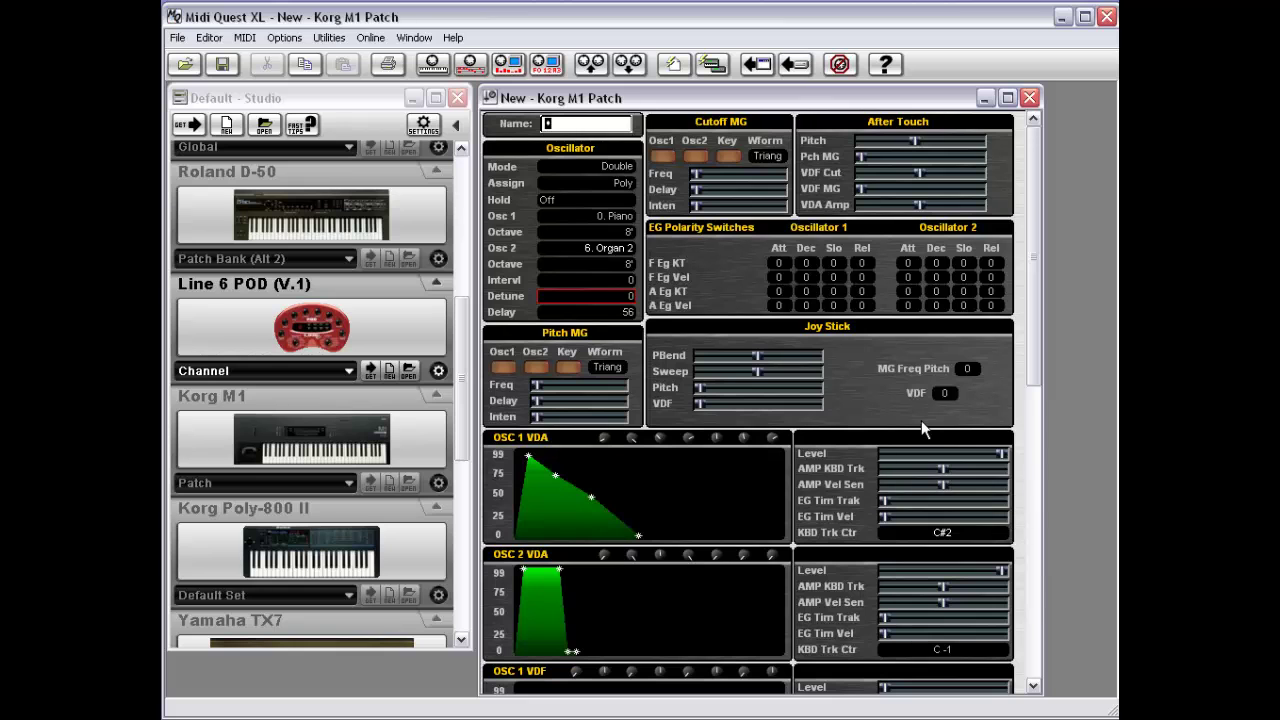
Set the OSC 1 VDA AMP KBD Trk to 45 and AMP Vel Sen to 34
{"action": "left_click", "coordinate": [912, 476]}
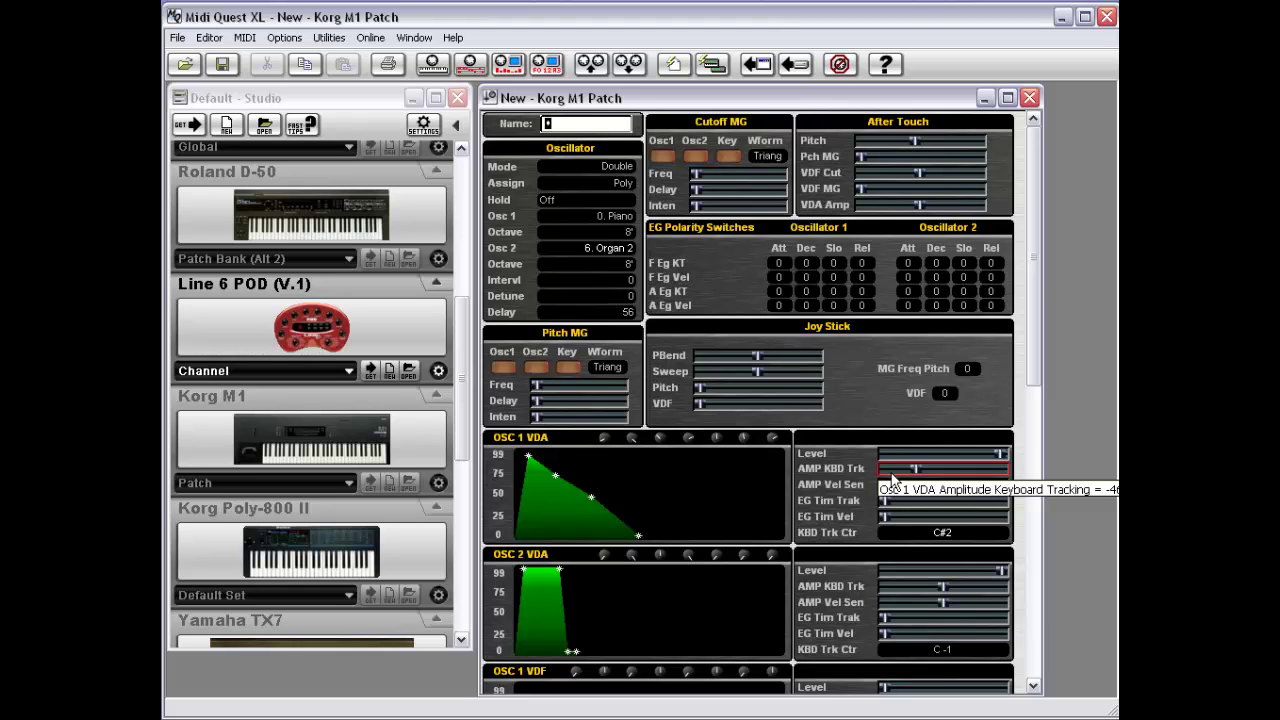
{"action": "type", "text": "4"}
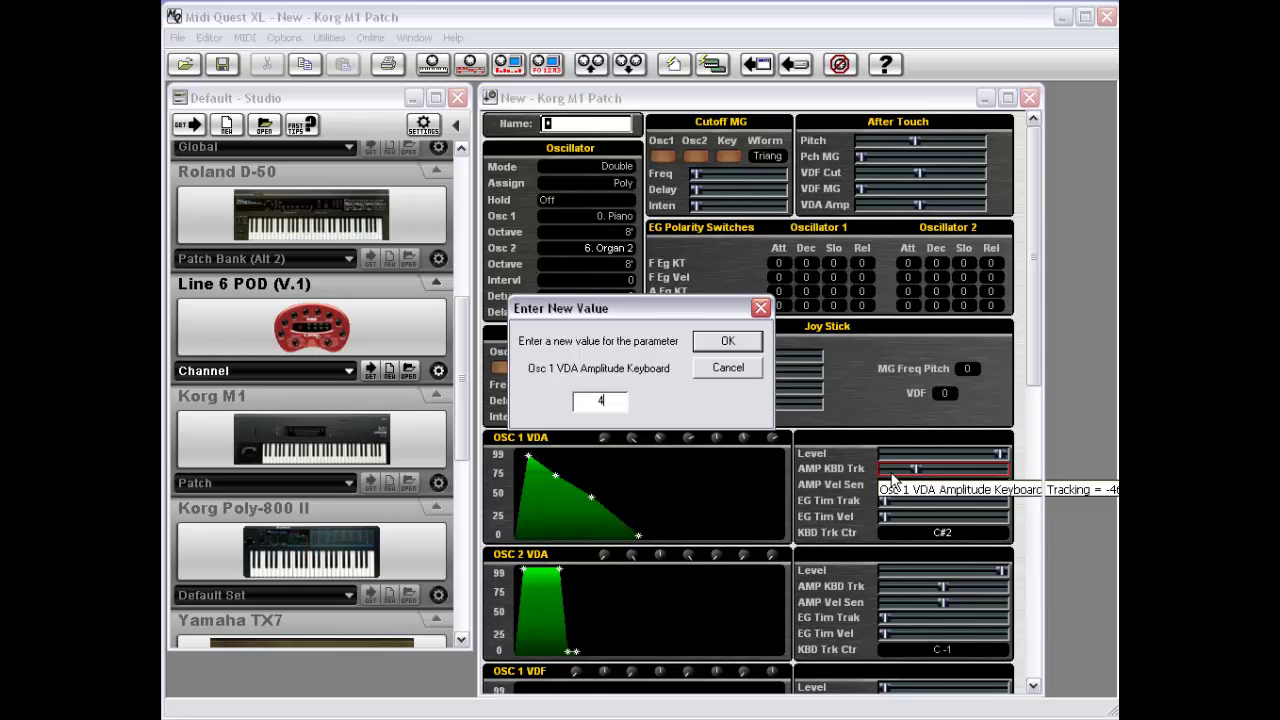
{"action": "type", "text": "5"}
{"action": "key", "text": "Return"}
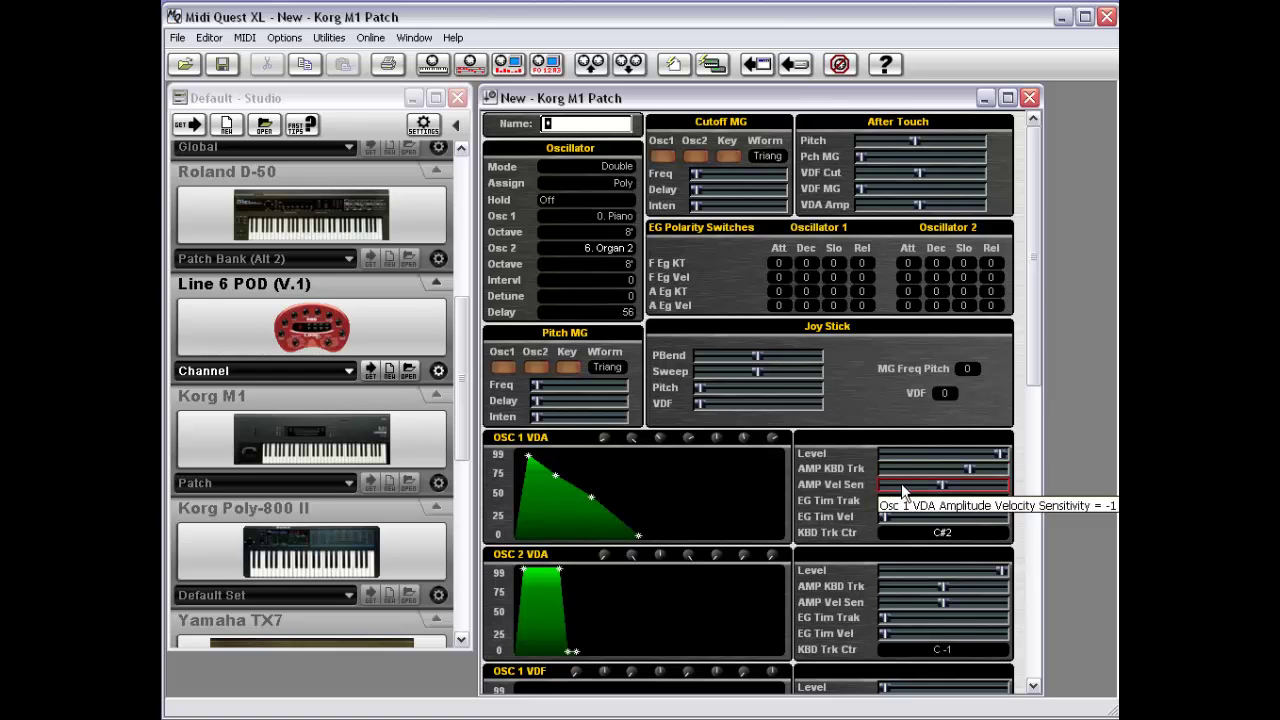
{"action": "type", "text": "34"}
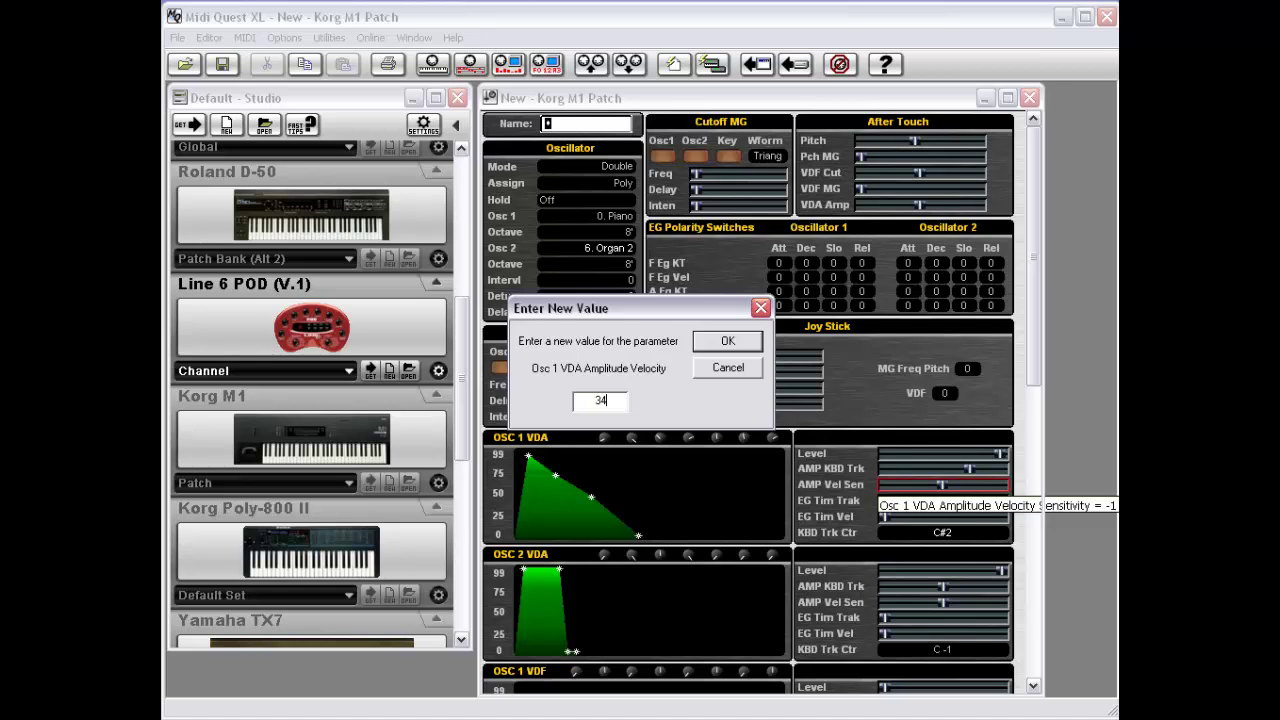
{"action": "key", "text": "Return"}
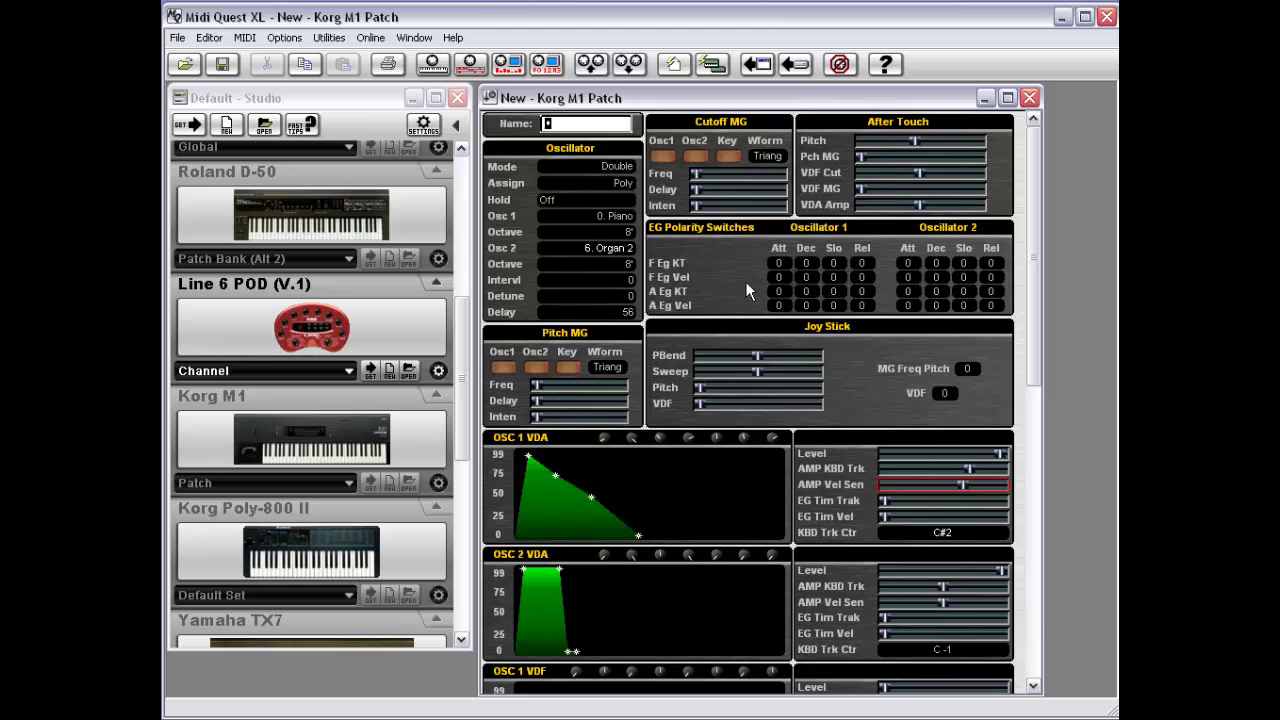
Set the oscillator Detune to 3
{"action": "double_click", "coordinate": [631, 298]}
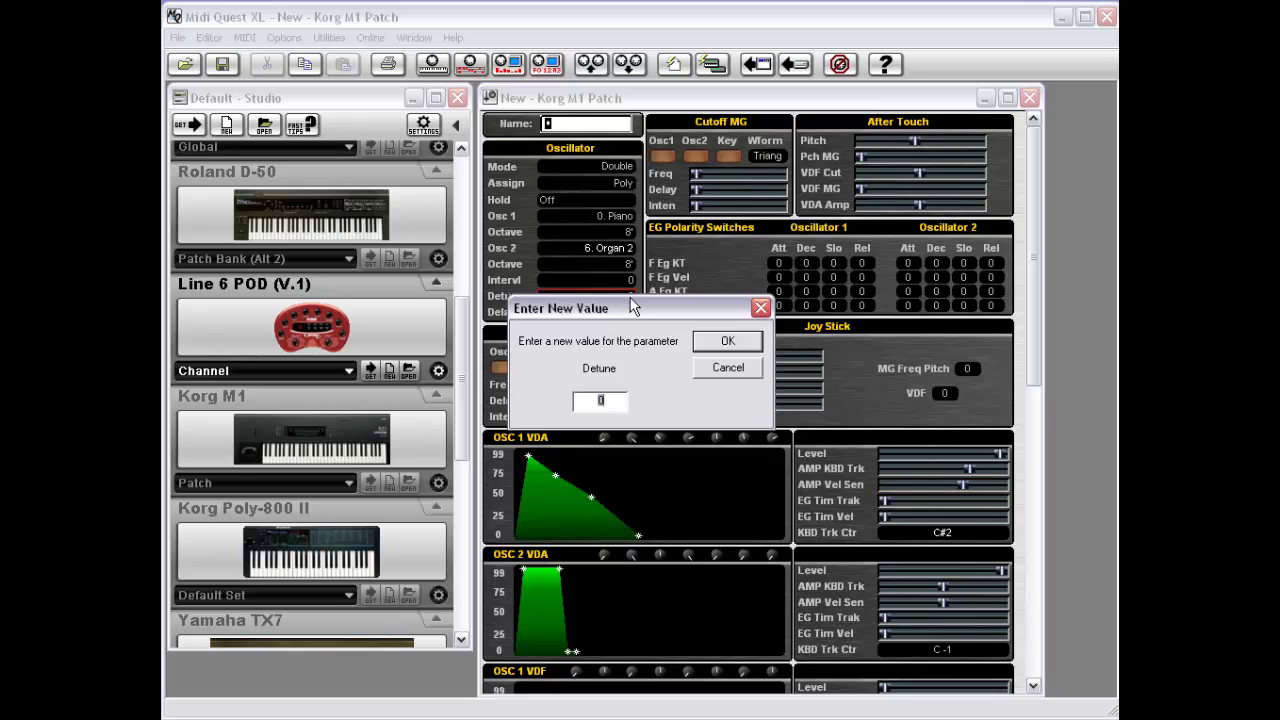
{"action": "left_click_drag", "start_coordinate": [632, 307], "coordinate": [630, 335]}
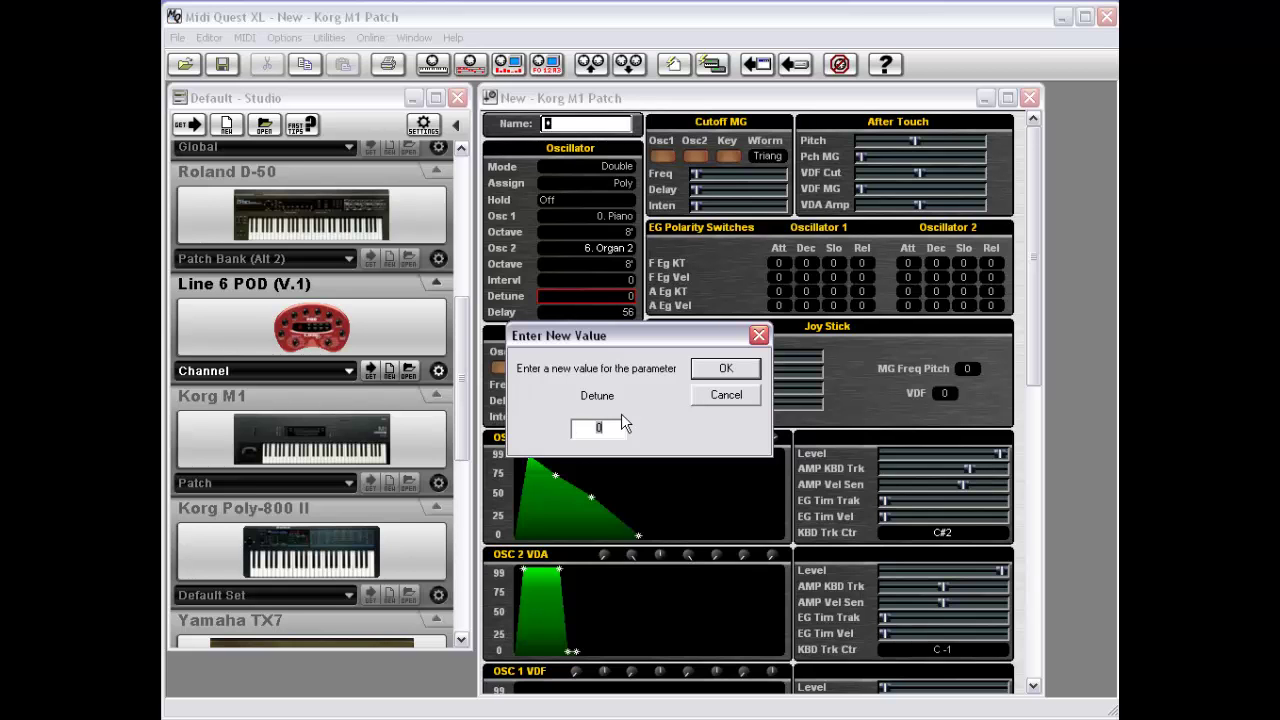
{"action": "type", "text": "3"}
{"action": "key", "text": "Return"}
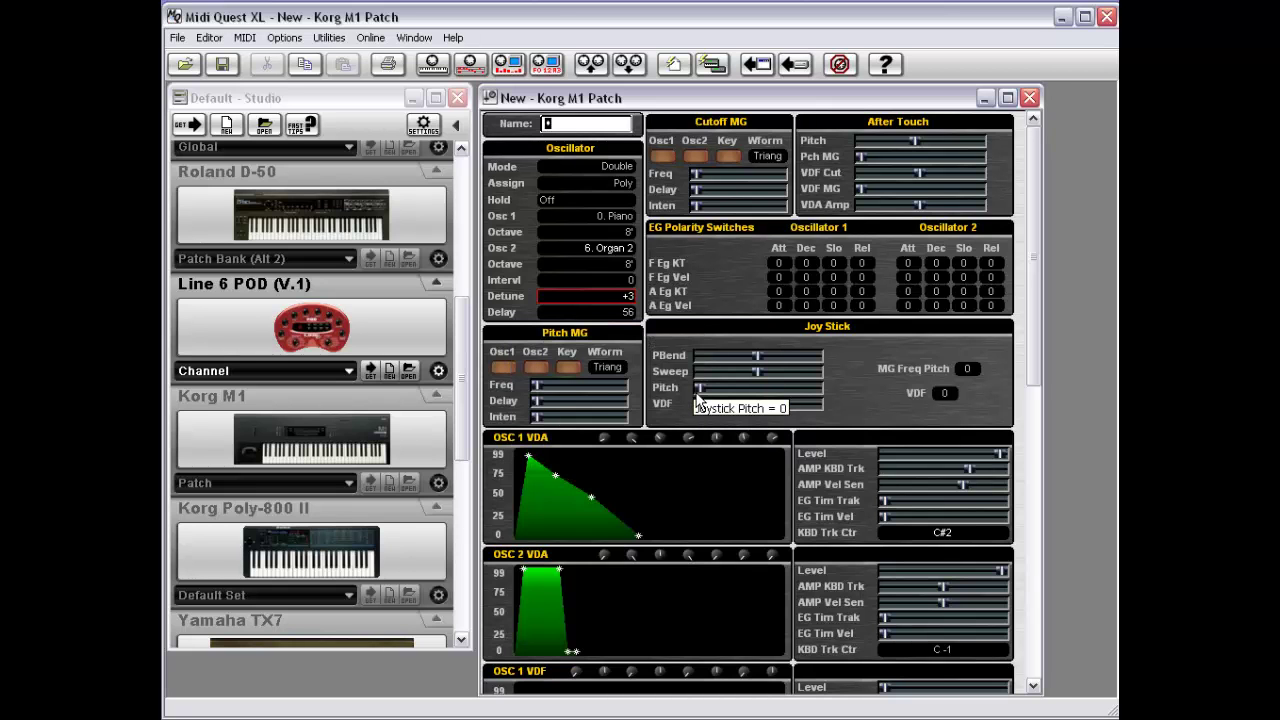
Lower the After Touch Pitch to -7 and return it to its middle value
{"action": "left_click", "coordinate": [911, 141]}
{"action": "left_click_drag", "start_coordinate": [886, 140], "coordinate": [891, 142]}
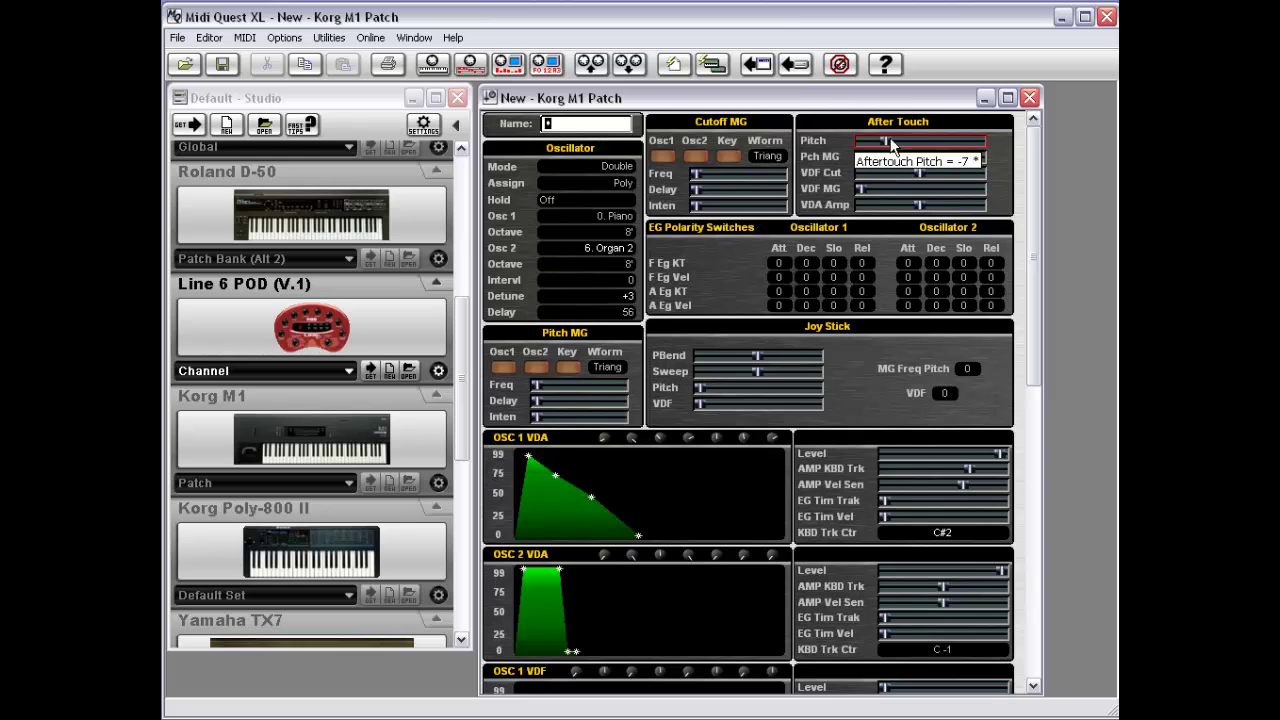
{"action": "left_click_drag", "start_coordinate": [884, 141], "coordinate": [918, 141]}
Shorten the Korg M1 patch editor window and open the MIDI Monitor window in the space beneath it
{"action": "left_click_drag", "start_coordinate": [847, 699], "coordinate": [847, 460]}
{"action": "left_click", "coordinate": [330, 38]}
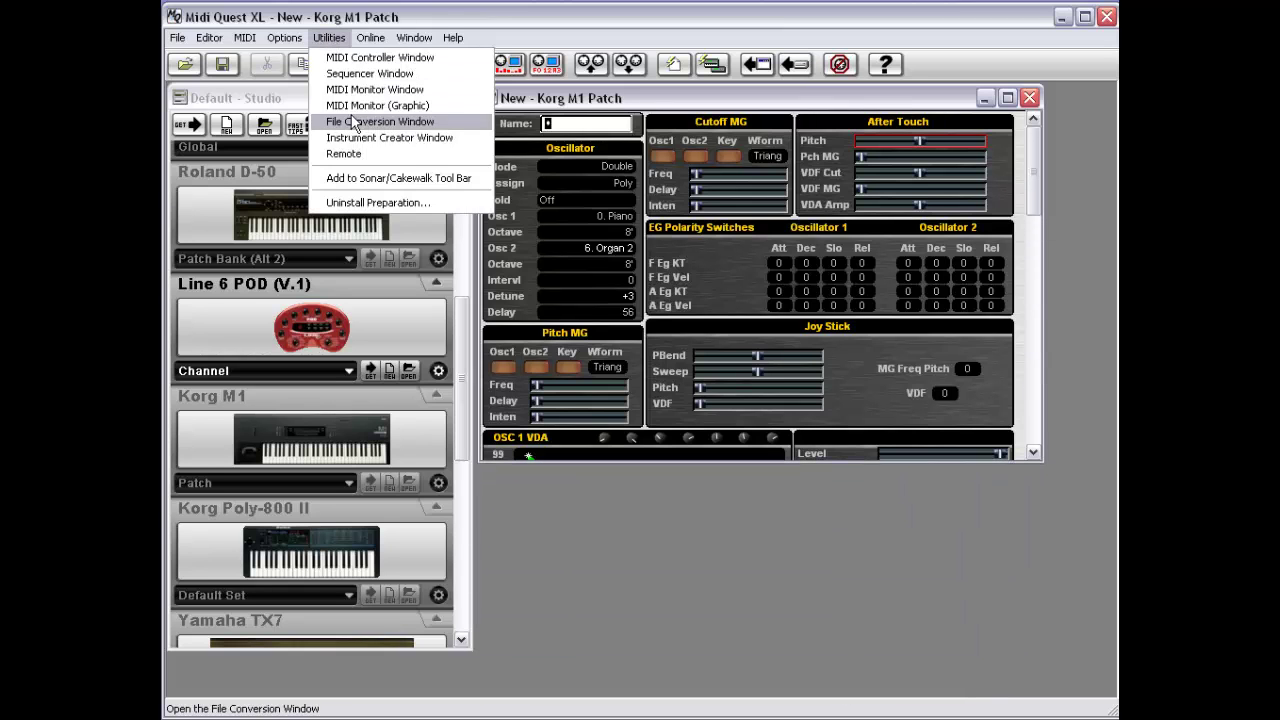
{"action": "left_click", "coordinate": [386, 89]}
{"action": "left_click_drag", "start_coordinate": [511, 470], "coordinate": [755, 479]}
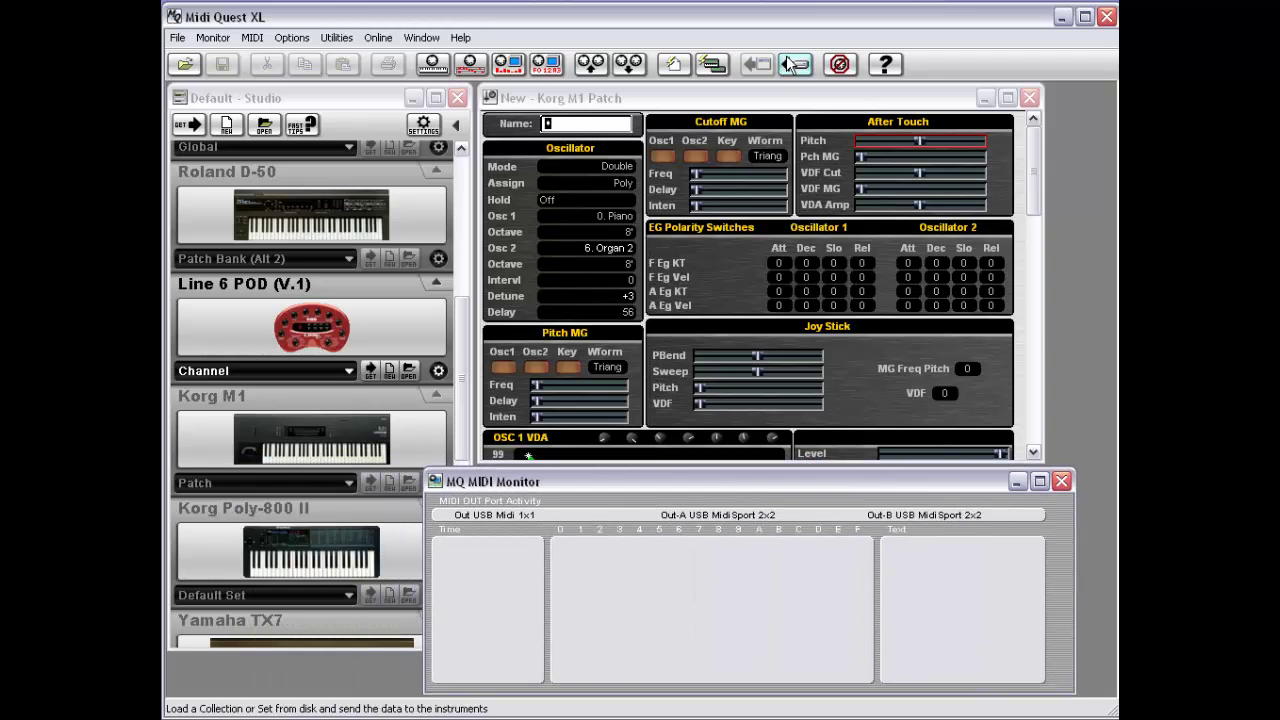
Lower the After Touch Pitch from its middle value while the MIDI Monitor records the outgoing messages
{"action": "left_click", "coordinate": [916, 140]}
{"action": "mouse_move", "coordinate": [915, 140]}
{"action": "left_mouse_down"}
{"action": "mouse_move", "coordinate": [866, 139]}
{"action": "mouse_move", "coordinate": [973, 140]}
{"action": "mouse_move", "coordinate": [898, 138]}
{"action": "left_mouse_up"}
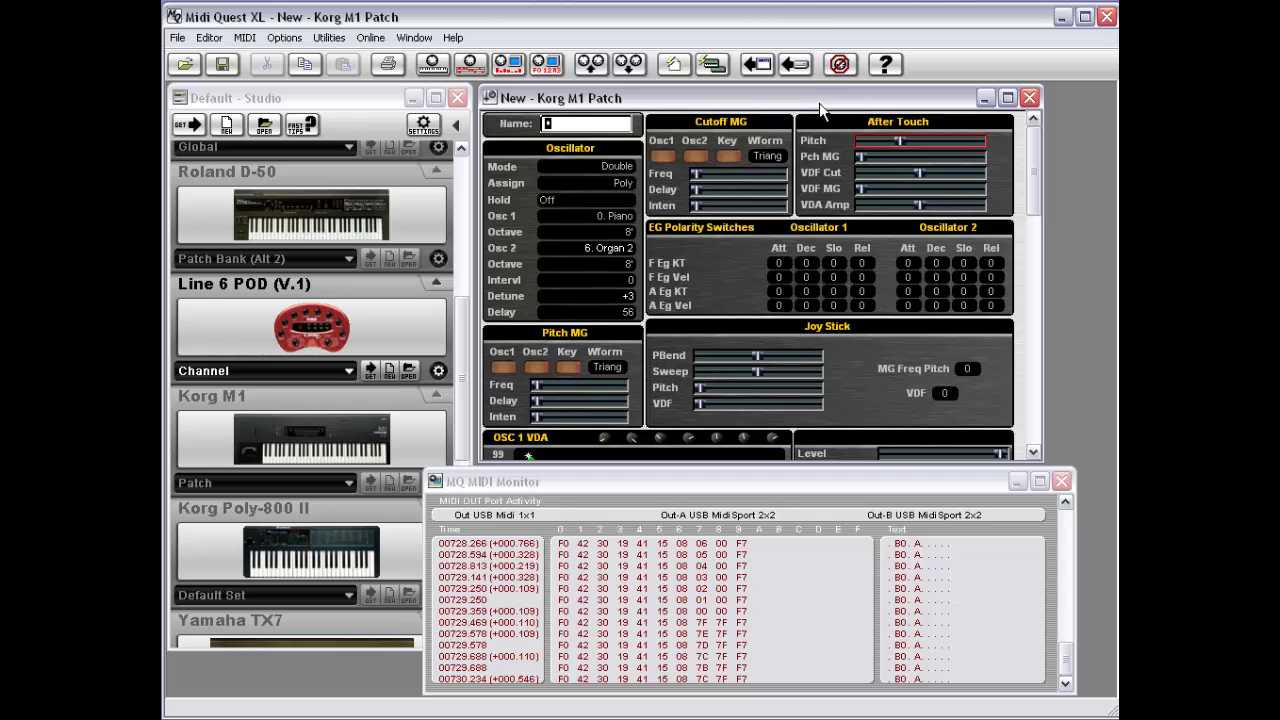
Raise the After Touch Pitch to +7 while the MIDI Monitor records the outgoing messages
{"action": "left_click_drag", "start_coordinate": [899, 142], "coordinate": [955, 150]}
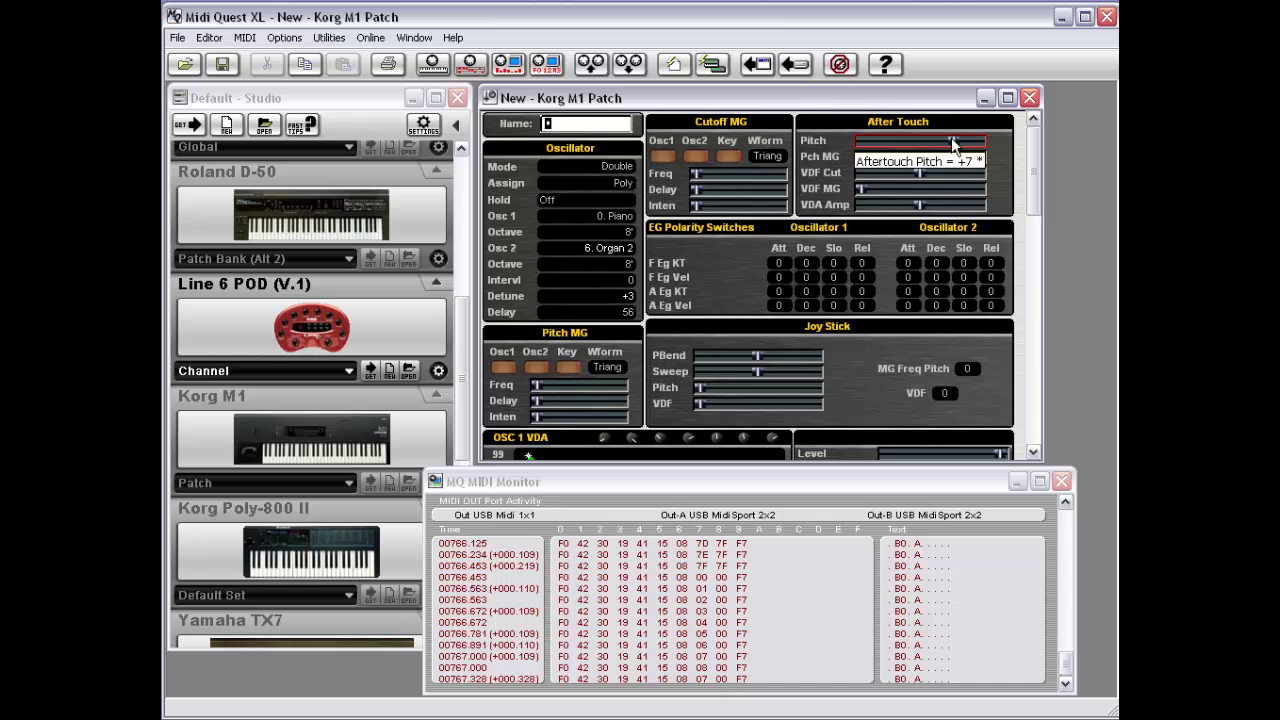
Shorten and reposition the MIDI Monitor window, and extend the Korg M1 patch editor window down to meet it
{"action": "left_click", "coordinate": [875, 468]}
{"action": "left_click_drag", "start_coordinate": [875, 468], "coordinate": [891, 568]}
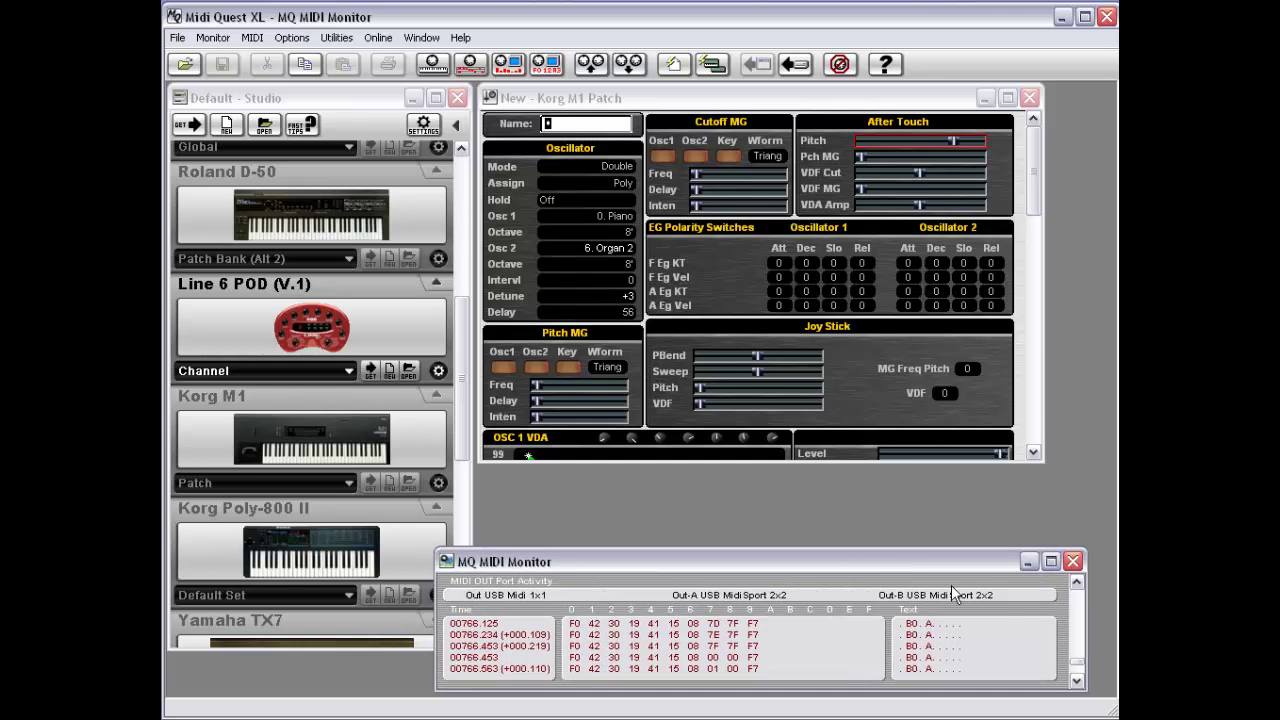
{"action": "left_click_drag", "start_coordinate": [978, 560], "coordinate": [1001, 564]}
{"action": "left_click_drag", "start_coordinate": [832, 461], "coordinate": [834, 543]}
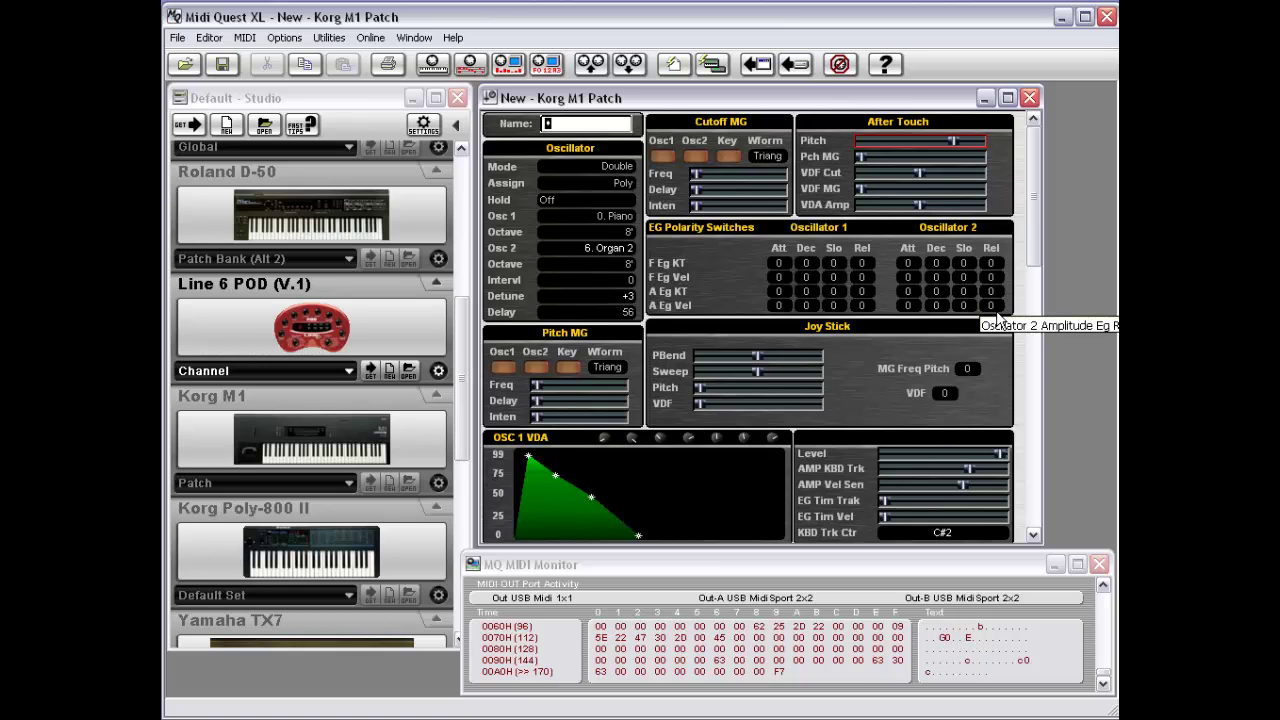
Close the new Korg M1 patch editor, leaving the MIDI Monitor open
{"action": "left_click", "coordinate": [489, 100]}
{"action": "left_click", "coordinate": [489, 100]}
{"action": "left_click", "coordinate": [646, 392]}
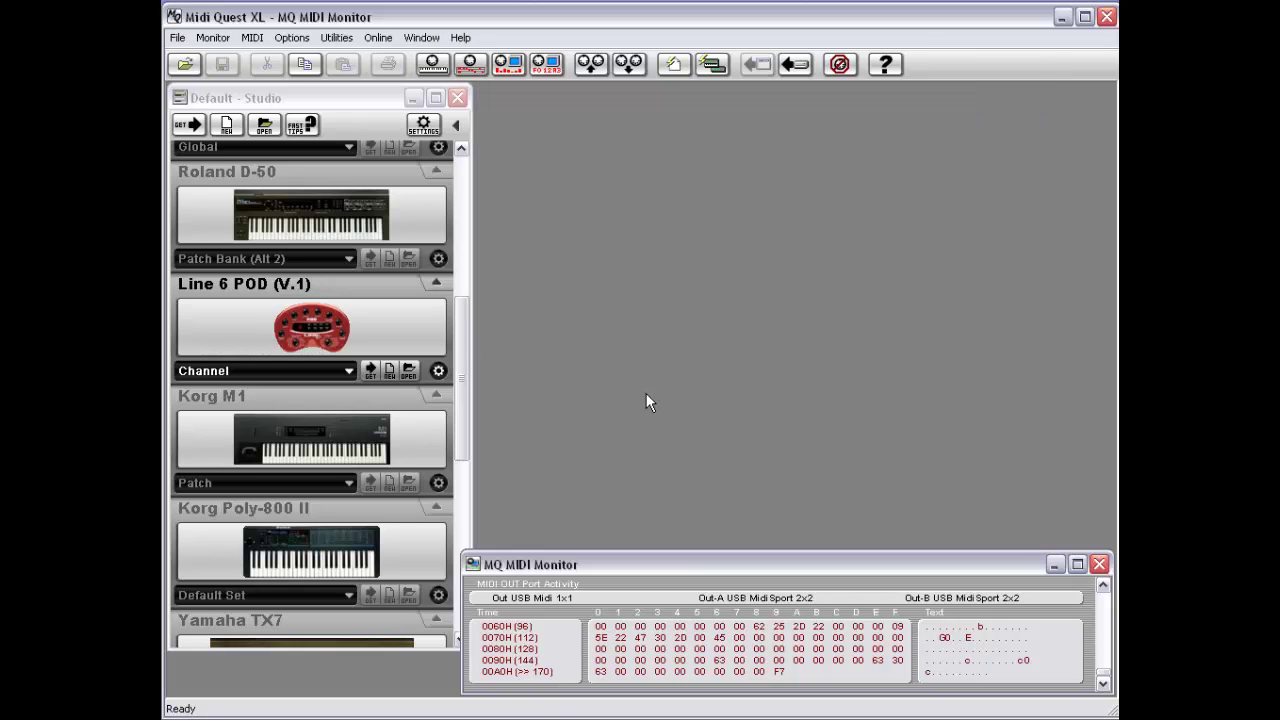
Switch the Korg M1 in the studio to Default Set and open the set file M1.SQS
{"action": "left_click", "coordinate": [312, 445]}
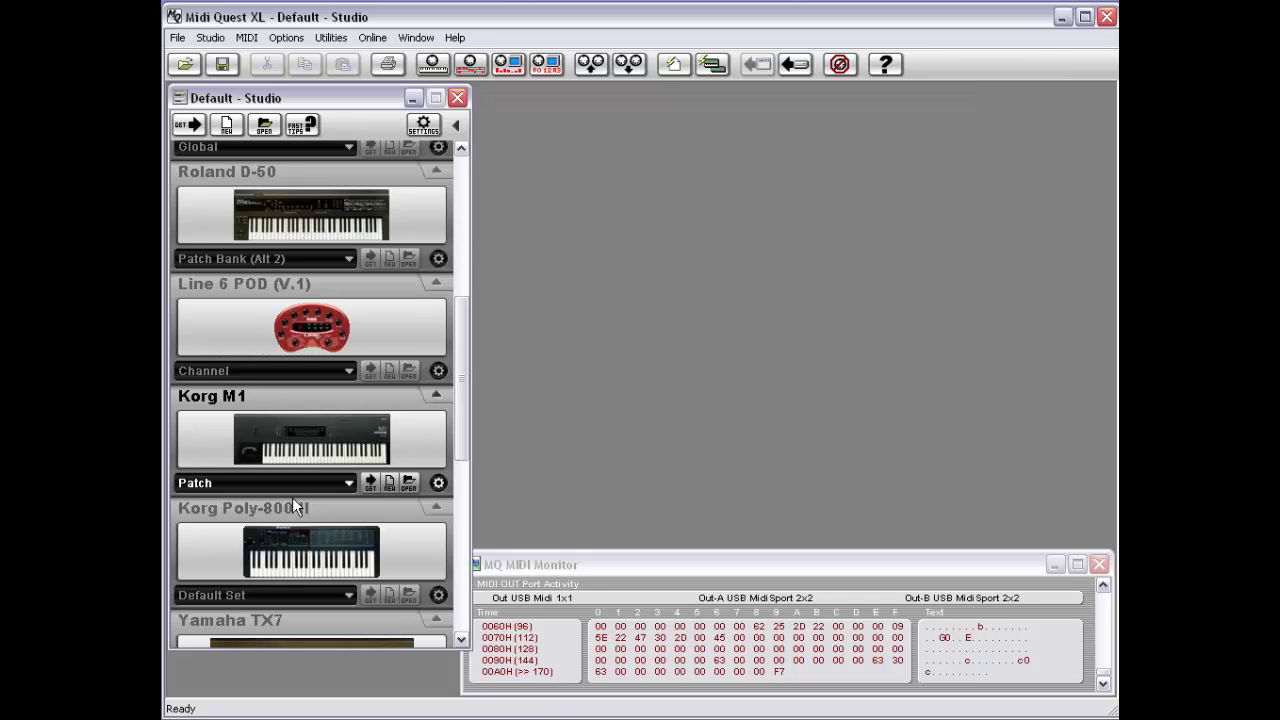
{"action": "left_click", "coordinate": [290, 484]}
{"action": "left_click", "coordinate": [340, 36]}
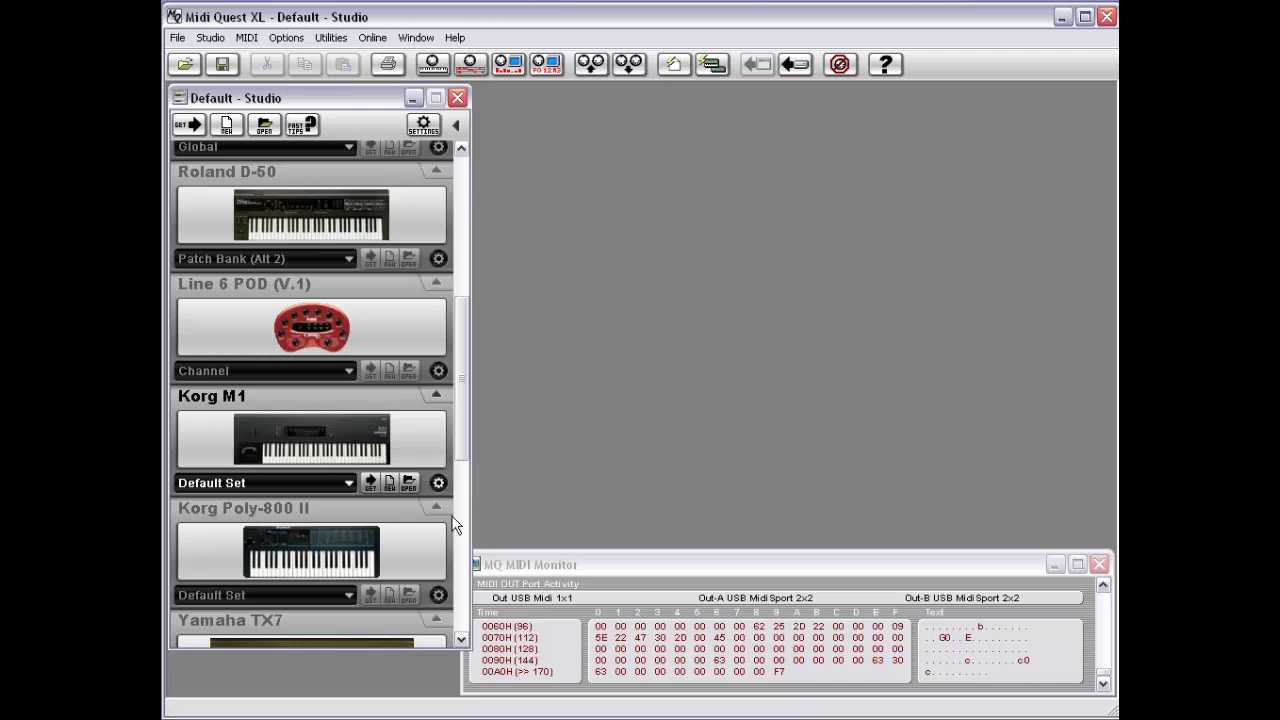
{"action": "left_click", "coordinate": [409, 486]}
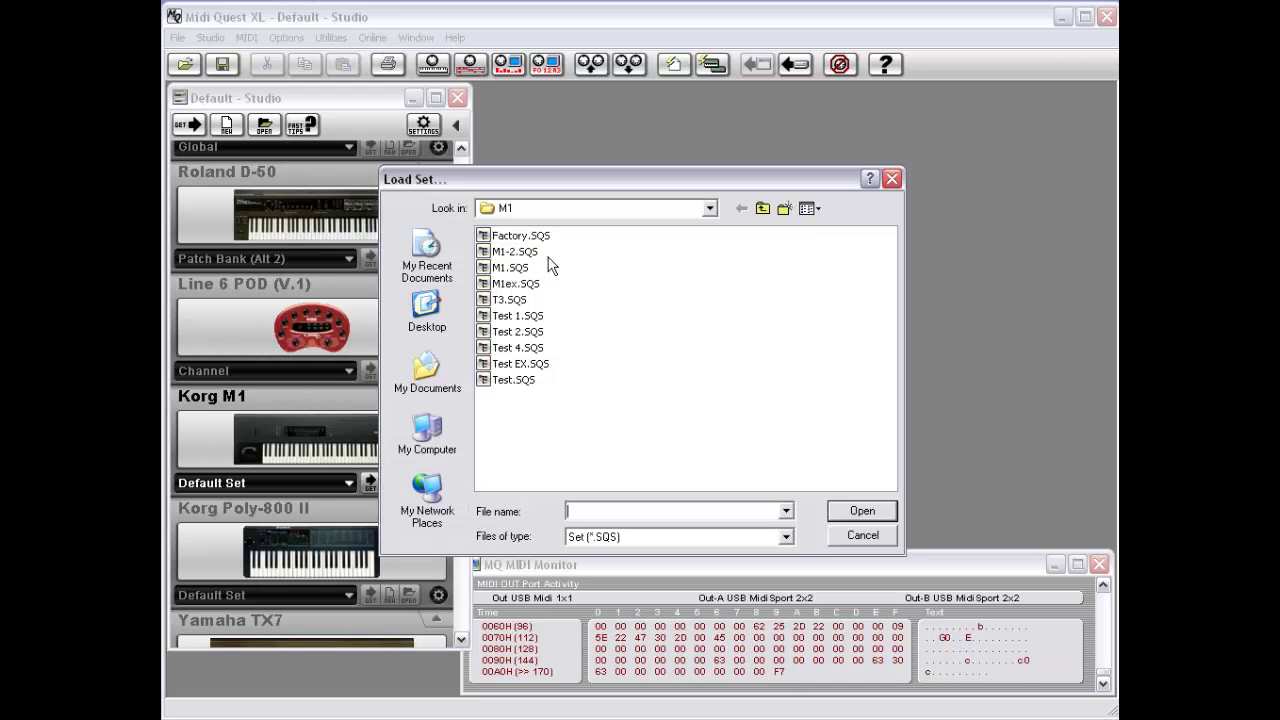
{"action": "double_click", "coordinate": [512, 267]}
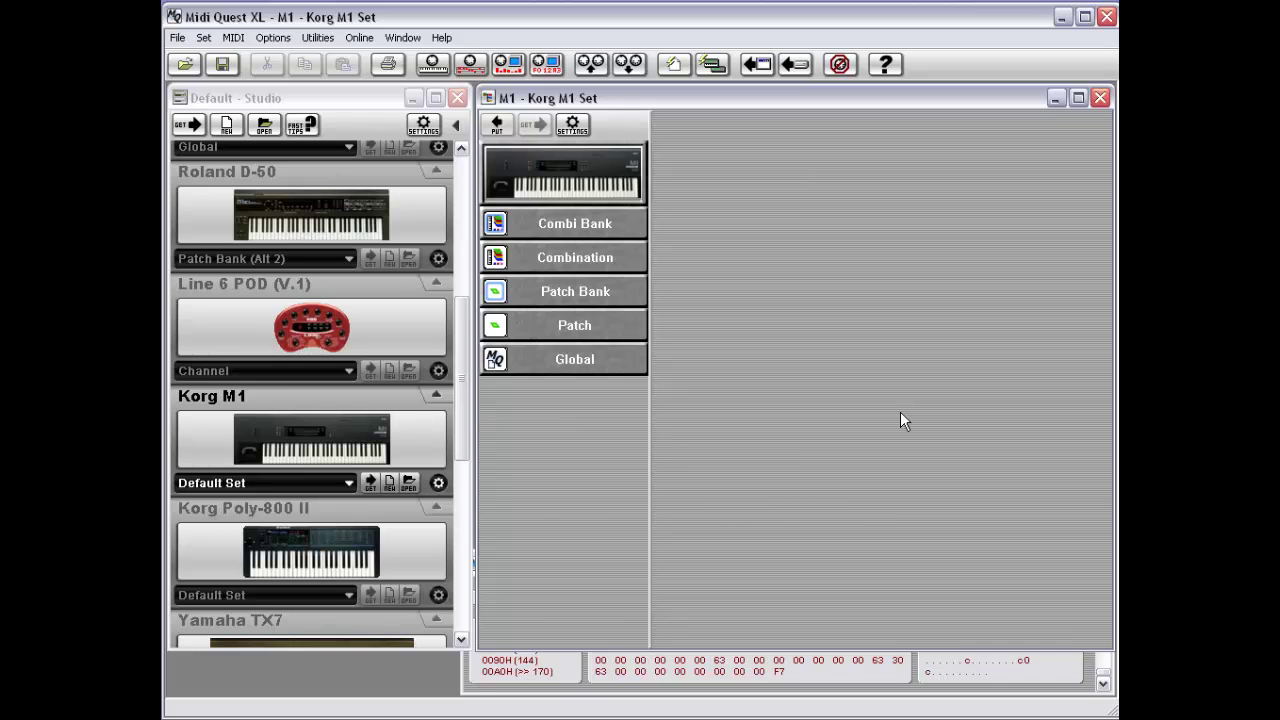
Open the Pankala combination from the Combi Bank and set the timbre 1 program to Drums #2
{"action": "left_click", "coordinate": [568, 226]}
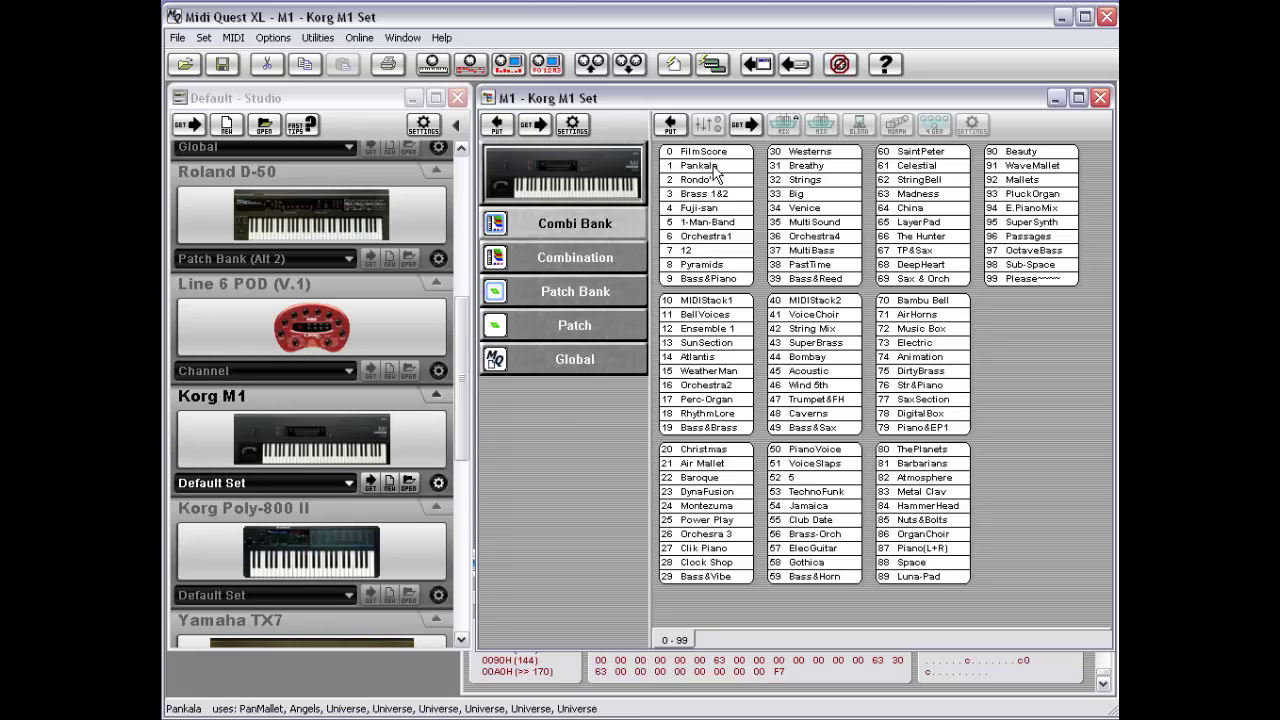
{"action": "double_click", "coordinate": [713, 166]}
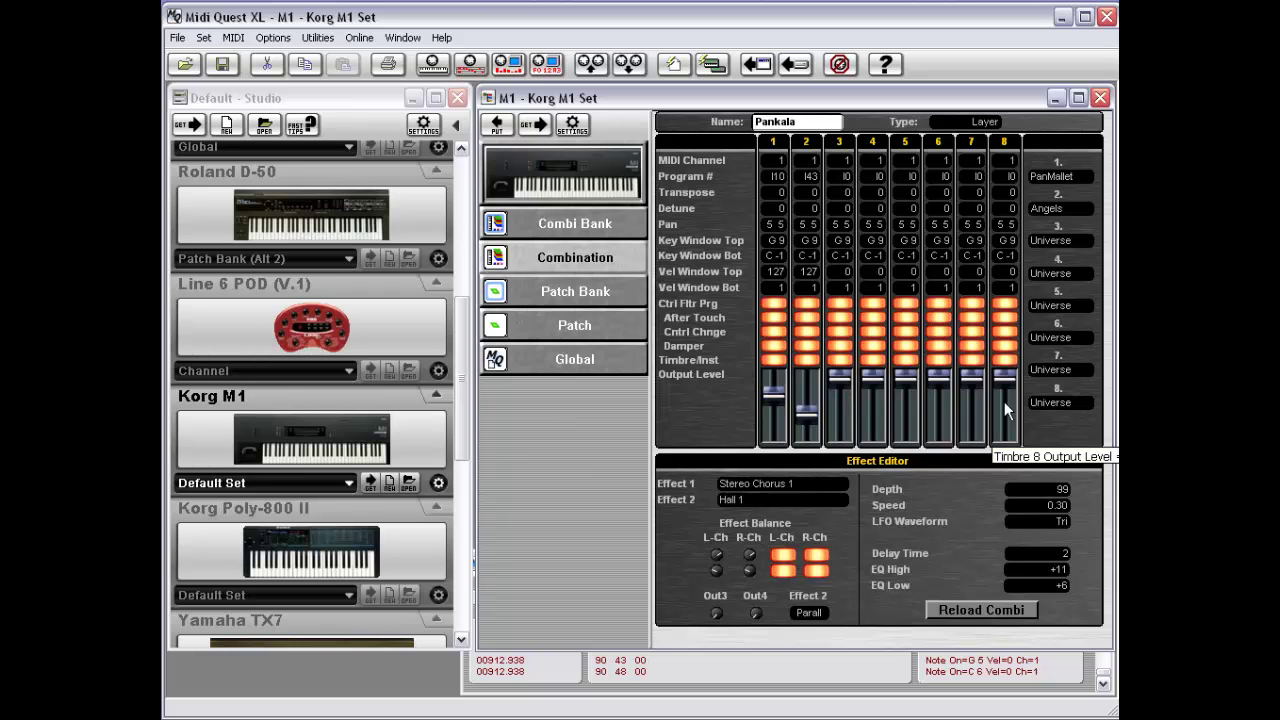
{"action": "left_click", "coordinate": [1047, 184]}
{"action": "left_click_drag", "start_coordinate": [1047, 179], "coordinate": [1066, 183]}
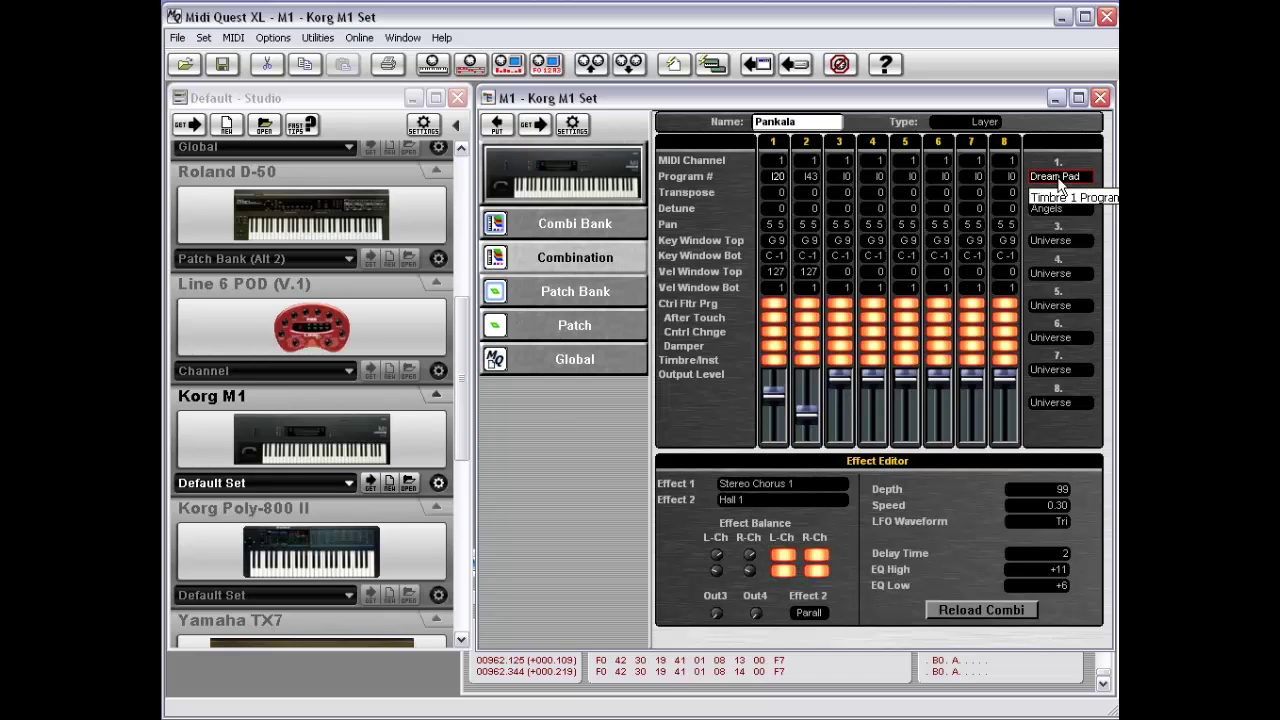
{"action": "left_click_drag", "start_coordinate": [1050, 186], "coordinate": [1062, 179]}
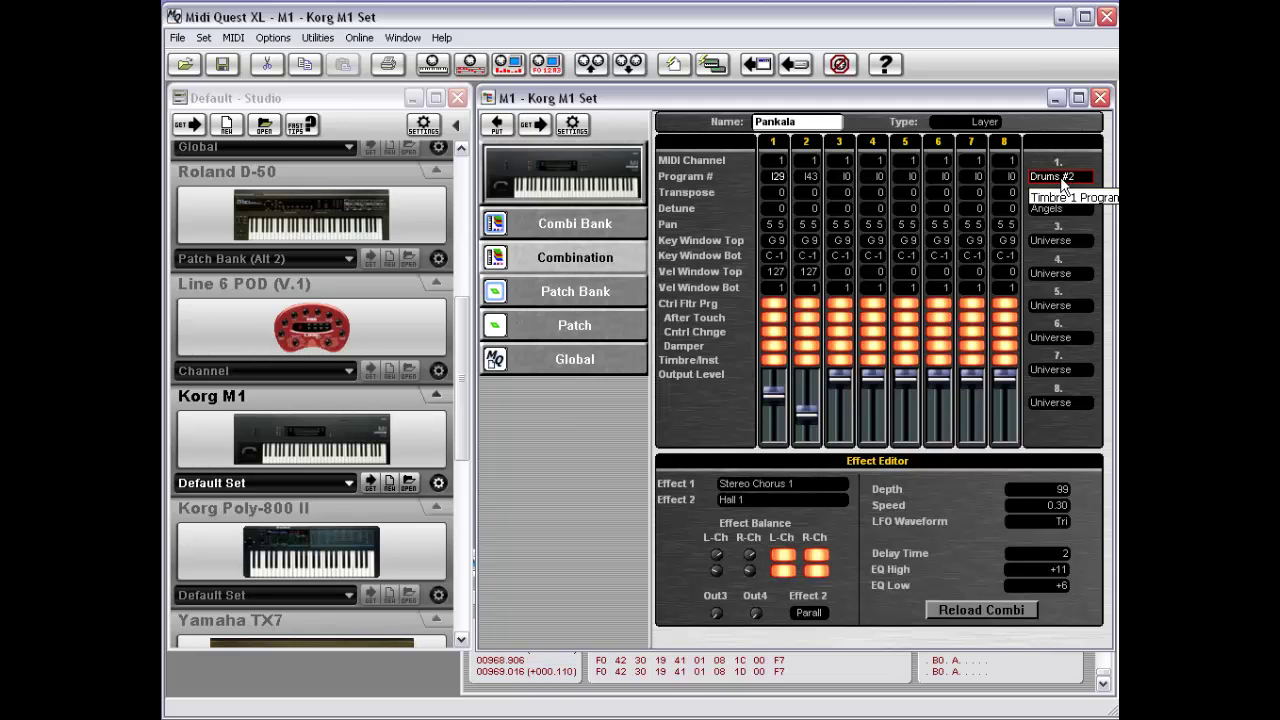
View the Drums #2 patch assigned to timbre 1 in the patch editor and return to the combination
{"action": "double_click", "coordinate": [1061, 178]}
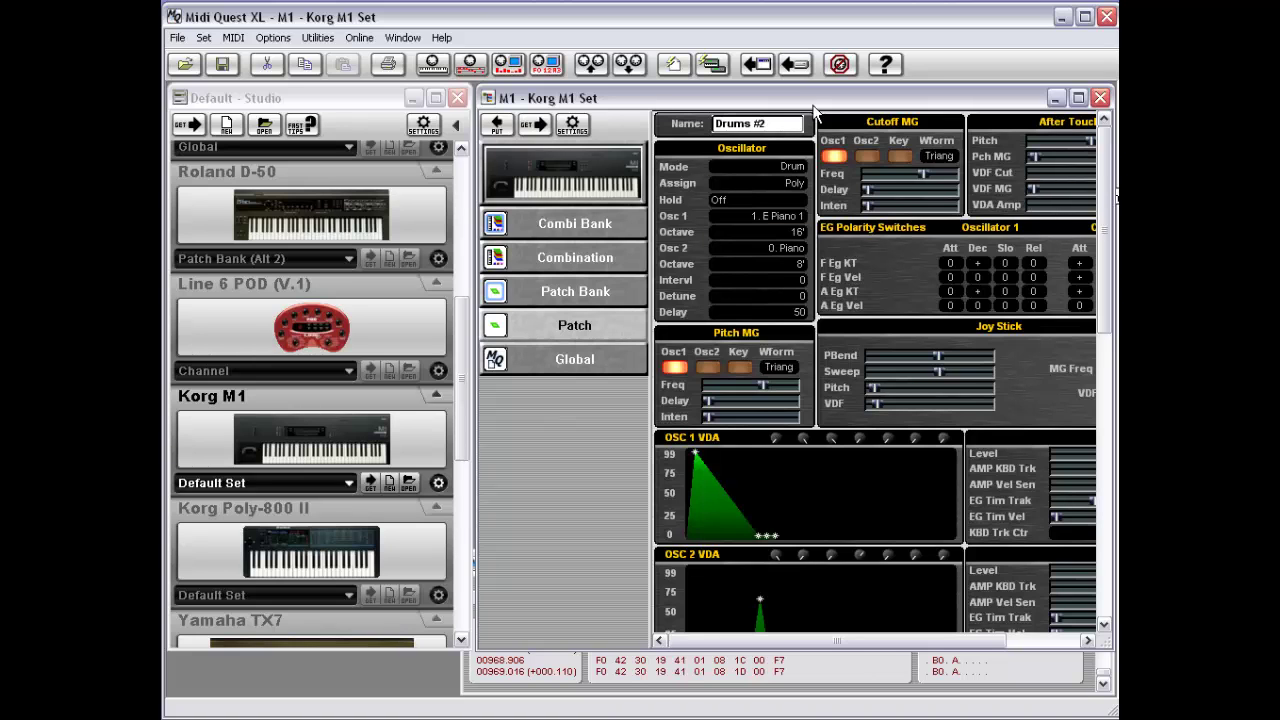
{"action": "left_click", "coordinate": [585, 257]}
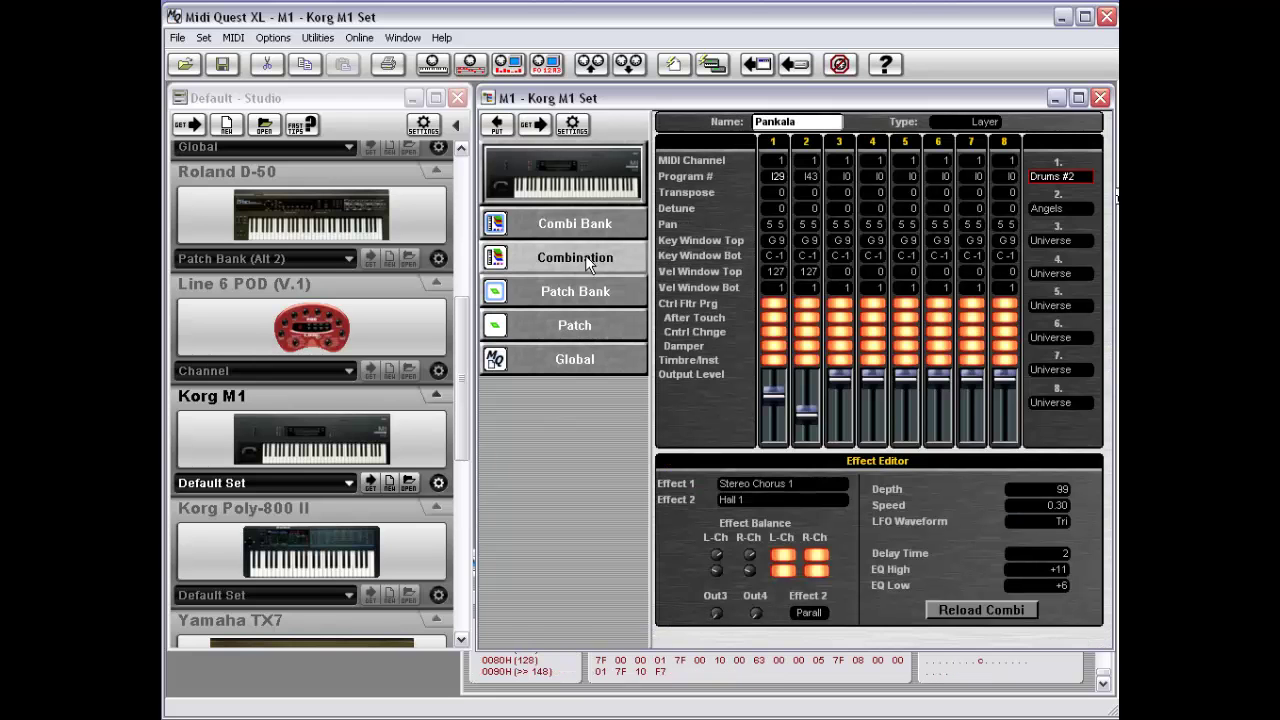
Try Vibe Hit as the timbre 1 program from the list of program names, and cancel the choice
{"action": "double_click", "coordinate": [1052, 178]}
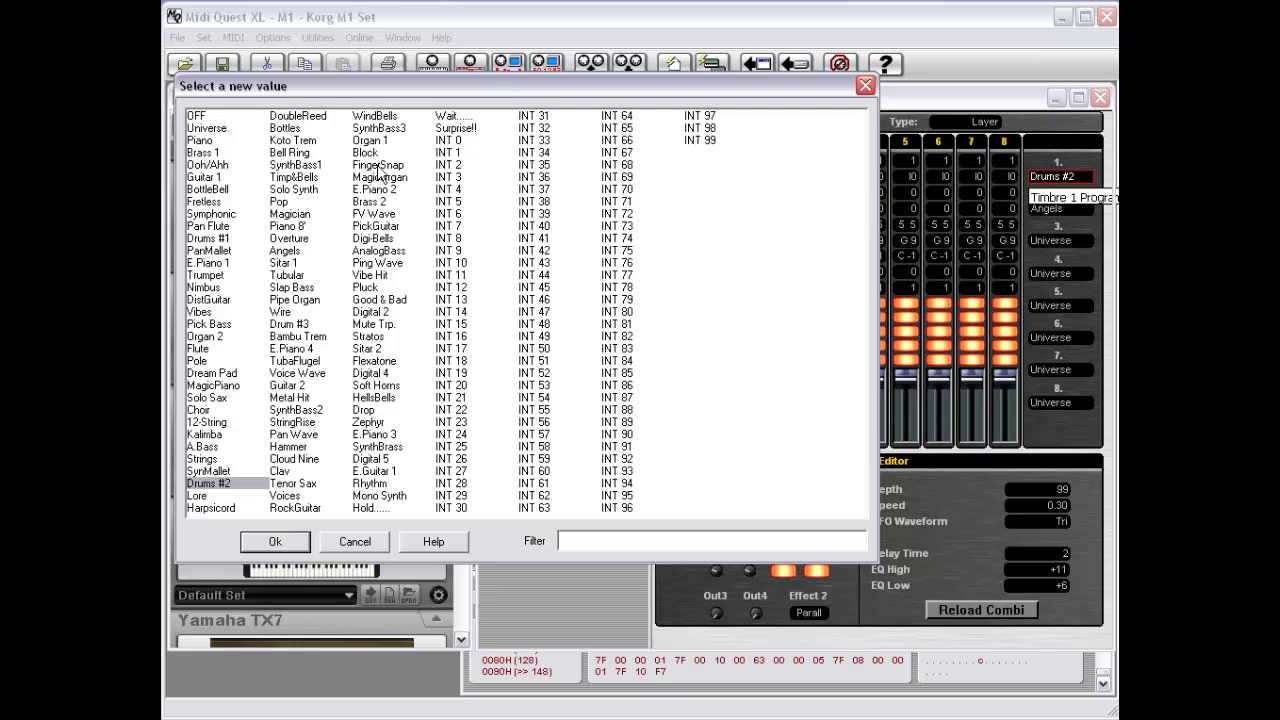
{"action": "left_click", "coordinate": [380, 275]}
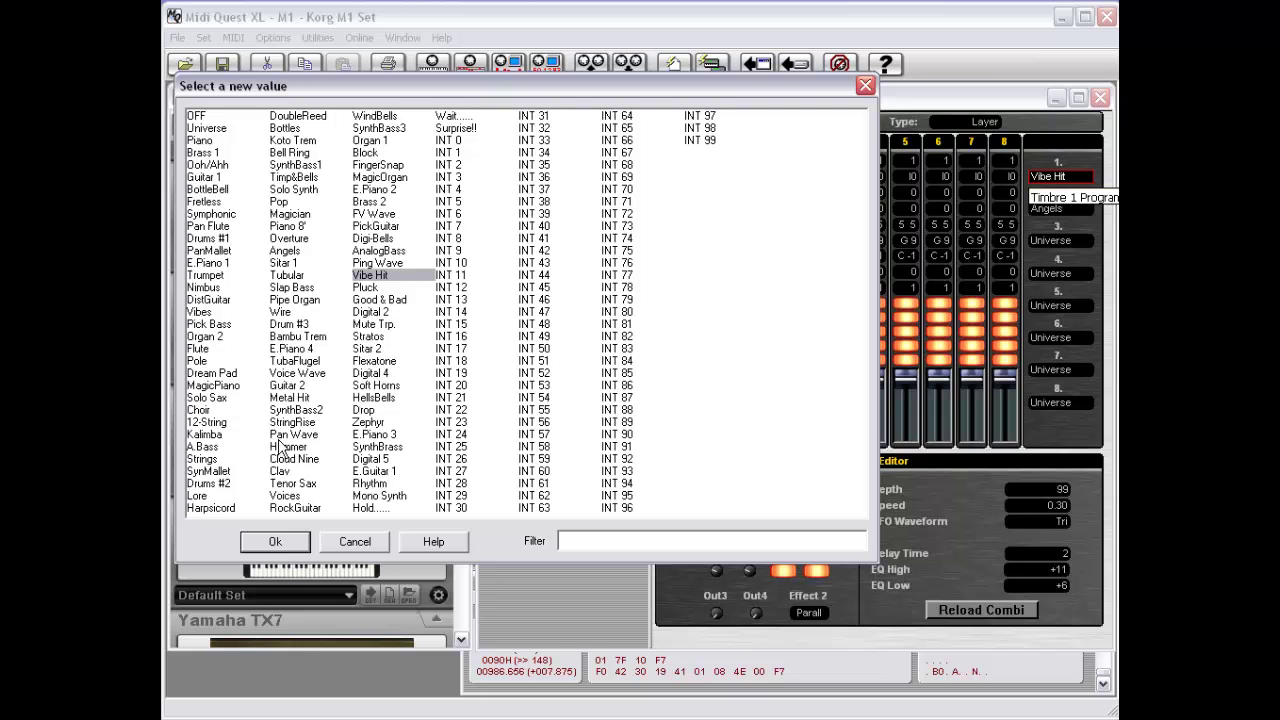
{"action": "left_click", "coordinate": [356, 541]}
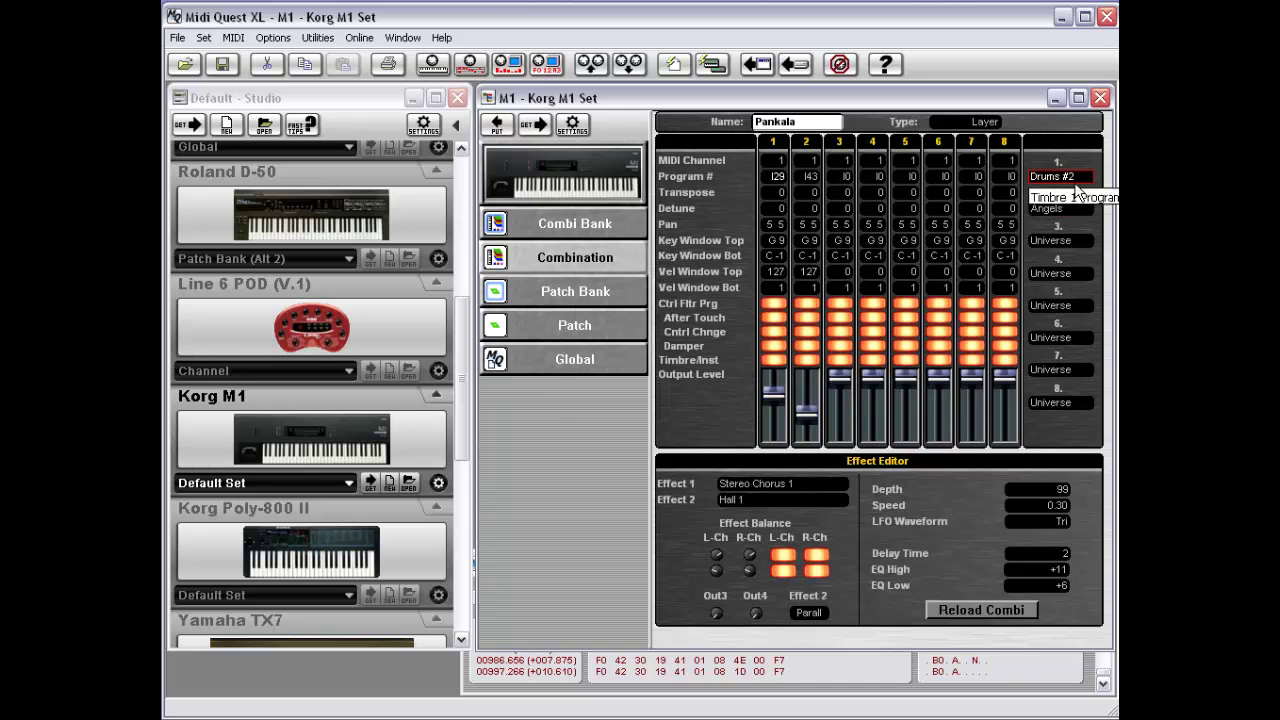
Compare the patch names in the Patch Bank with the program names offered for timbre 1 in the combination
{"action": "left_click", "coordinate": [586, 292]}
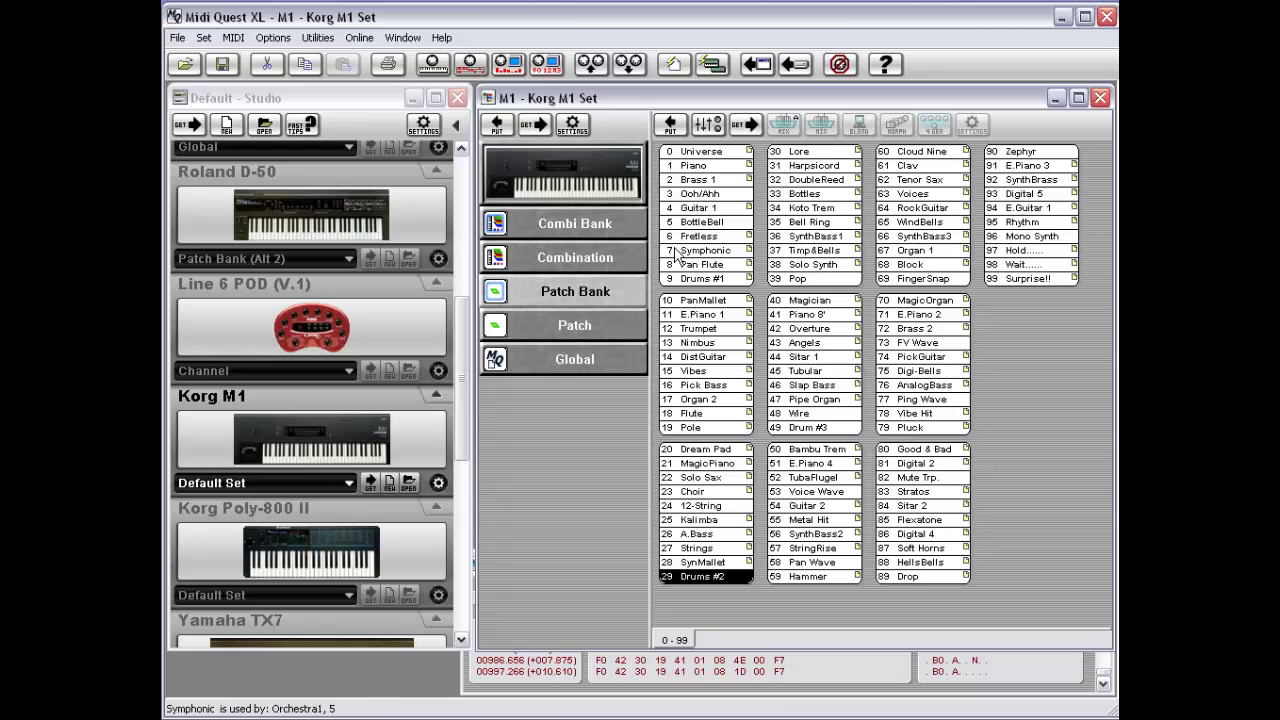
{"action": "left_click", "coordinate": [601, 262]}
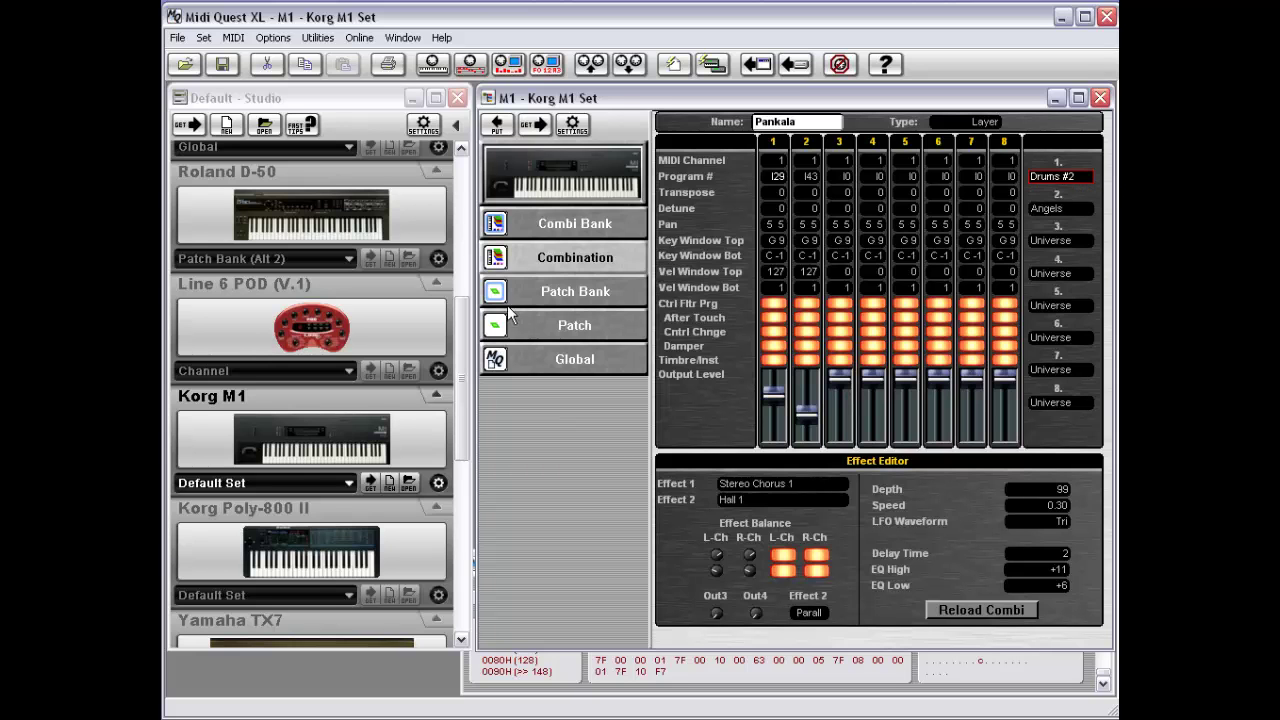
{"action": "left_click", "coordinate": [567, 294]}
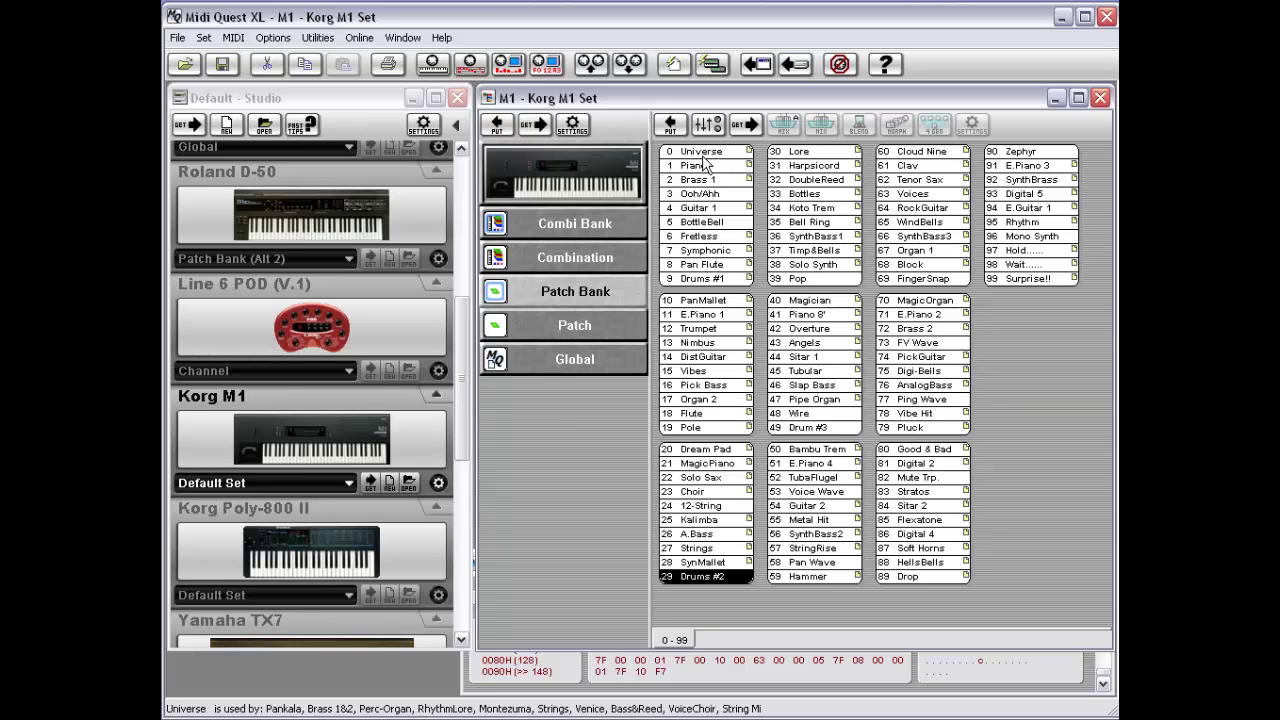
{"action": "left_click", "coordinate": [591, 257]}
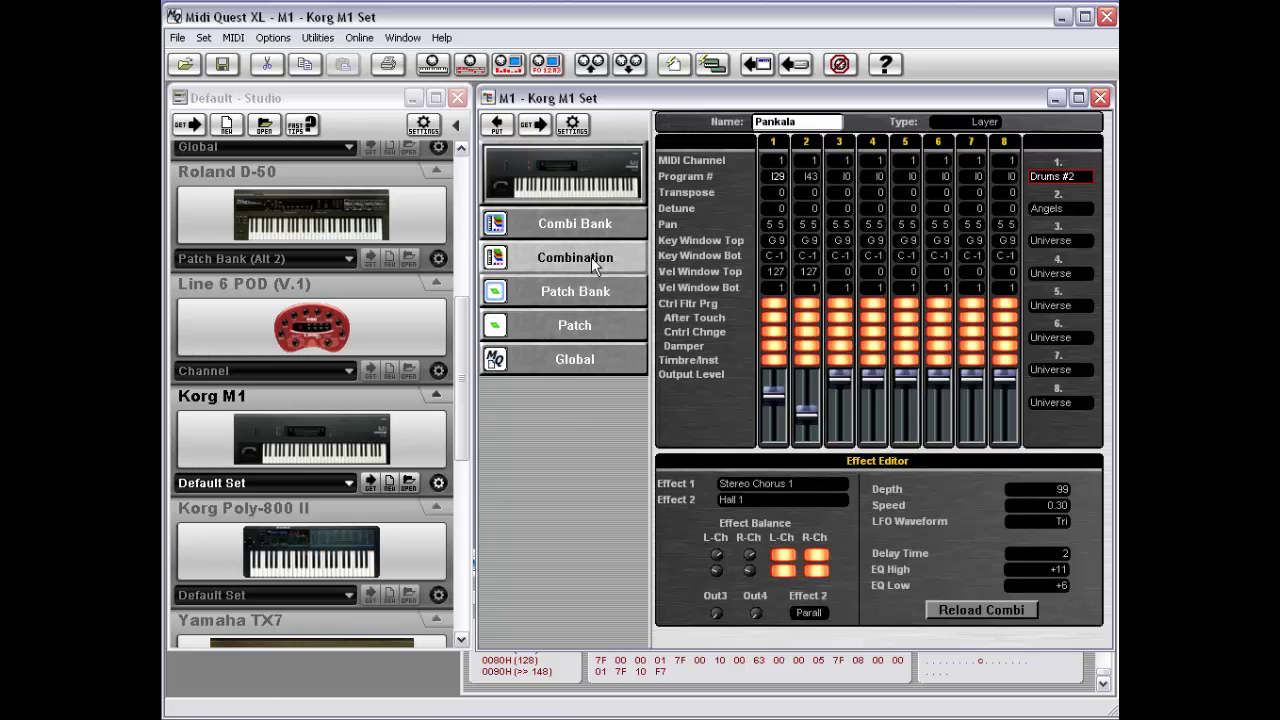
{"action": "double_click", "coordinate": [1050, 178]}
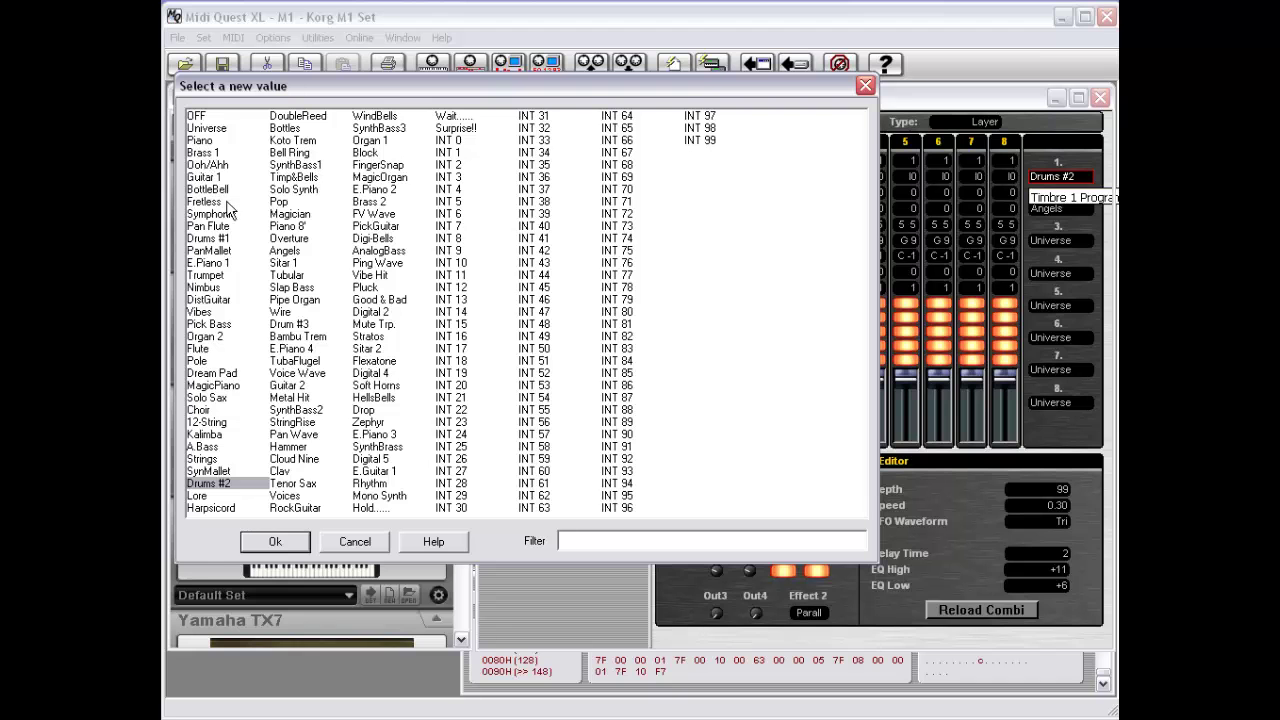
{"action": "left_click", "coordinate": [355, 543]}
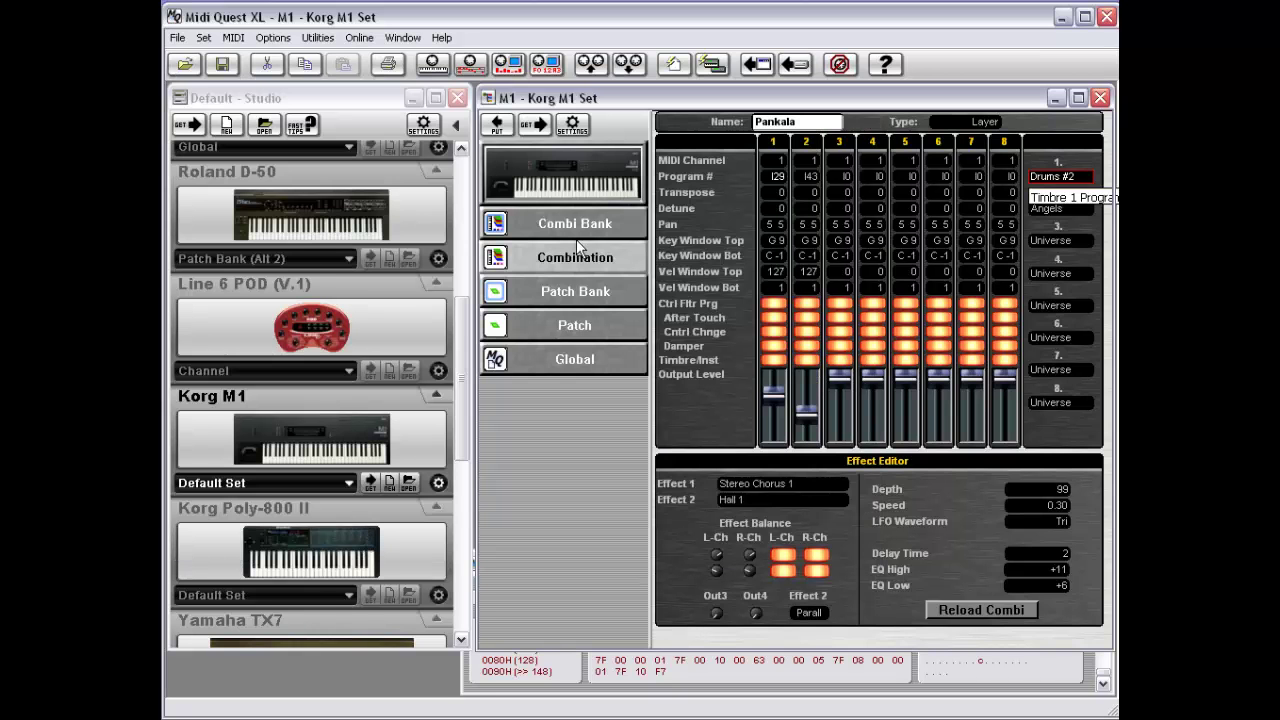
Swap the Piano and Brass 1 patches in slots 1 and 2 of the Patch Bank
{"action": "left_click", "coordinate": [588, 300]}
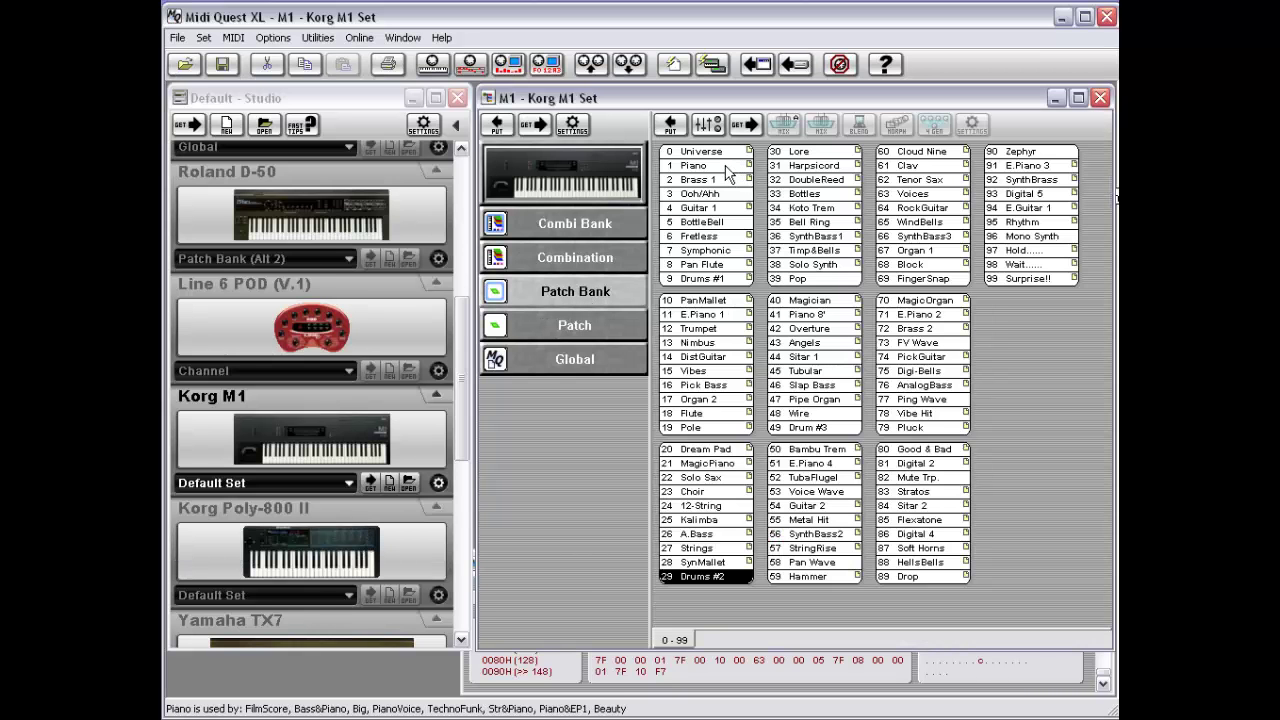
{"action": "left_click", "coordinate": [710, 166]}
{"action": "mouse_move", "coordinate": [712, 167]}
{"action": "left_mouse_down"}
{"action": "mouse_move", "coordinate": [706, 198]}
{"action": "mouse_move", "coordinate": [718, 184]}
{"action": "left_mouse_up"}
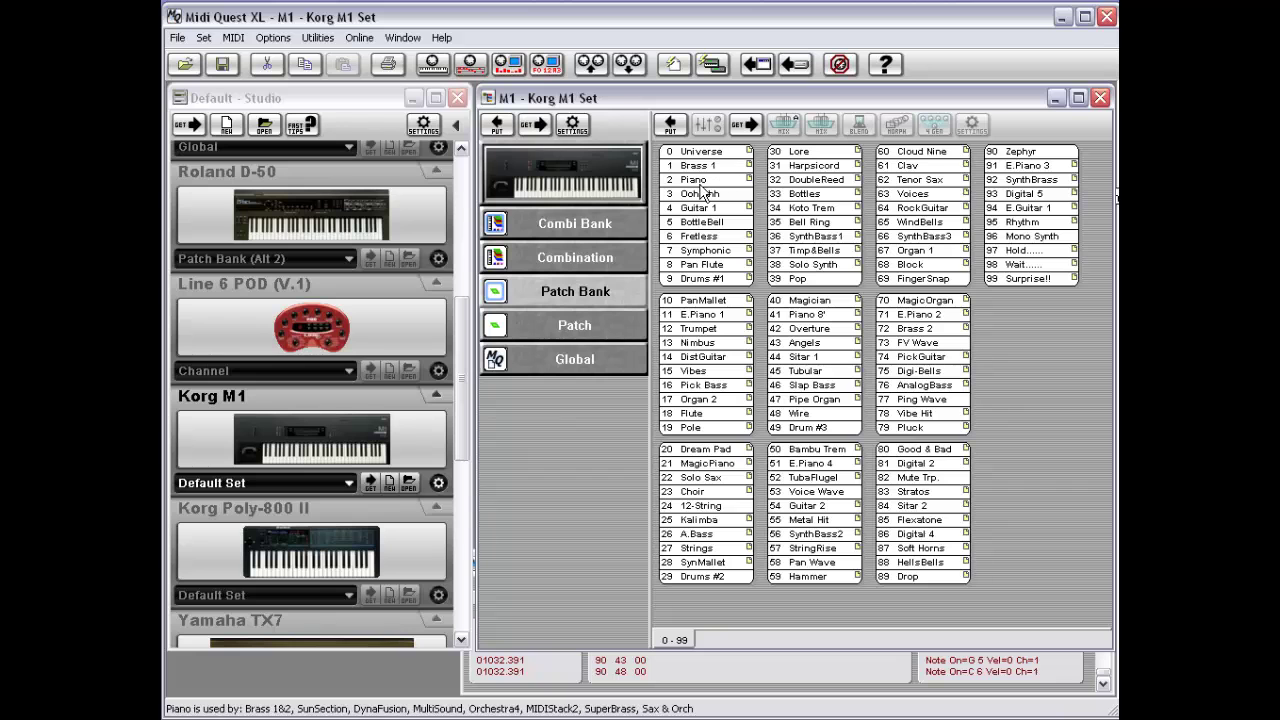
Check the order of Piano and Brass 1 in the program list for timbre 1 of the combination
{"action": "left_click", "coordinate": [588, 259]}
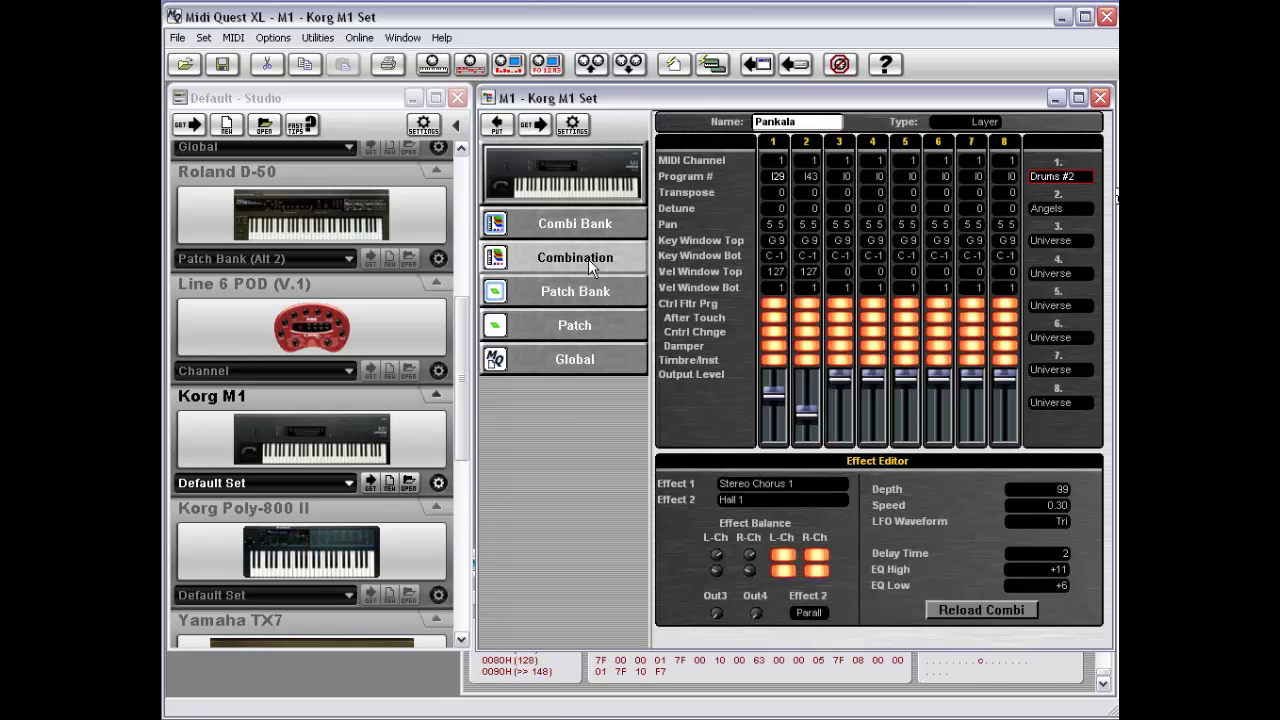
{"action": "left_click", "coordinate": [1050, 180]}
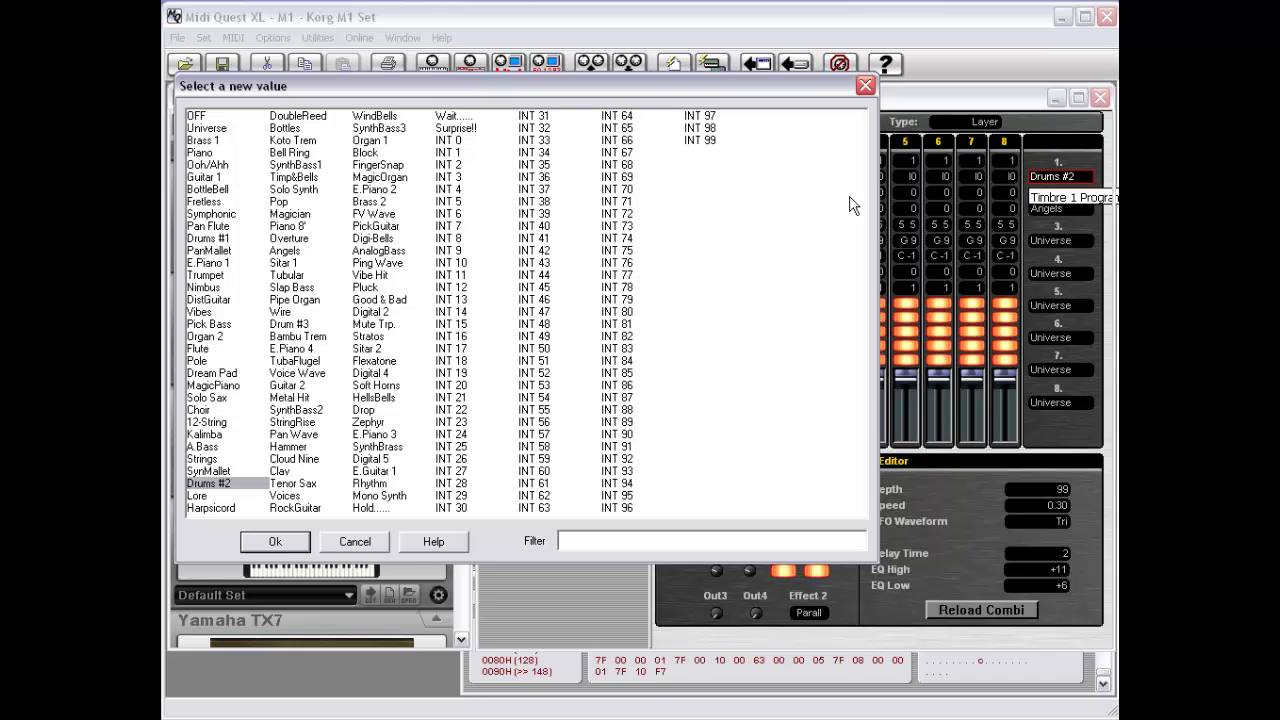
{"action": "left_click", "coordinate": [352, 542]}
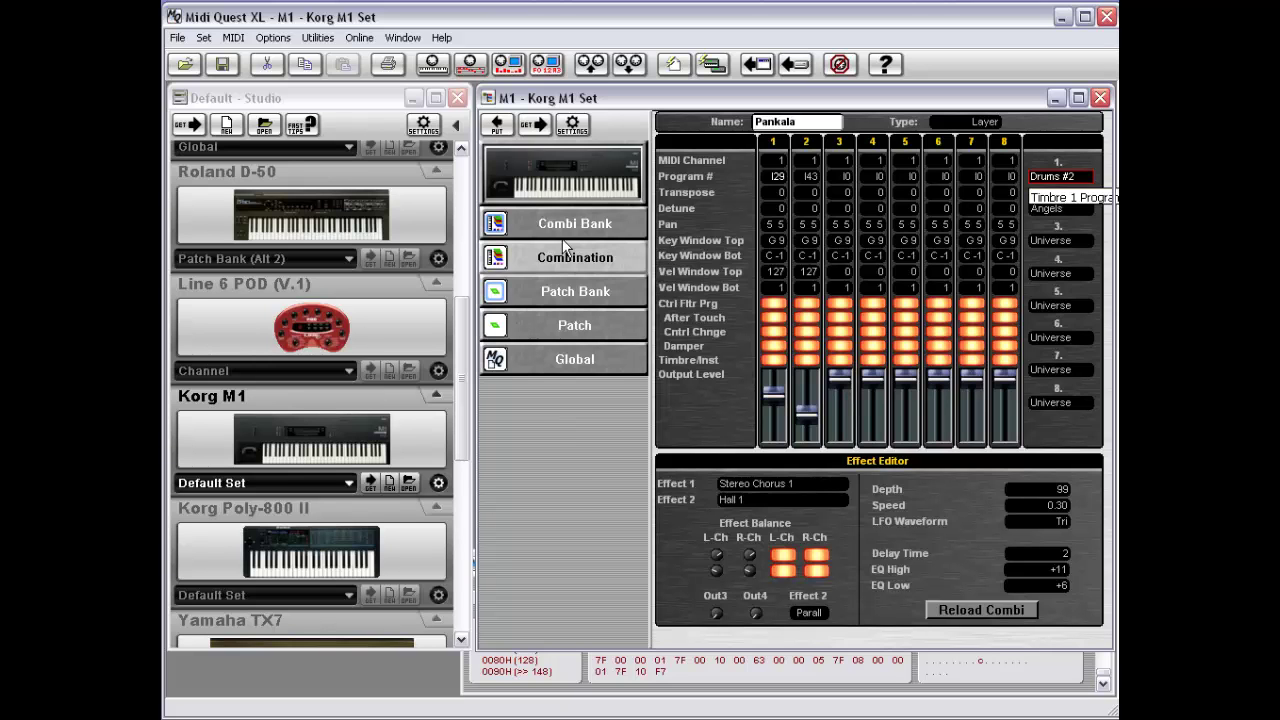
Open the Angels patch assigned to timbre 2 and slightly lower its OSC 1 VDA Level
{"action": "left_click", "coordinate": [1057, 213]}
{"action": "double_click", "coordinate": [1055, 213]}
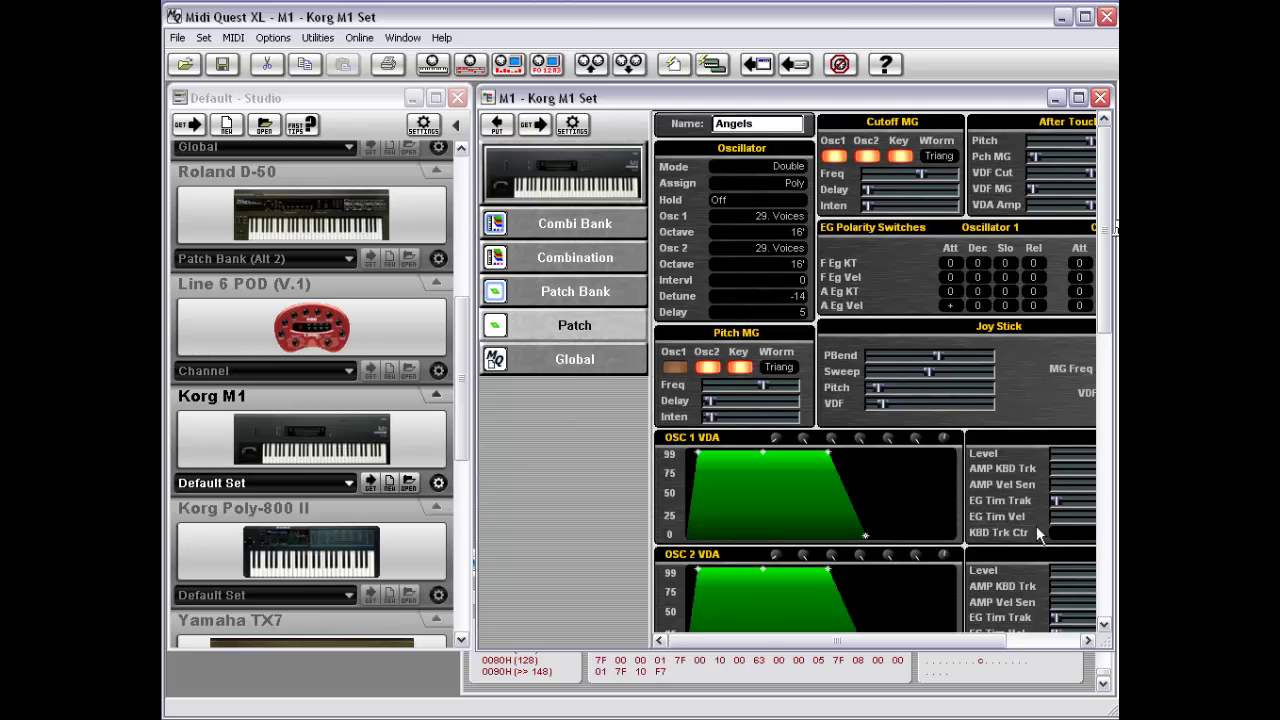
{"action": "left_click_drag", "start_coordinate": [795, 641], "coordinate": [865, 645]}
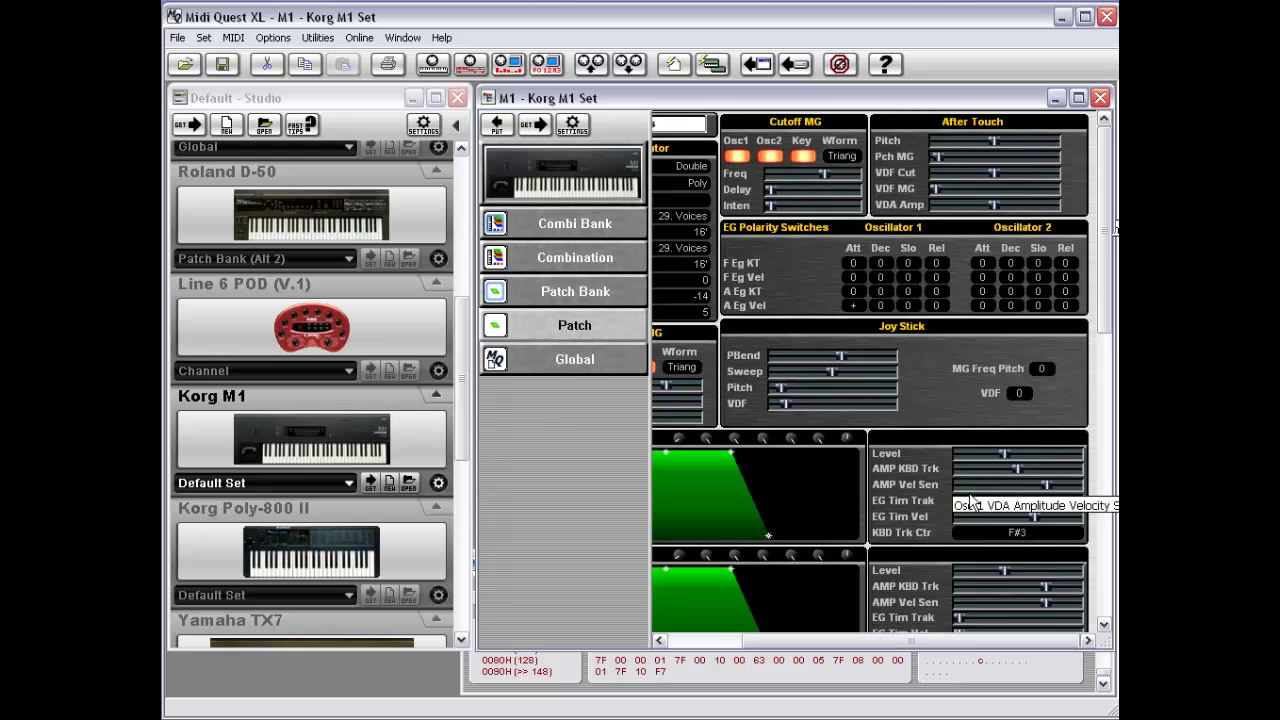
{"action": "left_click_drag", "start_coordinate": [1004, 453], "coordinate": [998, 453]}
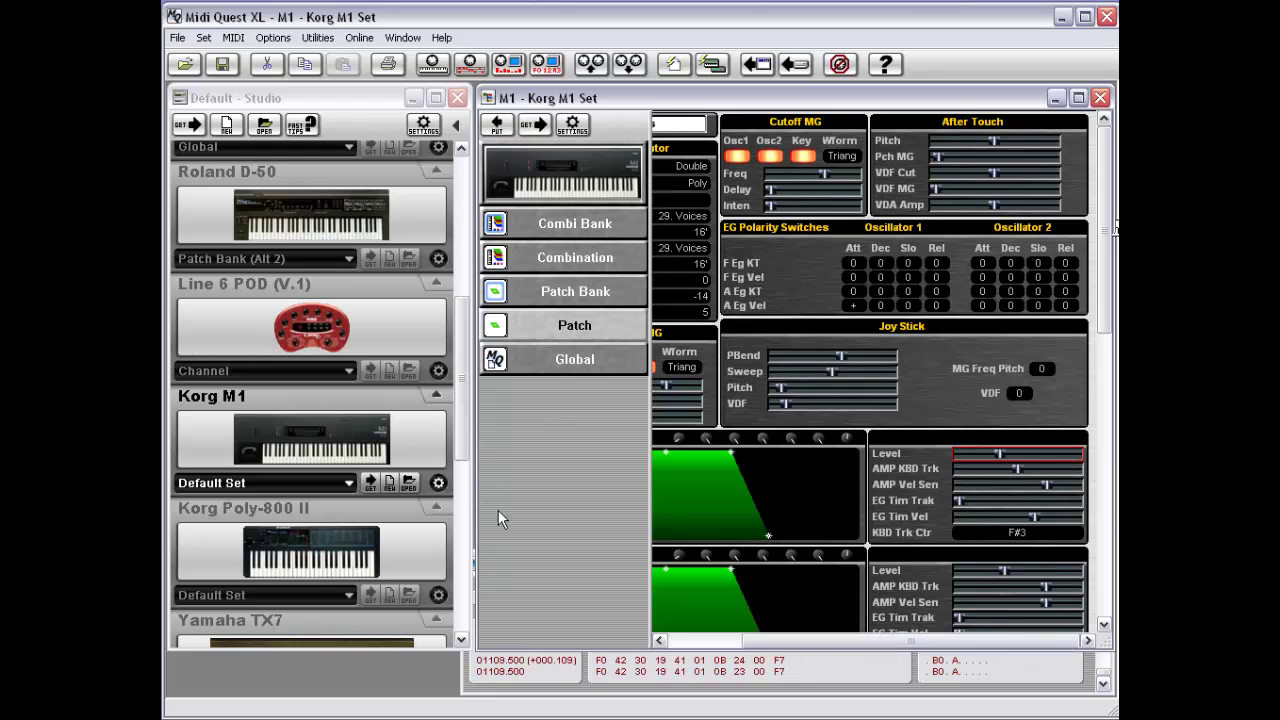
Widen the set window, reshape the OSC 1 VDA envelope of Angels into a gradual decay, and return to the Pankala combination
{"action": "left_click_drag", "start_coordinate": [477, 505], "coordinate": [347, 507]}
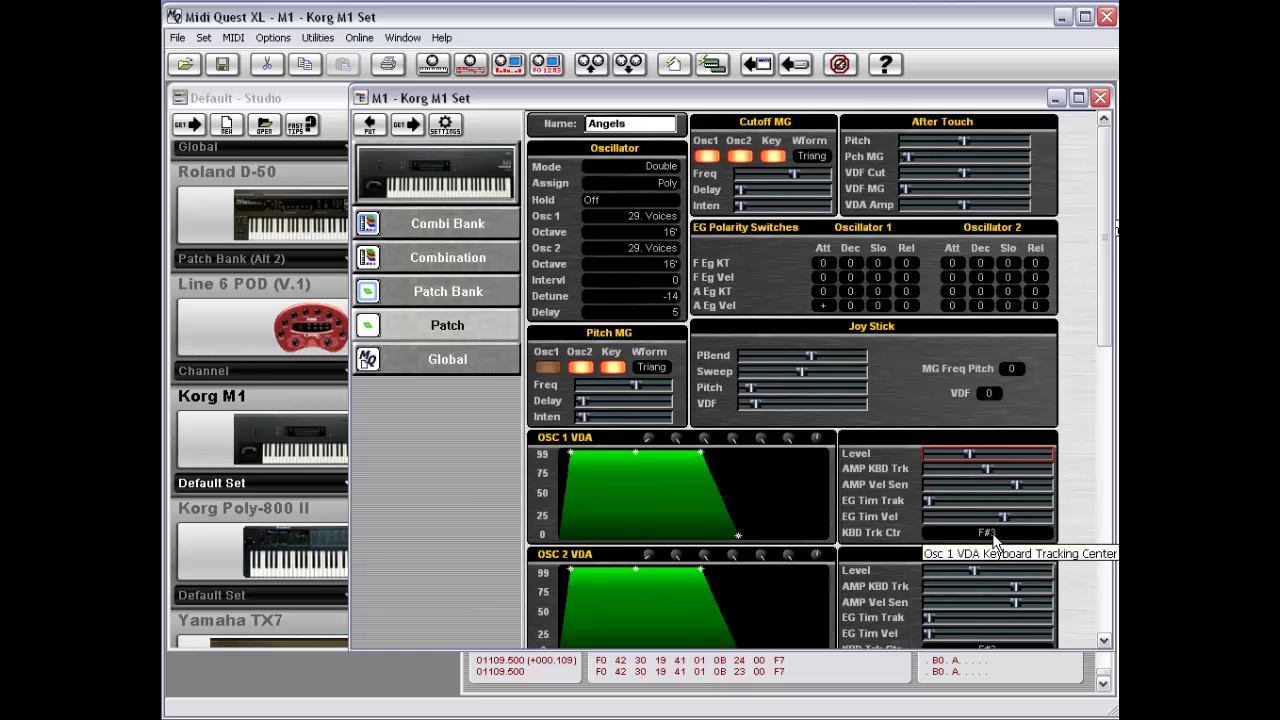
{"action": "left_click_drag", "start_coordinate": [631, 454], "coordinate": [671, 488]}
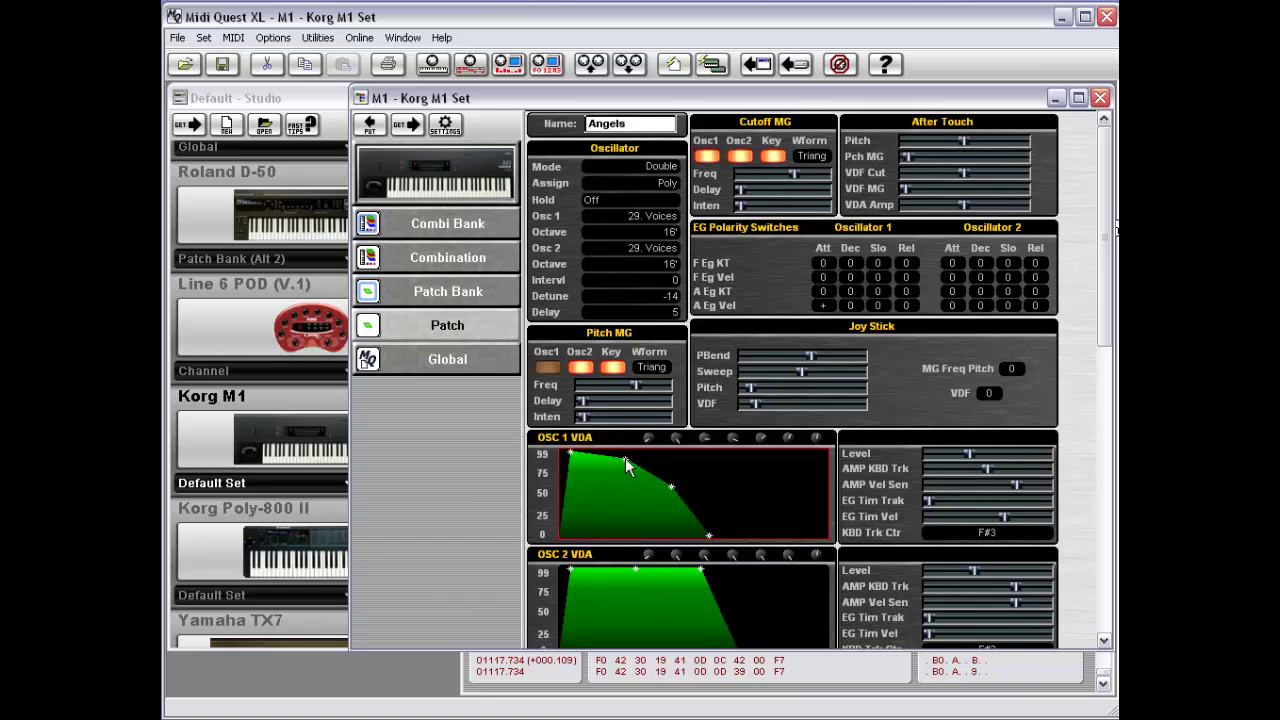
{"action": "left_click_drag", "start_coordinate": [625, 459], "coordinate": [614, 460]}
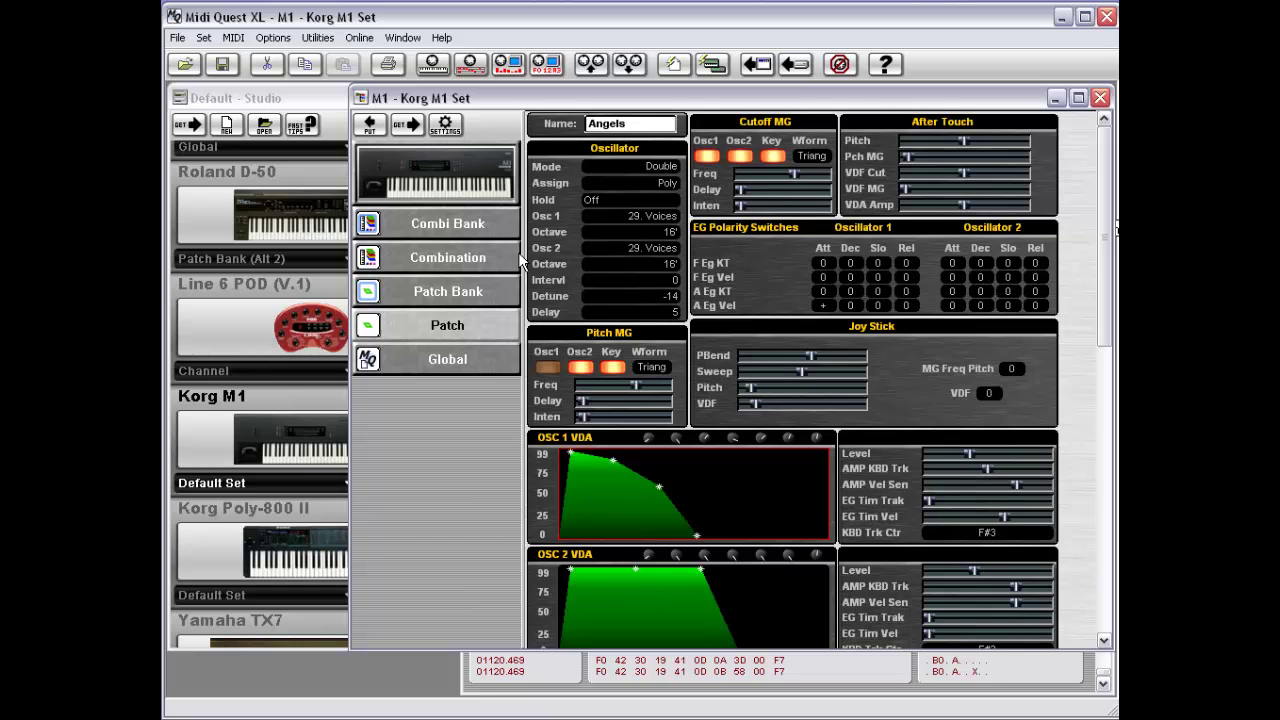
{"action": "left_click", "coordinate": [454, 256]}
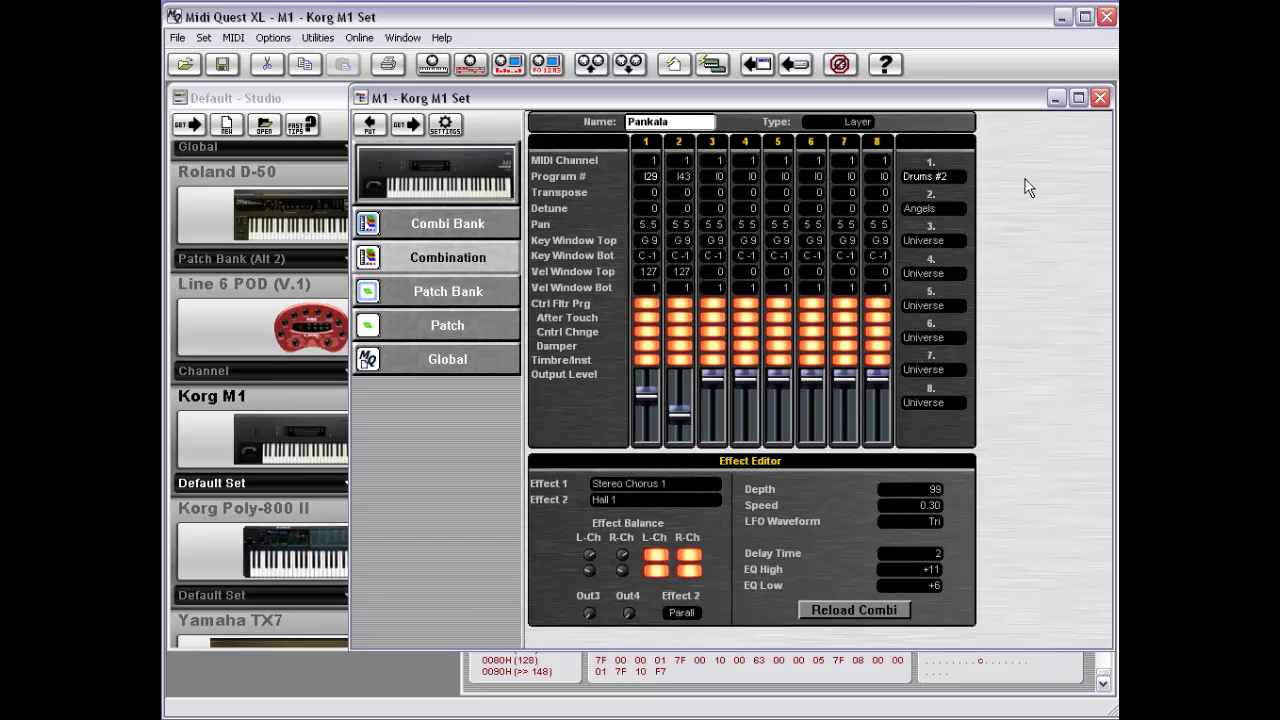
Audition the Pankala combination by playing test notes at several pitches from the editor background
{"action": "right_click", "coordinate": [582, 213]}
{"action": "key", "text": "Escape"}
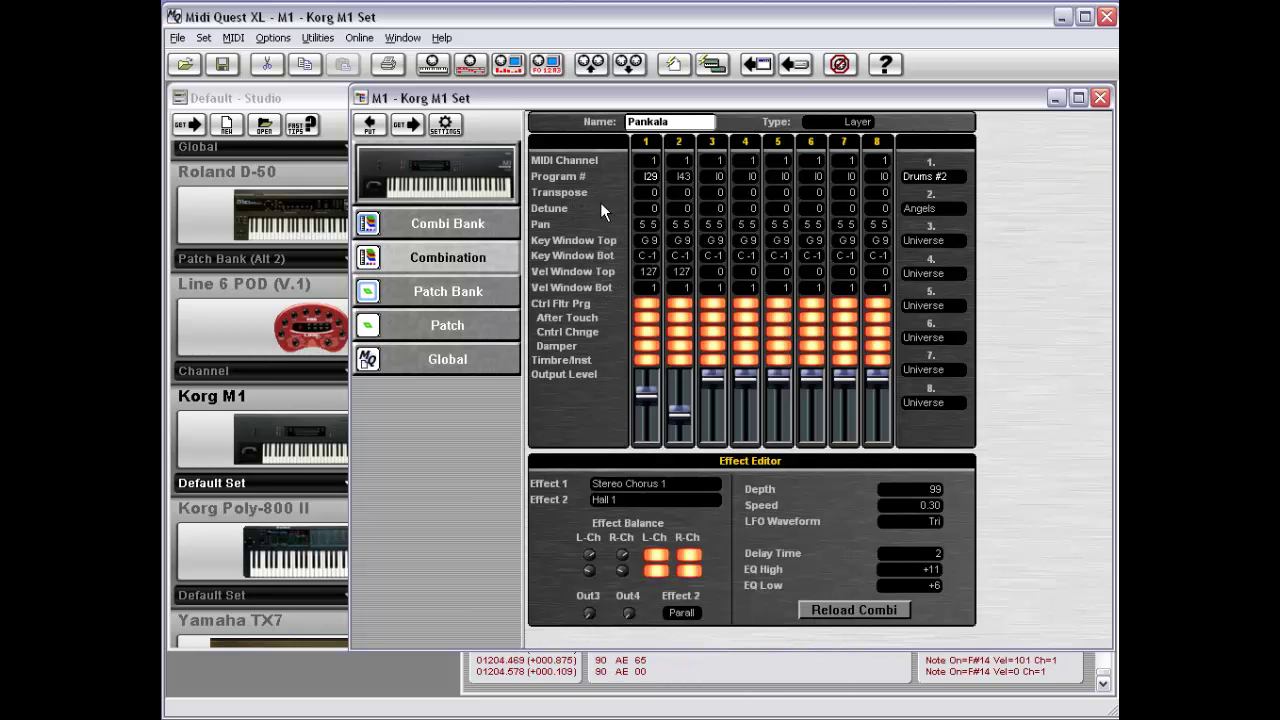
{"action": "mouse_move", "coordinate": [641, 207]}
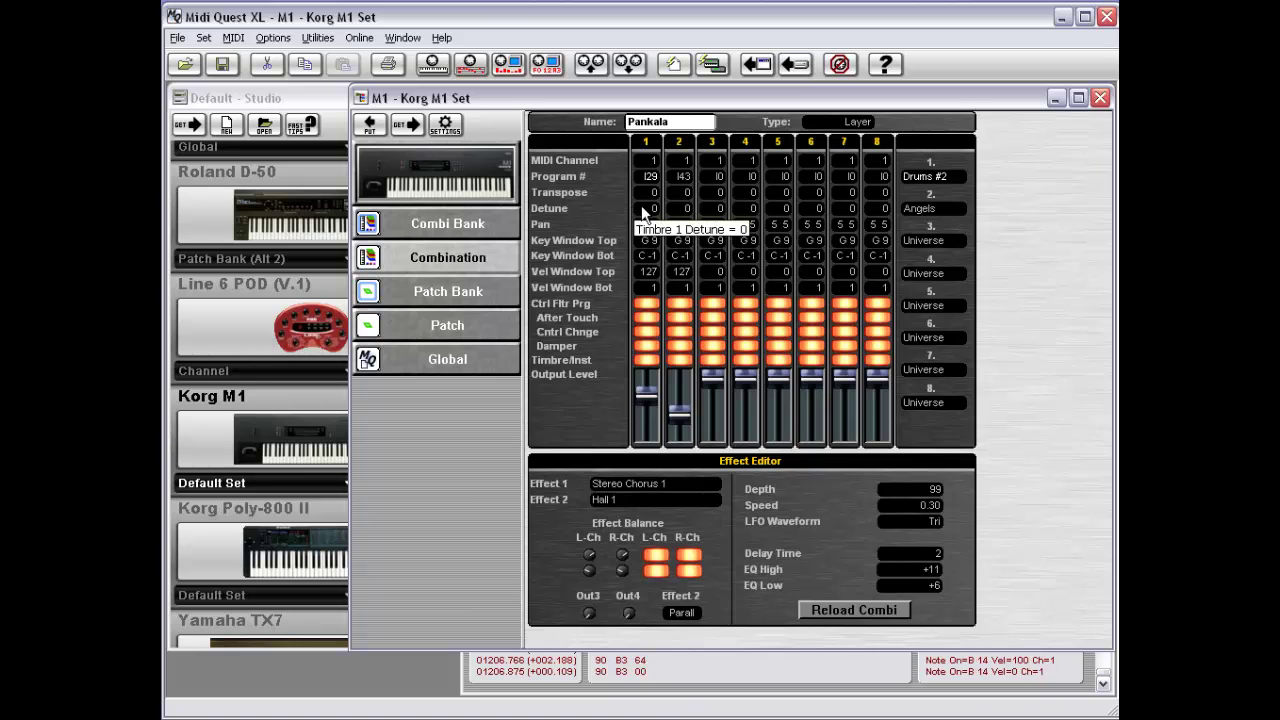
{"action": "mouse_move", "coordinate": [716, 213]}
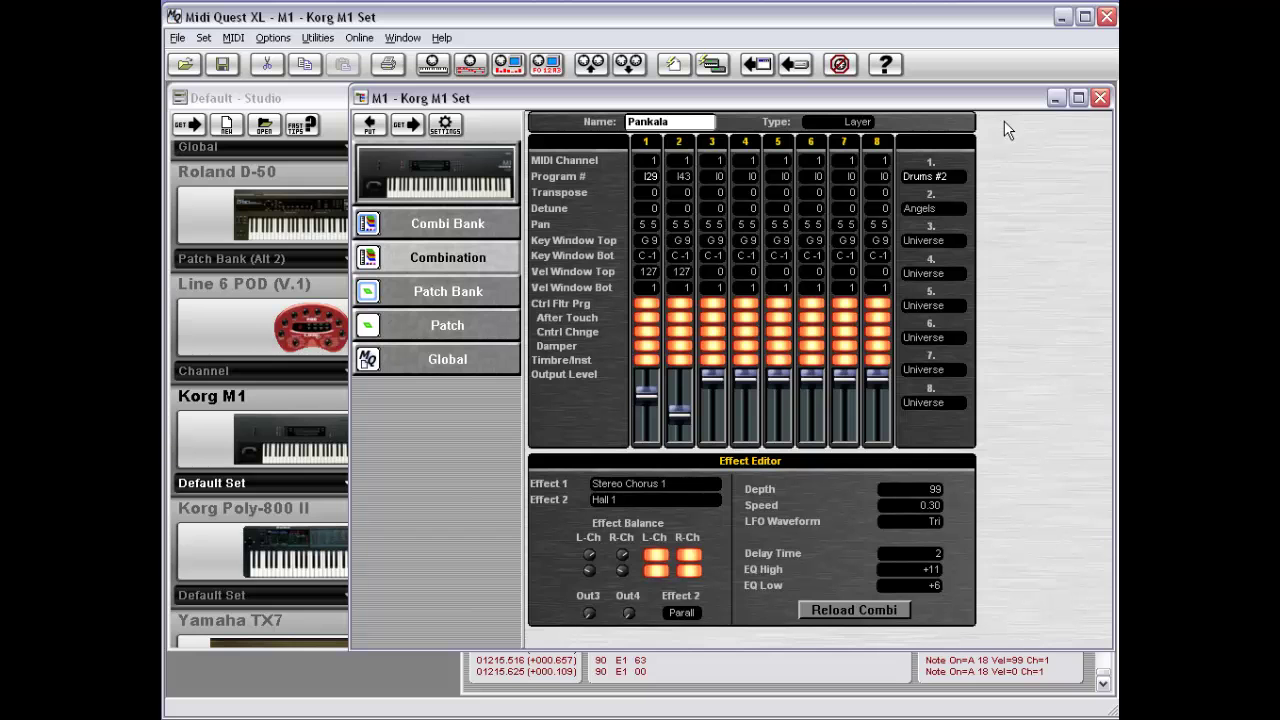
Review the Patch Edit preferences for mouse audition and playing after edits, and close them without changes
{"action": "left_click", "coordinate": [232, 42]}
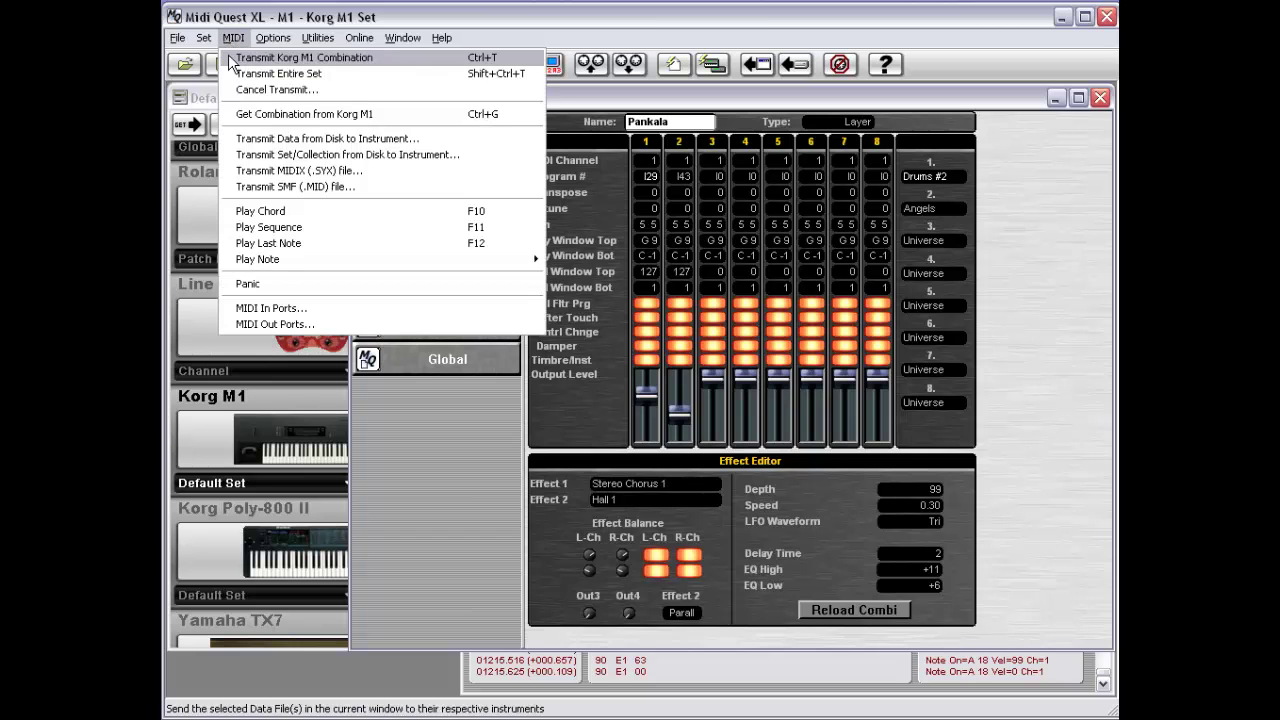
{"action": "mouse_move", "coordinate": [268, 42]}
{"action": "left_click", "coordinate": [275, 74]}
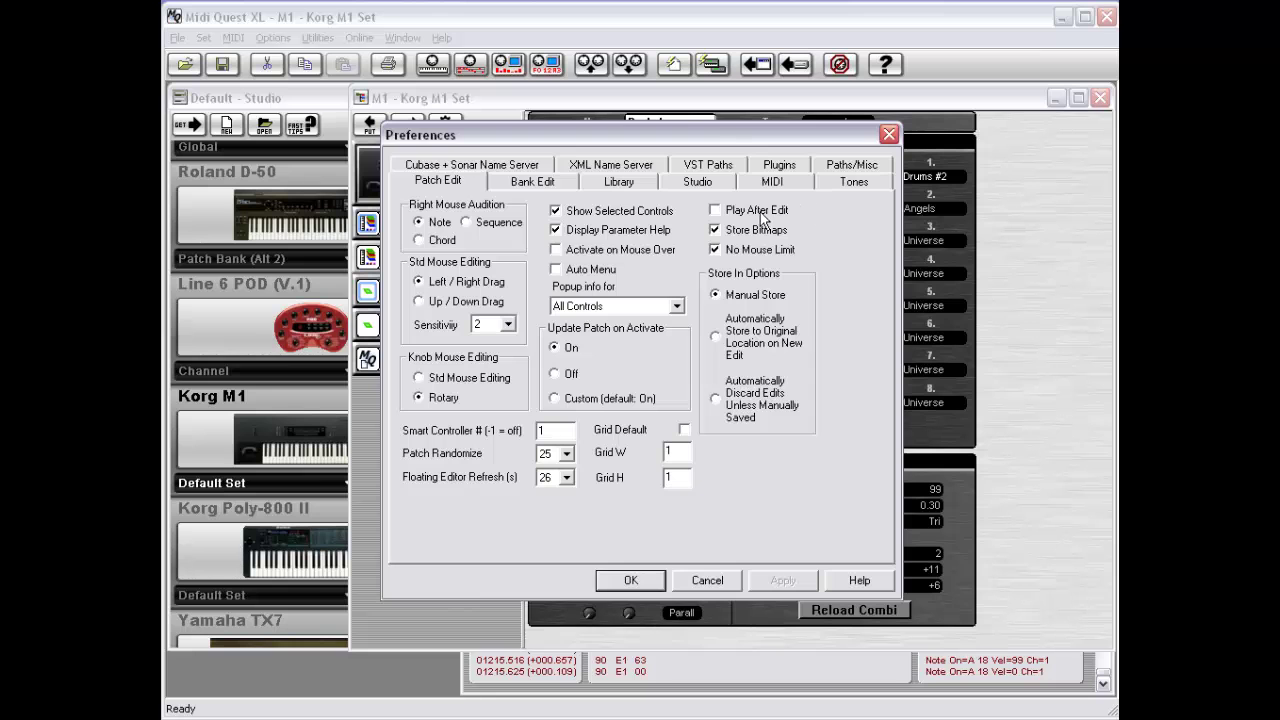
{"action": "left_click", "coordinate": [706, 581]}
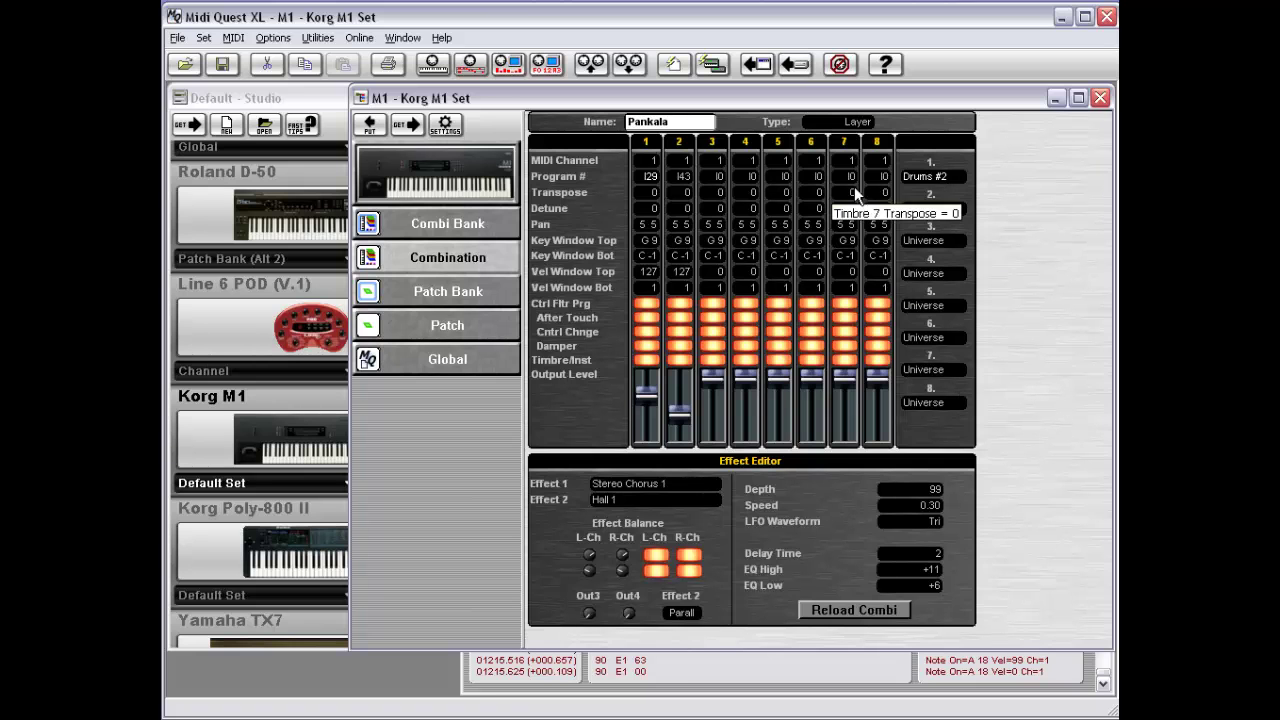
Assign timbres 2 through 8 of the Pankala combination to MIDI channels 2 through 8 respectively
{"action": "left_click", "coordinate": [686, 162]}
{"action": "left_click", "coordinate": [720, 160]}
{"action": "left_click", "coordinate": [753, 161]}
{"action": "right_click", "coordinate": [756, 163]}
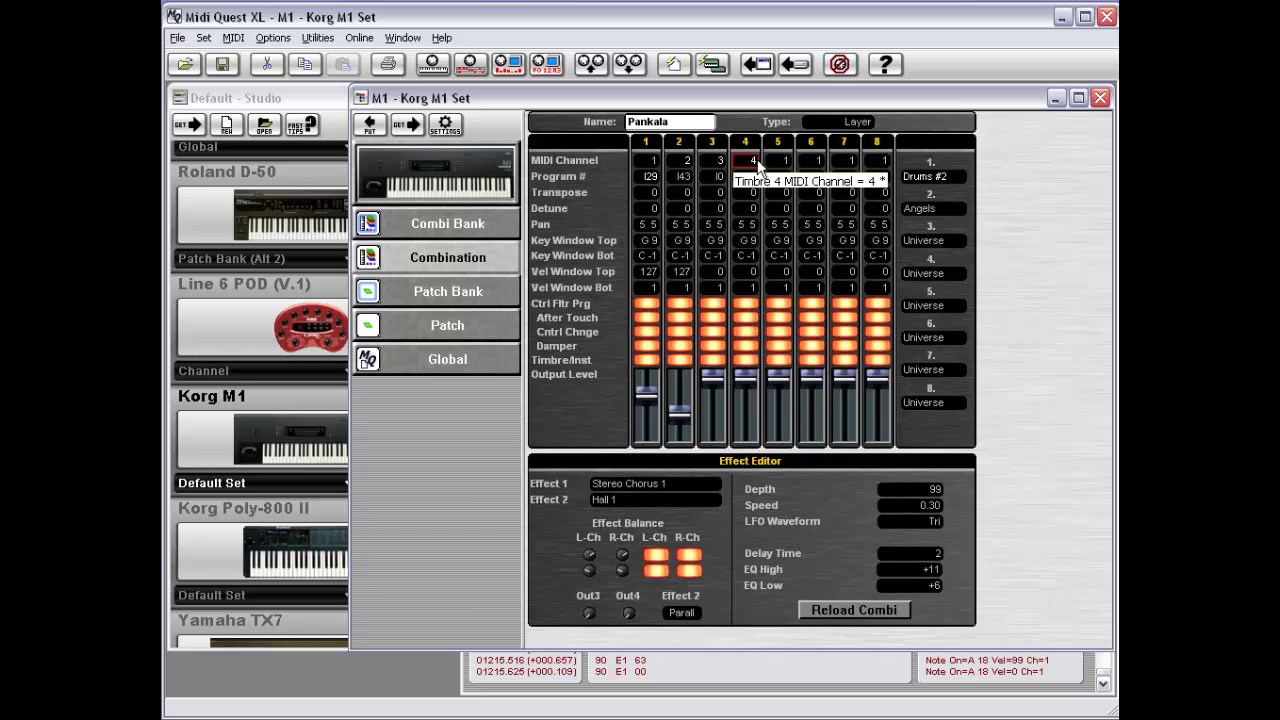
{"action": "left_click", "coordinate": [792, 164]}
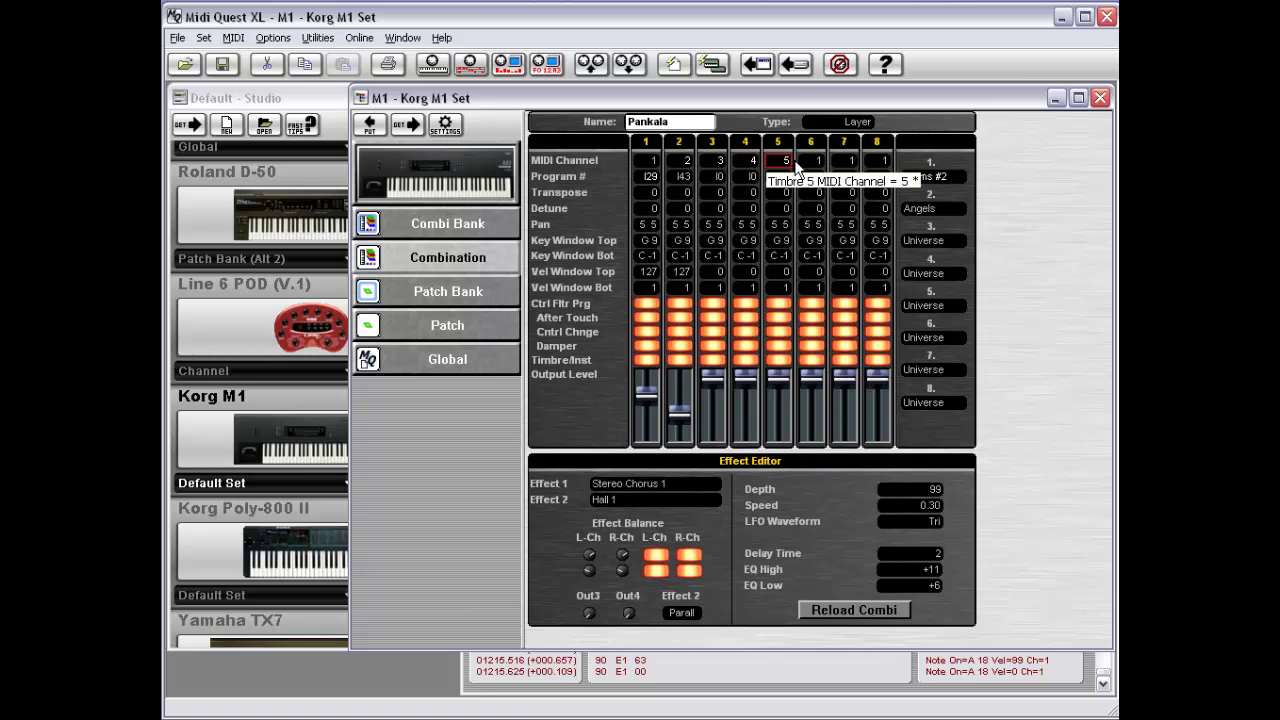
{"action": "left_click", "coordinate": [826, 163]}
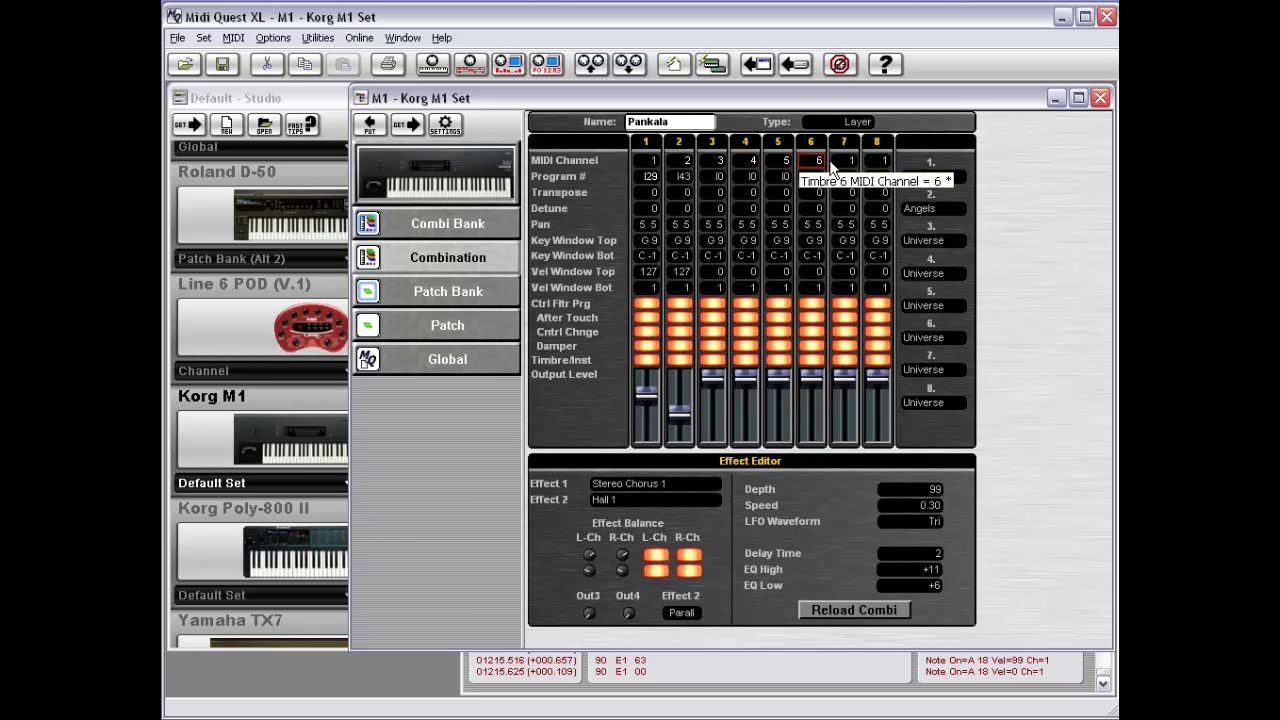
{"action": "right_click", "coordinate": [829, 164]}
{"action": "left_click", "coordinate": [849, 166]}
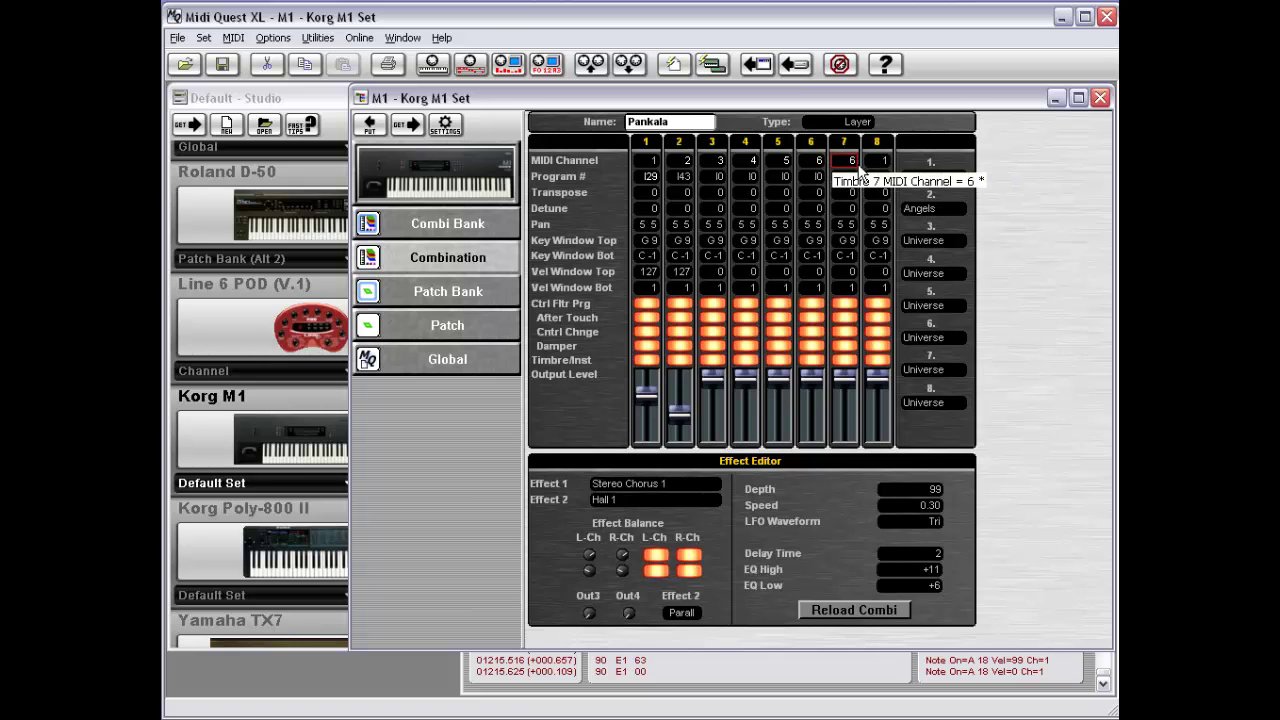
{"action": "left_click", "coordinate": [853, 164]}
{"action": "left_click", "coordinate": [881, 164]}
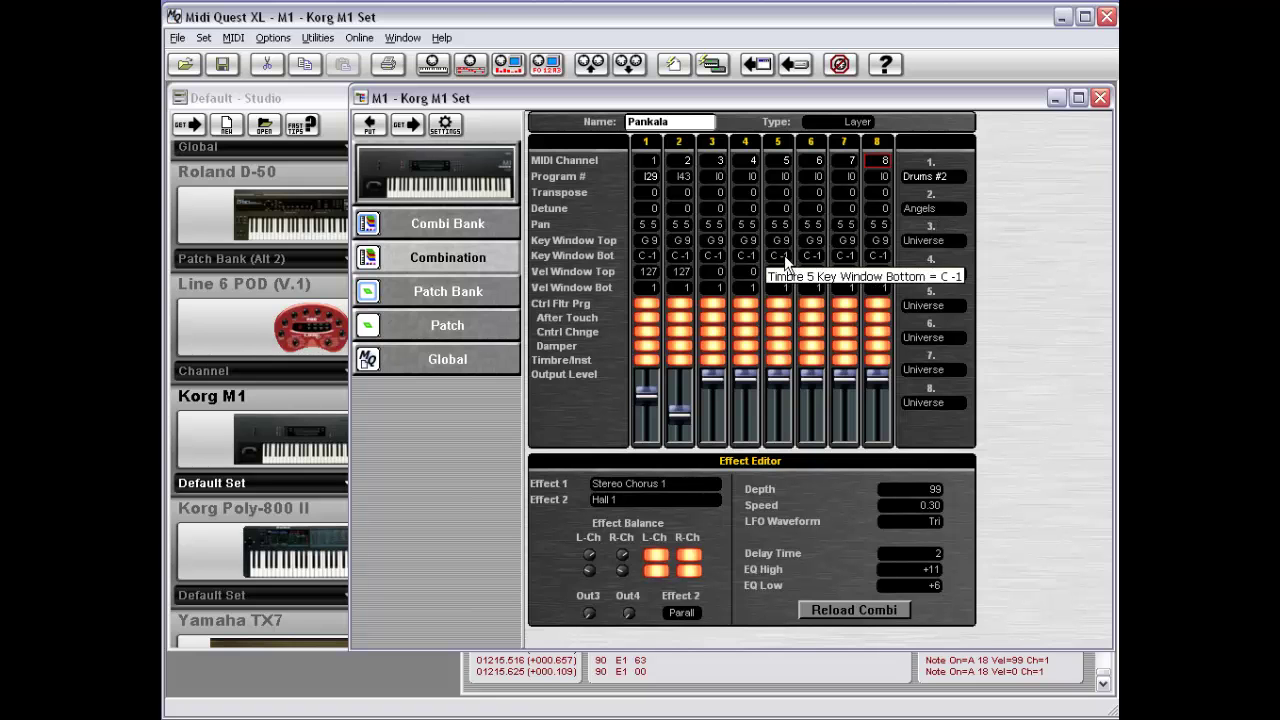
Audition timbres 1 to 4 individually on their own MIDI channels by selecting each timbre's channel parameter
{"action": "left_click", "coordinate": [647, 163]}
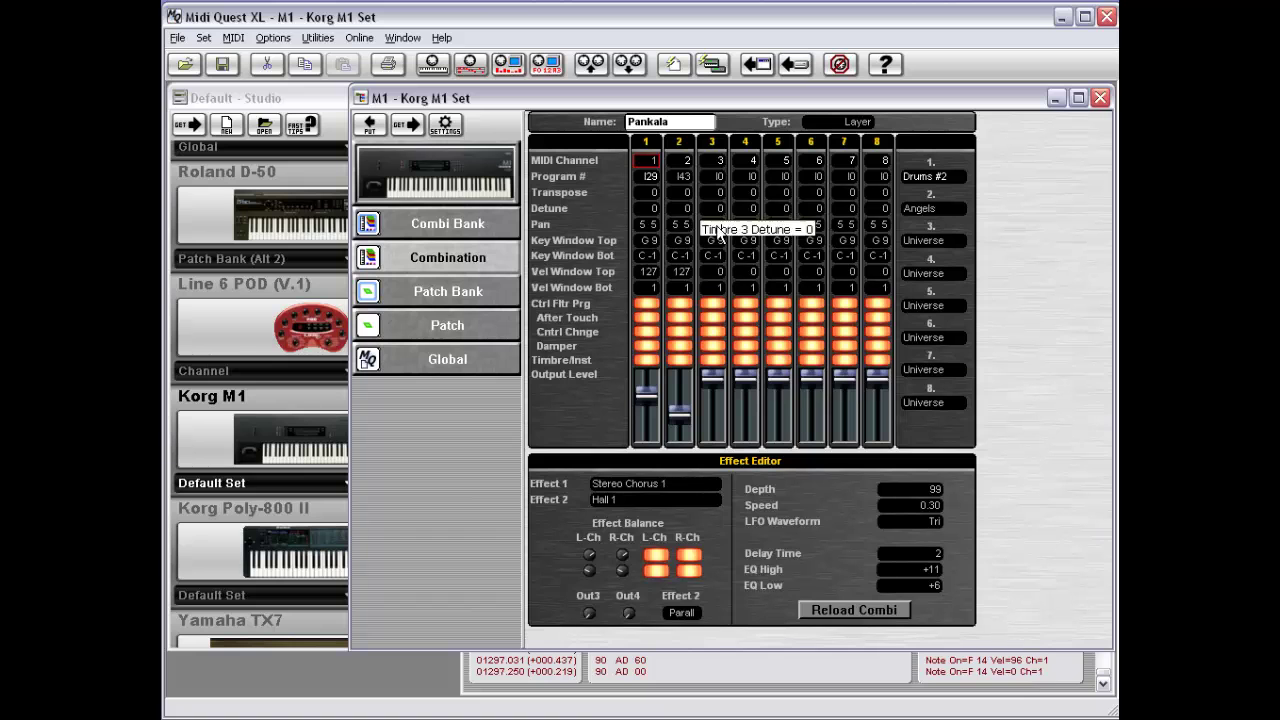
{"action": "left_click", "coordinate": [688, 165]}
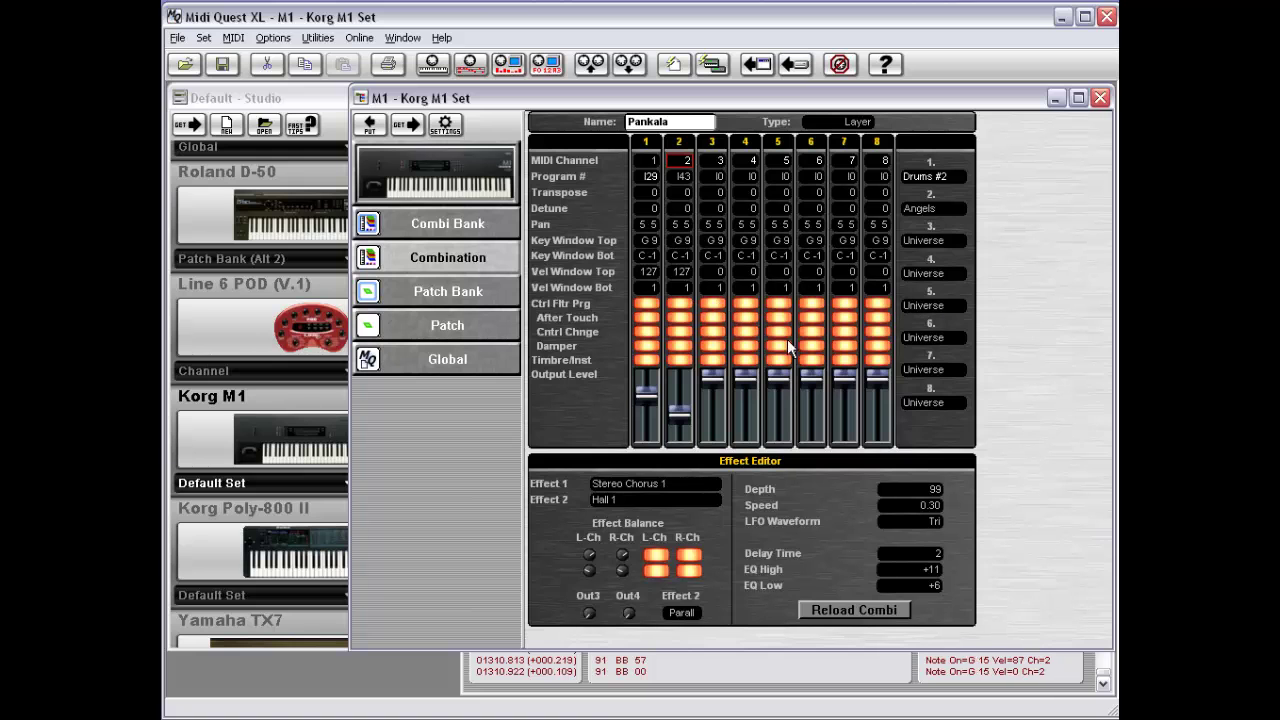
{"action": "left_click", "coordinate": [718, 160]}
{"action": "left_click", "coordinate": [755, 159]}
Inspect the available MIDI channel choices in the Combination's settings and close the dialog without changes
{"action": "right_click", "coordinate": [574, 201]}
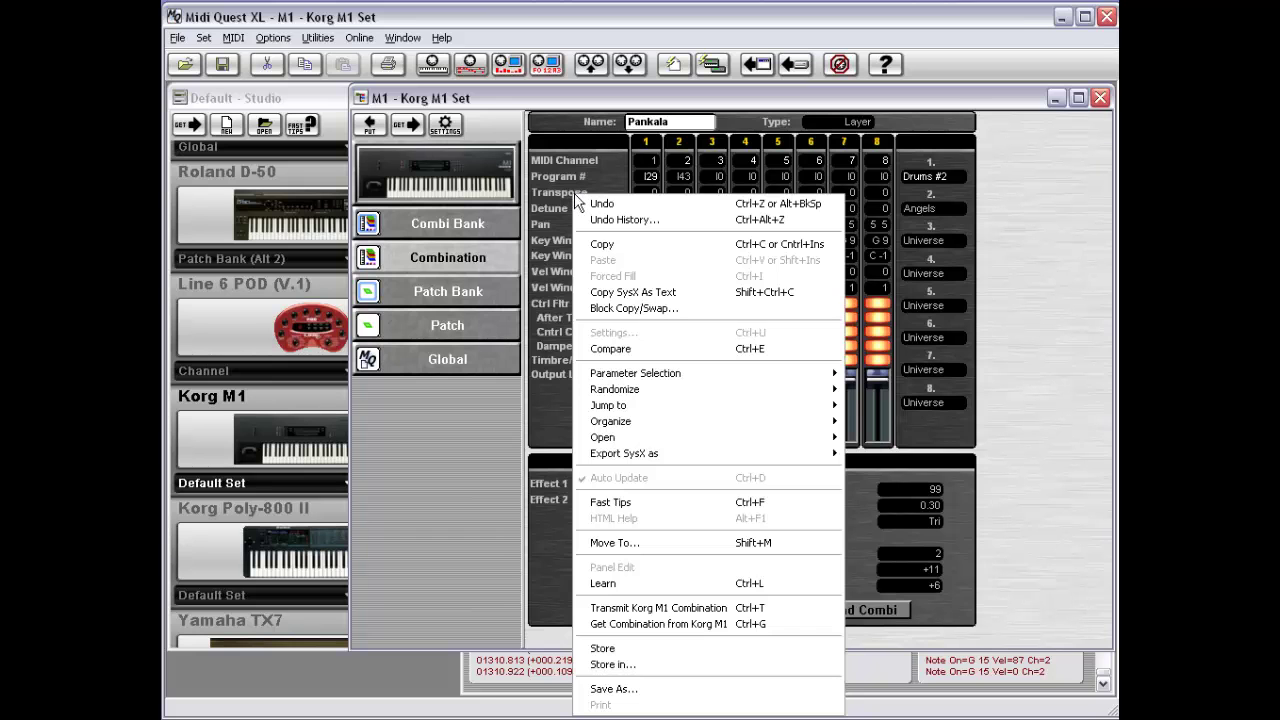
{"action": "left_click", "coordinate": [572, 176]}
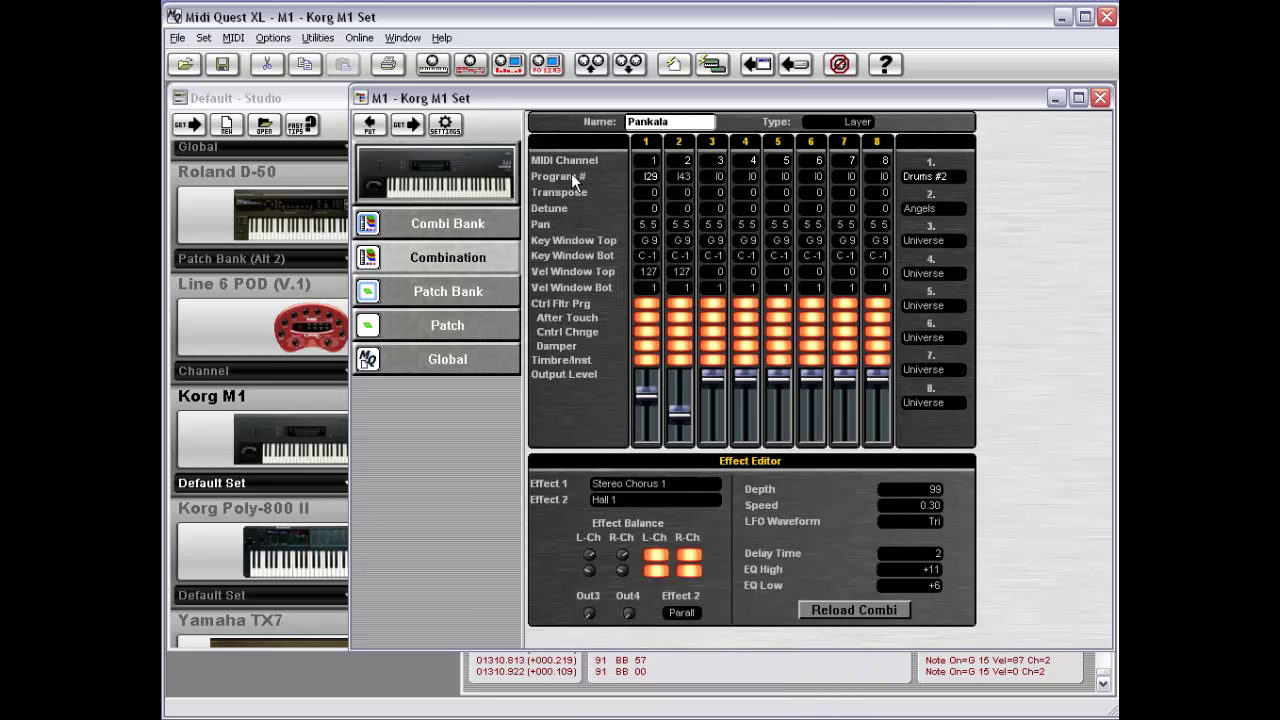
{"action": "right_click", "coordinate": [456, 257]}
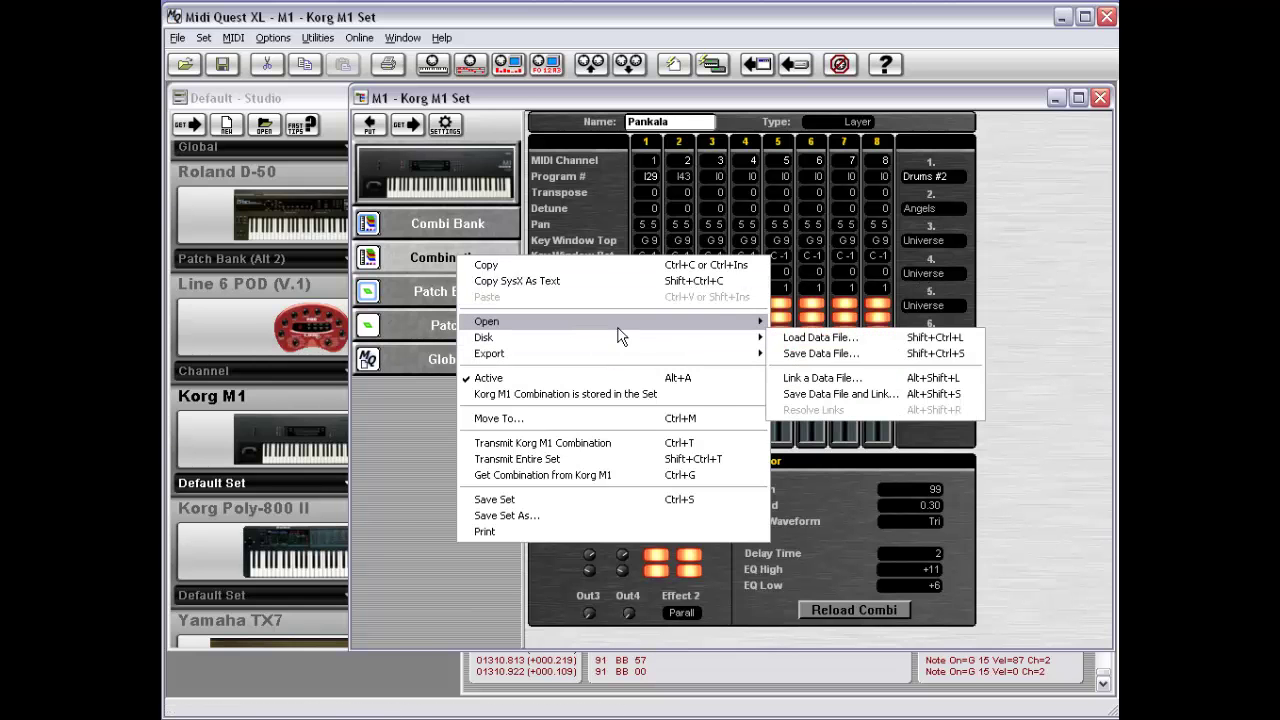
{"action": "mouse_move", "coordinate": [619, 324]}
{"action": "left_click", "coordinate": [812, 365]}
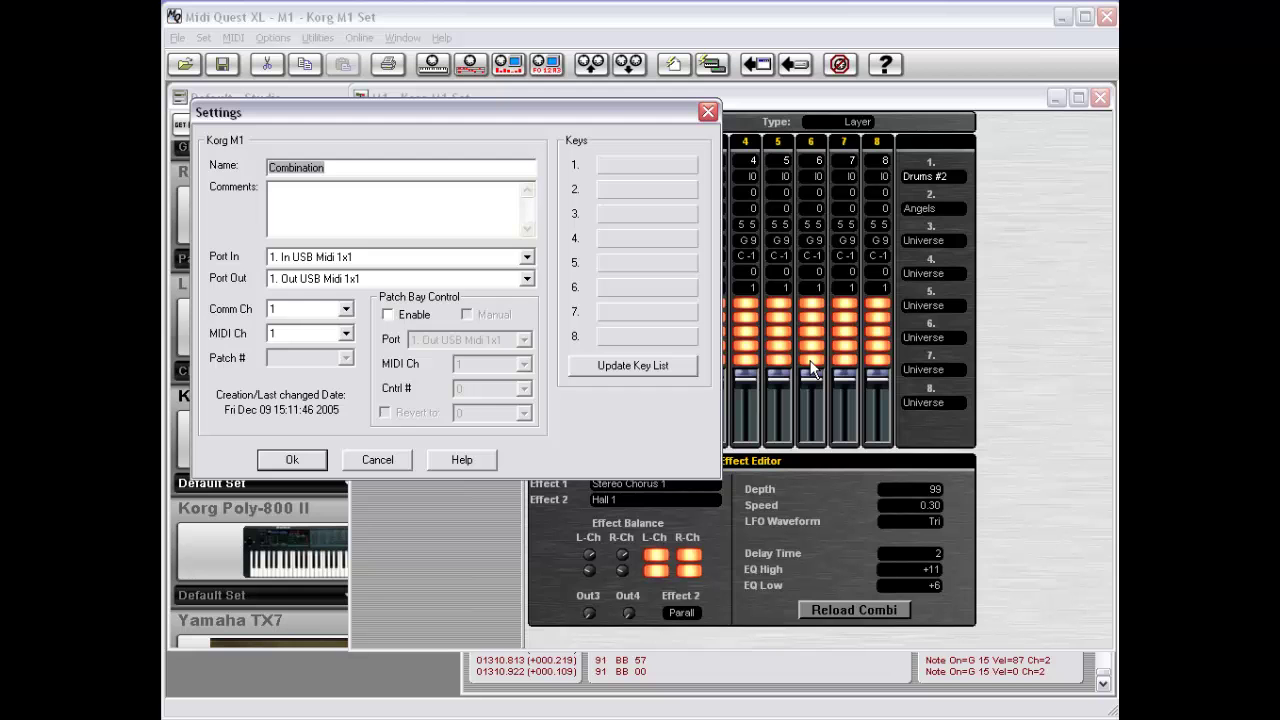
{"action": "left_click", "coordinate": [345, 334]}
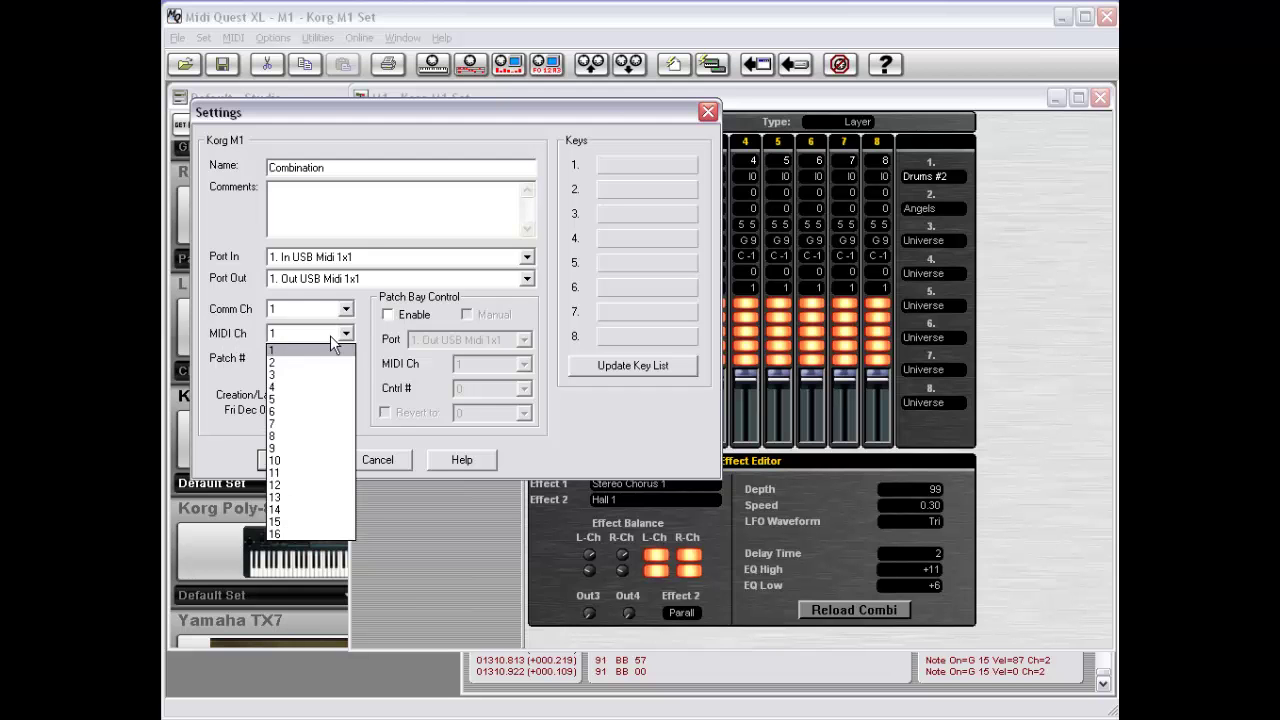
{"action": "left_click", "coordinate": [425, 438]}
{"action": "left_click", "coordinate": [378, 459]}
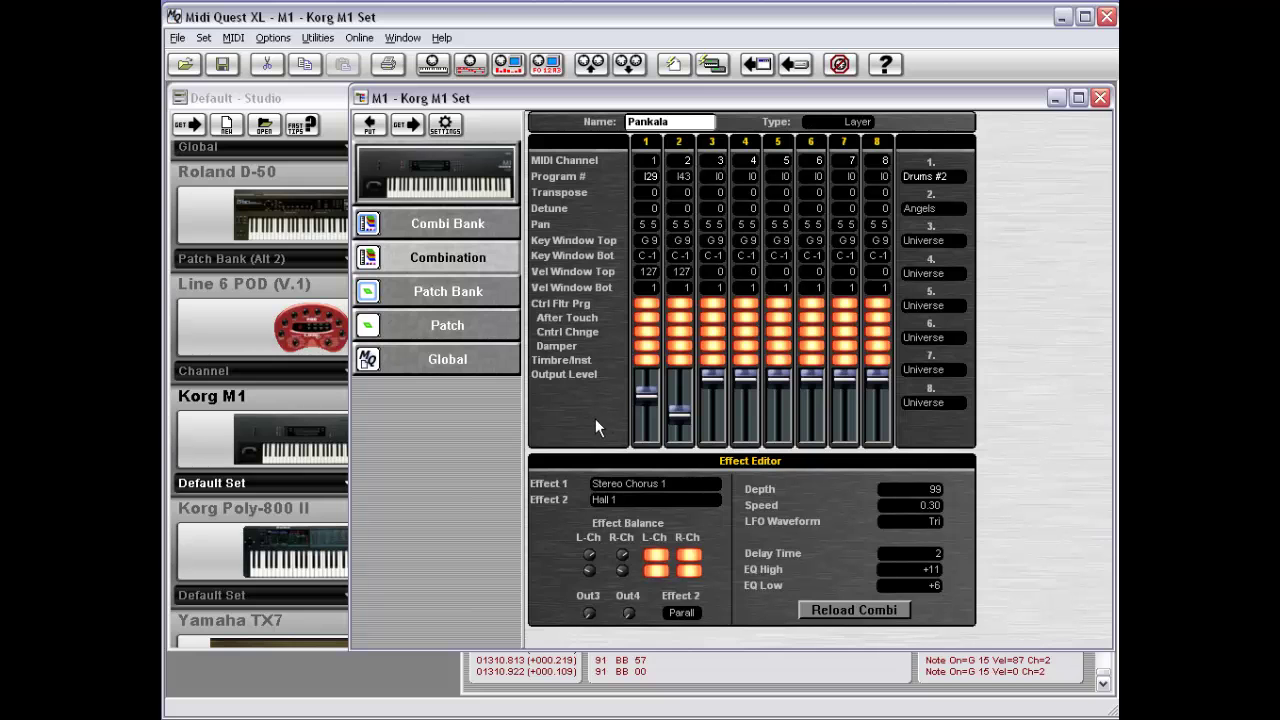
Minimize the Korg M1 set and create a new Yamaha DX7 Voice from the studio list
{"action": "right_click", "coordinate": [997, 222]}
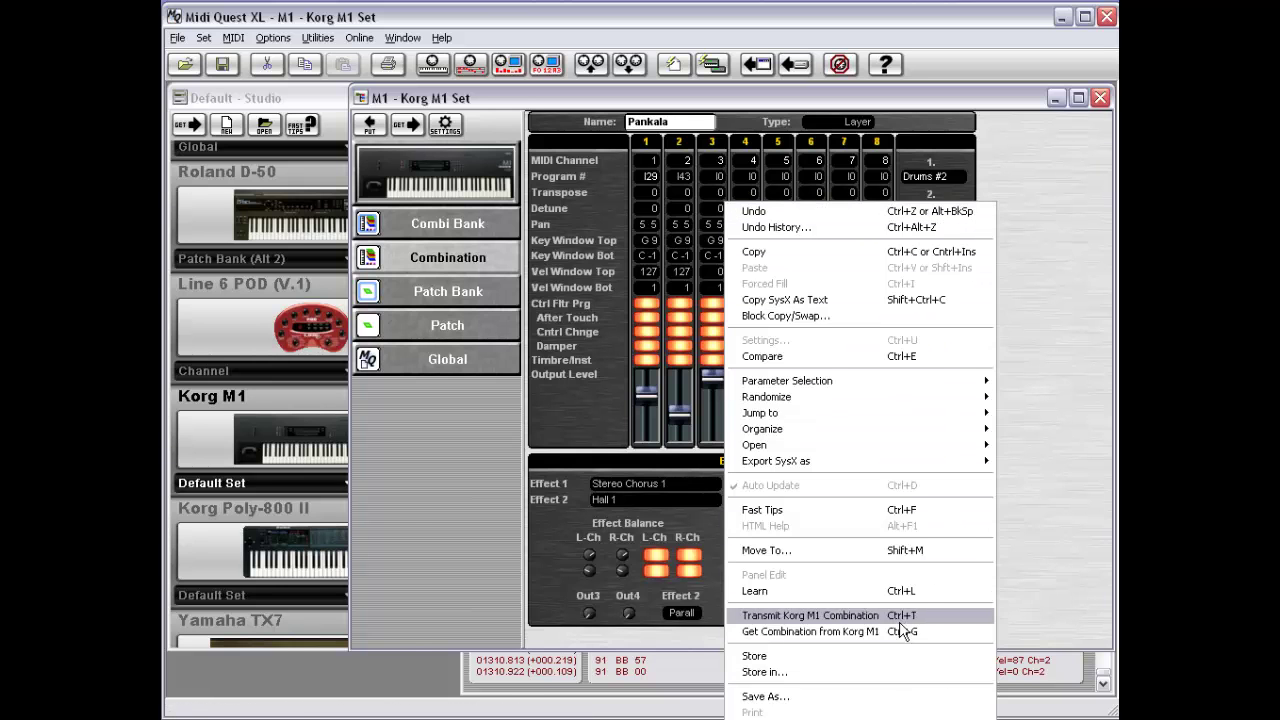
{"action": "left_click", "coordinate": [1040, 328]}
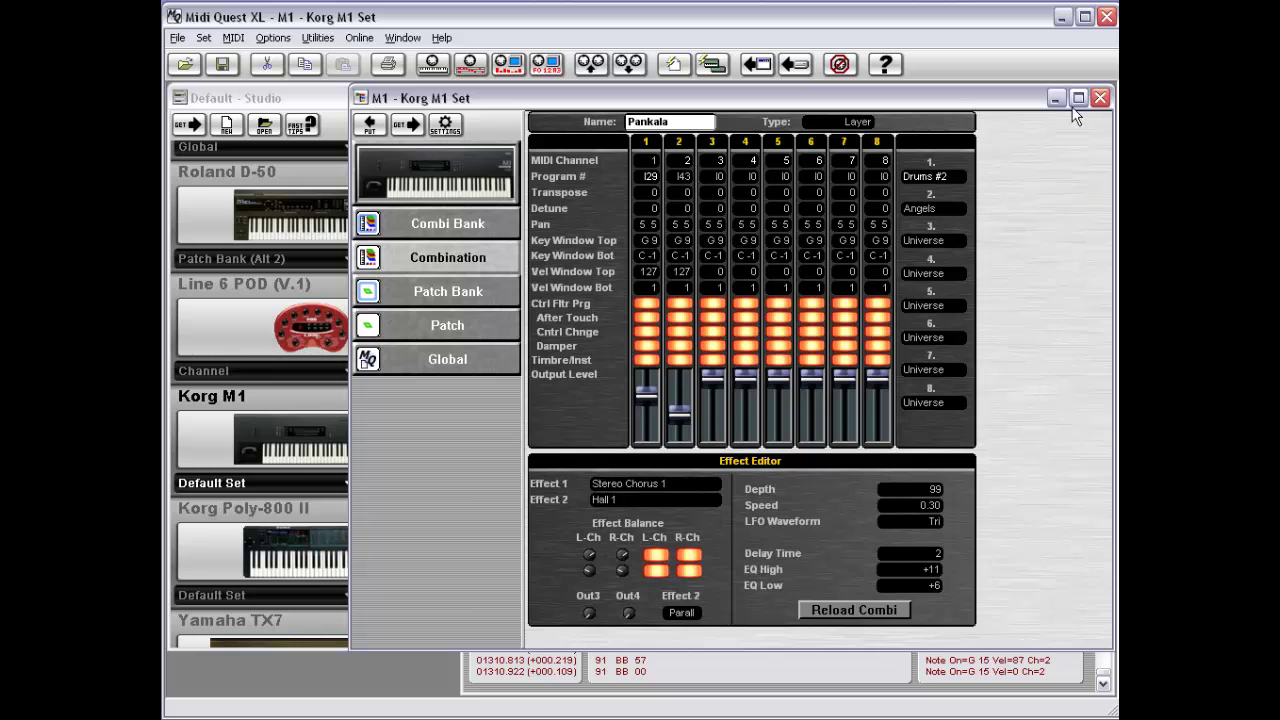
{"action": "left_click", "coordinate": [1057, 98]}
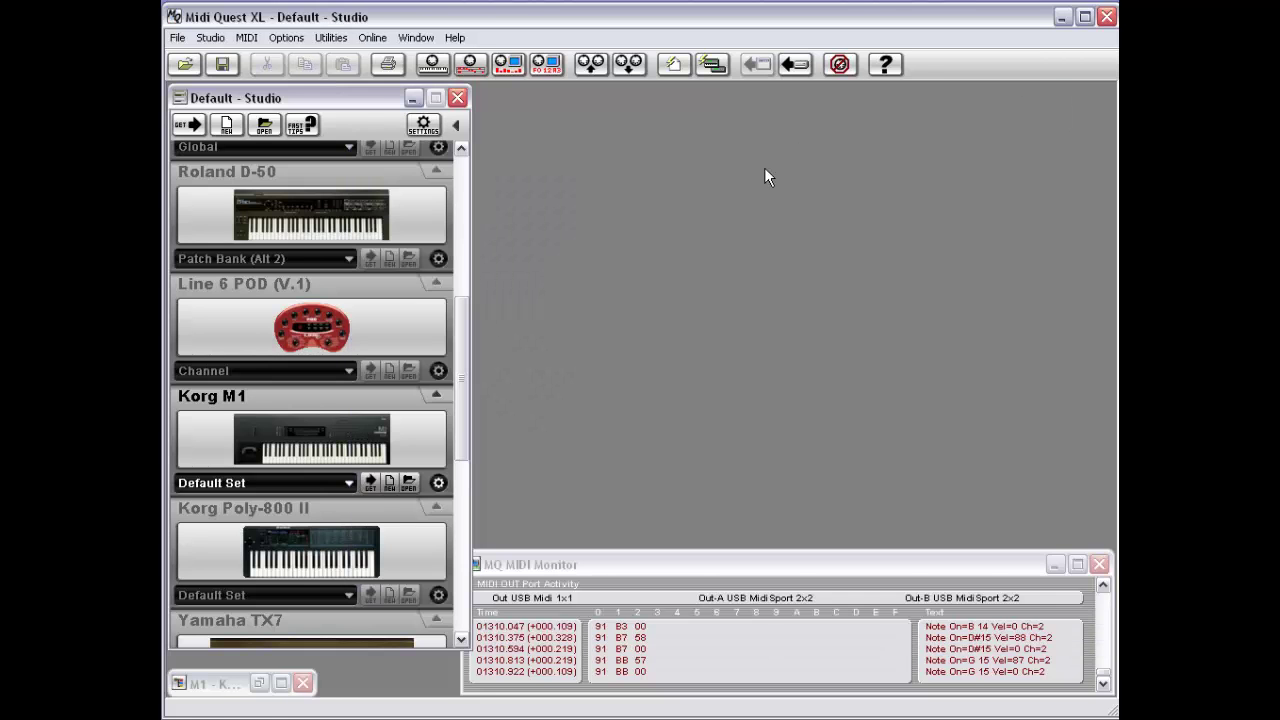
{"action": "left_click_drag", "start_coordinate": [462, 340], "coordinate": [474, 170]}
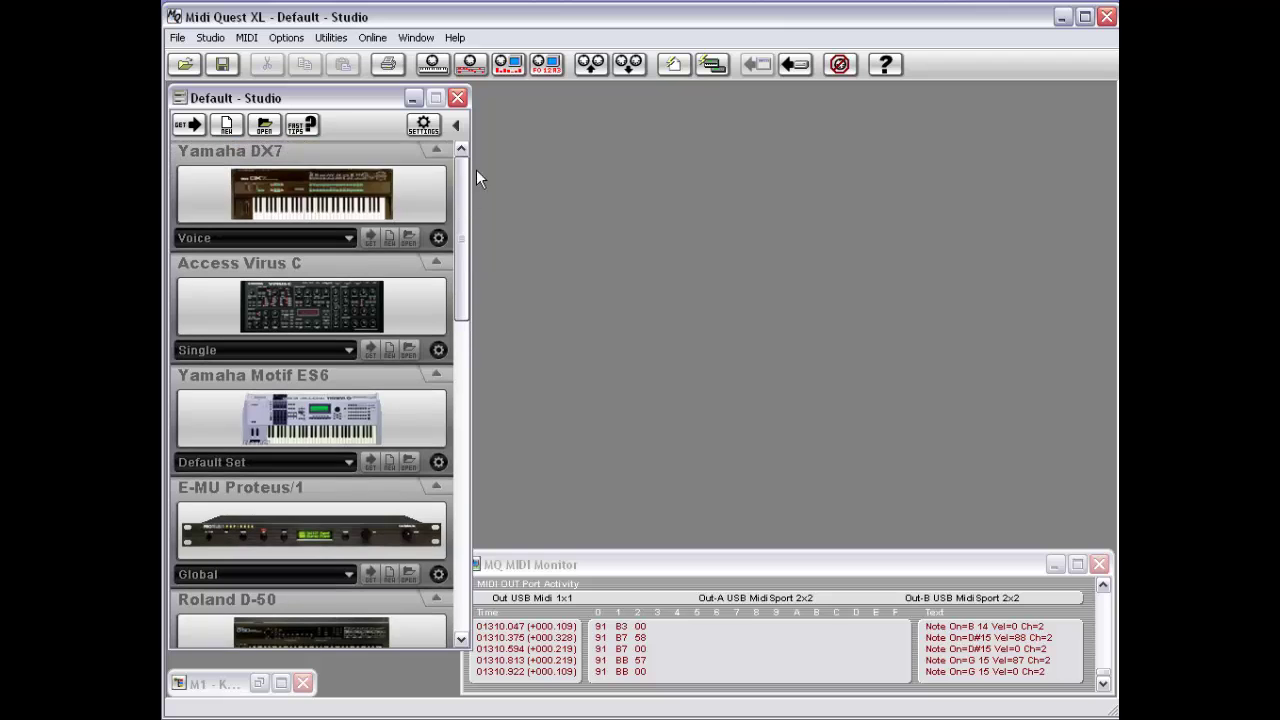
{"action": "left_click", "coordinate": [389, 237]}
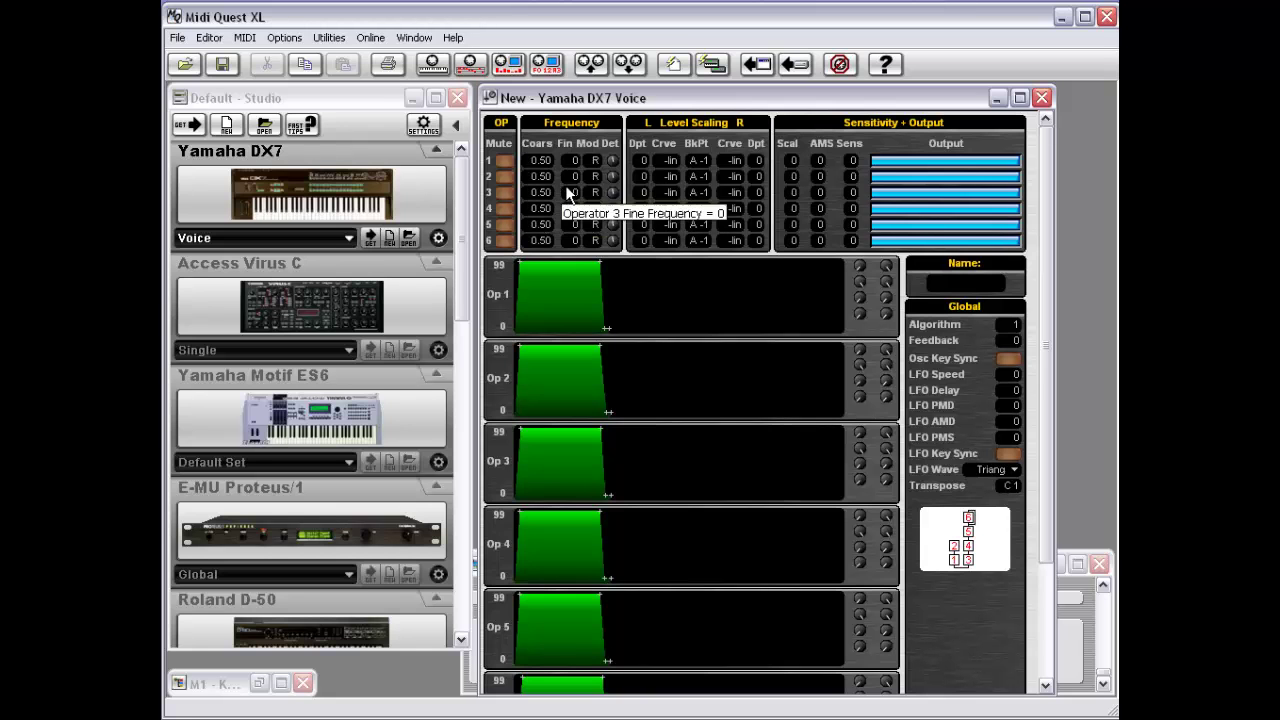
Examine the commands available for the stand-alone DX7 Voice editor, comparing its context commands with its main editor commands
{"action": "right_click", "coordinate": [925, 618]}
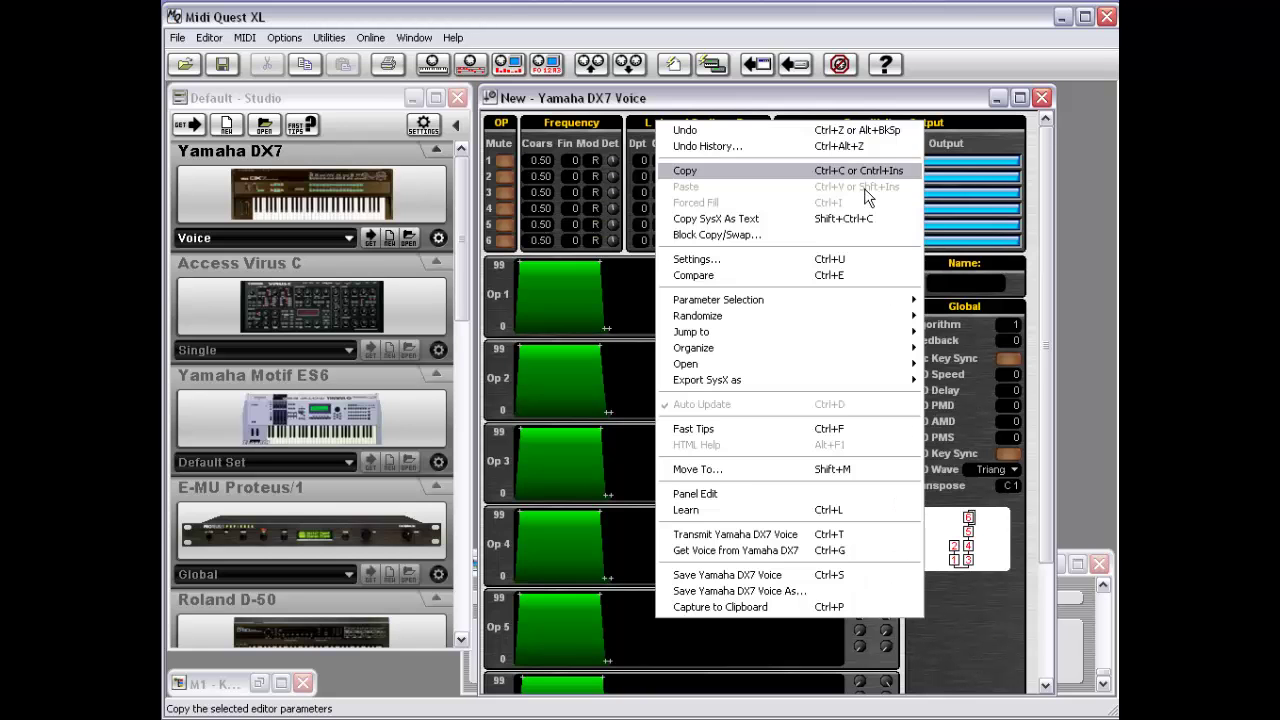
{"action": "left_click", "coordinate": [508, 100]}
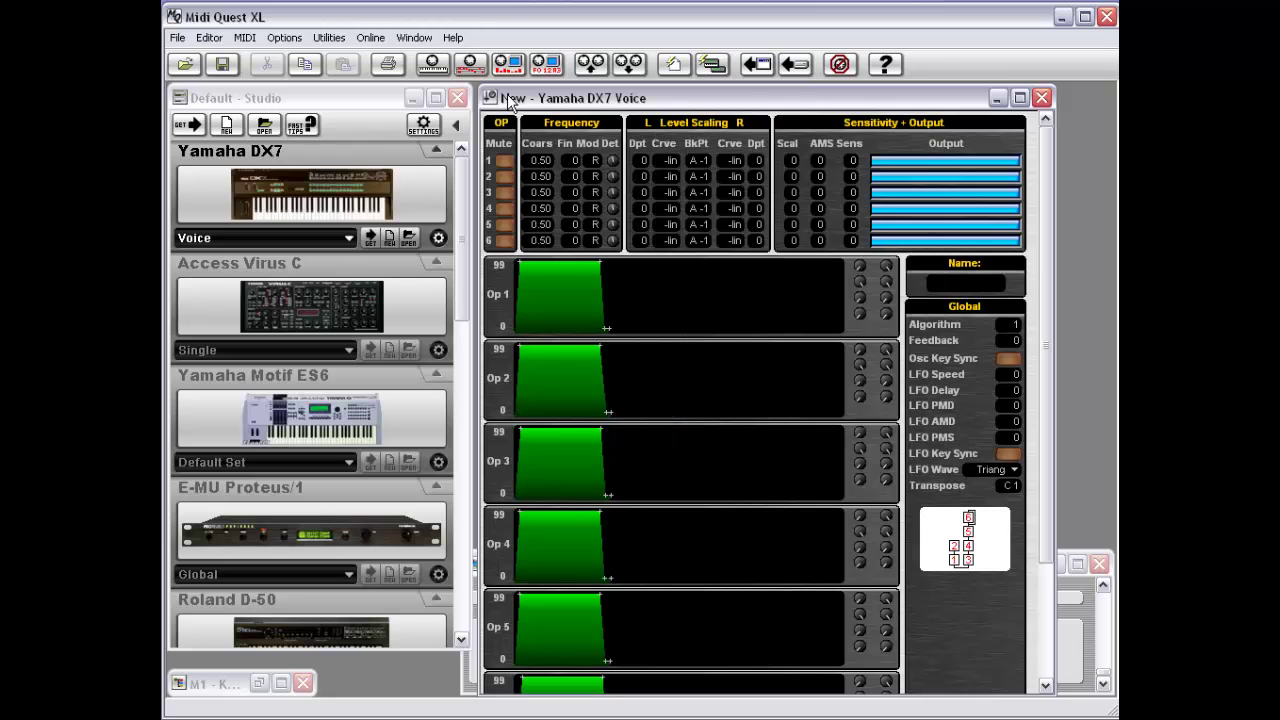
{"action": "left_click", "coordinate": [209, 37]}
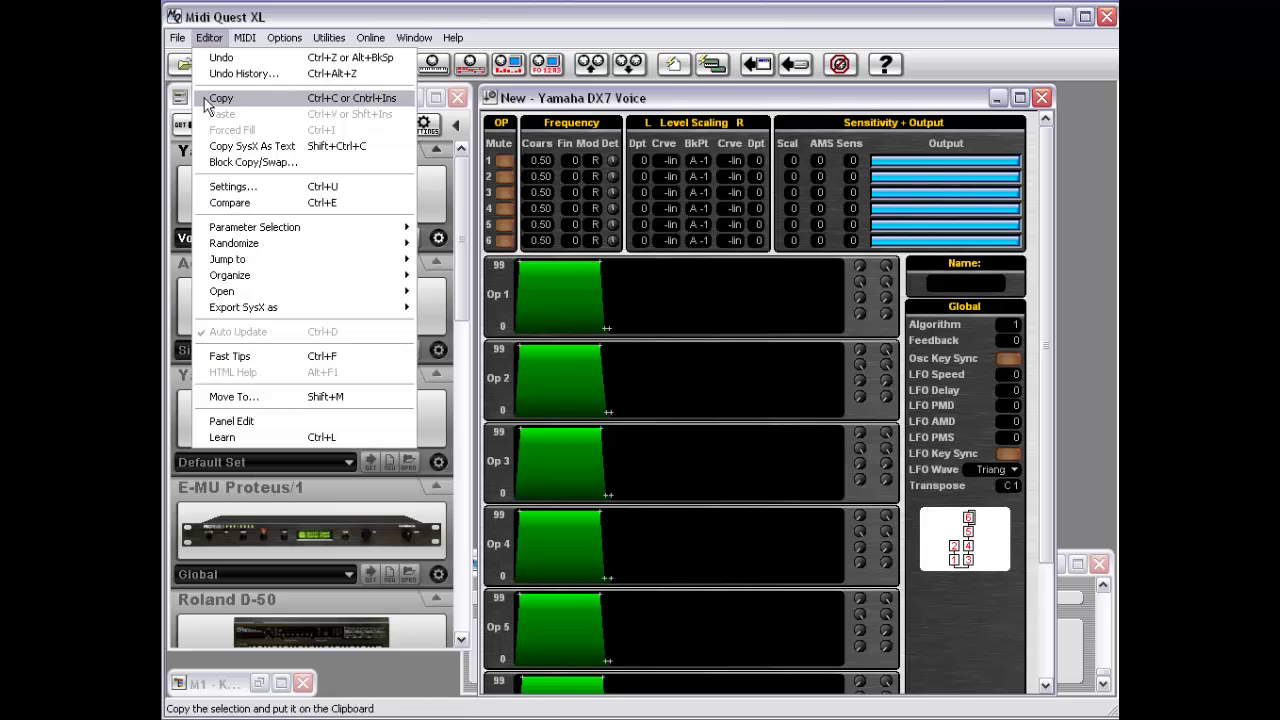
{"action": "left_click", "coordinate": [209, 40]}
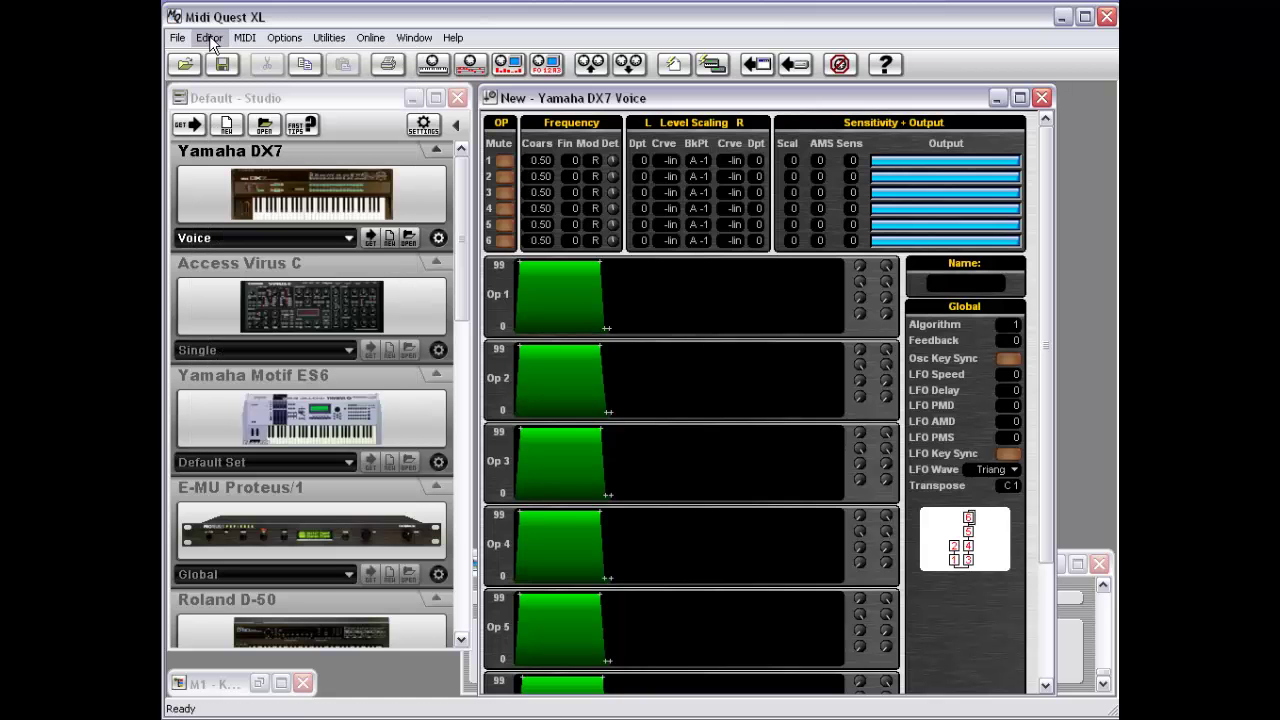
Close the new DX7 Voice editor and restore the minimized Korg M1 set
{"action": "double_click", "coordinate": [490, 100]}
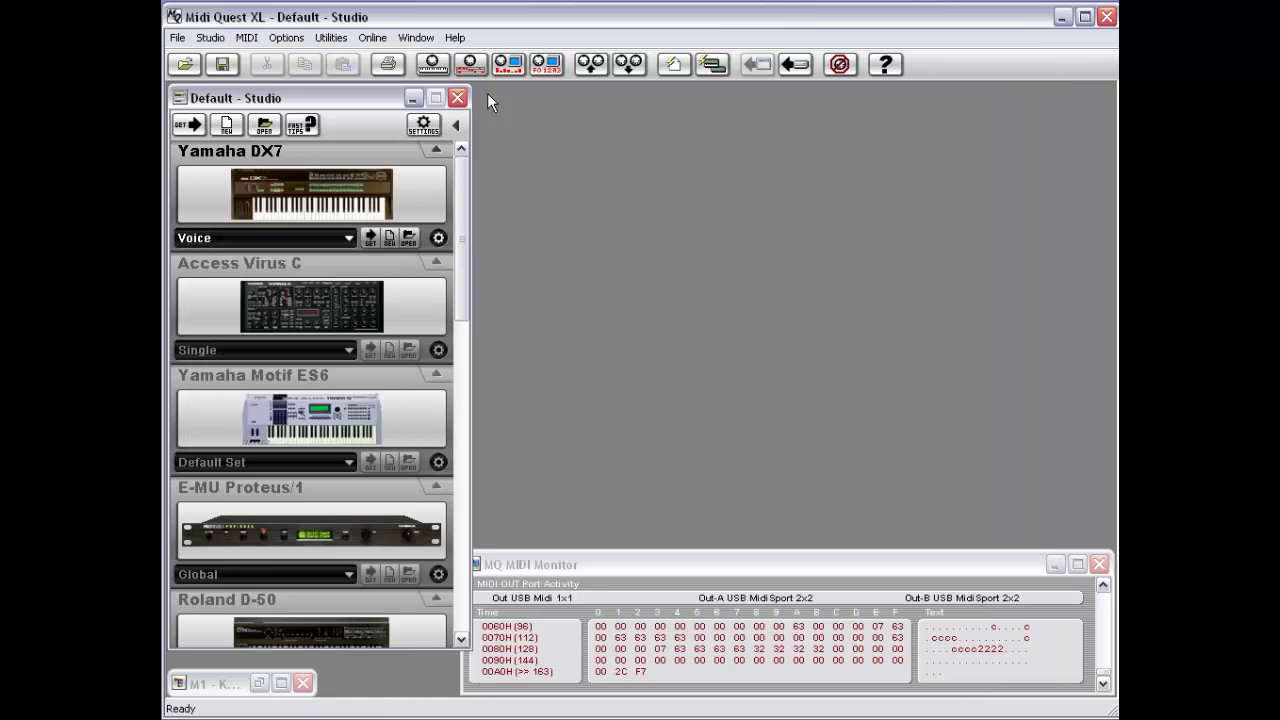
{"action": "left_click", "coordinate": [236, 686]}
{"action": "left_click", "coordinate": [200, 529]}
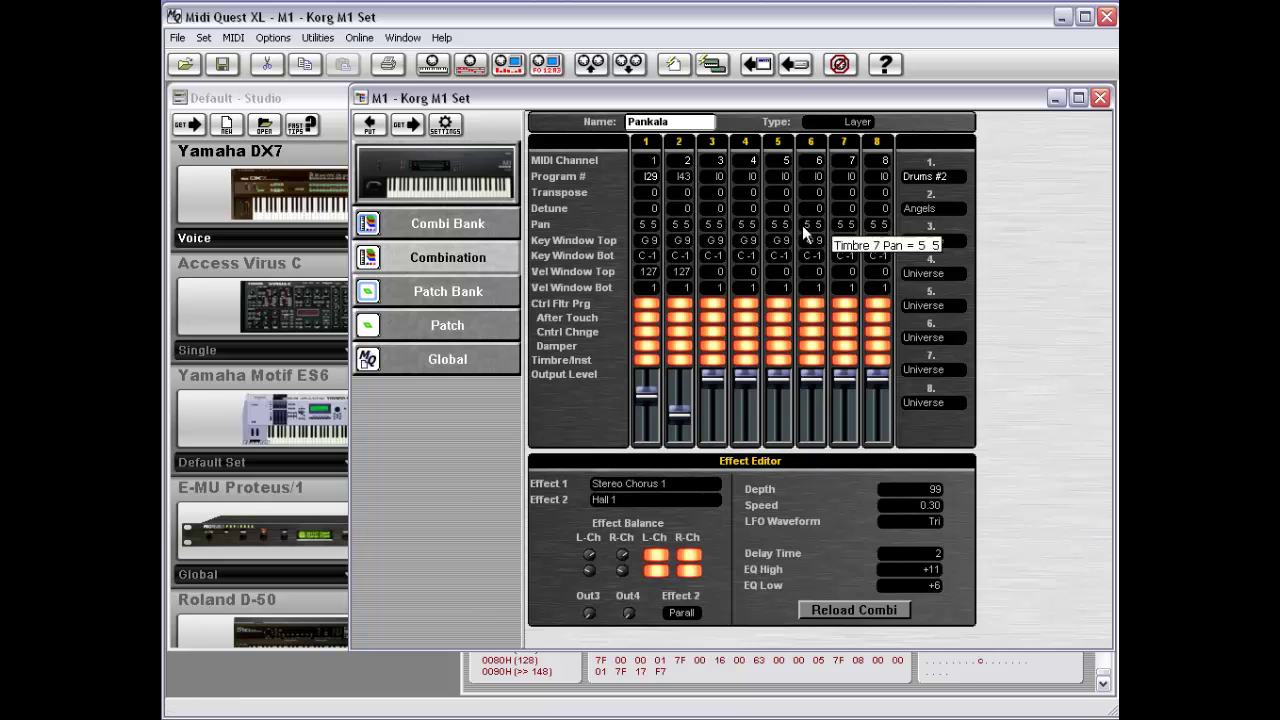
Lower the Output Level of timbre 8 in the Pankala combination to near the bottom of its range
{"action": "right_click", "coordinate": [1000, 178]}
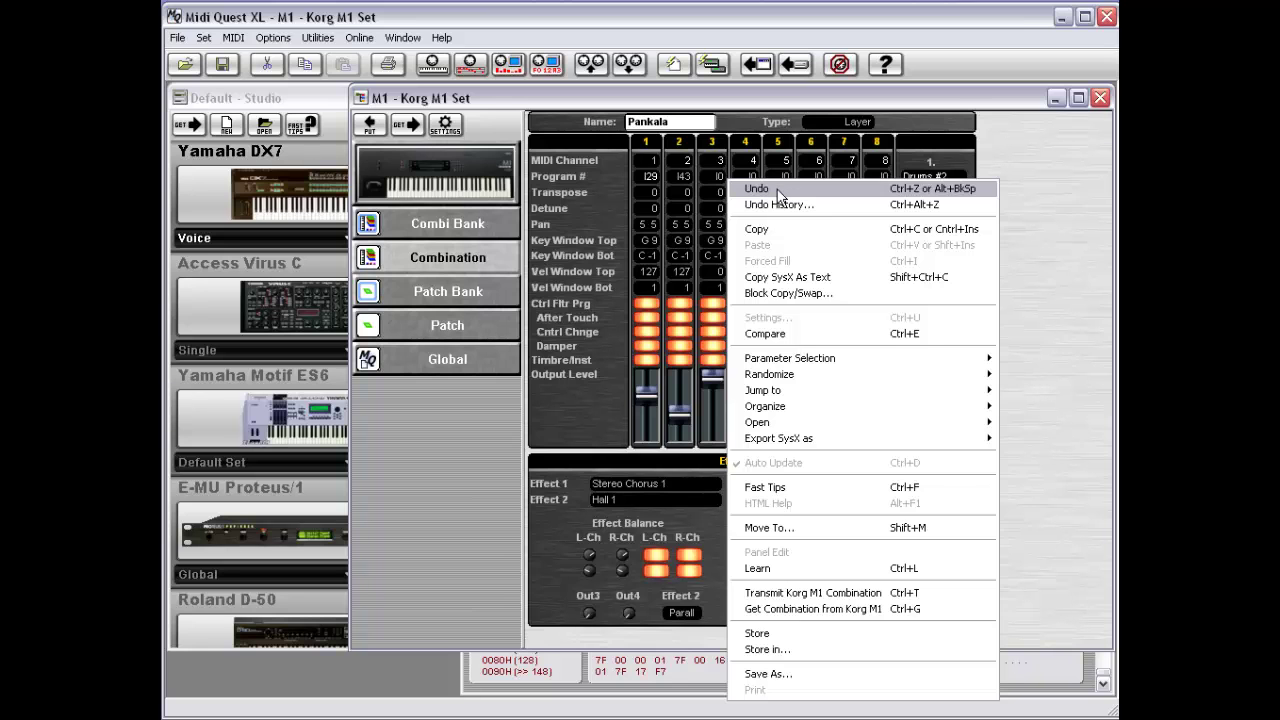
{"action": "left_click", "coordinate": [1045, 175]}
{"action": "mouse_move", "coordinate": [880, 415]}
{"action": "left_click_drag", "start_coordinate": [874, 378], "coordinate": [877, 428]}
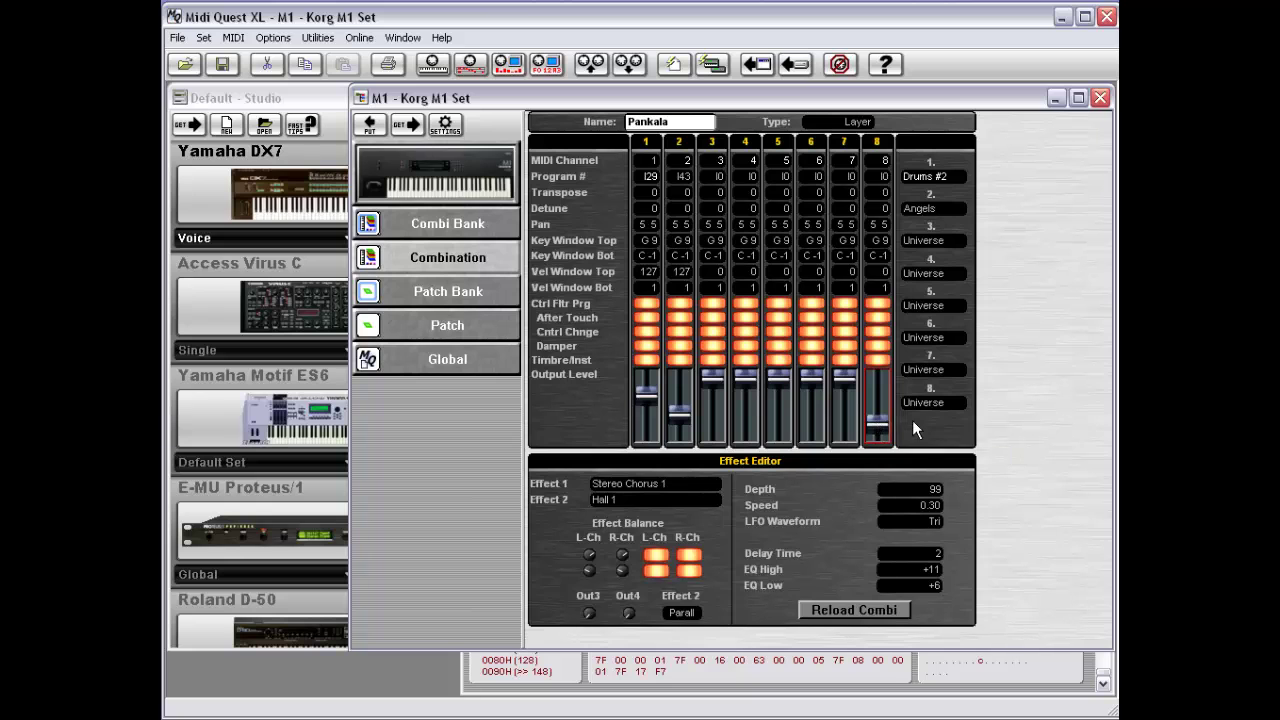
{"action": "mouse_move", "coordinate": [878, 428]}
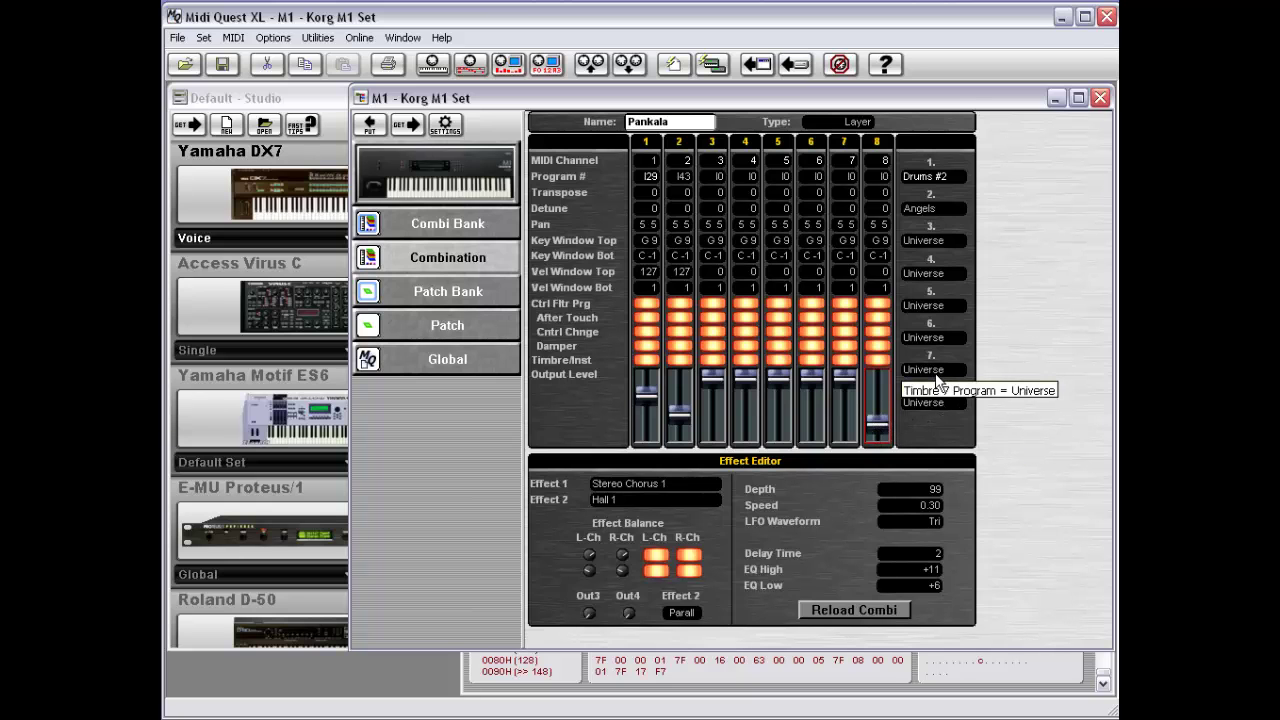
Undo the last Output Level change on timbre 8
{"action": "left_click", "coordinate": [206, 38]}
{"action": "key", "text": "Escape"}
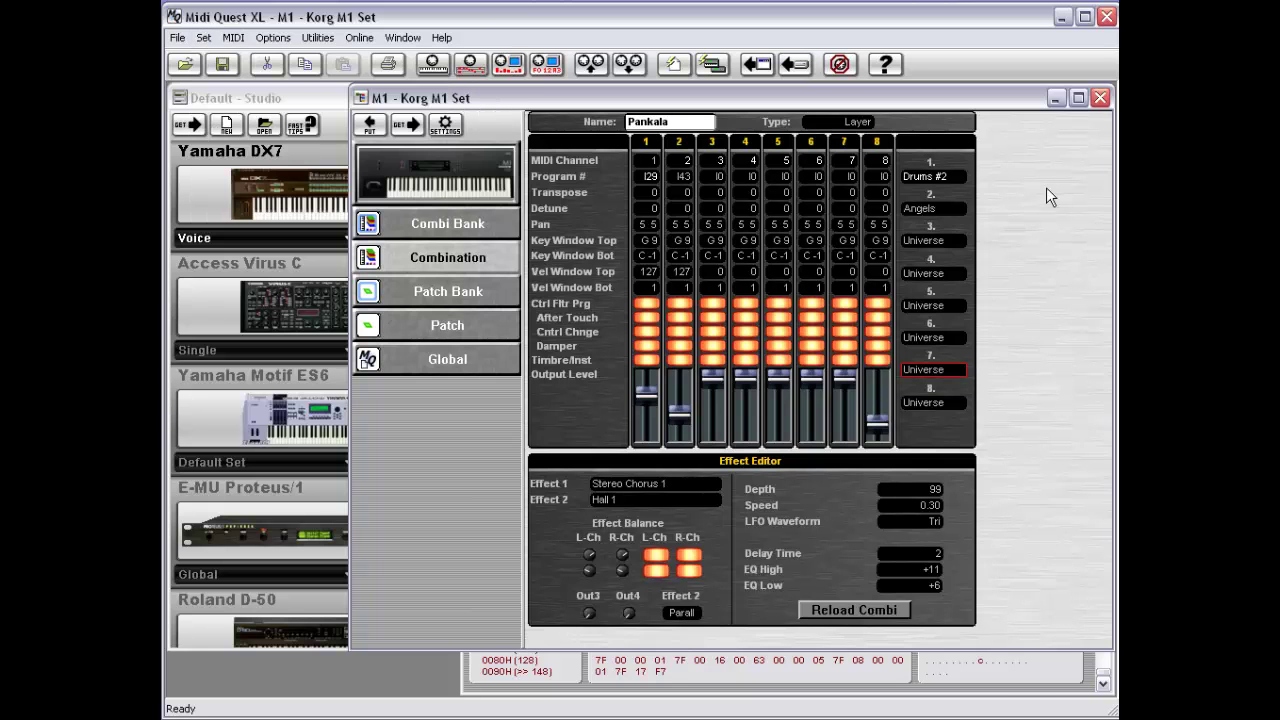
{"action": "right_click", "coordinate": [1046, 187]}
{"action": "left_click", "coordinate": [993, 200]}
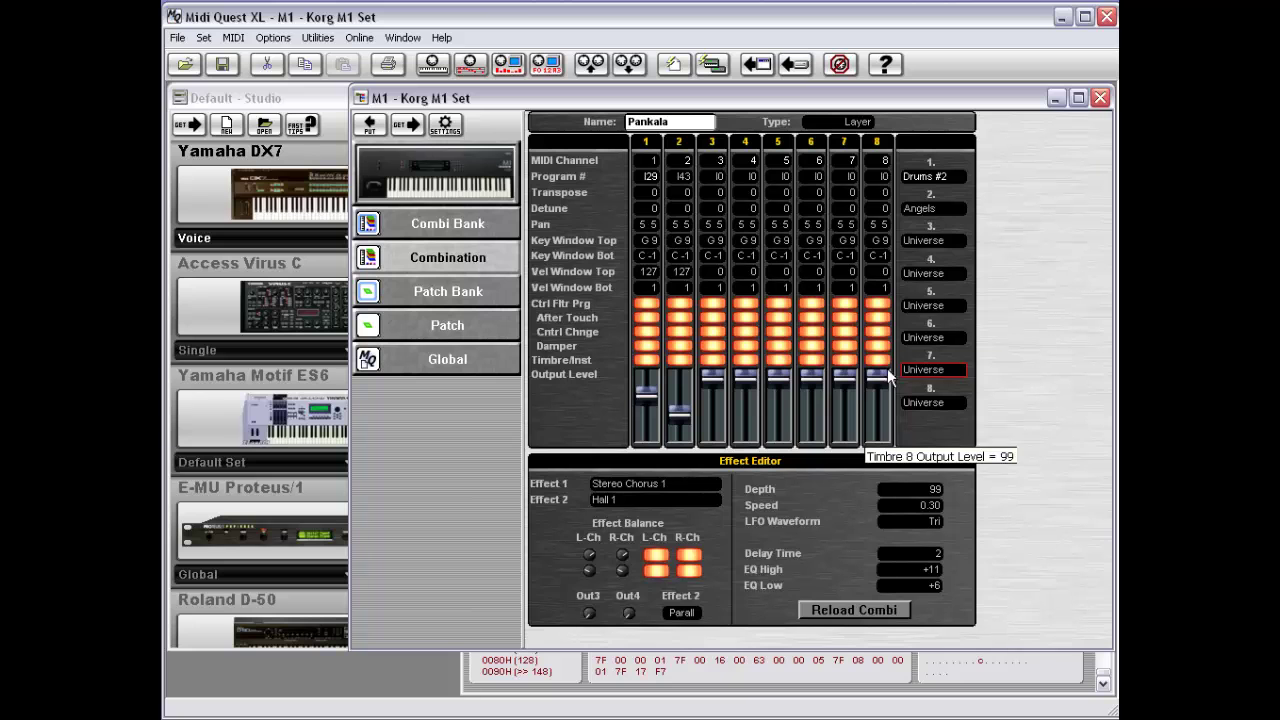
Revert the Pankala combination through its Undo History to the Timbre 4 MIDI Channel edit that follows the Timbre 3 entry
{"action": "mouse_move", "coordinate": [867, 379]}
{"action": "right_click", "coordinate": [1026, 185]}
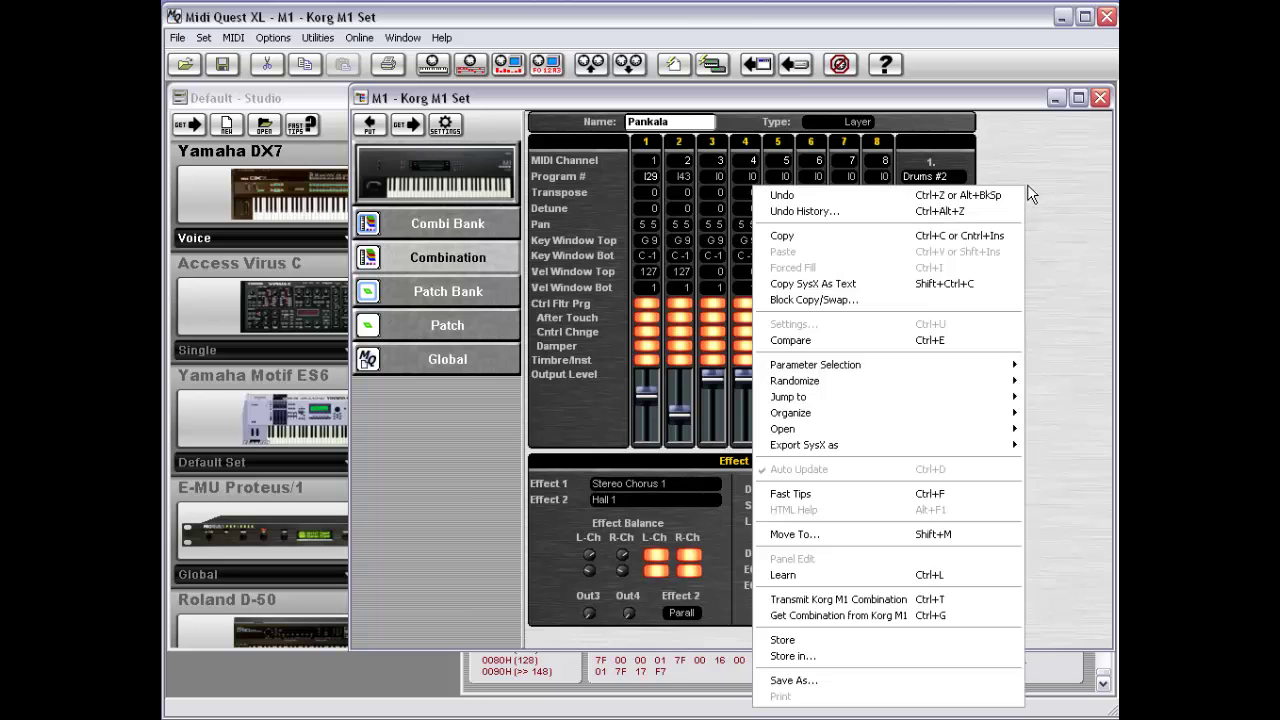
{"action": "left_click", "coordinate": [1000, 211]}
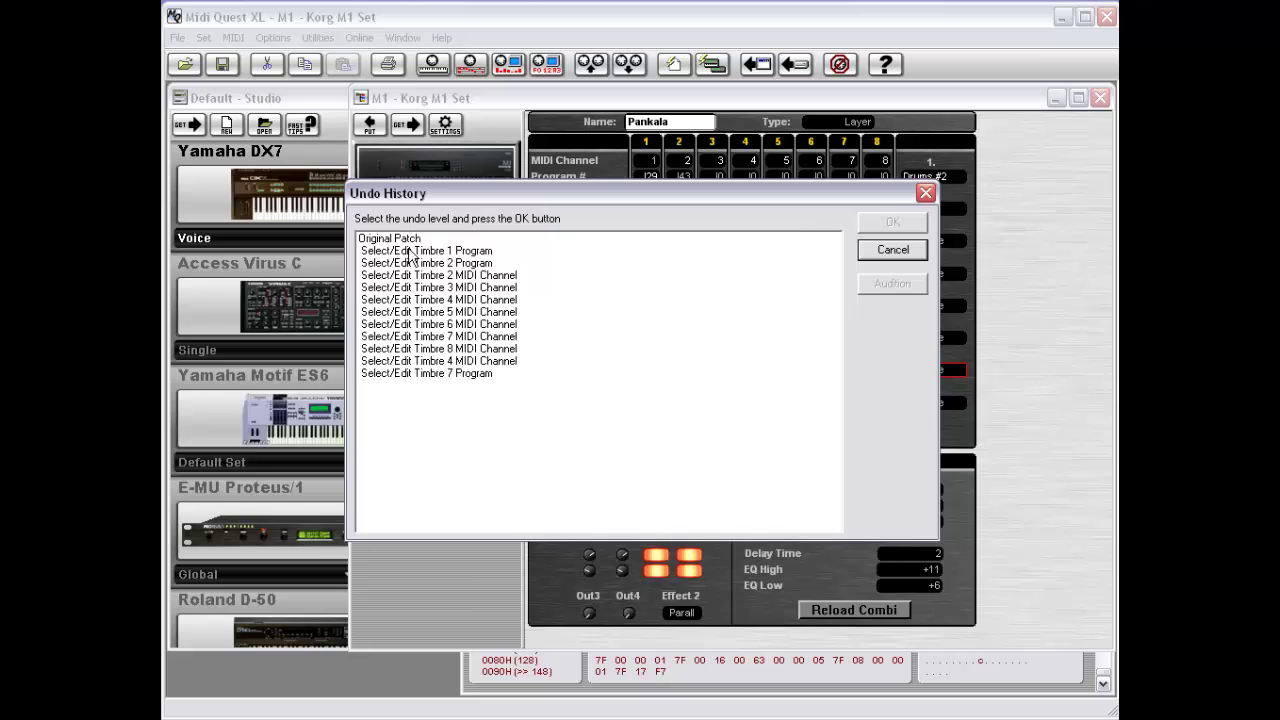
{"action": "left_click", "coordinate": [453, 312]}
{"action": "left_click", "coordinate": [457, 300]}
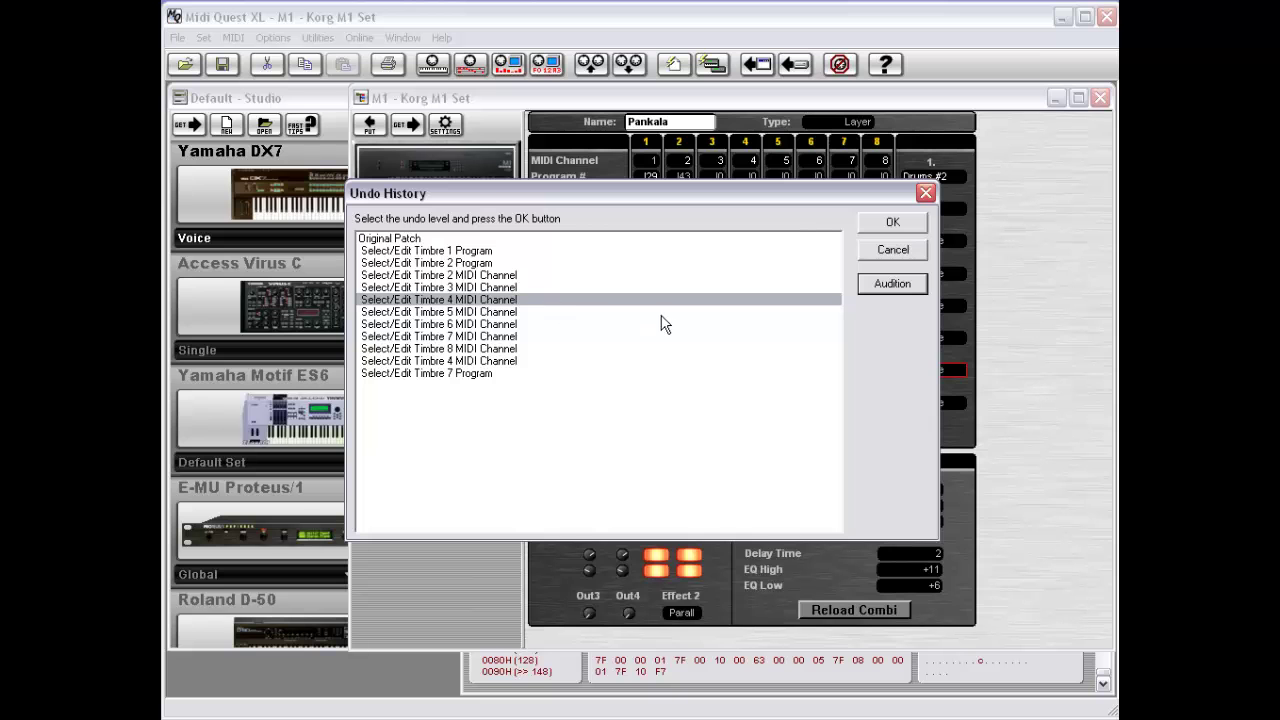
{"action": "left_click", "coordinate": [892, 224]}
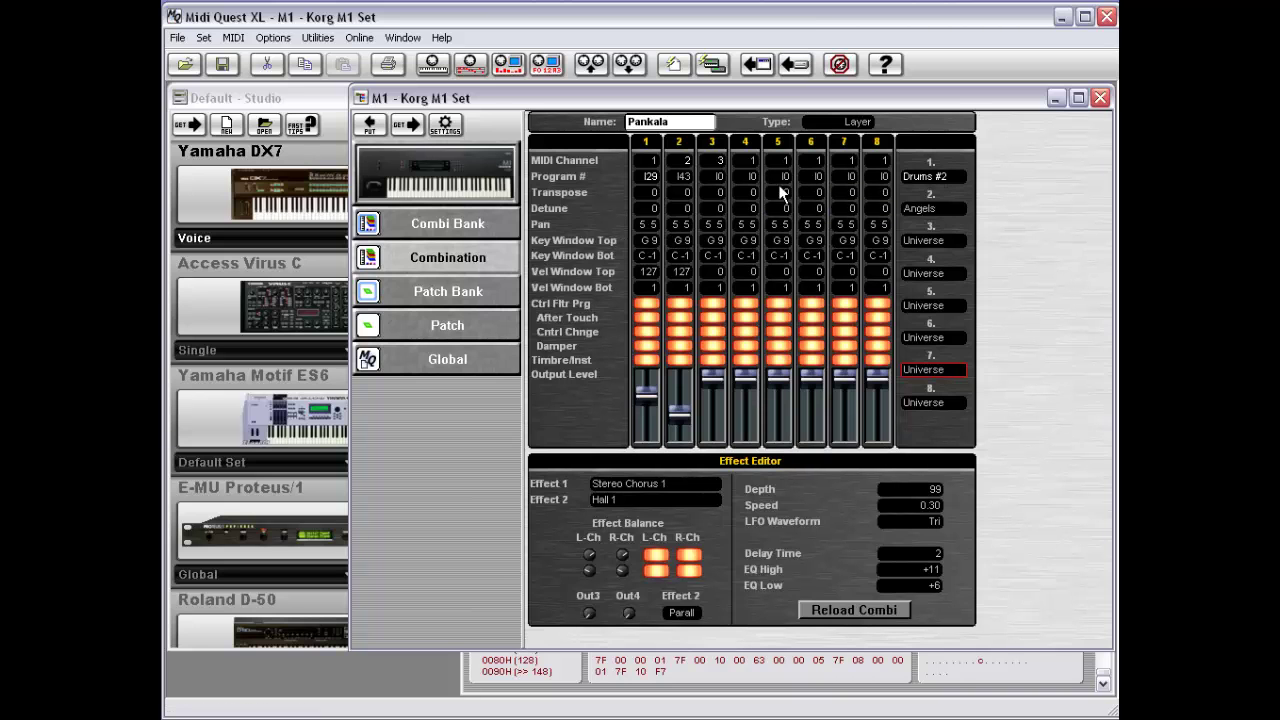
Set Key Window Top to D 9 for timbre 6 and A#8 for timbre 5, and review the Undo History without reverting
{"action": "left_click", "coordinate": [815, 243]}
{"action": "left_click_drag", "start_coordinate": [818, 238], "coordinate": [778, 252]}
{"action": "right_click", "coordinate": [1031, 231]}
{"action": "left_click", "coordinate": [1020, 223]}
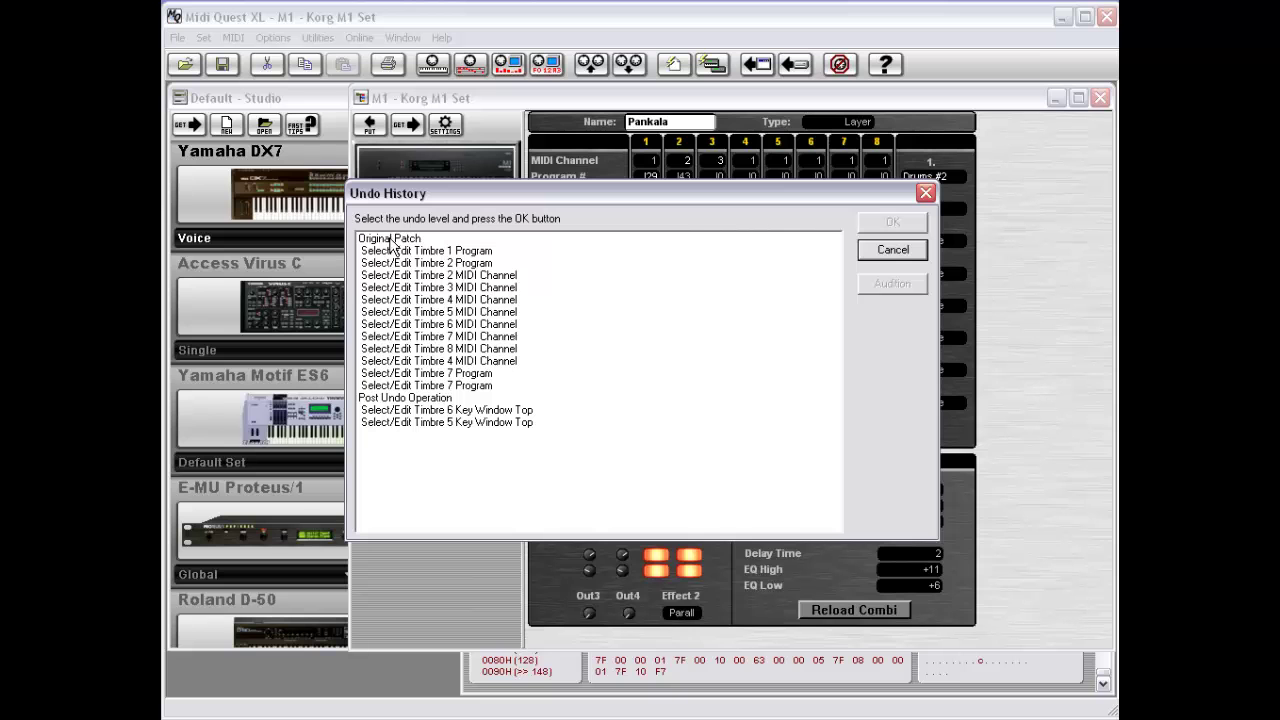
{"action": "left_click", "coordinate": [893, 250]}
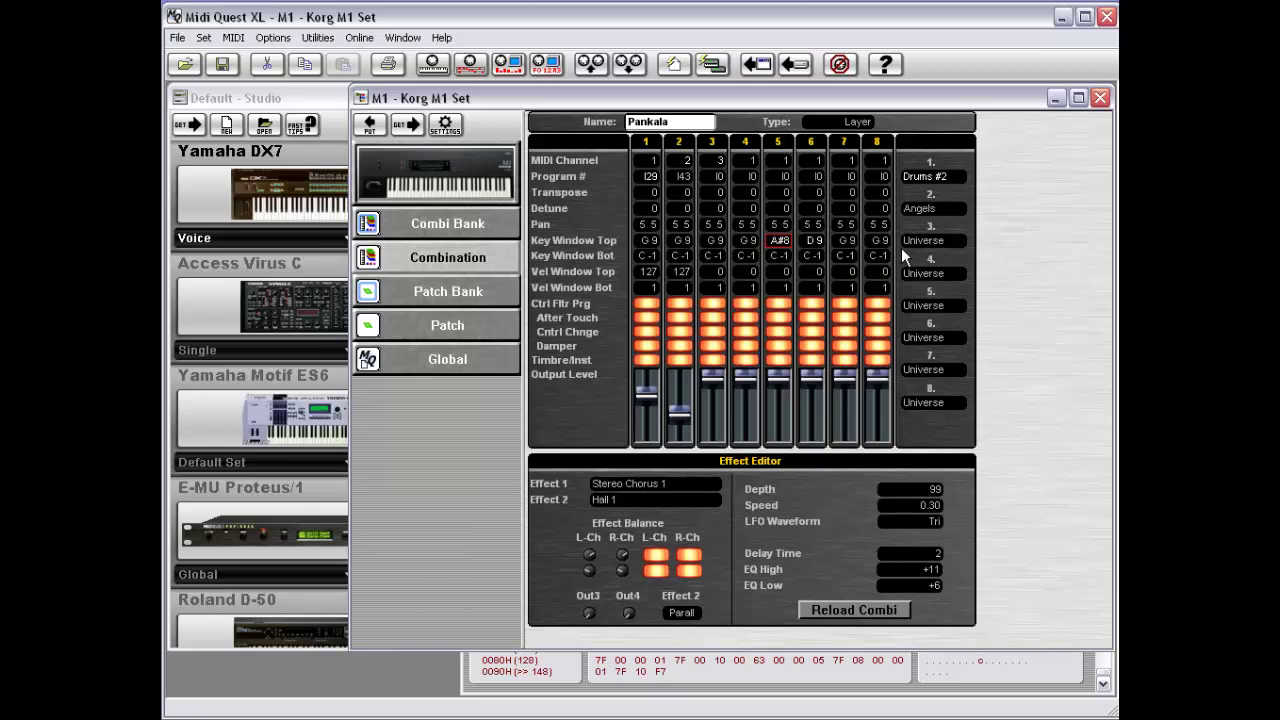
Select the full parameter columns of timbres 1 and 3 in the Pankala combination and copy them
{"action": "right_click", "coordinate": [998, 254]}
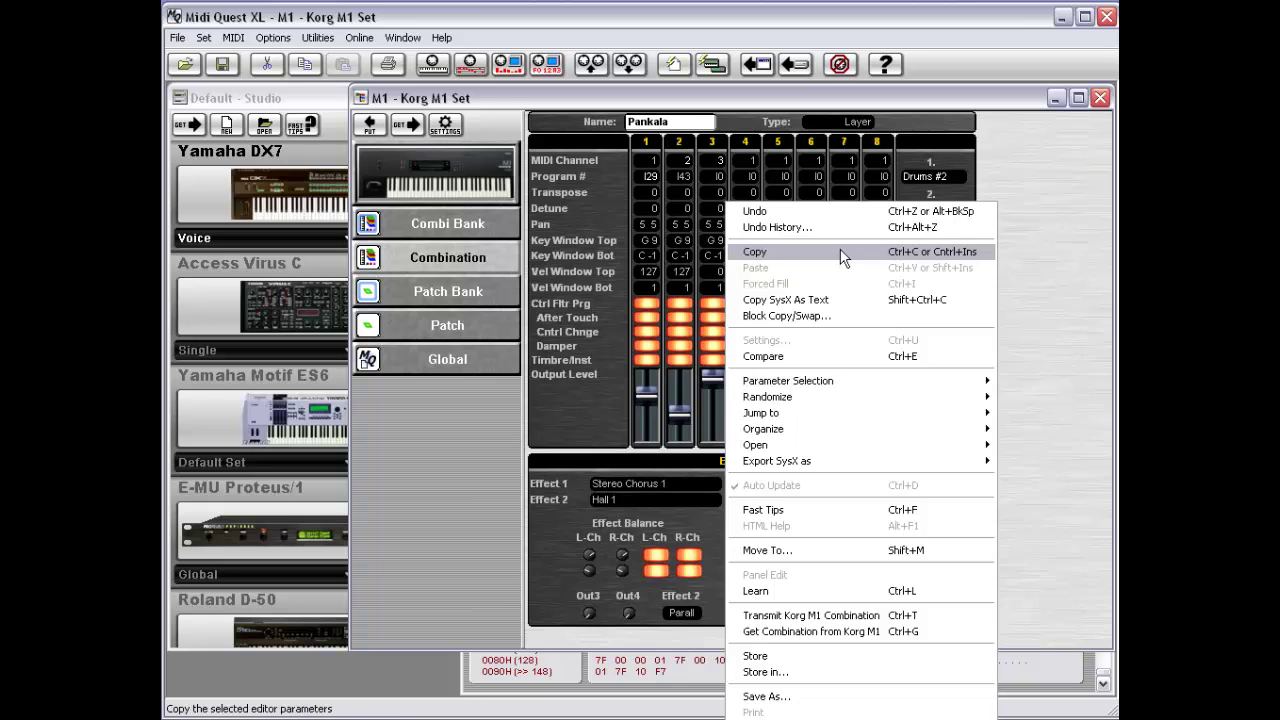
{"action": "left_click", "coordinate": [1040, 240]}
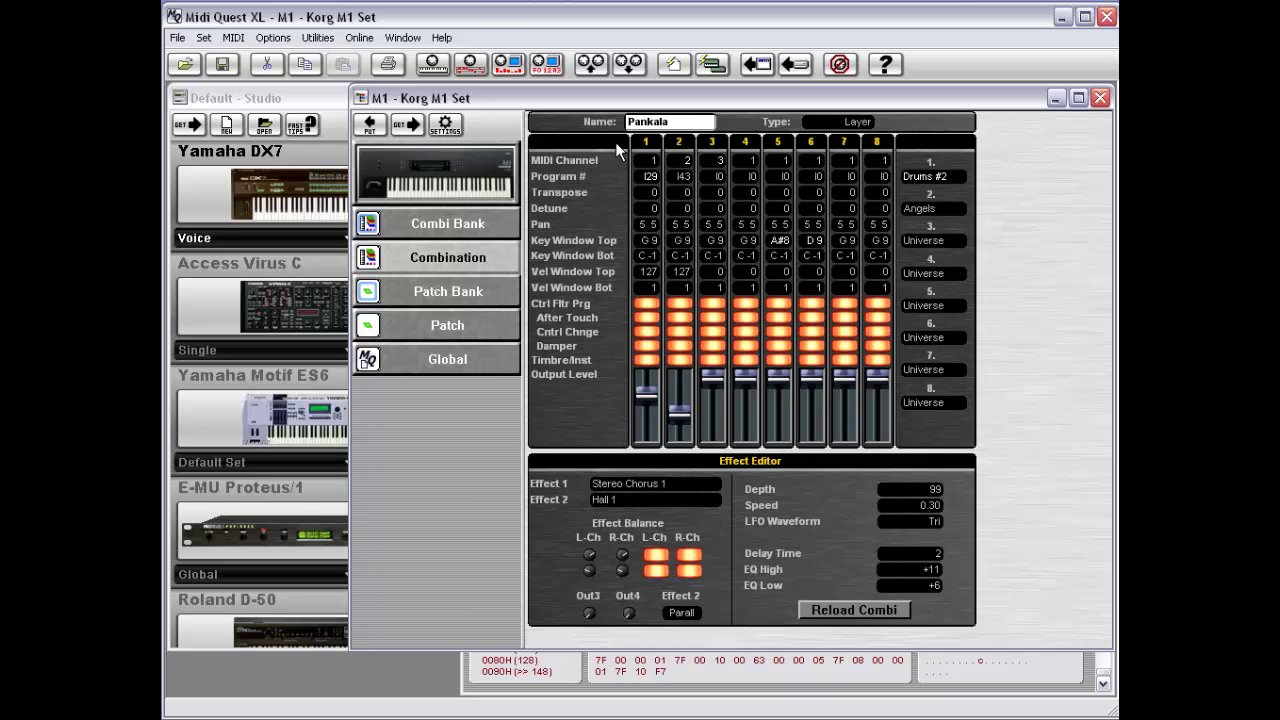
{"action": "left_click_drag", "start_coordinate": [618, 139], "coordinate": [647, 424]}
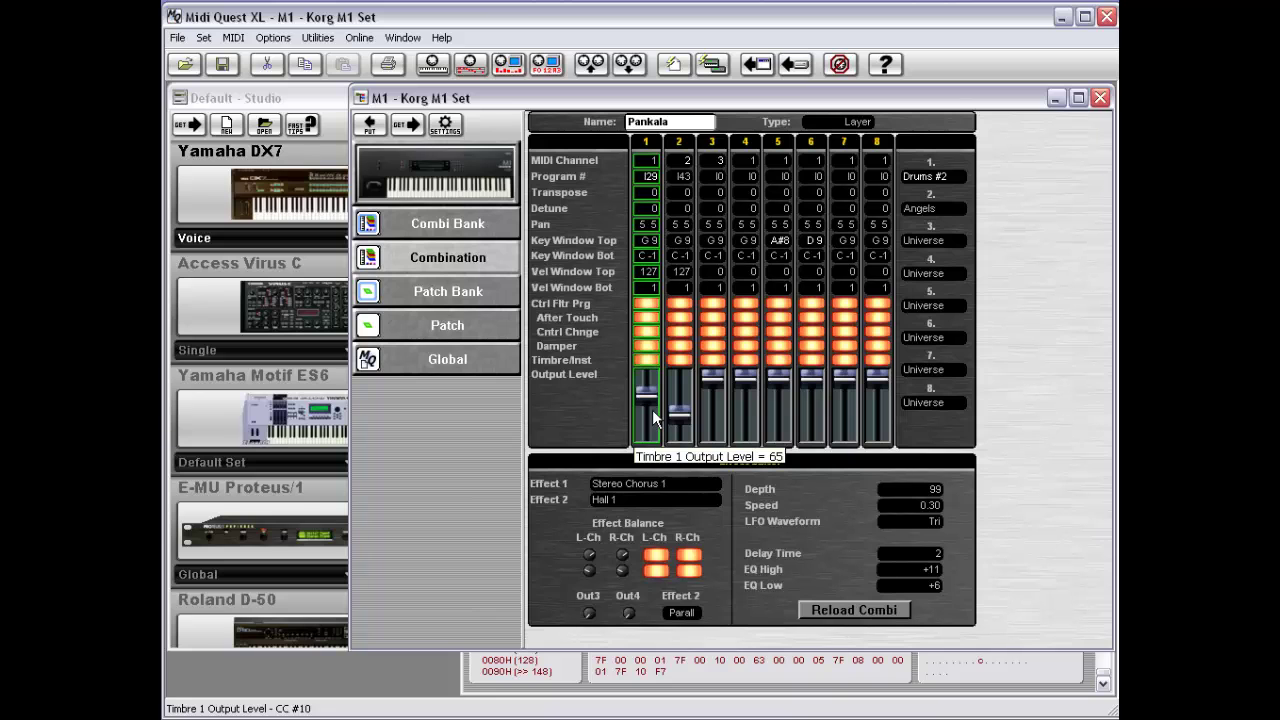
{"action": "left_click", "coordinate": [615, 145]}
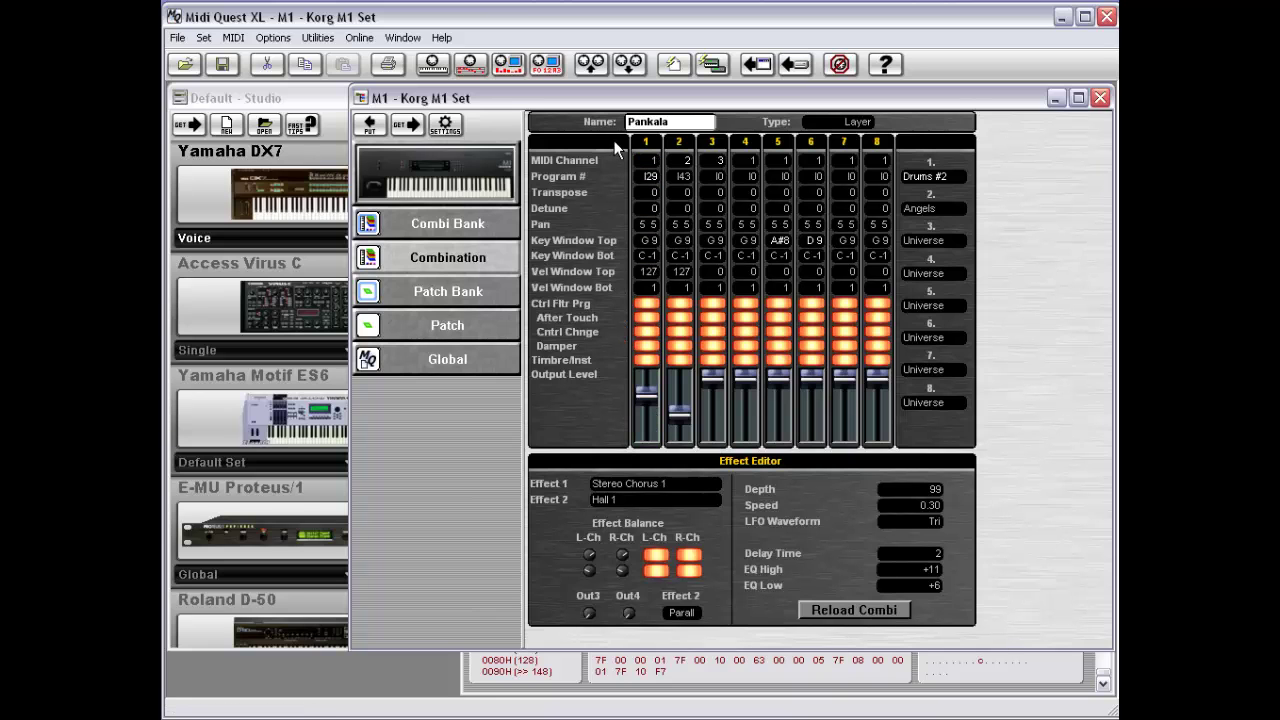
{"action": "left_click_drag", "start_coordinate": [614, 142], "coordinate": [621, 165]}
{"action": "left_click_drag", "start_coordinate": [632, 237], "coordinate": [651, 415]}
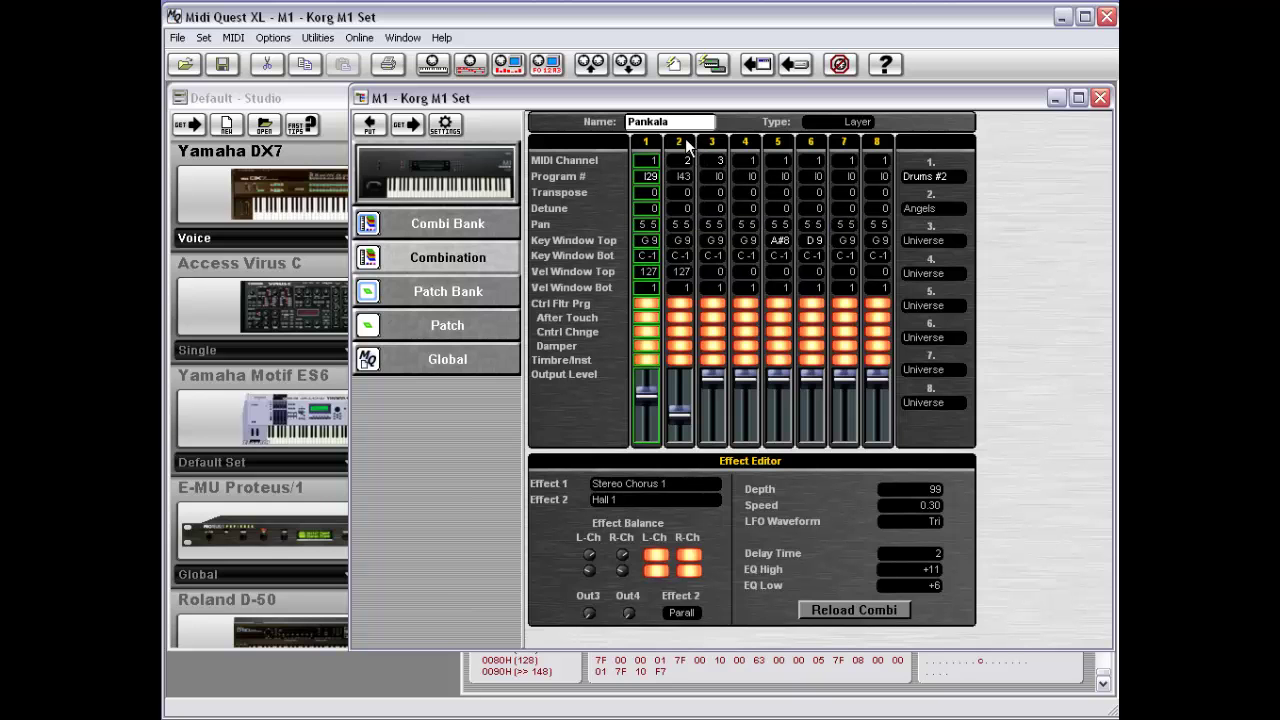
{"action": "left_click_drag", "start_coordinate": [685, 138], "coordinate": [712, 402]}
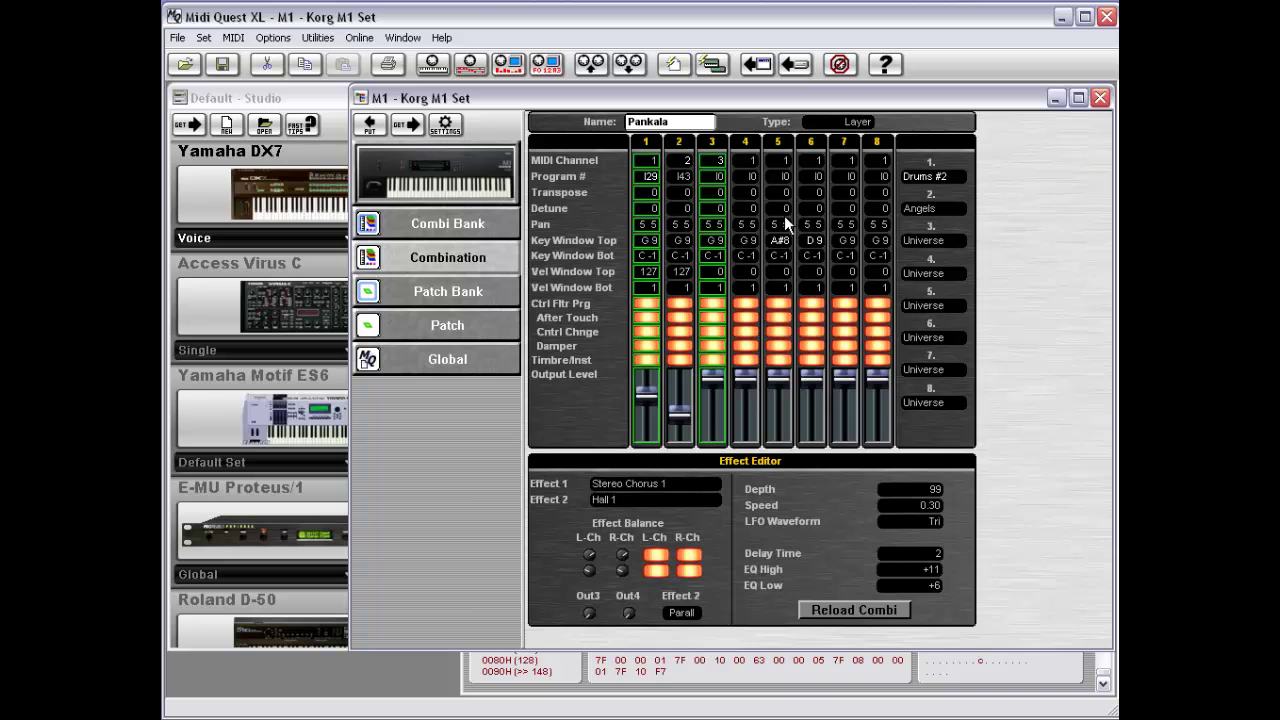
{"action": "right_click", "coordinate": [1008, 173]}
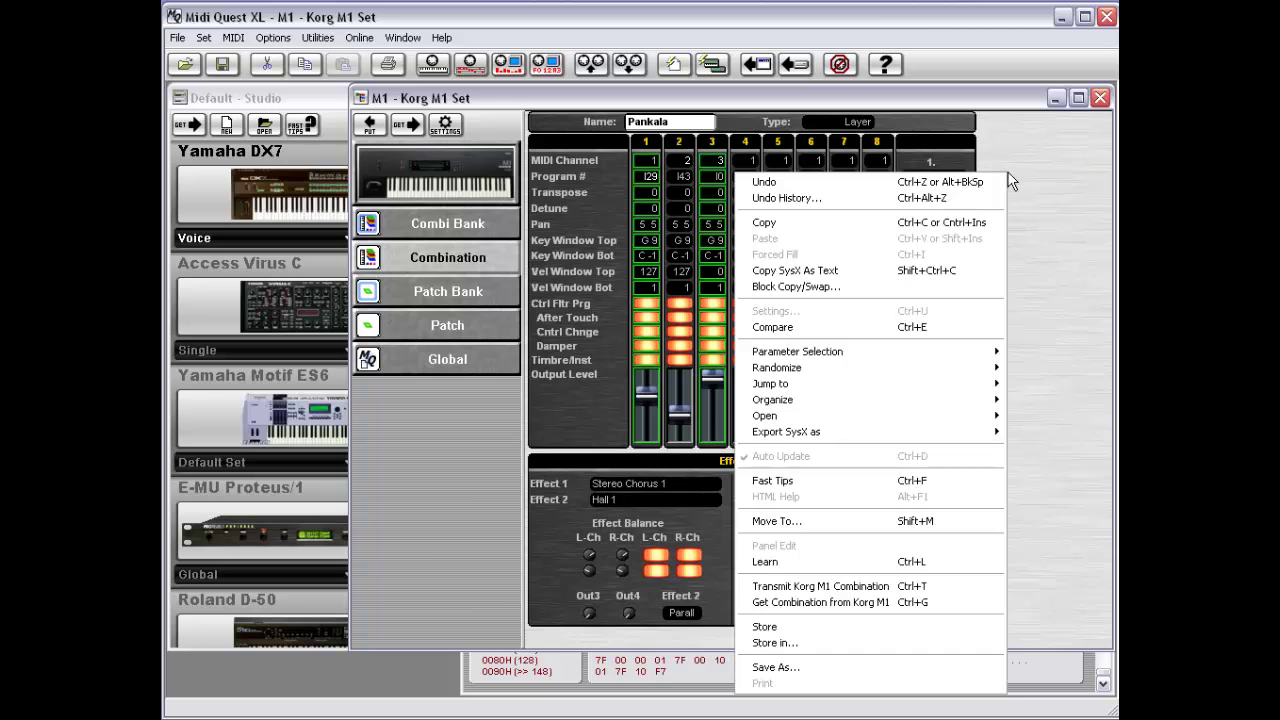
{"action": "left_click", "coordinate": [978, 224]}
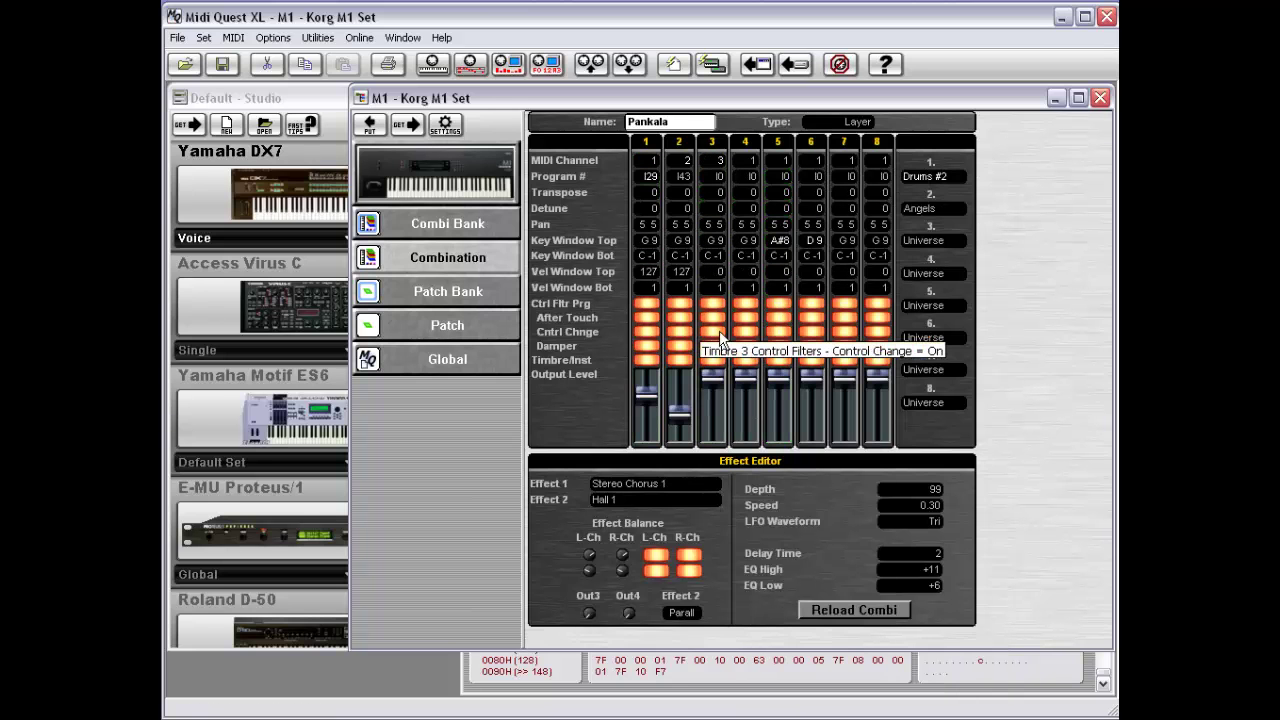
Open the Rondo' combination from the Combi Bank without saving Pankala's edits, and paste the copied timbre parameters into it
{"action": "left_click", "coordinate": [472, 228]}
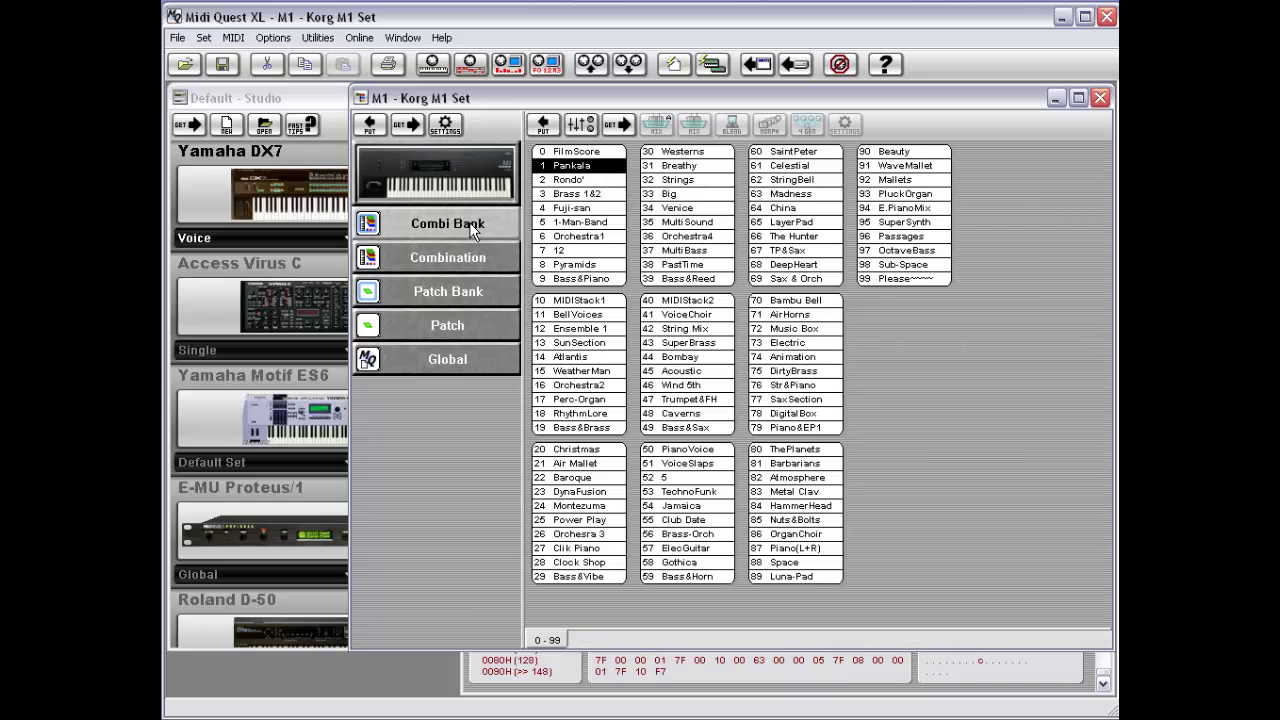
{"action": "left_click", "coordinate": [580, 180]}
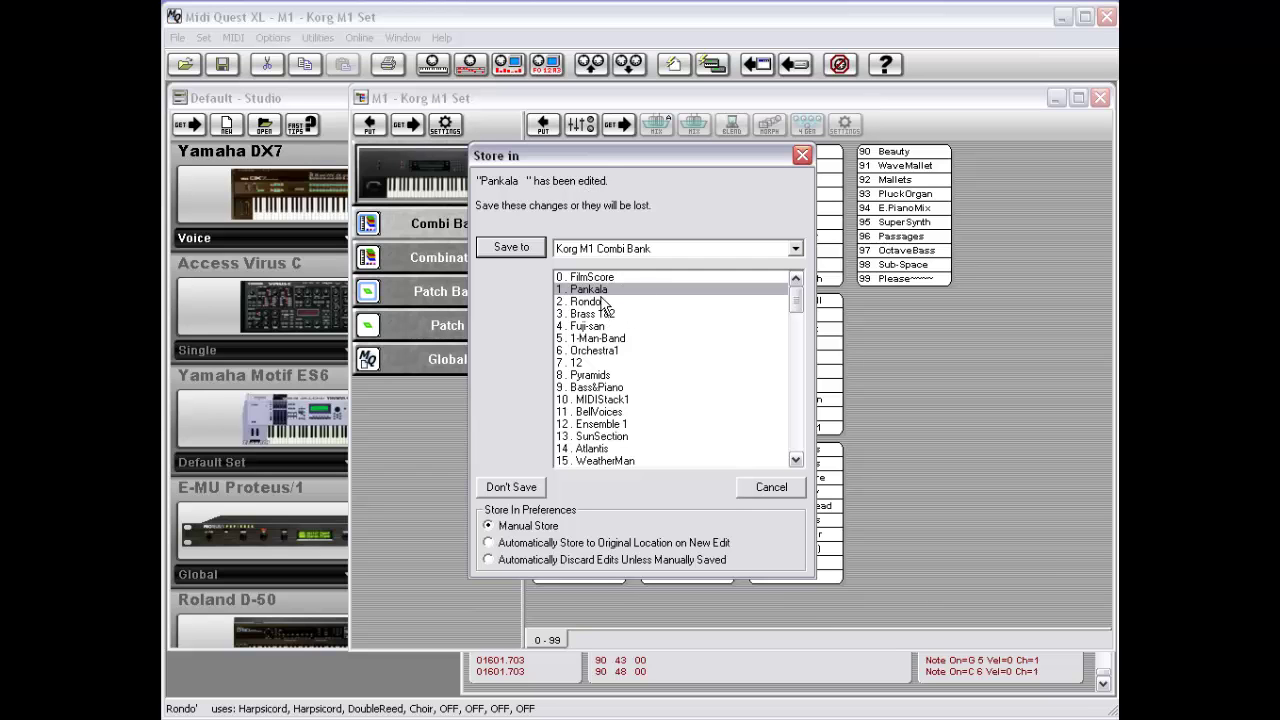
{"action": "left_click", "coordinate": [516, 494]}
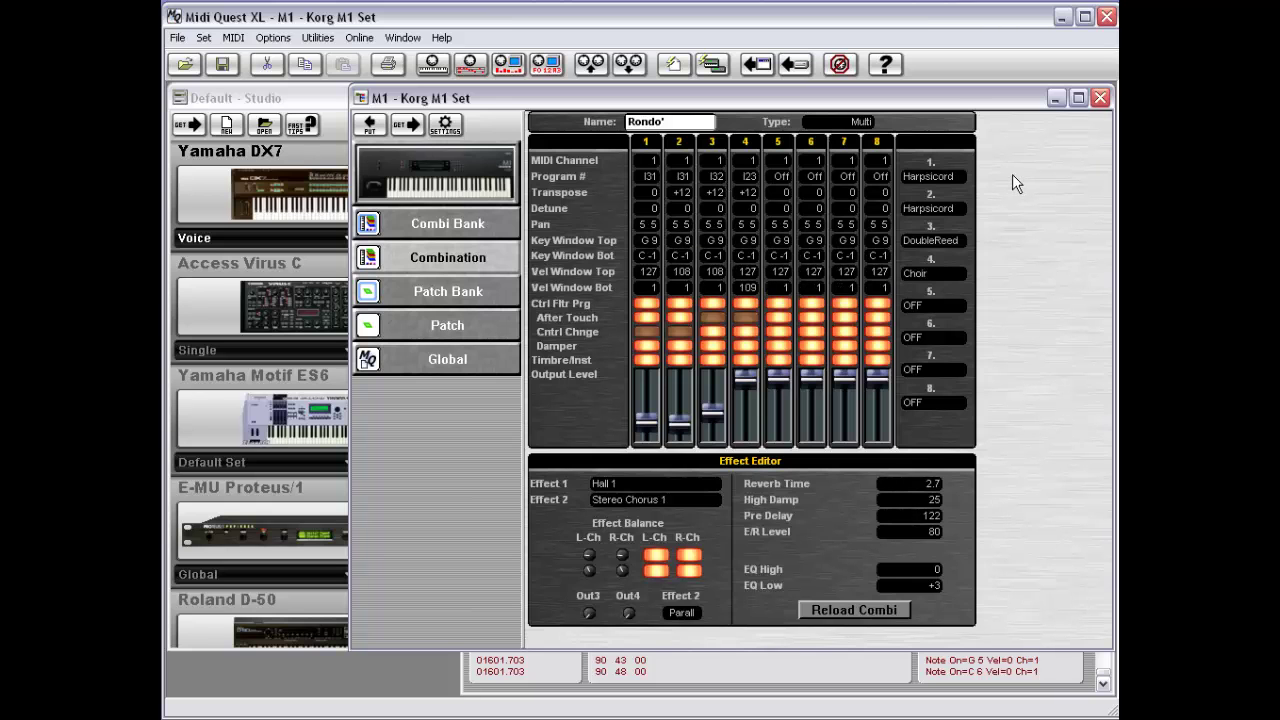
{"action": "right_click", "coordinate": [988, 152]}
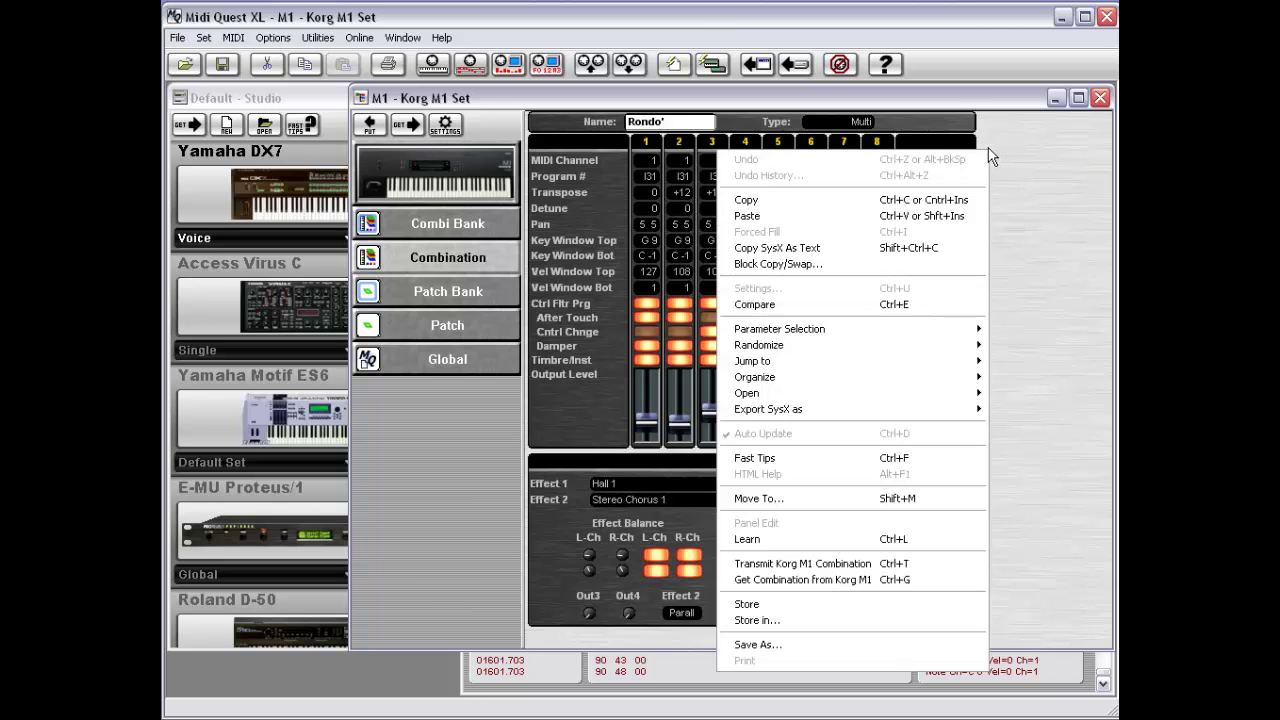
{"action": "left_click", "coordinate": [970, 214]}
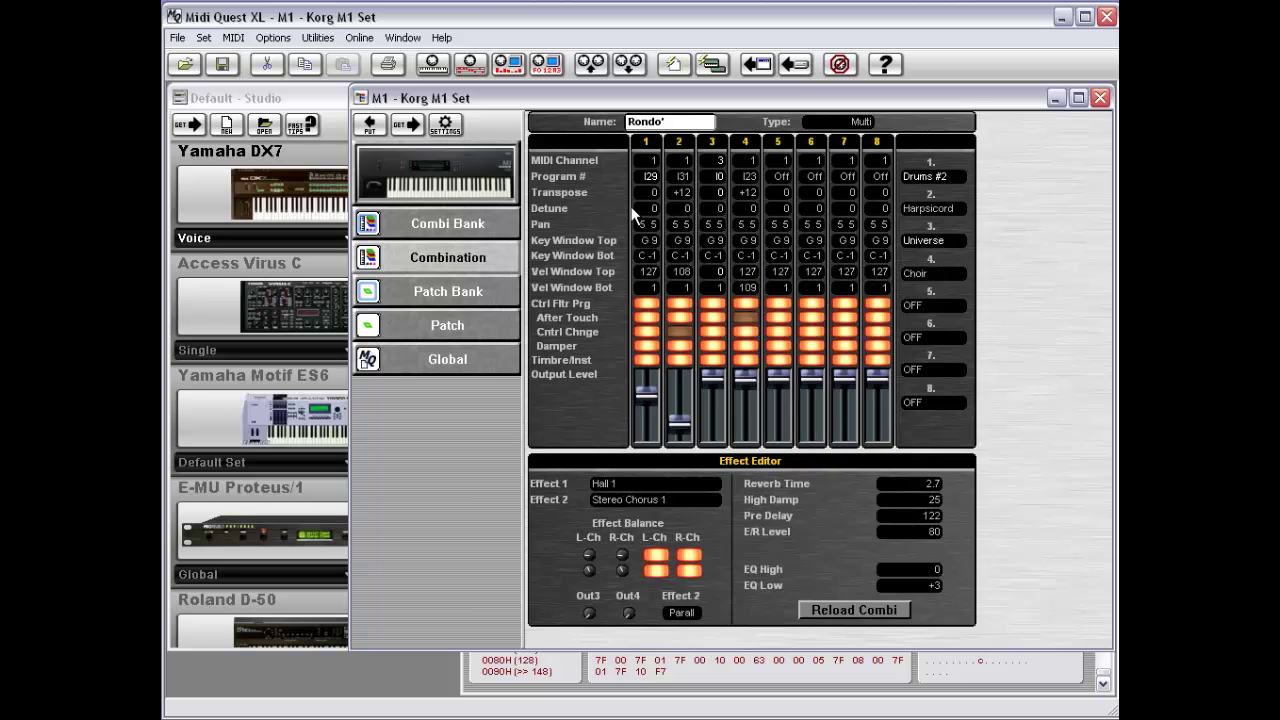
Set timbre 1 to Pan 8 2, key window D 9 to G#-1, velocity window 99 to 10, After Touch and Damper off, Output Level 4
{"action": "left_click_drag", "start_coordinate": [643, 222], "coordinate": [655, 316]}
{"action": "left_click", "coordinate": [647, 331]}
{"action": "left_click", "coordinate": [648, 346]}
{"action": "left_click_drag", "start_coordinate": [648, 397], "coordinate": [649, 425]}
Copy all of timbre 1's parameters and apply them to timbre 6 with Forced Fill
{"action": "left_click_drag", "start_coordinate": [620, 143], "coordinate": [647, 410]}
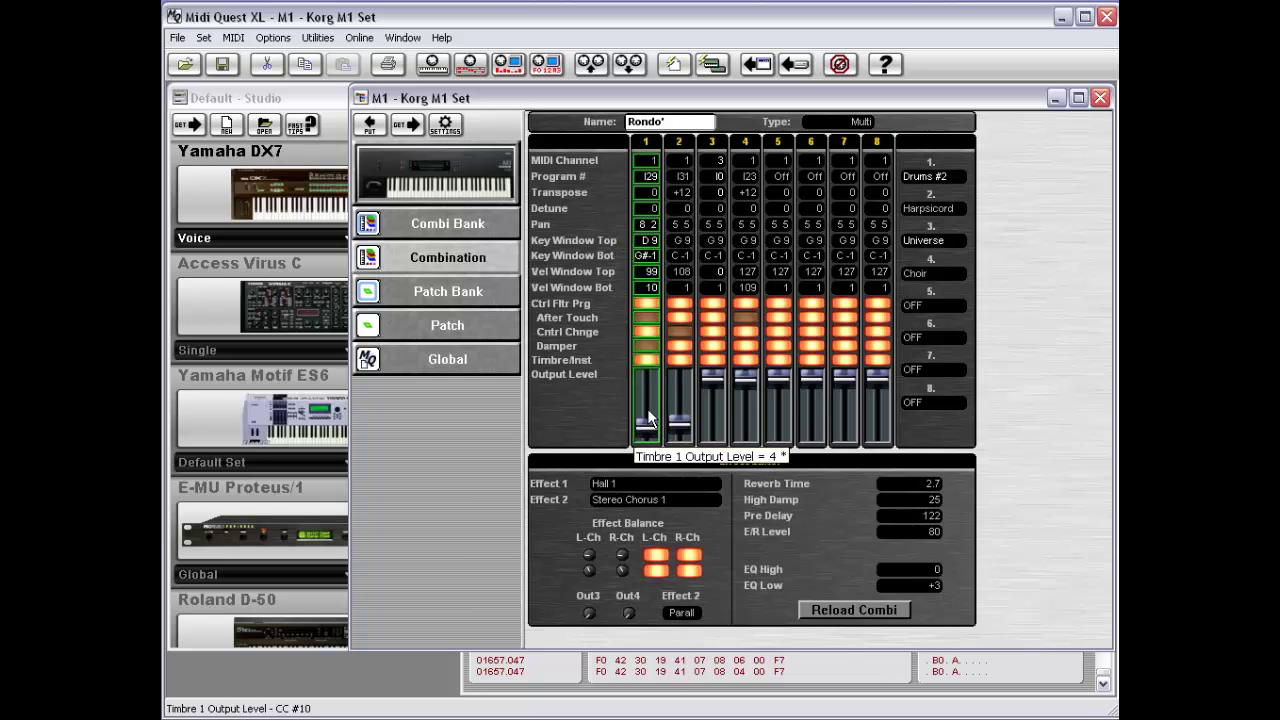
{"action": "right_click", "coordinate": [601, 208]}
{"action": "left_click", "coordinate": [651, 251]}
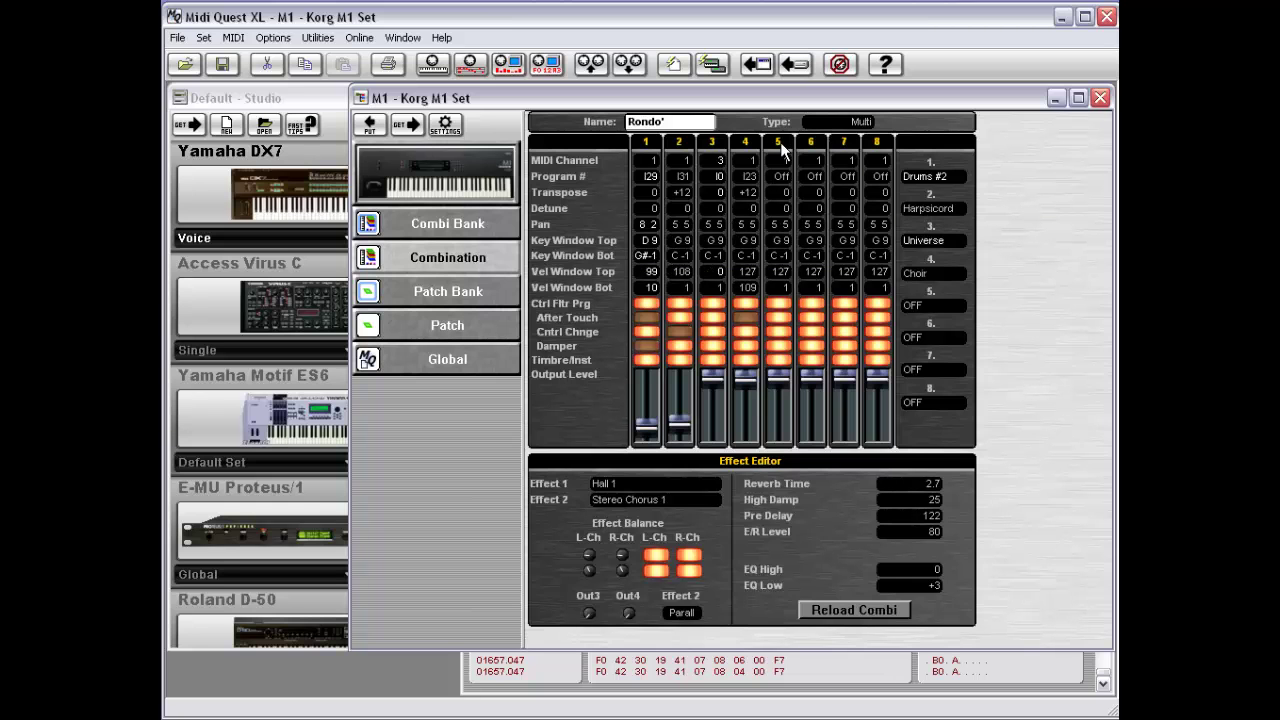
{"action": "left_click_drag", "start_coordinate": [797, 172], "coordinate": [812, 413]}
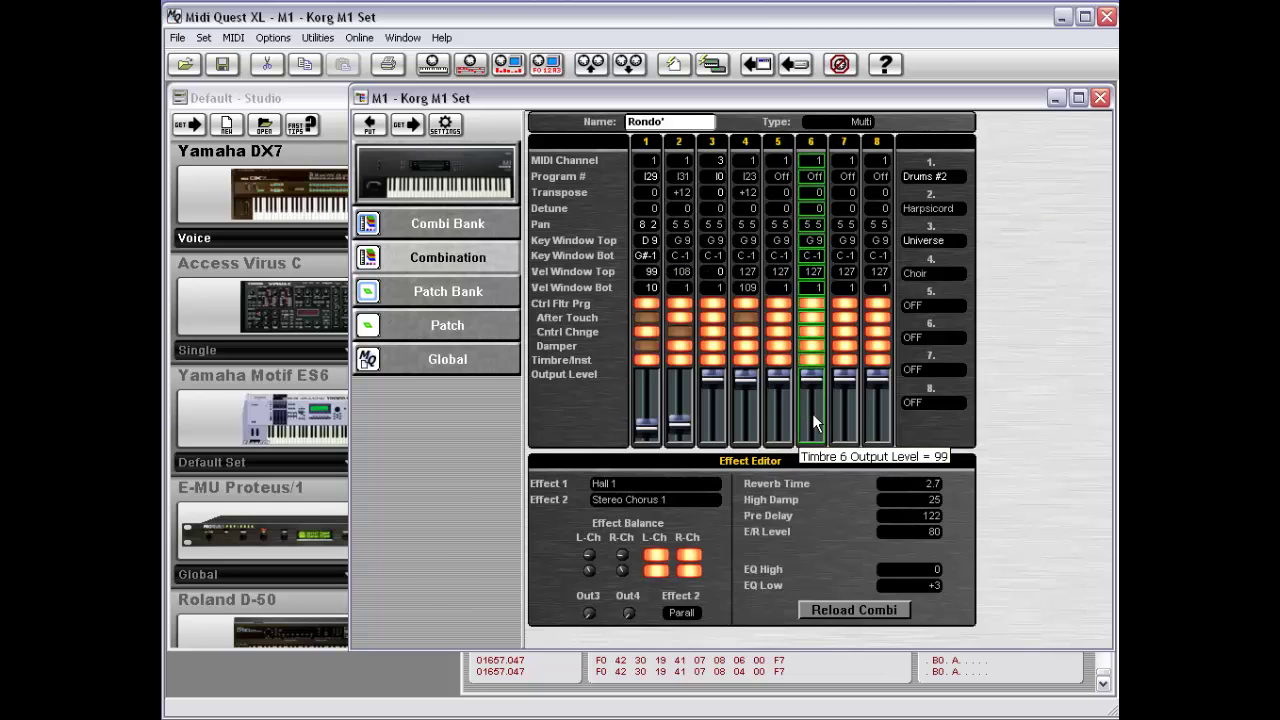
{"action": "right_click", "coordinate": [1007, 209]}
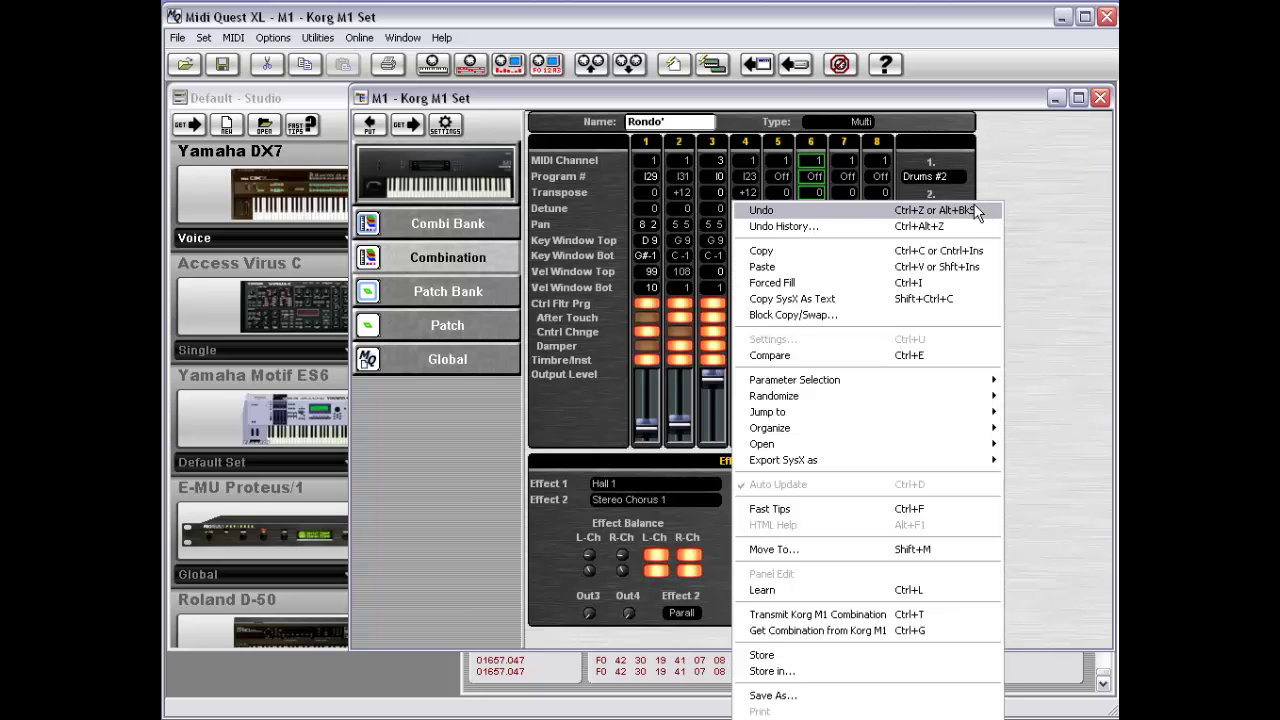
{"action": "left_click", "coordinate": [924, 288]}
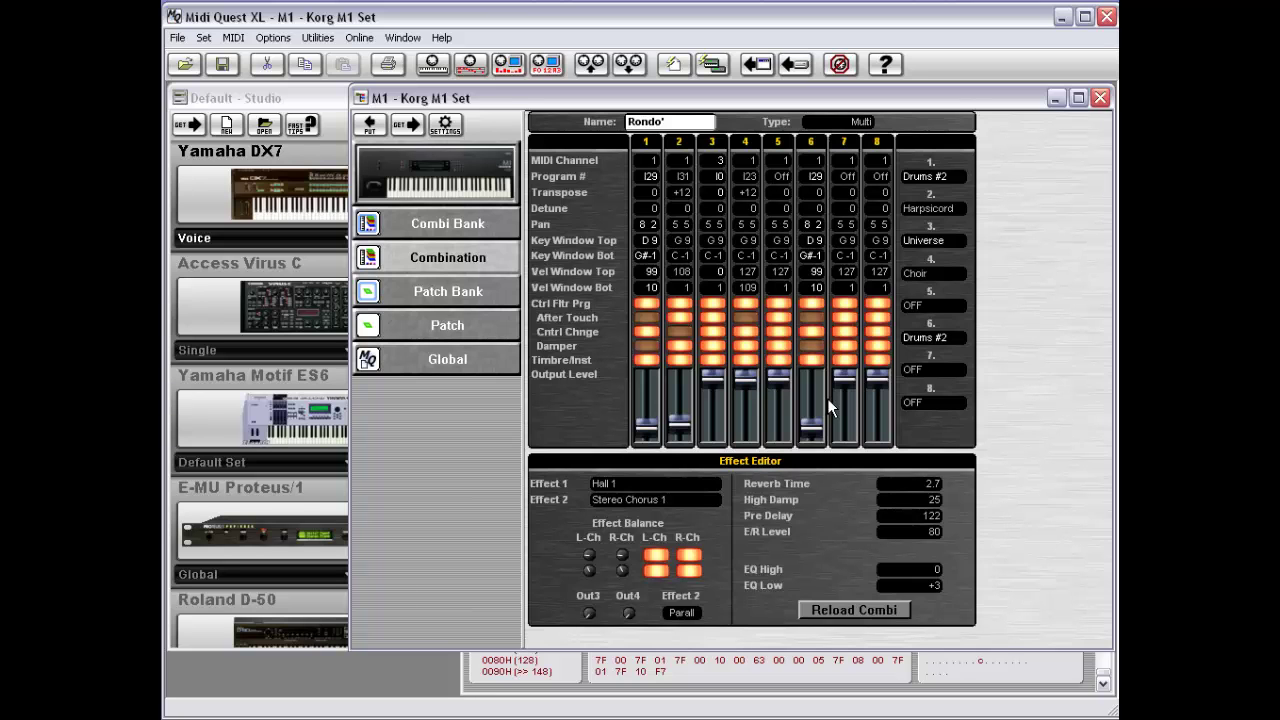
Copy timbre 1's Transpose, Detune and Pan, and Forced Fill them into High Damp, Pre Delay and E/R Level in the Effect Editor
{"action": "left_click_drag", "start_coordinate": [619, 176], "coordinate": [650, 229]}
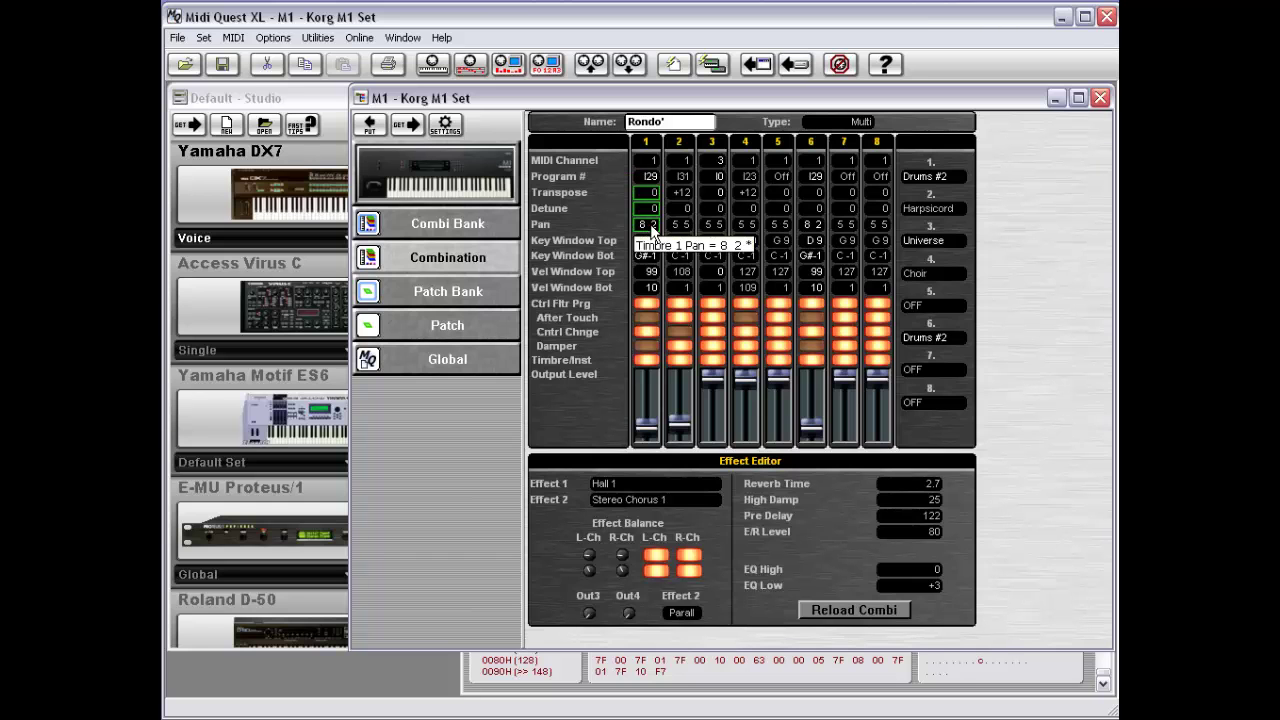
{"action": "right_click", "coordinate": [585, 217]}
{"action": "left_click", "coordinate": [631, 252]}
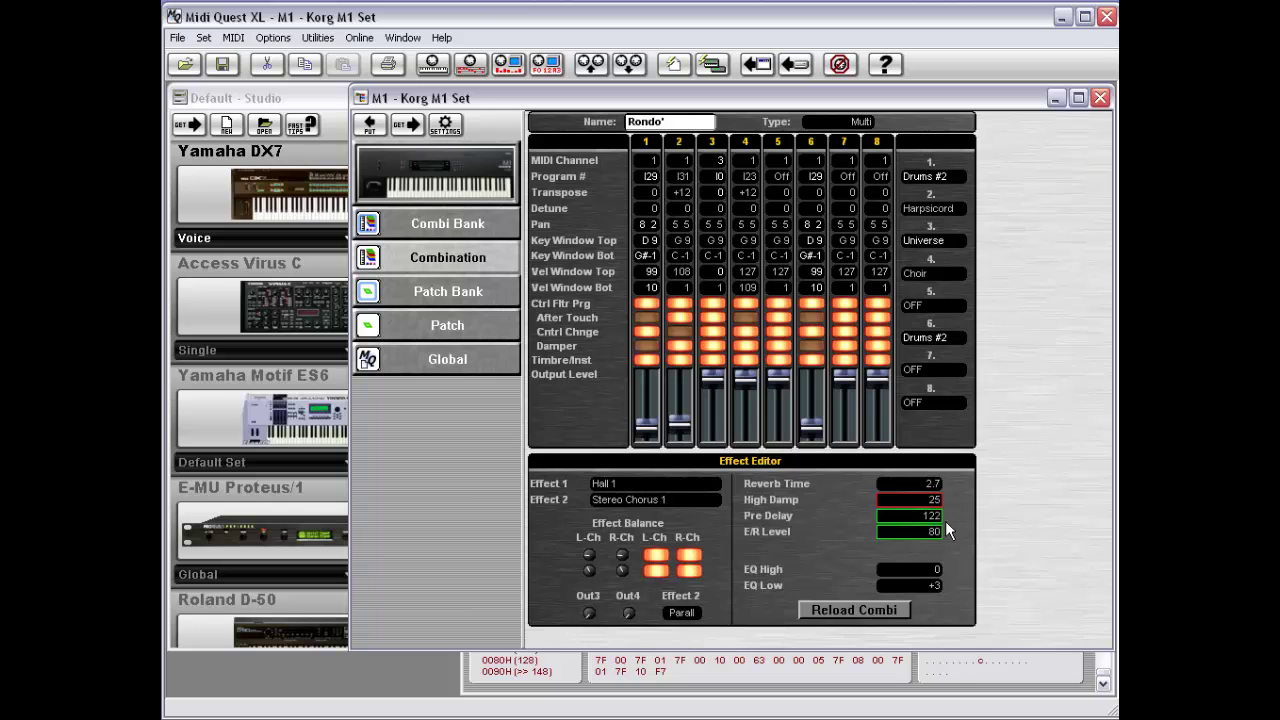
{"action": "right_click", "coordinate": [983, 511]}
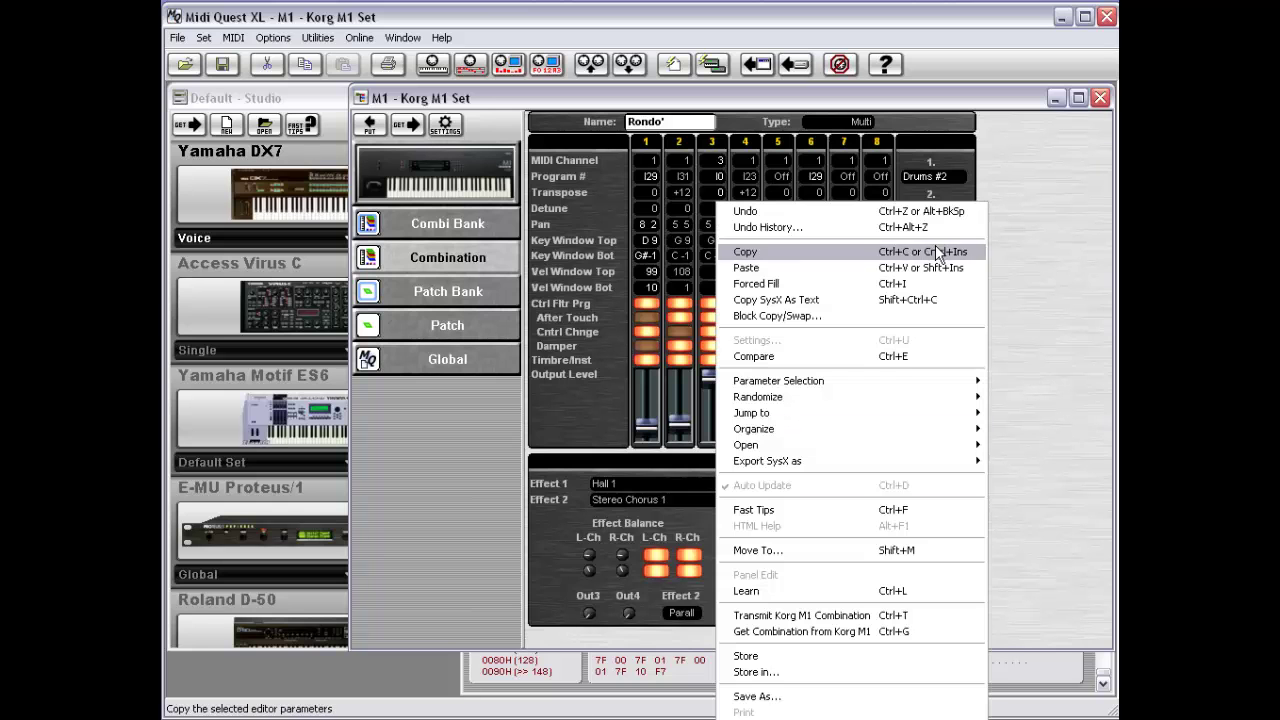
{"action": "left_click", "coordinate": [927, 286]}
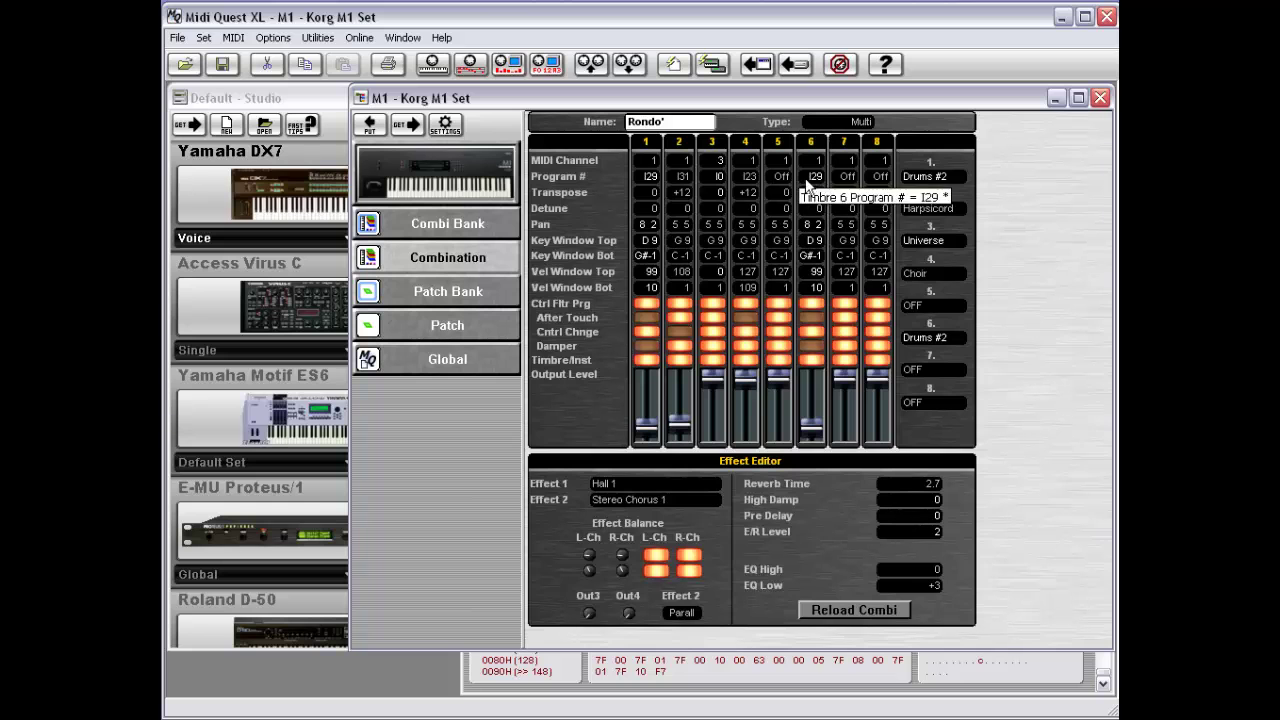
Copy the Rondo' combination's SysX data to the clipboard as text
{"action": "right_click", "coordinate": [994, 198]}
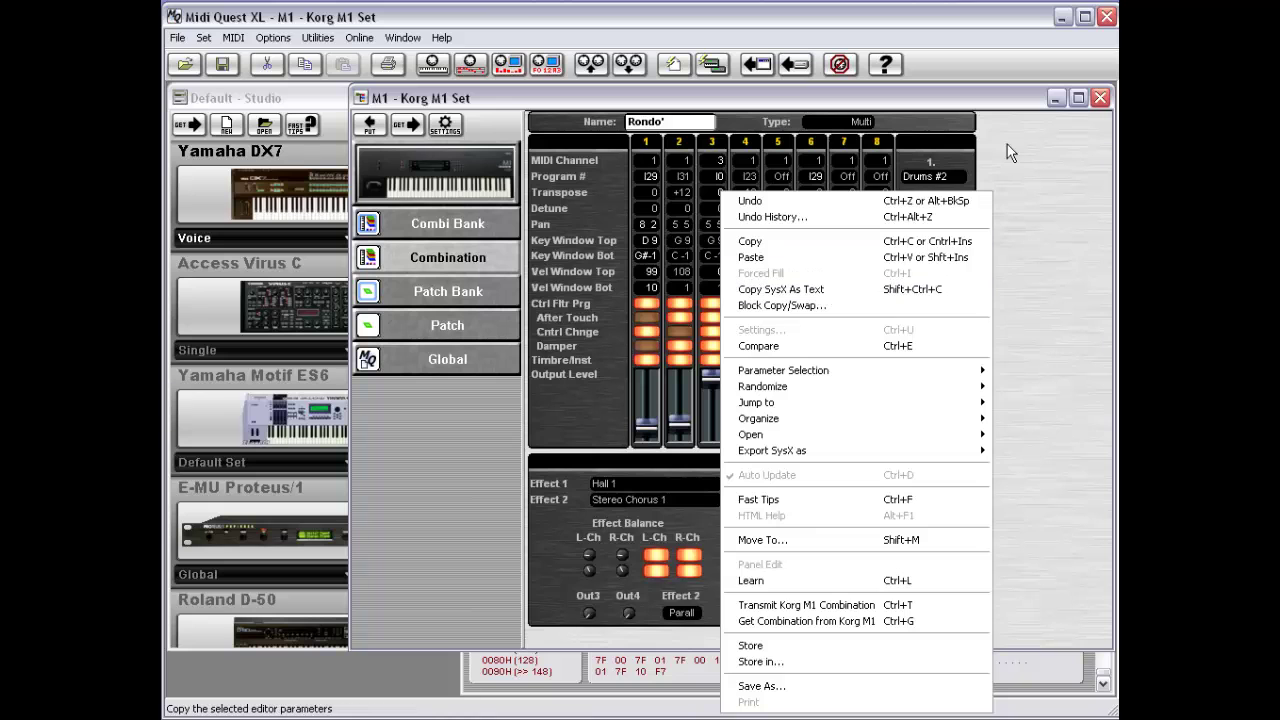
{"action": "left_click", "coordinate": [1018, 188]}
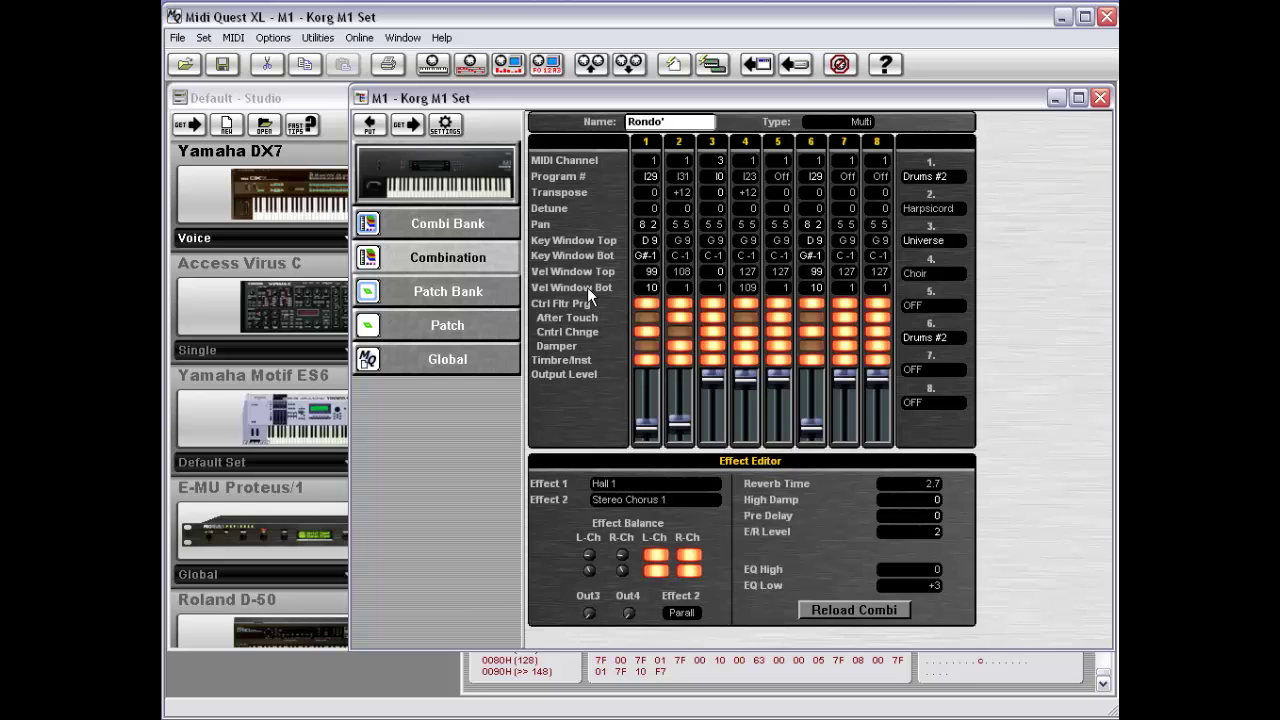
{"action": "right_click", "coordinate": [984, 252]}
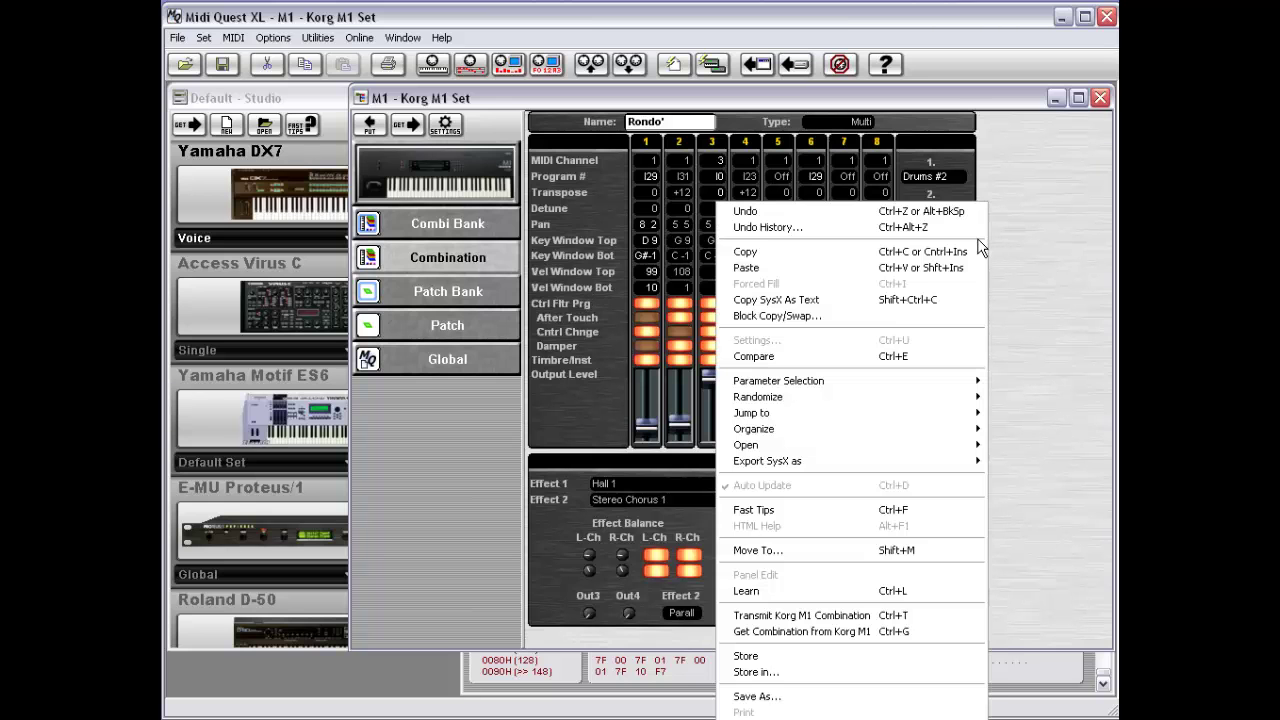
{"action": "left_click", "coordinate": [961, 299]}
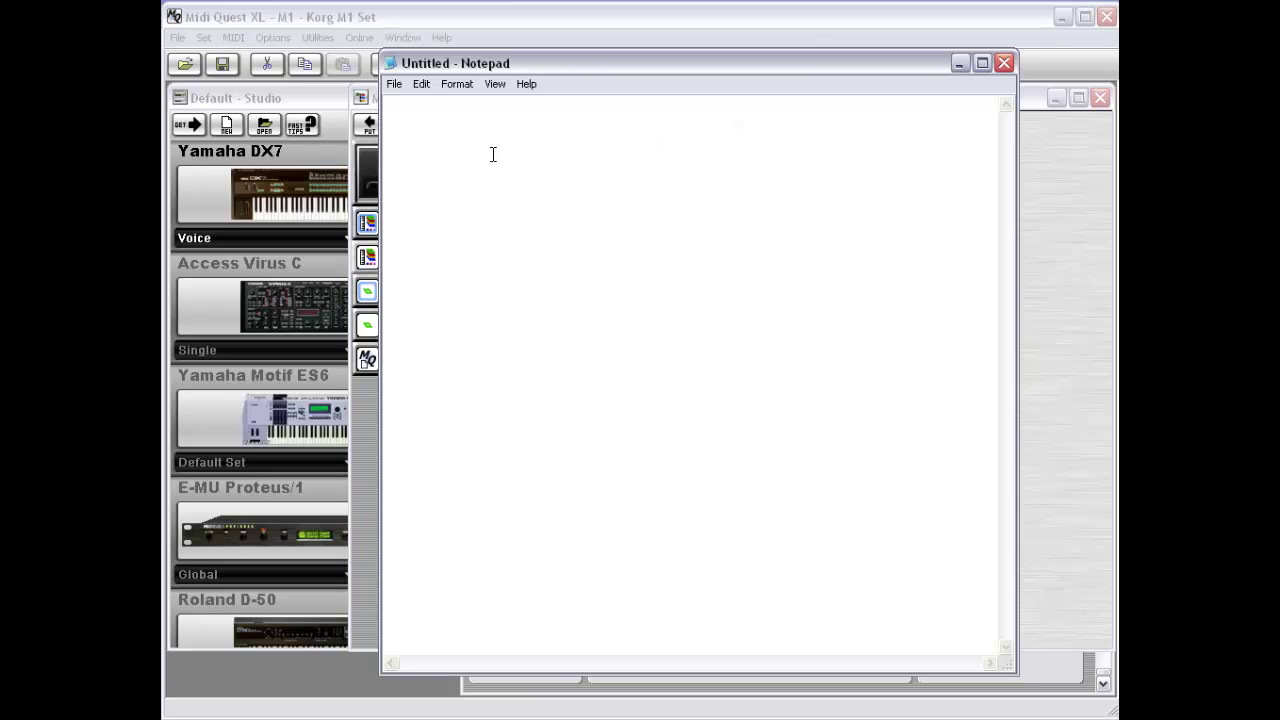
Paste the copied SysX text into the empty Notepad document and turn on Word Wrap
{"action": "left_click", "coordinate": [422, 85]}
{"action": "left_click", "coordinate": [439, 160]}
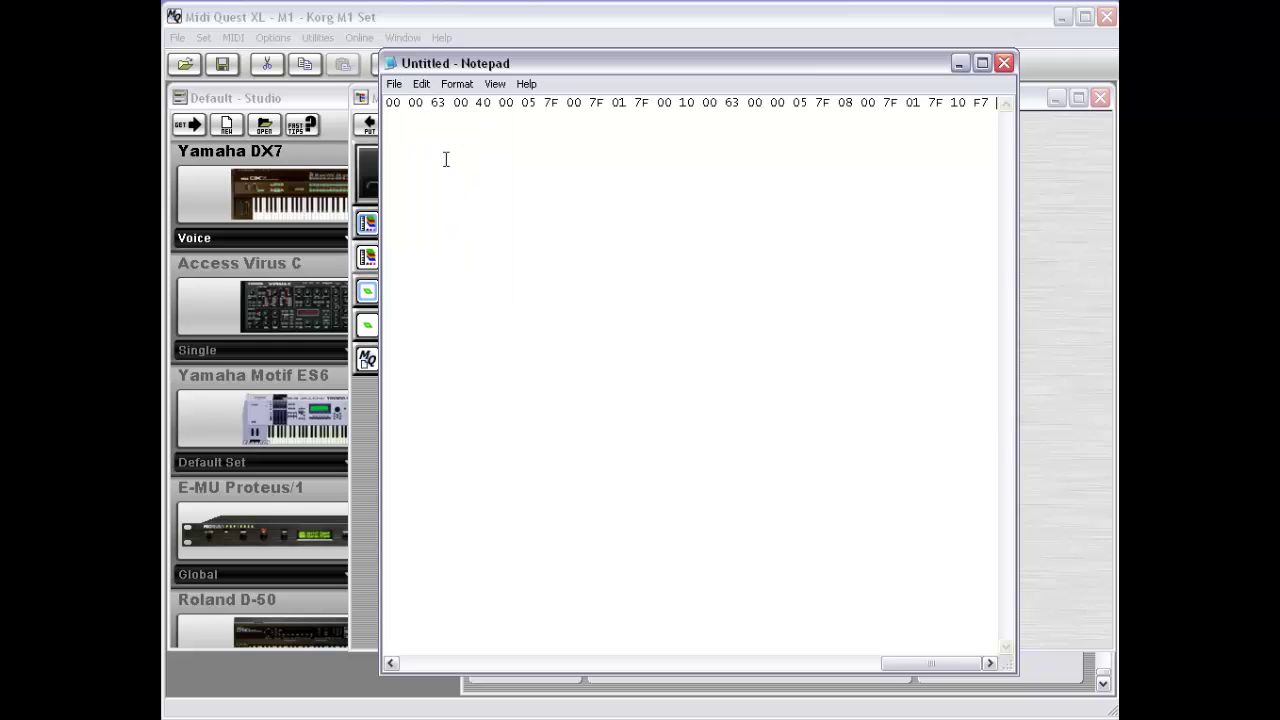
{"action": "left_click", "coordinate": [422, 85]}
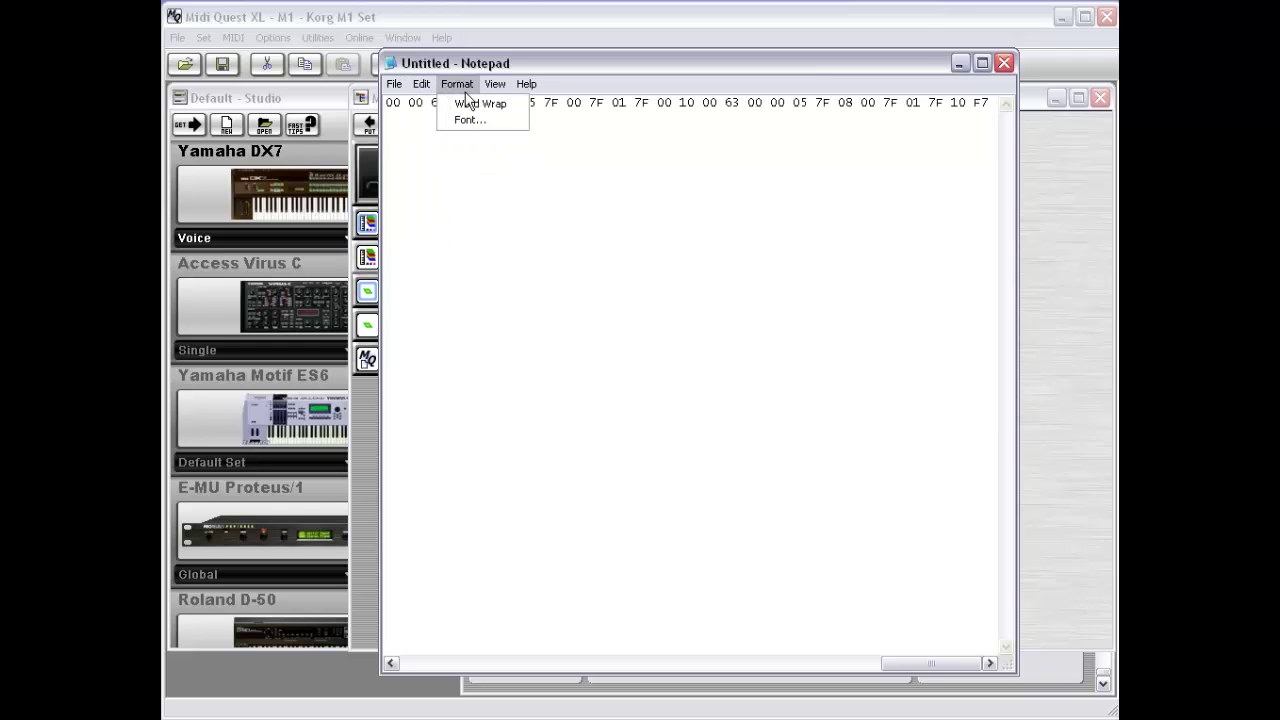
{"action": "left_click", "coordinate": [466, 104]}
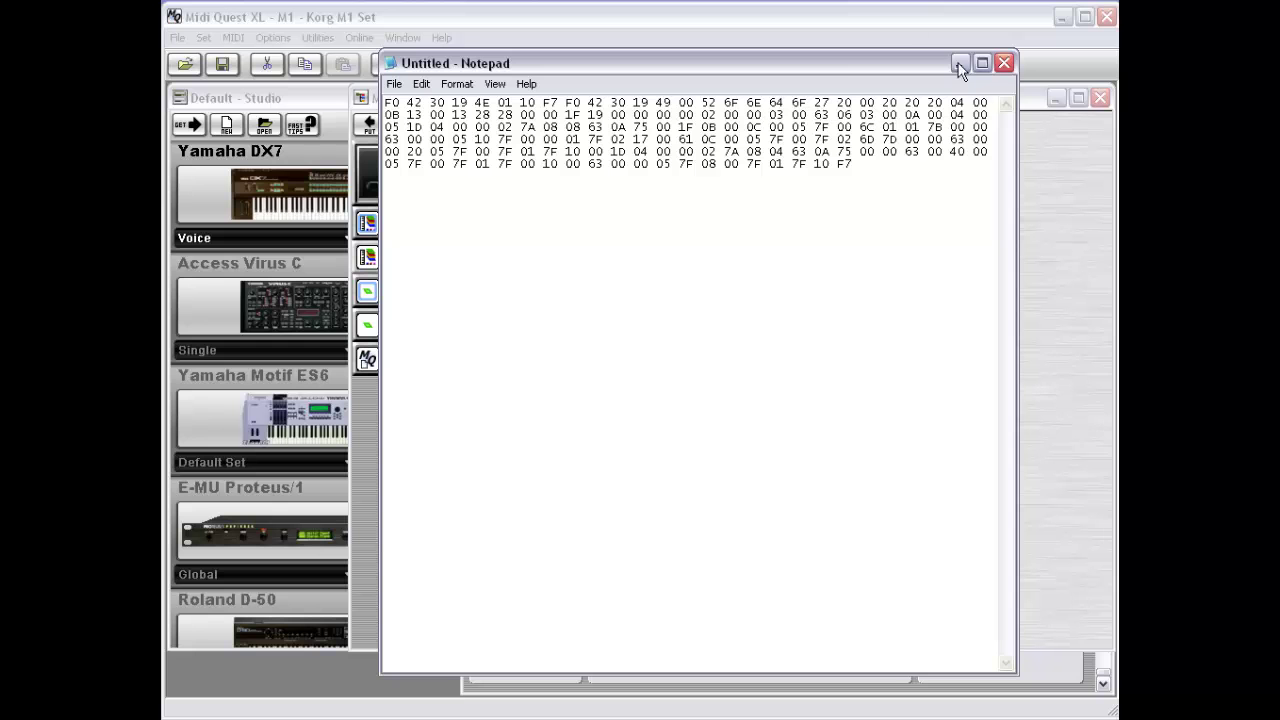
Close the Notepad document without saving the pasted SysX text
{"action": "left_click", "coordinate": [1004, 61]}
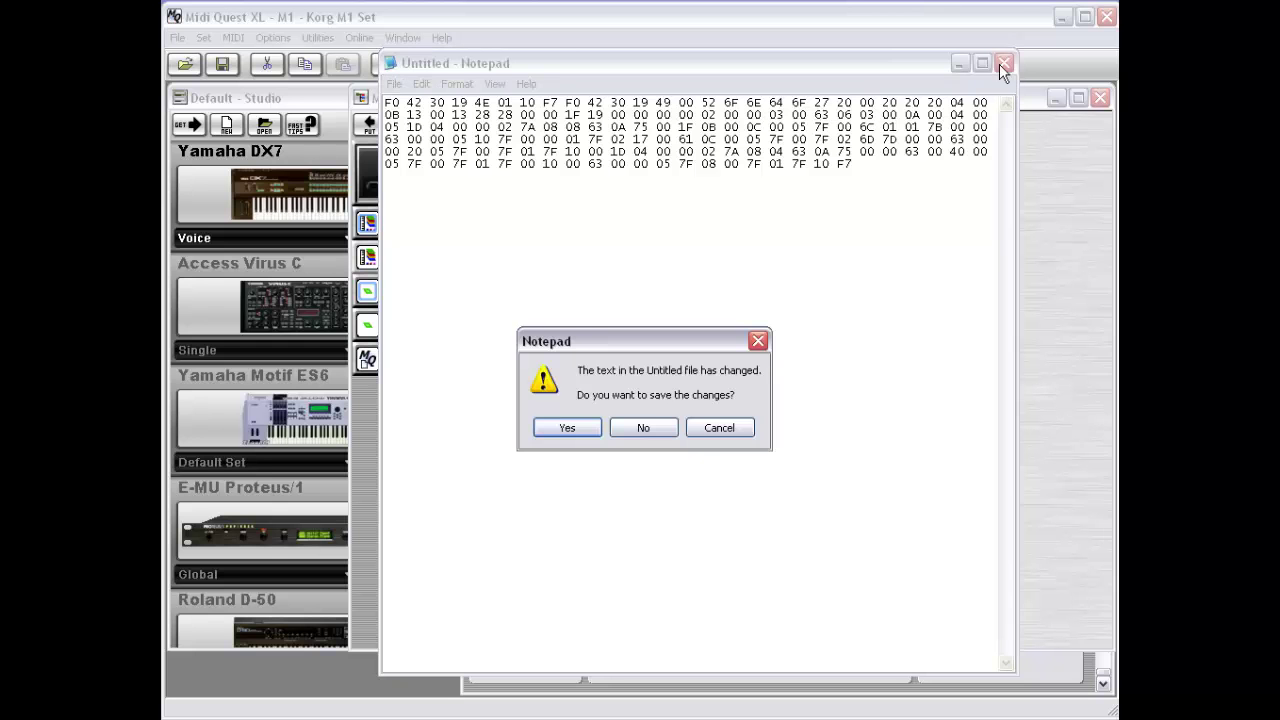
{"action": "left_click", "coordinate": [643, 430]}
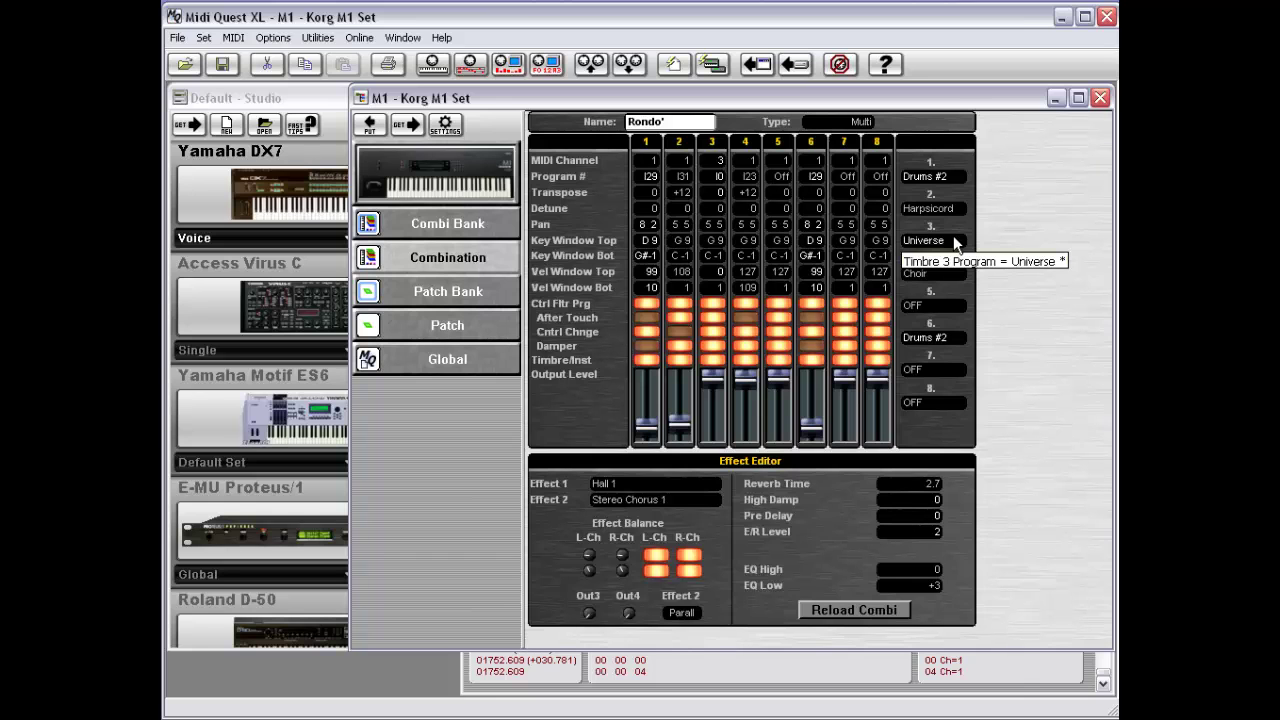
Block copy timbre 1 to timbres 2 through 8 of the Rondo' combination, and undo the copy
{"action": "right_click", "coordinate": [1023, 212]}
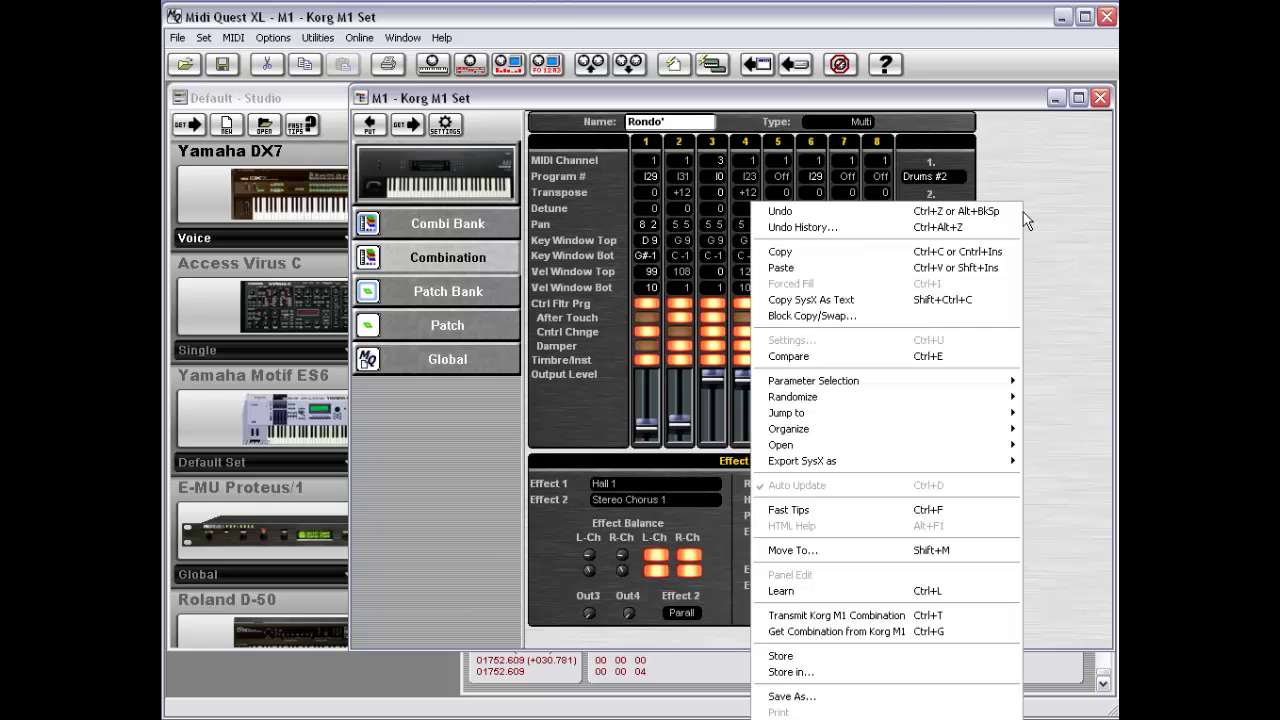
{"action": "left_click", "coordinate": [985, 318]}
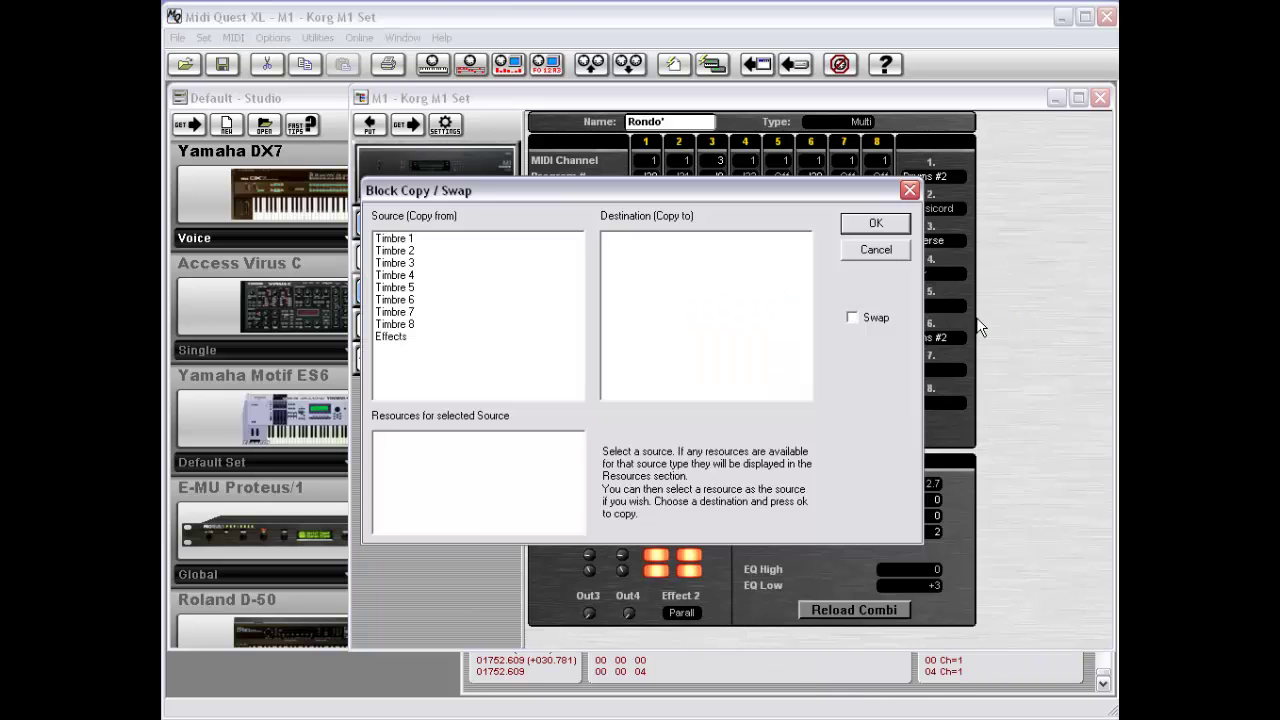
{"action": "left_click_drag", "start_coordinate": [482, 192], "coordinate": [610, 312]}
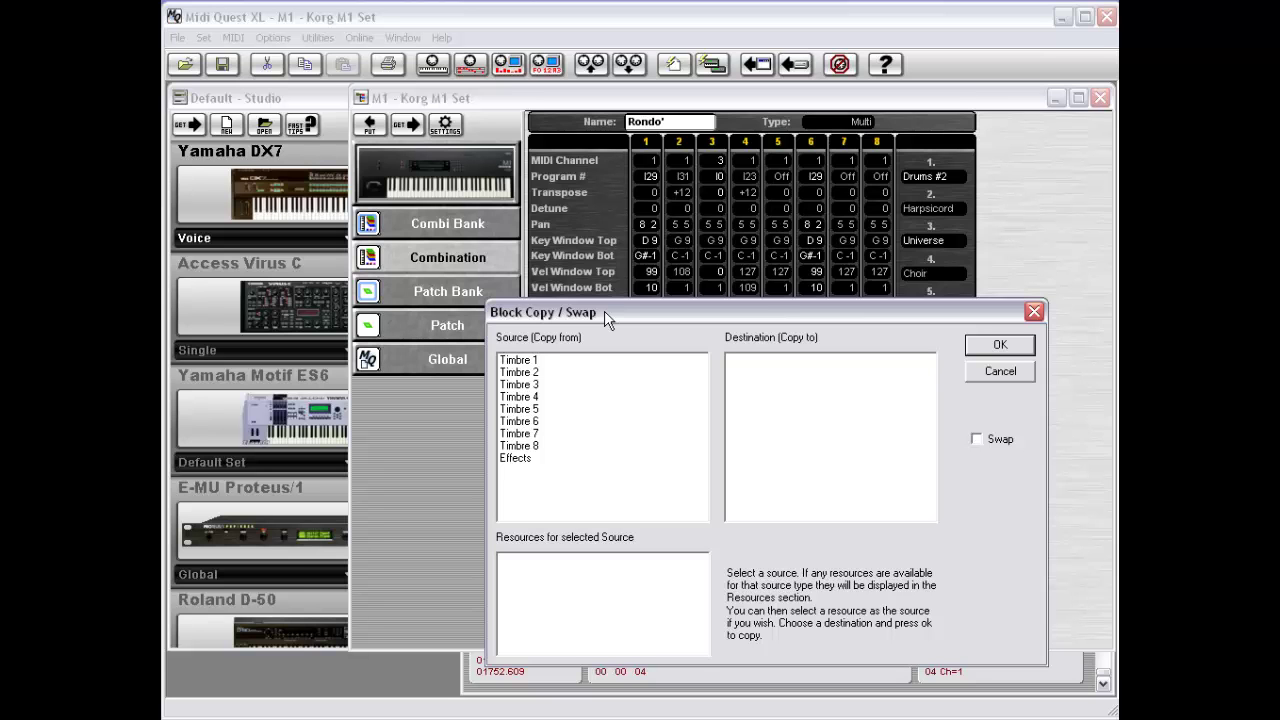
{"action": "left_click", "coordinate": [538, 363]}
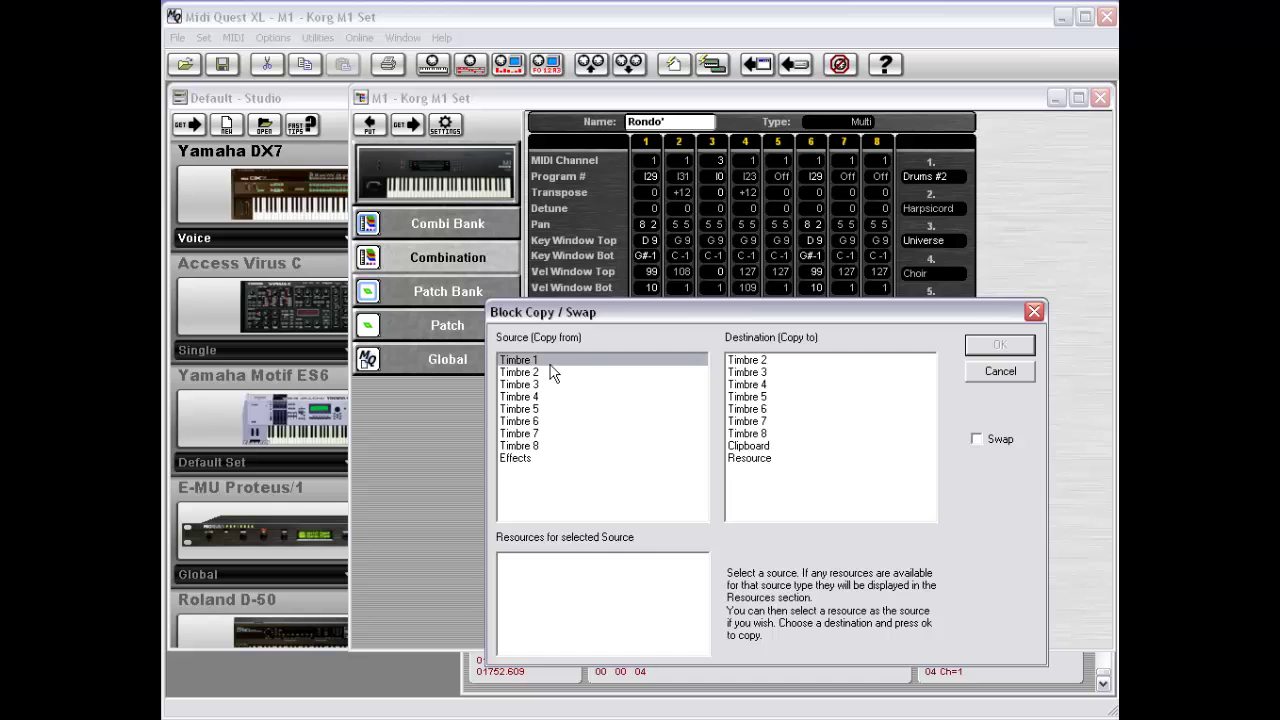
{"action": "left_click_drag", "start_coordinate": [573, 313], "coordinate": [581, 566]}
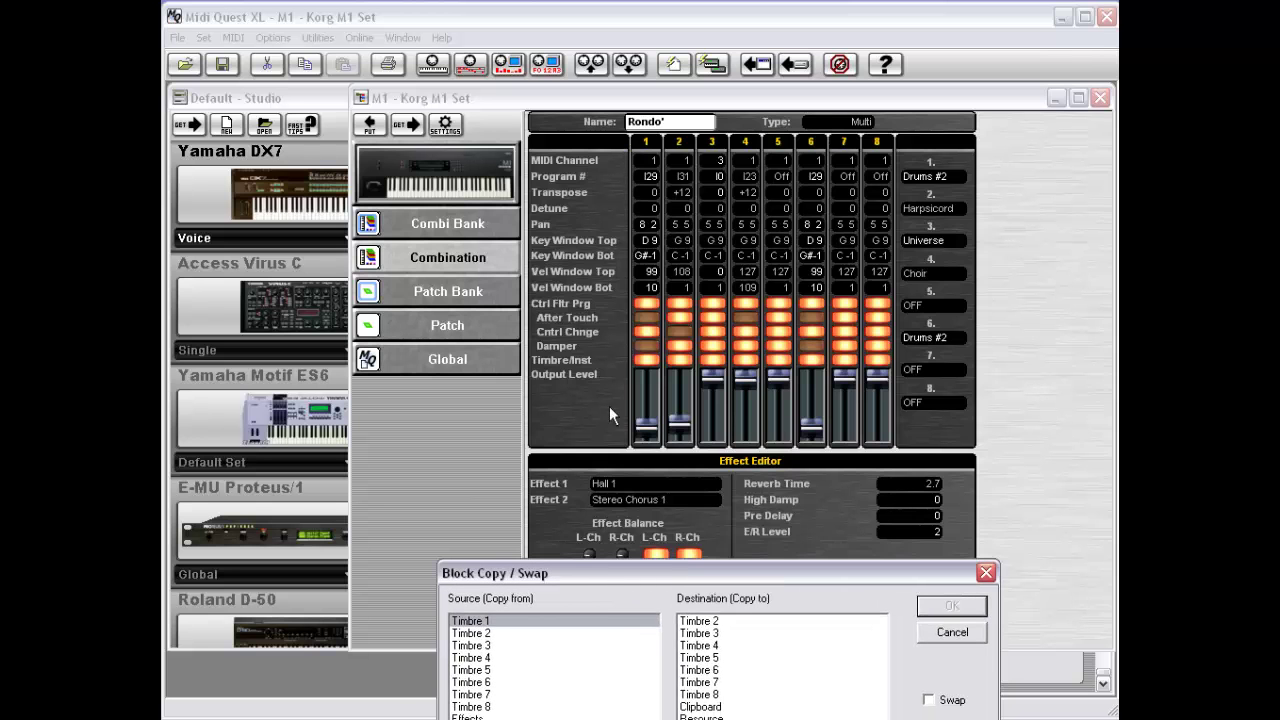
{"action": "left_click_drag", "start_coordinate": [671, 584], "coordinate": [693, 240]}
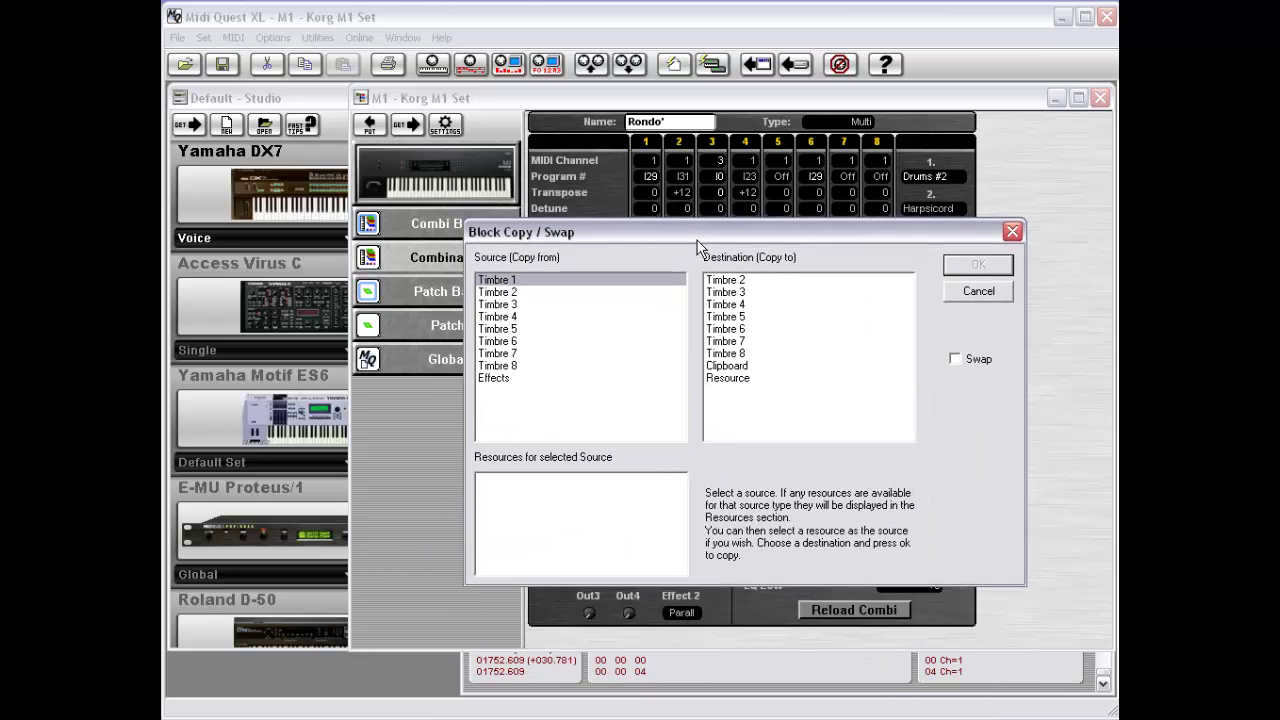
{"action": "left_click", "coordinate": [748, 292]}
{"action": "left_click_drag", "start_coordinate": [748, 280], "coordinate": [749, 360]}
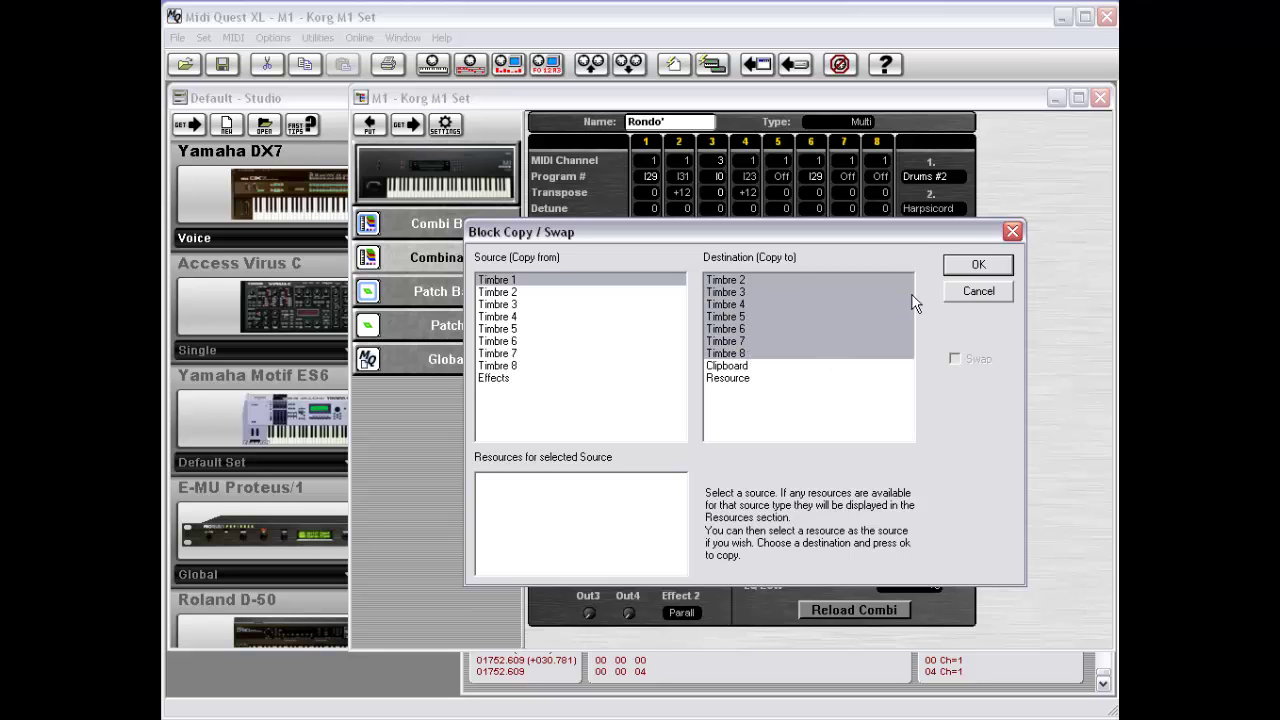
{"action": "left_click", "coordinate": [980, 268]}
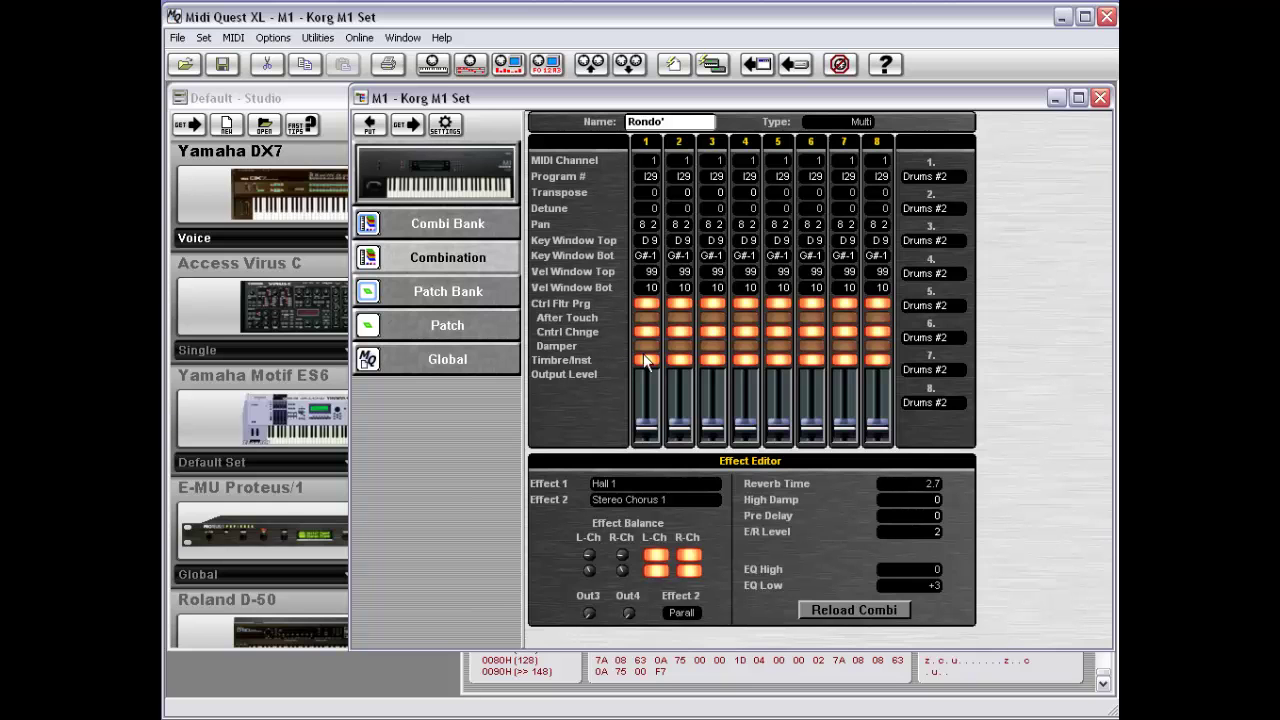
{"action": "right_click", "coordinate": [1020, 273]}
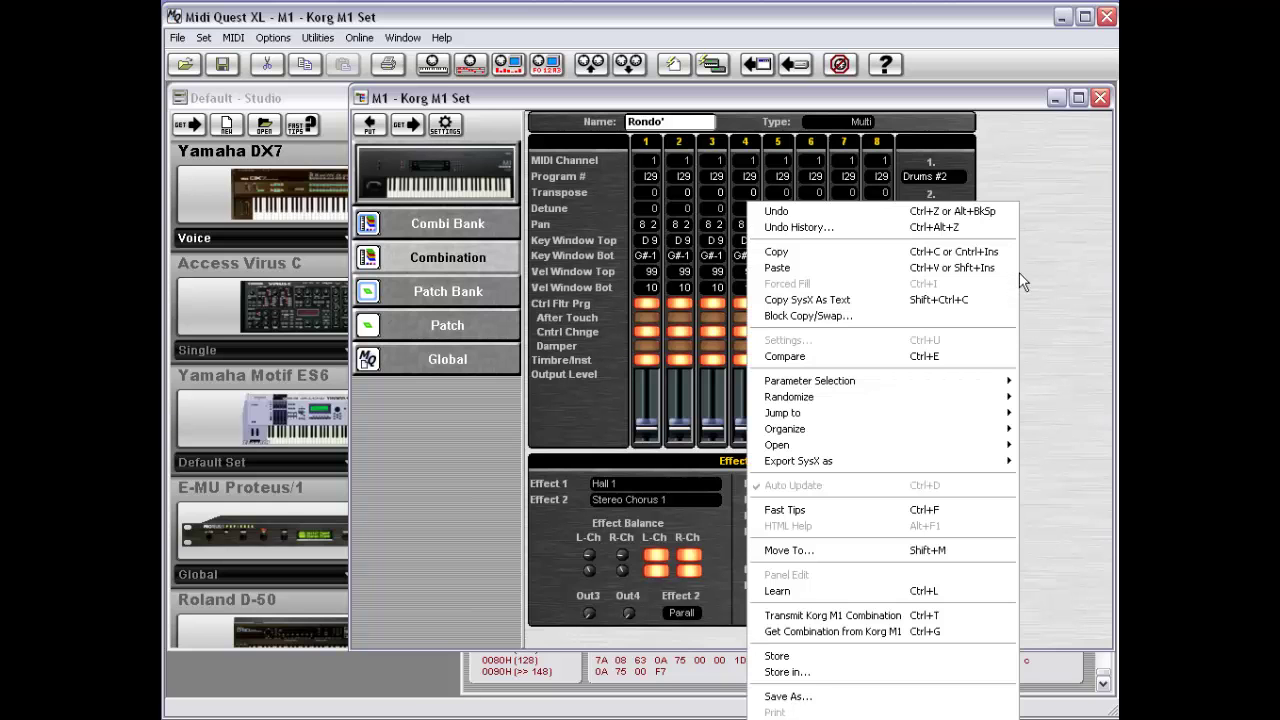
{"action": "left_click", "coordinate": [978, 207]}
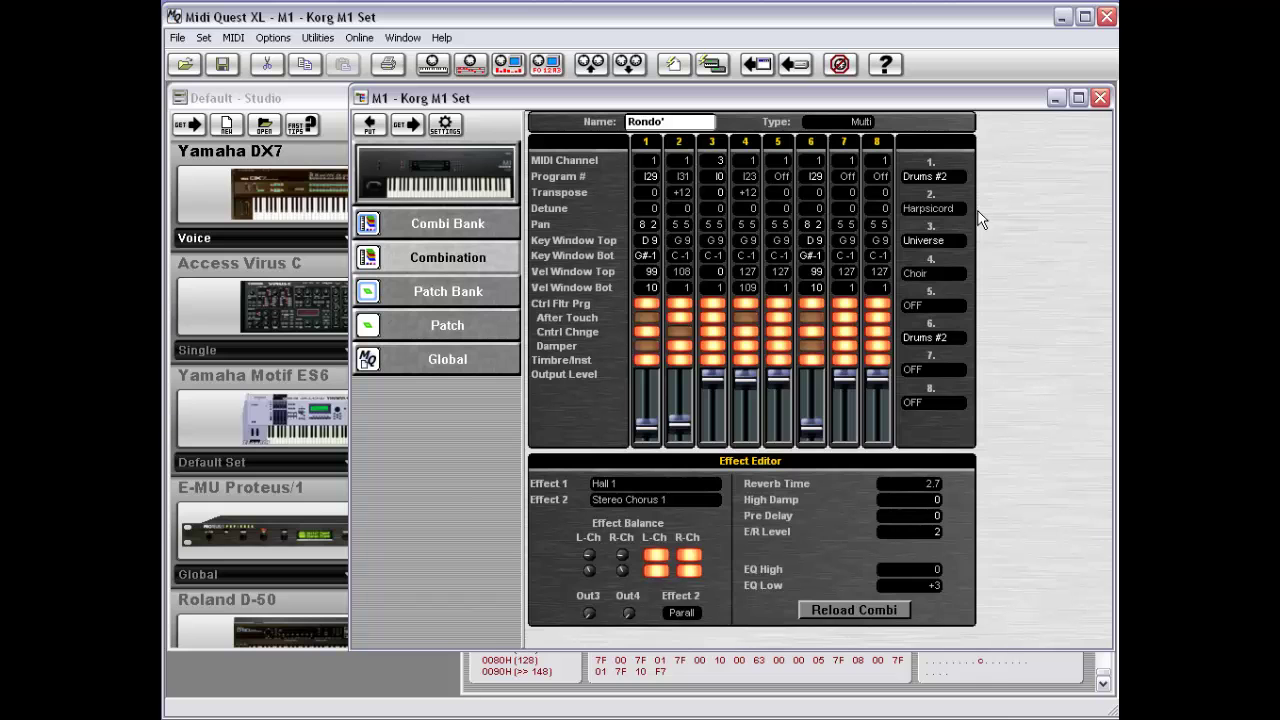
Use Block Copy/Swap to copy timbre 1 of the Rondo' combination to the Clipboard destination
{"action": "right_click", "coordinate": [1007, 225]}
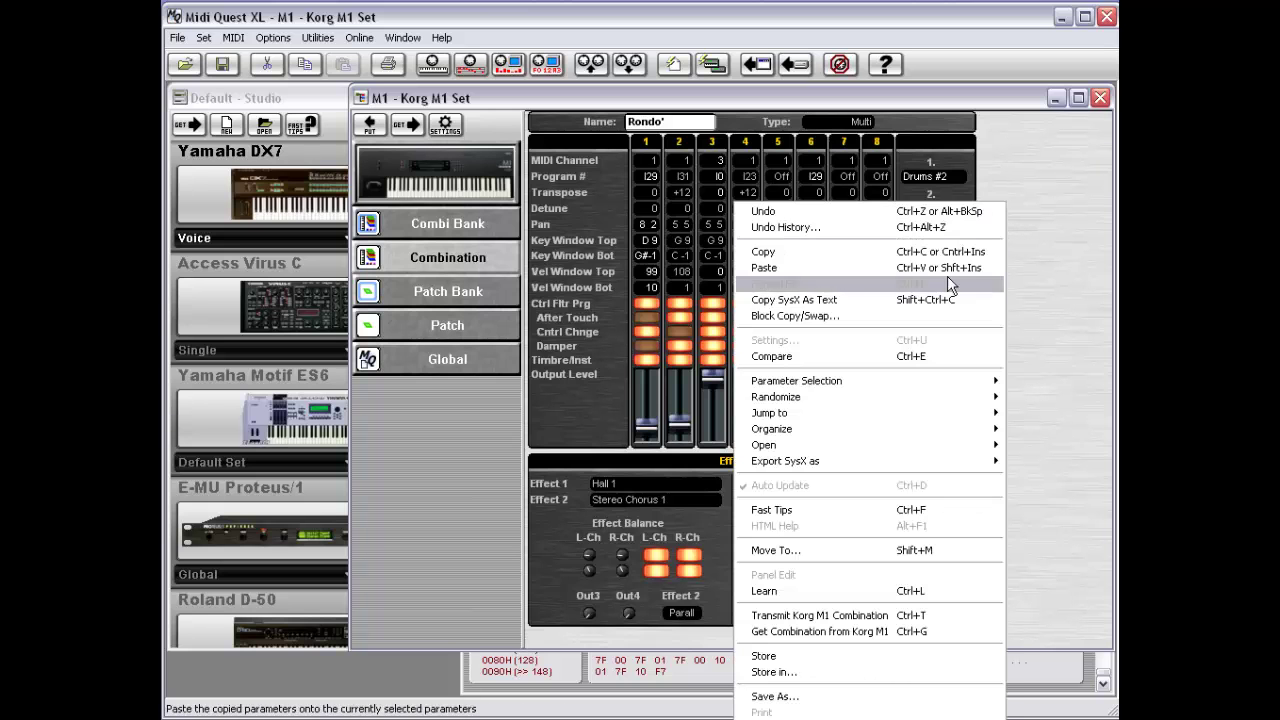
{"action": "left_click", "coordinate": [938, 316]}
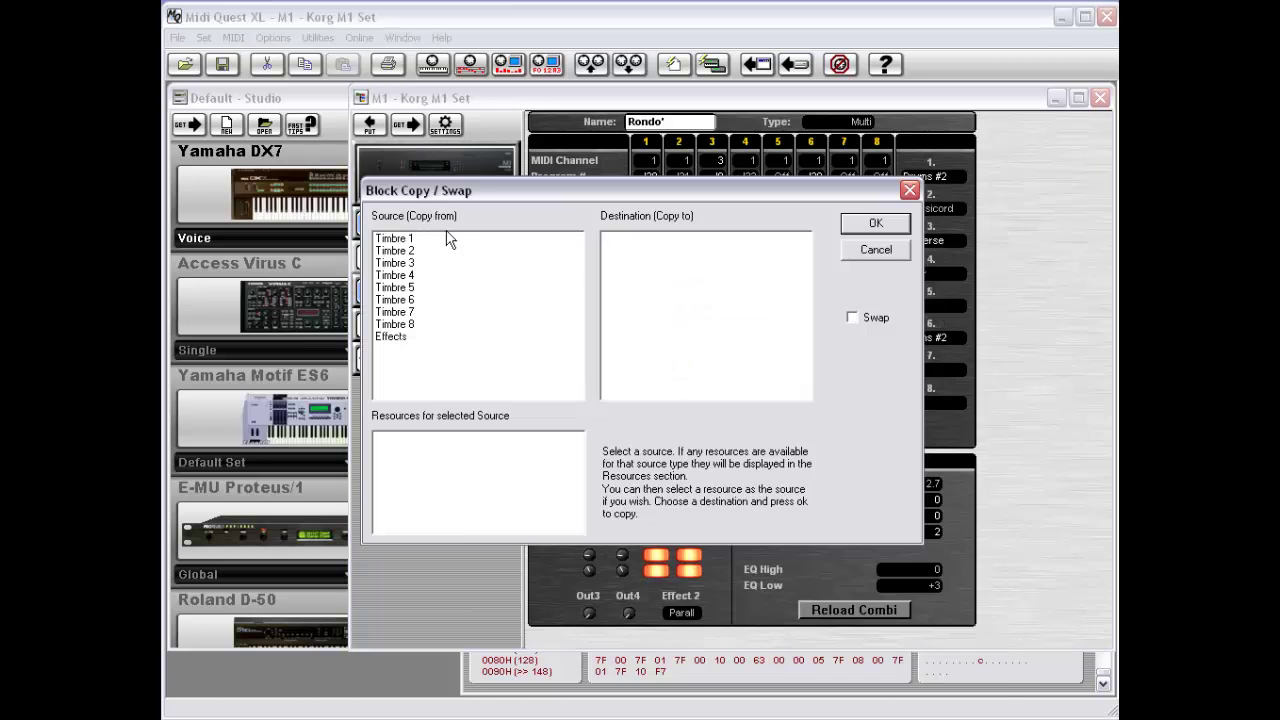
{"action": "left_click", "coordinate": [408, 242]}
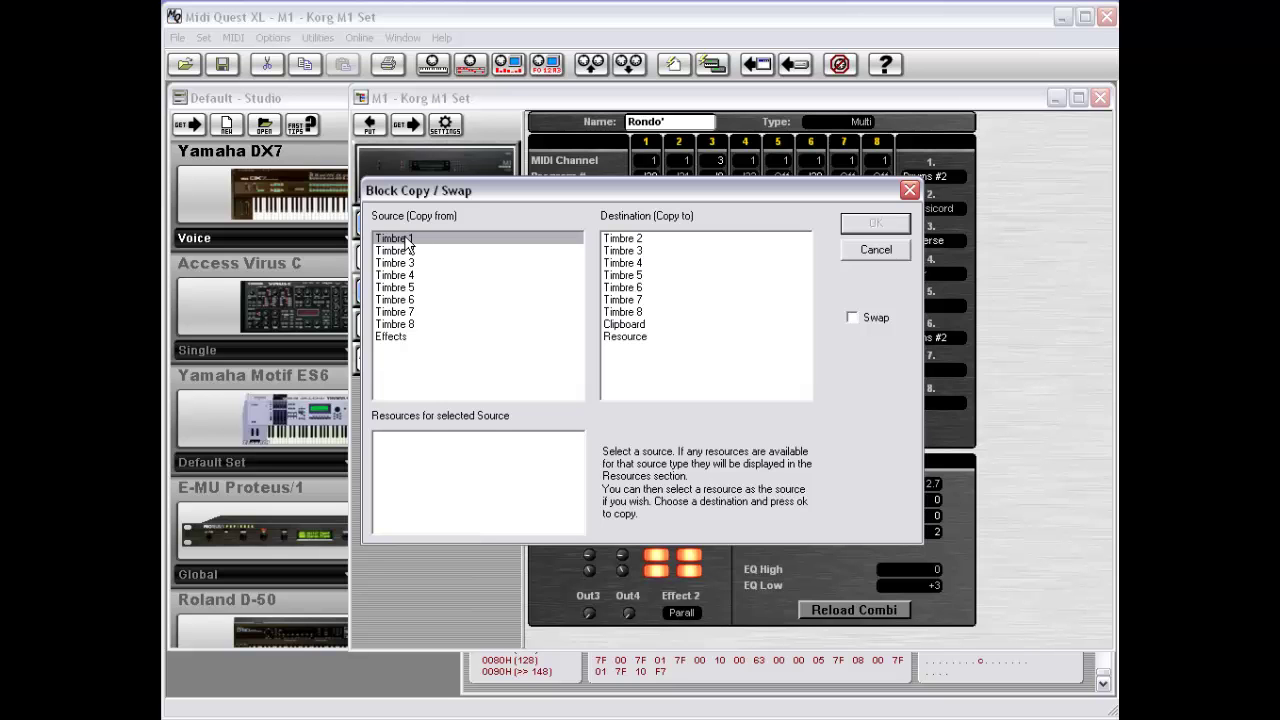
{"action": "left_click", "coordinate": [634, 327]}
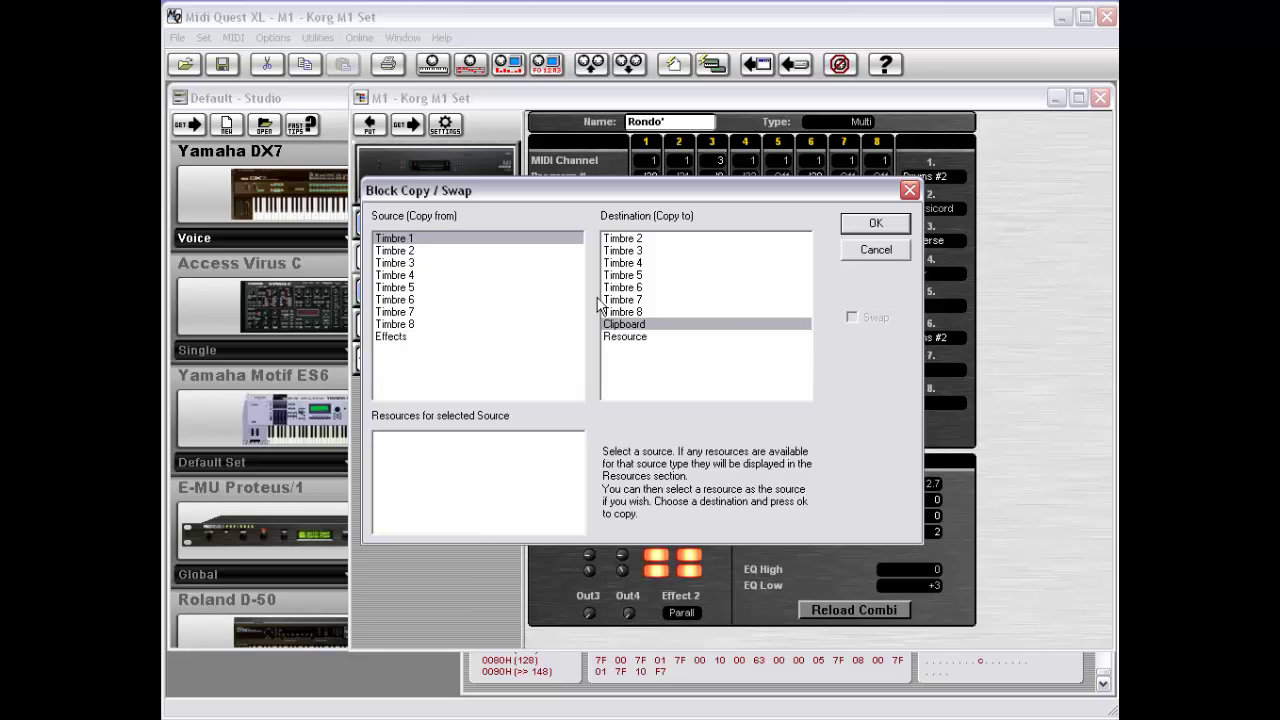
{"action": "left_click", "coordinate": [891, 226]}
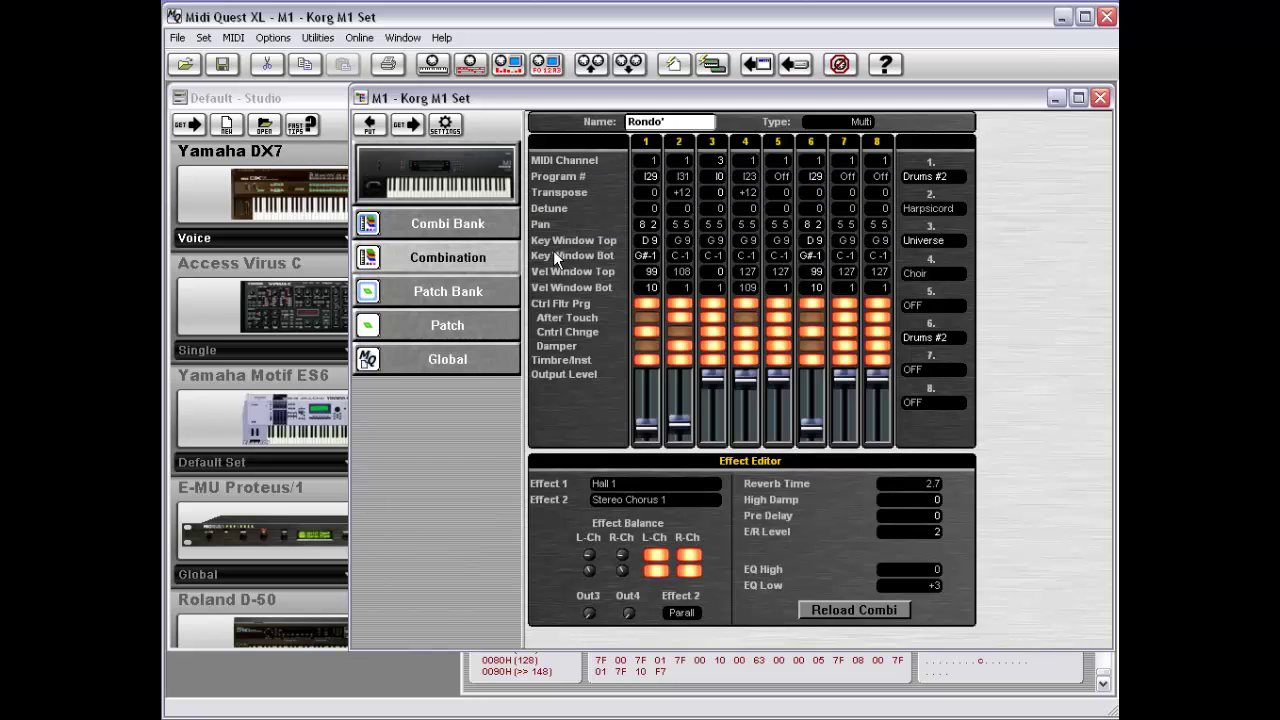
Set the Korg M1's data type in the Studio to Combination and create a new combination
{"action": "left_click", "coordinate": [265, 423]}
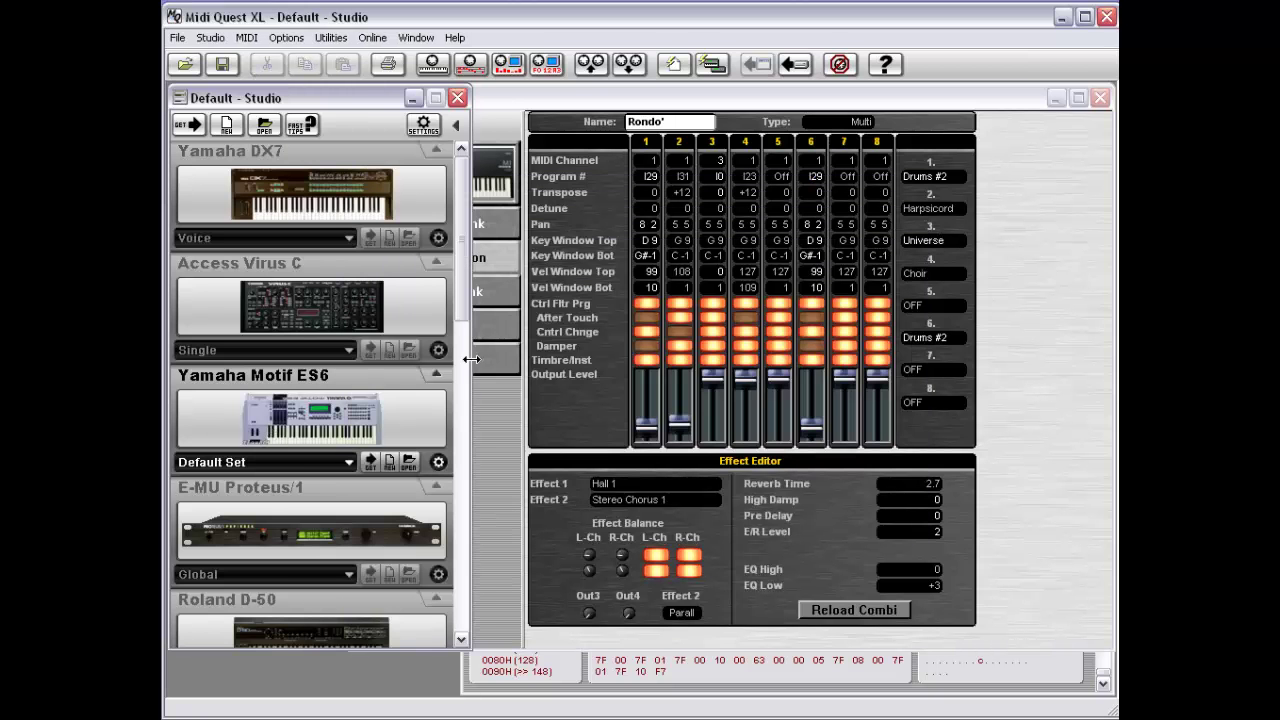
{"action": "scroll", "coordinate": [439, 427], "scroll_direction": "down", "scroll_amount": 10}
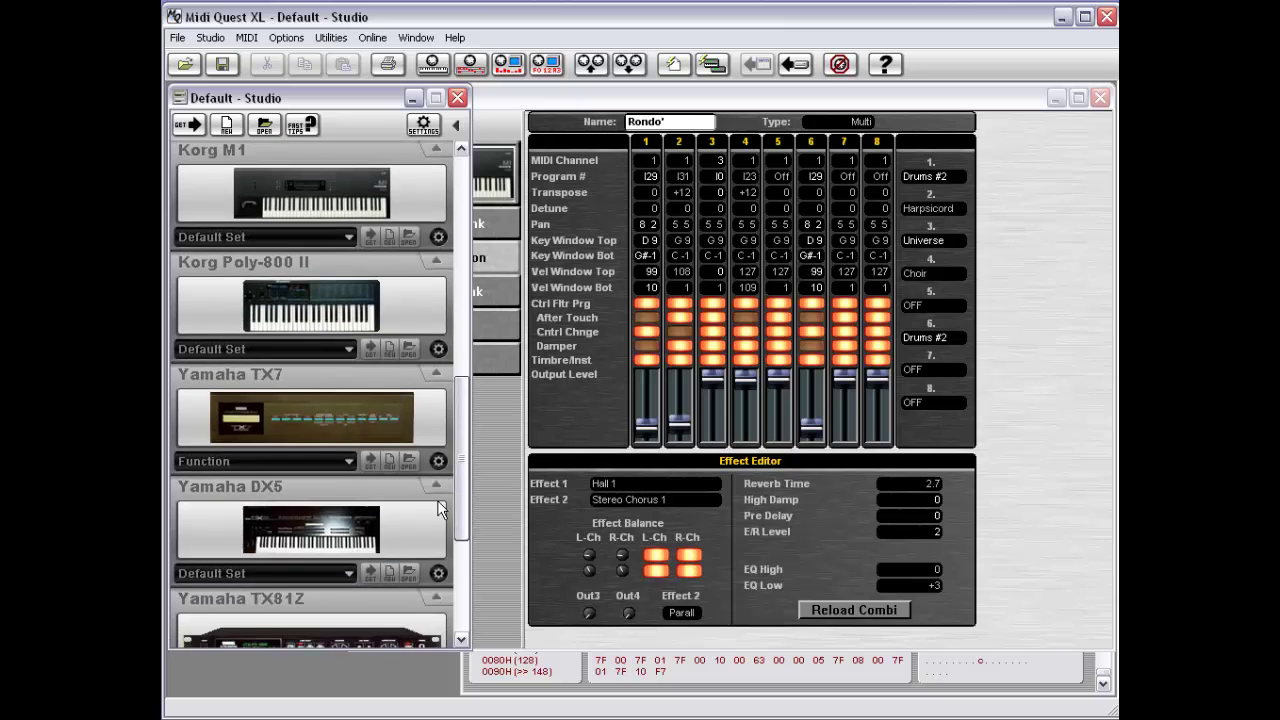
{"action": "scroll", "coordinate": [440, 484], "scroll_direction": "down", "scroll_amount": 6}
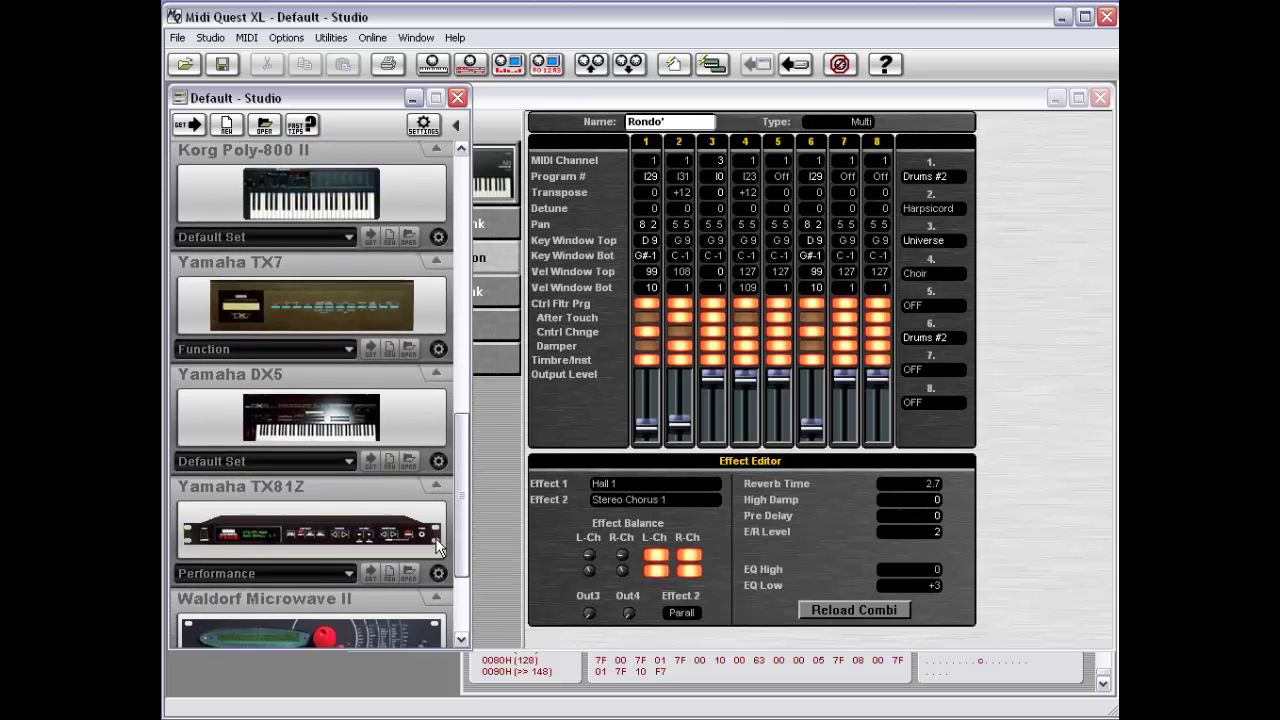
{"action": "scroll", "coordinate": [436, 615], "scroll_direction": "up", "scroll_amount": 15}
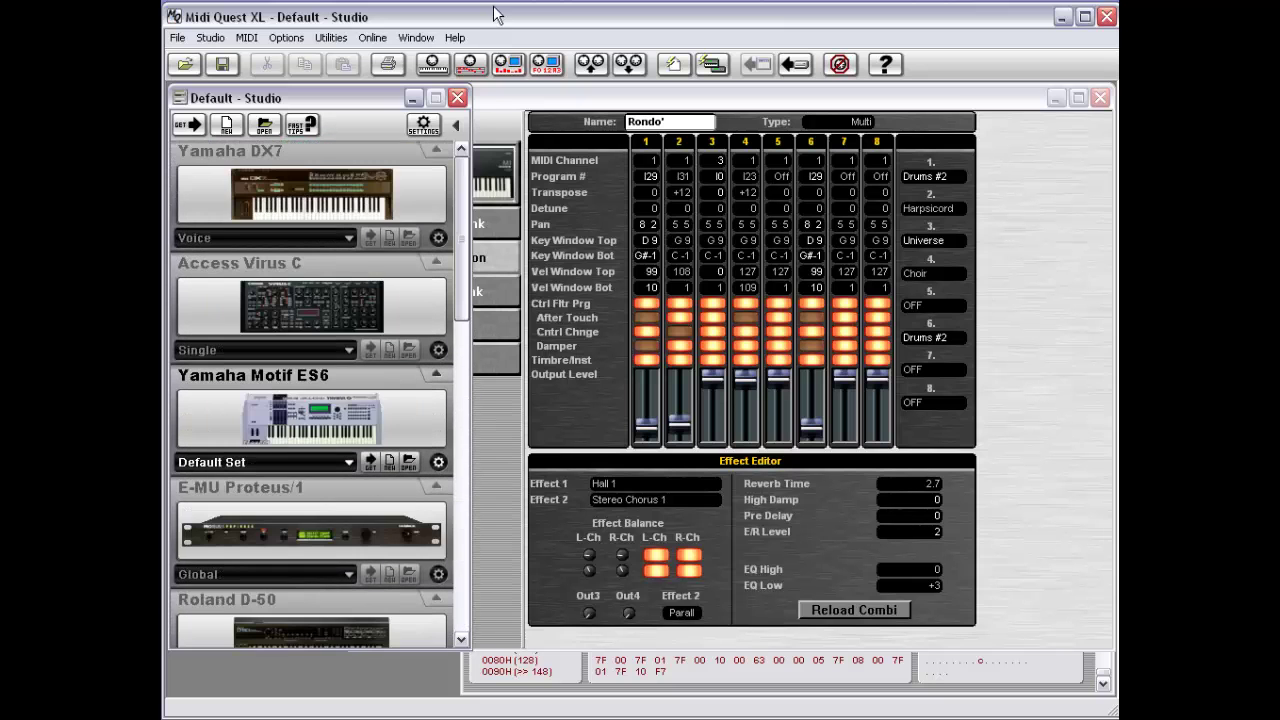
{"action": "scroll", "coordinate": [484, 315], "scroll_direction": "down", "scroll_amount": 5}
{"action": "scroll", "coordinate": [490, 430], "scroll_direction": "down", "scroll_amount": 1}
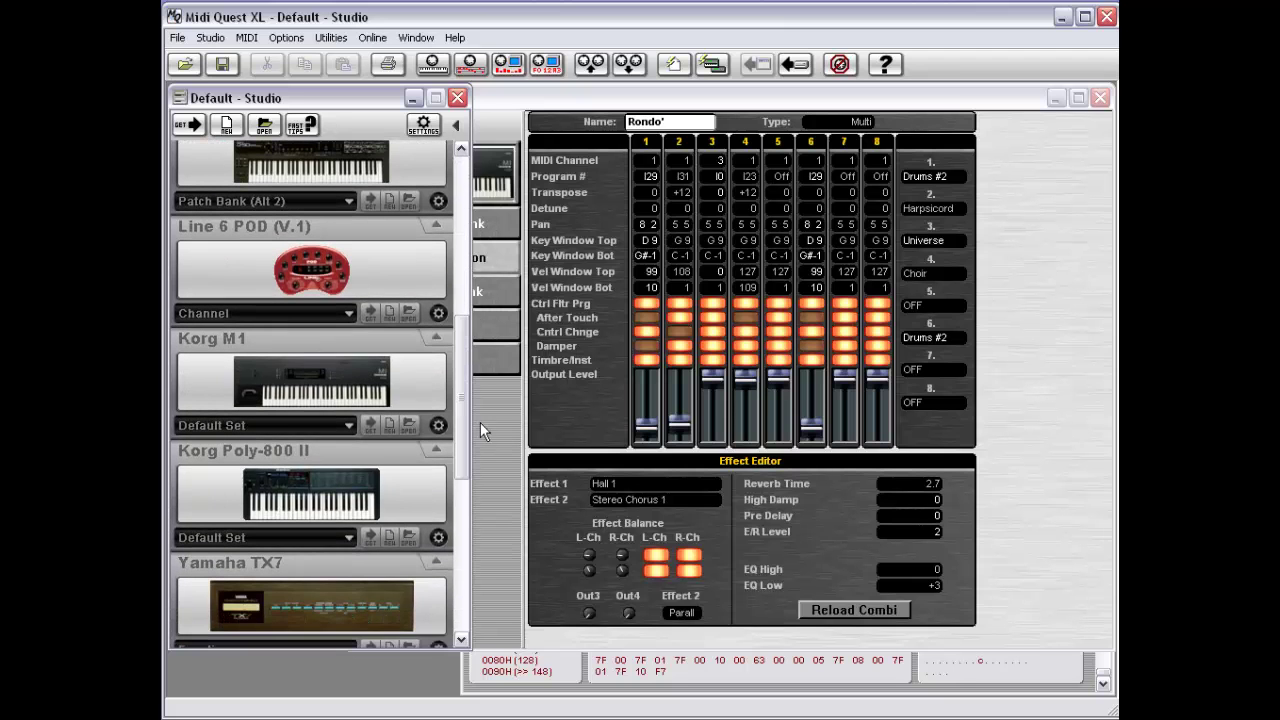
{"action": "left_click", "coordinate": [284, 424]}
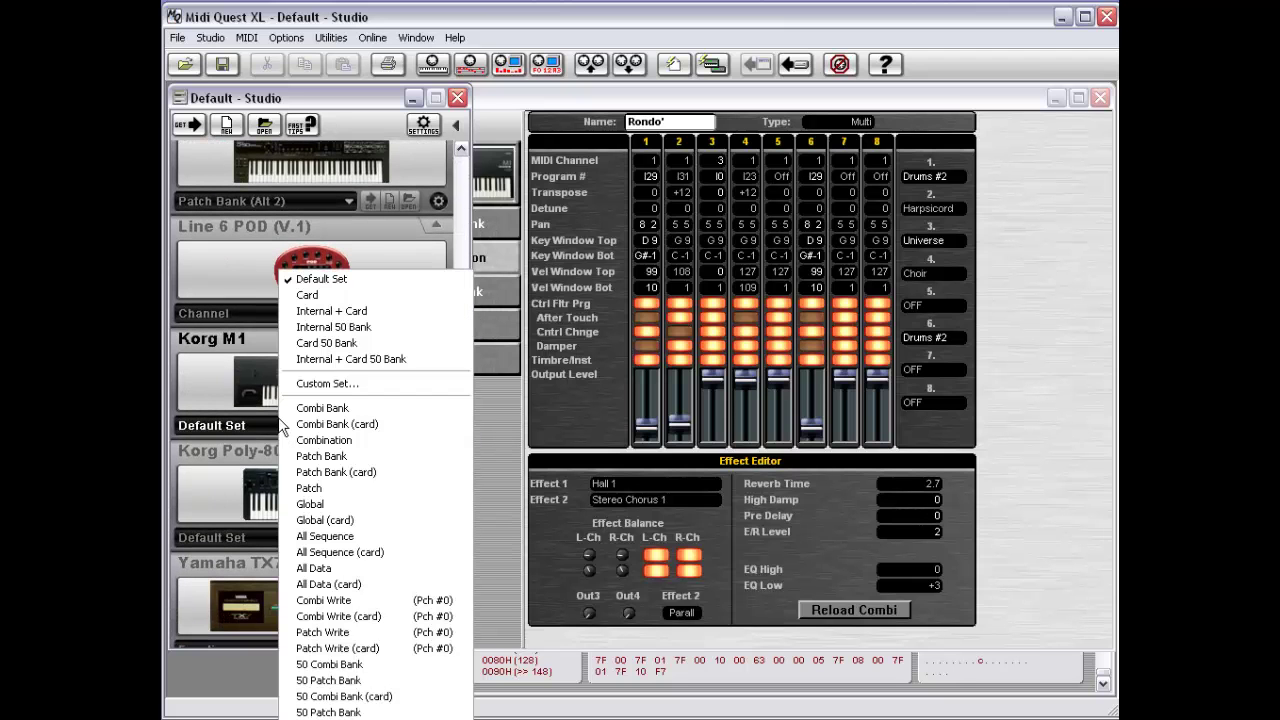
{"action": "left_click", "coordinate": [361, 441]}
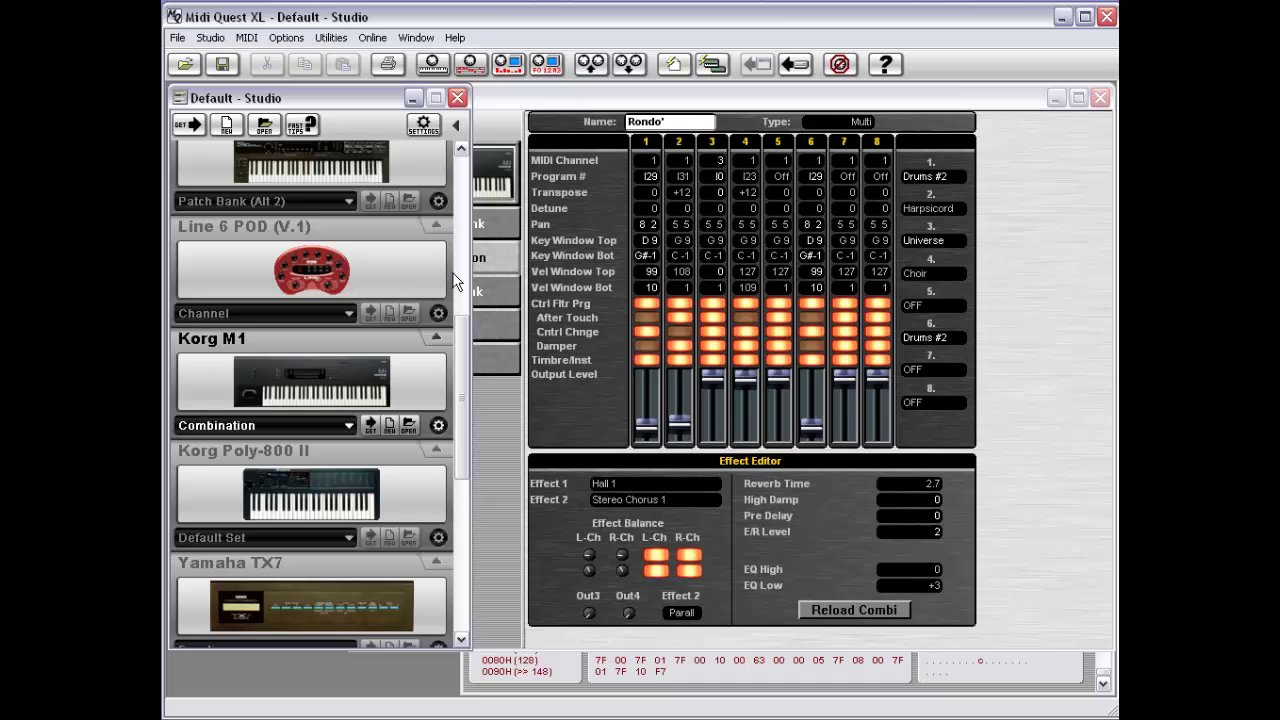
{"action": "left_click", "coordinate": [390, 426]}
{"action": "left_click_drag", "start_coordinate": [668, 97], "coordinate": [455, 127]}
Block copy the clipboard's Timbre 1 data into timbre 4 of the new combination, and close that combination's window
{"action": "right_click", "coordinate": [745, 193]}
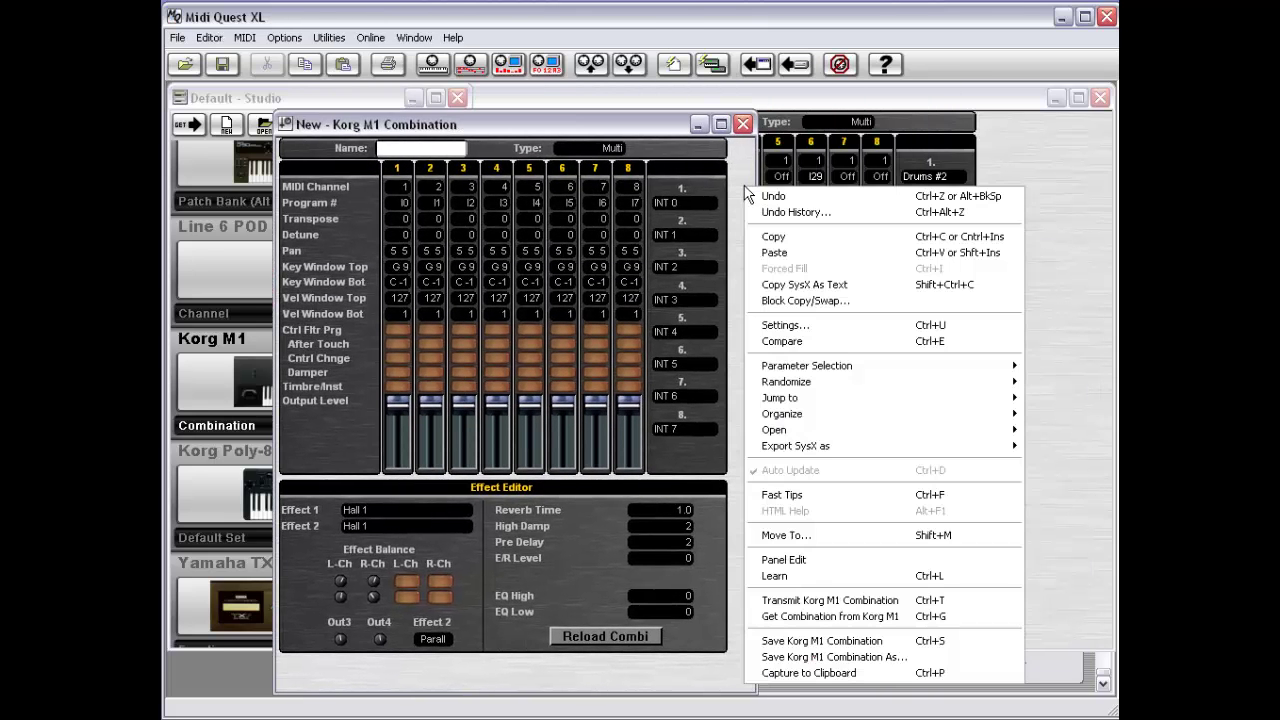
{"action": "left_click", "coordinate": [780, 302]}
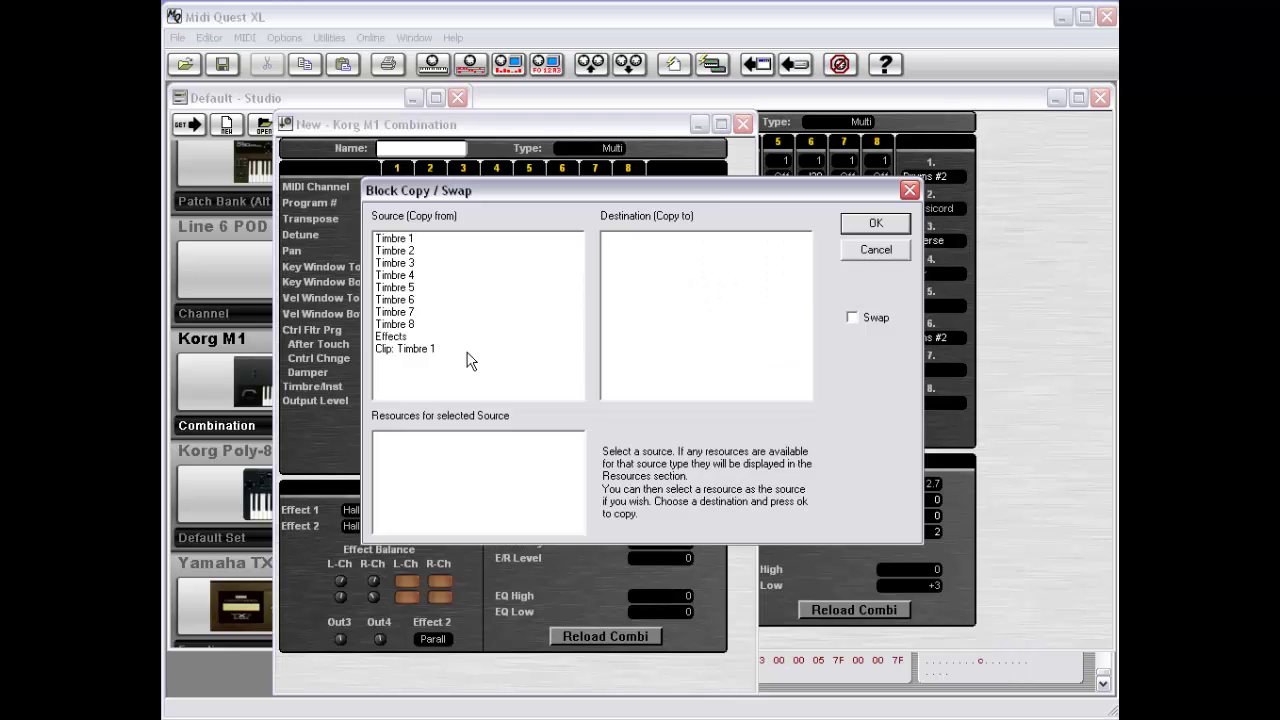
{"action": "left_click", "coordinate": [407, 357]}
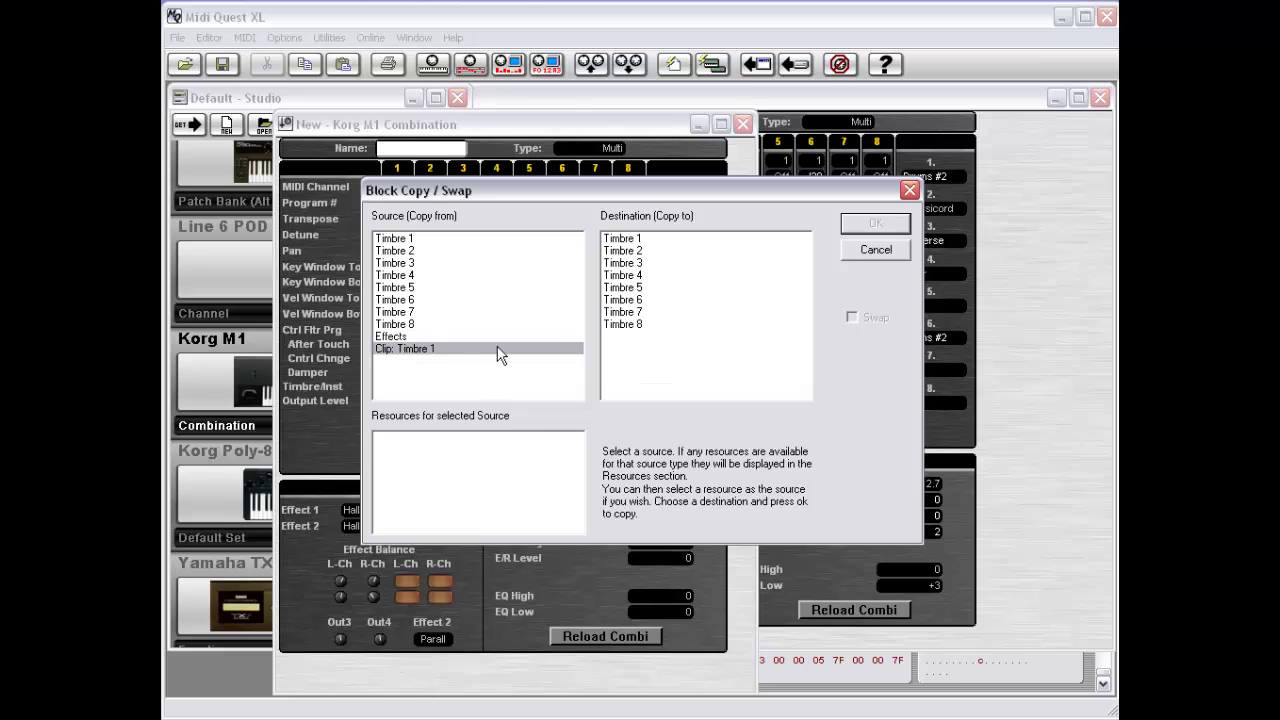
{"action": "left_click", "coordinate": [642, 276]}
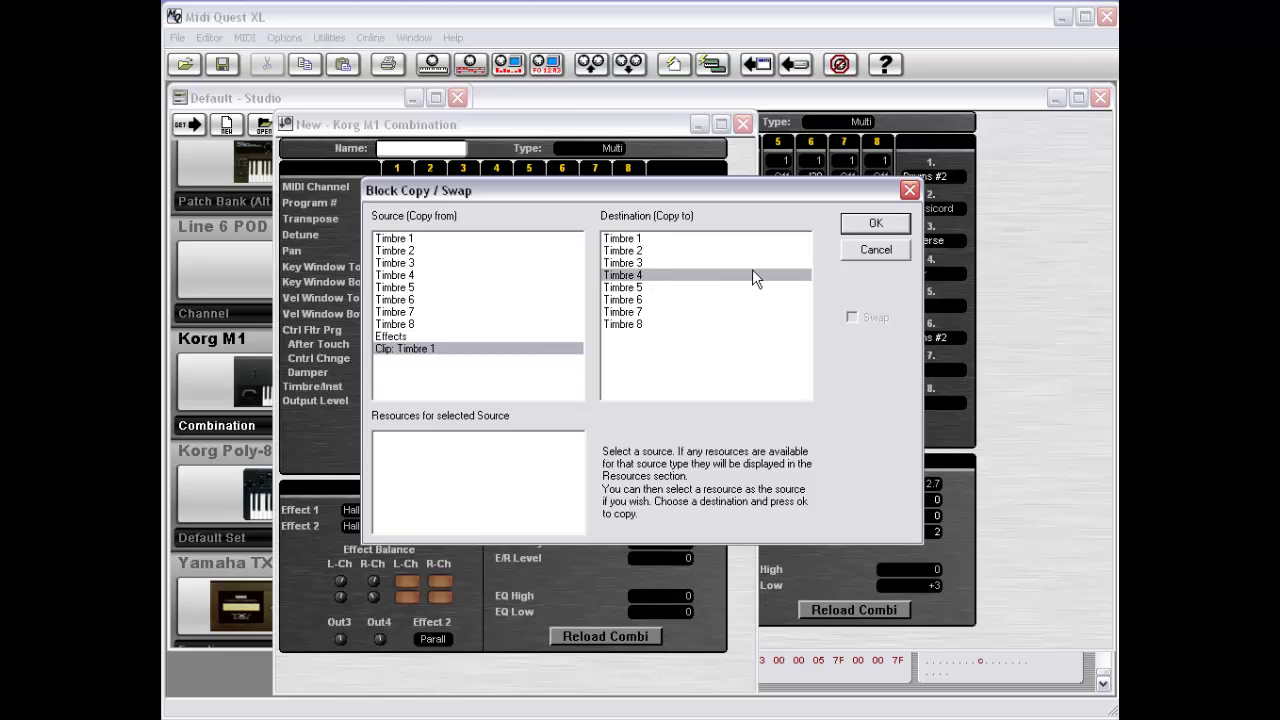
{"action": "left_click", "coordinate": [860, 224]}
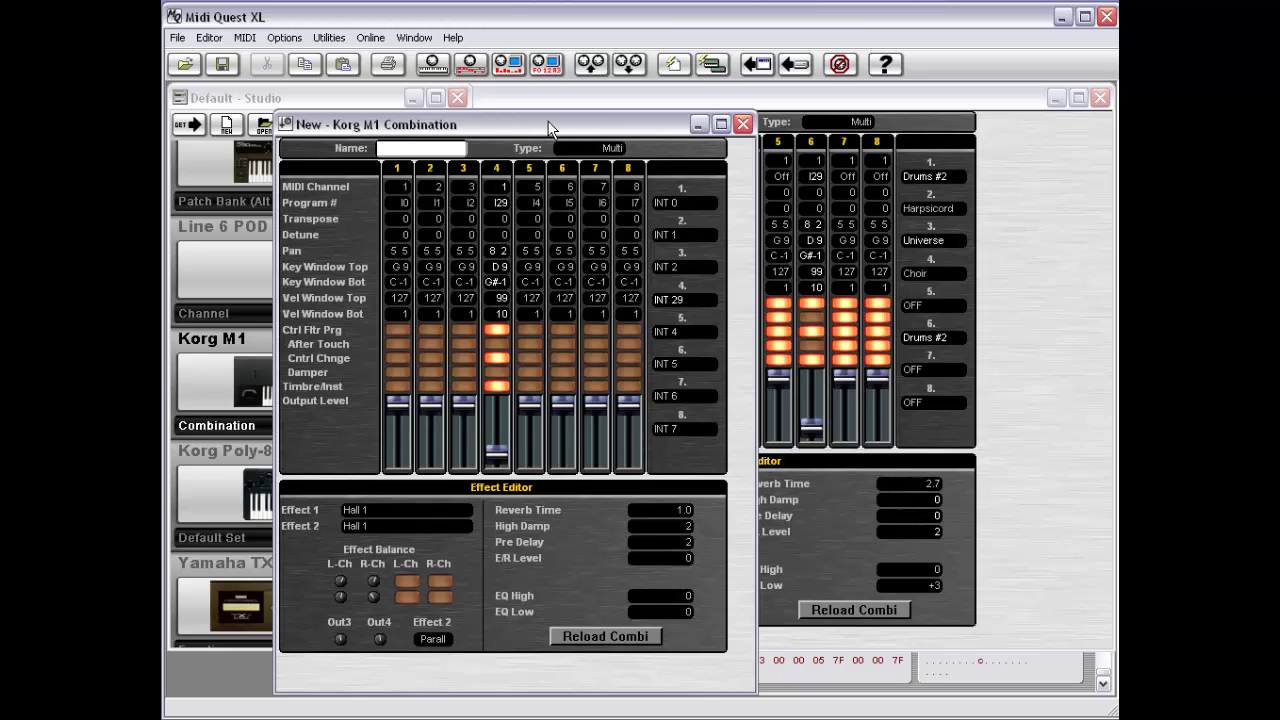
{"action": "left_click", "coordinate": [742, 124]}
{"action": "left_click", "coordinate": [1013, 185]}
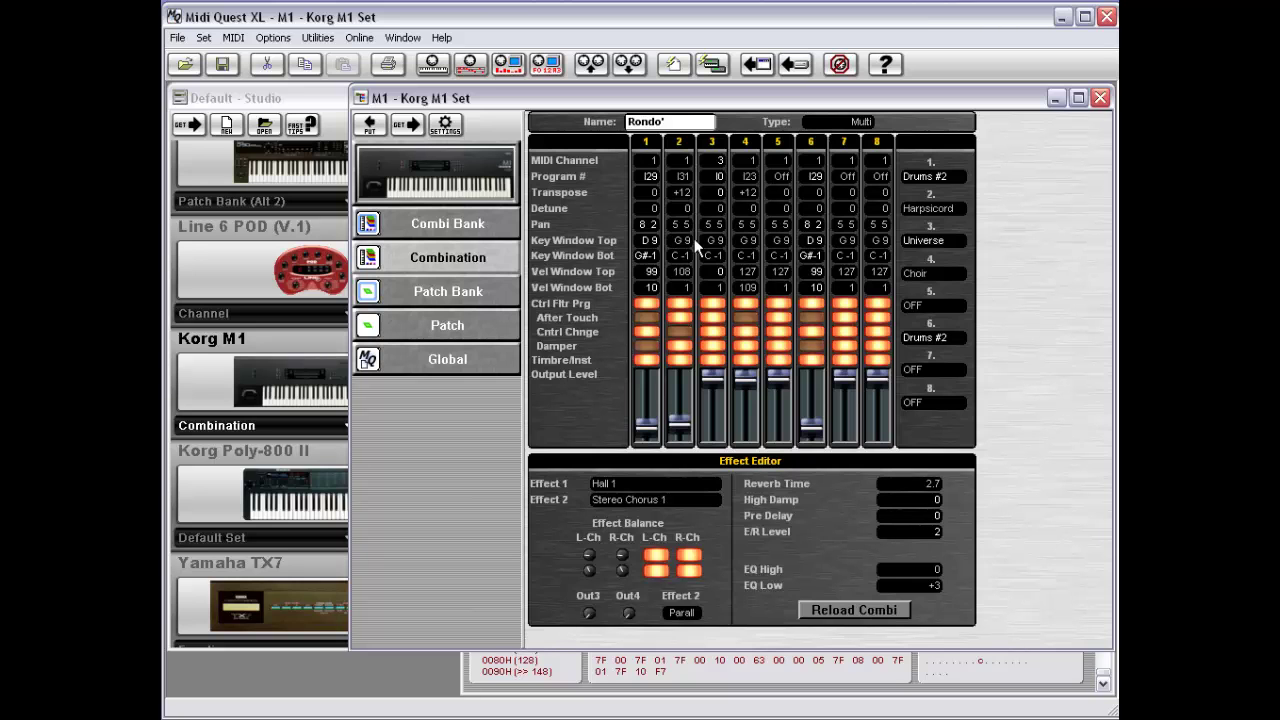
Swap timbre 2 with timbre 3 of the Rondo' combination using Block Copy/Swap
{"action": "right_click", "coordinate": [1001, 160]}
{"action": "left_click", "coordinate": [953, 286]}
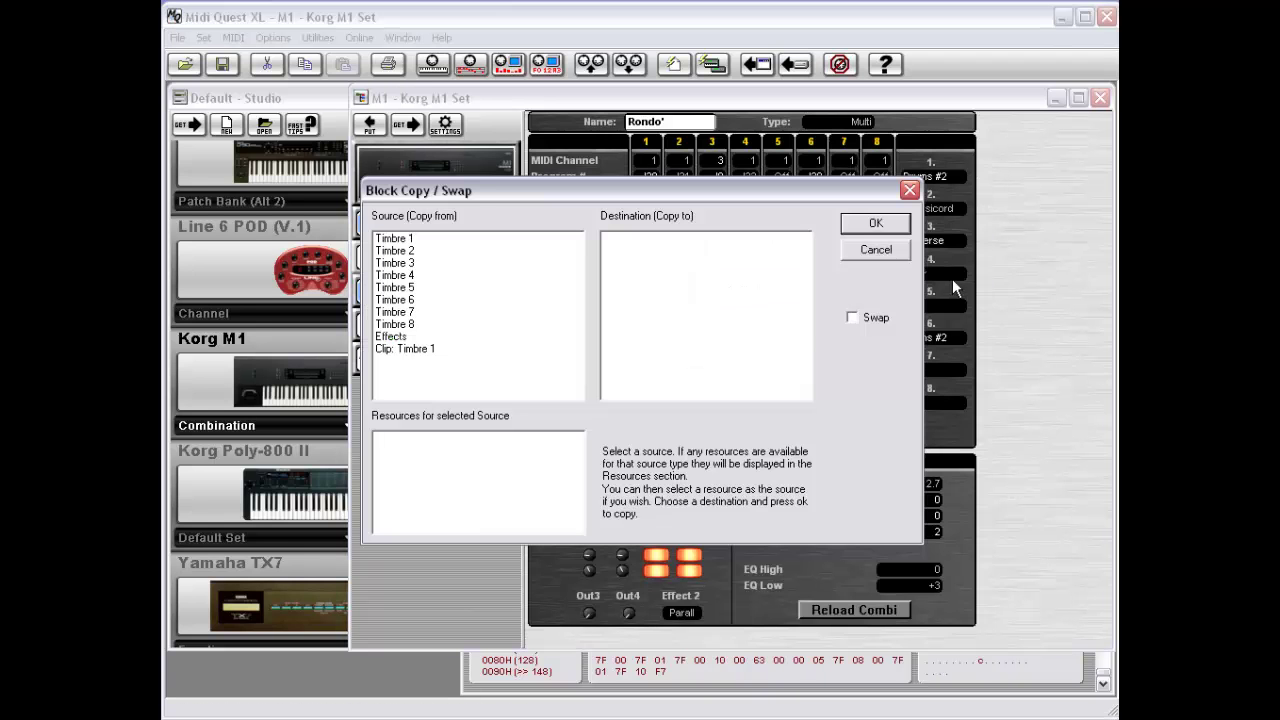
{"action": "left_click", "coordinate": [410, 276]}
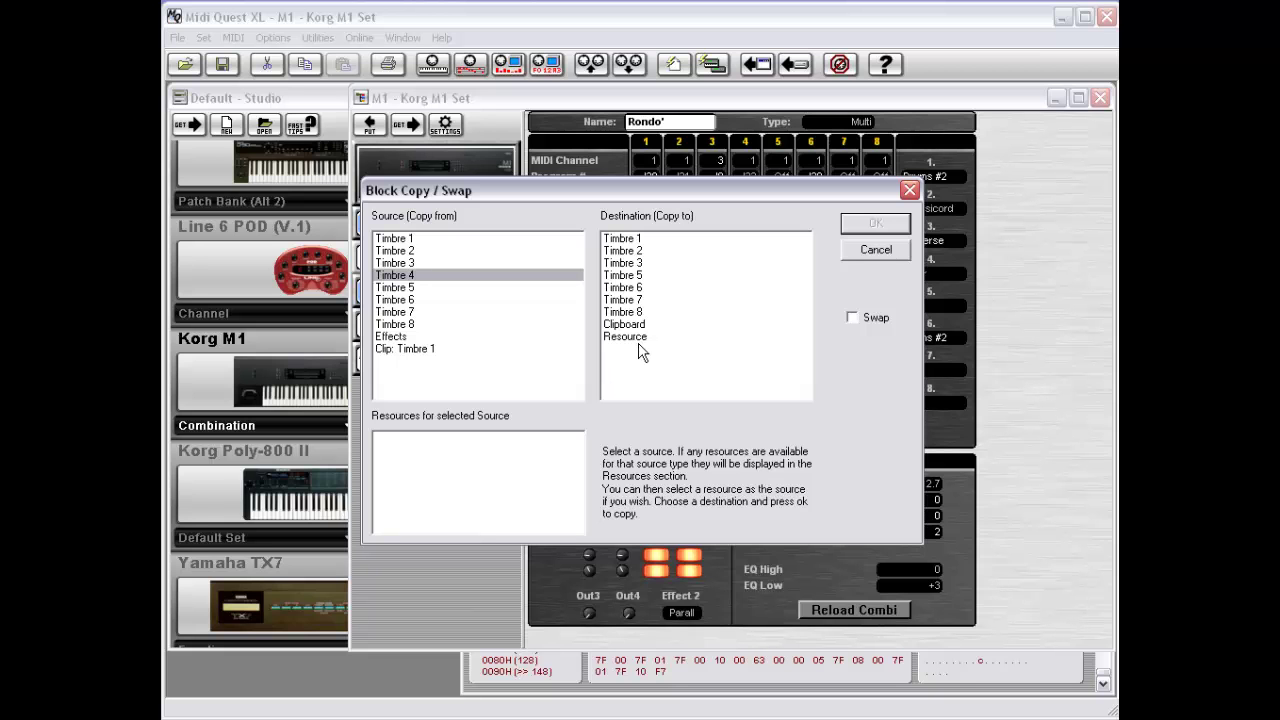
{"action": "left_click_drag", "start_coordinate": [725, 190], "coordinate": [783, 351]}
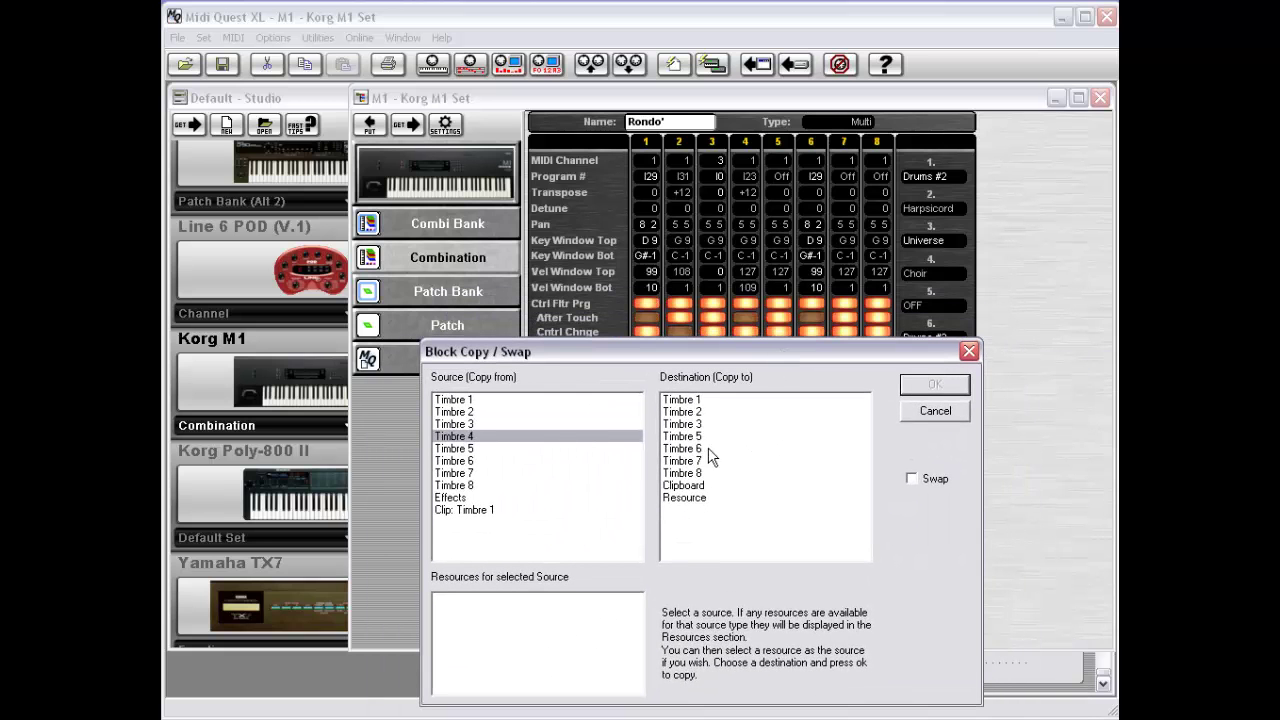
{"action": "left_click_drag", "start_coordinate": [770, 358], "coordinate": [764, 483]}
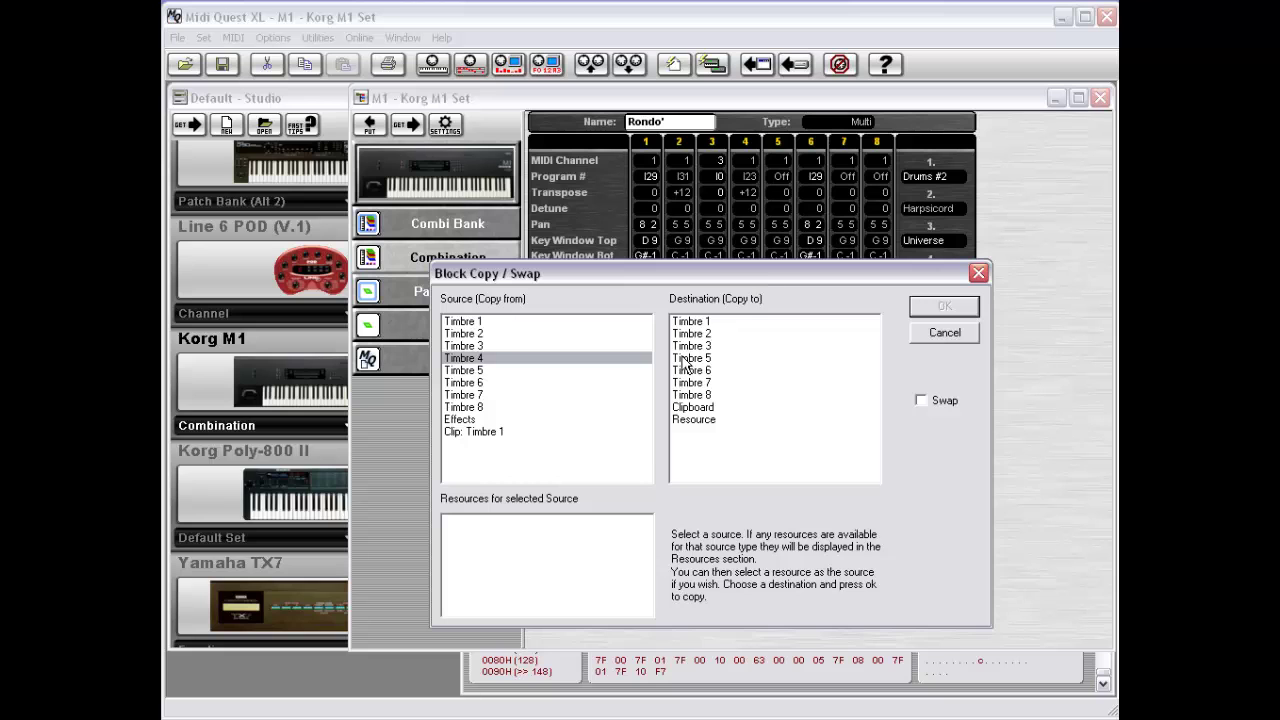
{"action": "key", "text": "Up"}
{"action": "key", "text": "Up"}
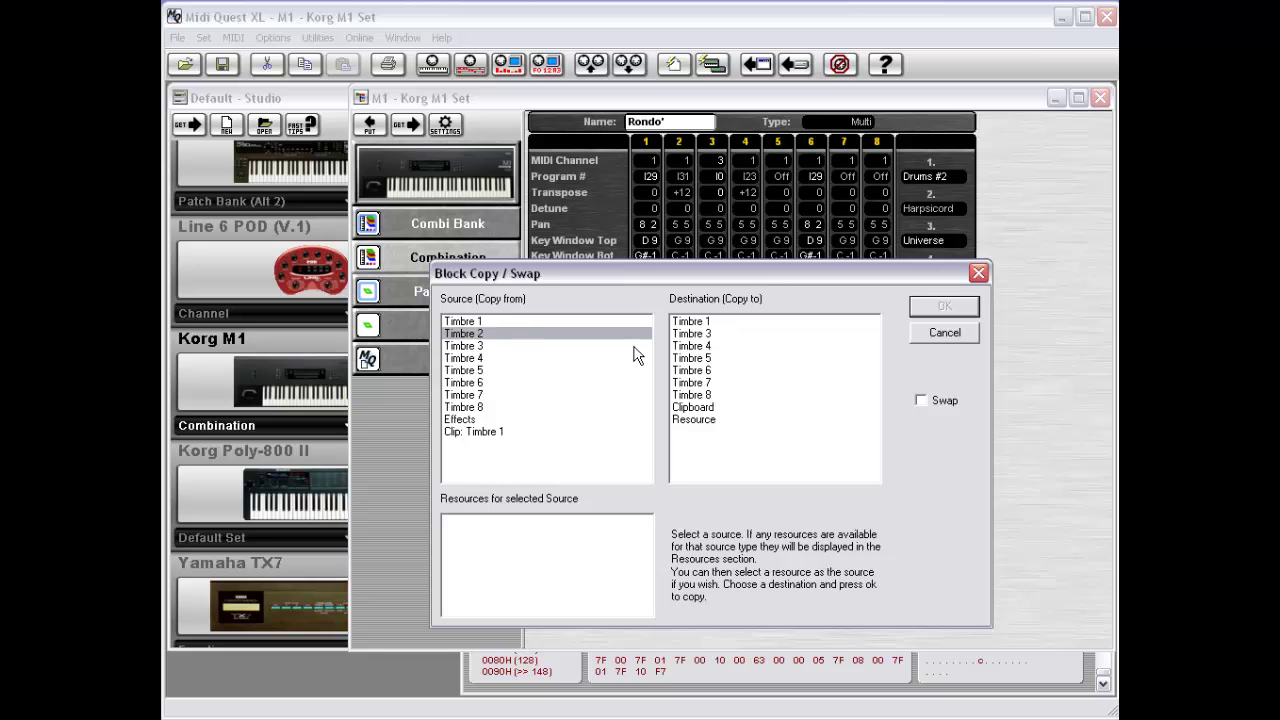
{"action": "left_click", "coordinate": [729, 336]}
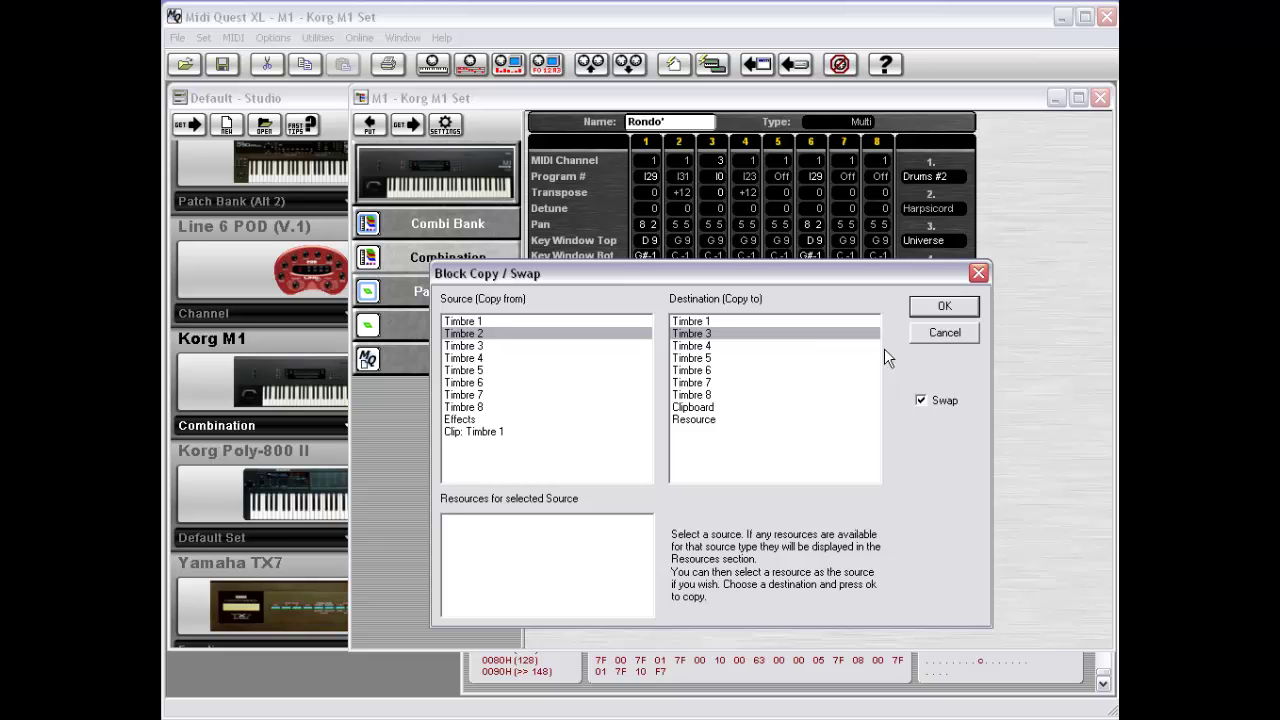
{"action": "left_click", "coordinate": [941, 308]}
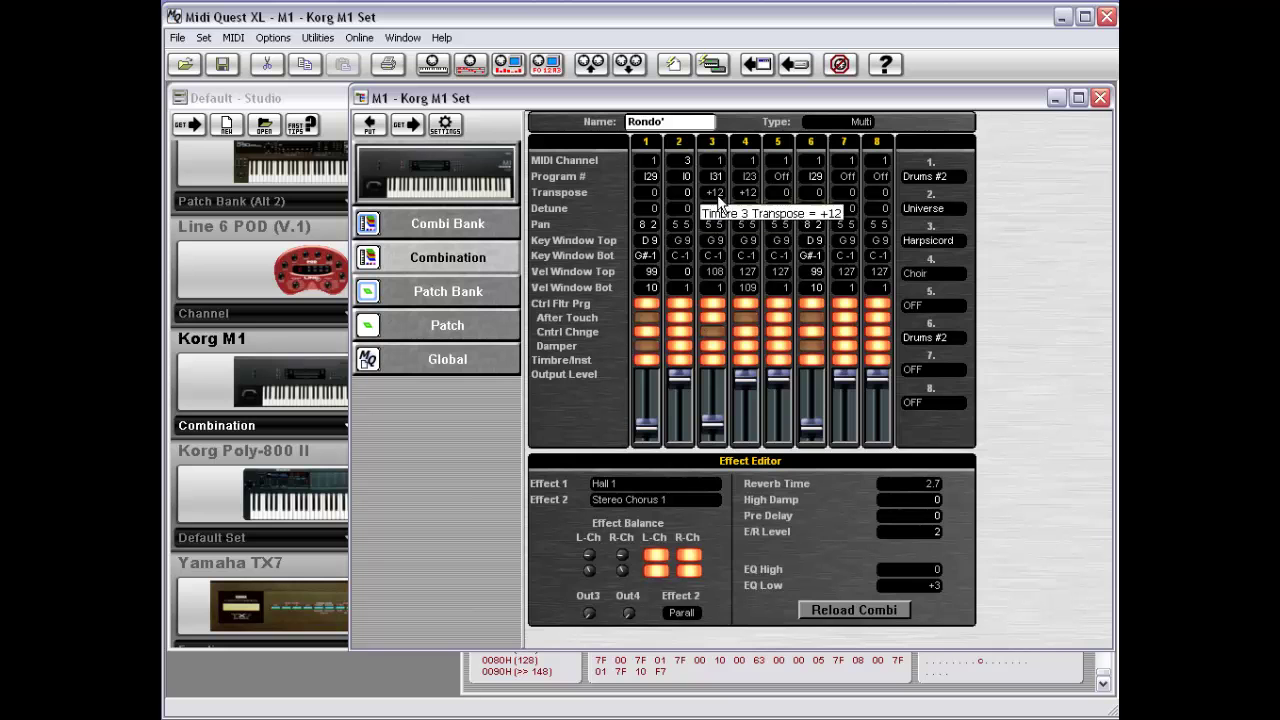
Examine which destinations Block Copy/Swap offers for the individual timbres, the Effects and the clipboard timbre as sources
{"action": "right_click", "coordinate": [1002, 293]}
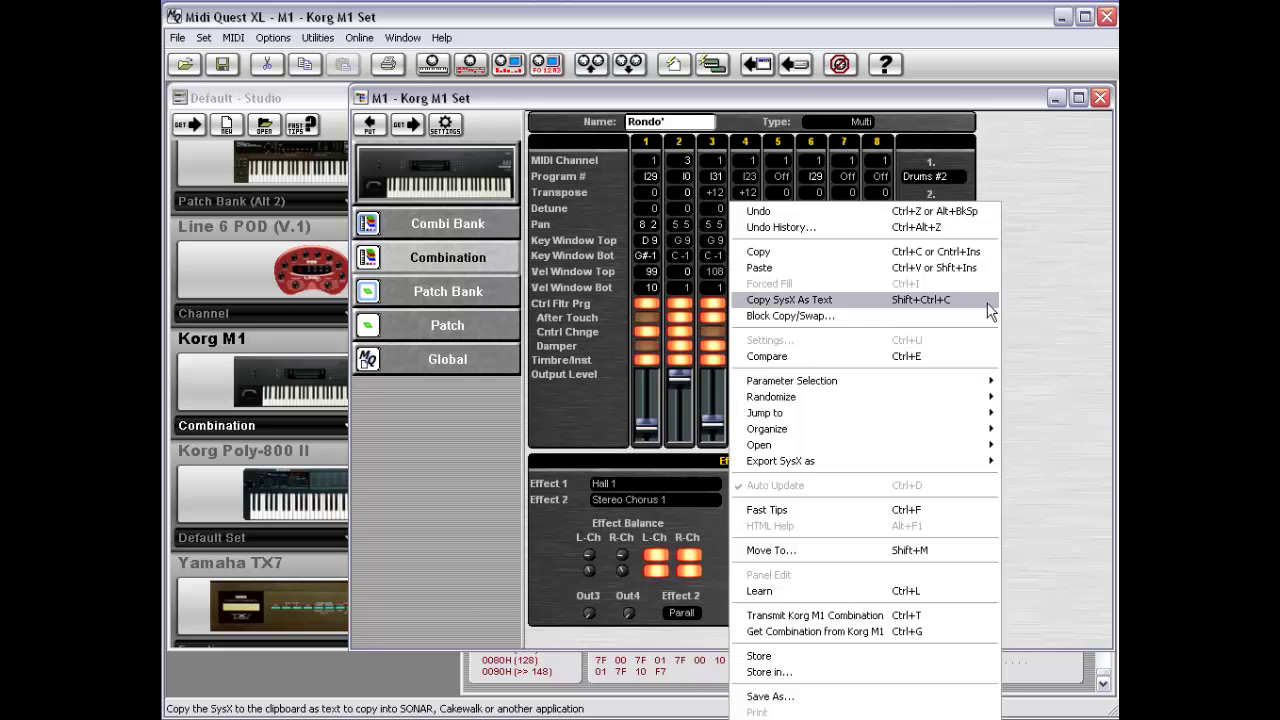
{"action": "left_click", "coordinate": [926, 317]}
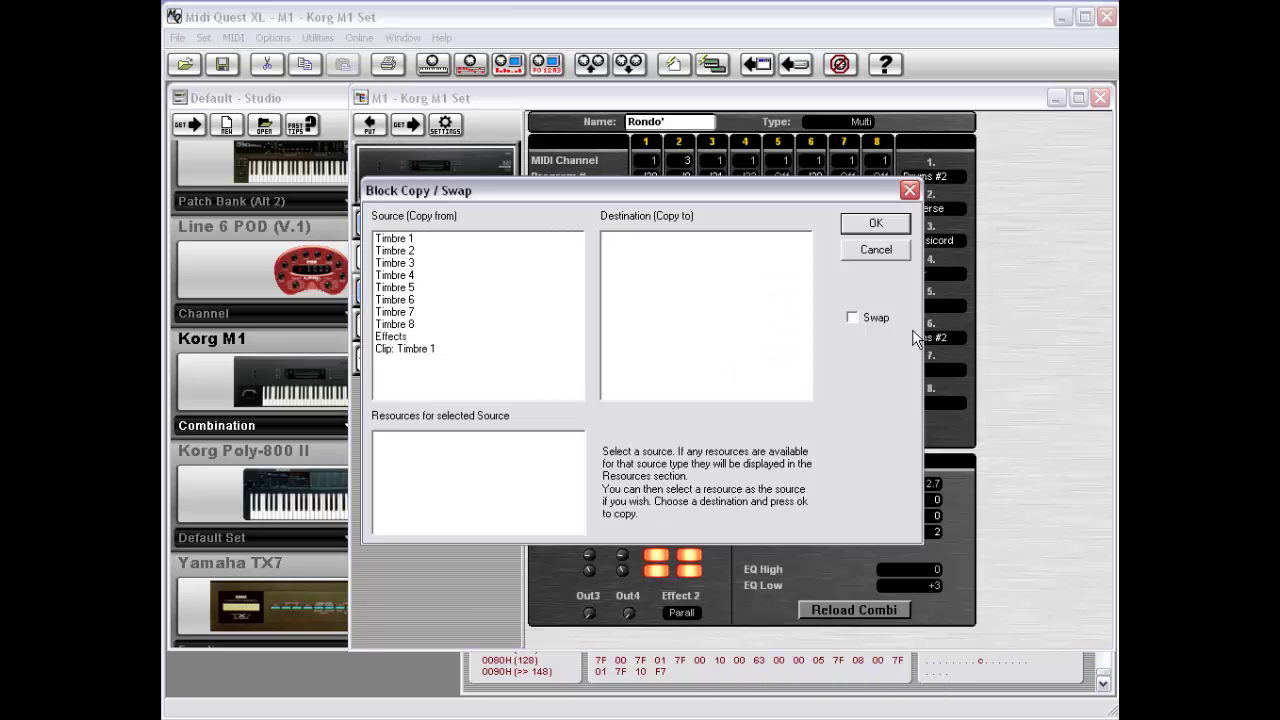
{"action": "left_click", "coordinate": [419, 254]}
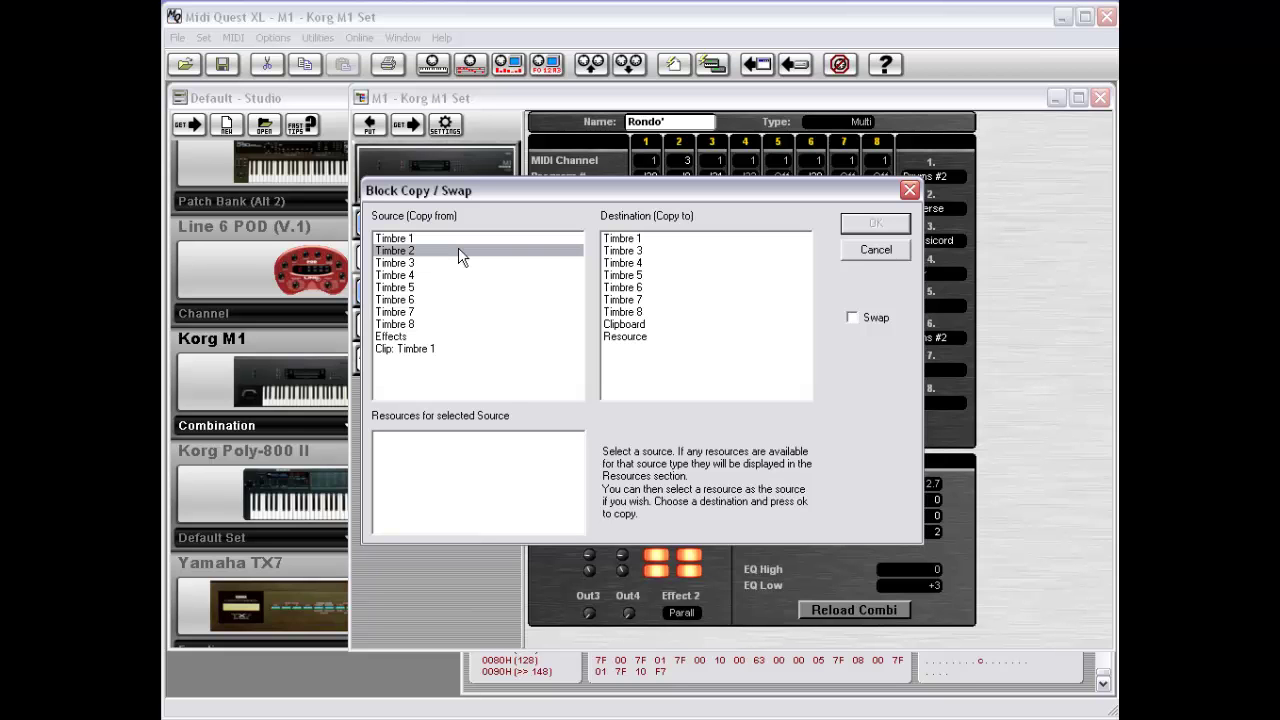
{"action": "left_click_drag", "start_coordinate": [652, 192], "coordinate": [391, 136]}
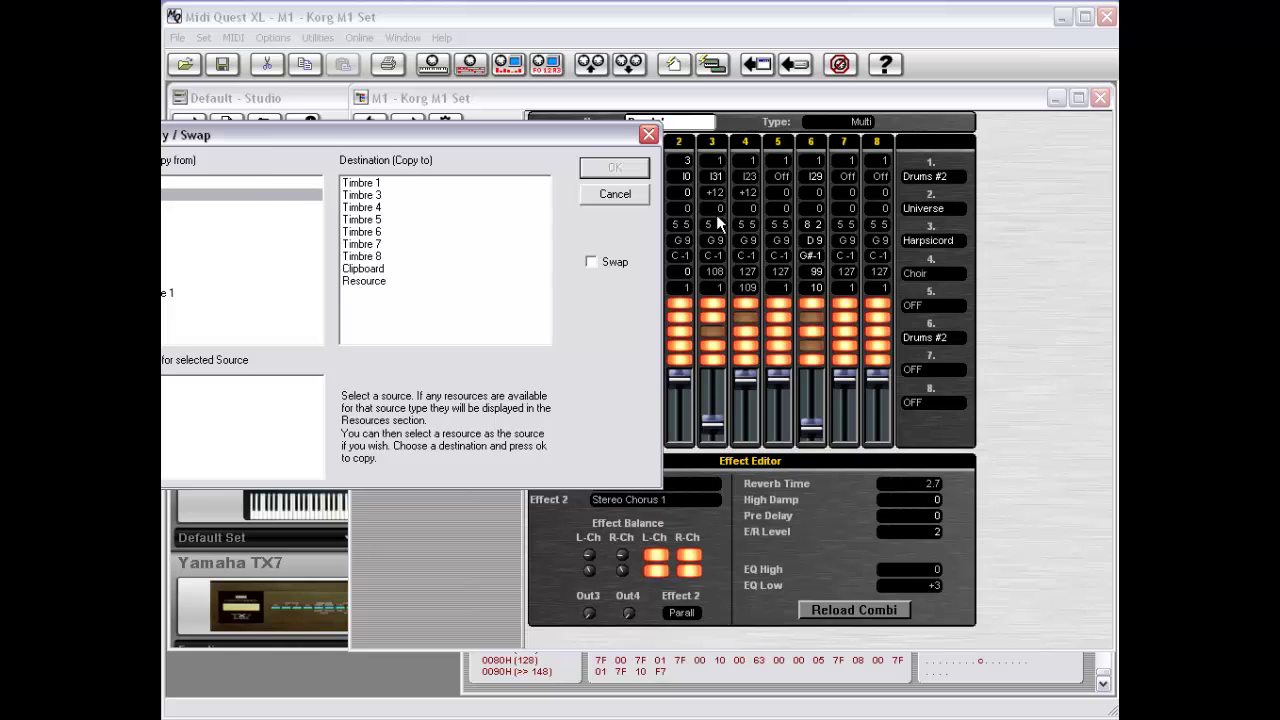
{"action": "left_click_drag", "start_coordinate": [552, 140], "coordinate": [805, 139]}
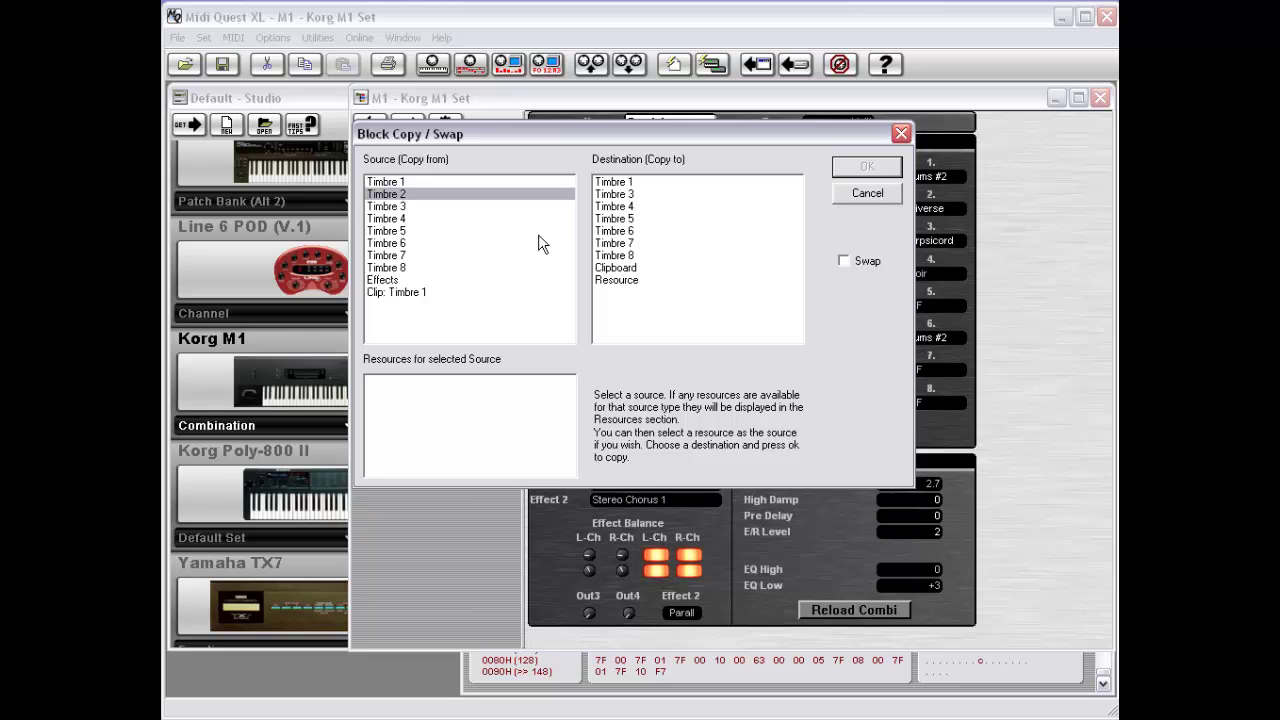
{"action": "left_click", "coordinate": [630, 282]}
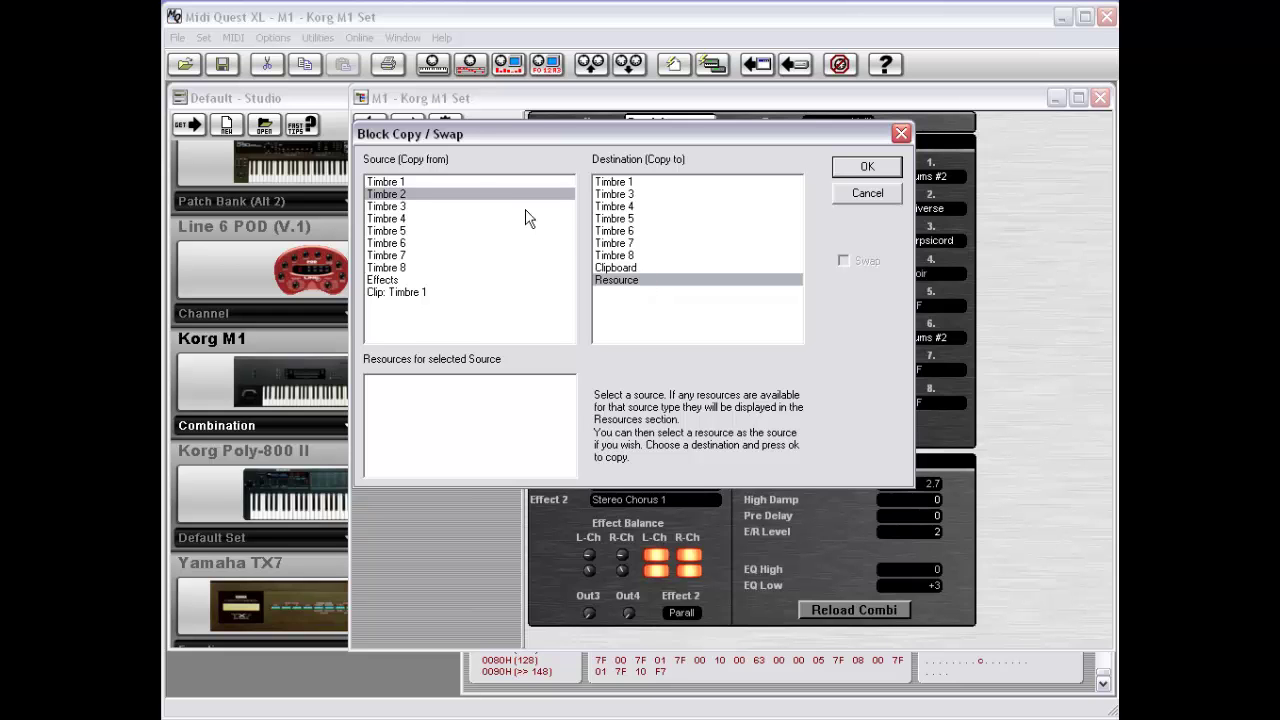
{"action": "left_click", "coordinate": [418, 185]}
{"action": "left_click", "coordinate": [416, 194]}
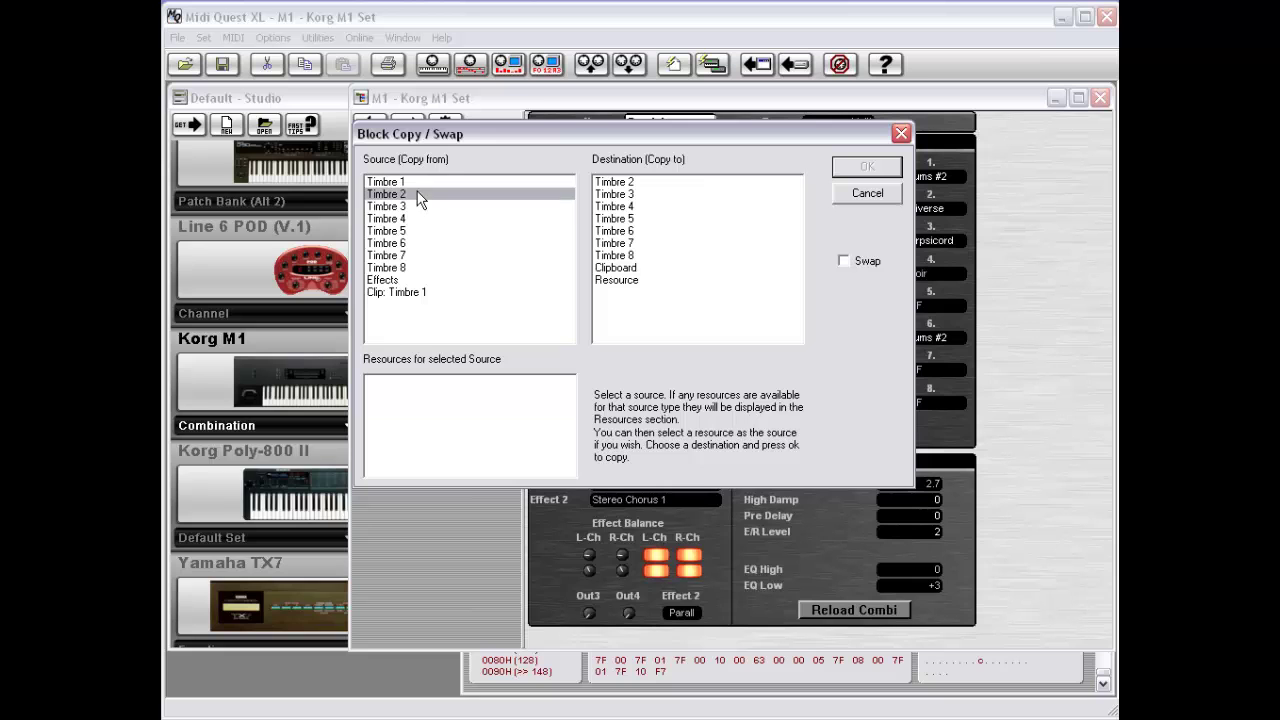
{"action": "left_click", "coordinate": [417, 206]}
{"action": "left_click", "coordinate": [418, 218]}
{"action": "left_click", "coordinate": [420, 231]}
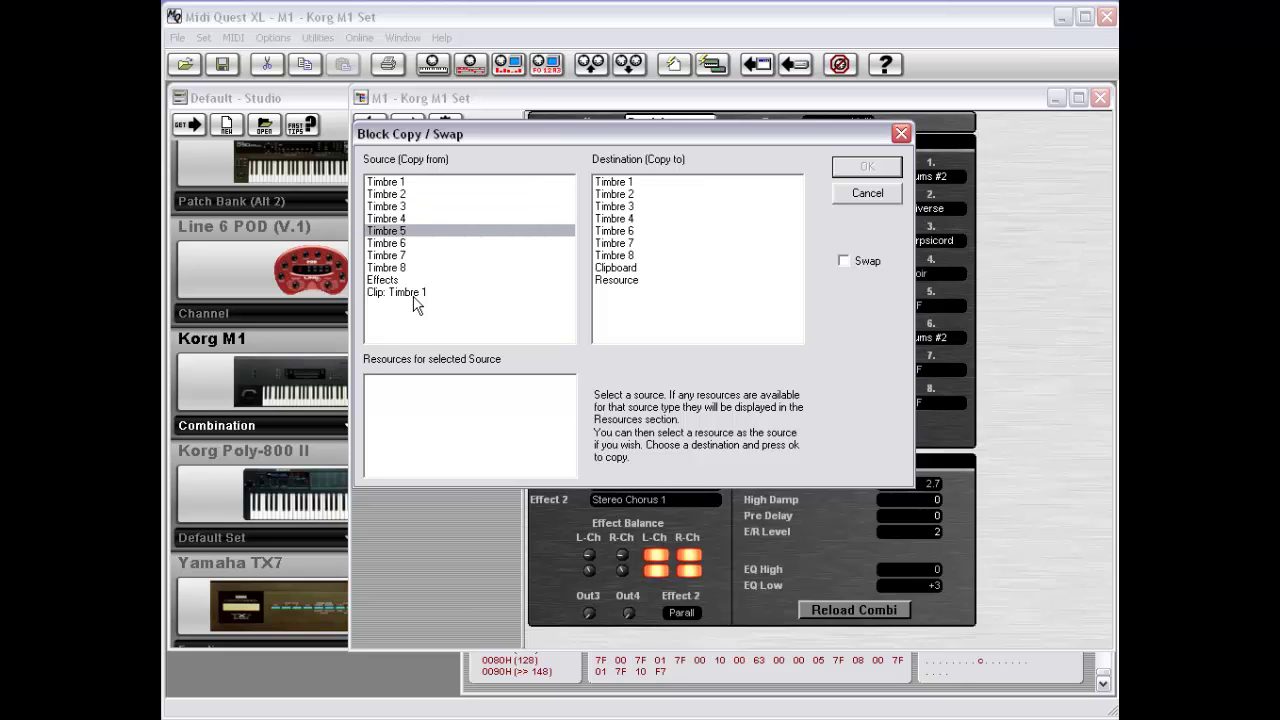
{"action": "left_click", "coordinate": [411, 291]}
{"action": "left_click", "coordinate": [413, 279]}
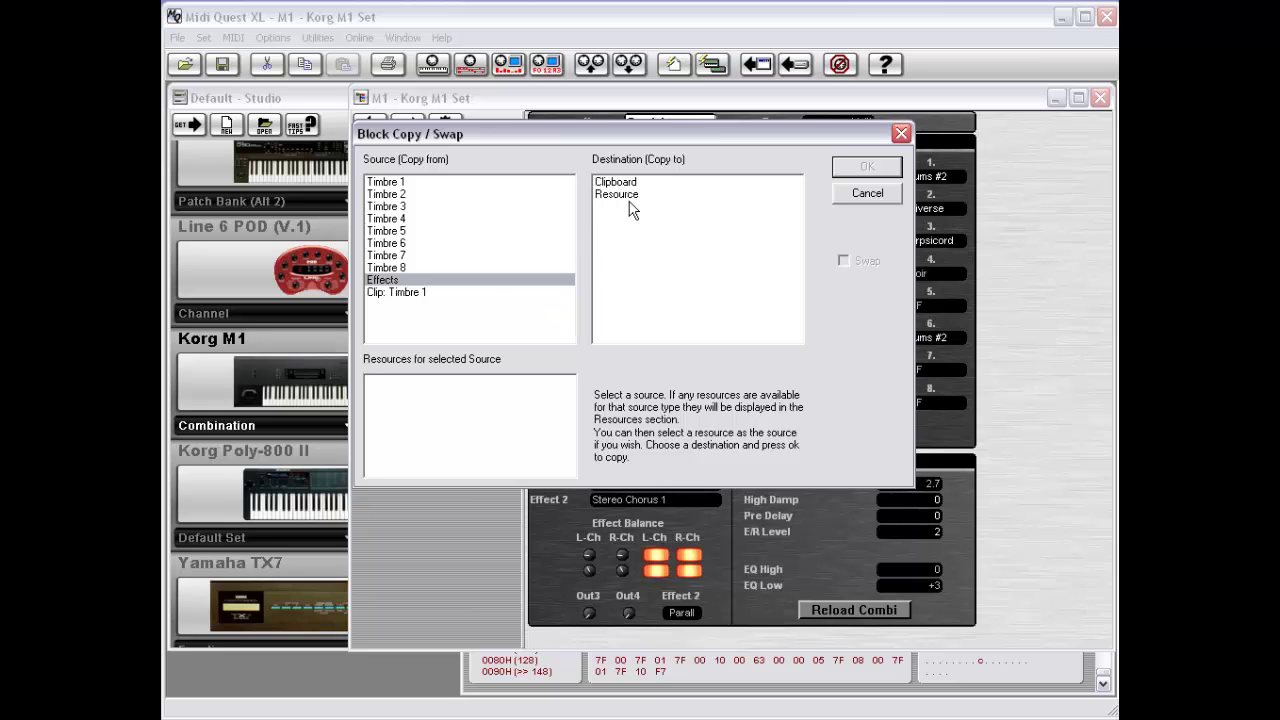
{"action": "left_click", "coordinate": [408, 218]}
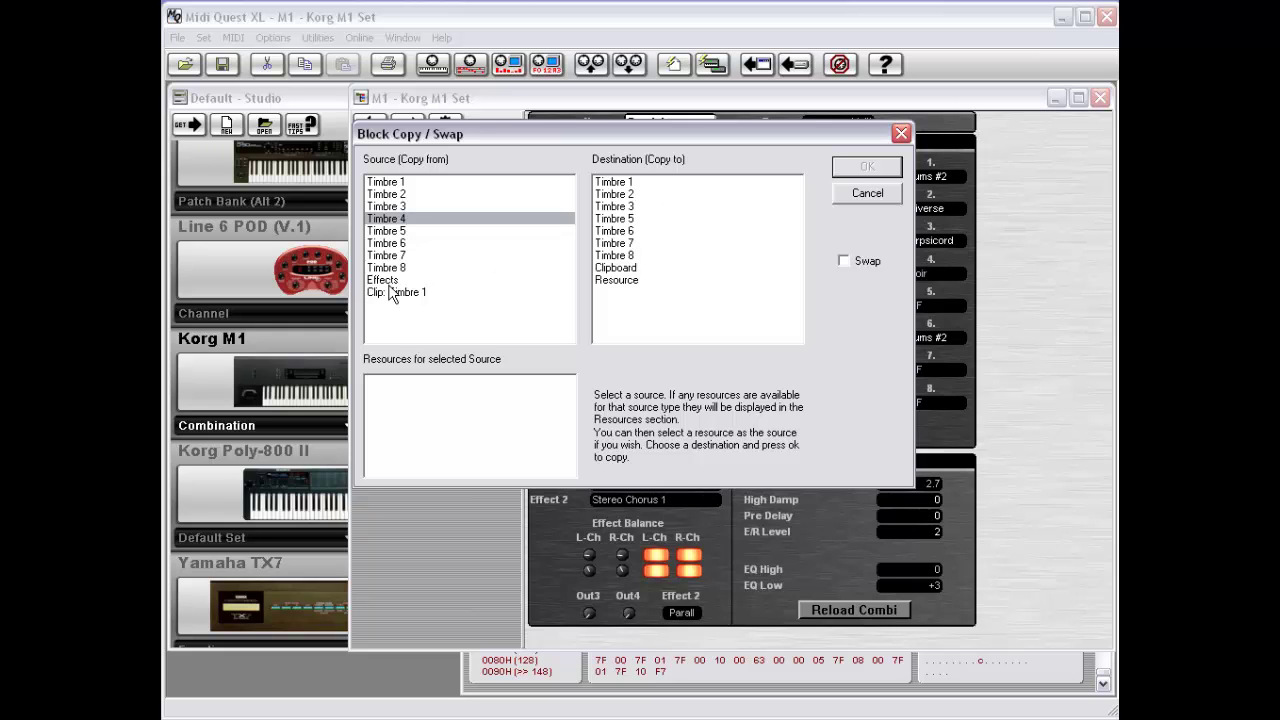
Block copy timbre 3 of the Rondo' combination to a new resource named "My Favorite"
{"action": "left_click", "coordinate": [407, 206]}
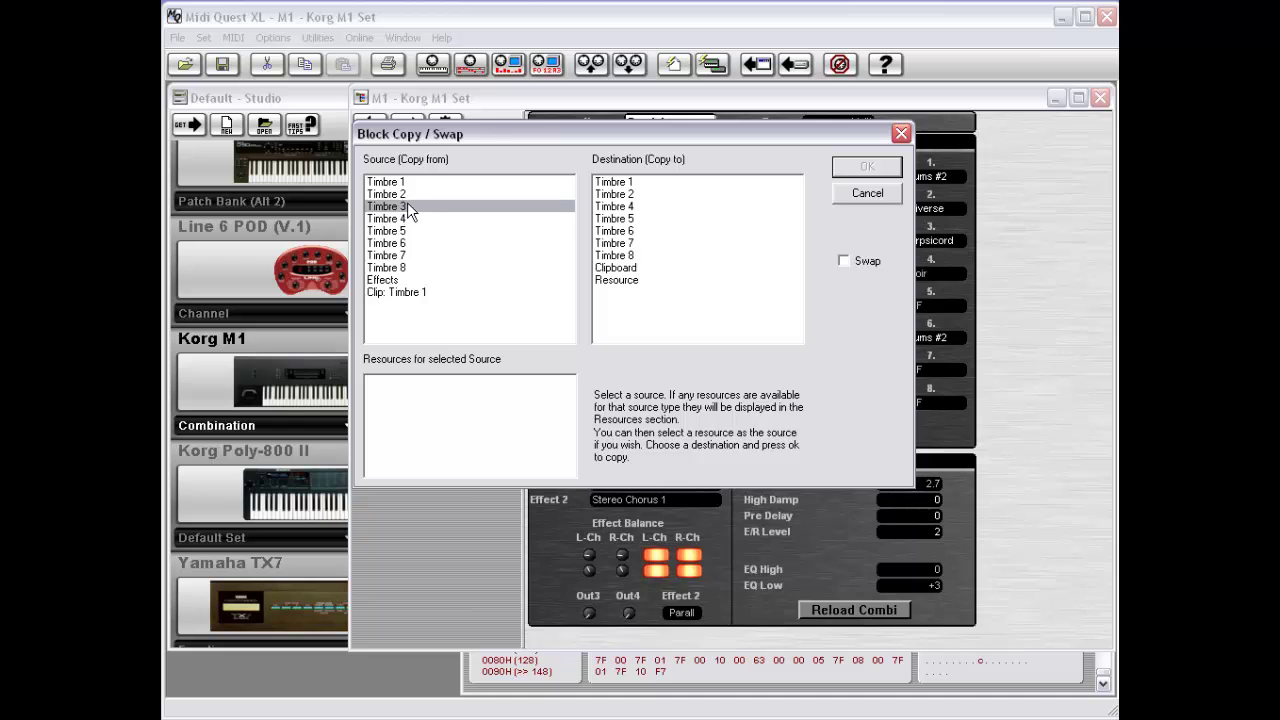
{"action": "left_click_drag", "start_coordinate": [487, 130], "coordinate": [453, 215]}
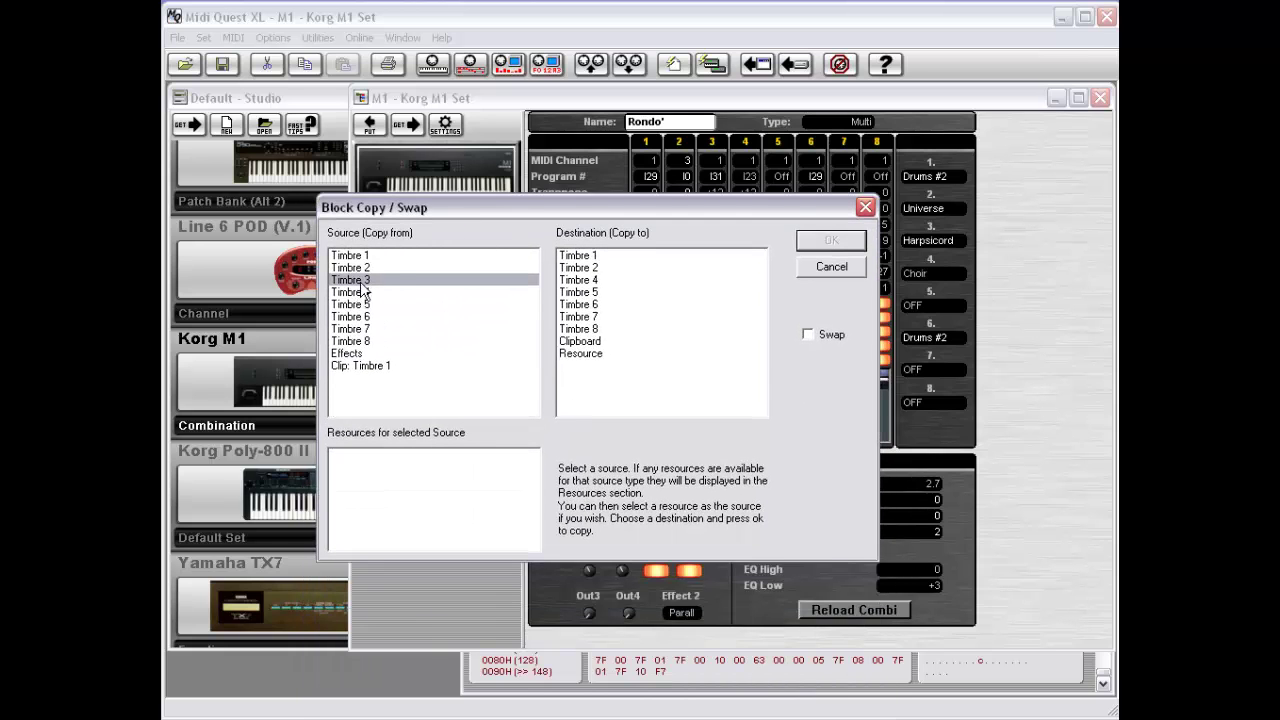
{"action": "left_click", "coordinate": [598, 358]}
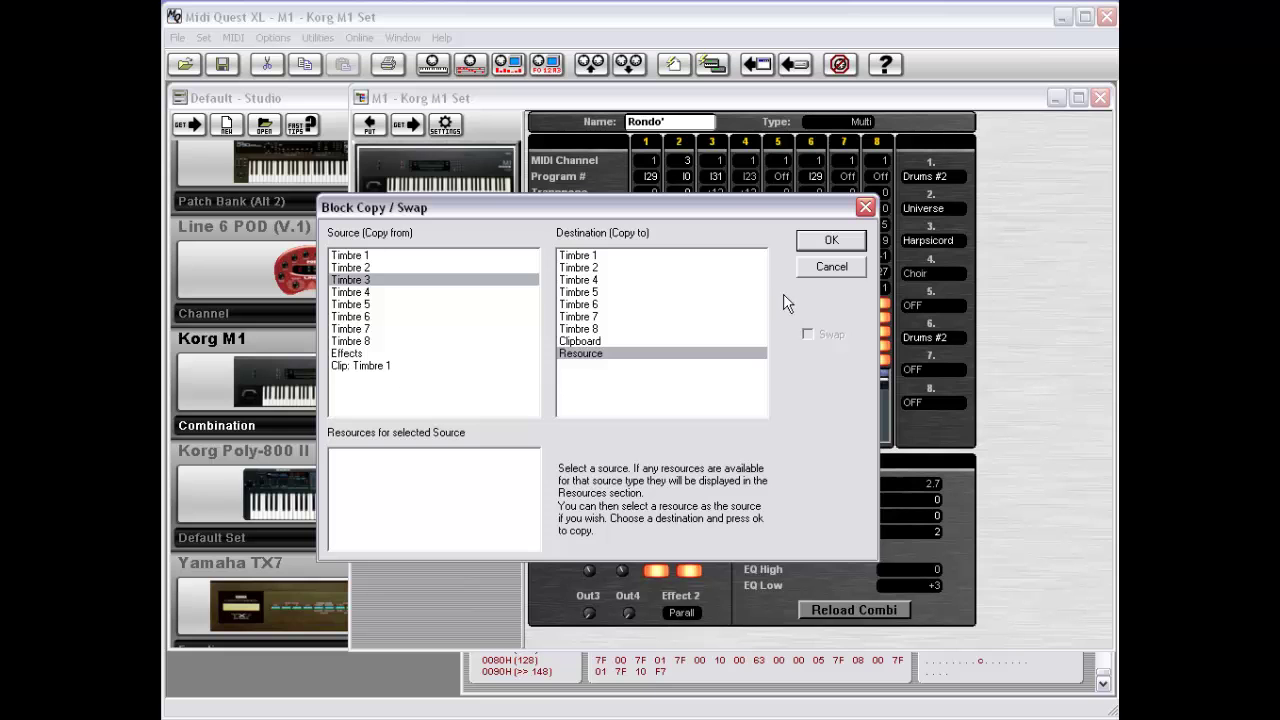
{"action": "left_click", "coordinate": [836, 242]}
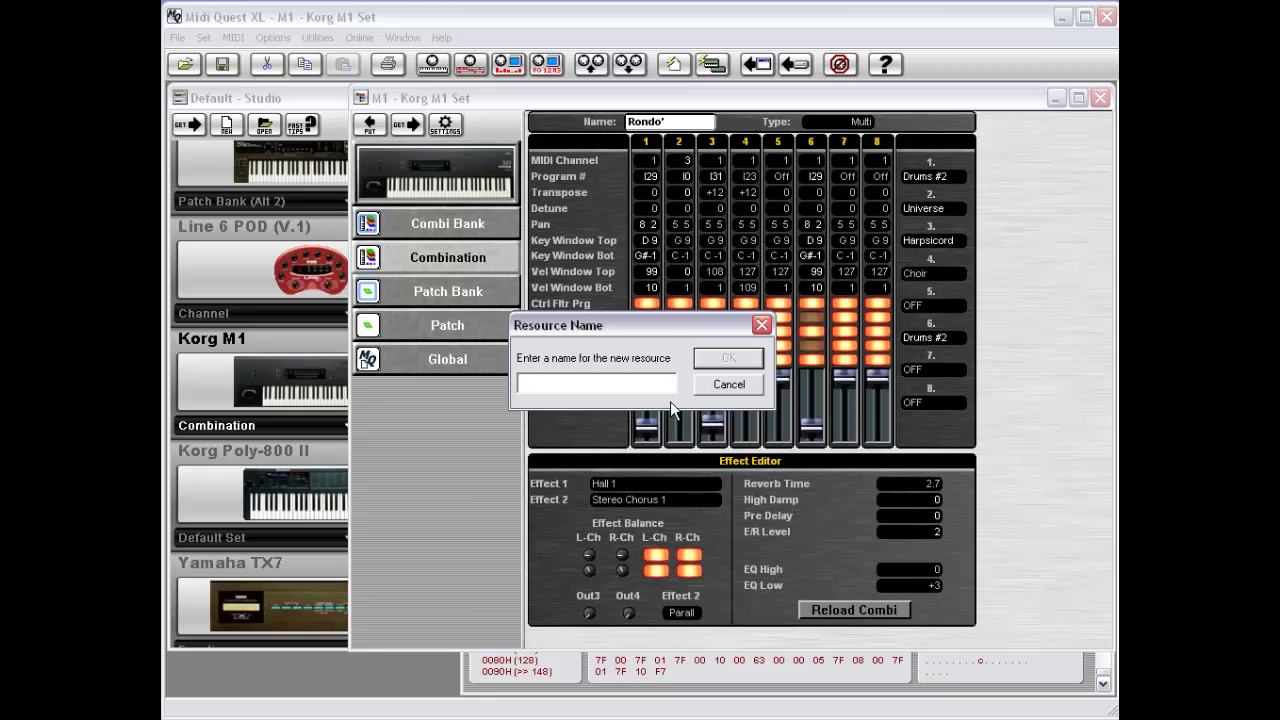
{"action": "type", "text": "My Favorite"}
{"action": "key", "text": "Return"}
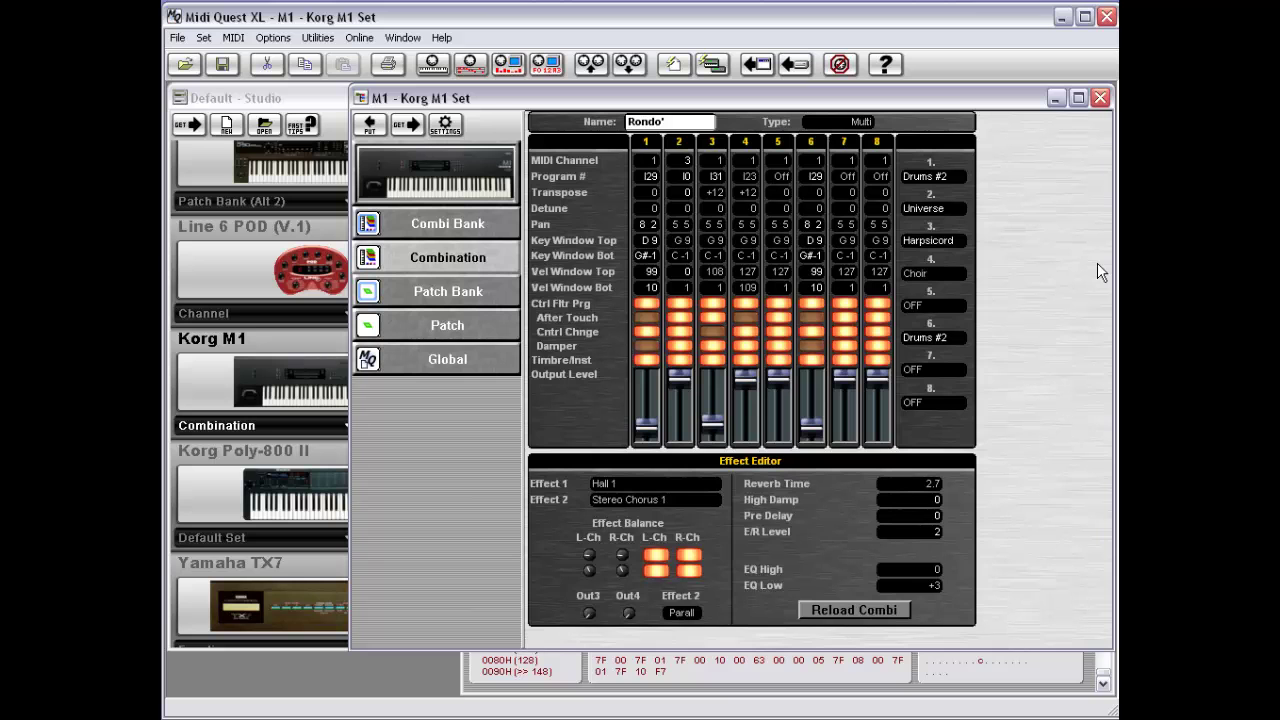
Open the Orchestra1 combination from the Combi Bank, discarding the edits to Rondo'
{"action": "left_click", "coordinate": [486, 224]}
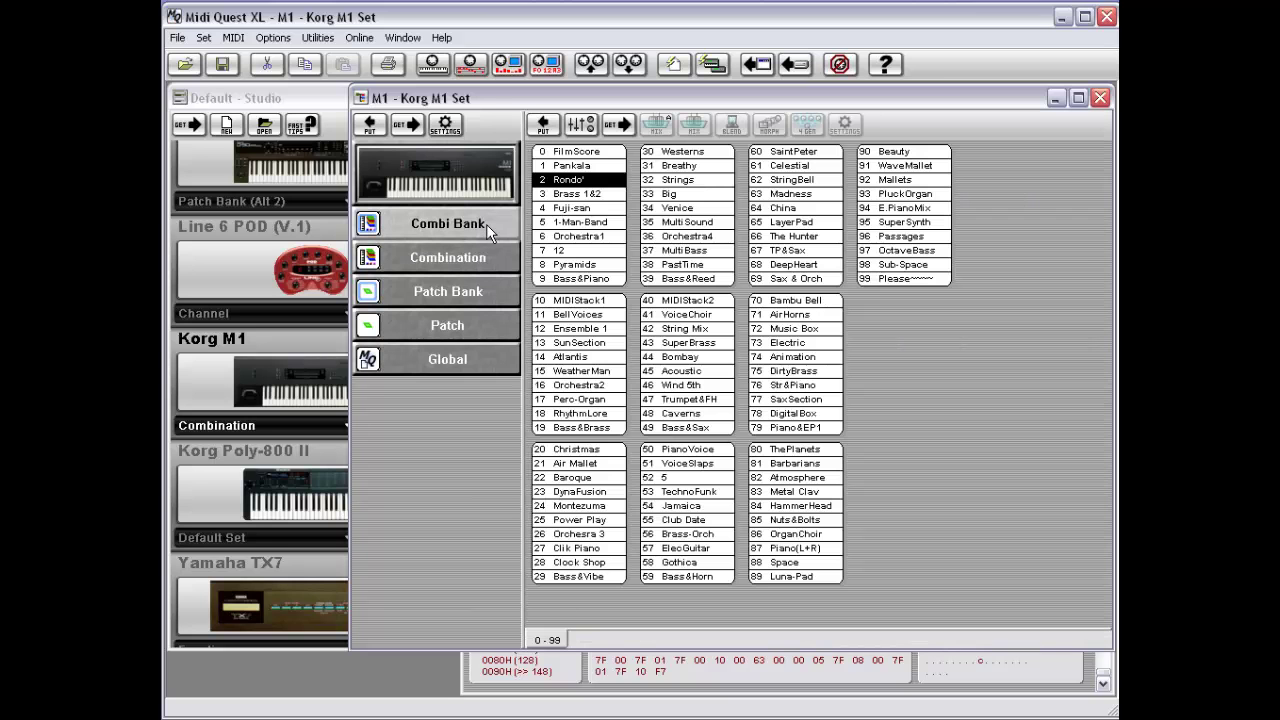
{"action": "left_click", "coordinate": [600, 237]}
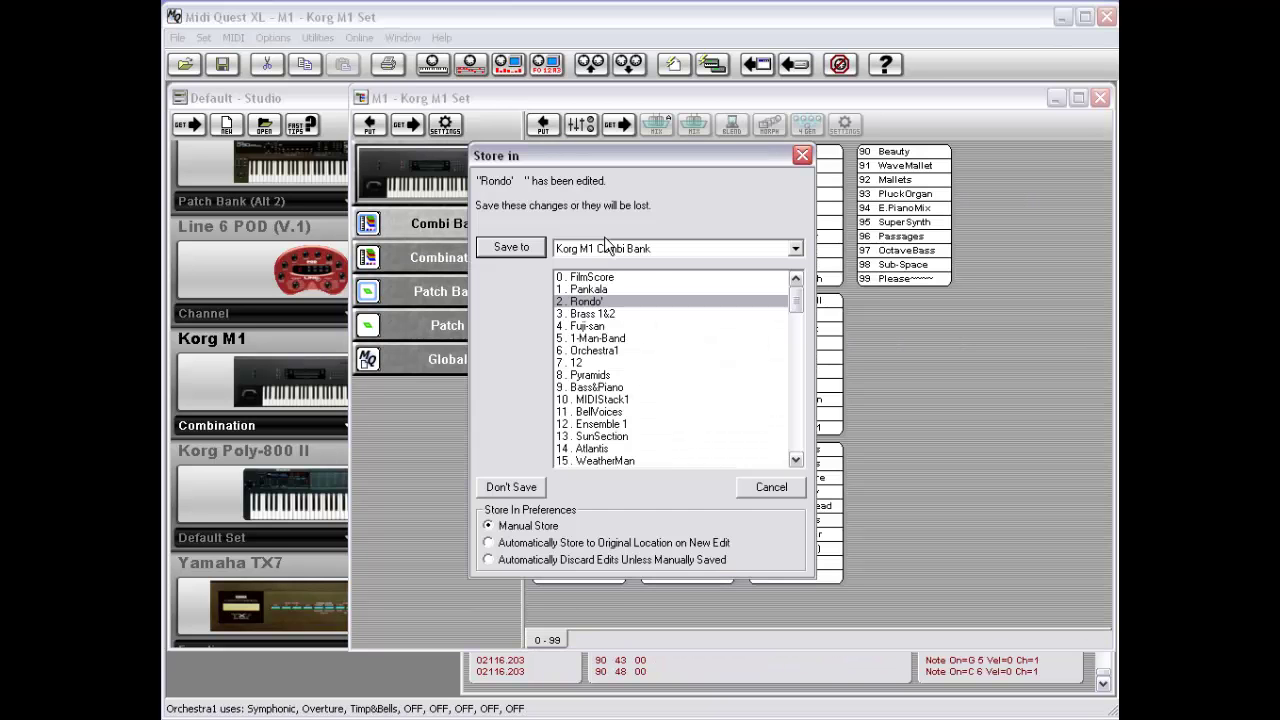
{"action": "left_click", "coordinate": [515, 487]}
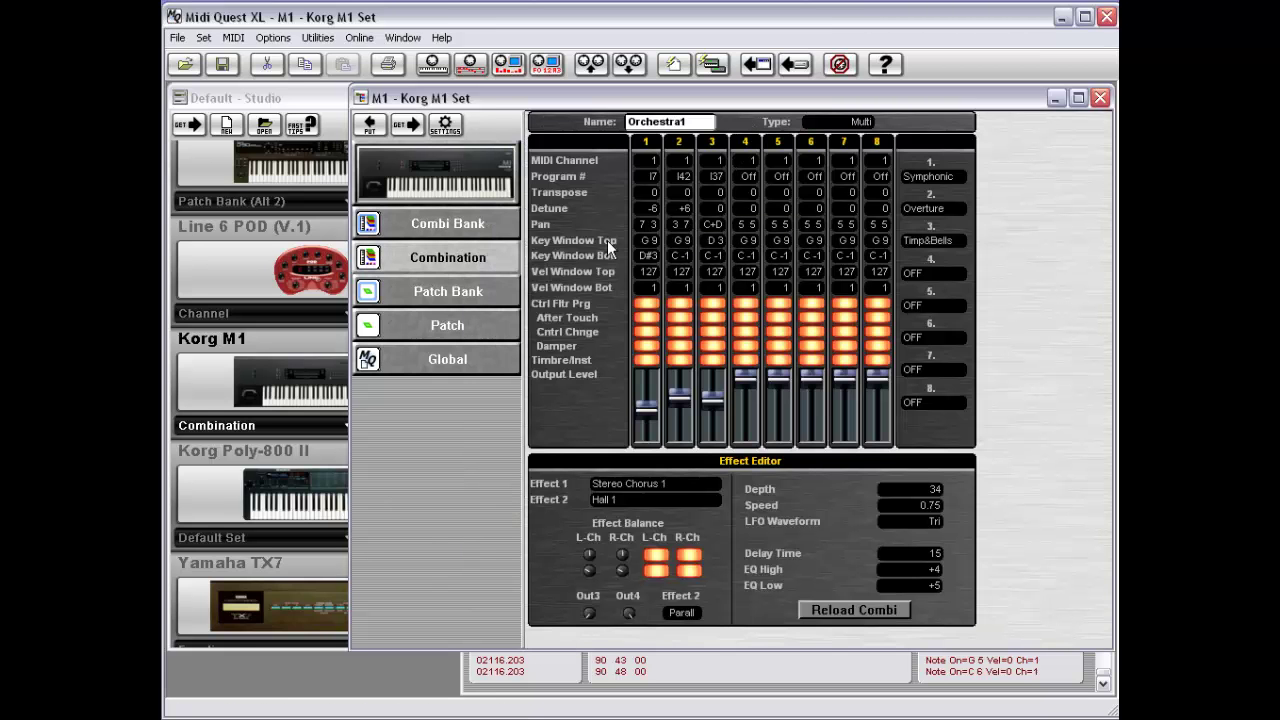
Block copy the "My Favorite" timbre resource into timbre 8 of the Orchestra1 combination
{"action": "right_click", "coordinate": [1027, 240]}
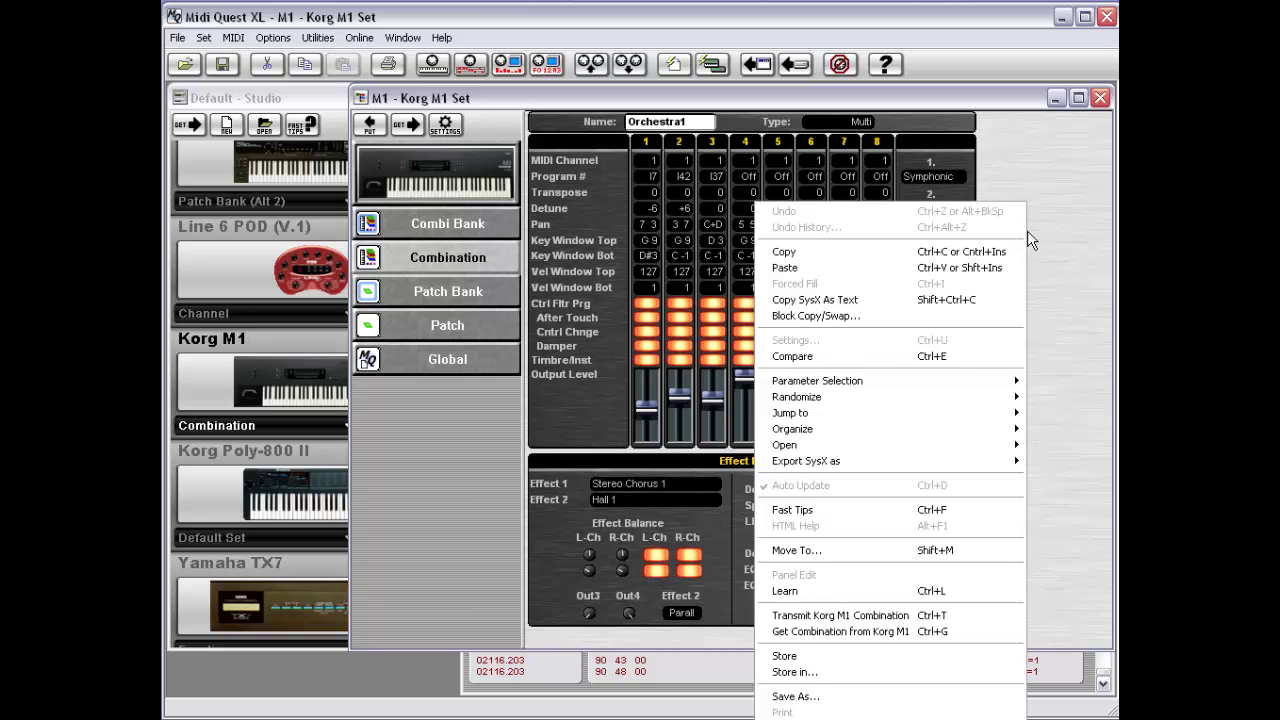
{"action": "left_click", "coordinate": [942, 315]}
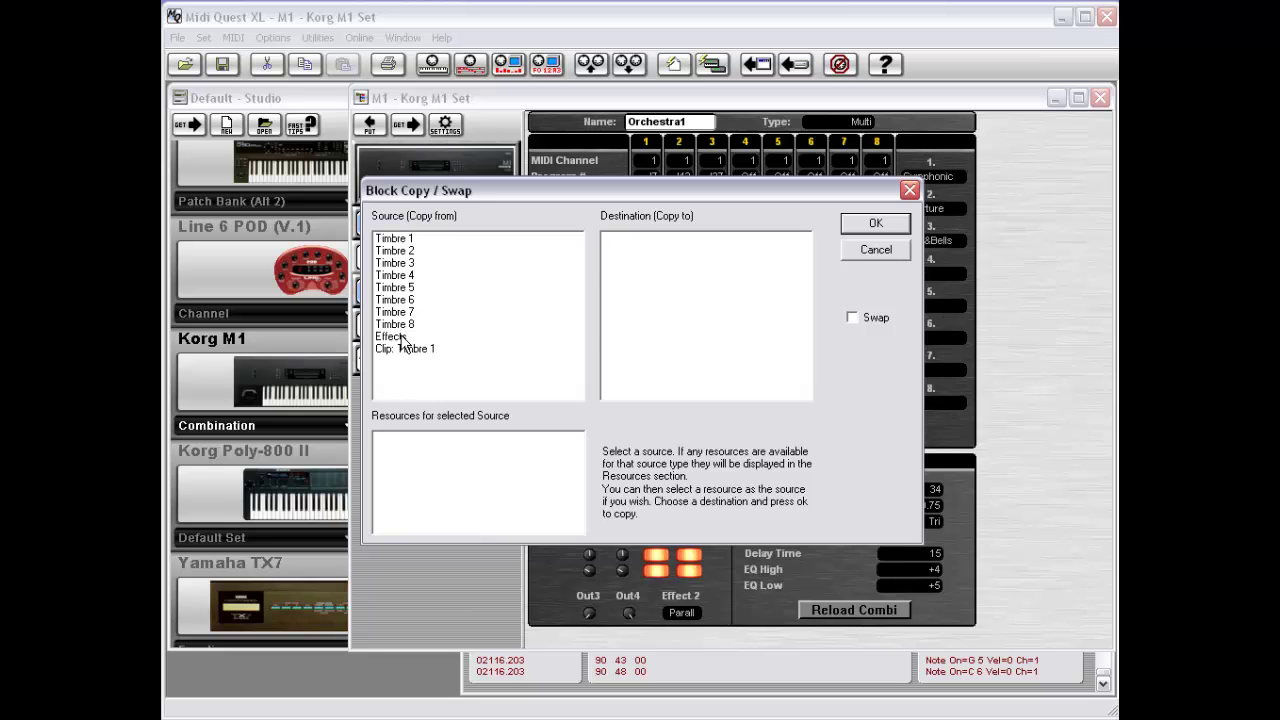
{"action": "left_click", "coordinate": [412, 263]}
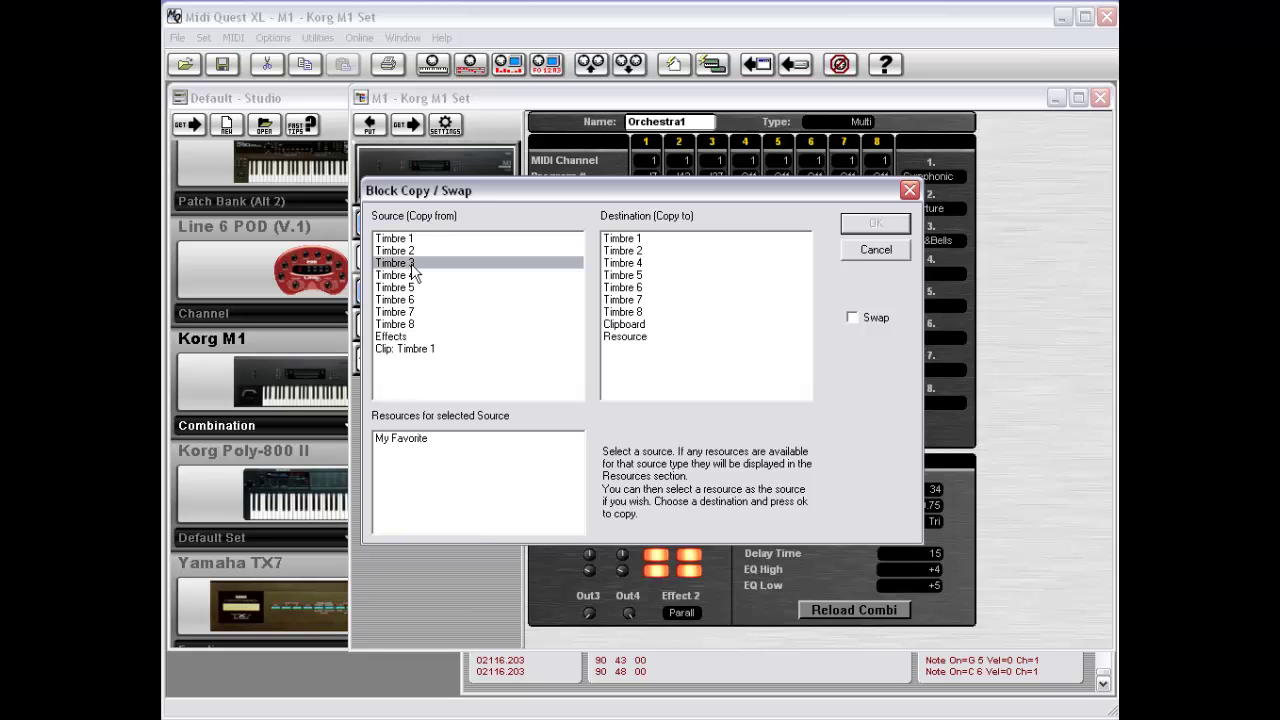
{"action": "left_click", "coordinate": [422, 447]}
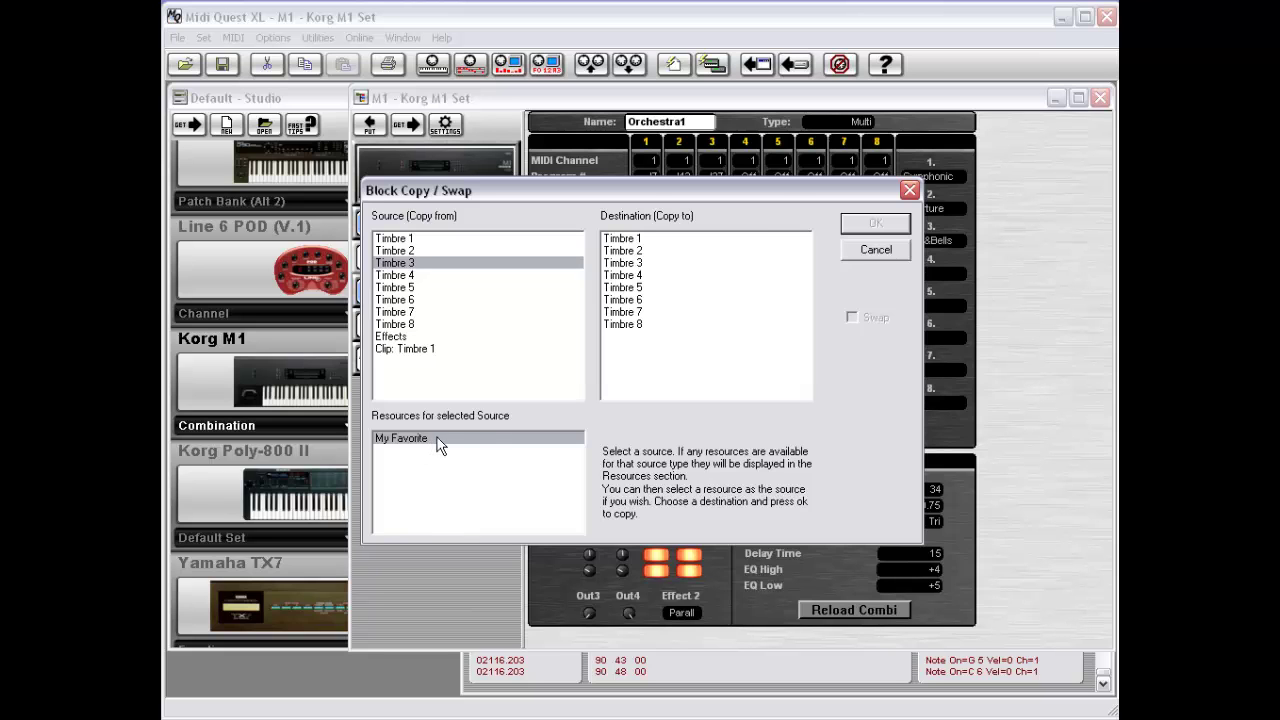
{"action": "left_click", "coordinate": [654, 326]}
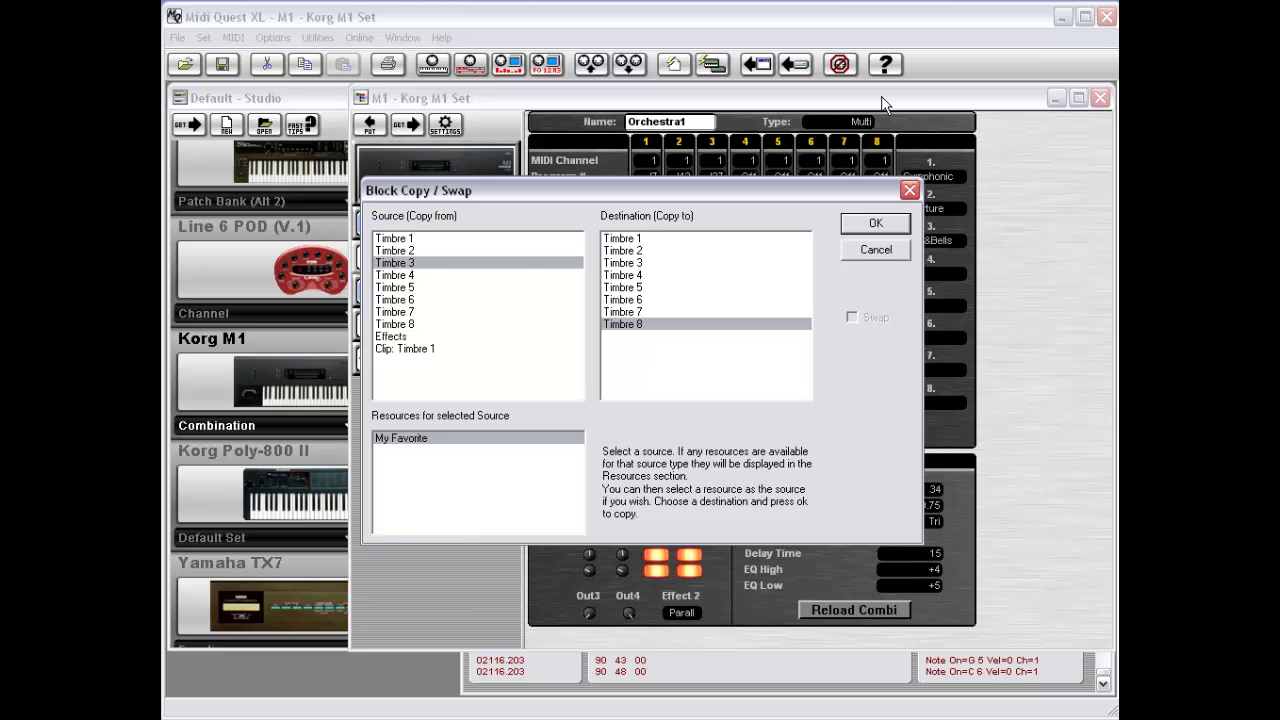
{"action": "left_click", "coordinate": [885, 222]}
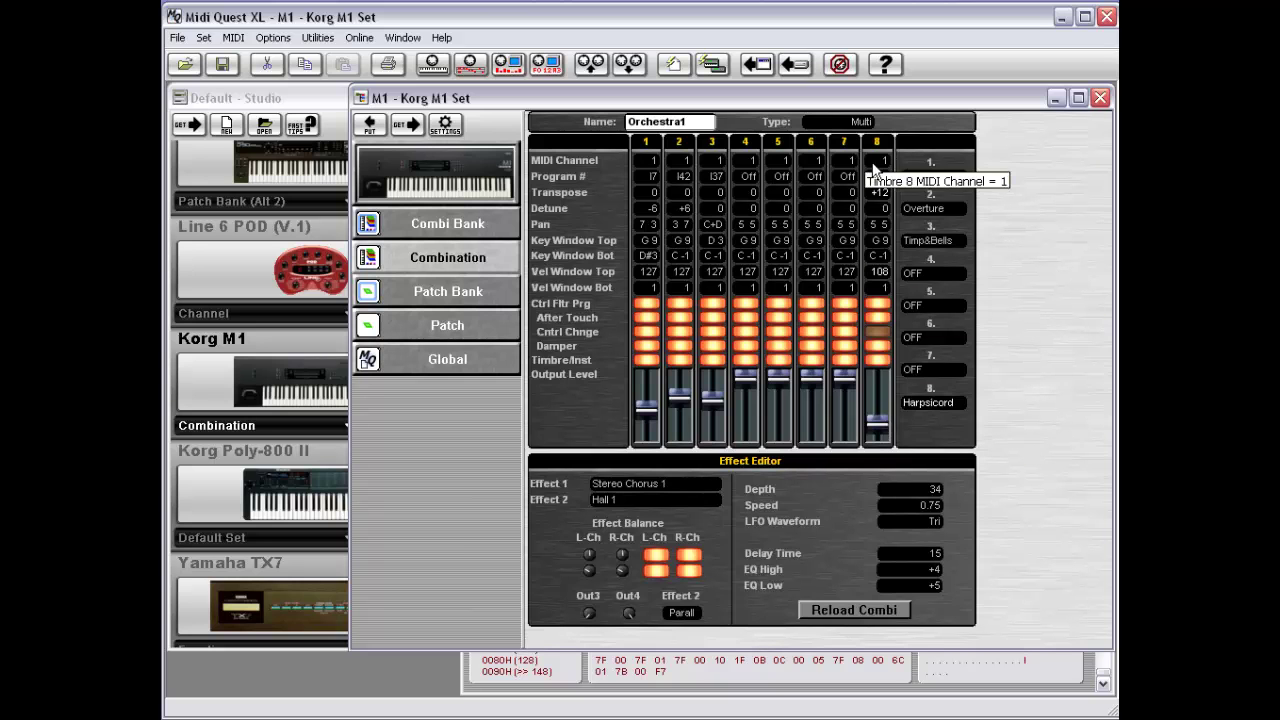
View the settings of the set's Combination entry and close them without changes
{"action": "right_click", "coordinate": [992, 240]}
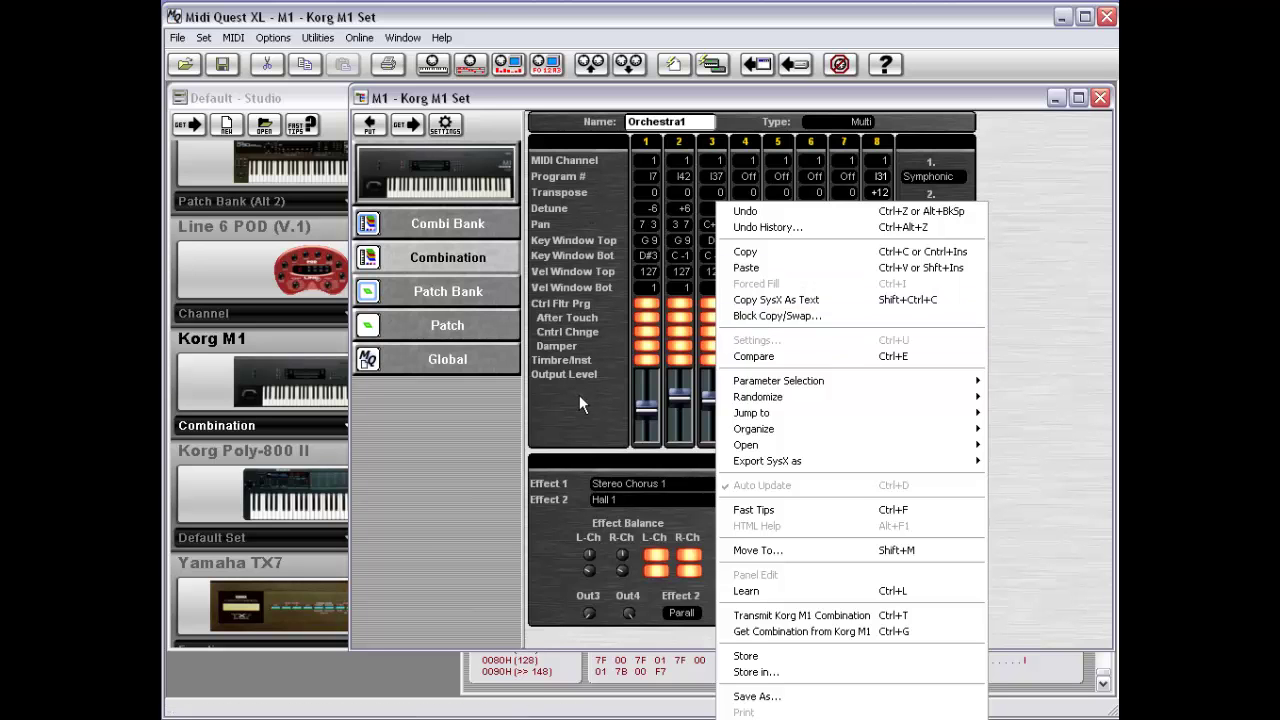
{"action": "left_click", "coordinate": [443, 254]}
{"action": "right_click", "coordinate": [443, 254]}
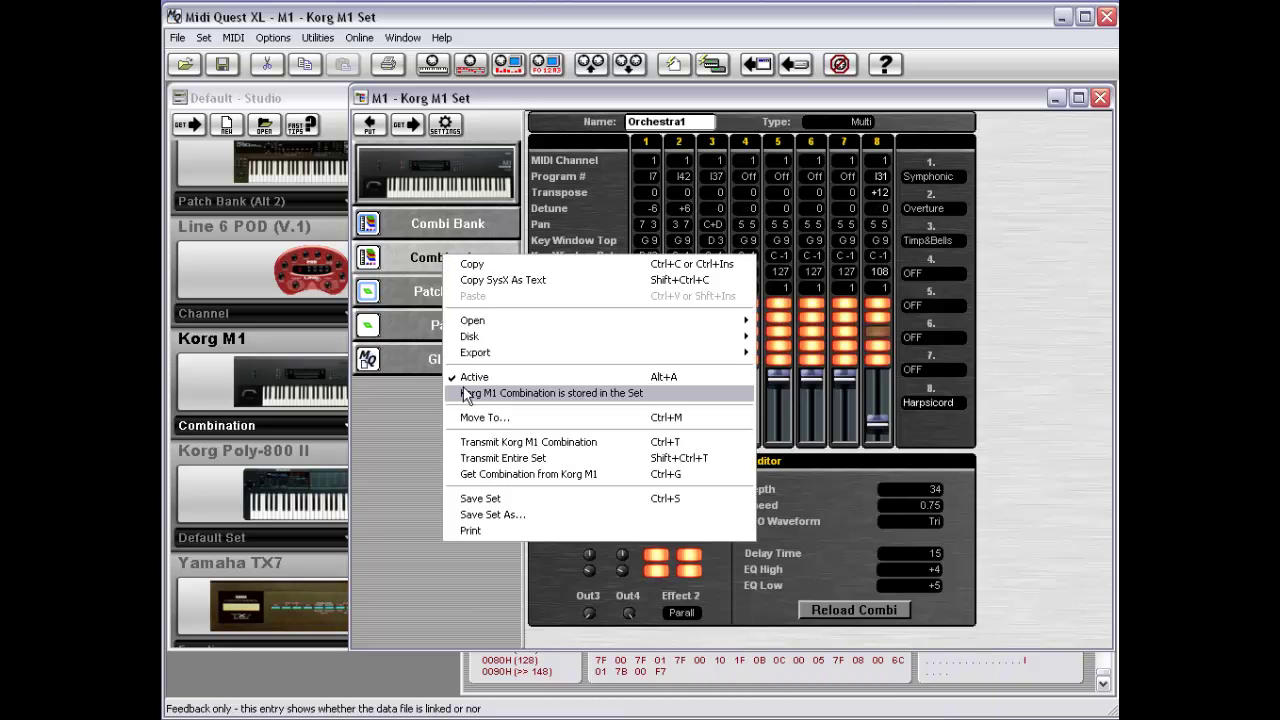
{"action": "mouse_move", "coordinate": [600, 322]}
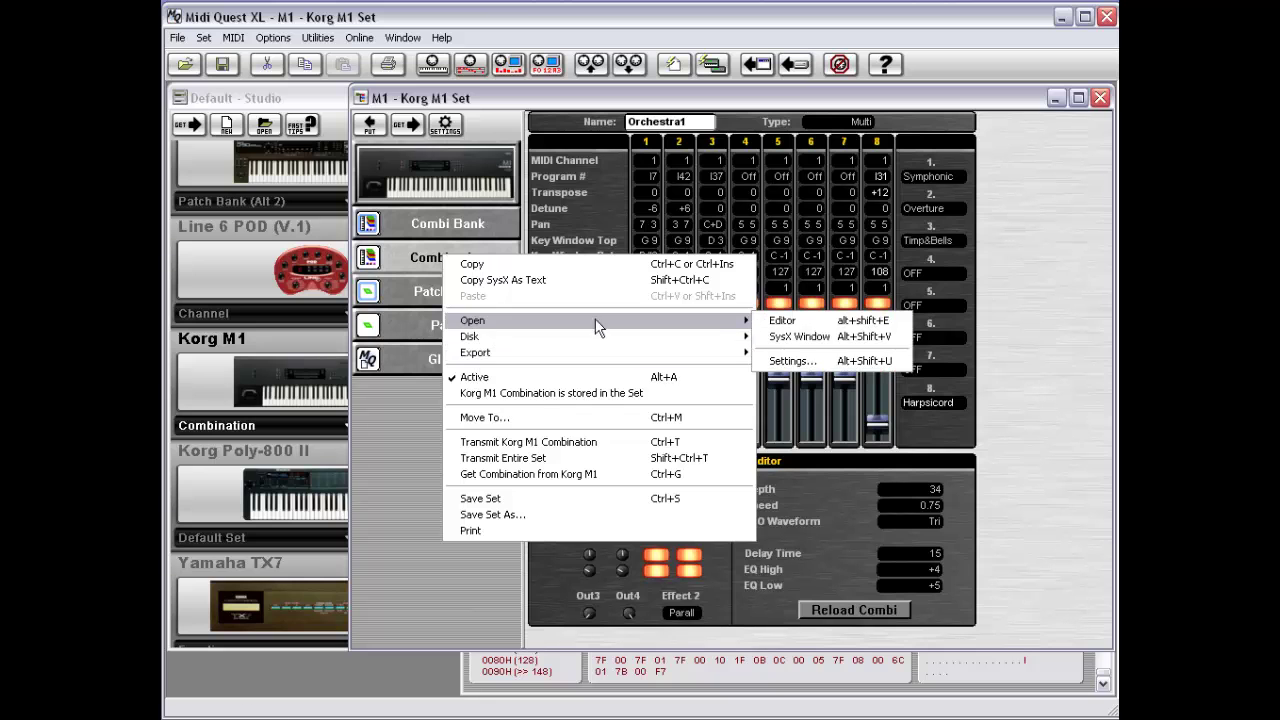
{"action": "left_click", "coordinate": [790, 361]}
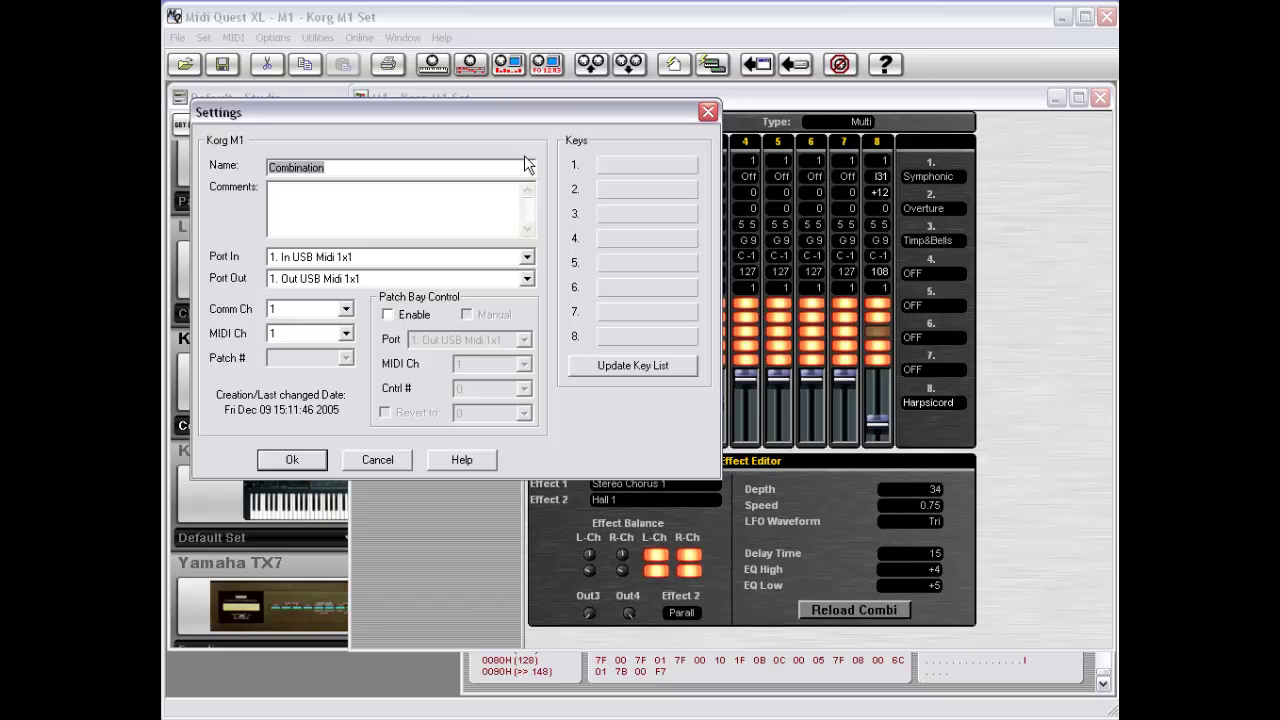
{"action": "left_click", "coordinate": [381, 464]}
Compare the edited Orchestra1 combination with its original version and return to the edited version
{"action": "right_click", "coordinate": [1002, 290]}
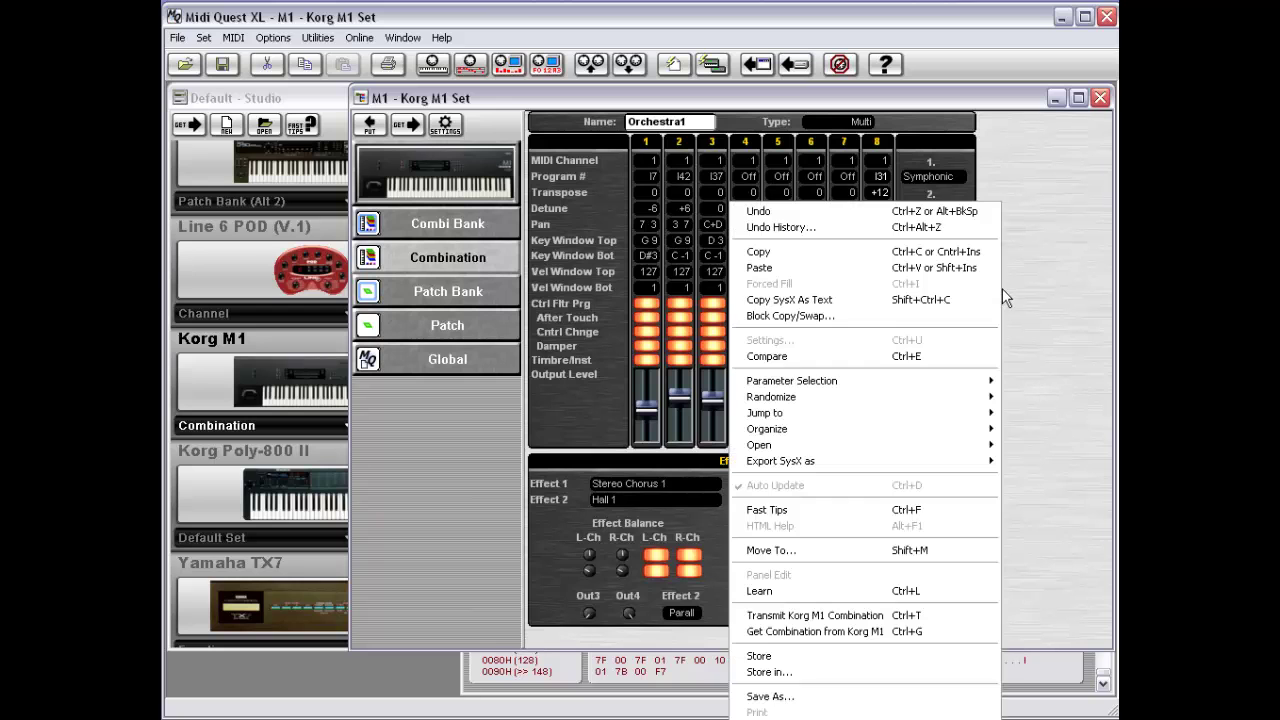
{"action": "left_click", "coordinate": [975, 360]}
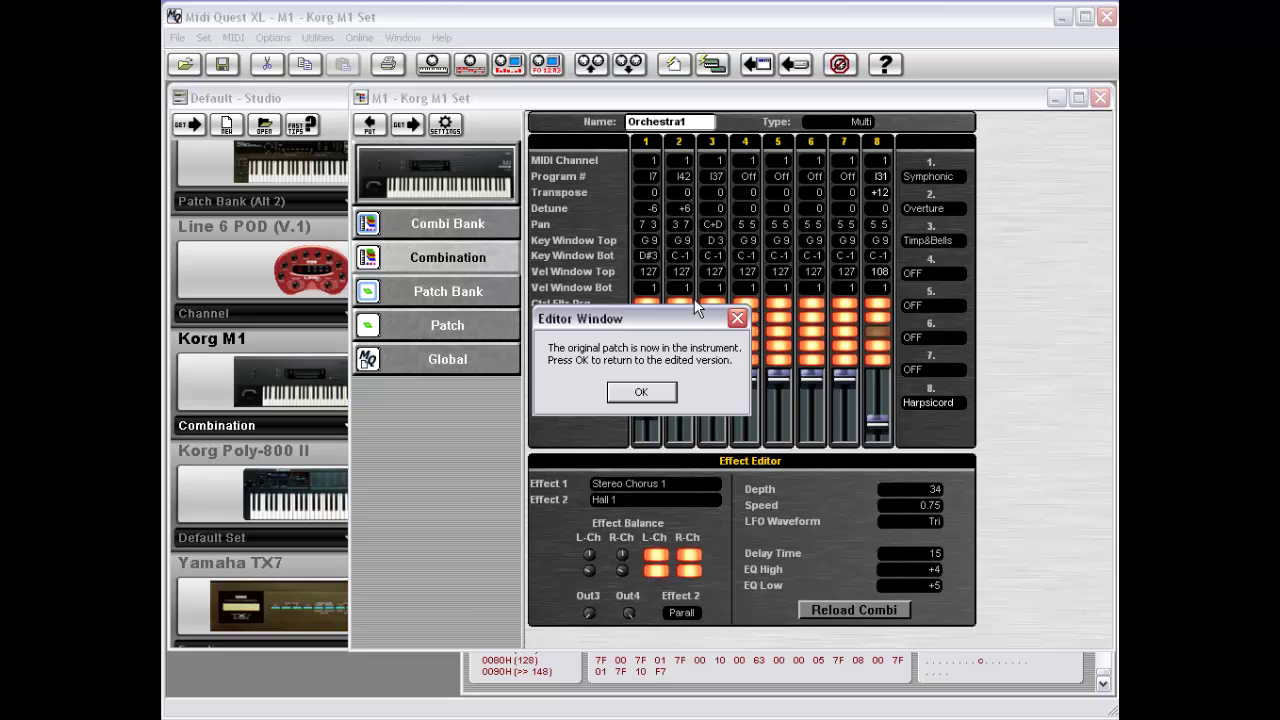
{"action": "left_click", "coordinate": [634, 395]}
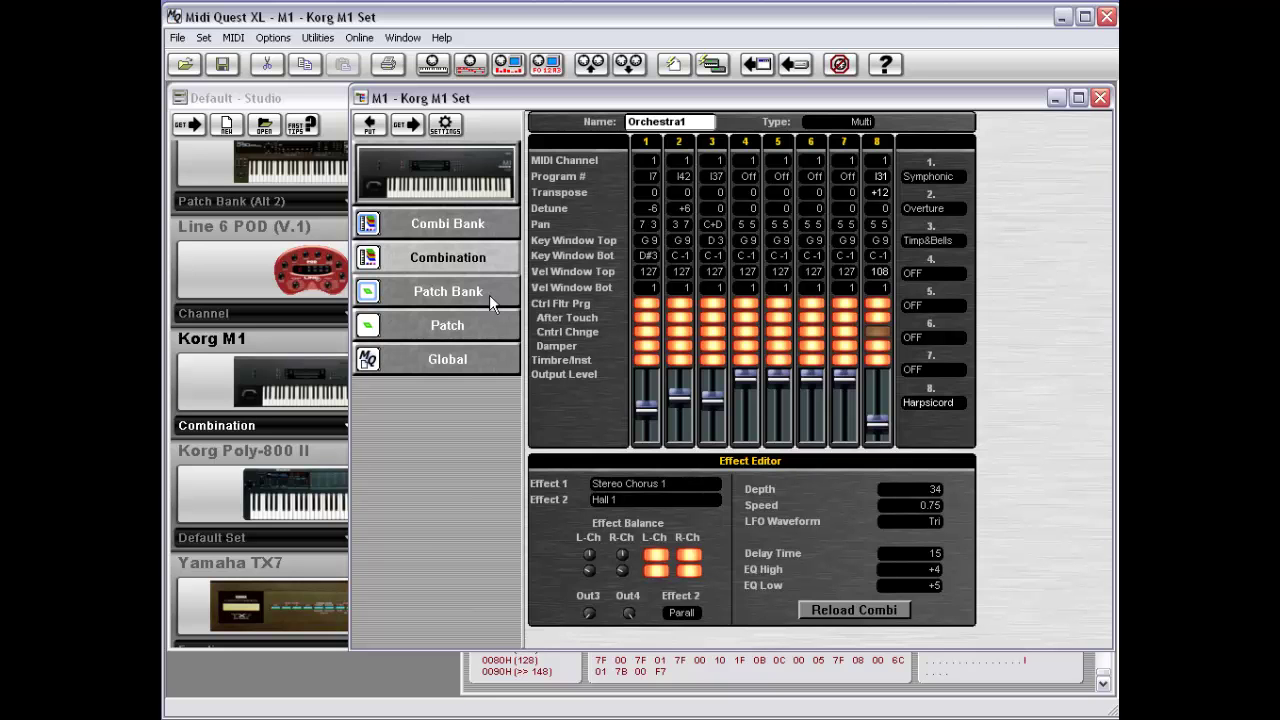
Open the set's Patch editor for the Angels patch
{"action": "right_click", "coordinate": [586, 290]}
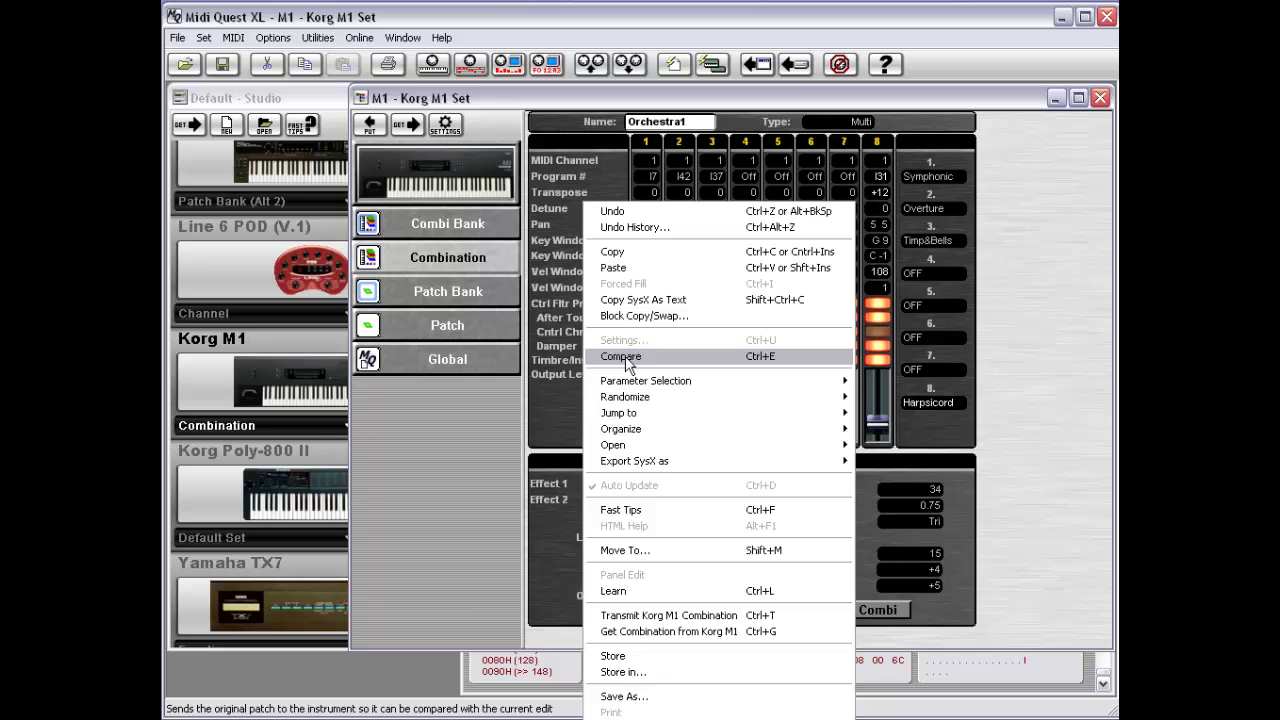
{"action": "left_click", "coordinate": [489, 320]}
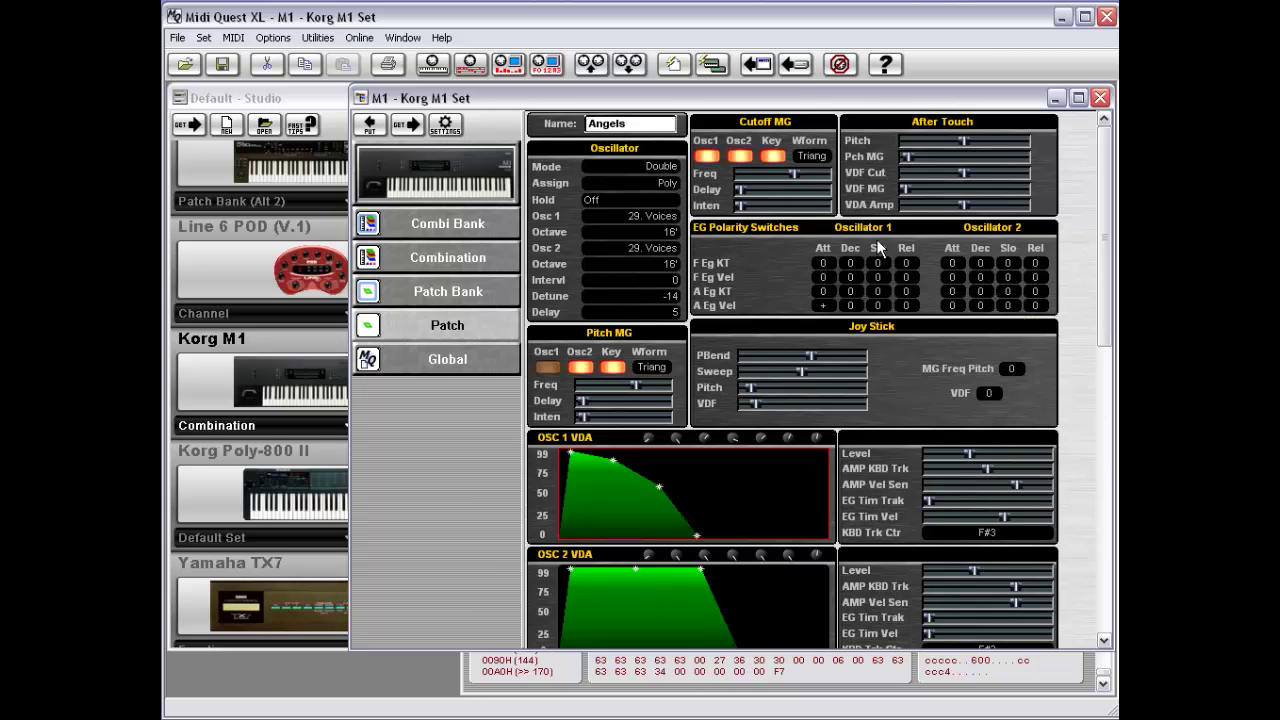
Open the Korg M1 combination editor and look over its parameter selection options
{"action": "left_click", "coordinate": [469, 260]}
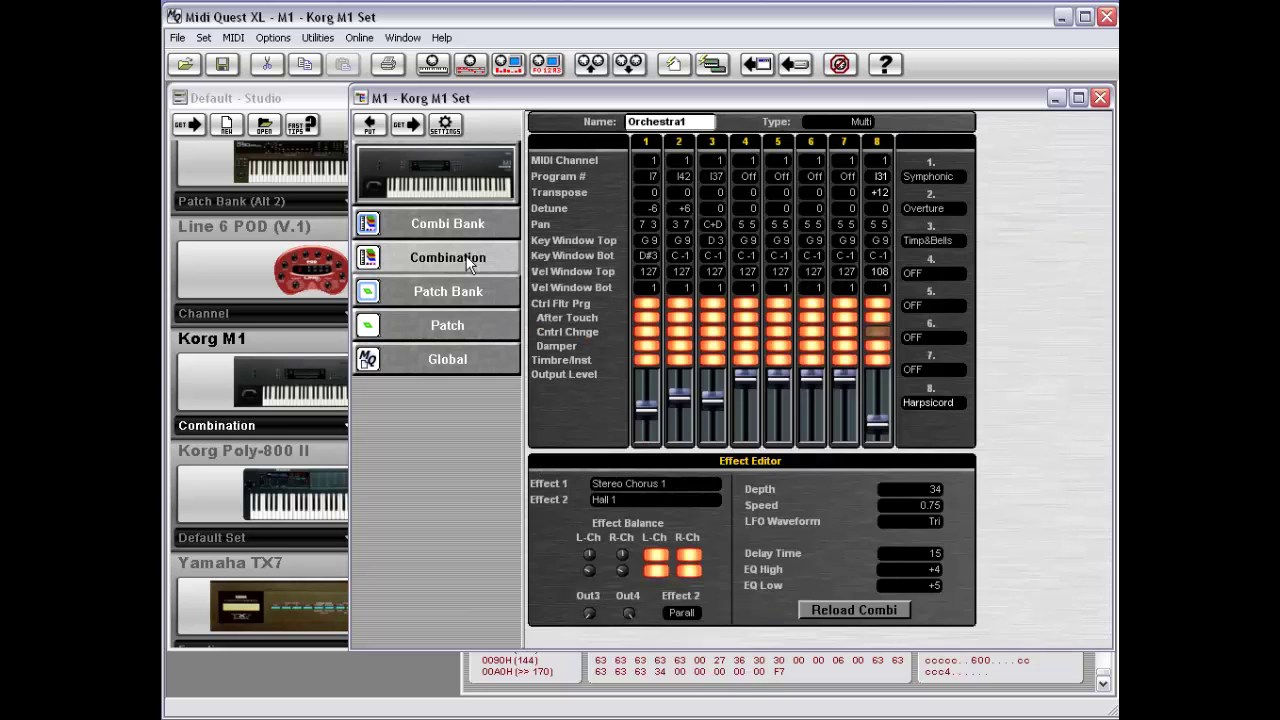
{"action": "right_click", "coordinate": [604, 277]}
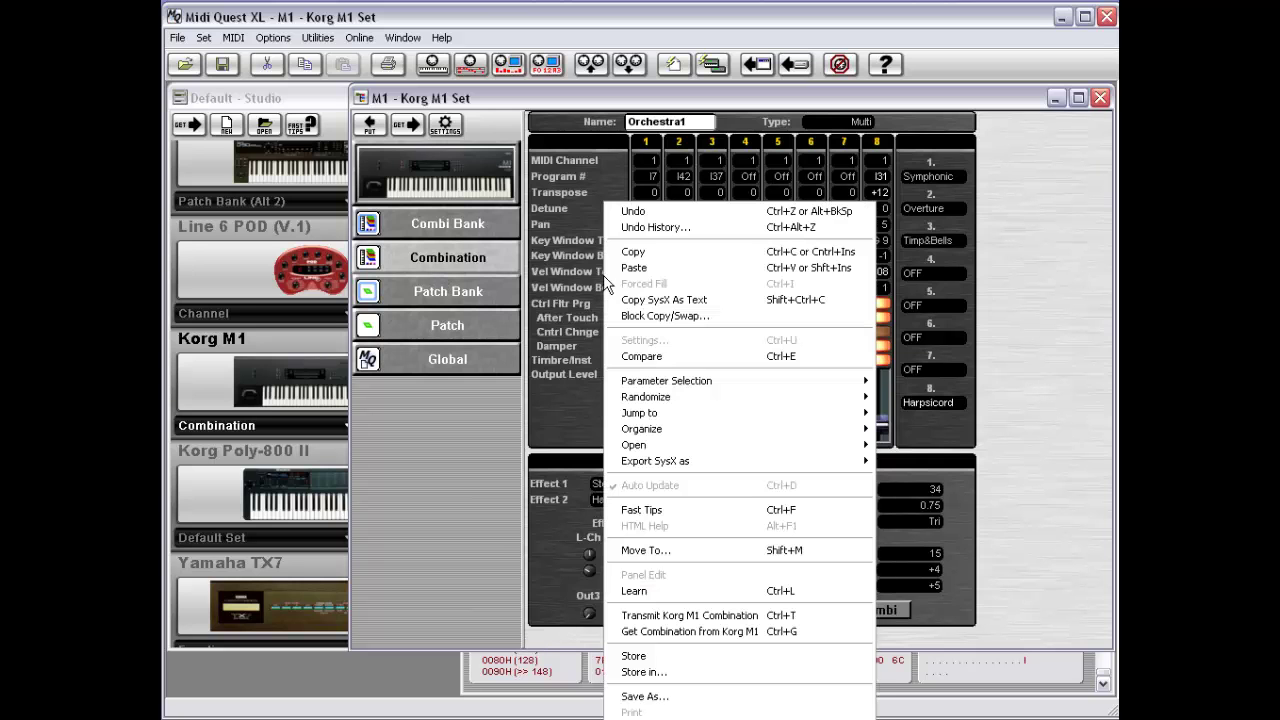
{"action": "mouse_move", "coordinate": [670, 390]}
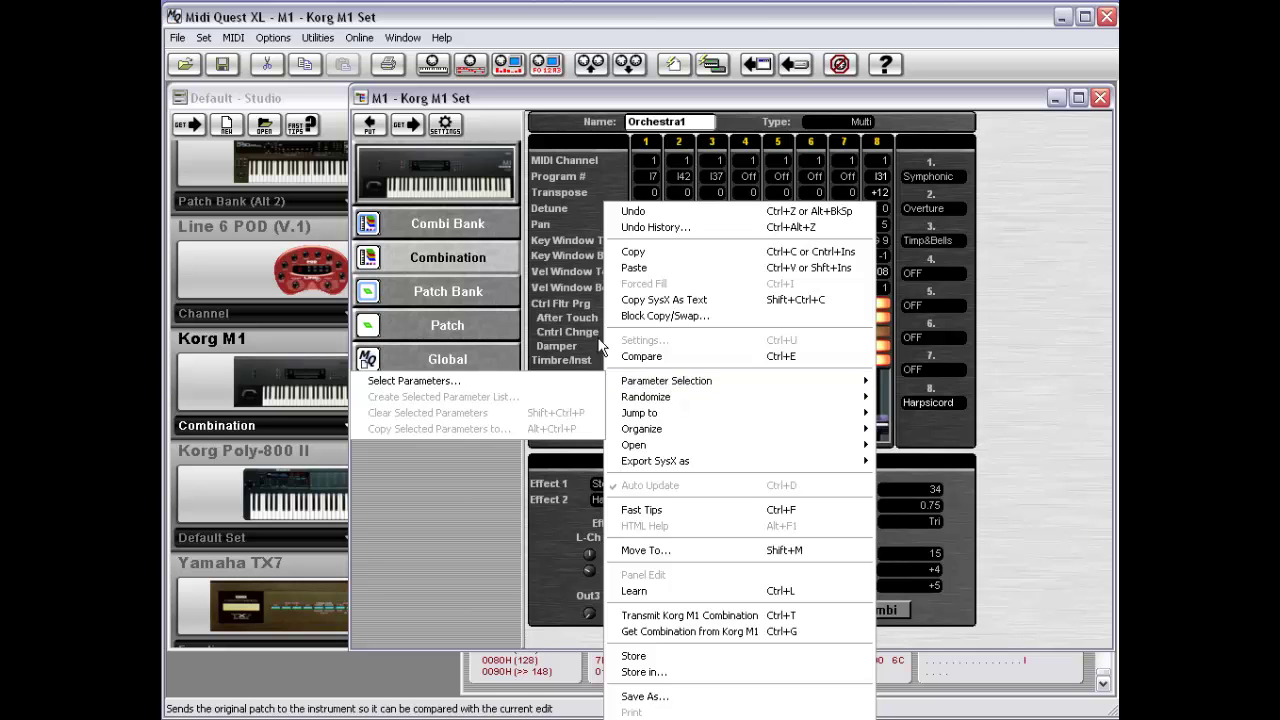
{"action": "left_click", "coordinate": [570, 265]}
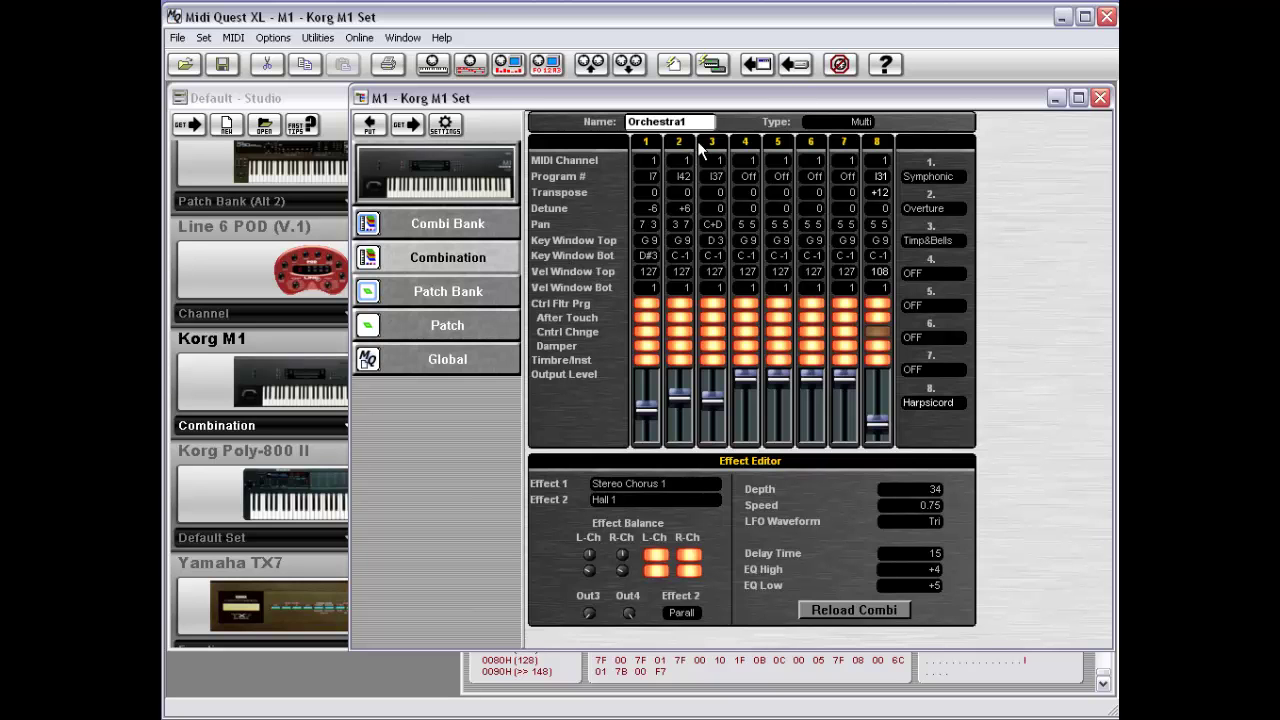
Select the patch's After Touch sliders, Osc 2, Pitch MG Freq and Delay, Joy Stick Pitch, and OSC 1 VDA AMP KBD Trk and AMP Vel Sen
{"action": "left_click", "coordinate": [436, 326]}
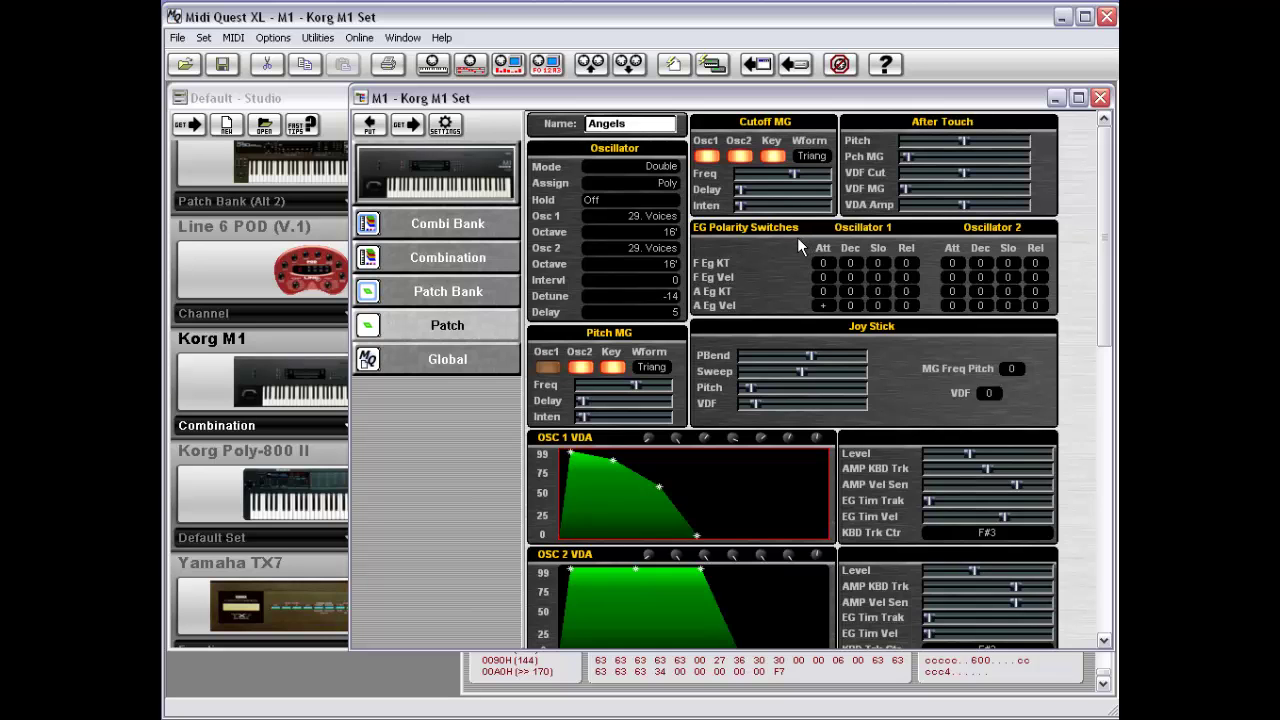
{"action": "left_click_drag", "start_coordinate": [797, 237], "coordinate": [882, 242]}
{"action": "left_click_drag", "start_coordinate": [882, 135], "coordinate": [953, 214]}
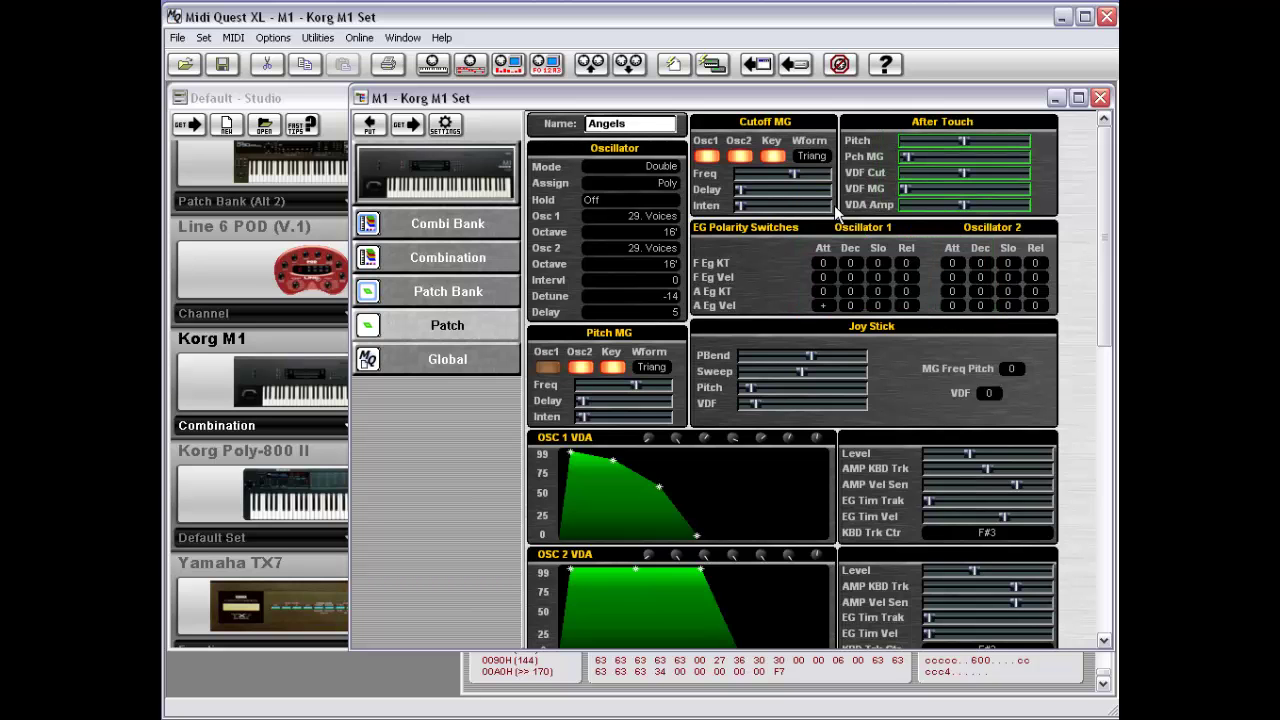
{"action": "left_click", "coordinate": [654, 251]}
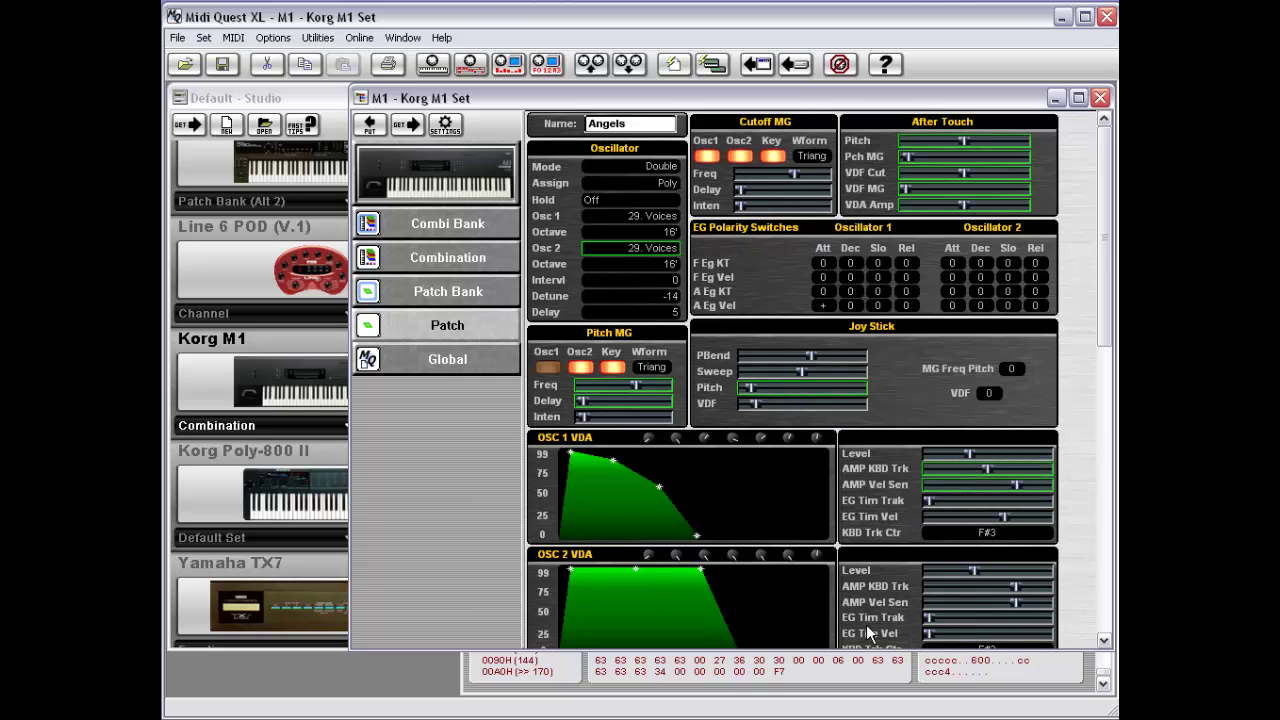
Save the currently selected patch parameters as a parameter list named "My Parameter List"
{"action": "right_click", "coordinate": [899, 357]}
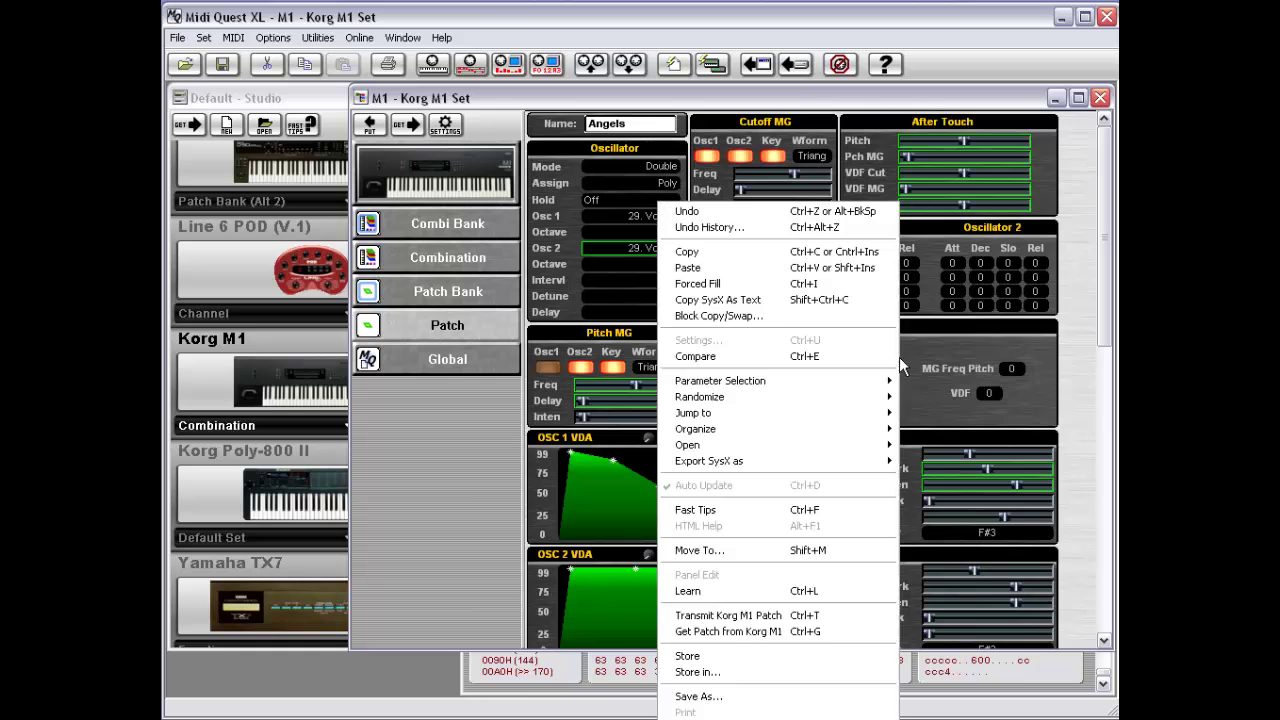
{"action": "mouse_move", "coordinate": [795, 390]}
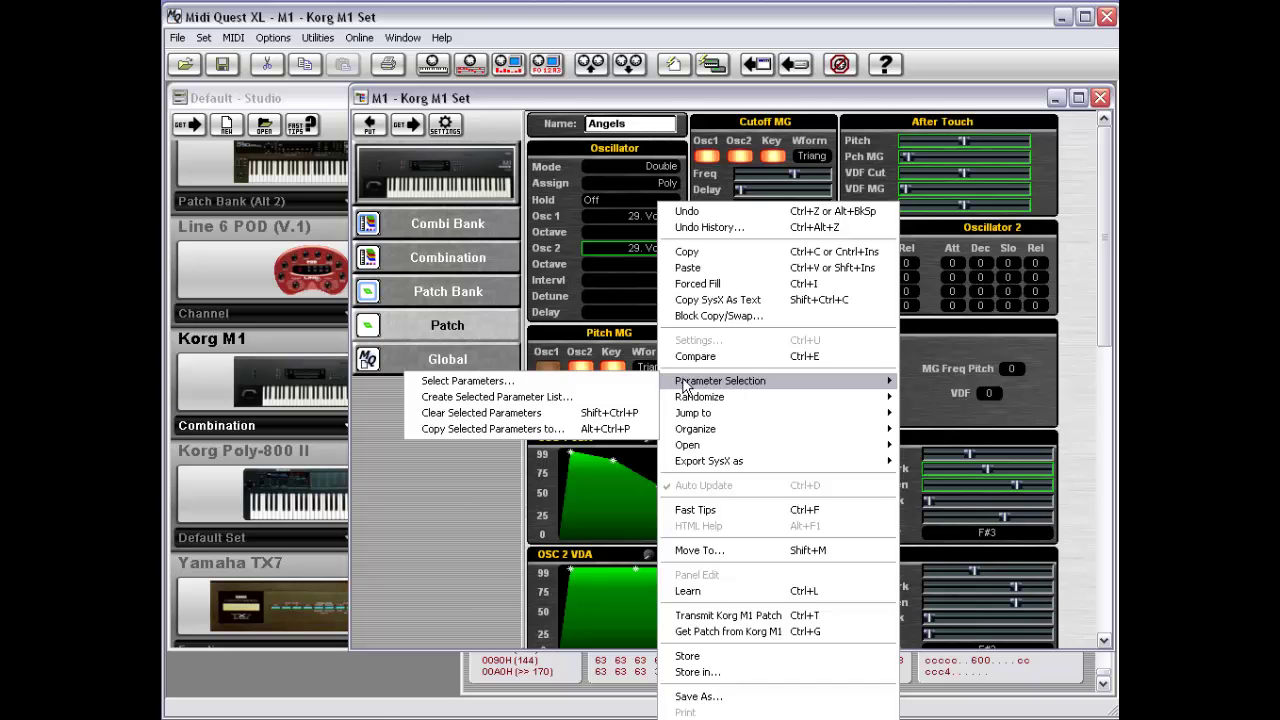
{"action": "left_click", "coordinate": [557, 400]}
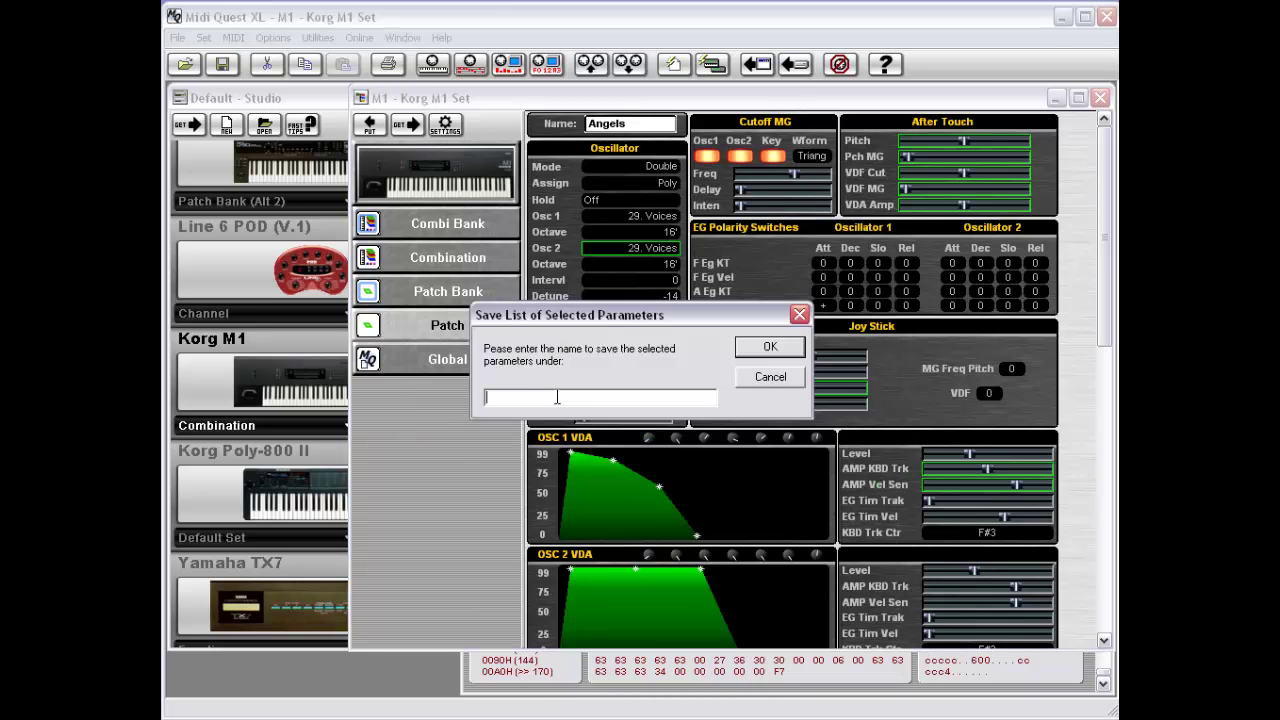
{"action": "type", "text": "My Parameter List"}
{"action": "key", "text": "Return"}
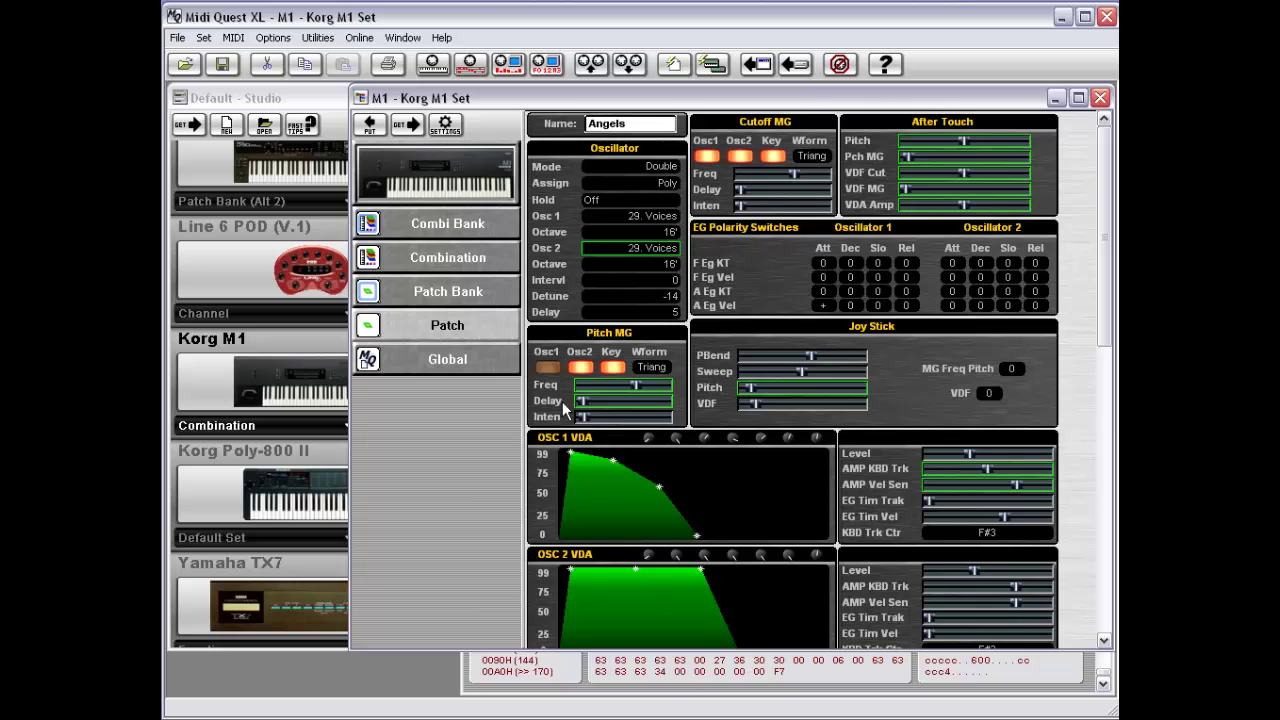
Select the patch parameters stored in the saved list "My Parameter List"
{"action": "right_click", "coordinate": [733, 278]}
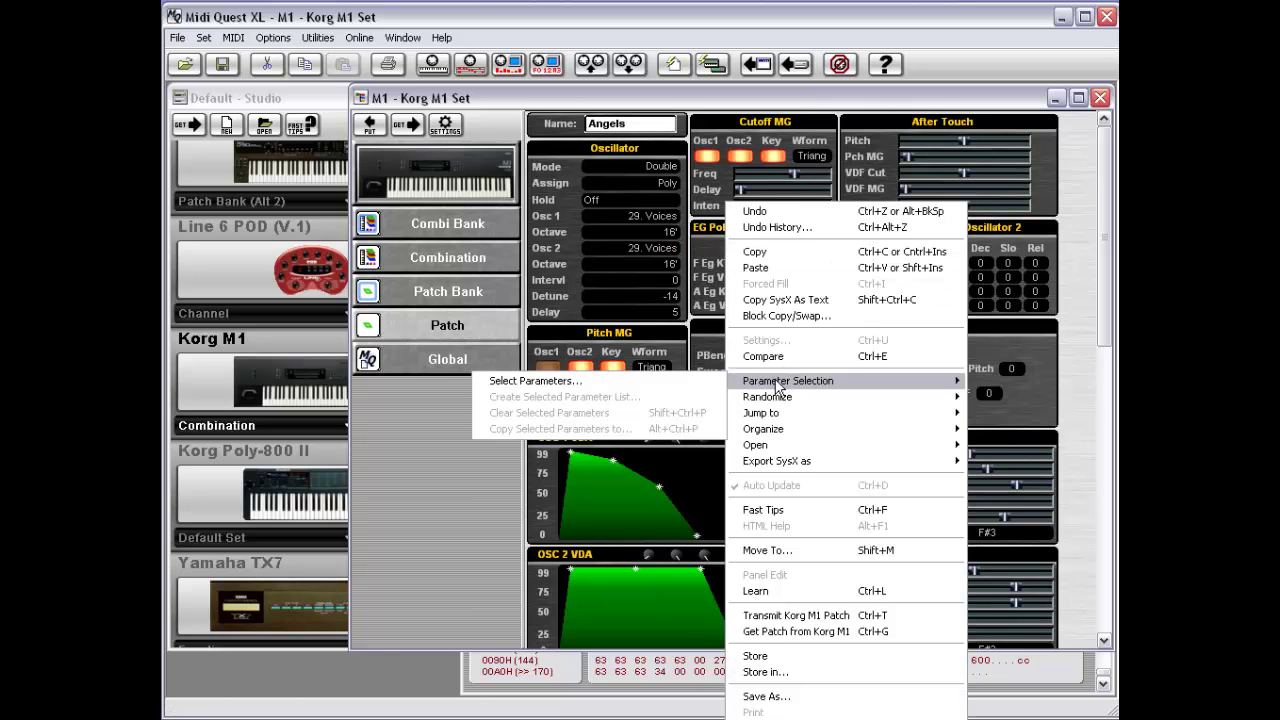
{"action": "left_click", "coordinate": [581, 386]}
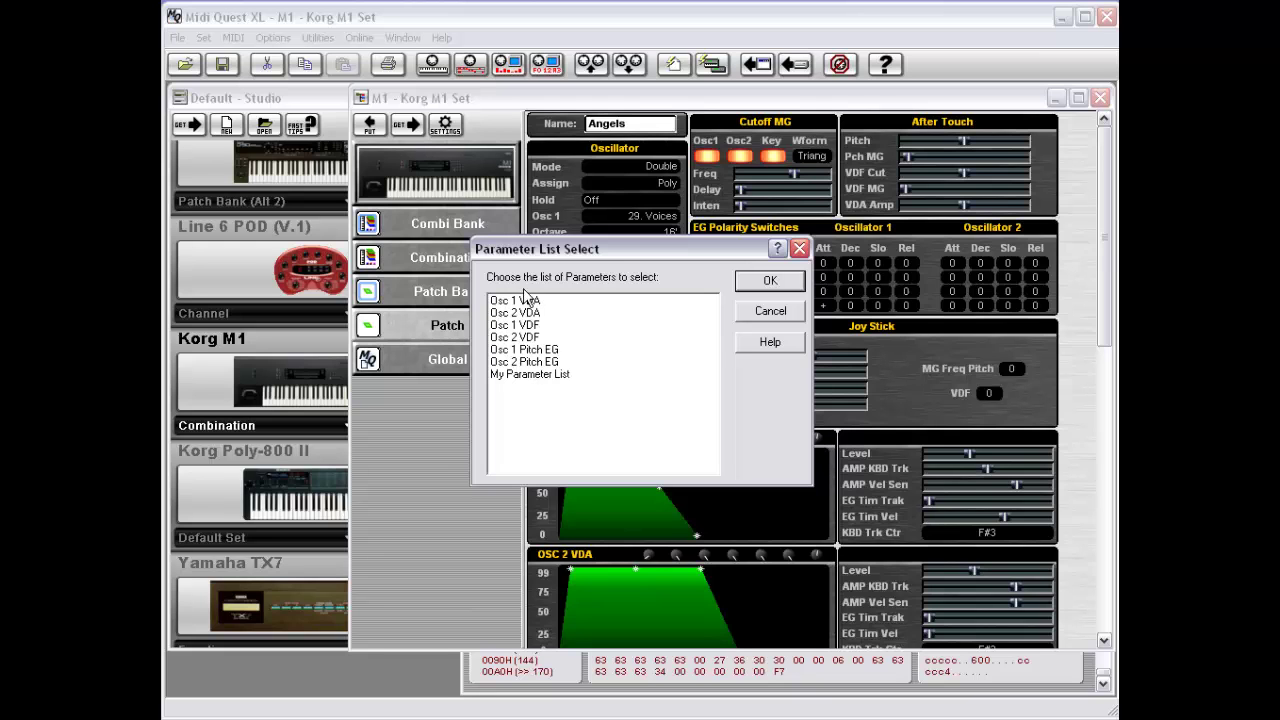
{"action": "left_click", "coordinate": [533, 376]}
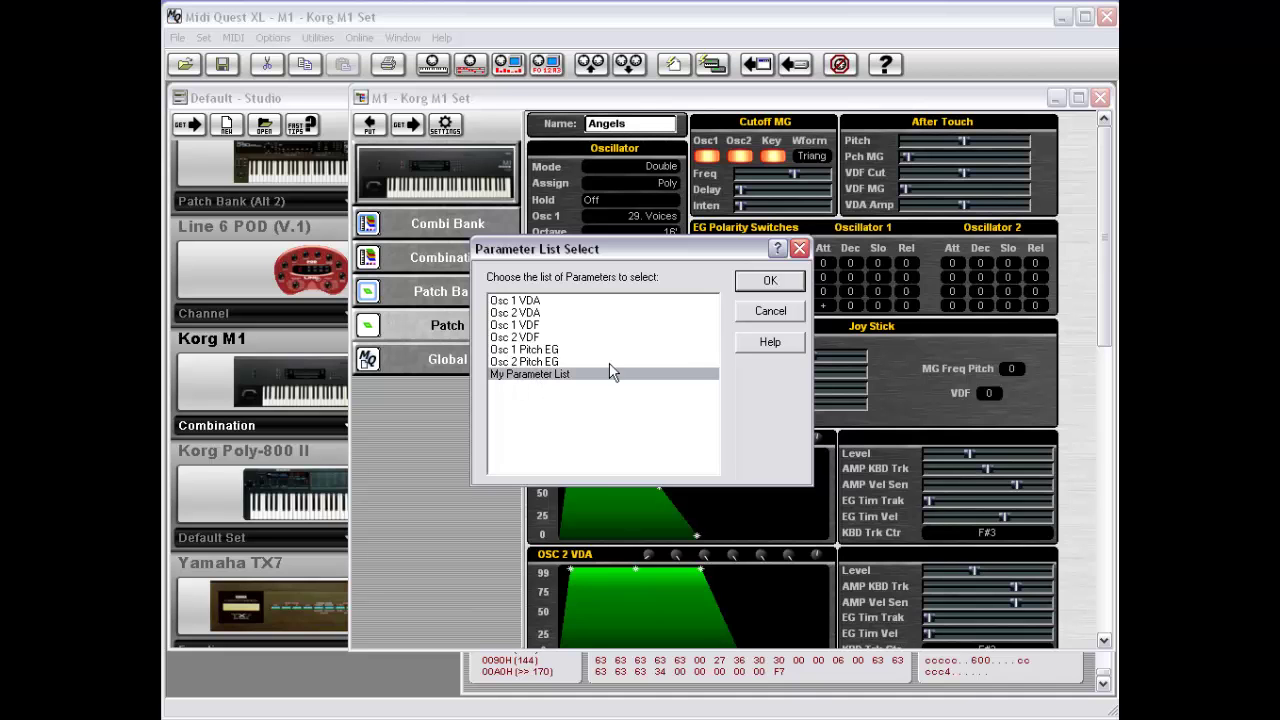
{"action": "left_click", "coordinate": [770, 281]}
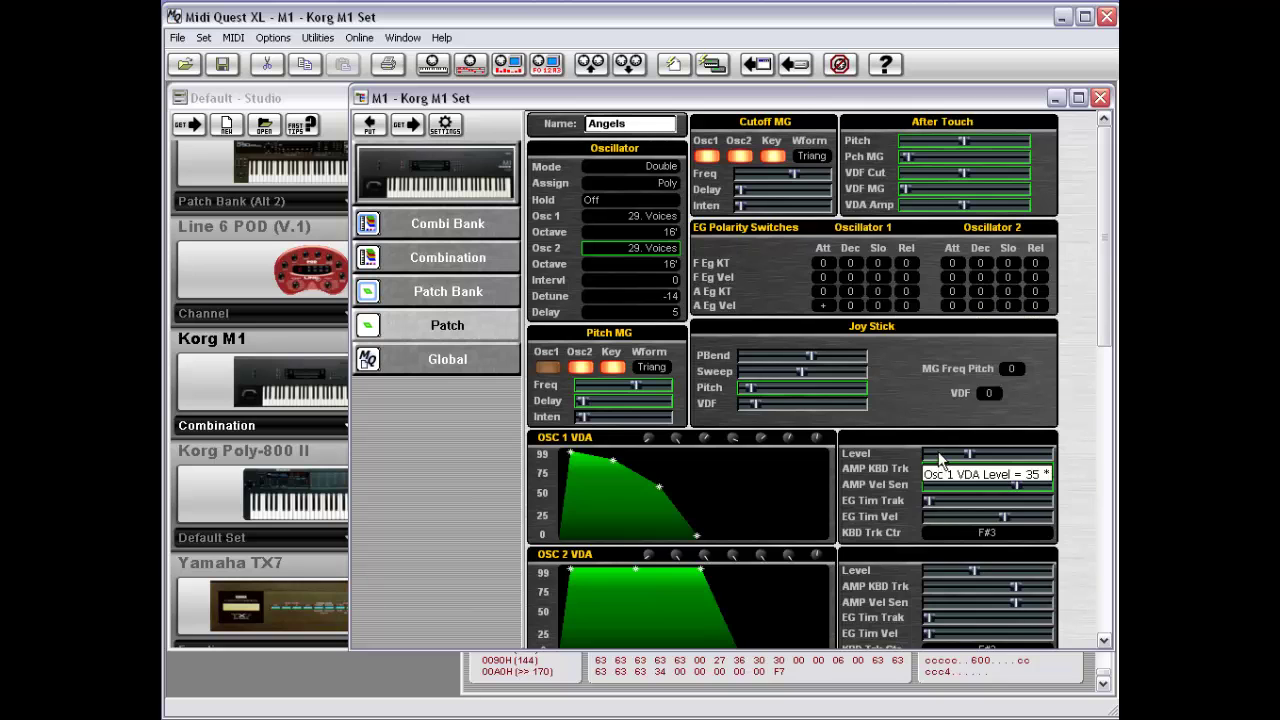
Select the Osc 2 VDA parameters in the patch using the predefined "Osc 2 VDA" parameter list
{"action": "right_click", "coordinate": [758, 285]}
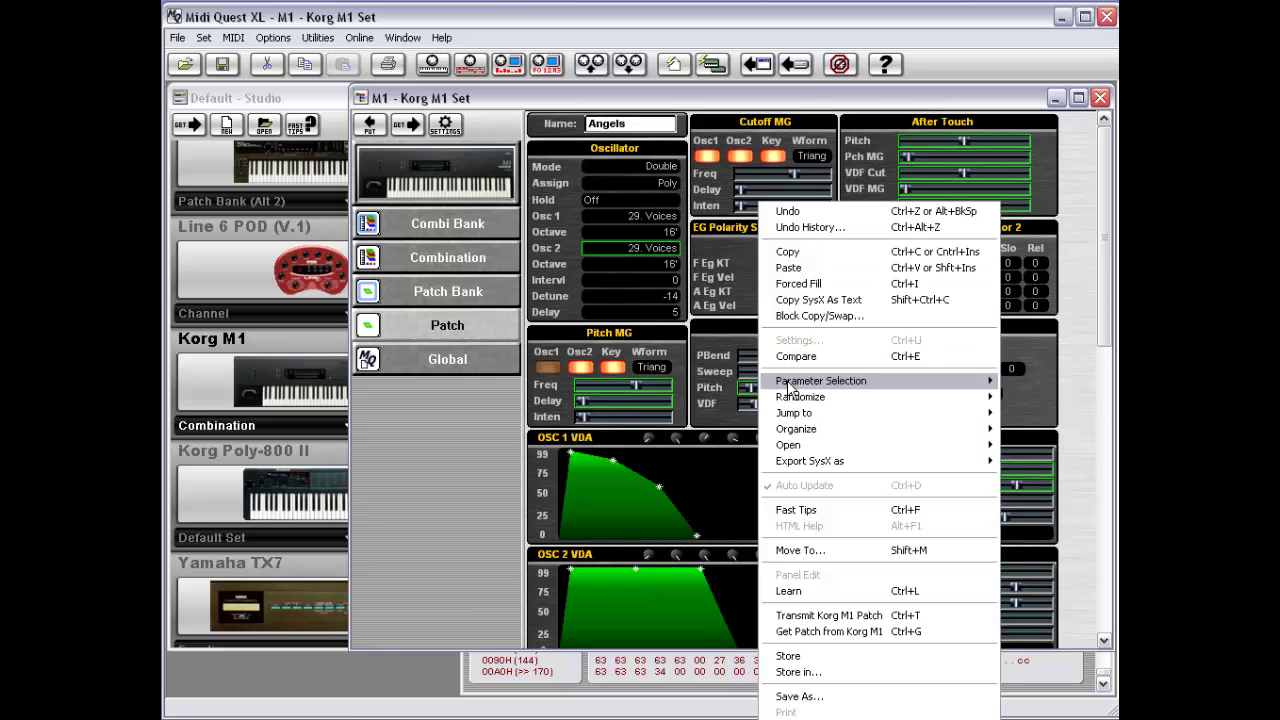
{"action": "mouse_move", "coordinate": [788, 382]}
{"action": "left_click", "coordinate": [677, 386]}
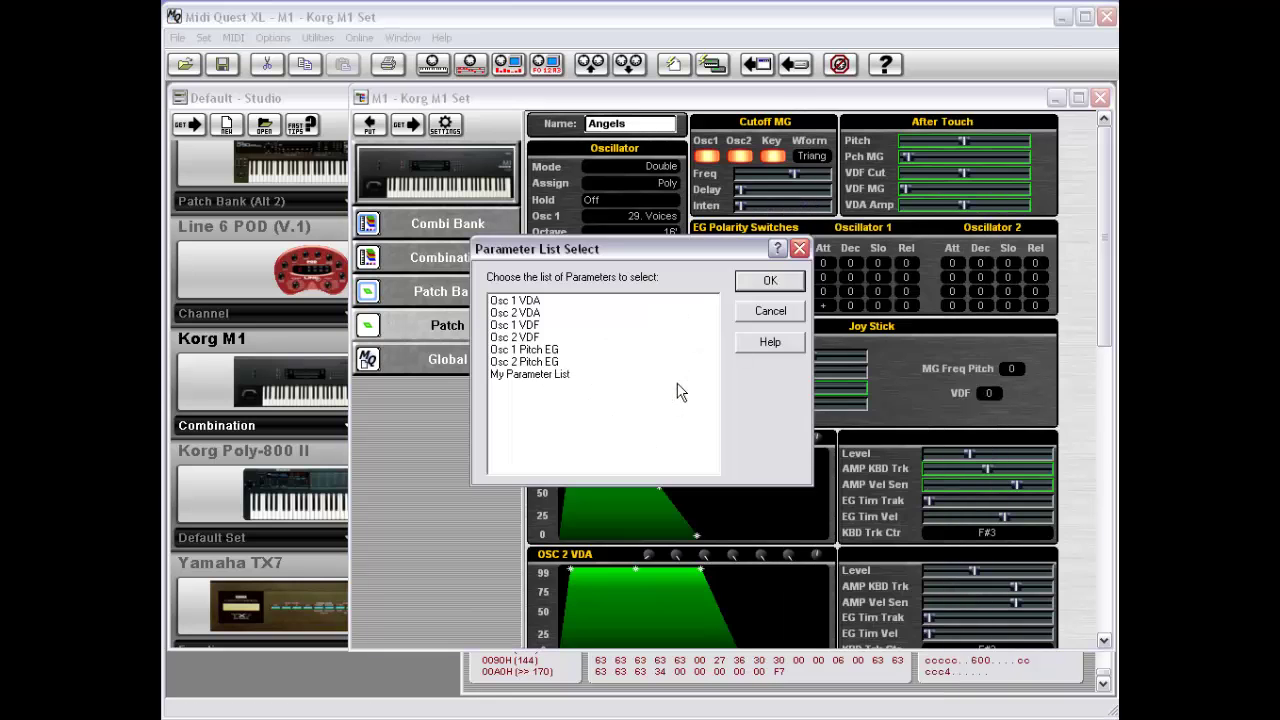
{"action": "left_click", "coordinate": [552, 313]}
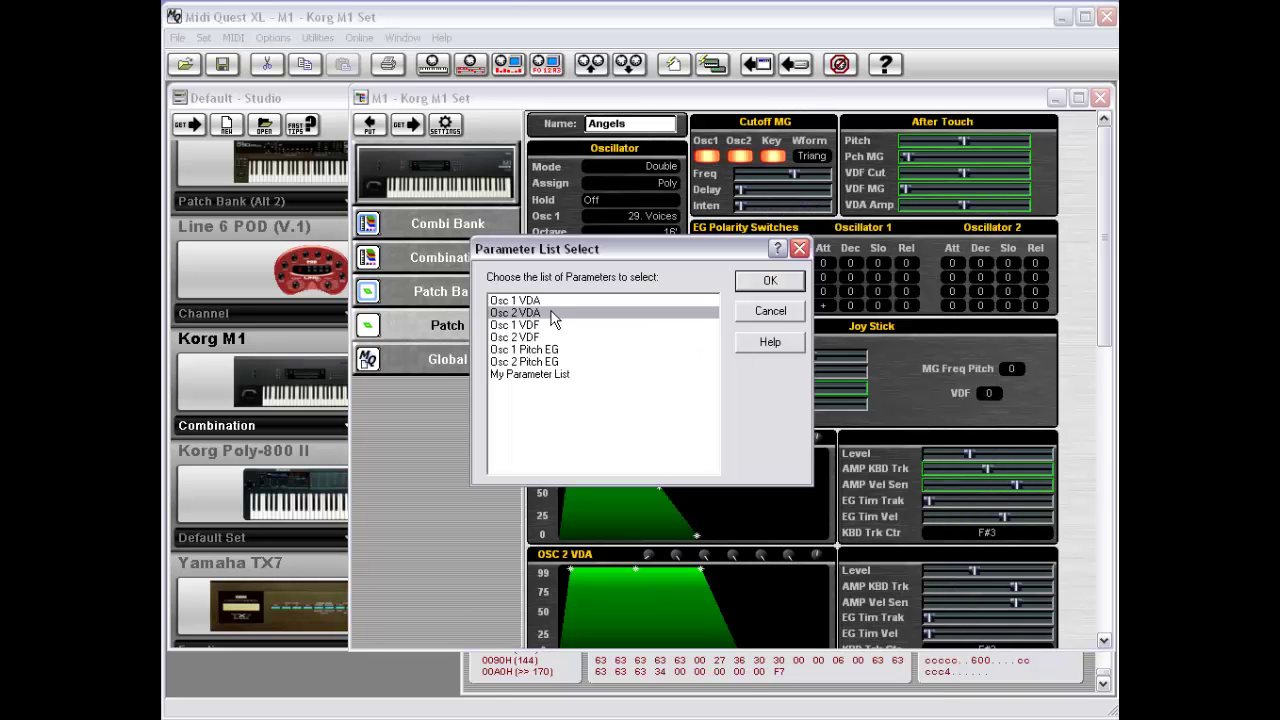
{"action": "left_click", "coordinate": [771, 281]}
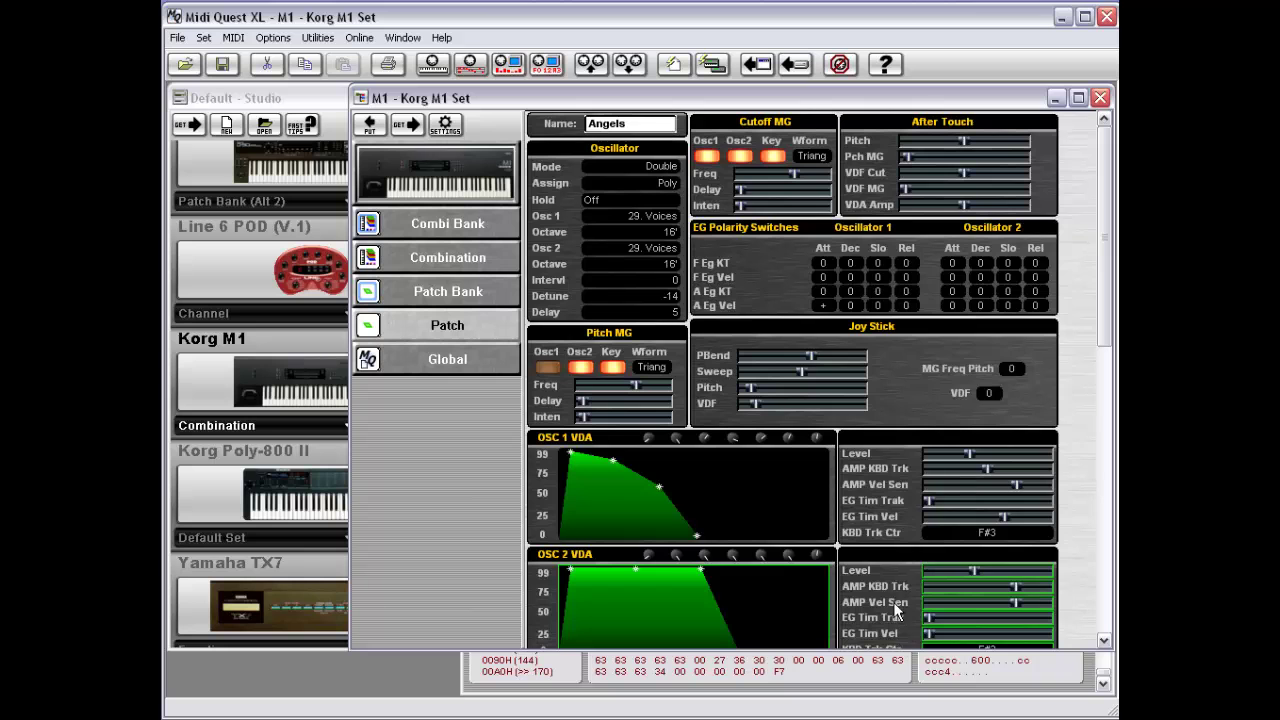
{"action": "scroll", "coordinate": [1103, 327], "scroll_direction": "down", "scroll_amount": 3}
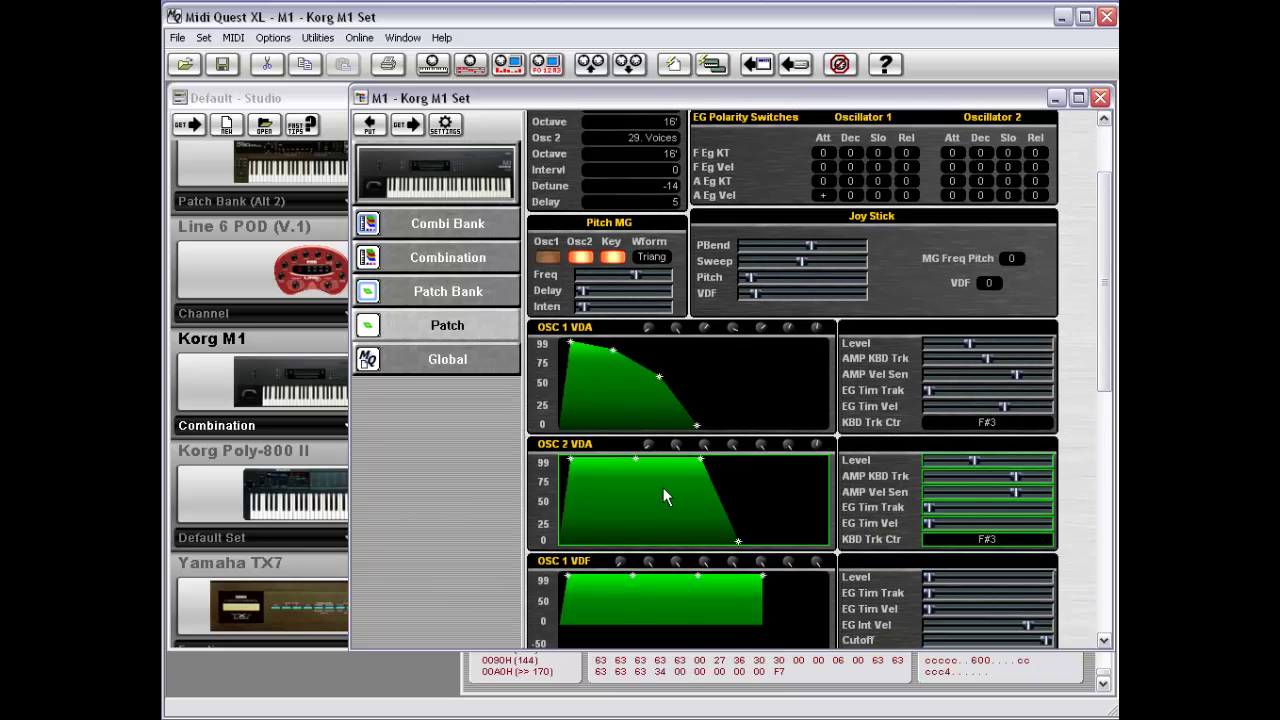
Switch the patch's parameter selection from Osc 2 VDA back to "My Parameter List"
{"action": "right_click", "coordinate": [1076, 324]}
{"action": "mouse_move", "coordinate": [952, 386]}
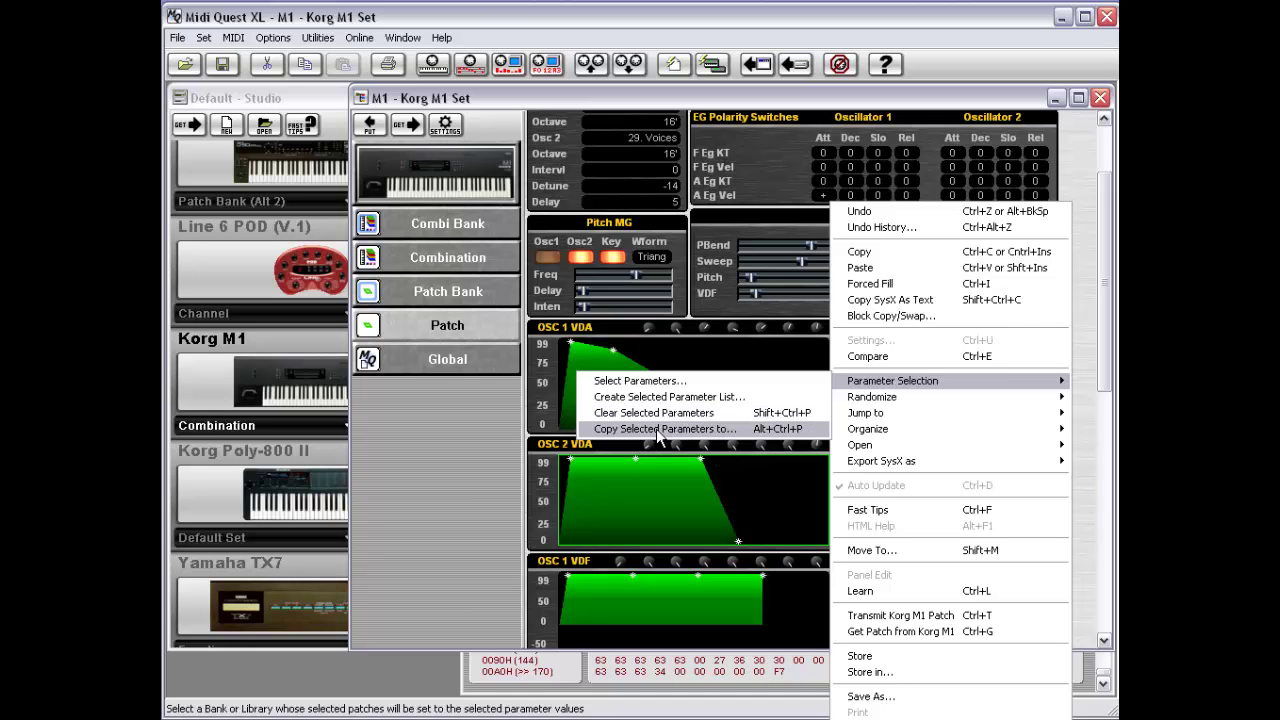
{"action": "left_click", "coordinate": [660, 381]}
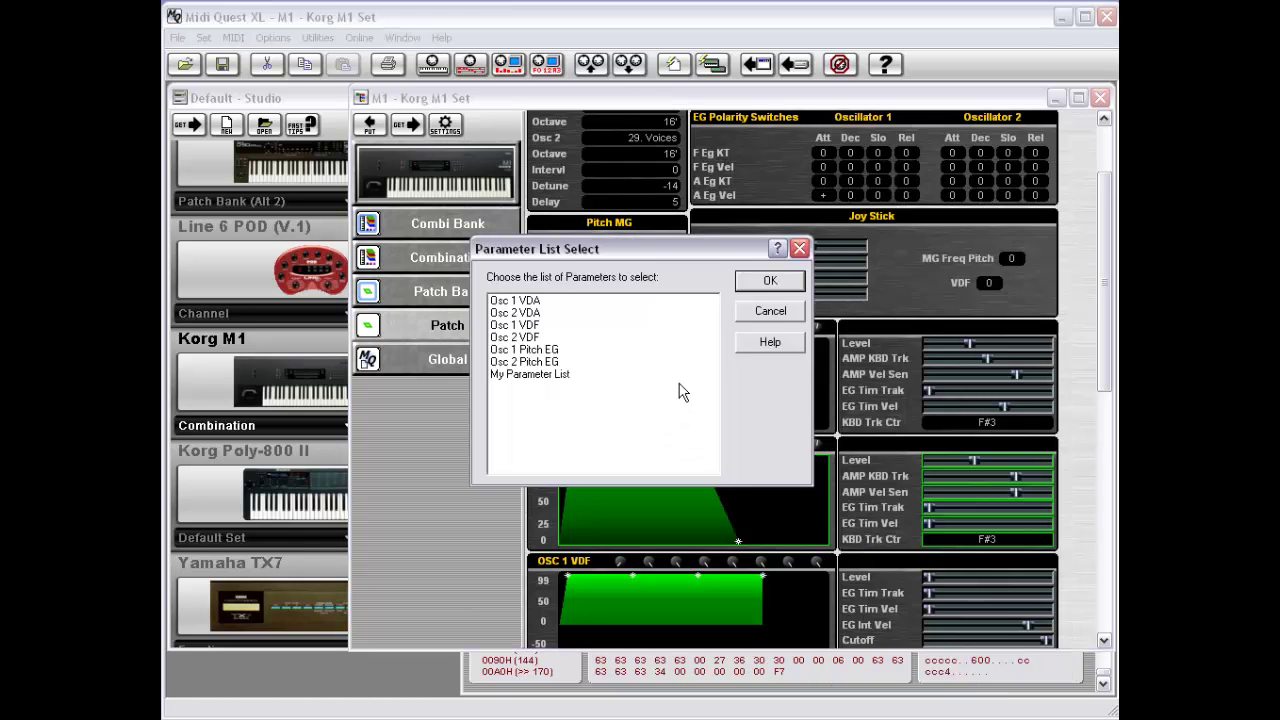
{"action": "left_click", "coordinate": [556, 375]}
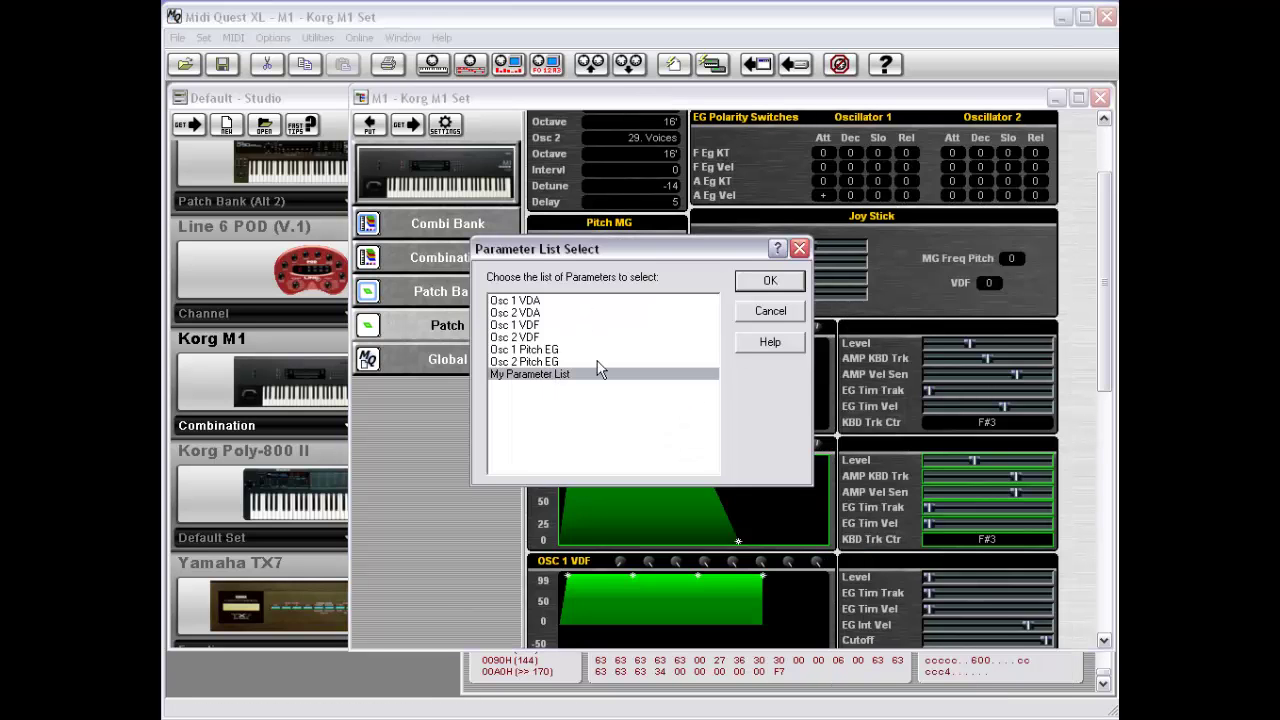
{"action": "left_click", "coordinate": [773, 284]}
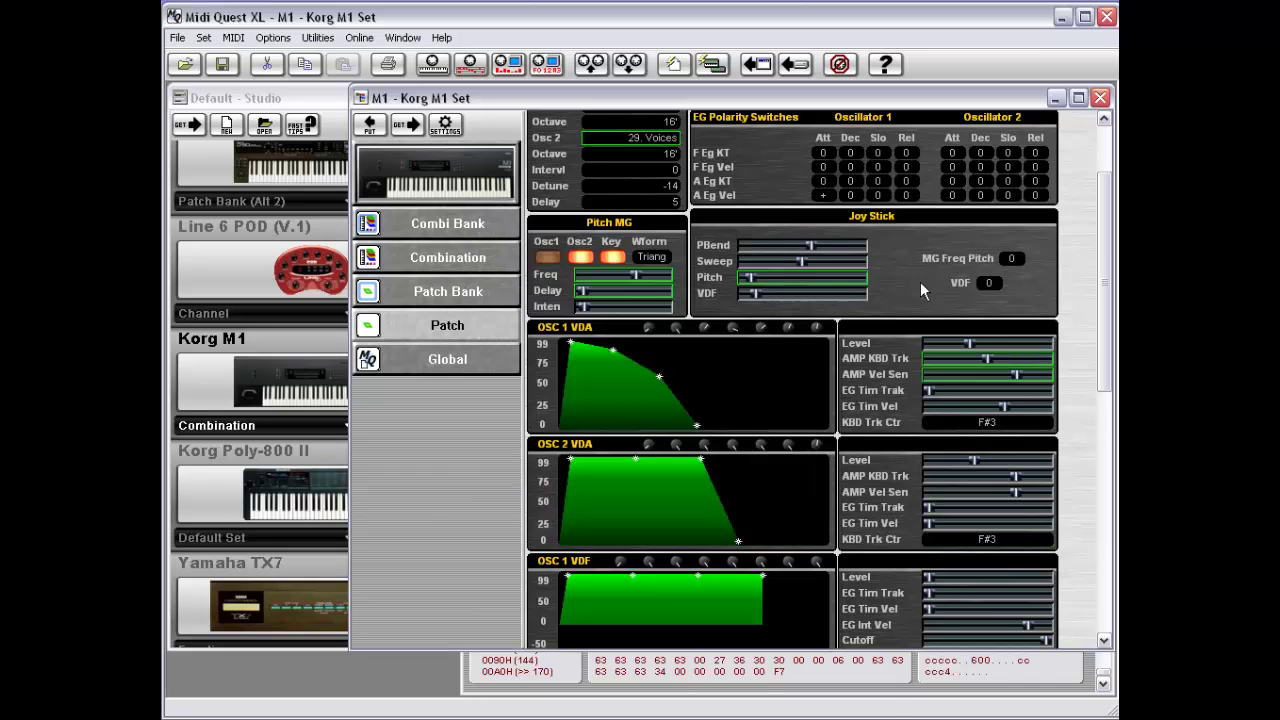
Try to copy the selected patch parameters to another bank or library
{"action": "right_click", "coordinate": [897, 260]}
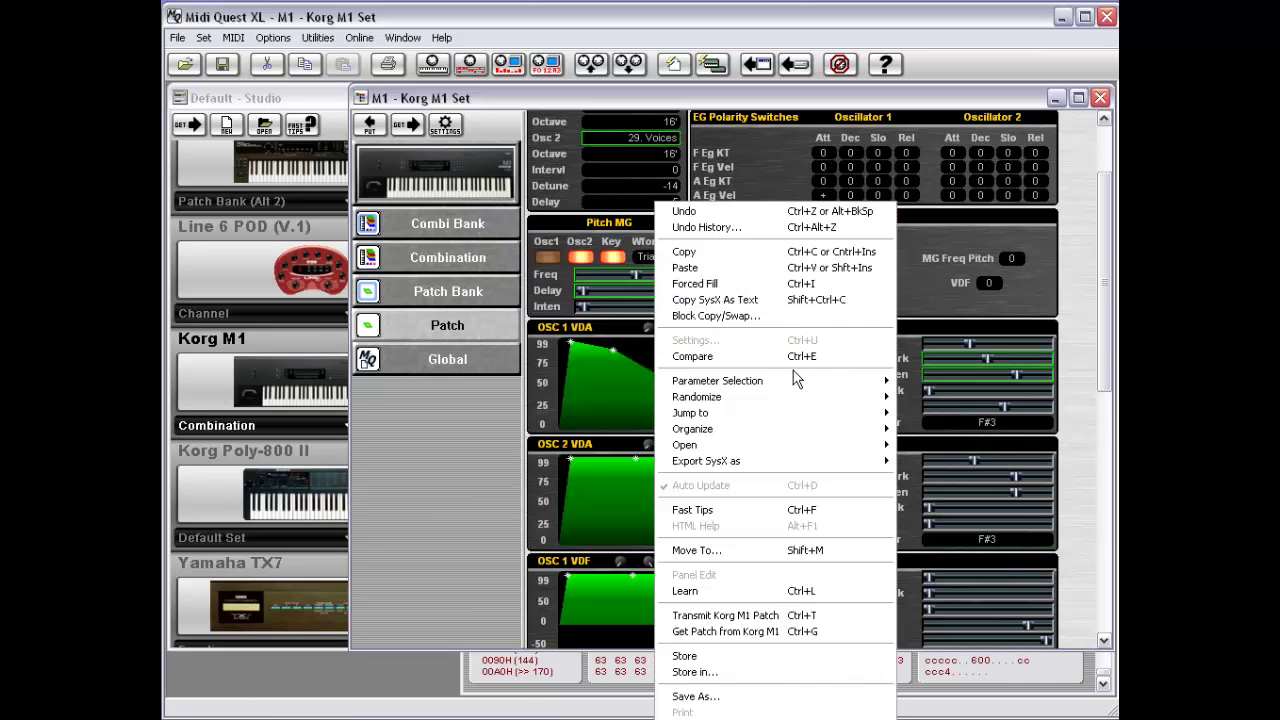
{"action": "mouse_move", "coordinate": [789, 380]}
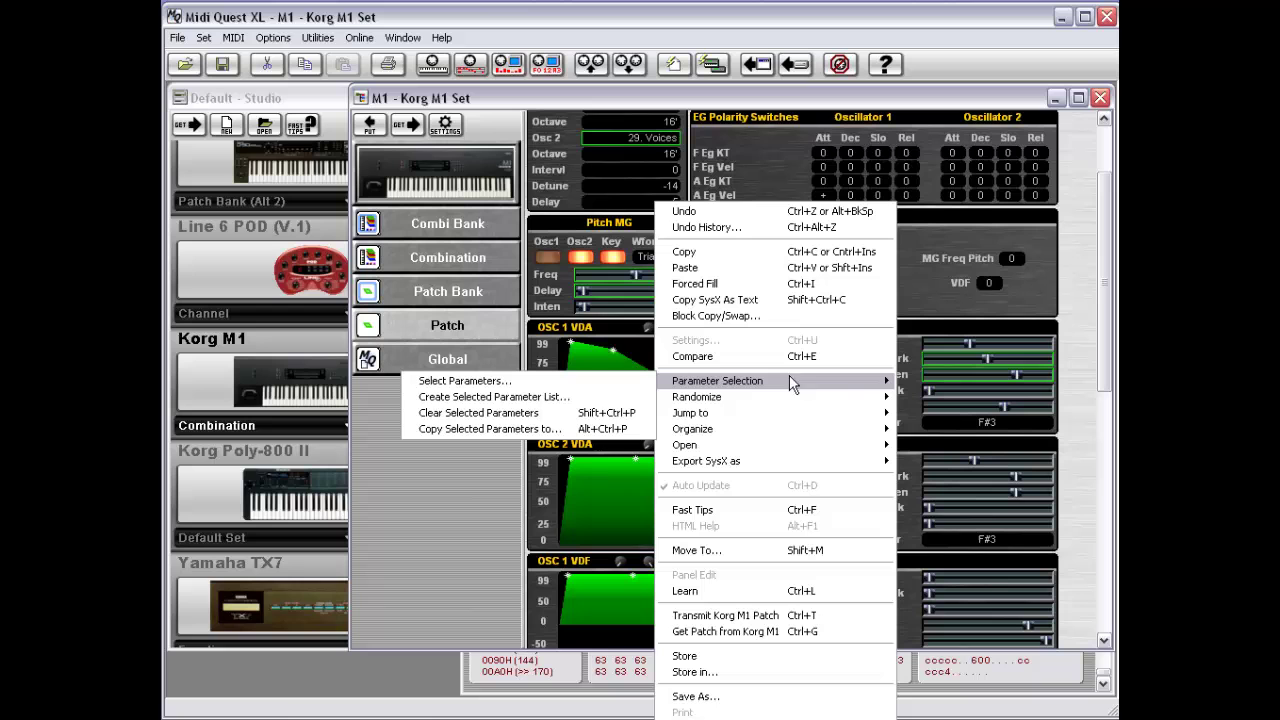
{"action": "left_click", "coordinate": [553, 437]}
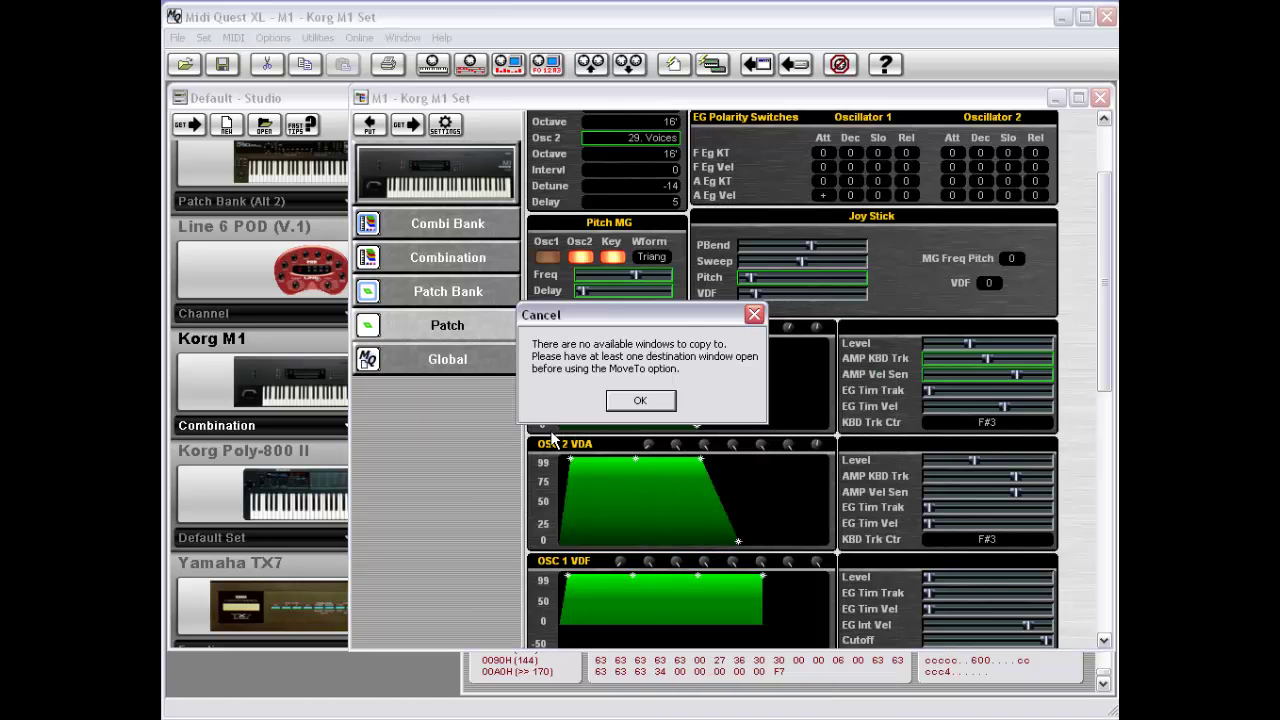
{"action": "left_click", "coordinate": [643, 401]}
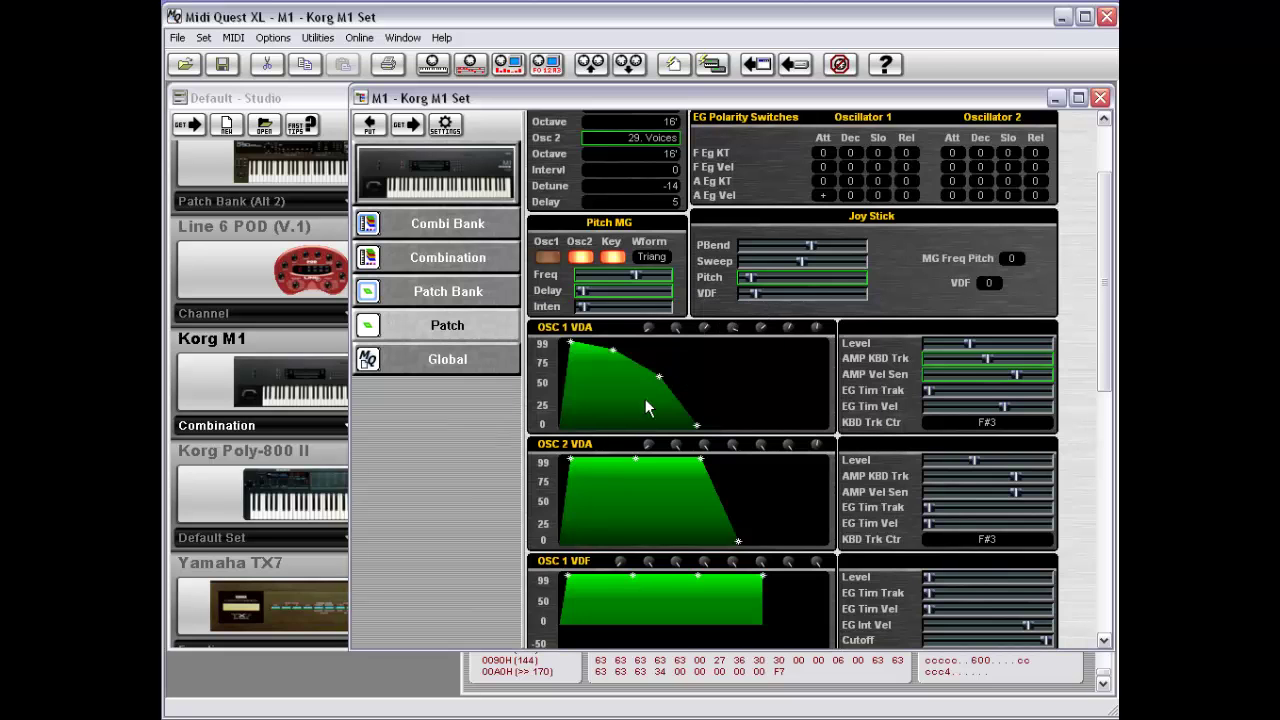
Set the Korg M1 data type to Patch in the studio's instrument list
{"action": "left_click", "coordinate": [290, 398]}
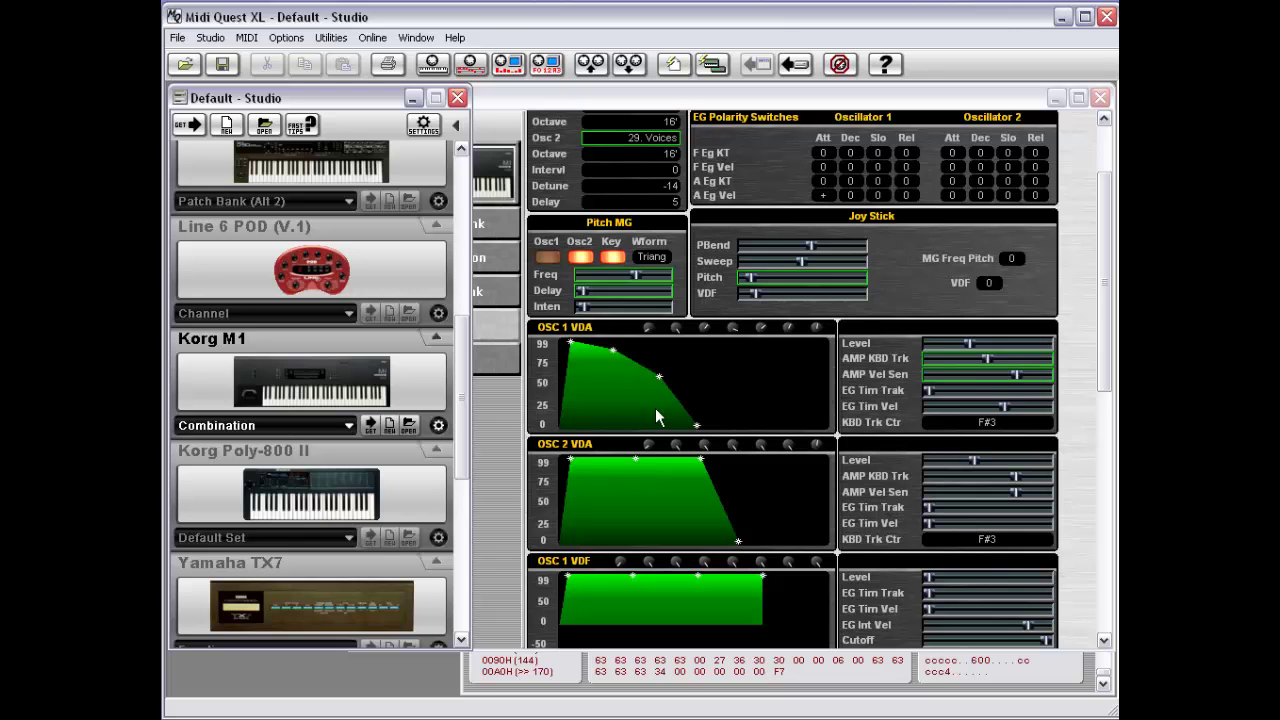
{"action": "left_click", "coordinate": [277, 420]}
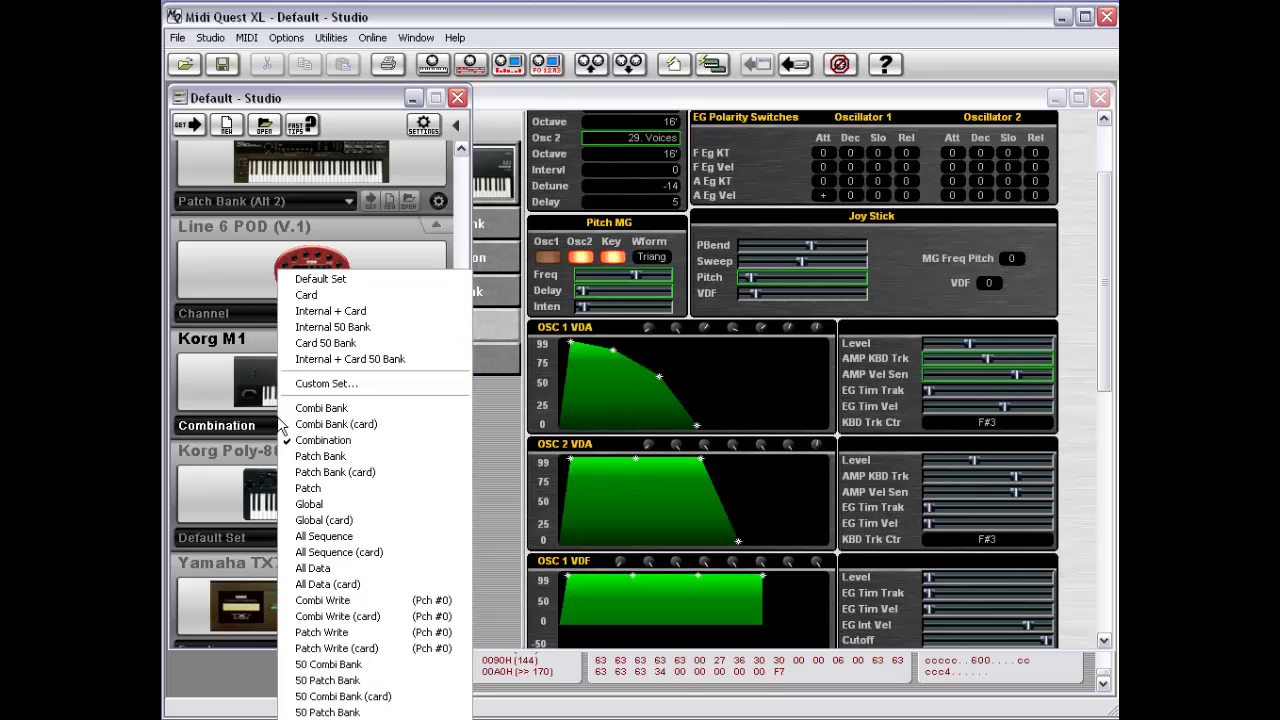
{"action": "left_click", "coordinate": [225, 396]}
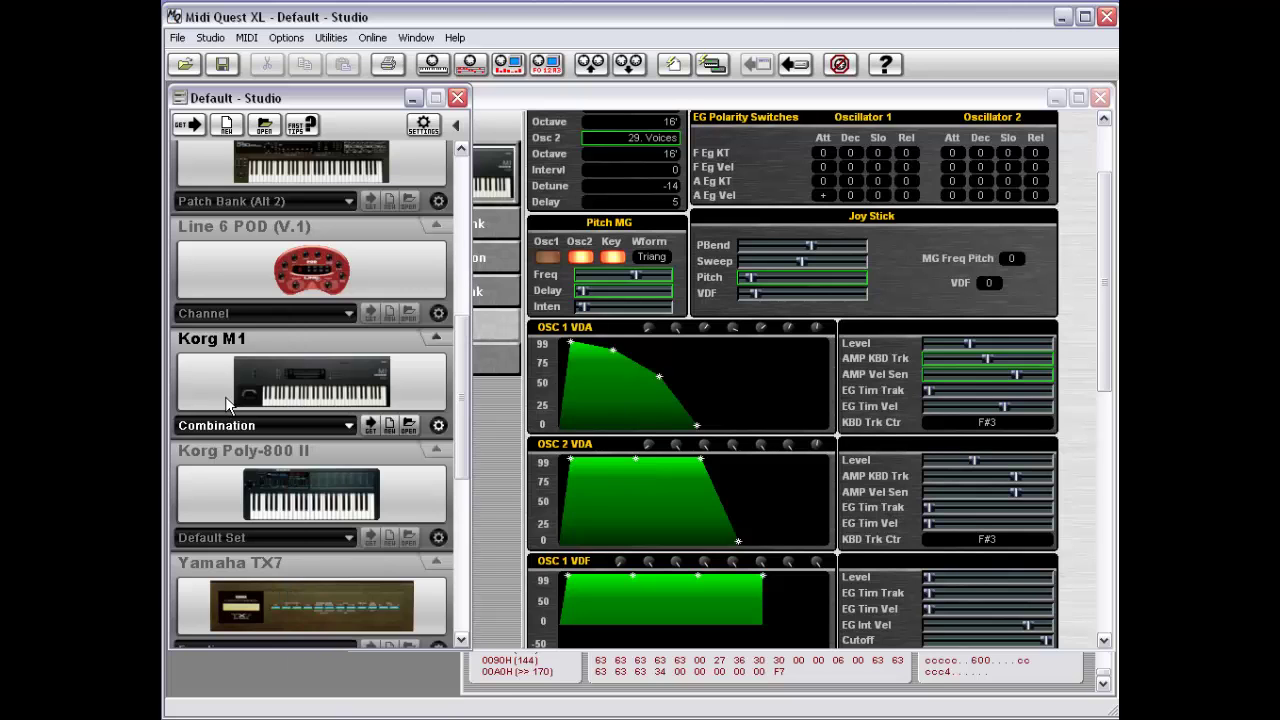
{"action": "left_click", "coordinate": [293, 430]}
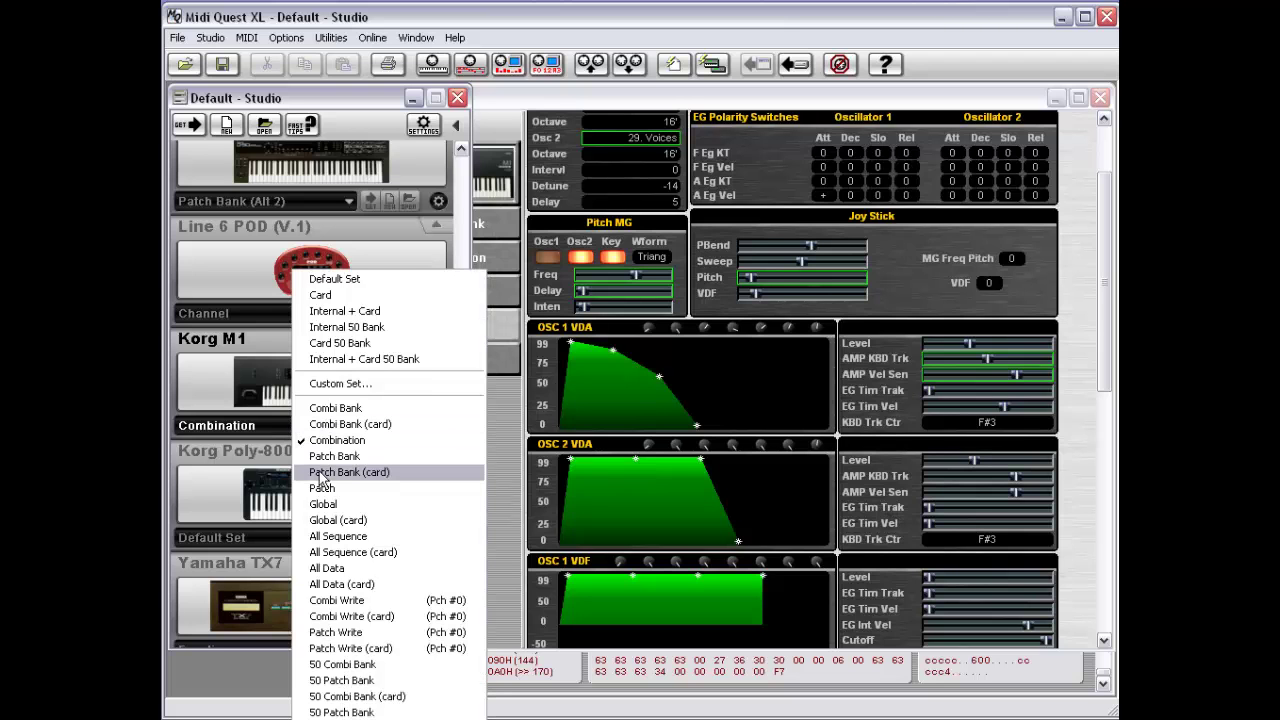
{"action": "left_click", "coordinate": [367, 489]}
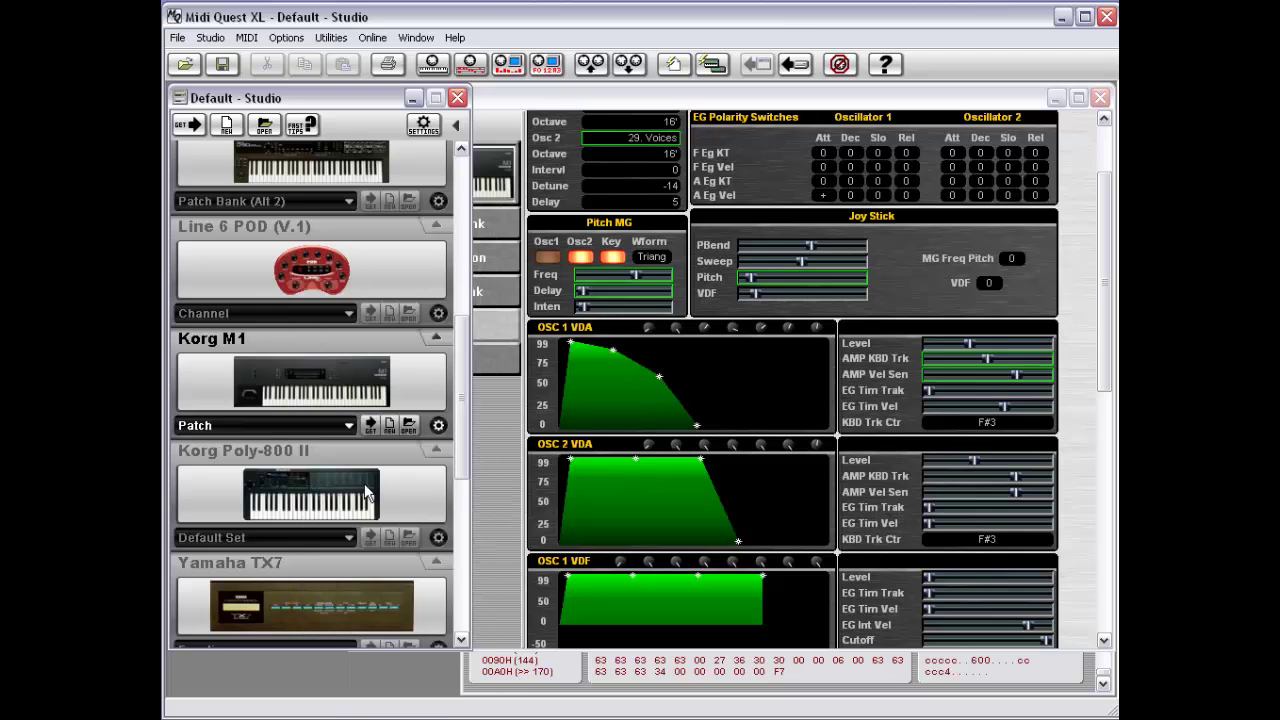
Open the Korg M1 patch library M1.sql and place its window beside the patch editor's parameter sliders
{"action": "left_click", "coordinate": [408, 425]}
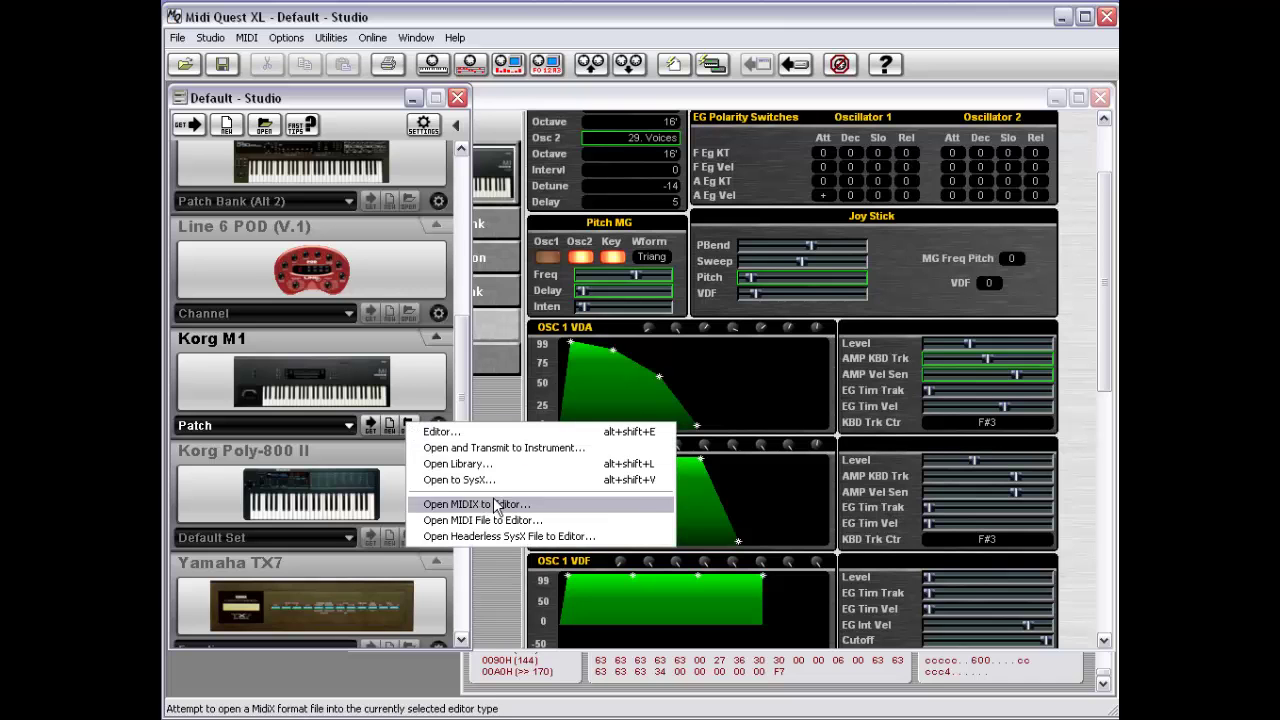
{"action": "left_click", "coordinate": [512, 468]}
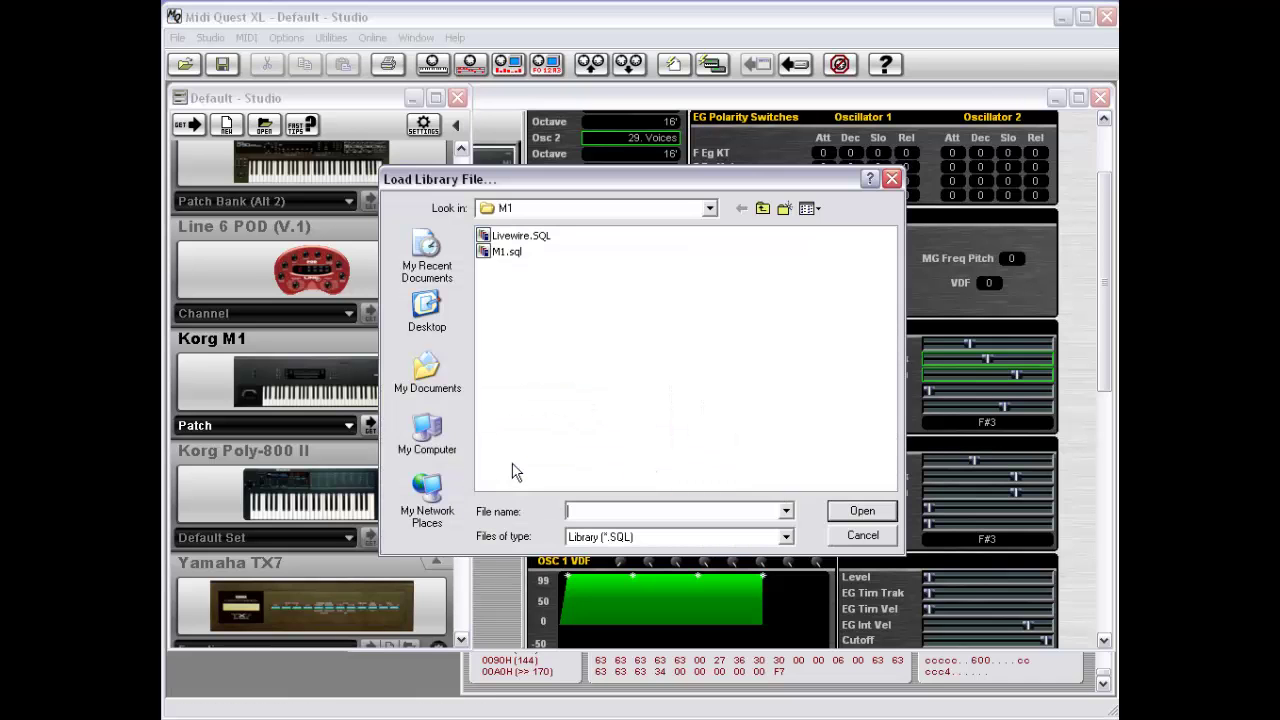
{"action": "left_click", "coordinate": [507, 251]}
{"action": "double_click", "coordinate": [507, 251]}
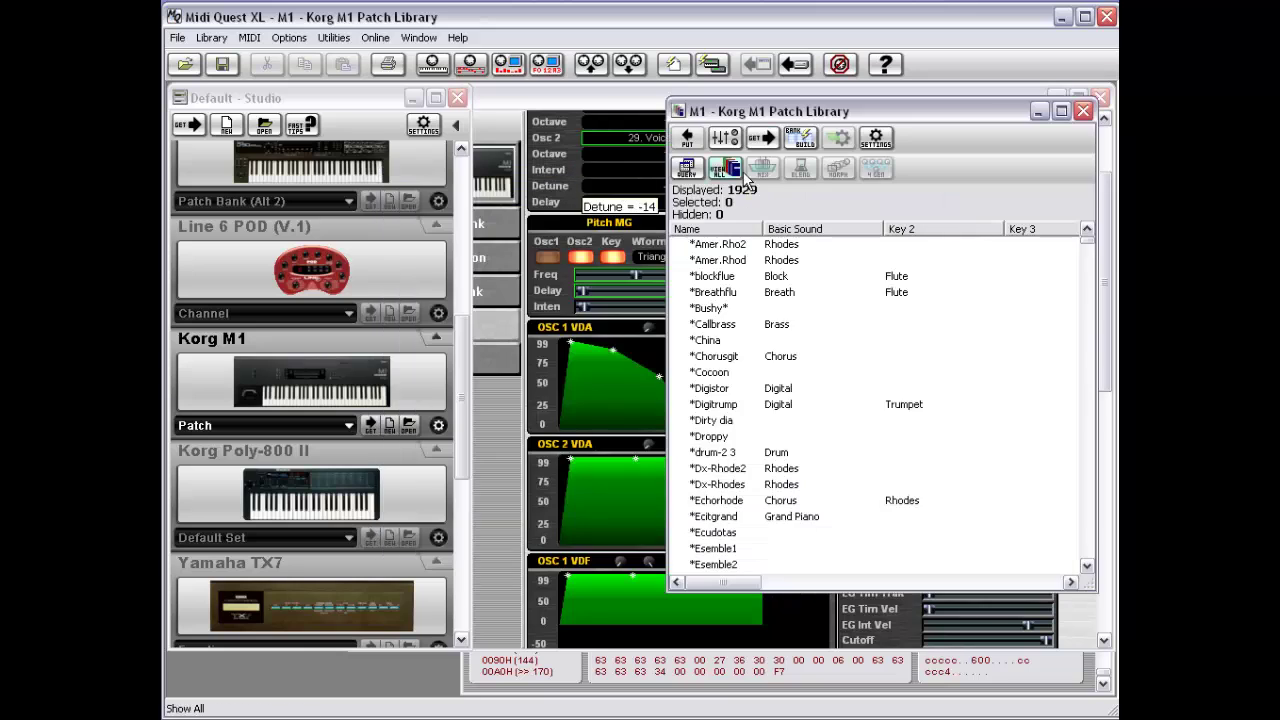
{"action": "left_click_drag", "start_coordinate": [795, 117], "coordinate": [331, 177]}
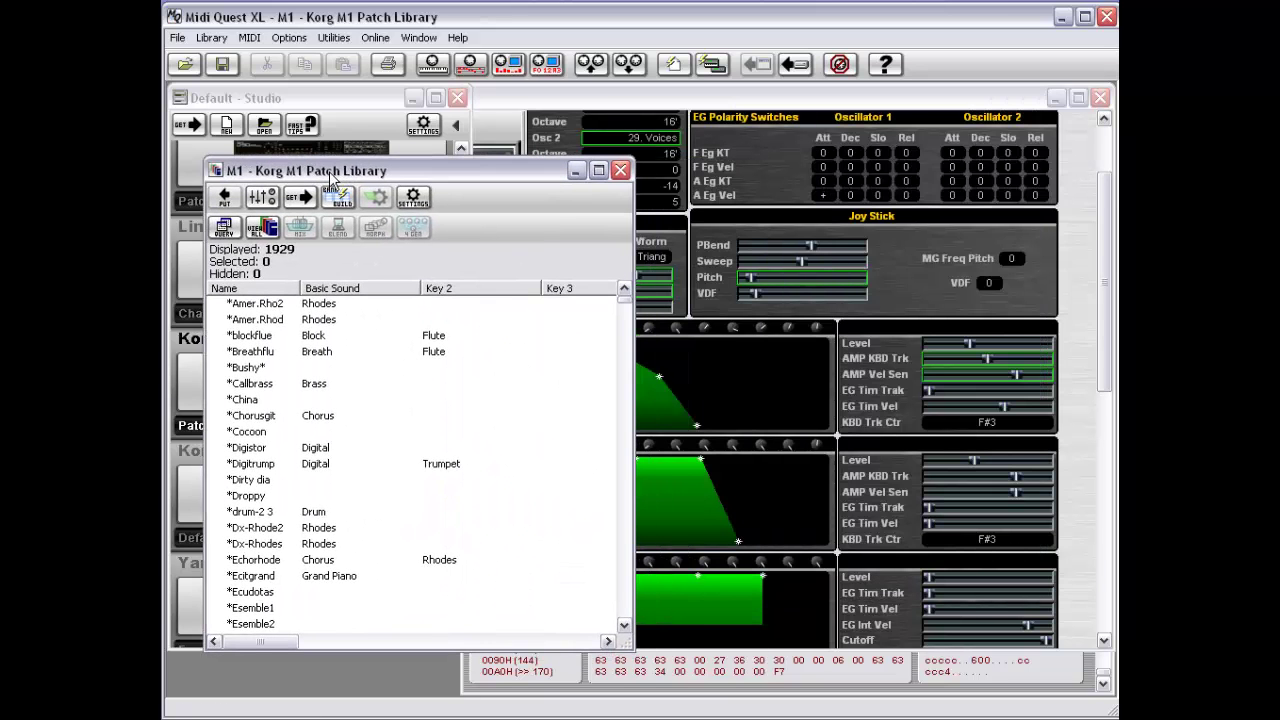
{"action": "left_click", "coordinate": [312, 324]}
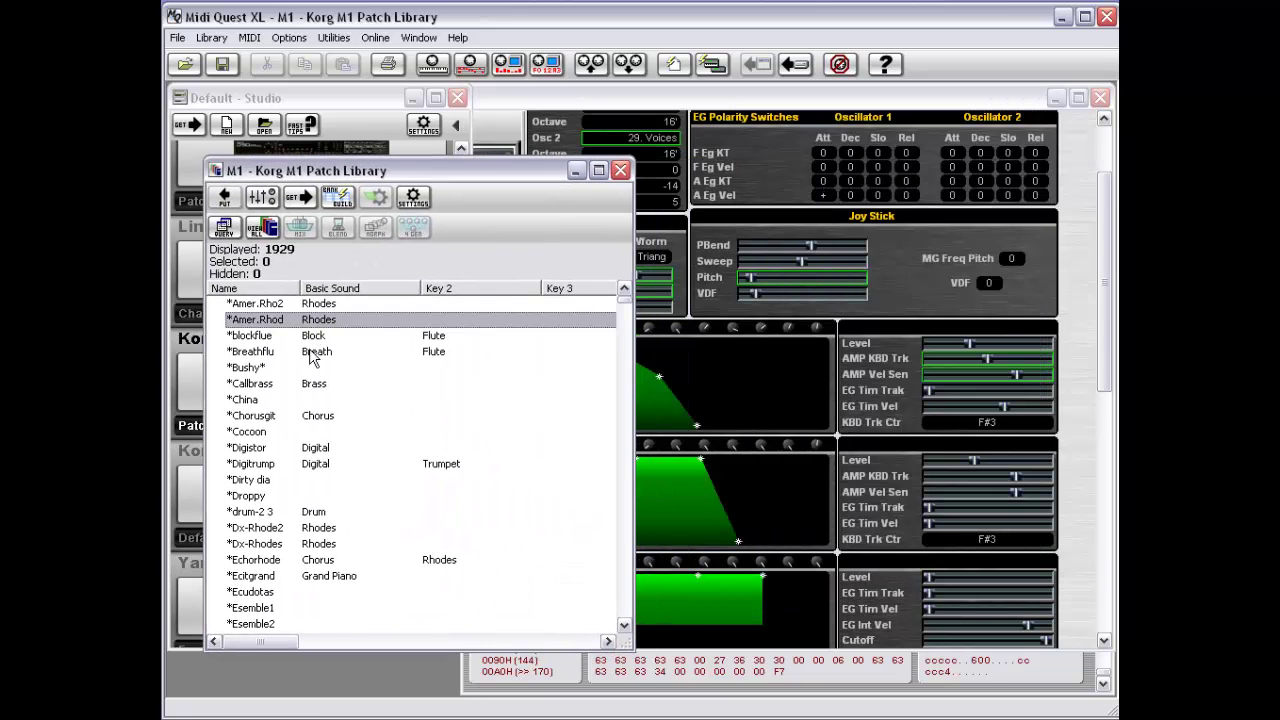
{"action": "left_click", "coordinate": [300, 385]}
{"action": "left_click", "coordinate": [299, 433]}
{"action": "left_click", "coordinate": [296, 512]}
{"action": "left_click", "coordinate": [292, 560]}
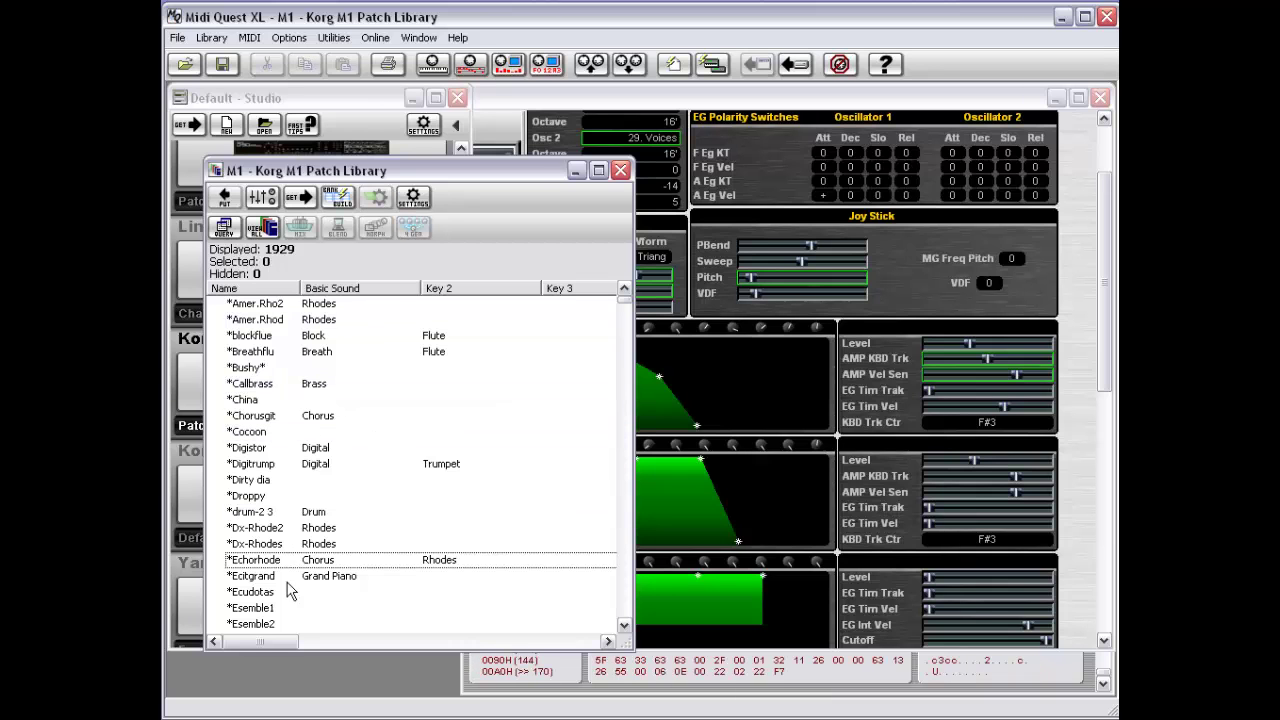
{"action": "left_click", "coordinate": [275, 608]}
{"action": "left_click", "coordinate": [287, 512]}
{"action": "left_click", "coordinate": [288, 463]}
Select the patches *China, *Breathflu, *Amer.Rhod, *drum-2 3 and *Ecudotas together in the M1 patch library
{"action": "left_click", "coordinate": [288, 399]}
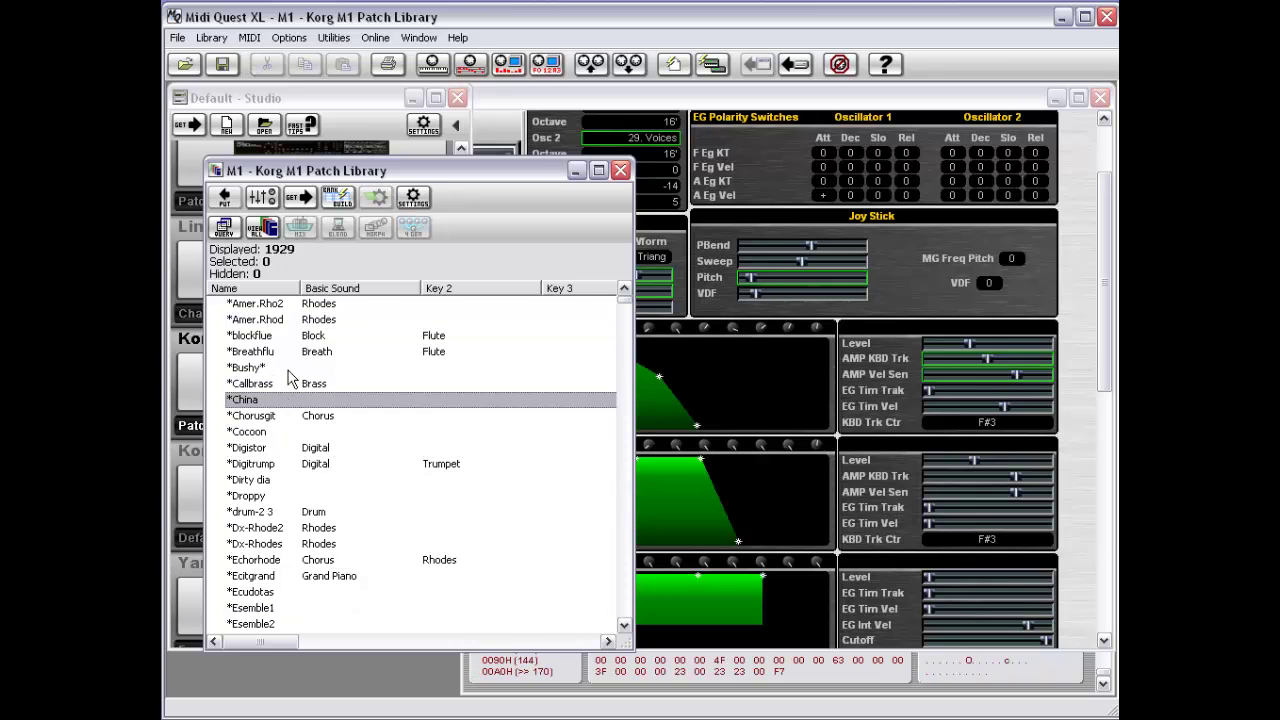
{"action": "left_click", "coordinate": [296, 351], "text": "ctrl"}
{"action": "left_click", "coordinate": [297, 320], "text": "ctrl"}
{"action": "left_click", "coordinate": [283, 512], "text": "ctrl"}
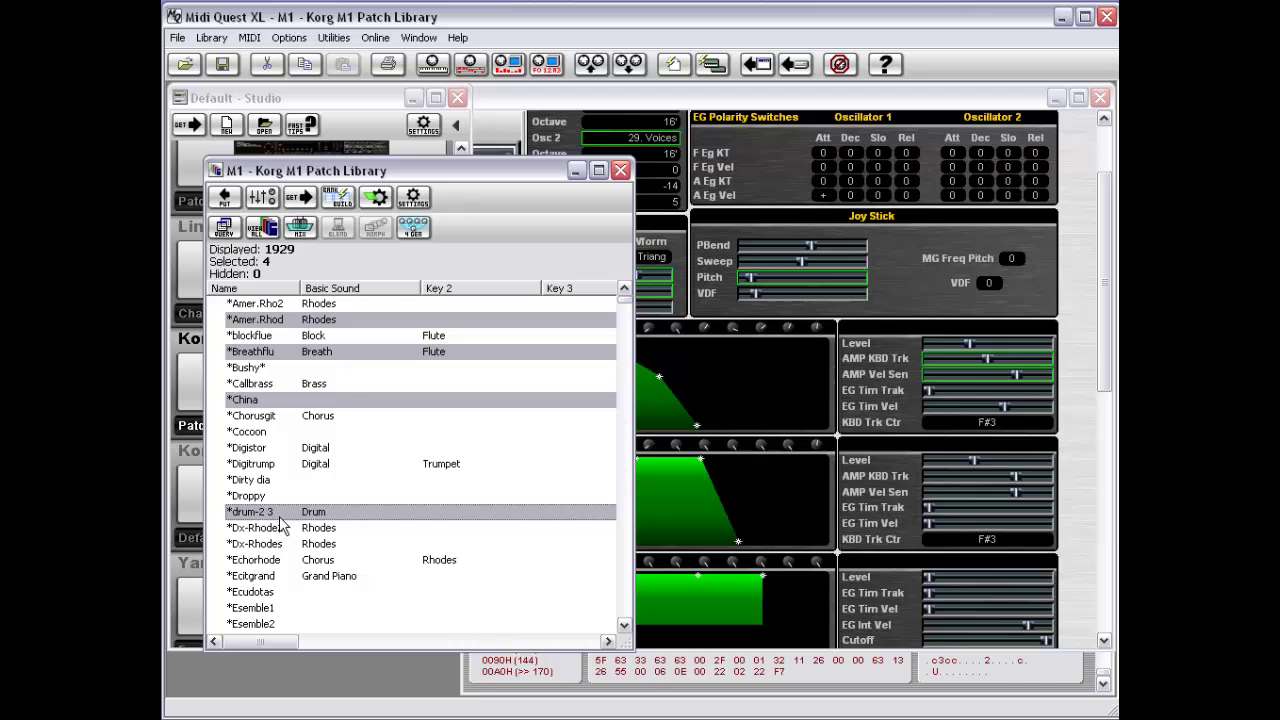
{"action": "left_click", "coordinate": [286, 594], "text": "ctrl"}
Try to copy the patch's selected parameters to the patches selected in the M1 - Korg M1 Patch Library
{"action": "left_click", "coordinate": [790, 100]}
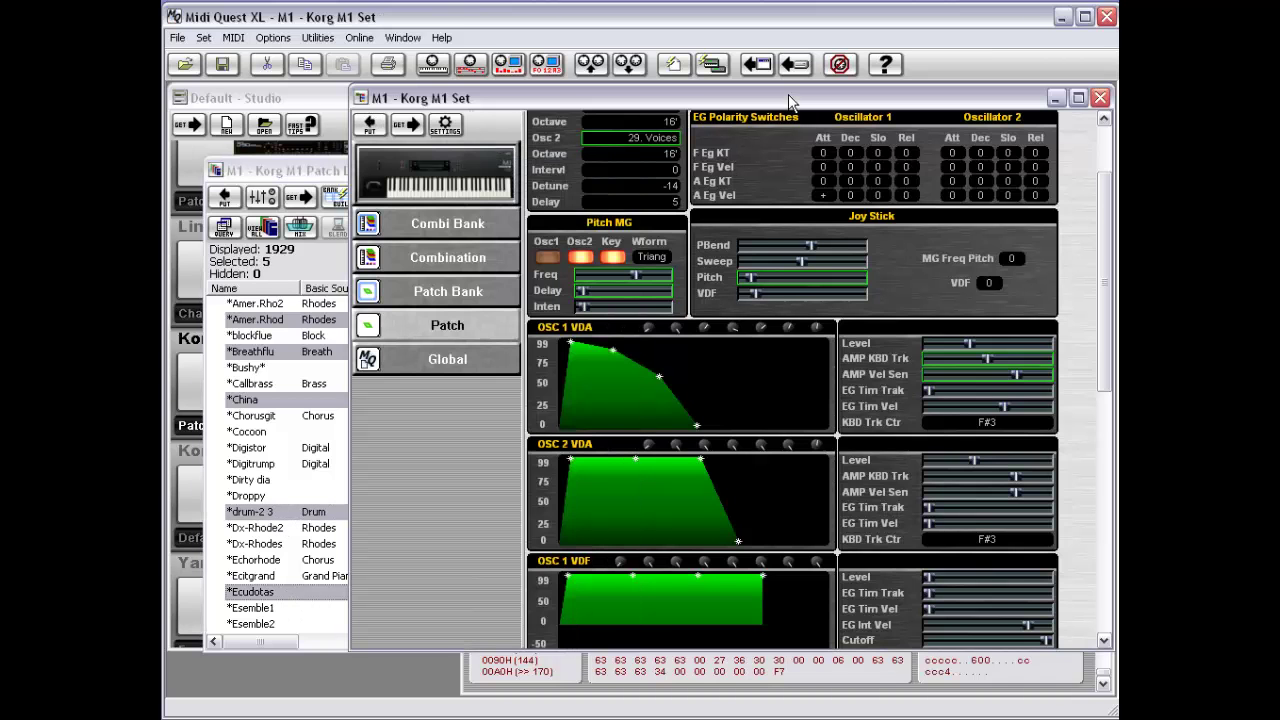
{"action": "right_click", "coordinate": [692, 210]}
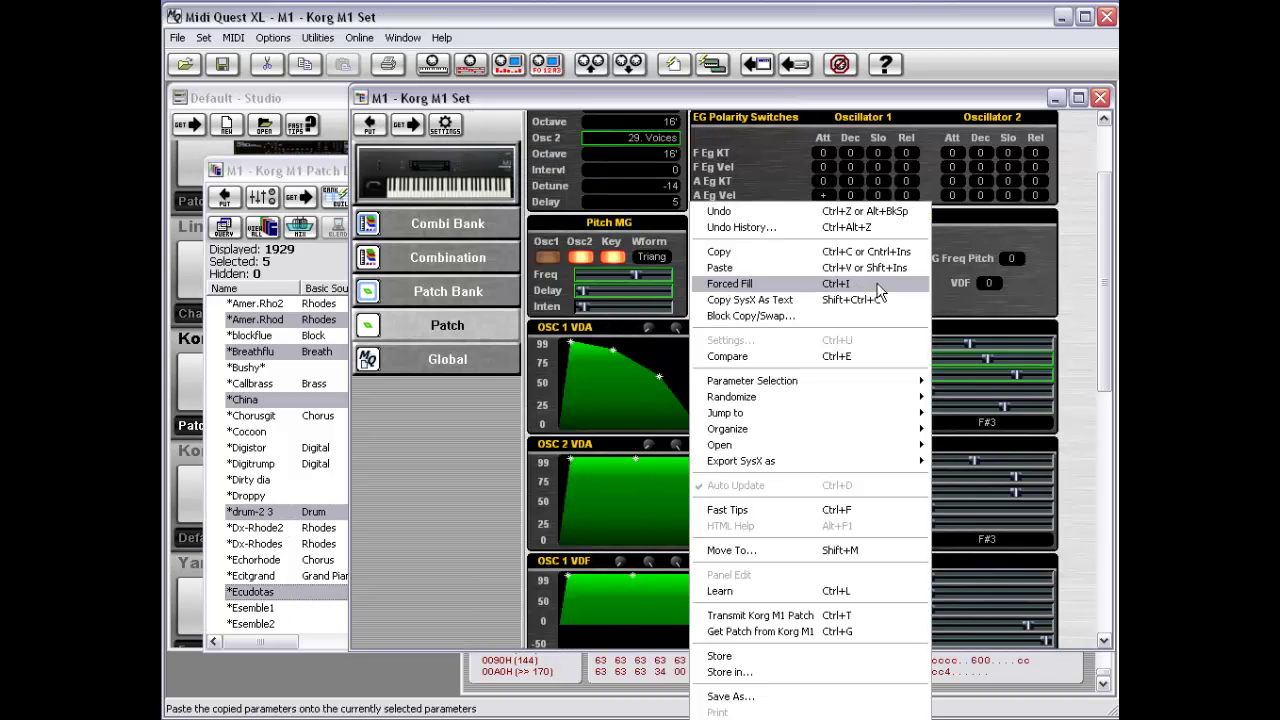
{"action": "mouse_move", "coordinate": [848, 385]}
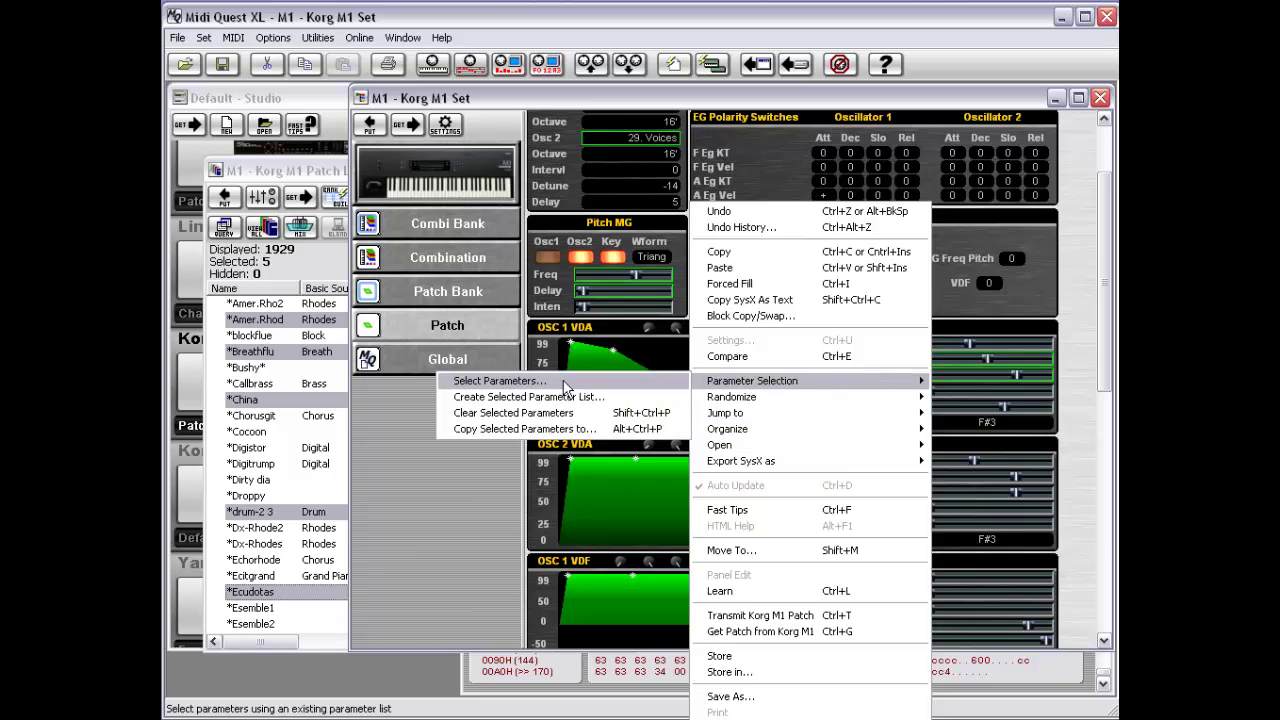
{"action": "left_click", "coordinate": [520, 429]}
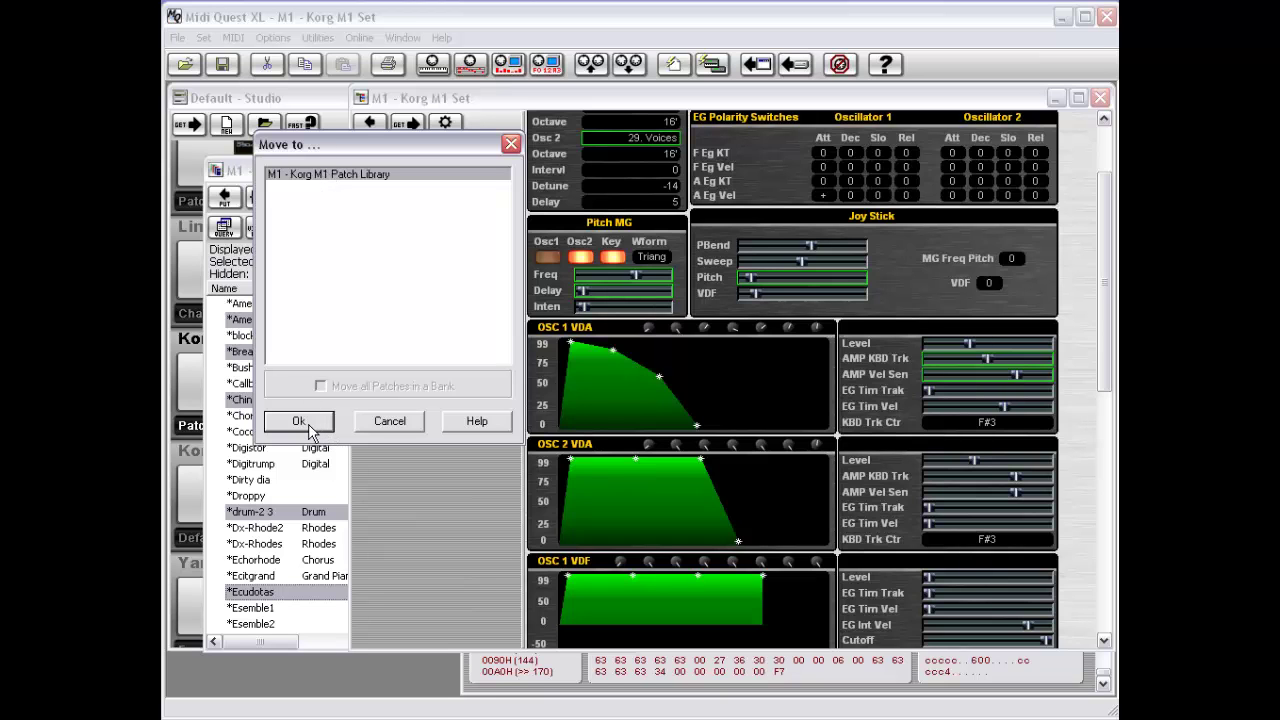
{"action": "left_click", "coordinate": [392, 422]}
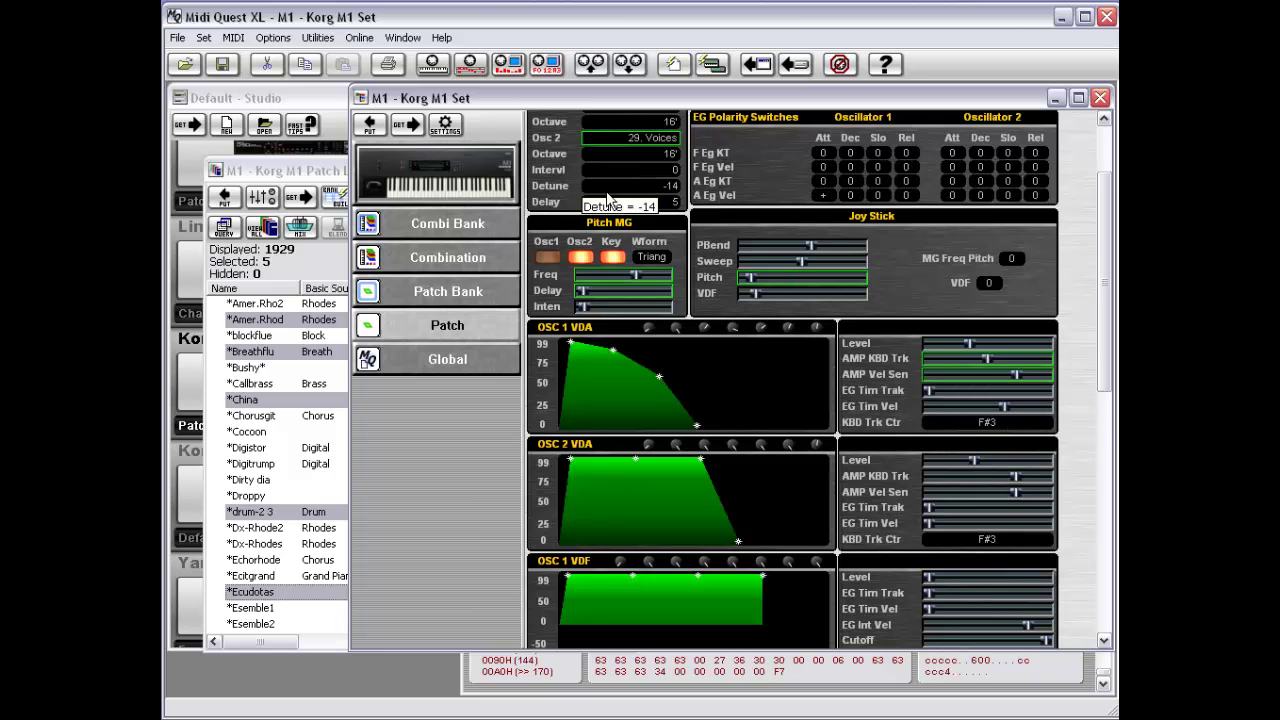
Close the M1 patch library and clear the parameter selection in the open patch
{"action": "left_click", "coordinate": [257, 170]}
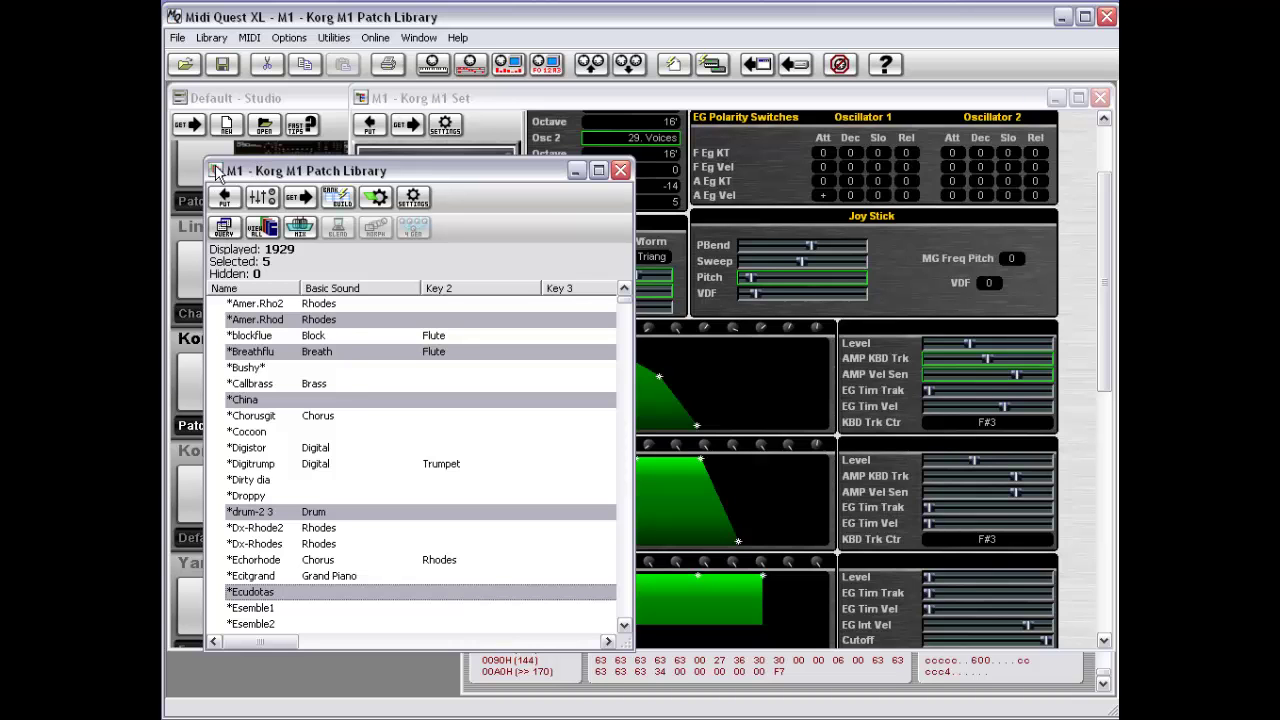
{"action": "double_click", "coordinate": [215, 170]}
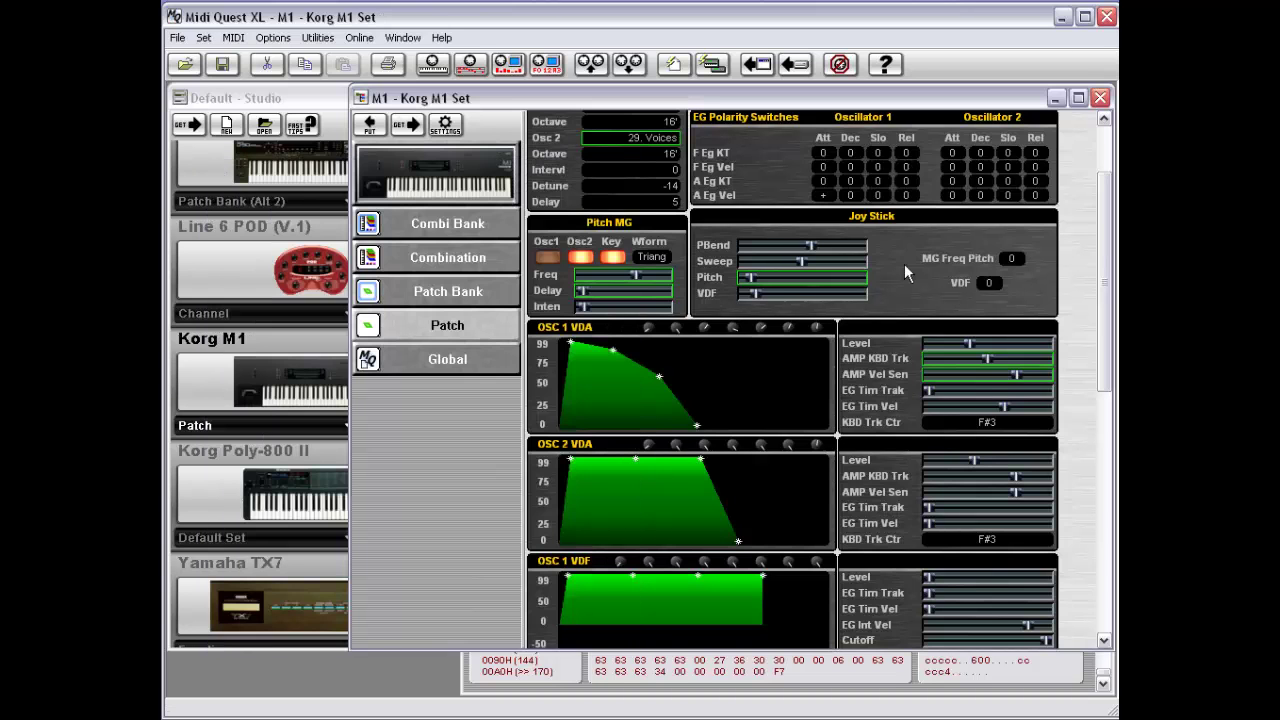
{"action": "right_click", "coordinate": [901, 237]}
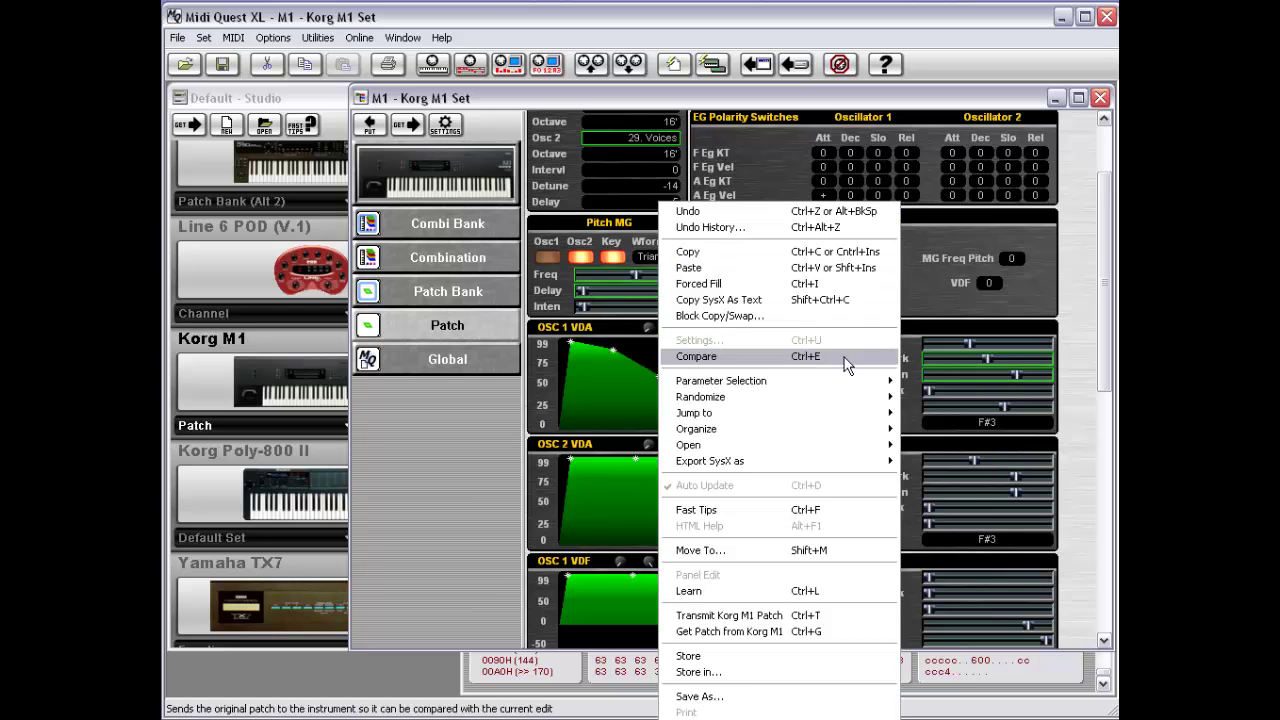
{"action": "mouse_move", "coordinate": [840, 387]}
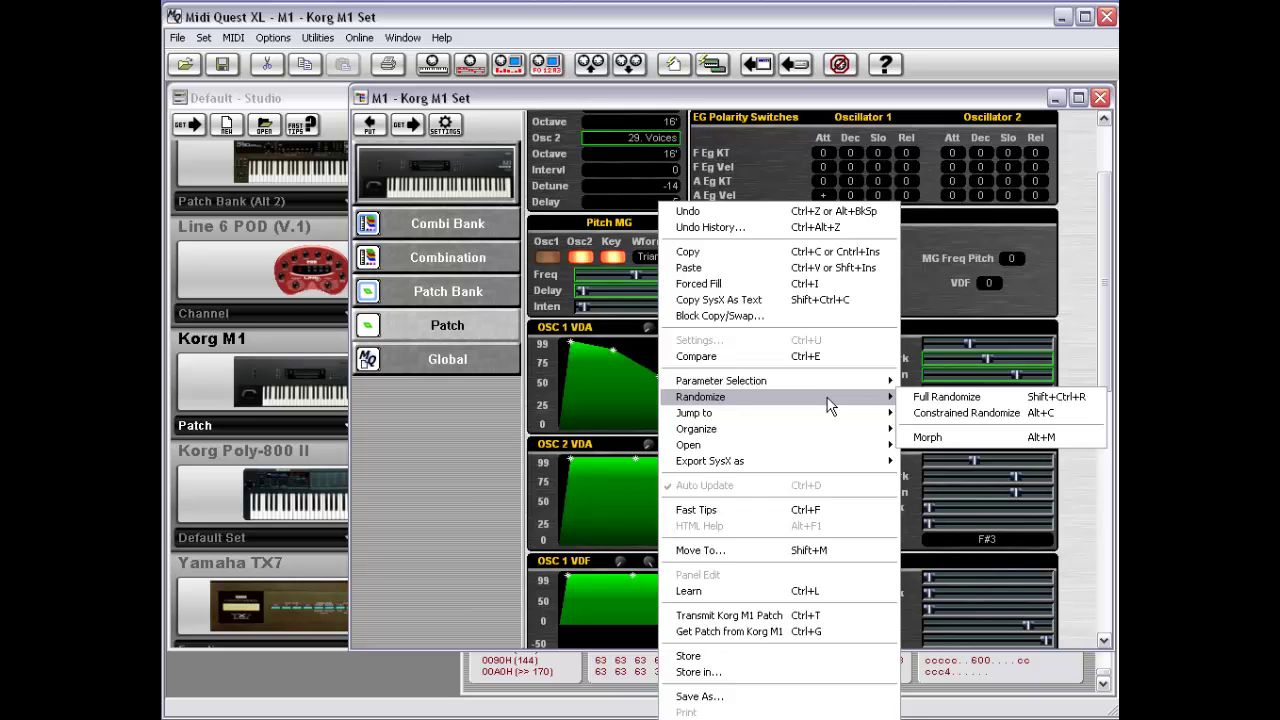
{"action": "left_click", "coordinate": [972, 399]}
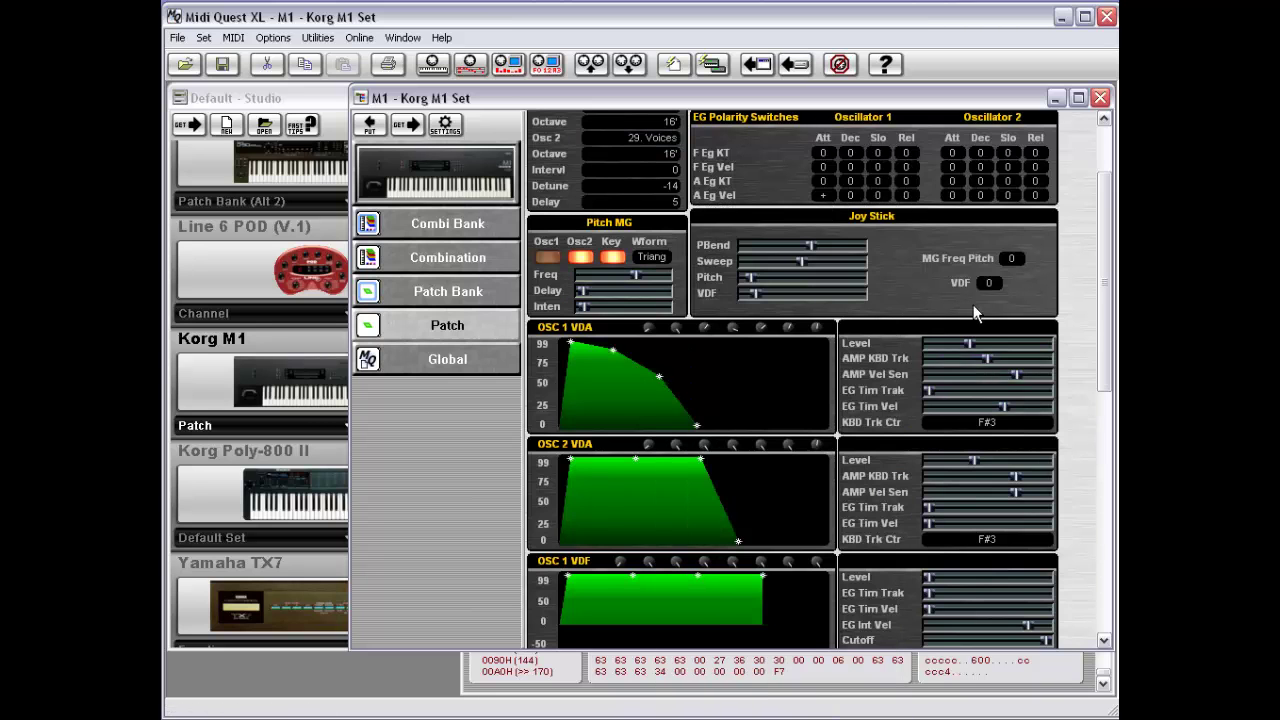
{"action": "left_click_drag", "start_coordinate": [888, 327], "coordinate": [973, 437]}
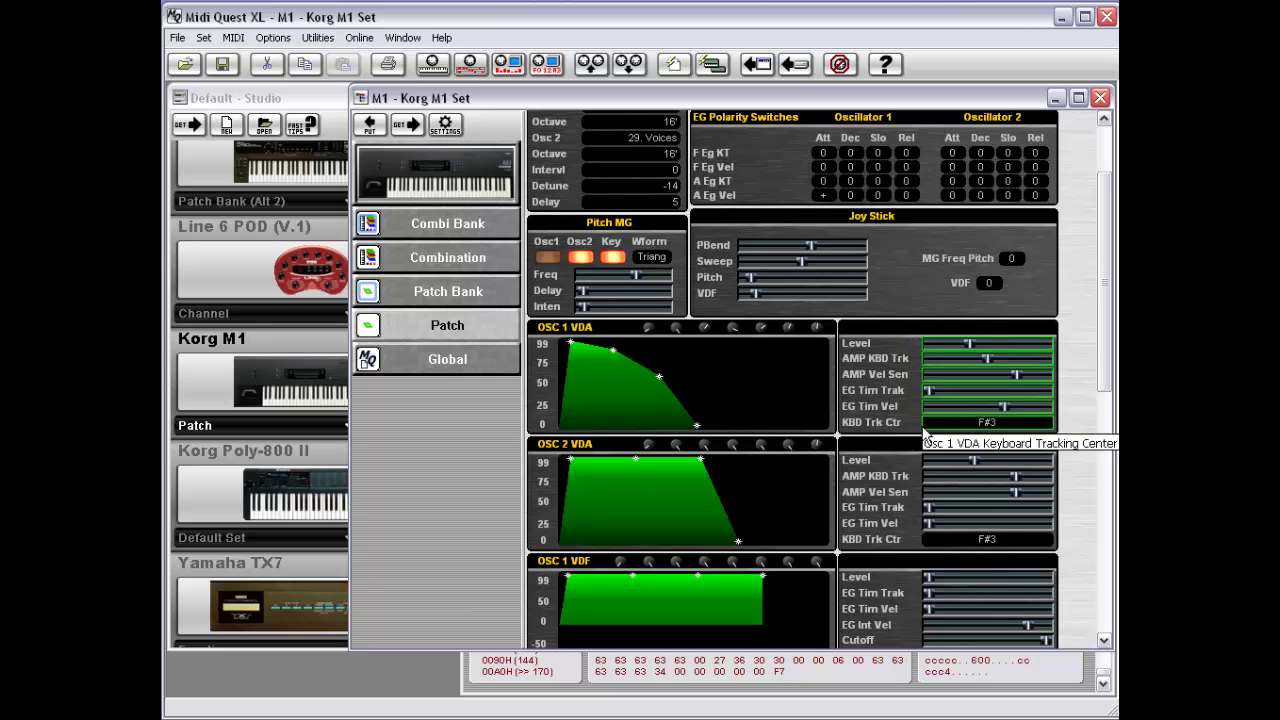
{"action": "right_click", "coordinate": [878, 322]}
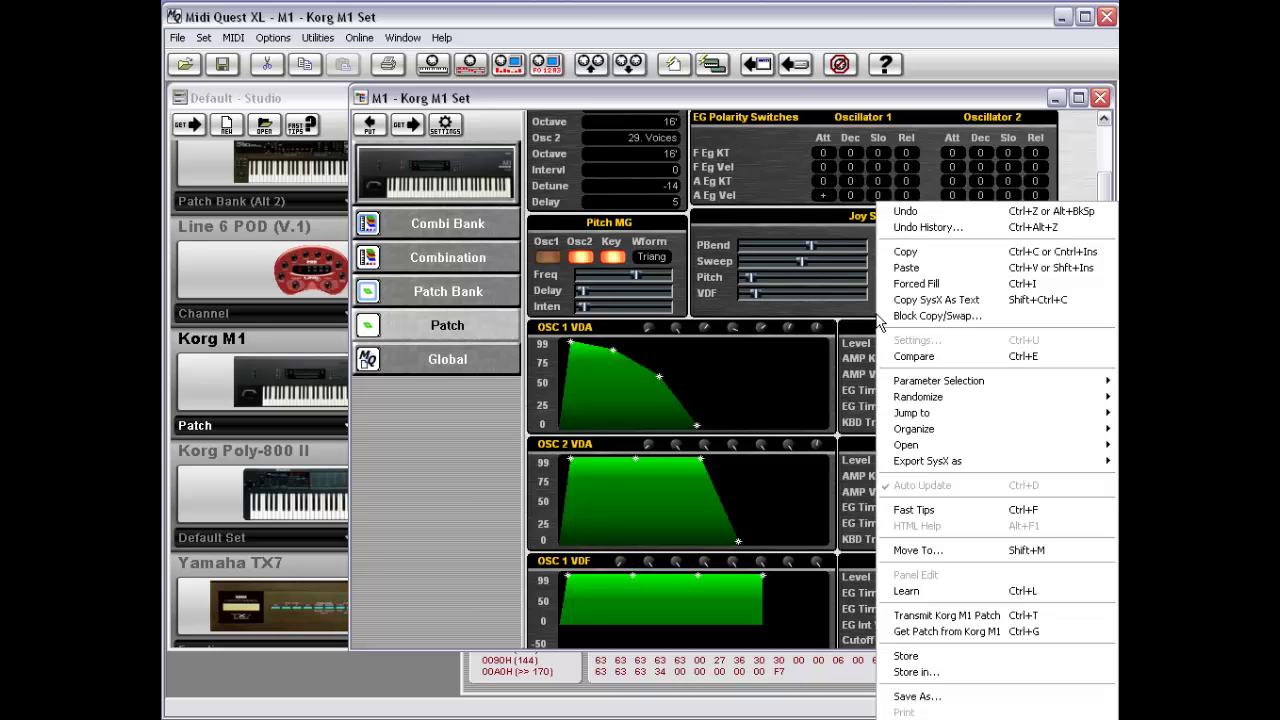
{"action": "mouse_move", "coordinate": [917, 401]}
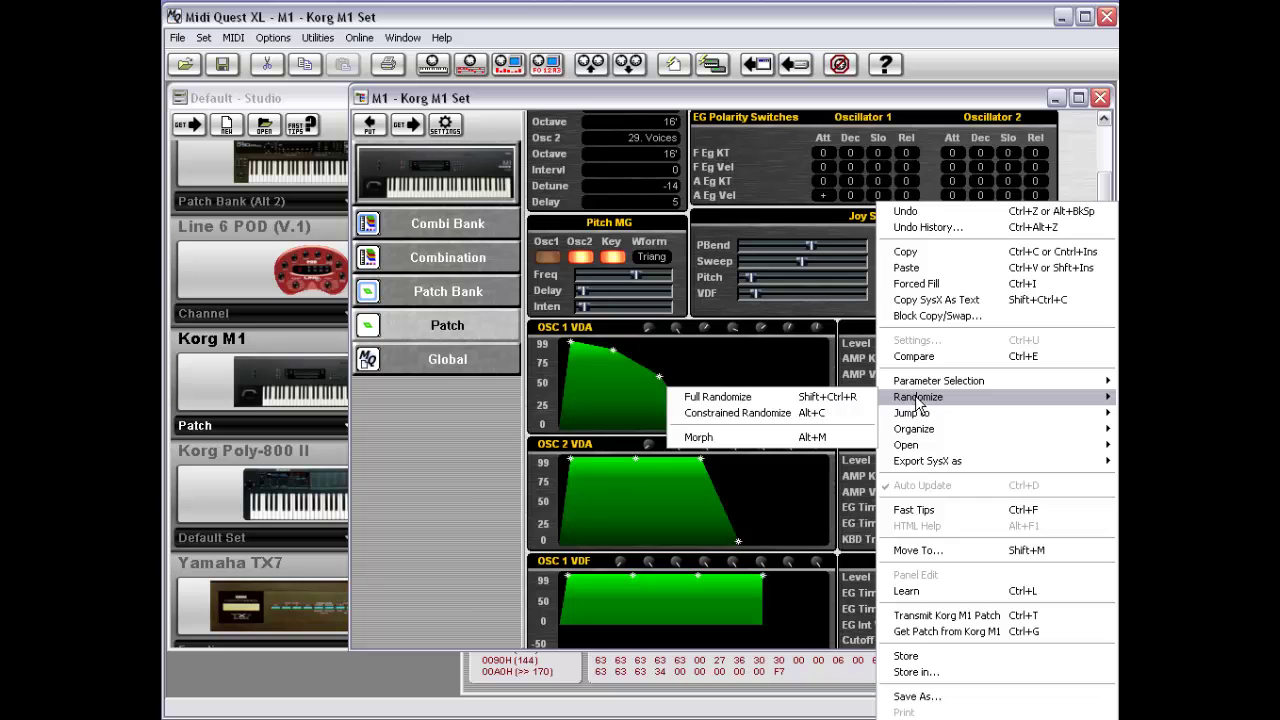
{"action": "left_click", "coordinate": [860, 325]}
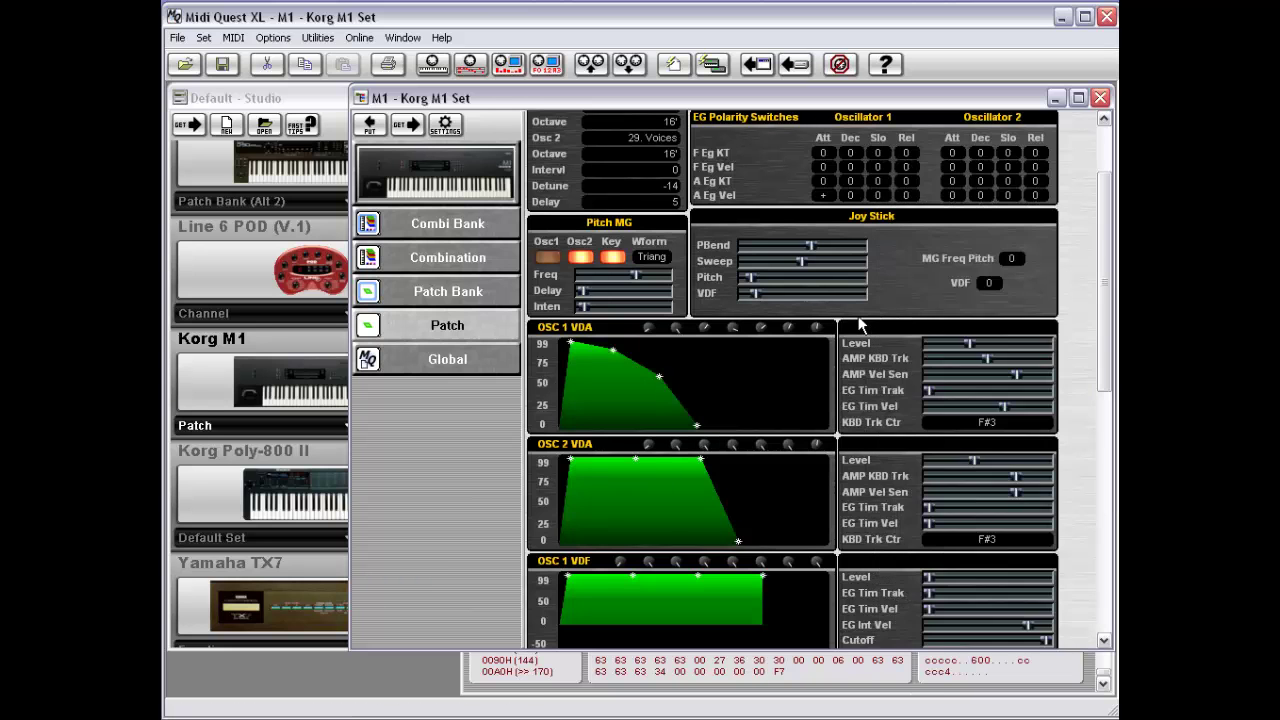
{"action": "right_click", "coordinate": [860, 325]}
{"action": "mouse_move", "coordinate": [912, 388]}
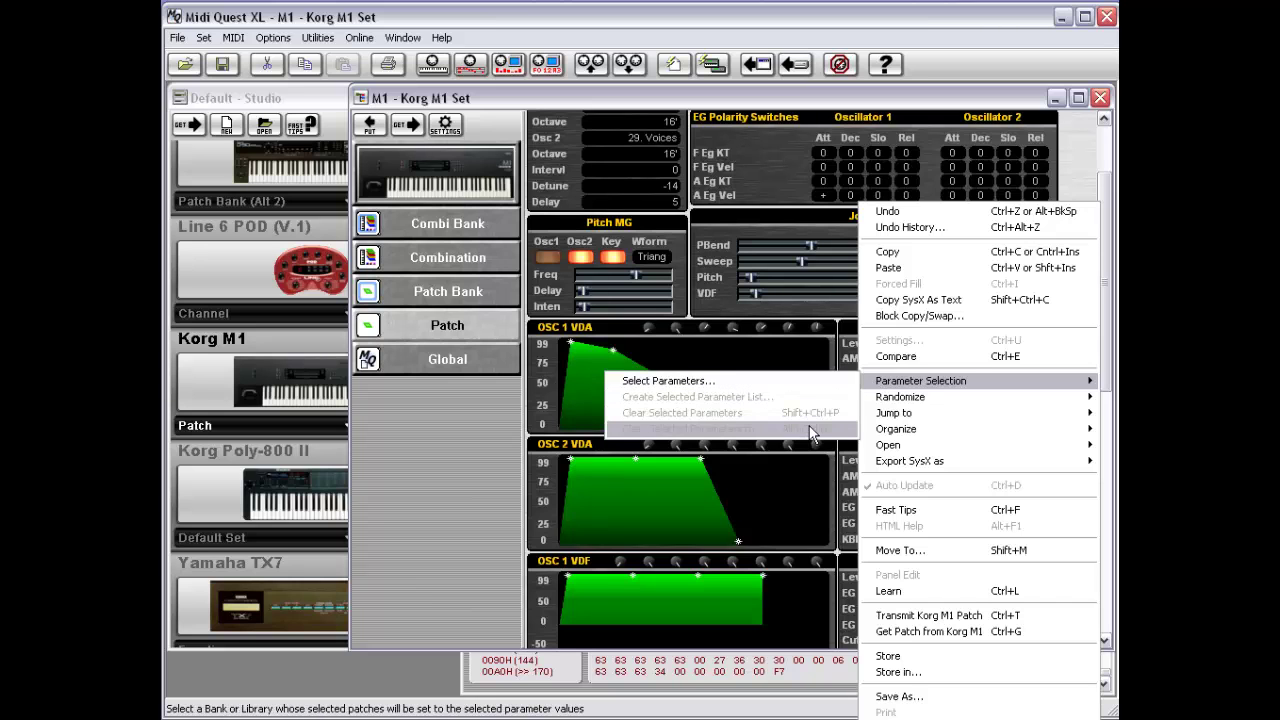
{"action": "mouse_move", "coordinate": [910, 403]}
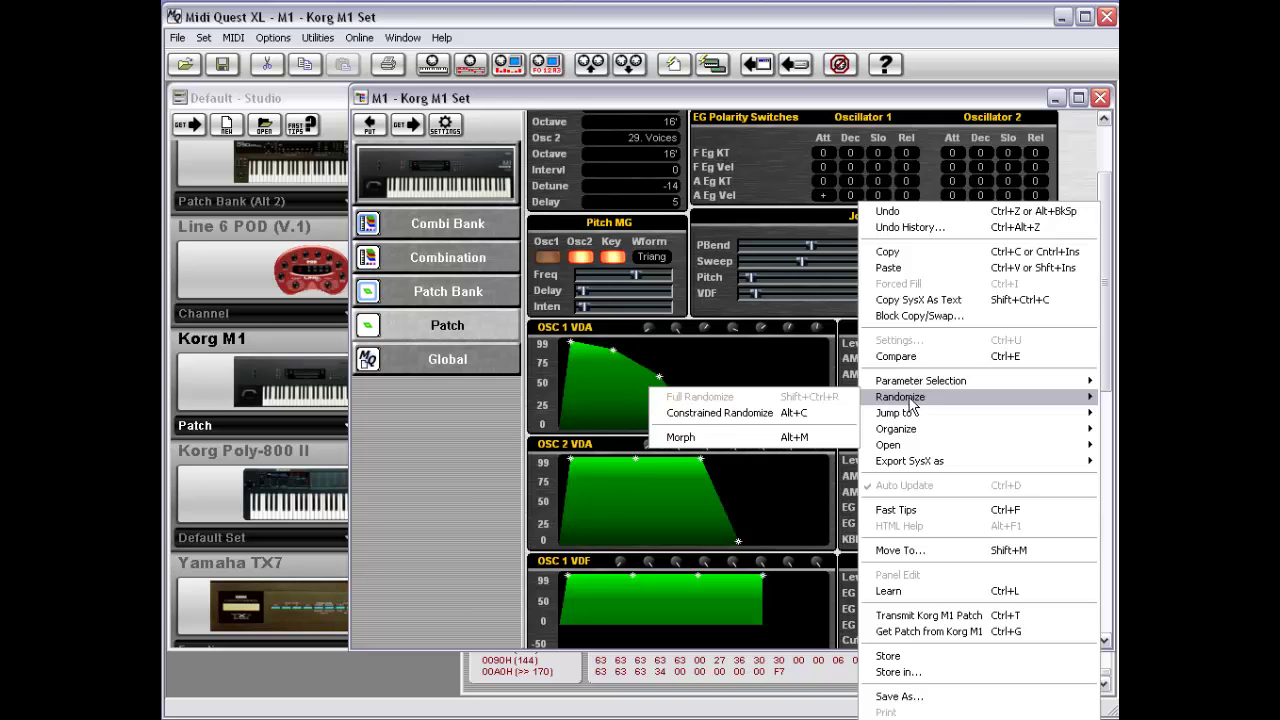
{"action": "left_click", "coordinate": [800, 113]}
Select the OSC 1 VDA parameters from Level to KBD Trk Ctr and apply Full Randomize to them
{"action": "left_click_drag", "start_coordinate": [882, 324], "coordinate": [967, 424]}
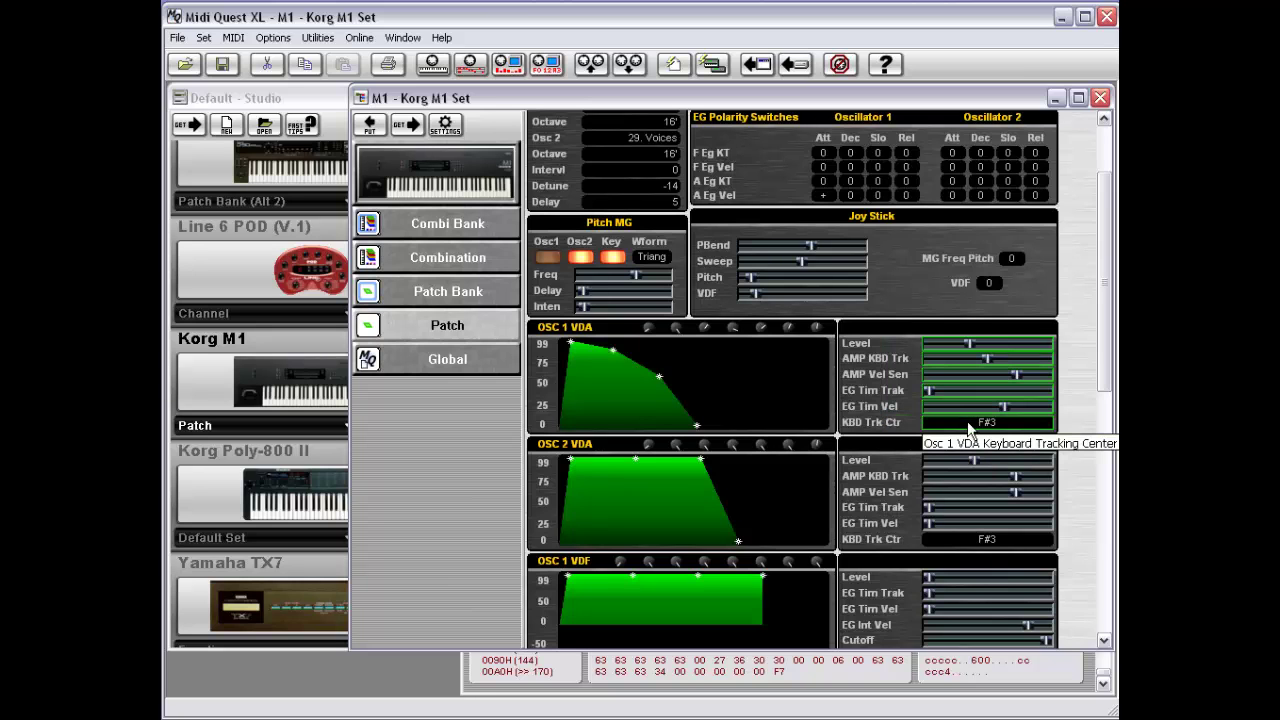
{"action": "right_click", "coordinate": [878, 365]}
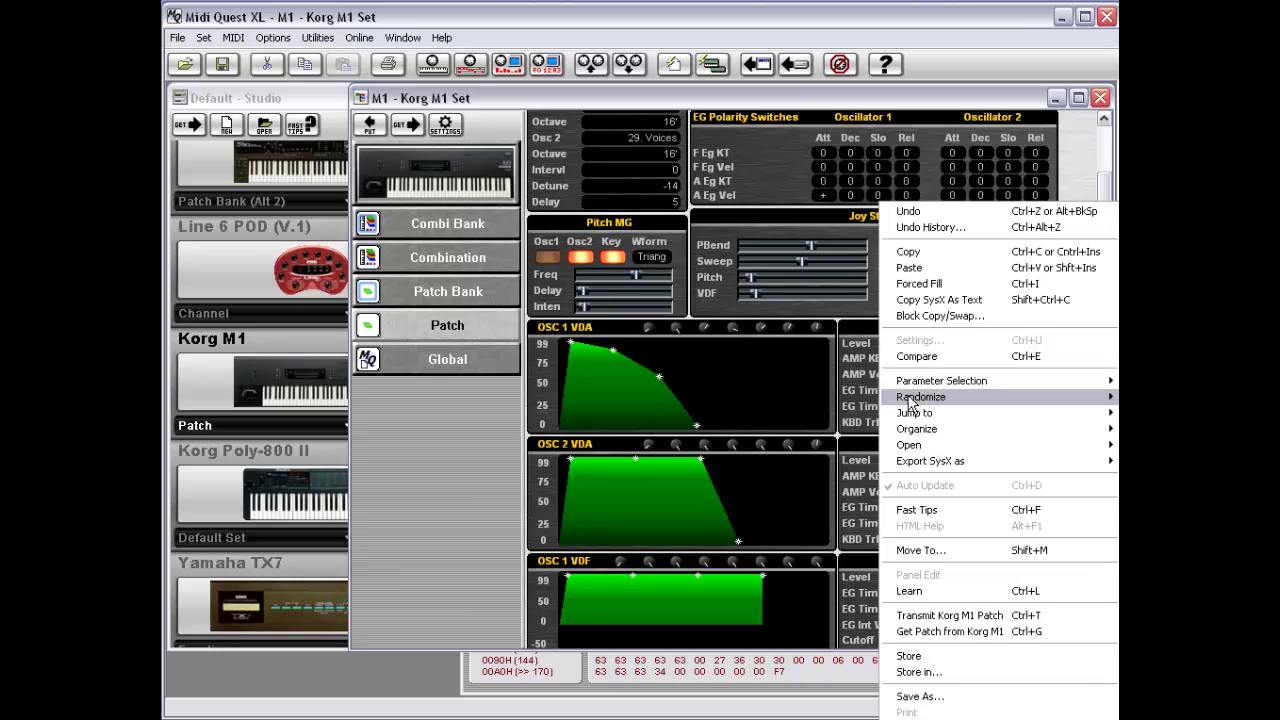
{"action": "mouse_move", "coordinate": [912, 405]}
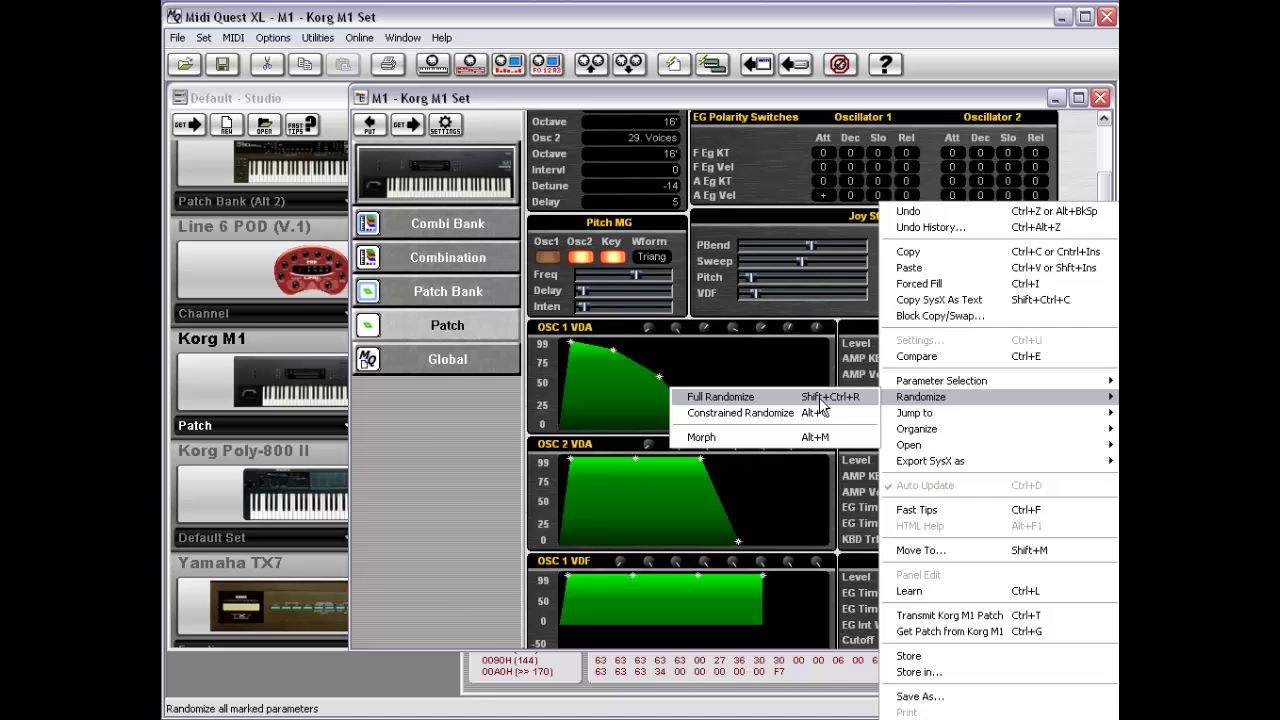
{"action": "left_click", "coordinate": [819, 397]}
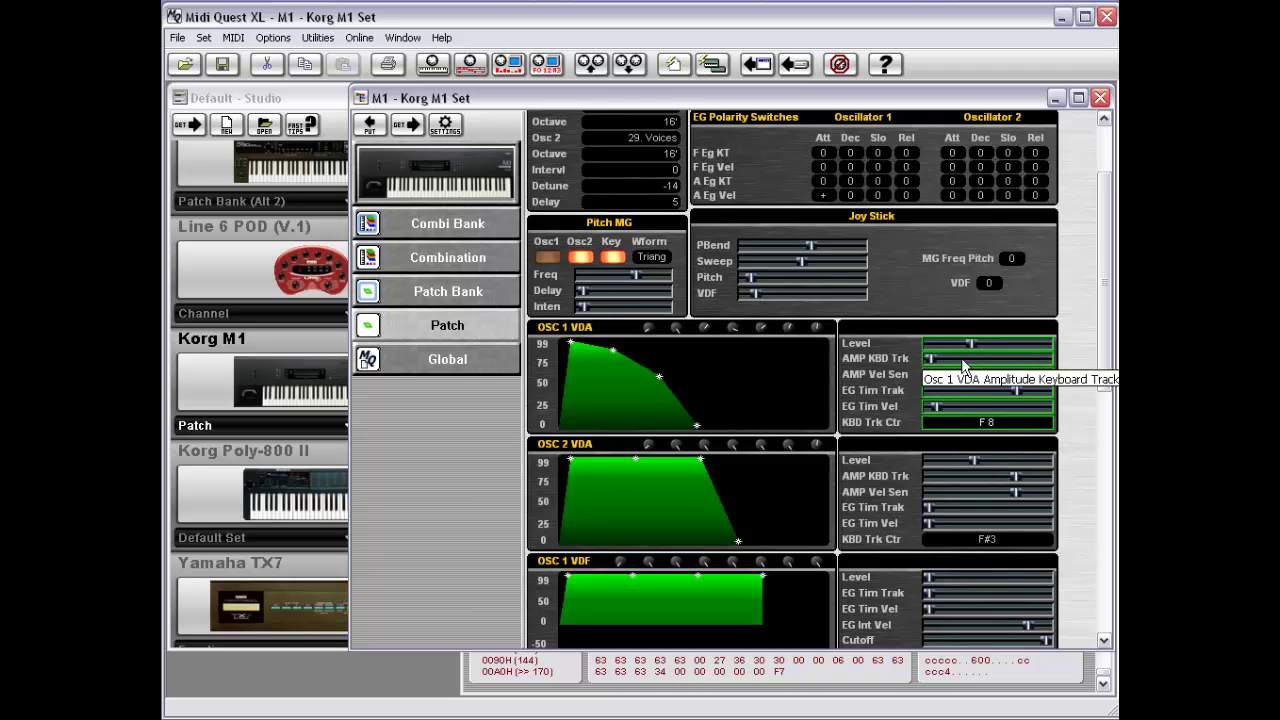
Look over the randomize options for the selected parameters and inspect the Patch Randomize percentage in the patch editing preferences, leaving it as is
{"action": "right_click", "coordinate": [857, 370]}
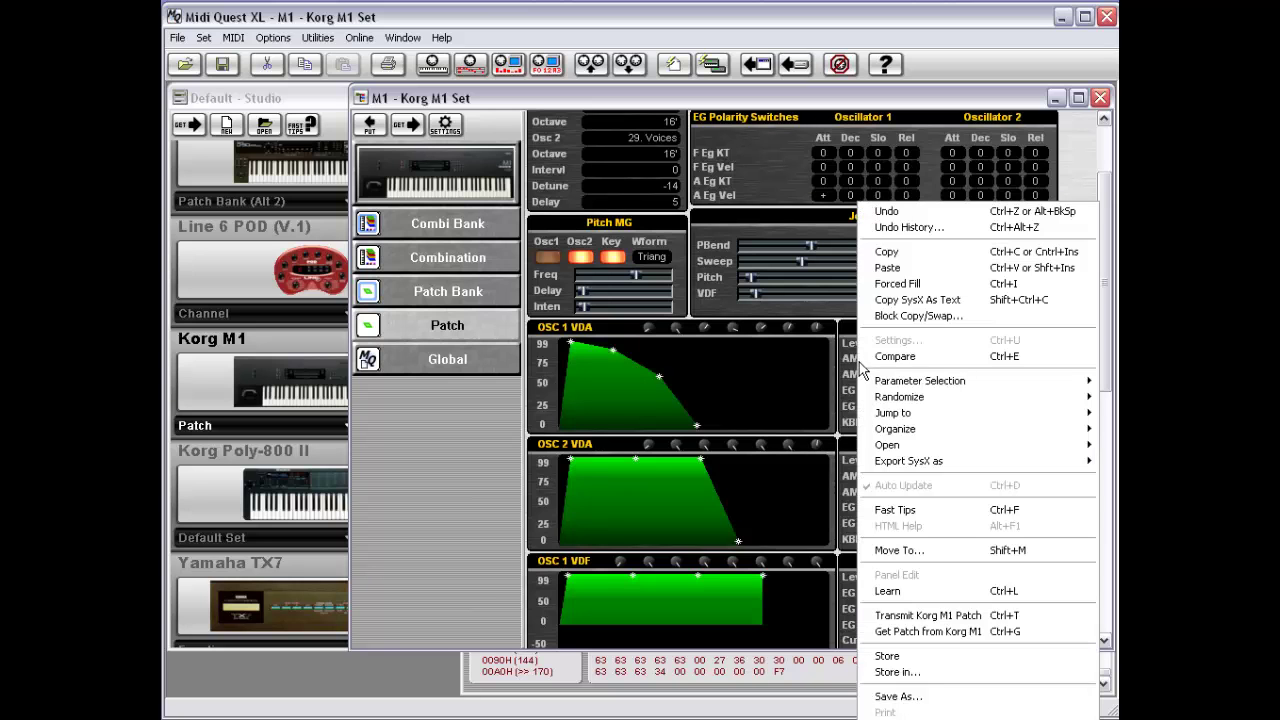
{"action": "mouse_move", "coordinate": [880, 396]}
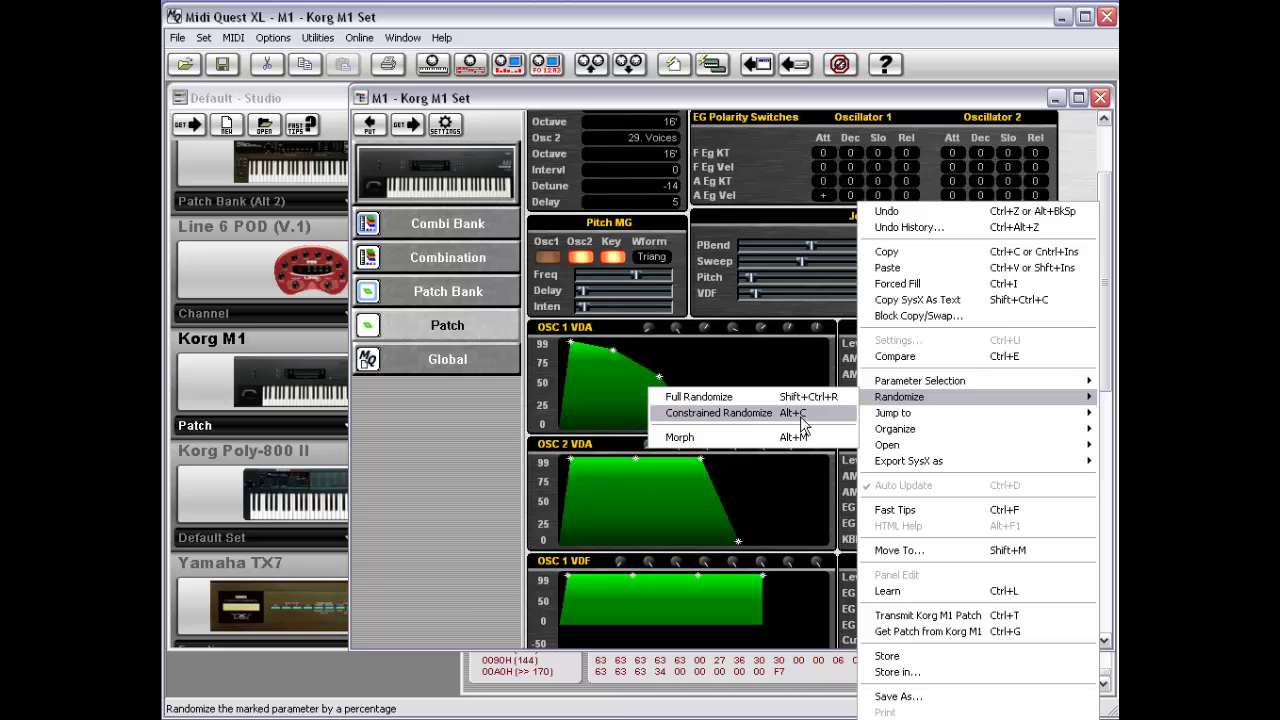
{"action": "left_click", "coordinate": [847, 360]}
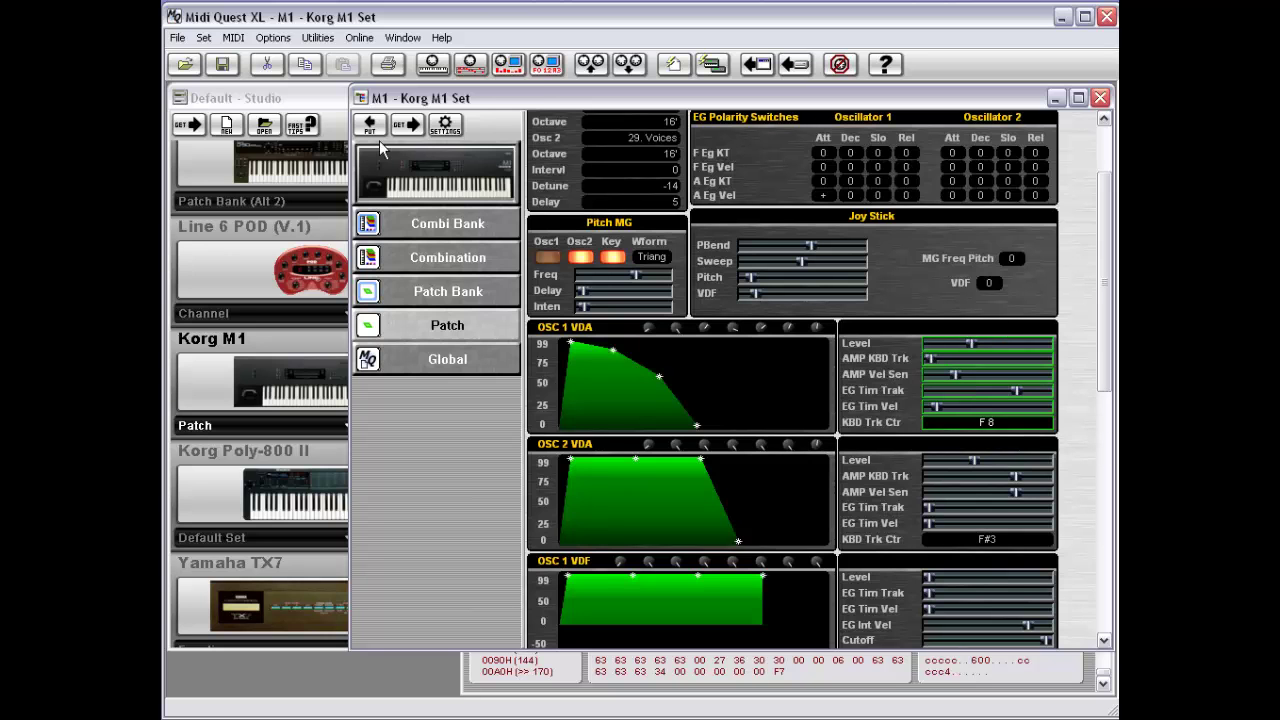
{"action": "left_click", "coordinate": [231, 40]}
{"action": "mouse_move", "coordinate": [274, 40]}
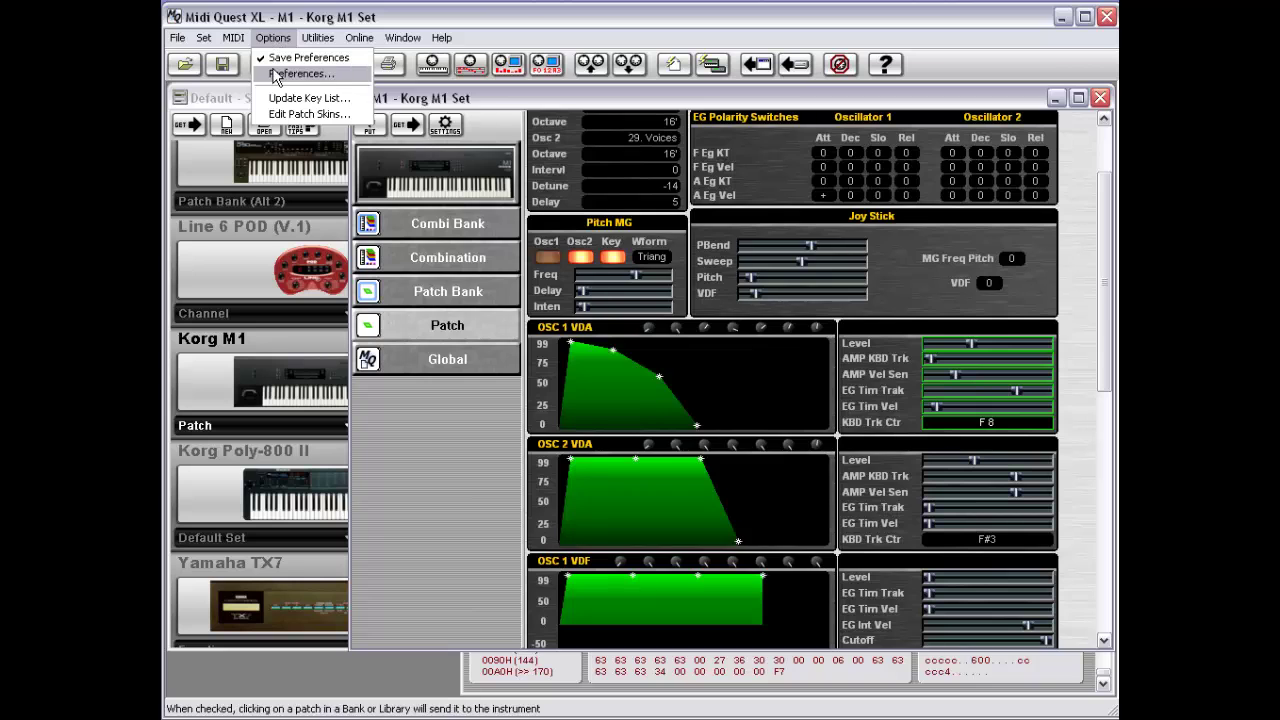
{"action": "left_click", "coordinate": [280, 75]}
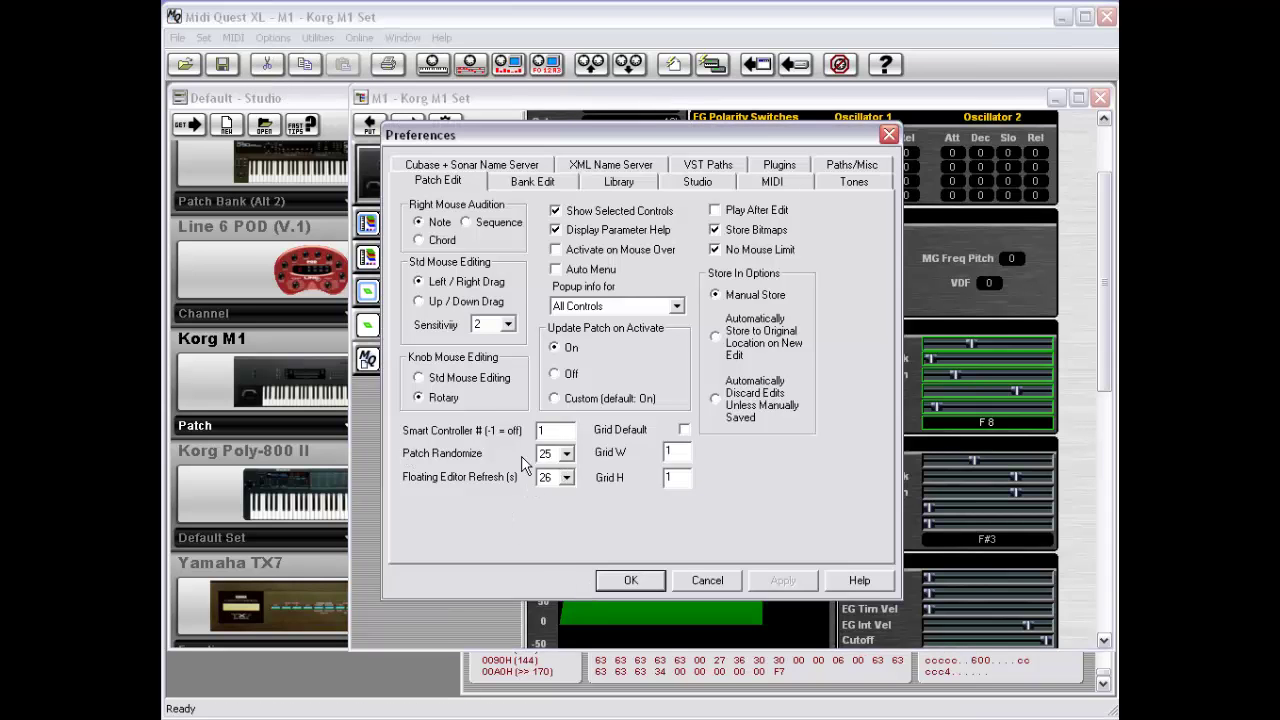
{"action": "left_click", "coordinate": [566, 454]}
{"action": "left_click", "coordinate": [566, 456]}
{"action": "left_click", "coordinate": [704, 583]}
Run Morph on the selected OSC 1 VDA parameters and close the morph patch bank it opens
{"action": "mouse_move", "coordinate": [970, 346]}
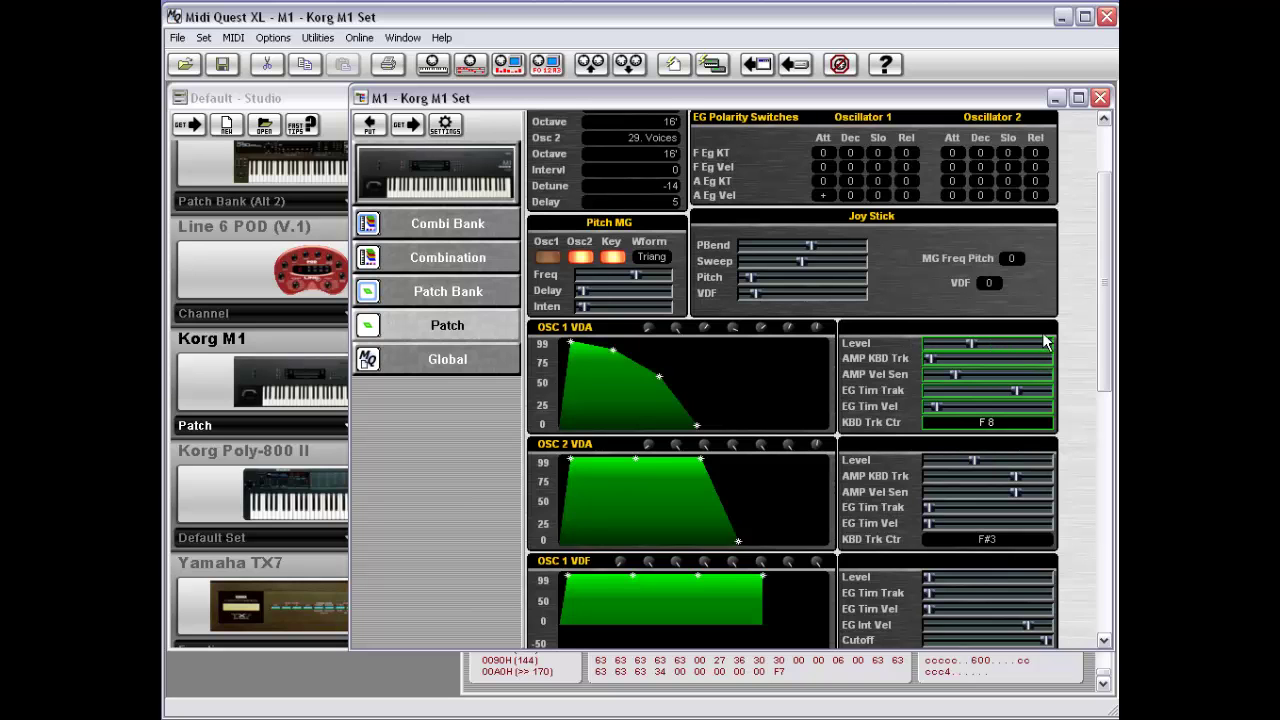
{"action": "mouse_move", "coordinate": [1052, 346]}
{"action": "right_click", "coordinate": [940, 312]}
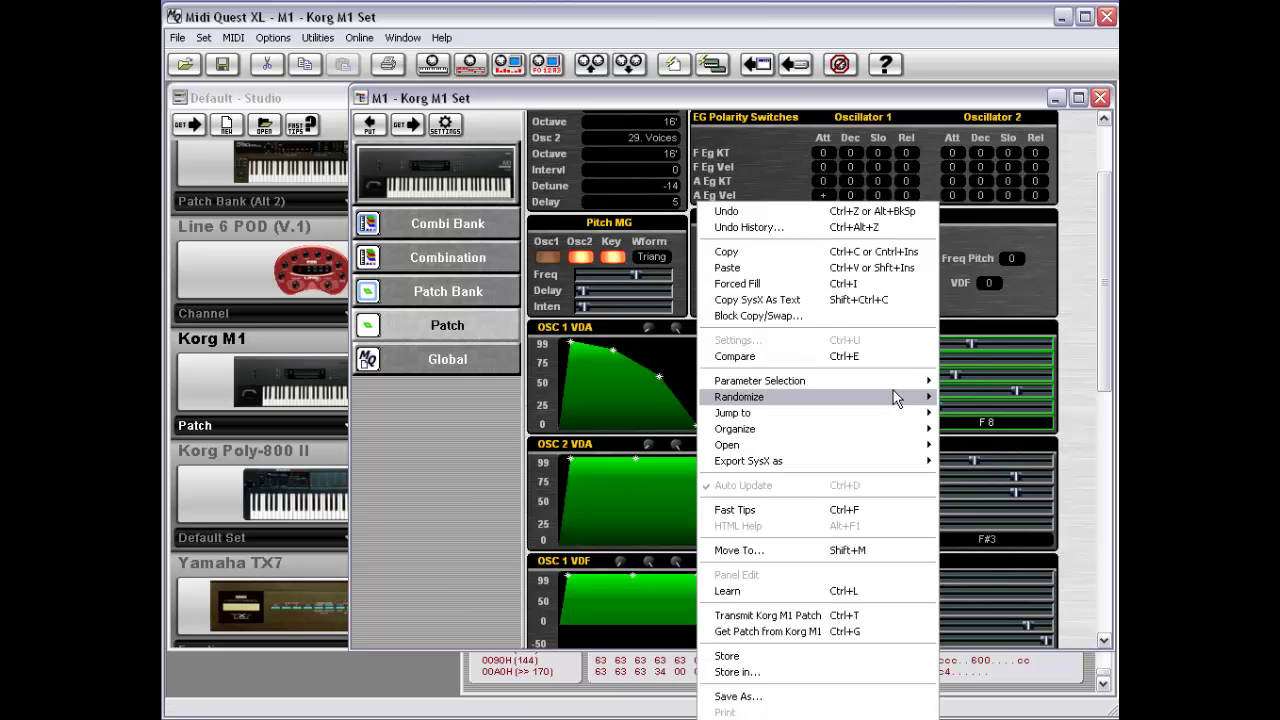
{"action": "mouse_move", "coordinate": [900, 397]}
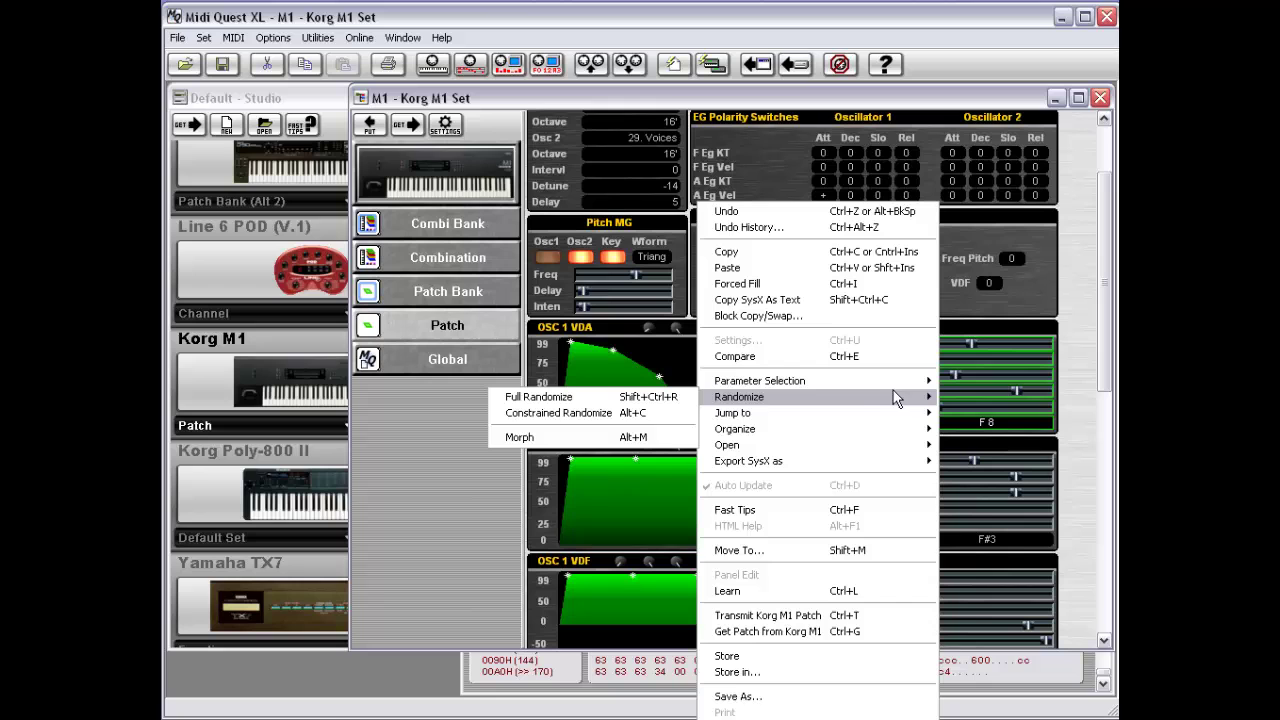
{"action": "left_click", "coordinate": [624, 440]}
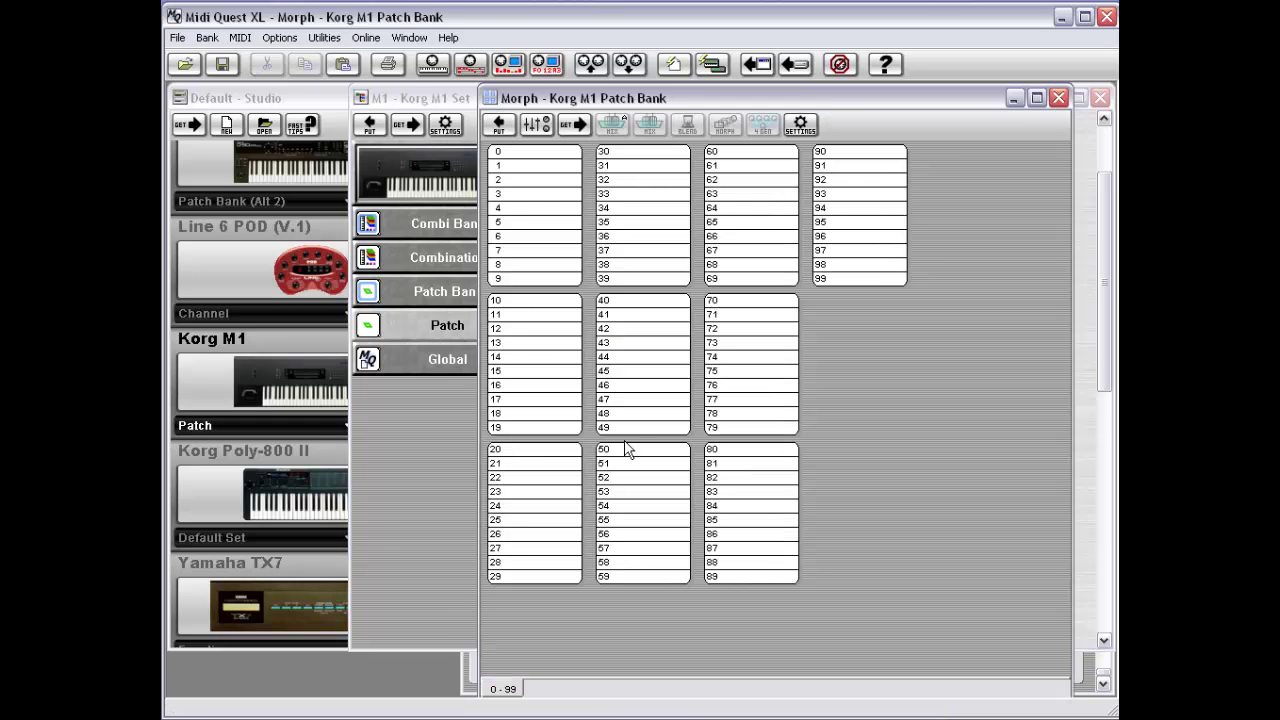
{"action": "left_click_drag", "start_coordinate": [830, 105], "coordinate": [629, 105]}
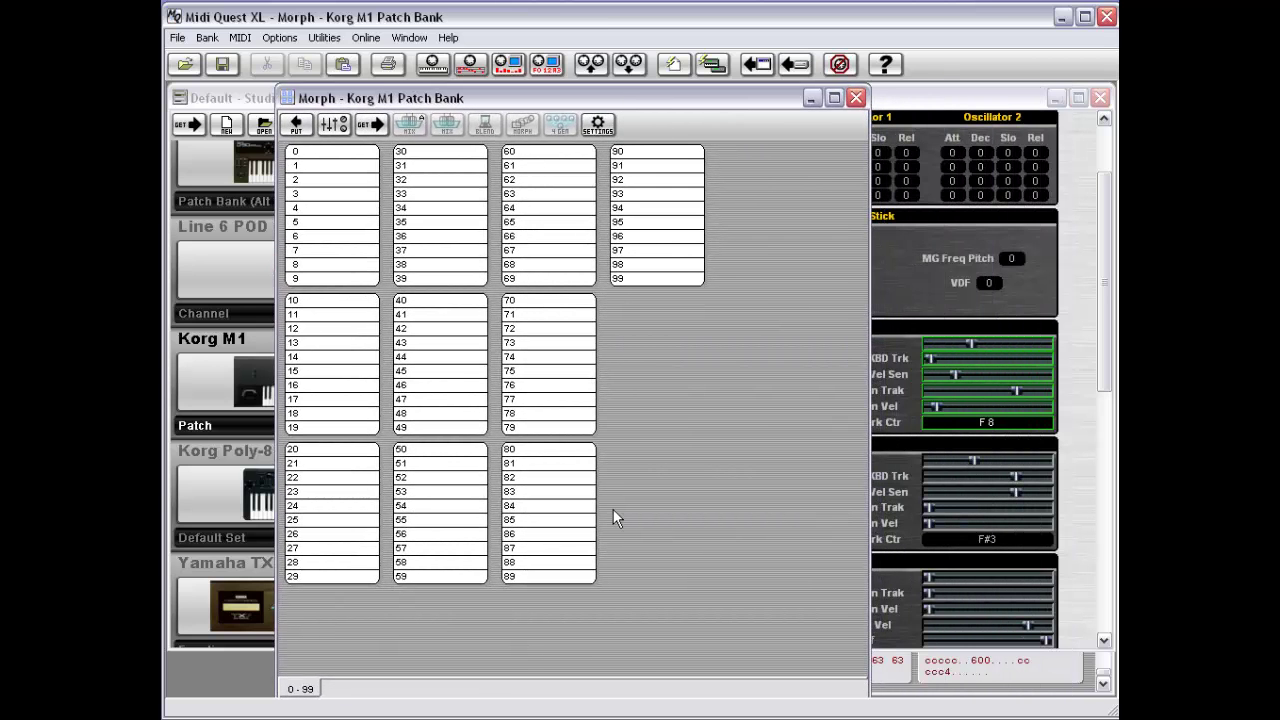
{"action": "double_click", "coordinate": [290, 100]}
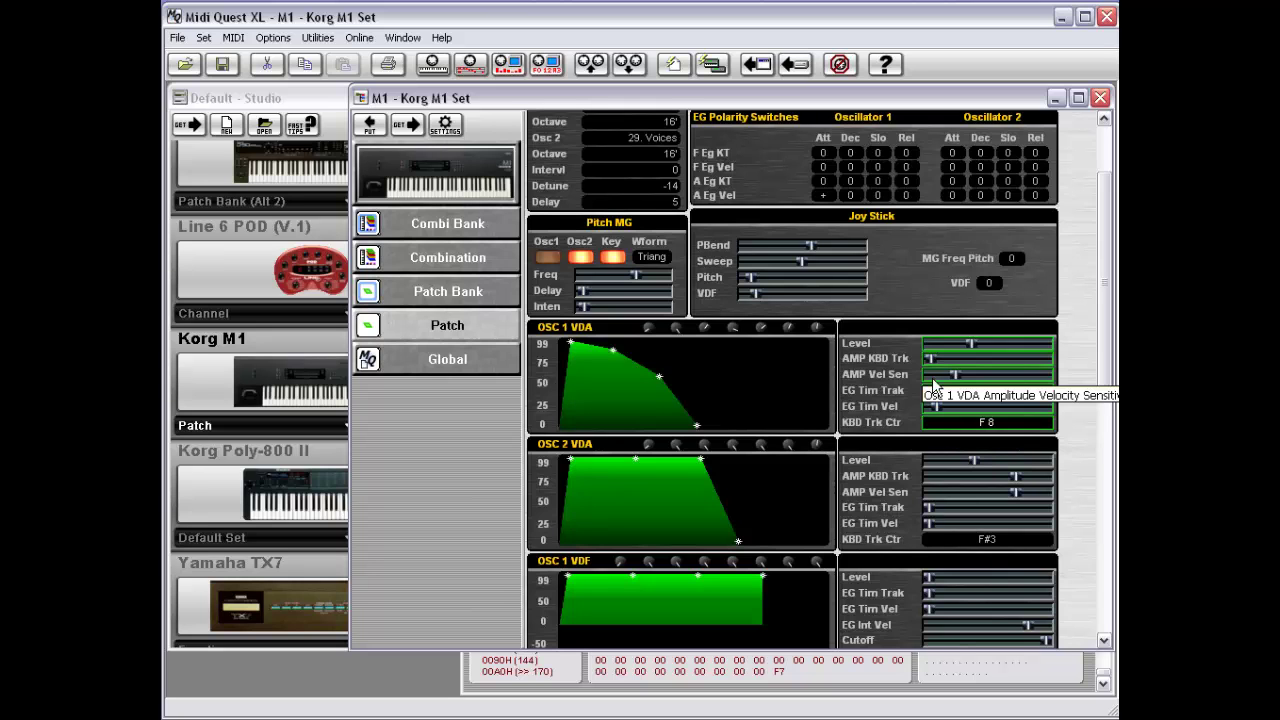
Set jump point Pt 0 at the OSC 1 Pitch EG section and name it "my Jump point 1"
{"action": "right_click", "coordinate": [896, 301]}
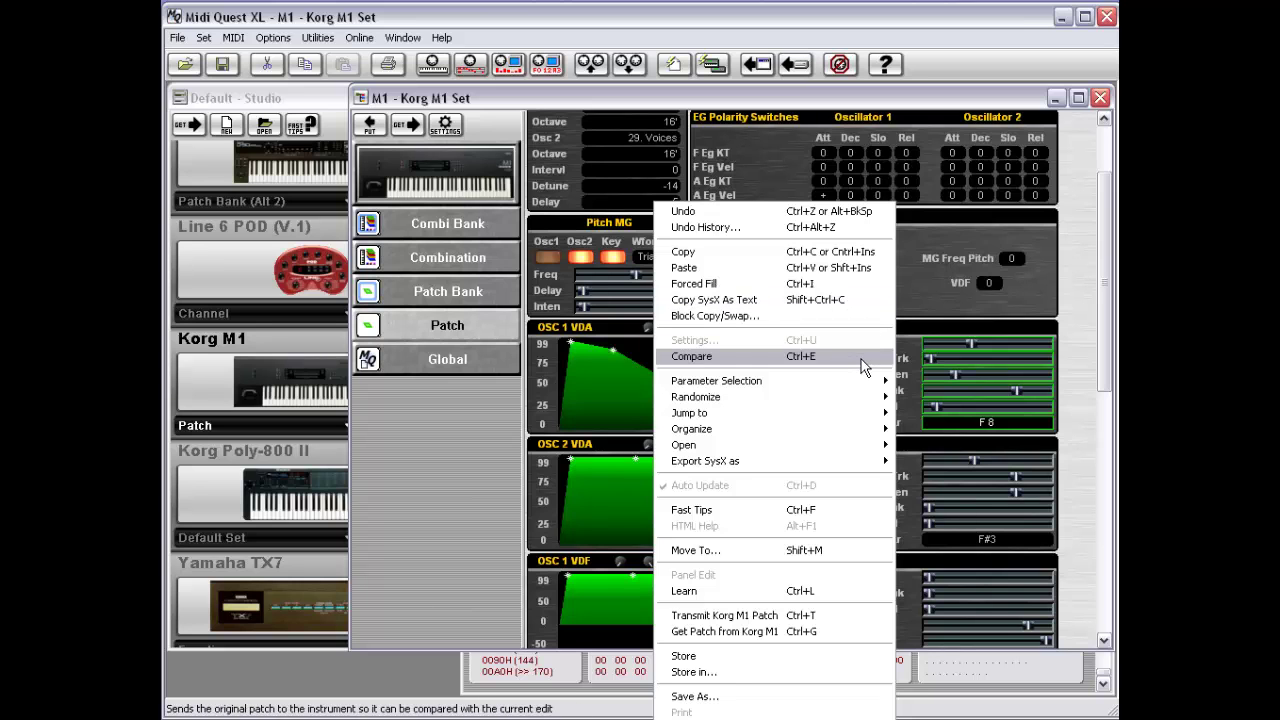
{"action": "mouse_move", "coordinate": [866, 384]}
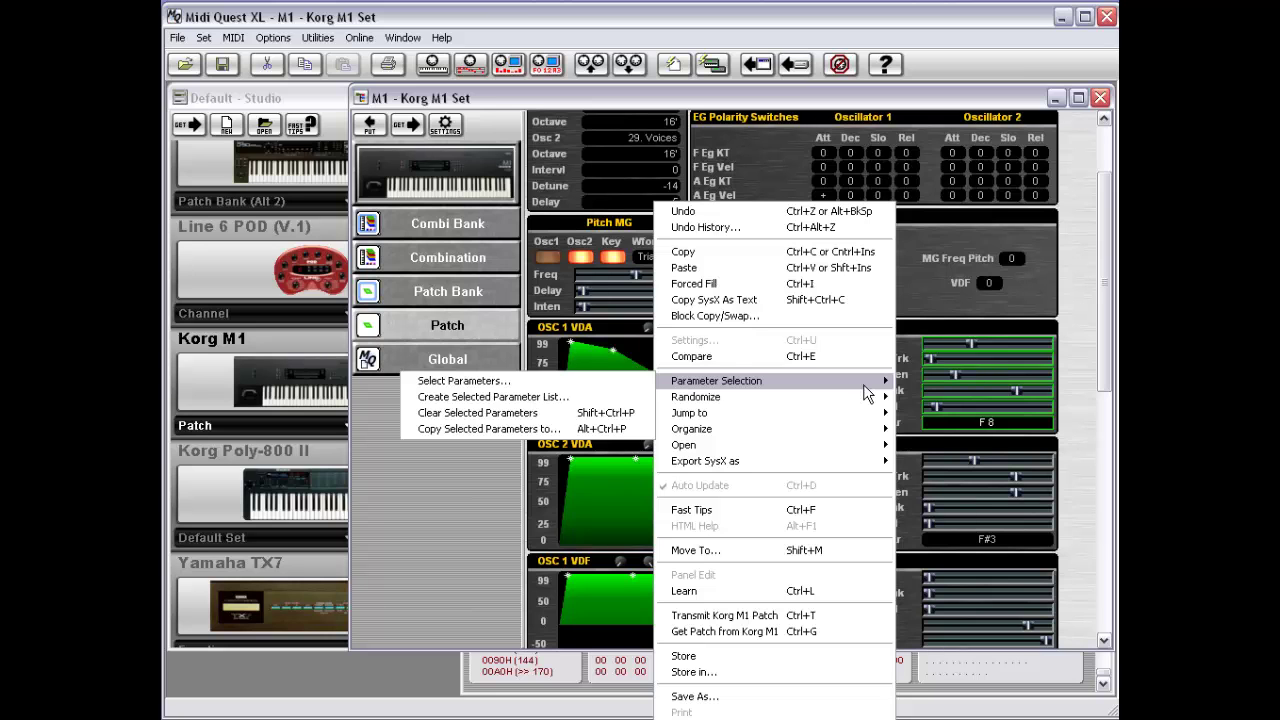
{"action": "mouse_move", "coordinate": [851, 409]}
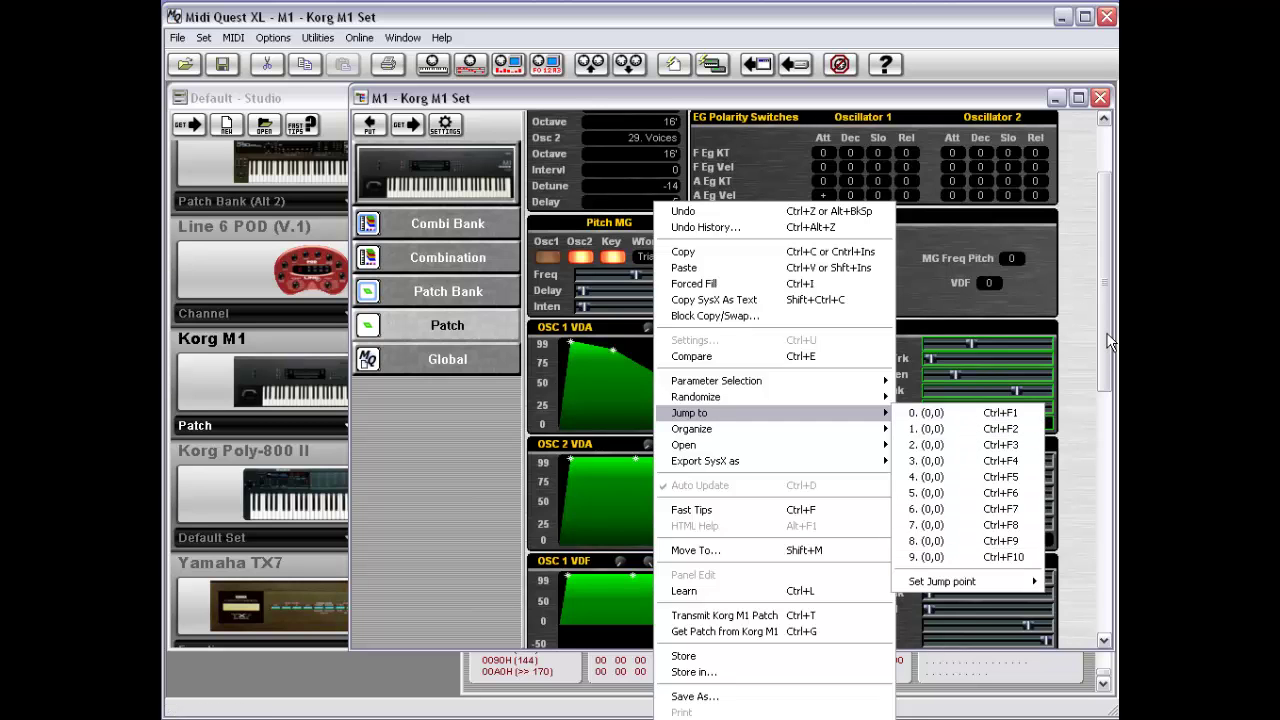
{"action": "left_click_drag", "start_coordinate": [1110, 340], "coordinate": [1070, 518]}
{"action": "left_click", "coordinate": [787, 482]}
{"action": "right_click", "coordinate": [885, 489]}
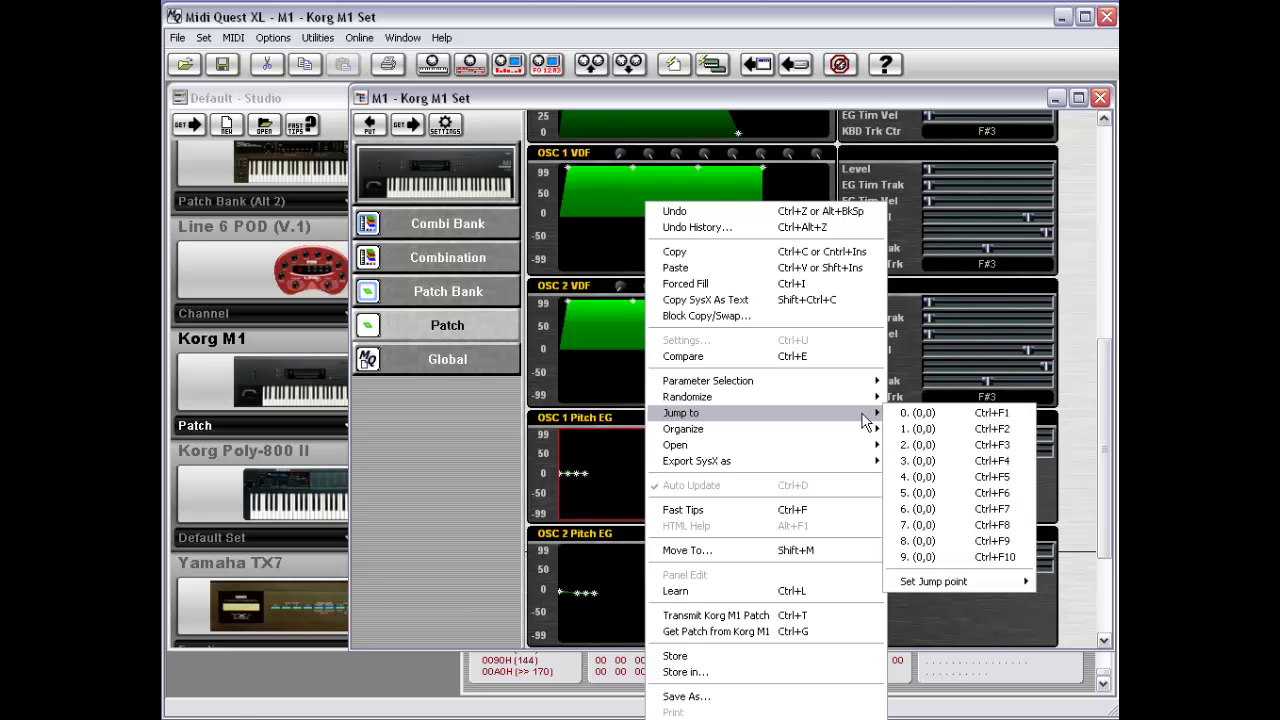
{"action": "mouse_move", "coordinate": [955, 586]}
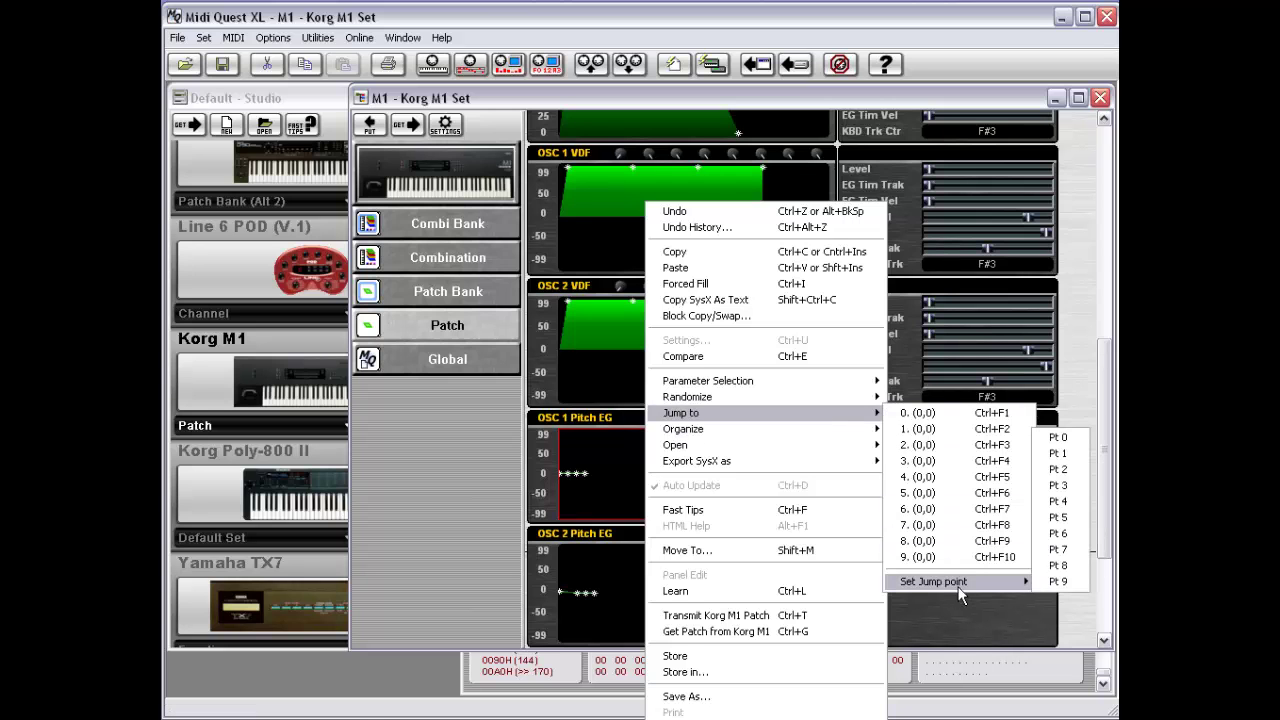
{"action": "left_click", "coordinate": [1068, 438]}
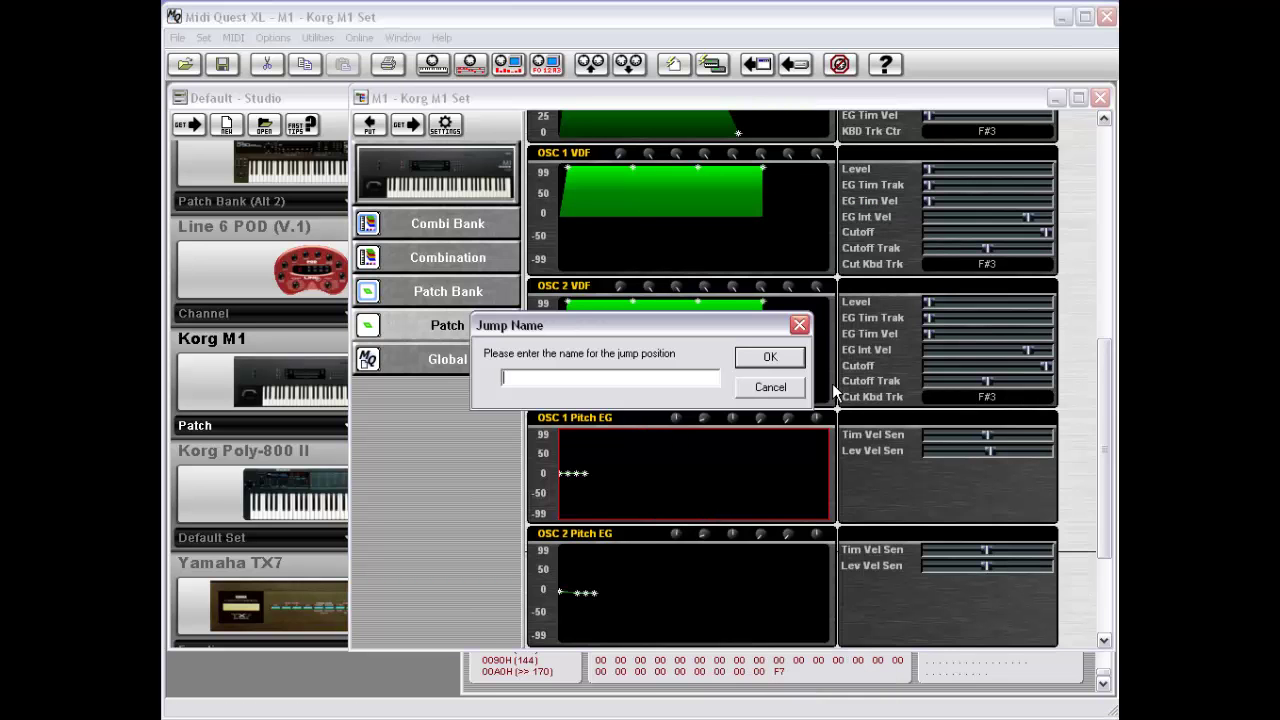
{"action": "type", "text": "Jump point 1"}
{"action": "key", "text": "ctrl+Left"}
{"action": "key", "text": "ctrl+Left"}
{"action": "key", "text": "ctrl+Left"}
{"action": "type", "text": "my"}
{"action": "key", "text": "Return"}
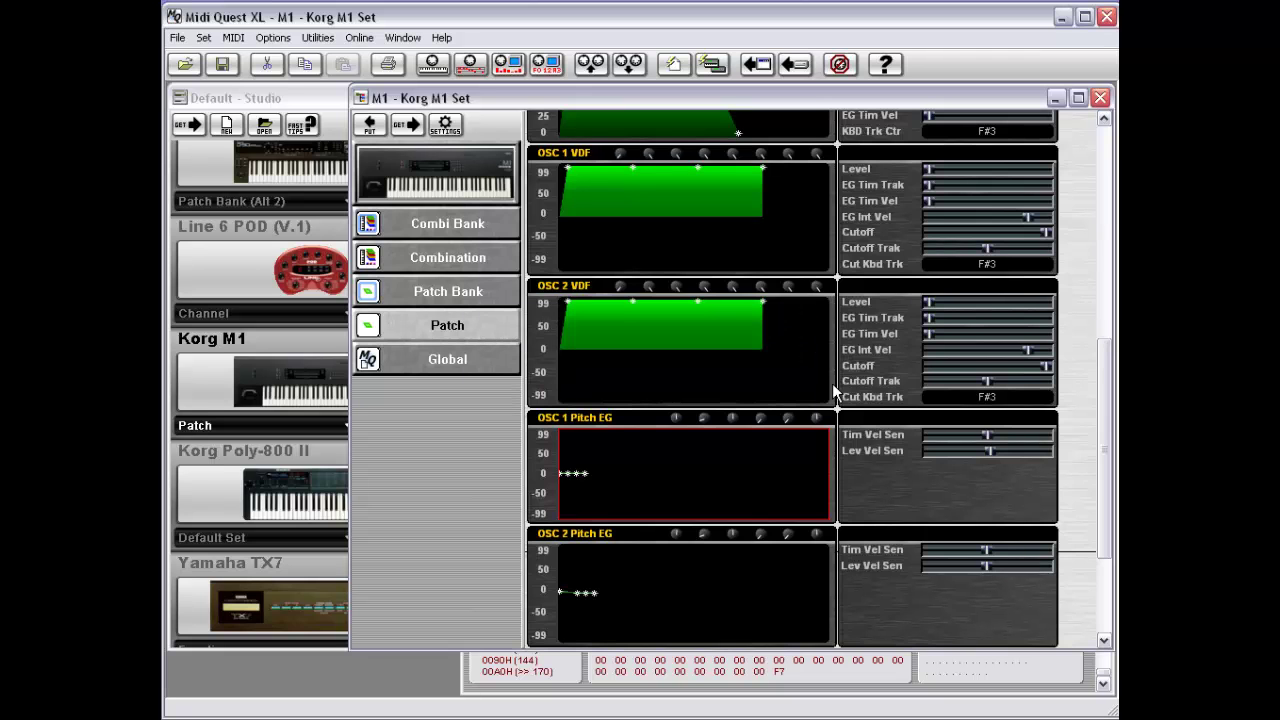
Jump from the top of the patch editor to "my Jump point 1" and close the web page window that opens
{"action": "right_click", "coordinate": [1077, 287]}
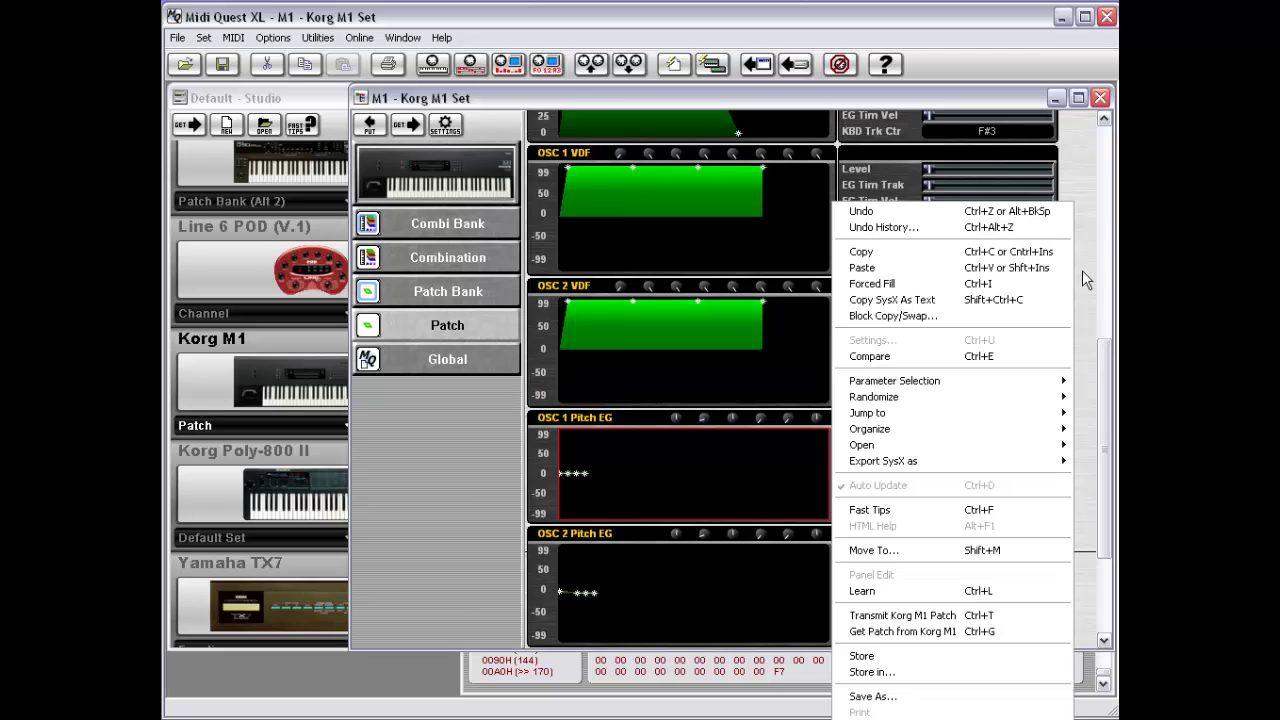
{"action": "left_click_drag", "start_coordinate": [1104, 340], "coordinate": [1104, 125]}
{"action": "right_click", "coordinate": [1079, 172]}
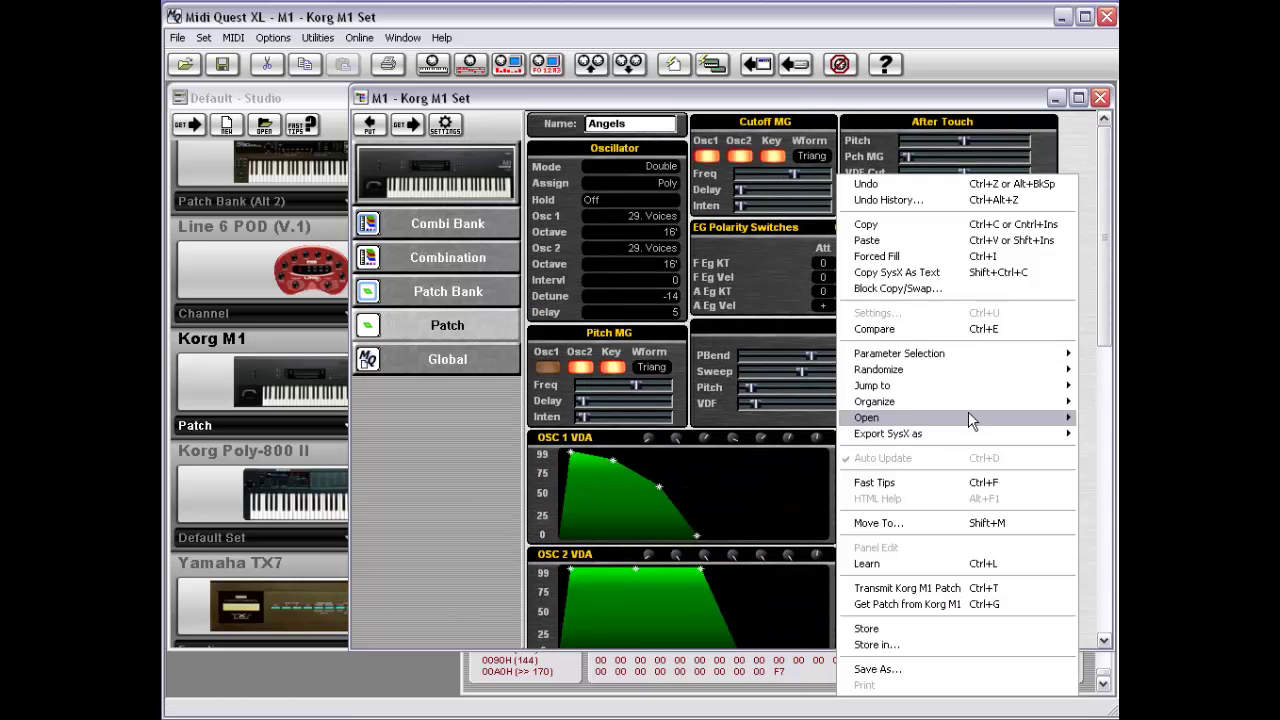
{"action": "mouse_move", "coordinate": [962, 385]}
{"action": "left_click", "coordinate": [790, 385]}
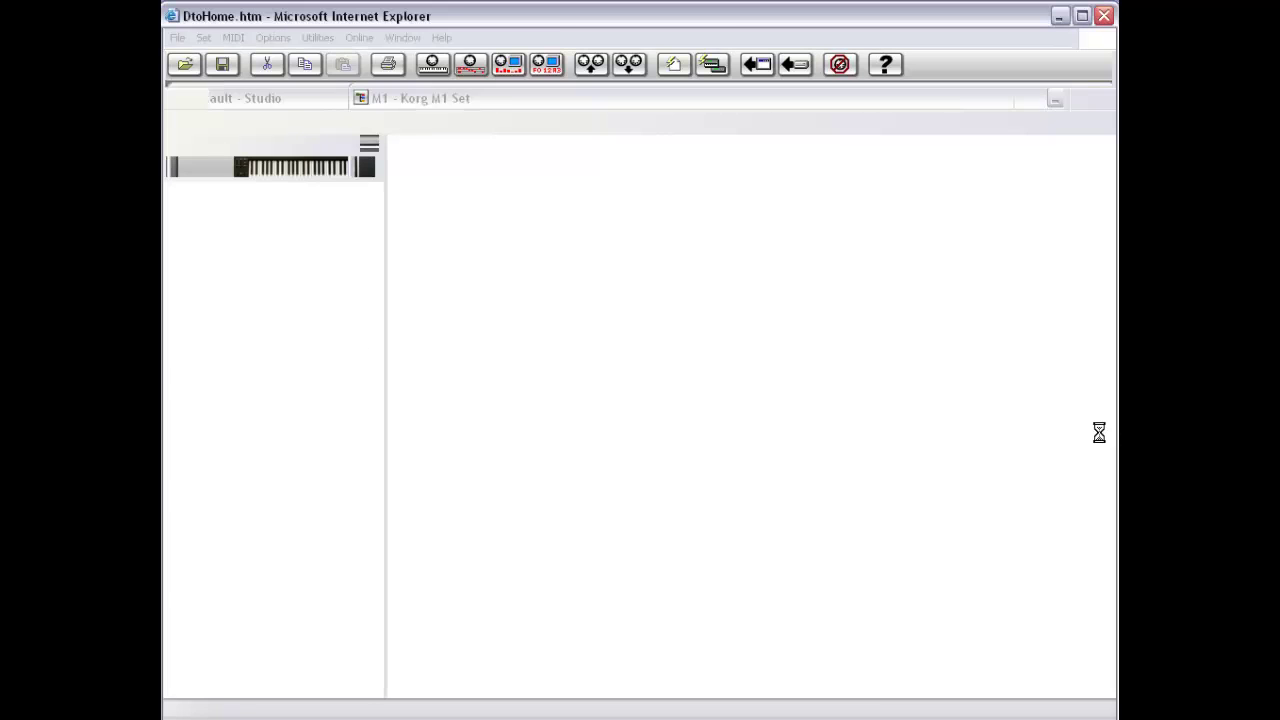
{"action": "left_click", "coordinate": [1104, 16]}
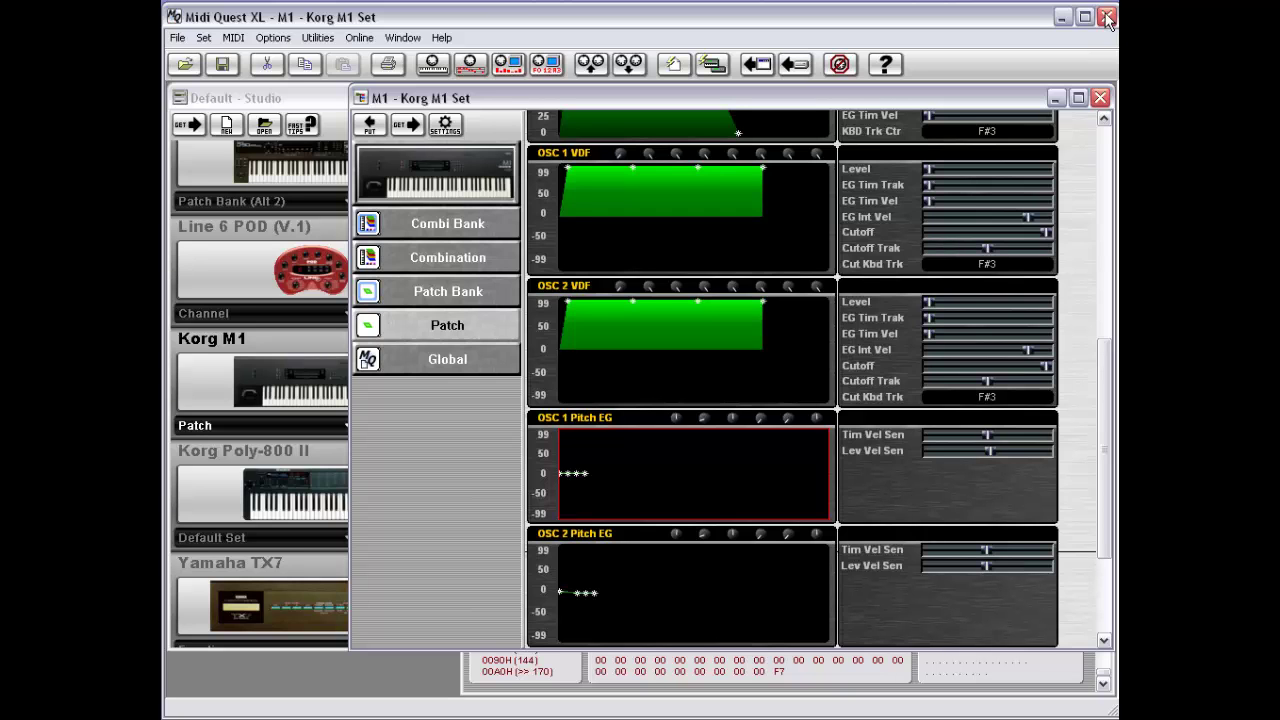
{"action": "right_click", "coordinate": [878, 235]}
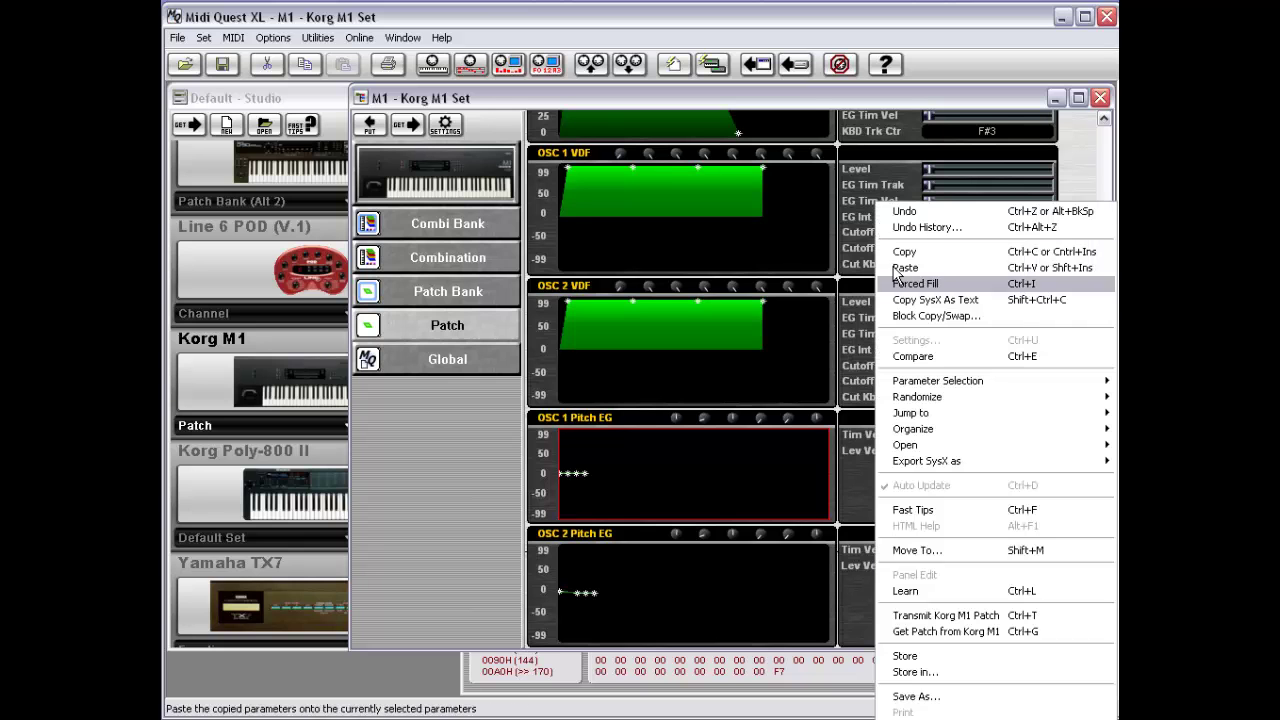
{"action": "mouse_move", "coordinate": [925, 421]}
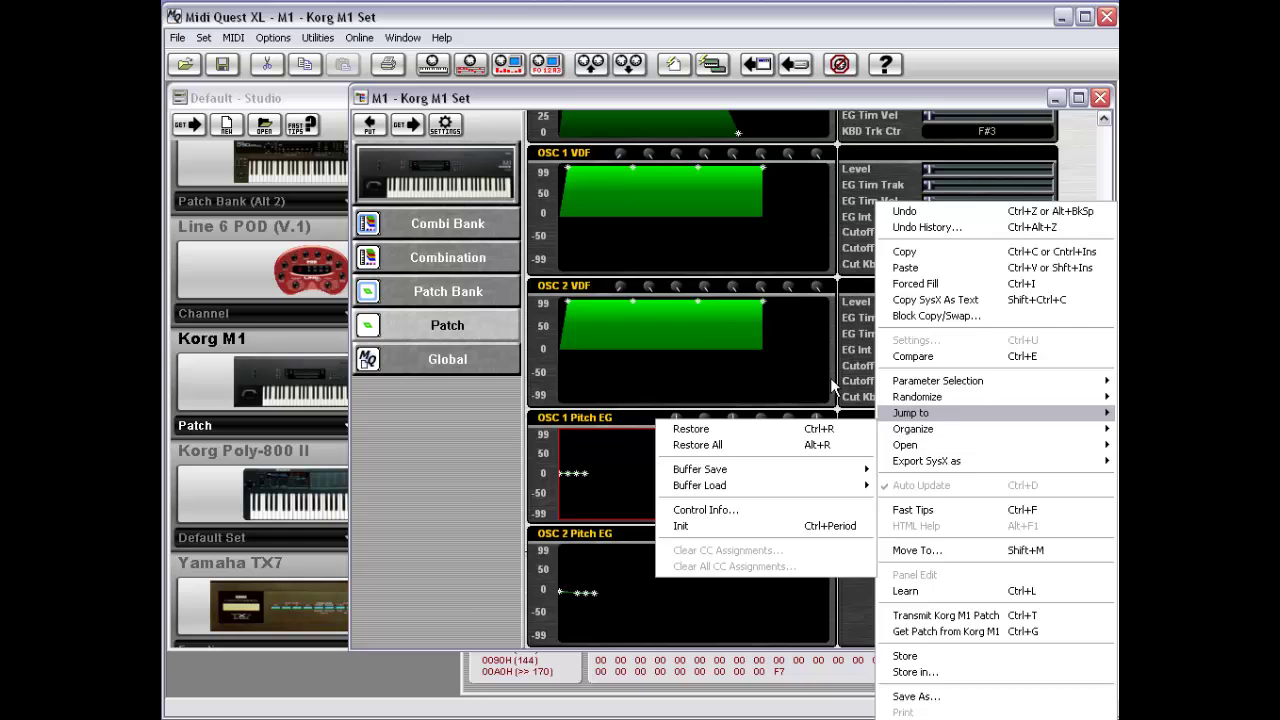
{"action": "left_click", "coordinate": [847, 357]}
{"action": "right_click", "coordinate": [951, 488]}
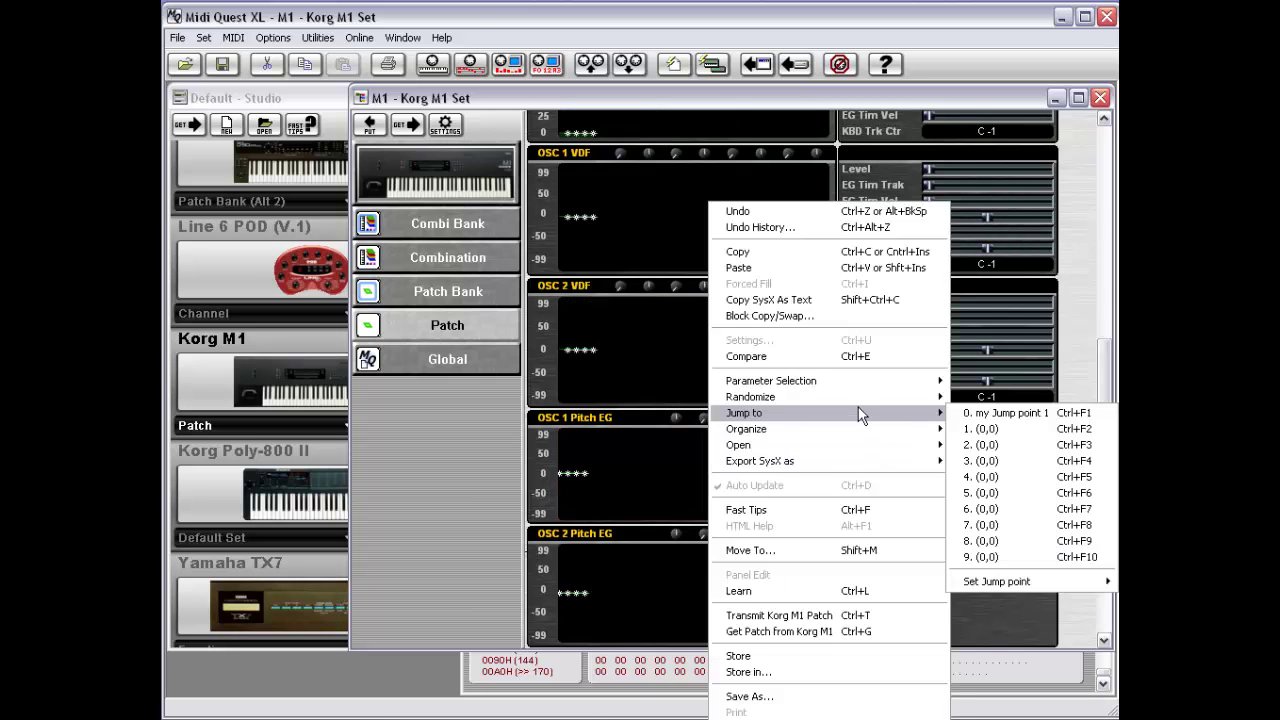
{"action": "mouse_move", "coordinate": [853, 430]}
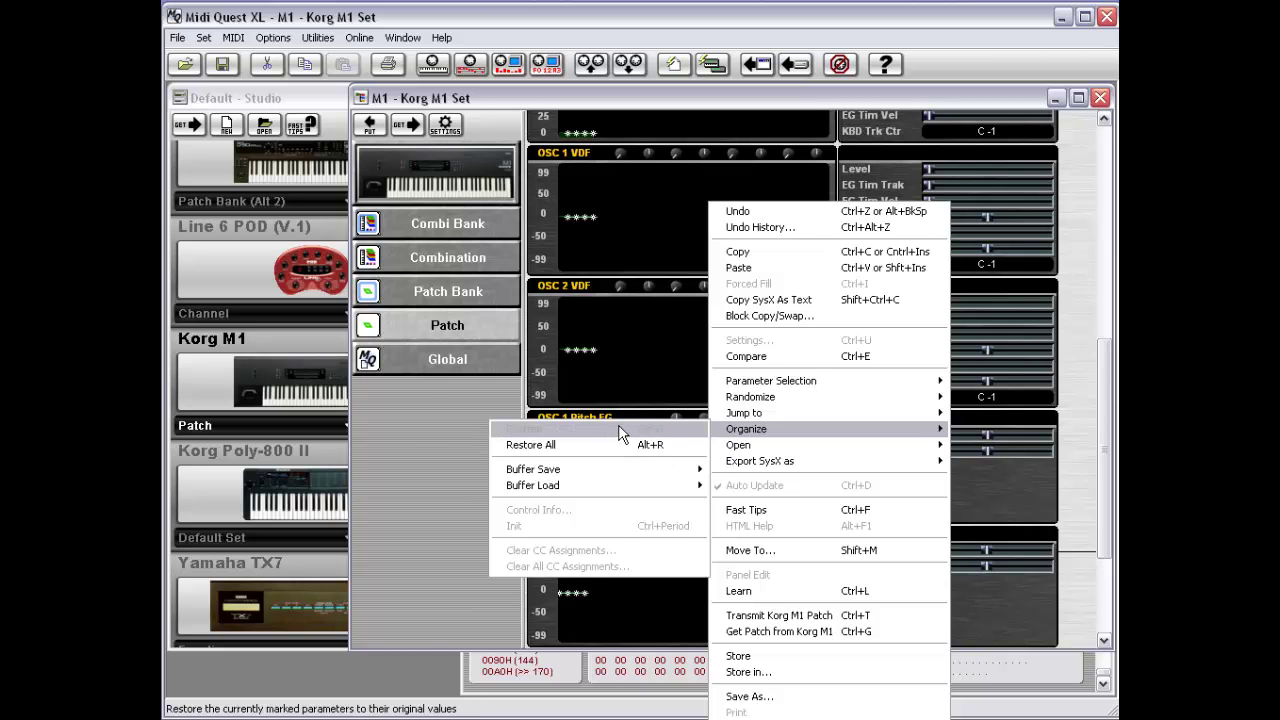
Set the Joy Stick Sweep parameter to +74
{"action": "left_click", "coordinate": [1107, 383]}
{"action": "left_click_drag", "start_coordinate": [1107, 383], "coordinate": [1112, 172]}
{"action": "mouse_move", "coordinate": [802, 372]}
{"action": "left_click_drag", "start_coordinate": [802, 372], "coordinate": [846, 375]}
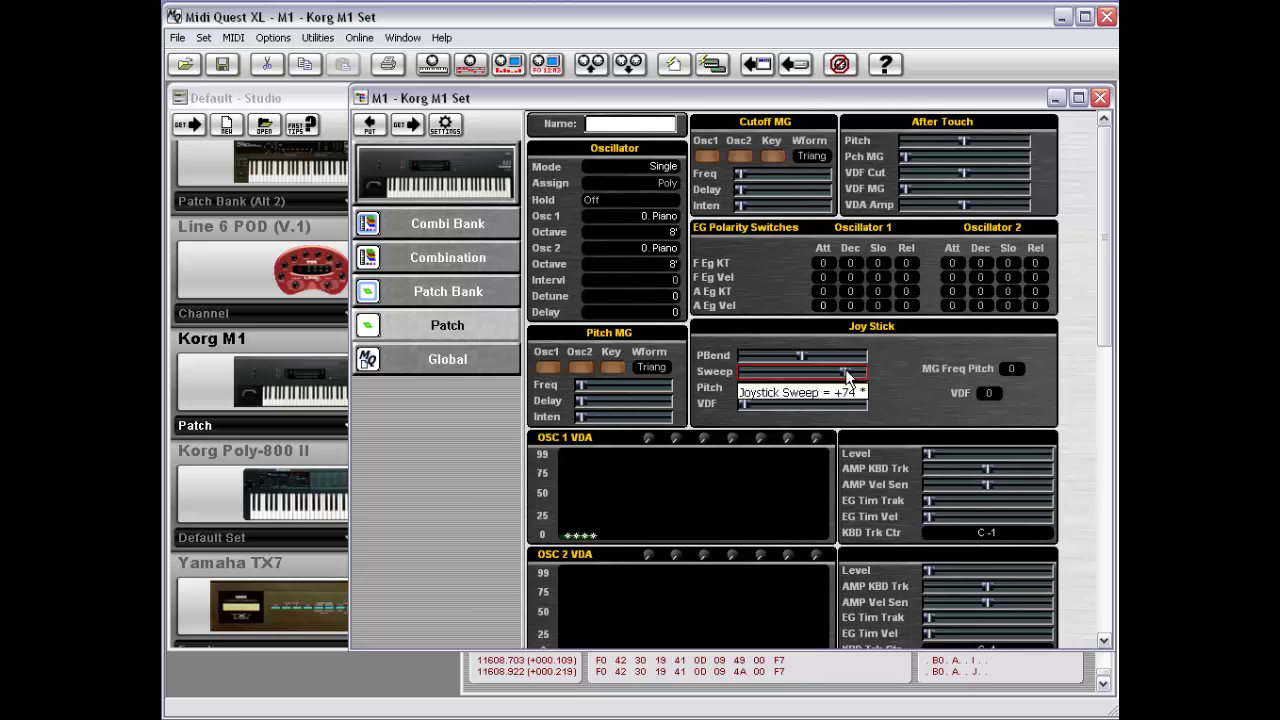
Restore only the Joy Stick Sweep parameter to its original value
{"action": "right_click", "coordinate": [884, 367]}
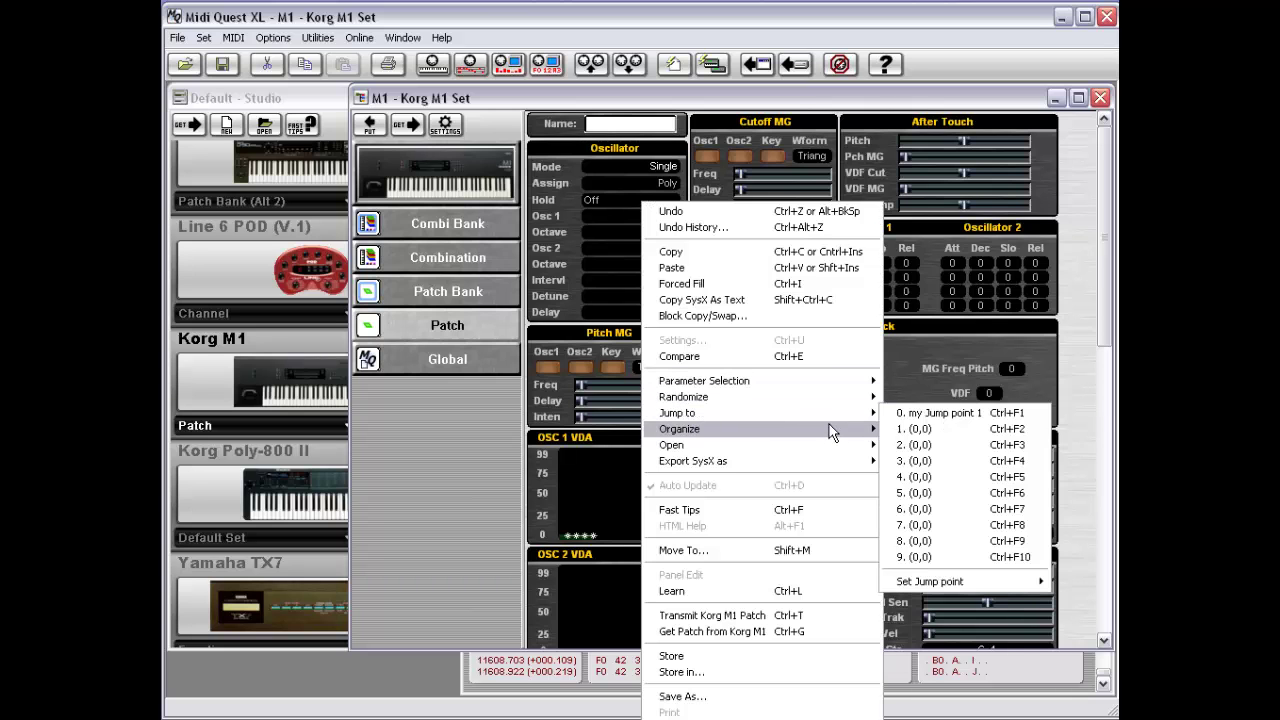
{"action": "left_click", "coordinate": [1069, 334]}
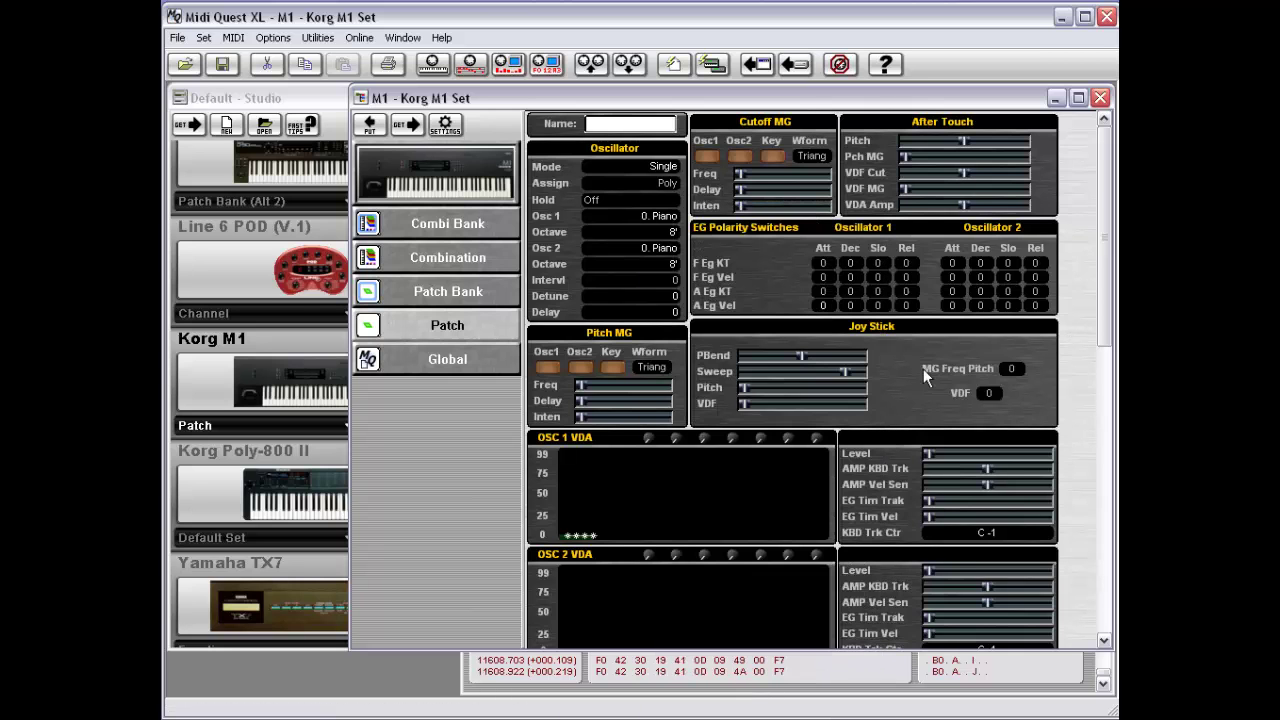
{"action": "right_click", "coordinate": [1048, 385]}
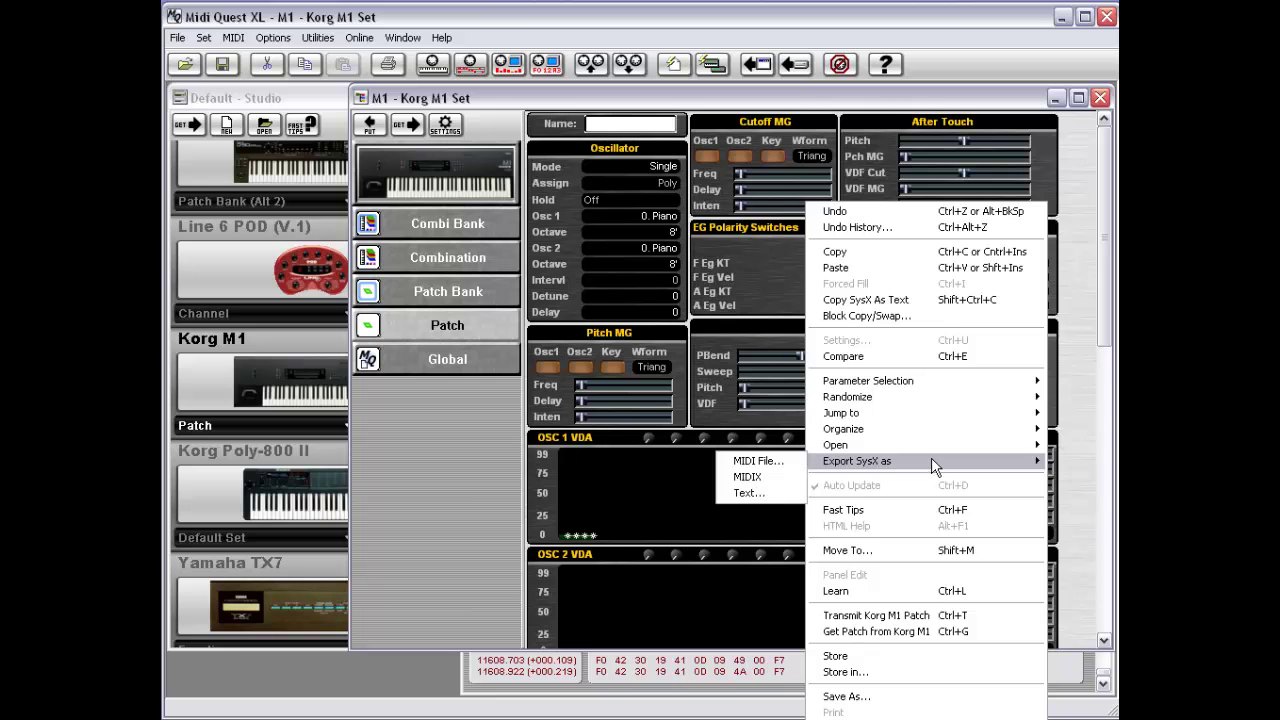
{"action": "mouse_move", "coordinate": [932, 432]}
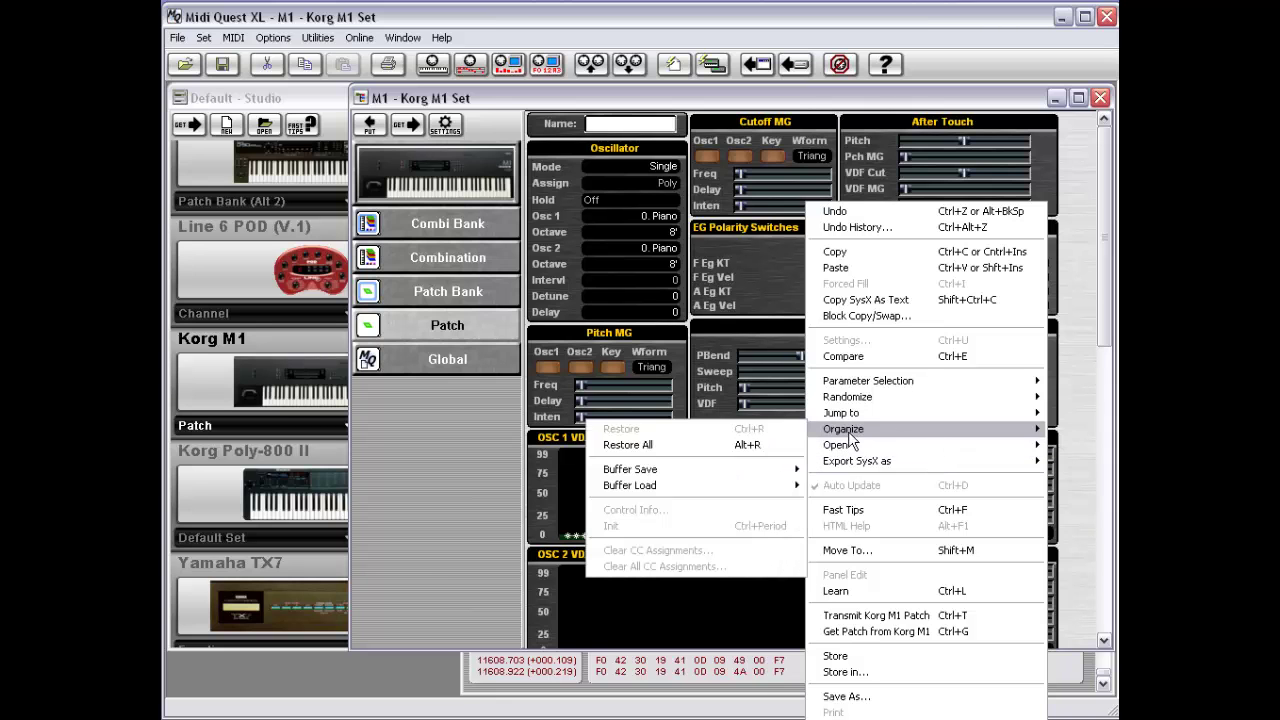
{"action": "left_click", "coordinate": [765, 415]}
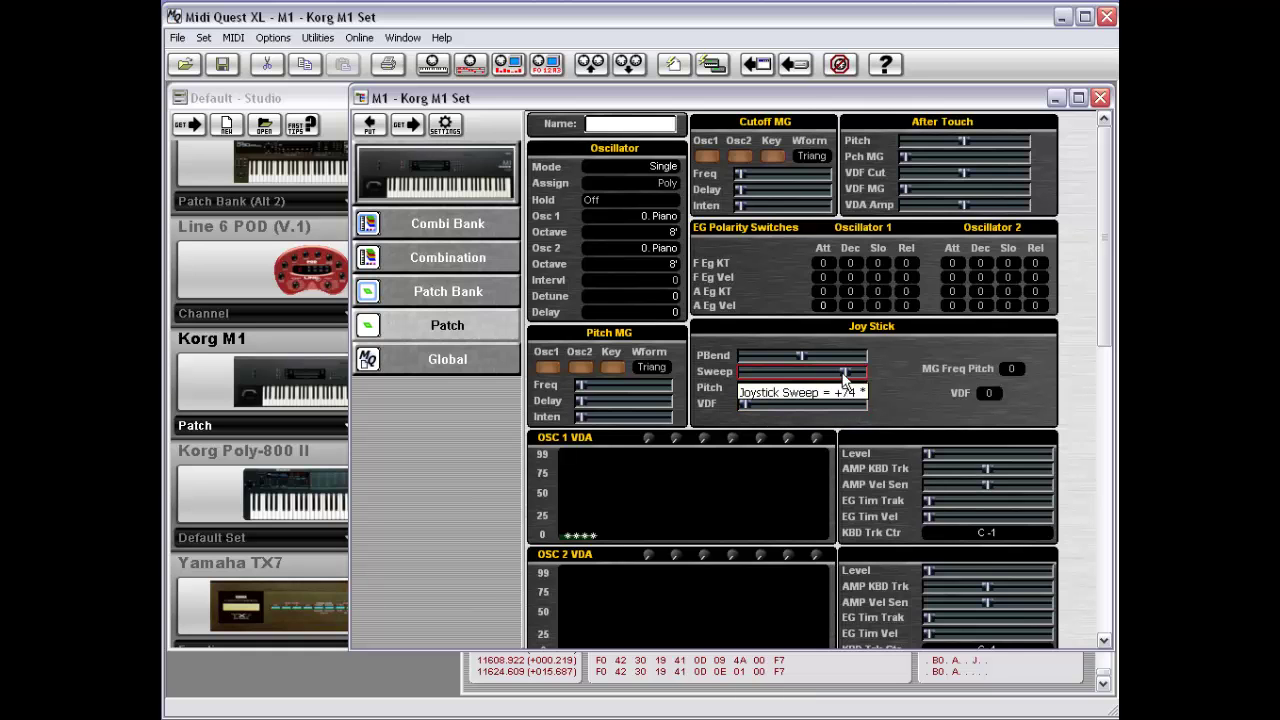
{"action": "right_click", "coordinate": [894, 375]}
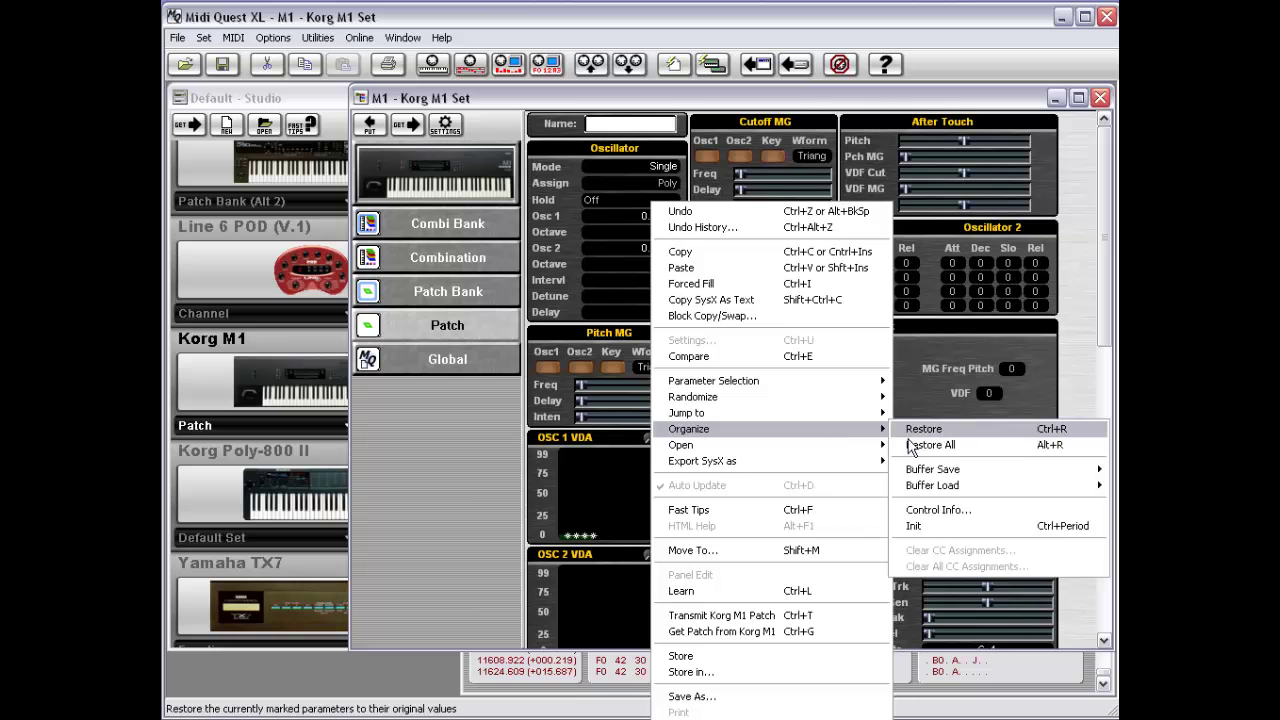
{"action": "left_click", "coordinate": [945, 428]}
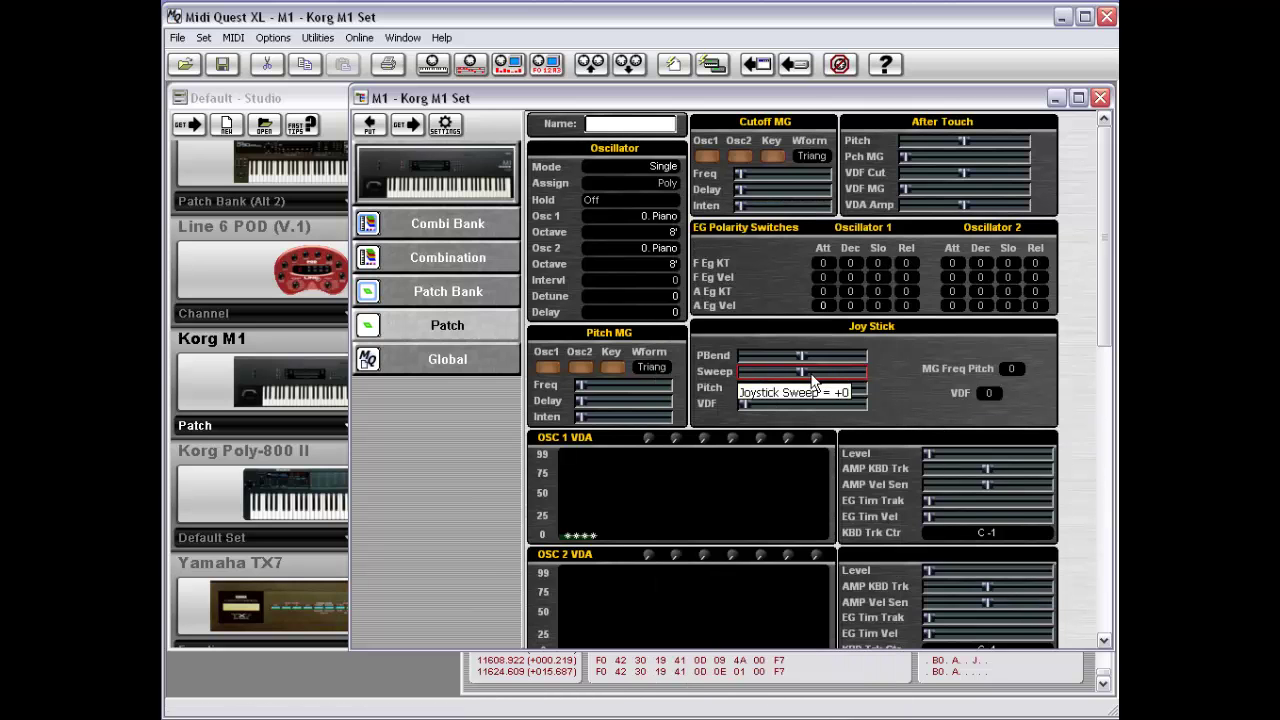
Save the current patch settings to buffer 1
{"action": "right_click", "coordinate": [891, 375]}
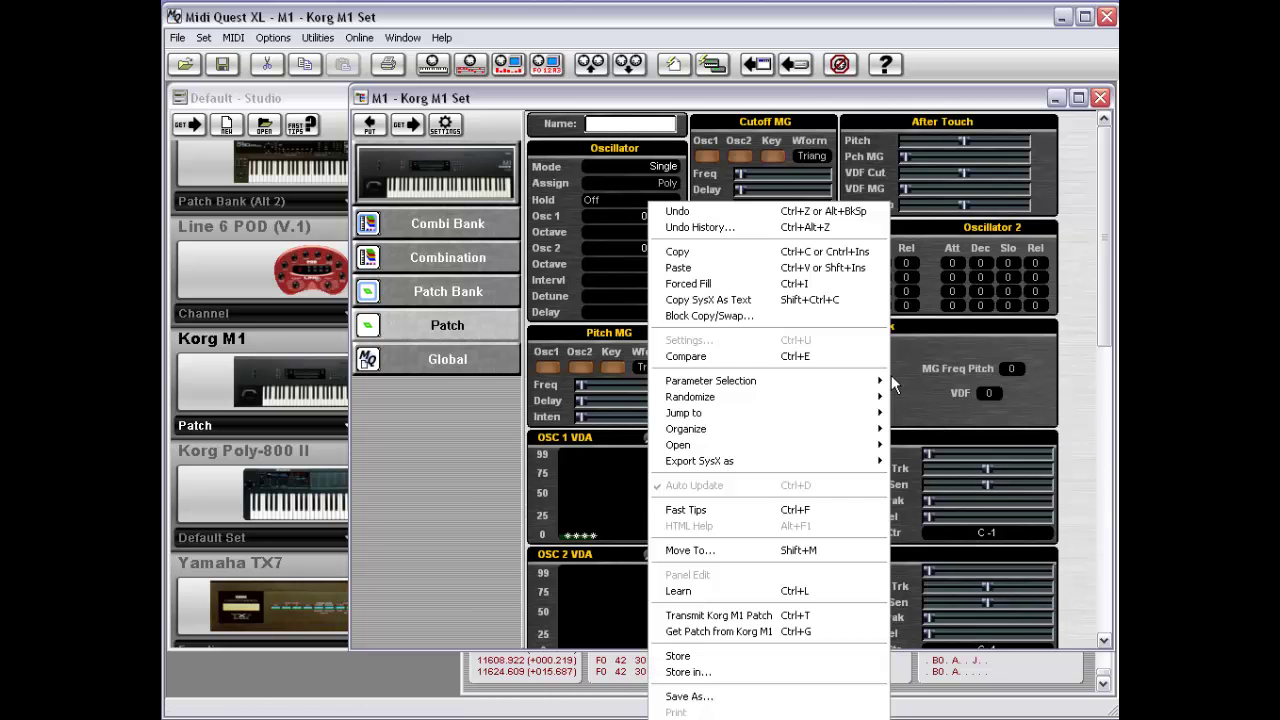
{"action": "mouse_move", "coordinate": [841, 437]}
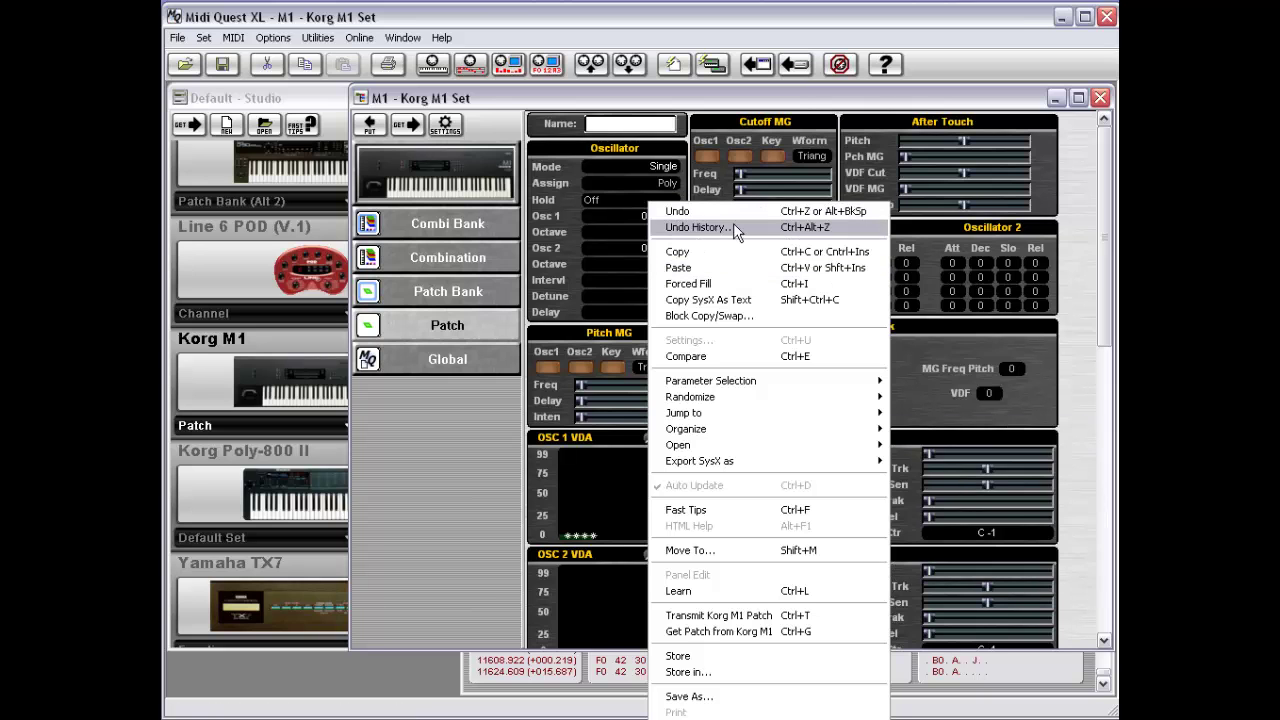
{"action": "mouse_move", "coordinate": [778, 431]}
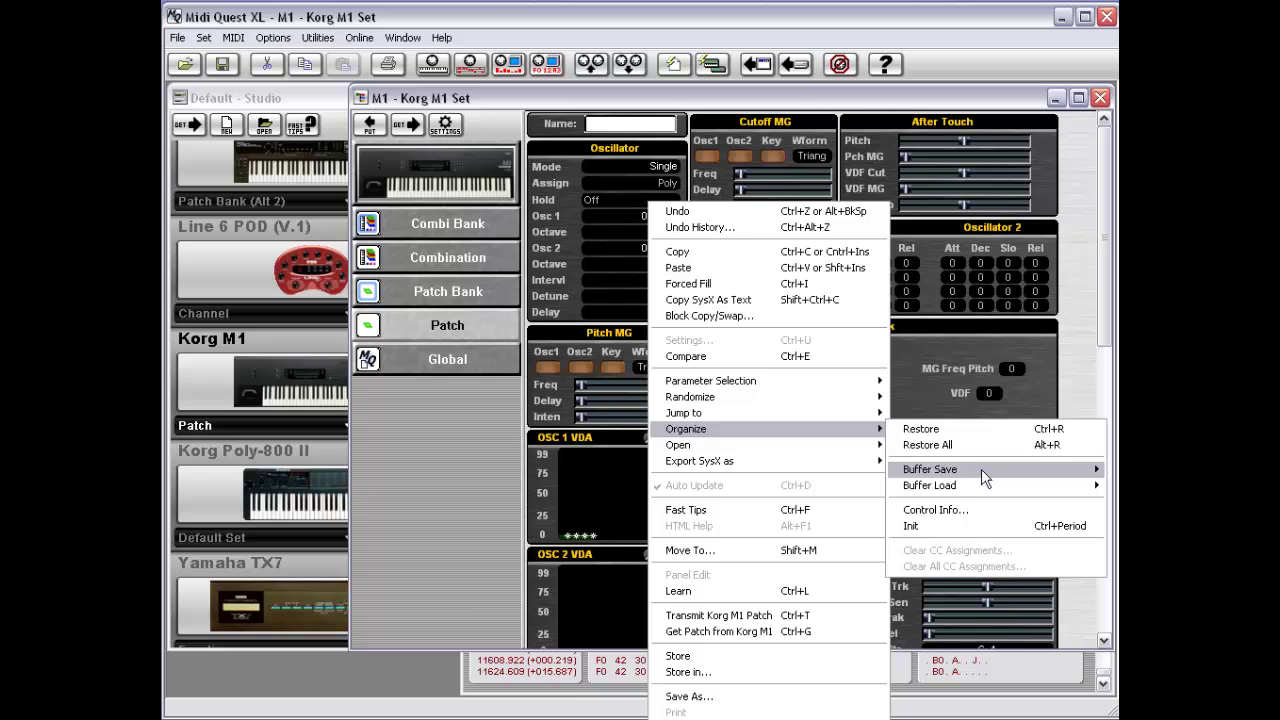
{"action": "mouse_move", "coordinate": [981, 469]}
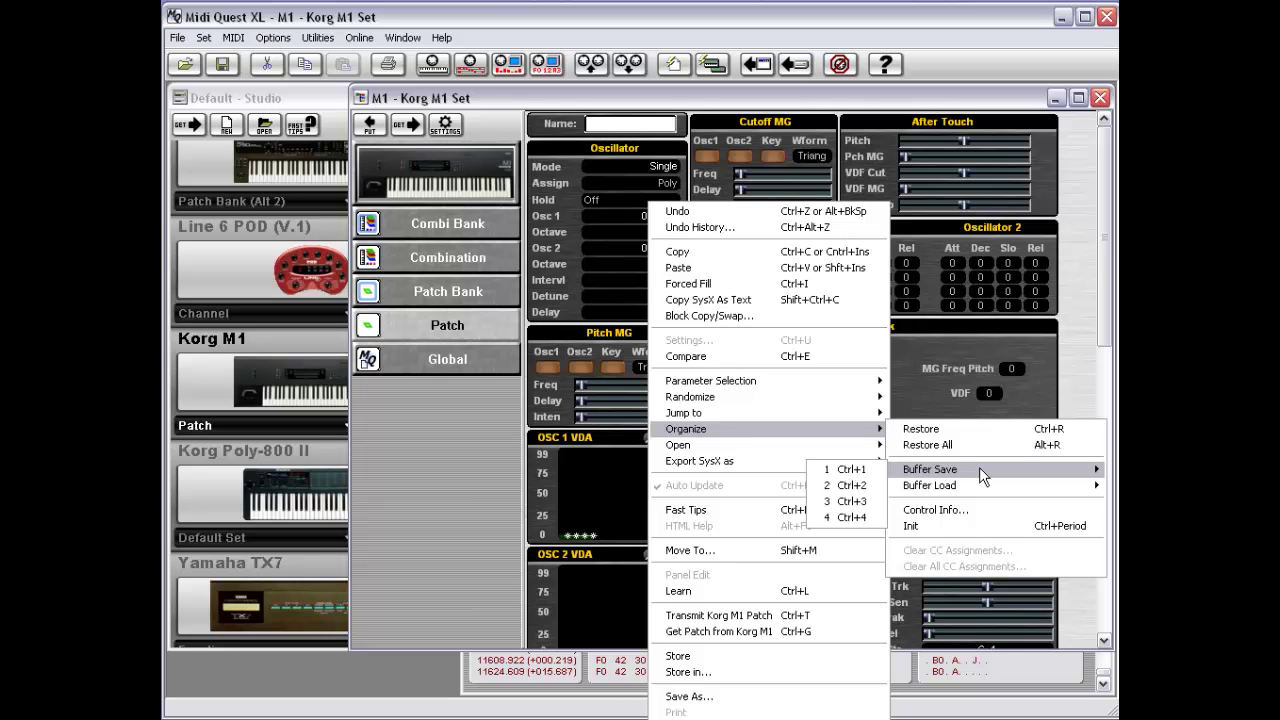
{"action": "left_click", "coordinate": [856, 468]}
Set Joy Stick Pitch to 90, raise Joy Stick VDF, lower OSC 1 VDA AMP Vel Sen, and set its EG Tim Trak to 33
{"action": "mouse_move", "coordinate": [766, 395]}
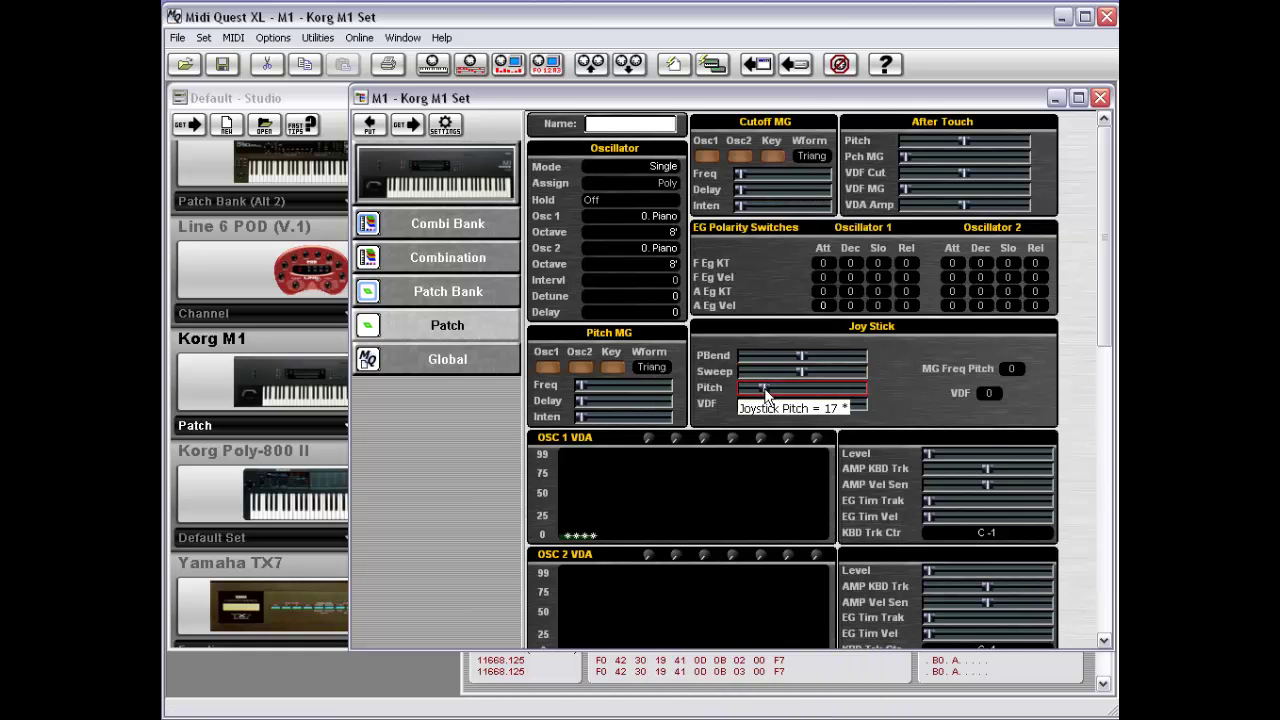
{"action": "left_click_drag", "start_coordinate": [766, 395], "coordinate": [850, 390]}
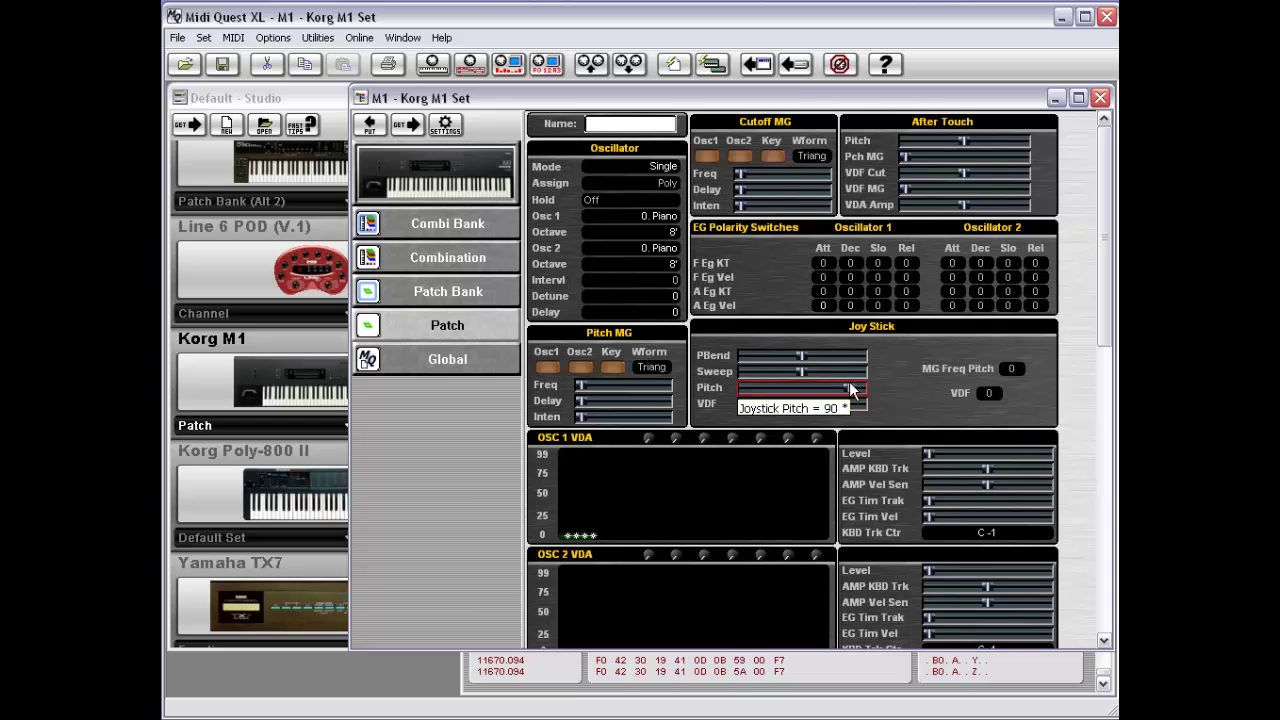
{"action": "mouse_move", "coordinate": [987, 487]}
{"action": "left_mouse_down"}
{"action": "mouse_move", "coordinate": [930, 502]}
{"action": "mouse_move", "coordinate": [967, 502]}
{"action": "left_mouse_up"}
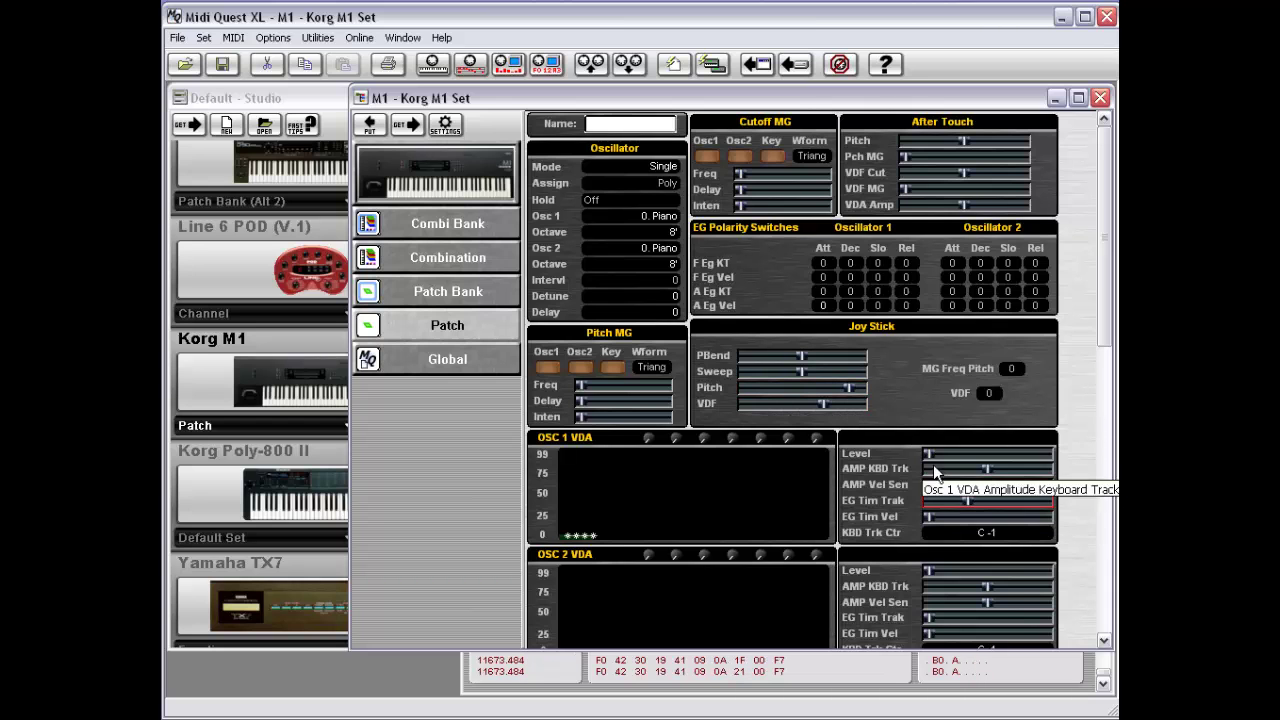
Save the edited version of the patch to buffer 2
{"action": "right_click", "coordinate": [924, 410]}
{"action": "mouse_move", "coordinate": [849, 411]}
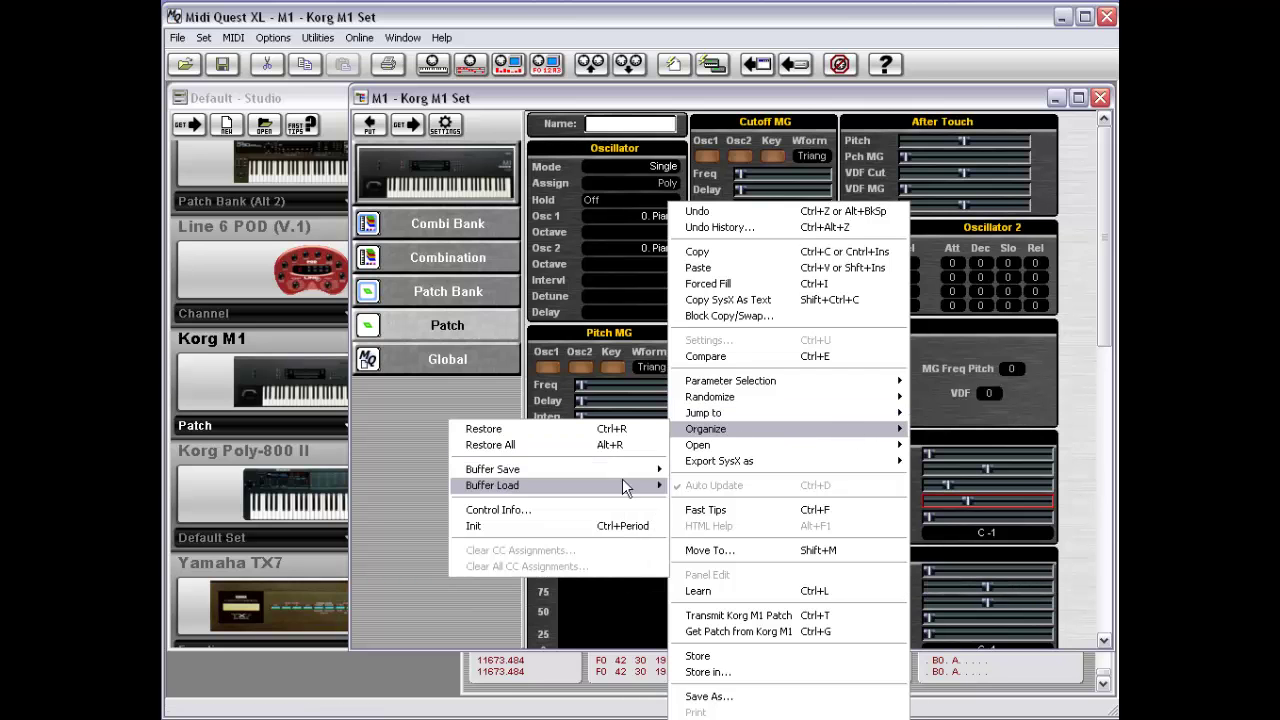
{"action": "mouse_move", "coordinate": [623, 470]}
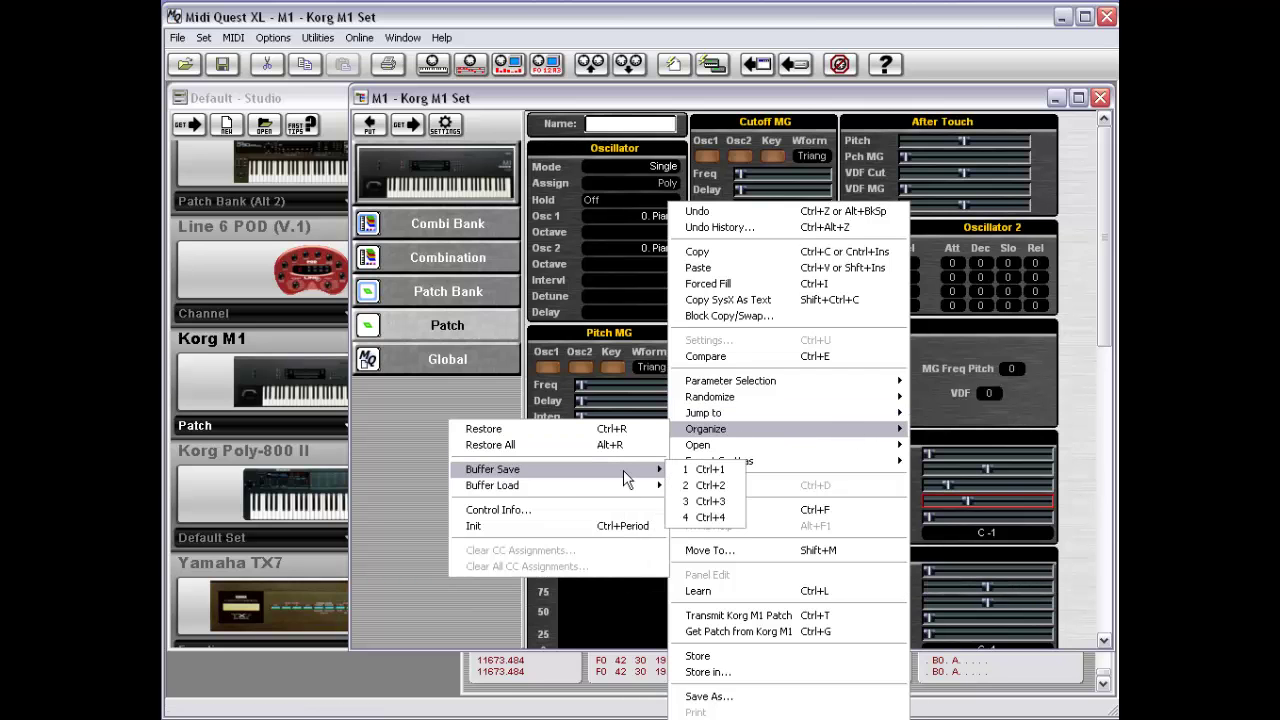
{"action": "left_click", "coordinate": [715, 488]}
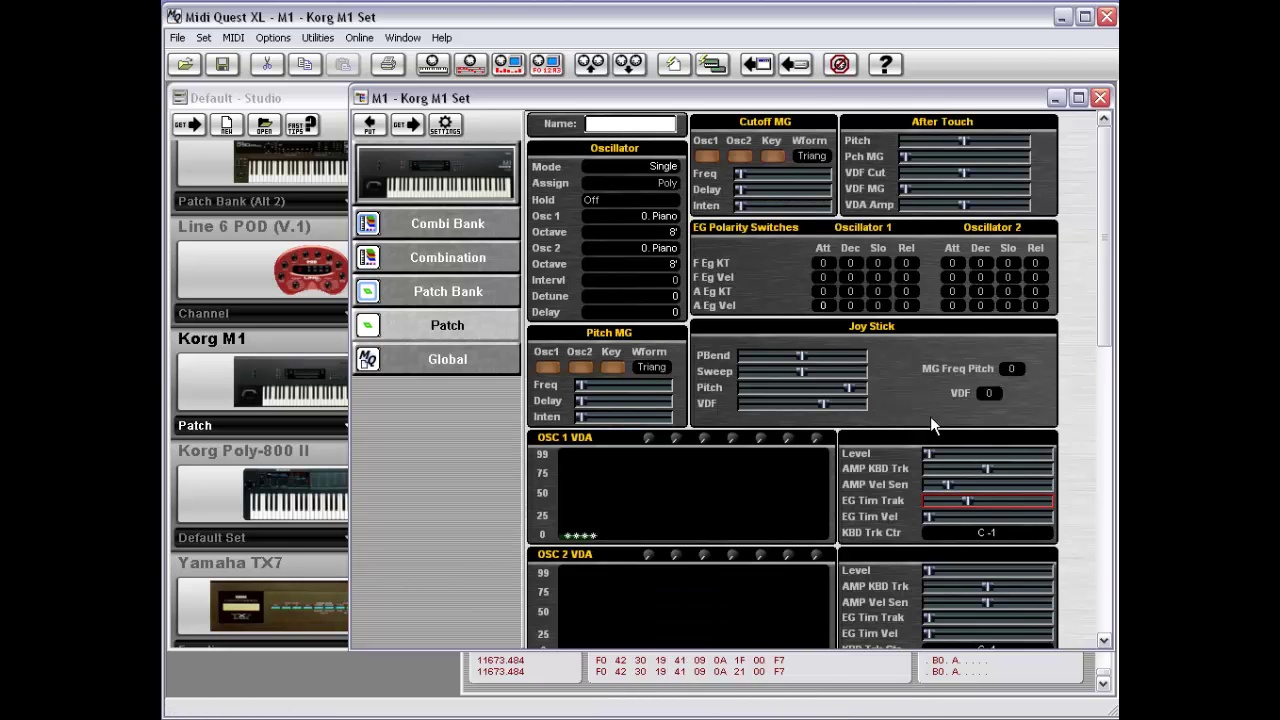
Load the patch version stored in buffer 1
{"action": "right_click", "coordinate": [930, 416]}
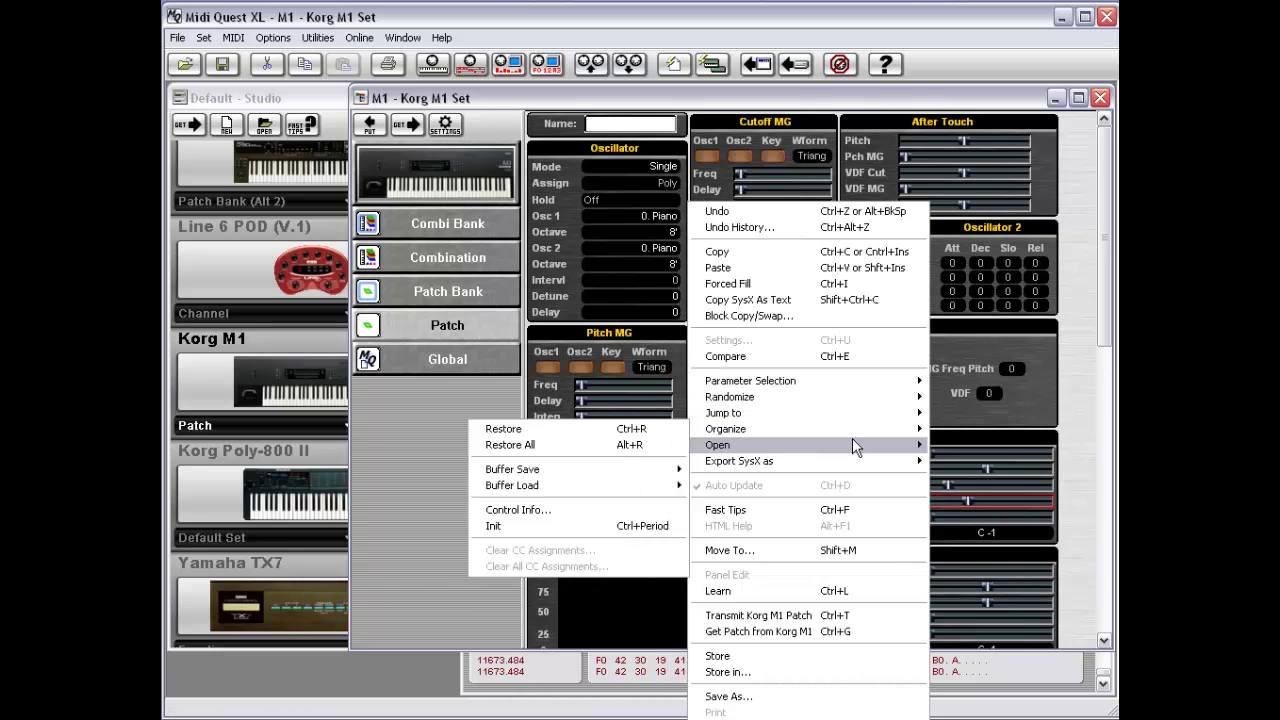
{"action": "mouse_move", "coordinate": [852, 428]}
{"action": "mouse_move", "coordinate": [652, 486]}
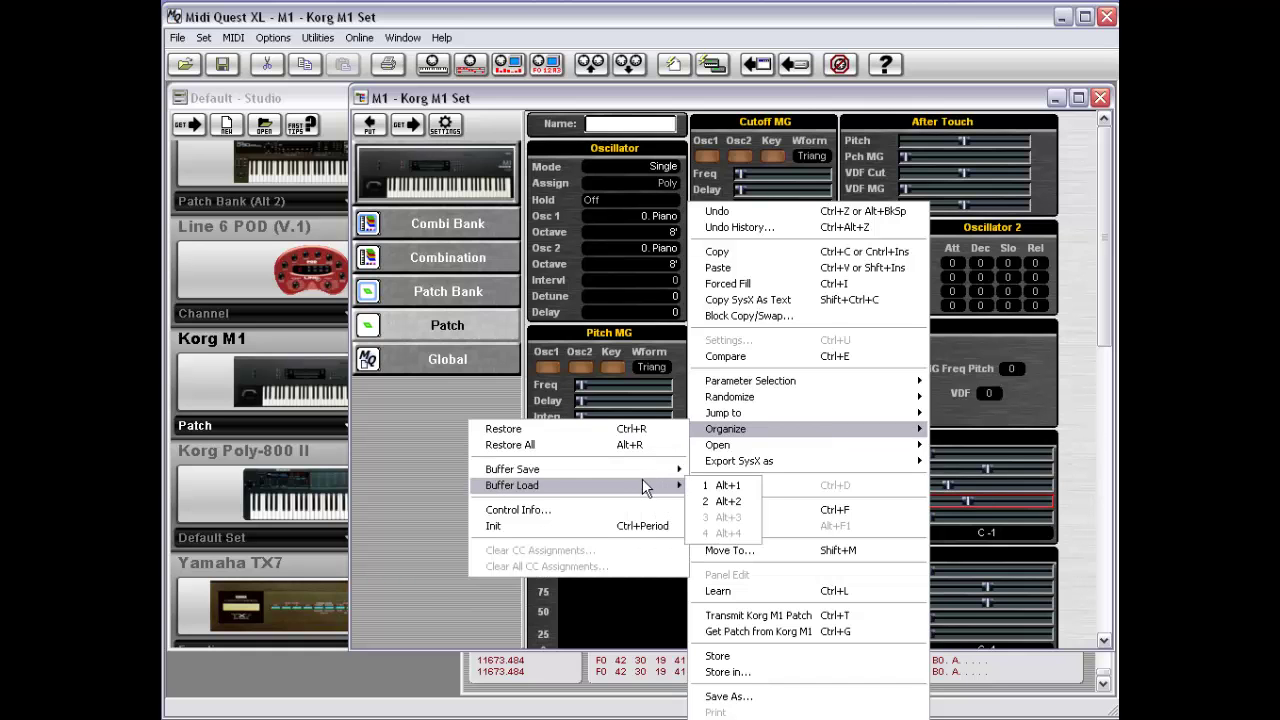
{"action": "left_click", "coordinate": [730, 487]}
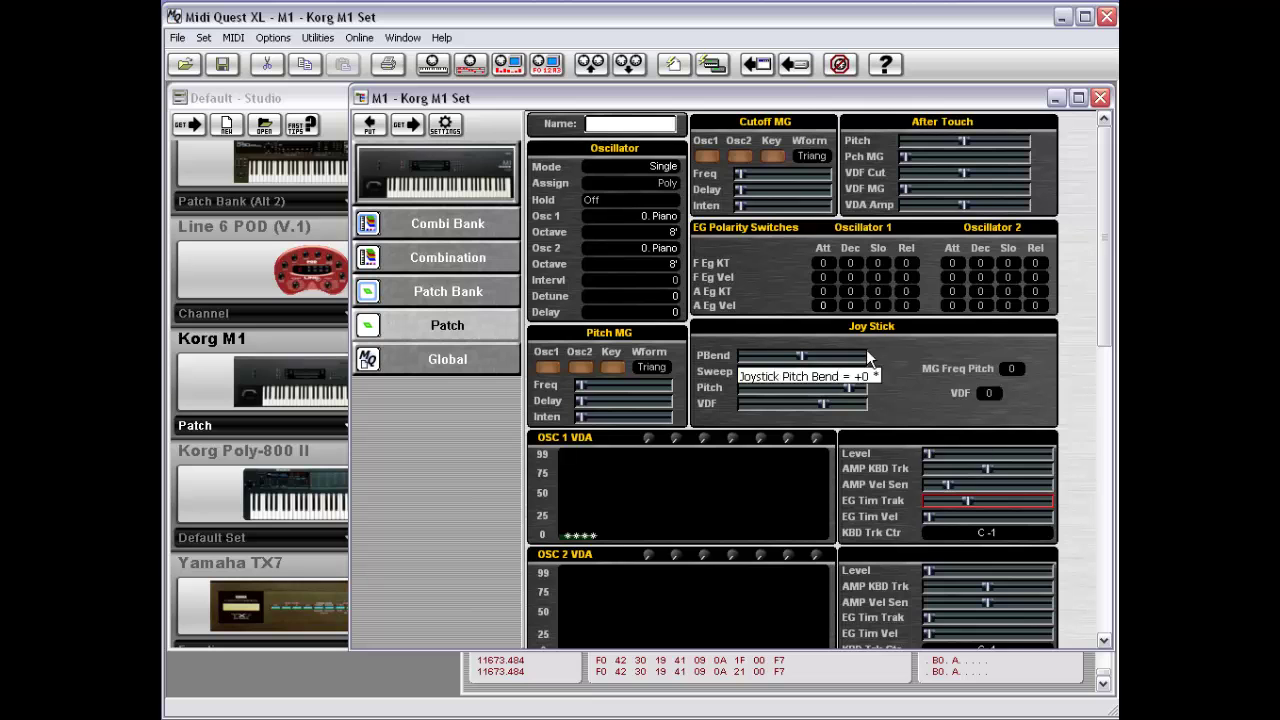
Load the edited patch version from buffer 2
{"action": "right_click", "coordinate": [894, 404]}
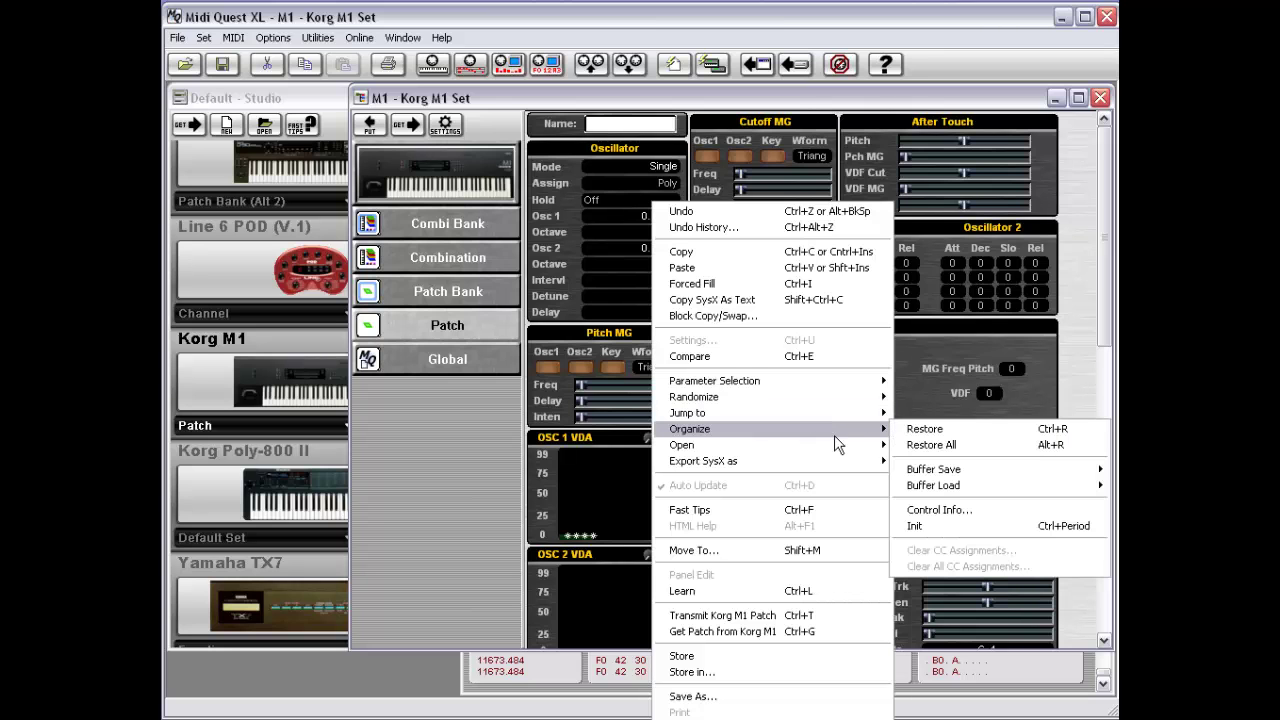
{"action": "mouse_move", "coordinate": [938, 485]}
{"action": "left_click", "coordinate": [854, 500]}
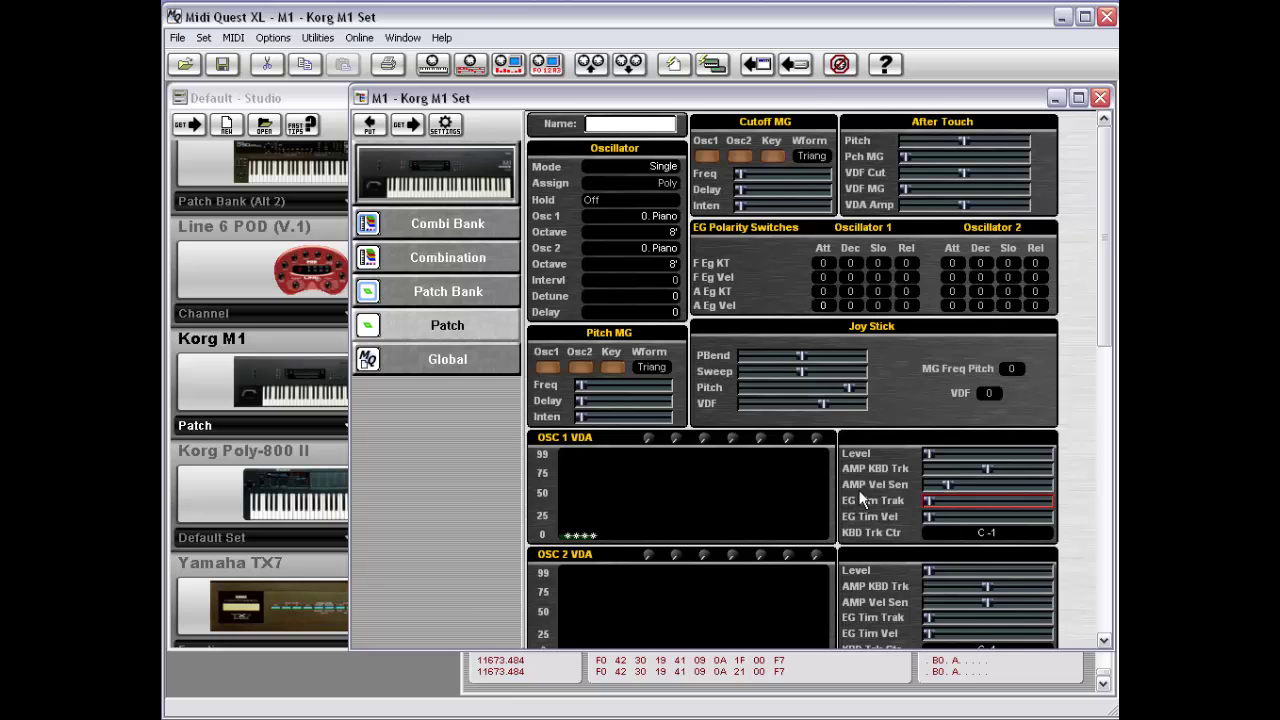
Display the control information for the OSC 1 VDA EG Tim Trak parameter and dismiss it
{"action": "right_click", "coordinate": [1027, 407]}
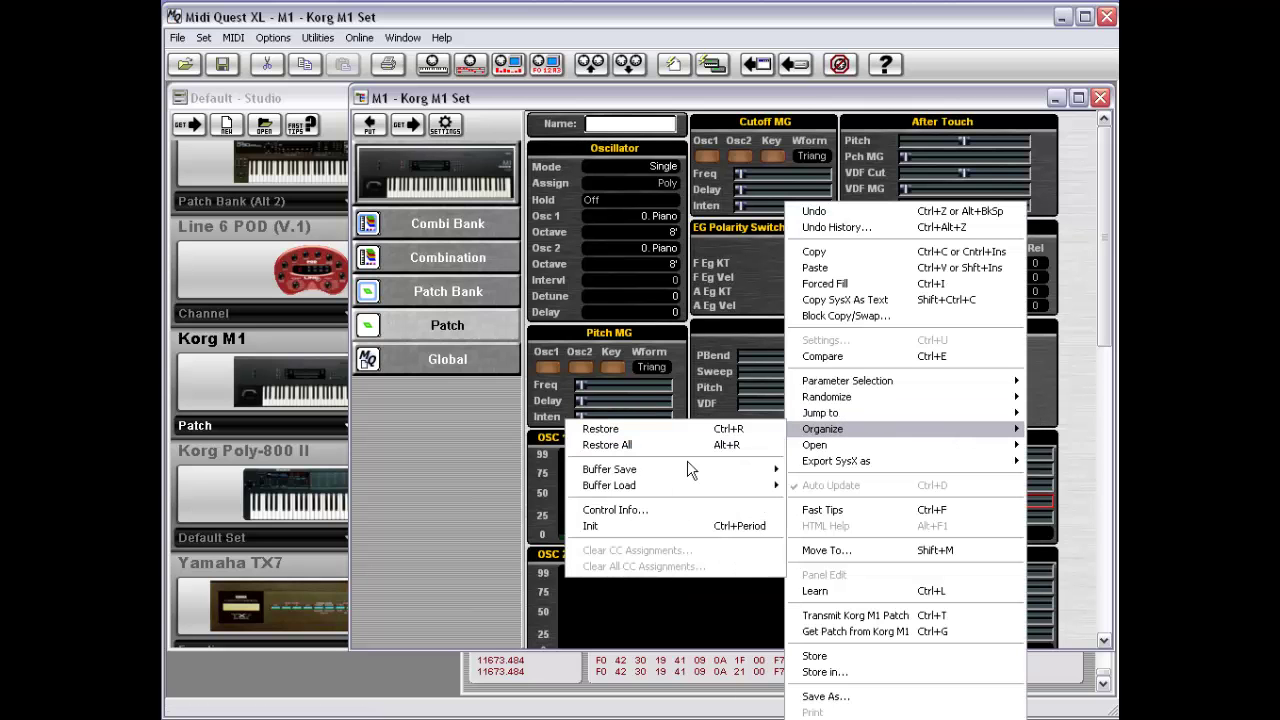
{"action": "mouse_move", "coordinate": [686, 472]}
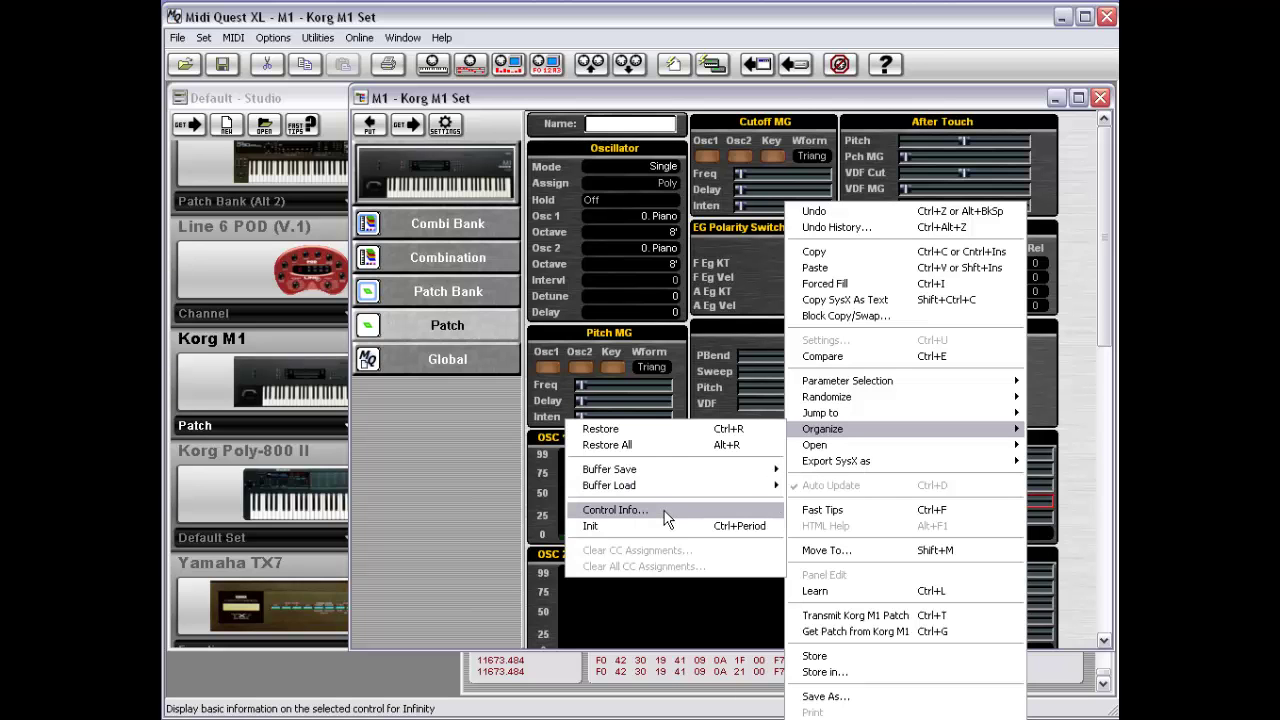
{"action": "left_click", "coordinate": [667, 519]}
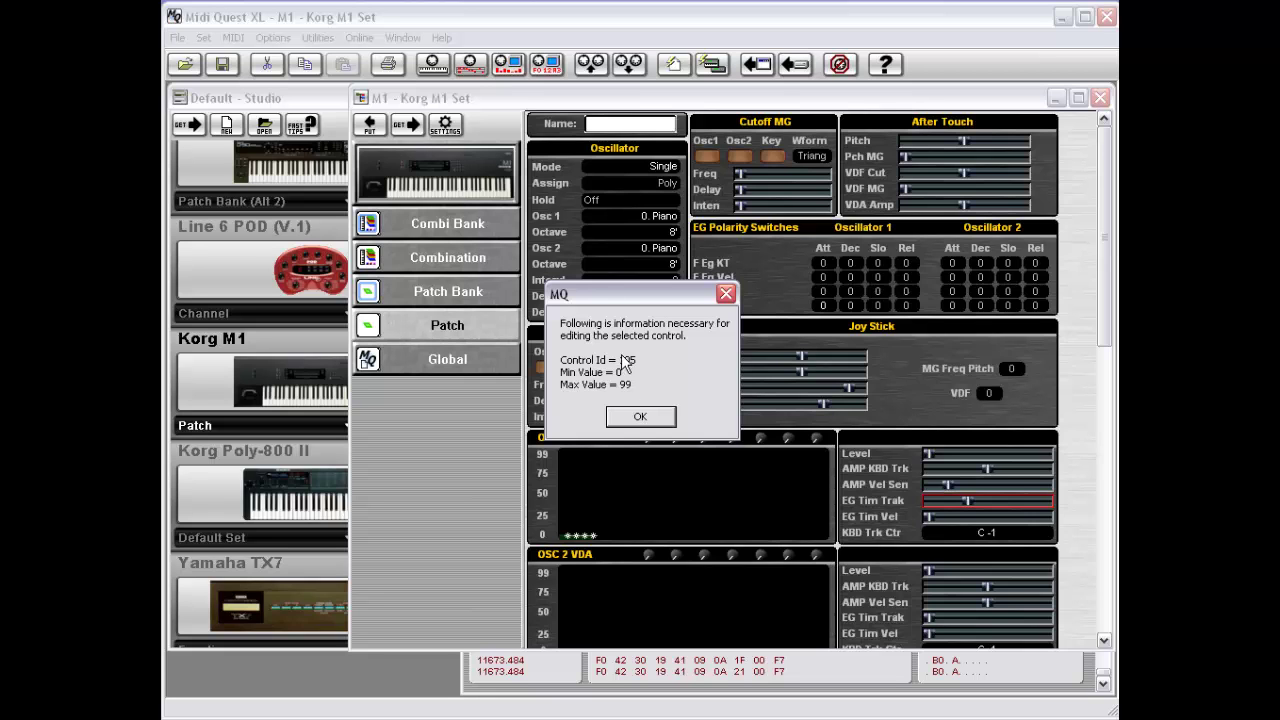
{"action": "left_click", "coordinate": [645, 417]}
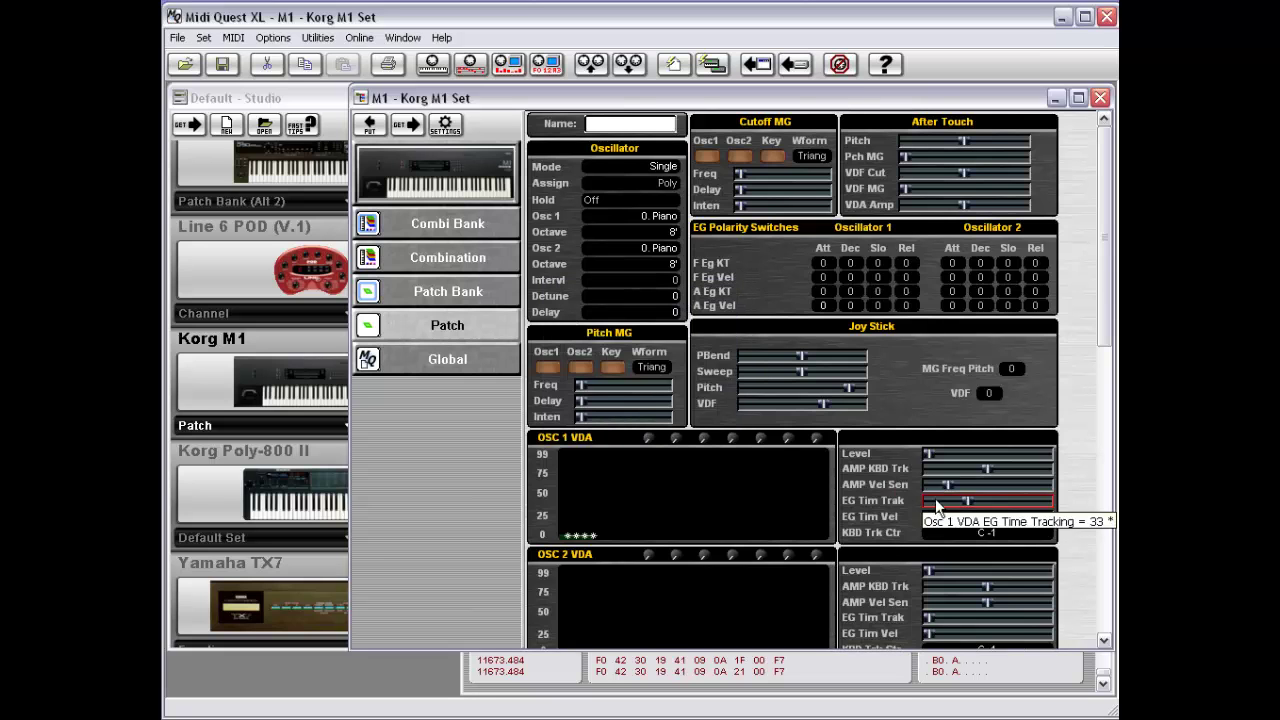
{"action": "right_click", "coordinate": [874, 447]}
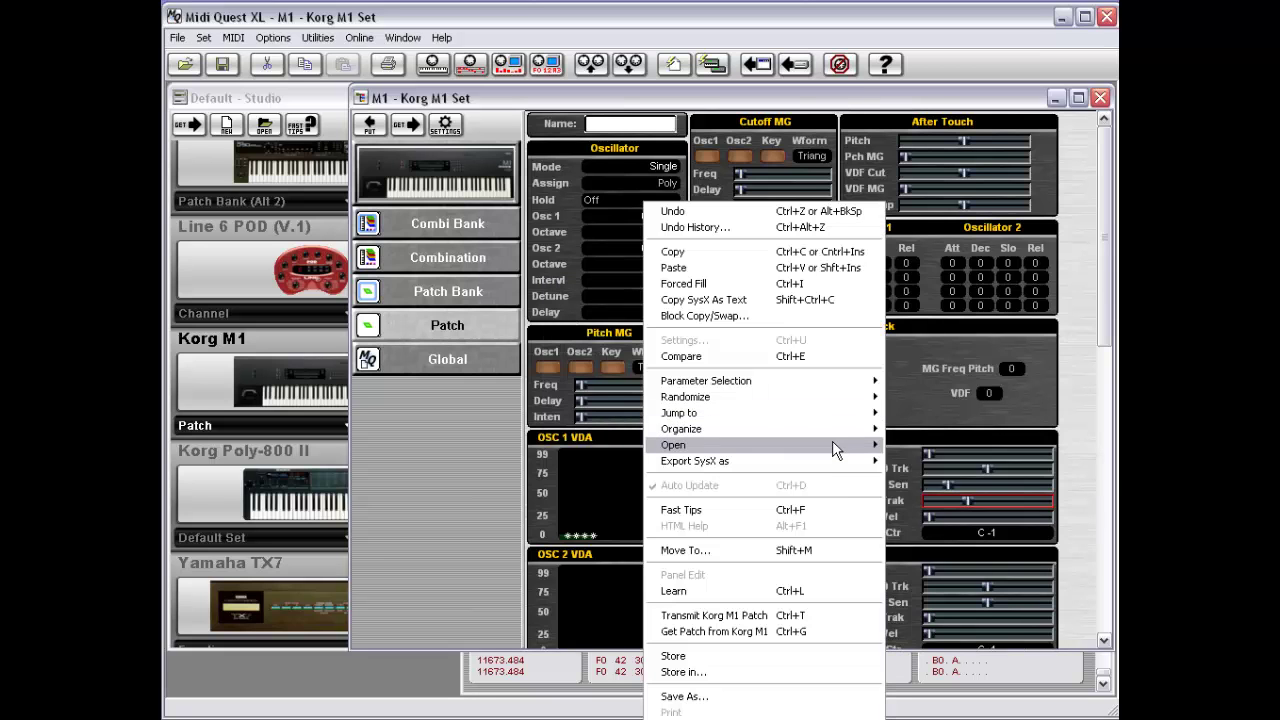
{"action": "mouse_move", "coordinate": [836, 440]}
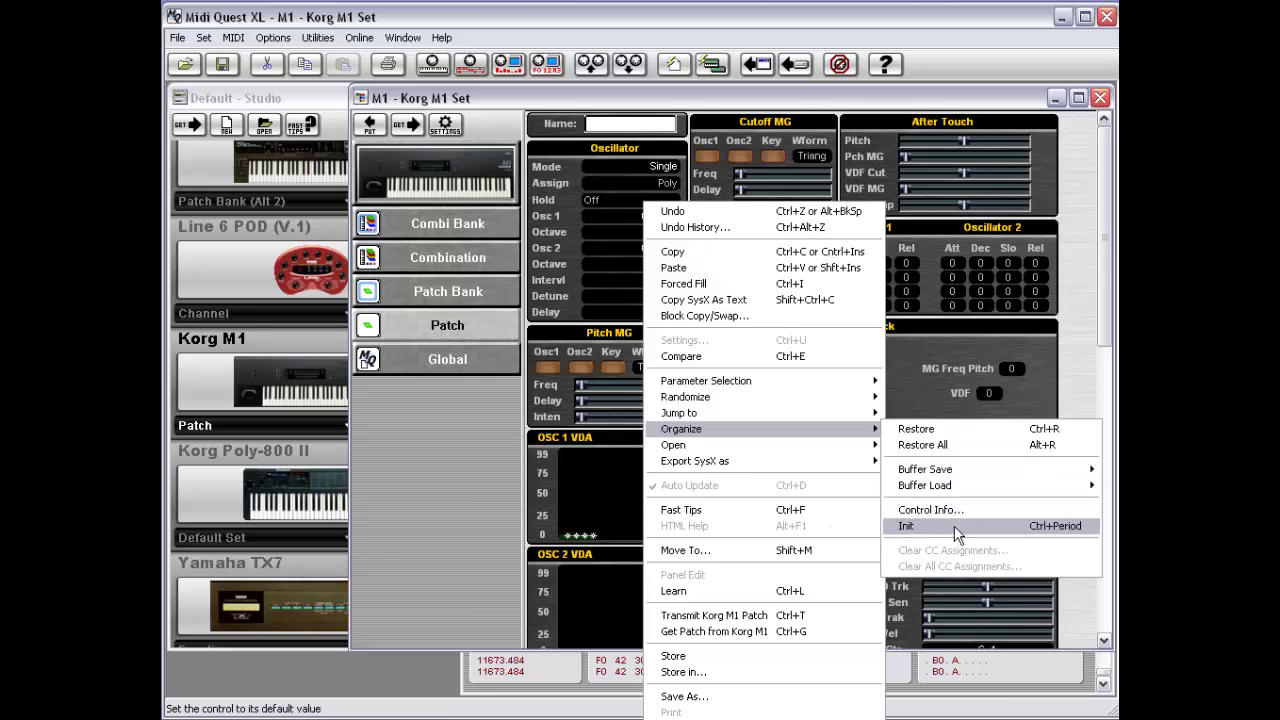
{"action": "left_click", "coordinate": [923, 382]}
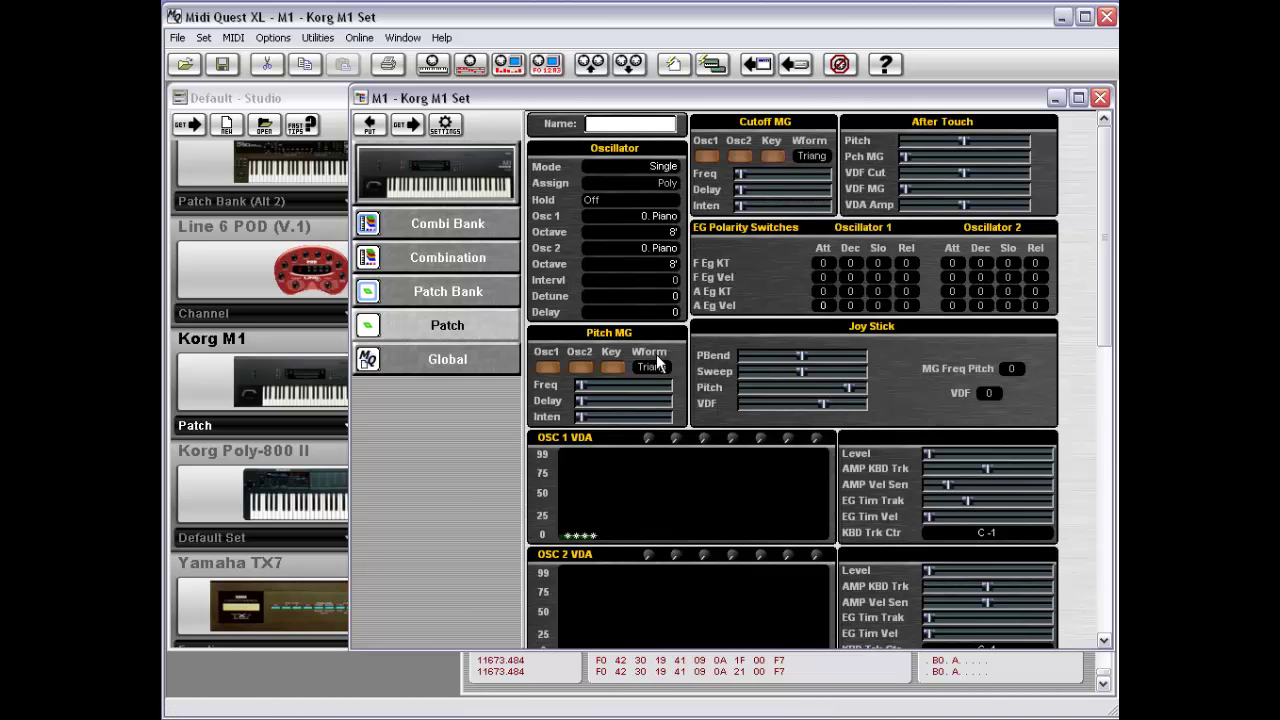
Lower the Joy Stick Pitch parameter to 11 and initialize it to its default value
{"action": "left_click_drag", "start_coordinate": [848, 388], "coordinate": [757, 393]}
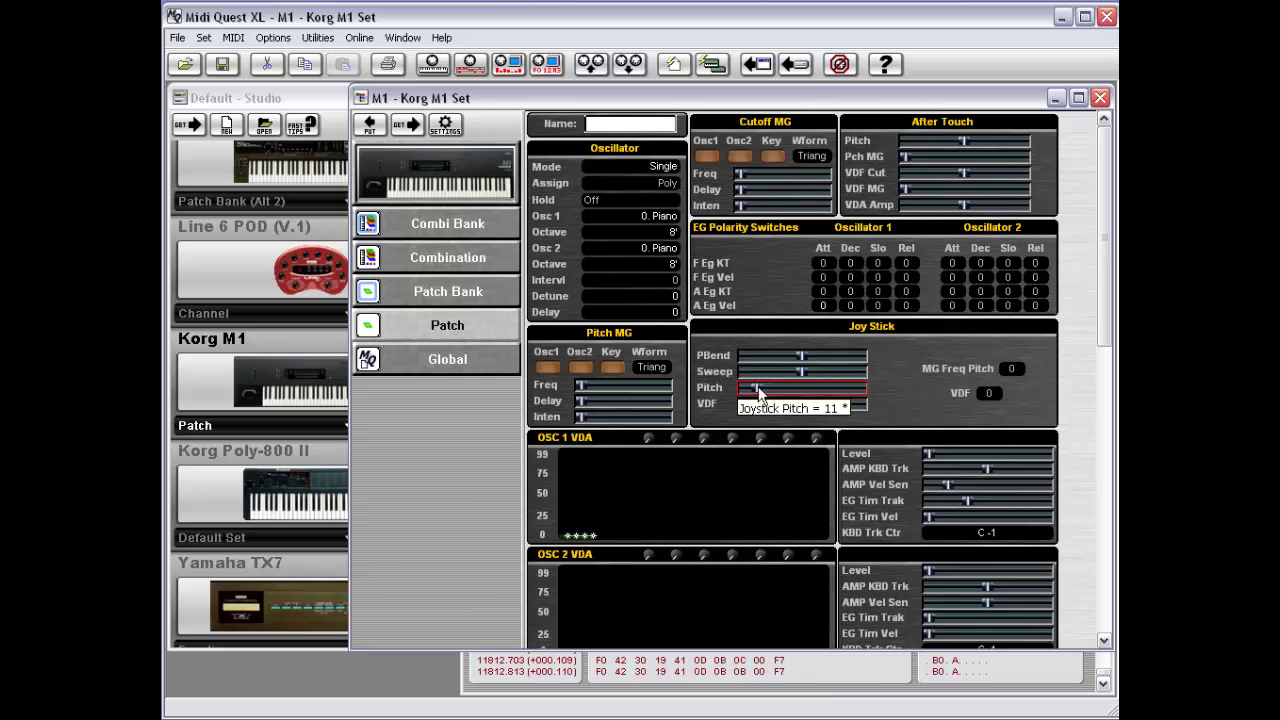
{"action": "double_click", "coordinate": [861, 387]}
{"action": "left_click", "coordinate": [753, 369]}
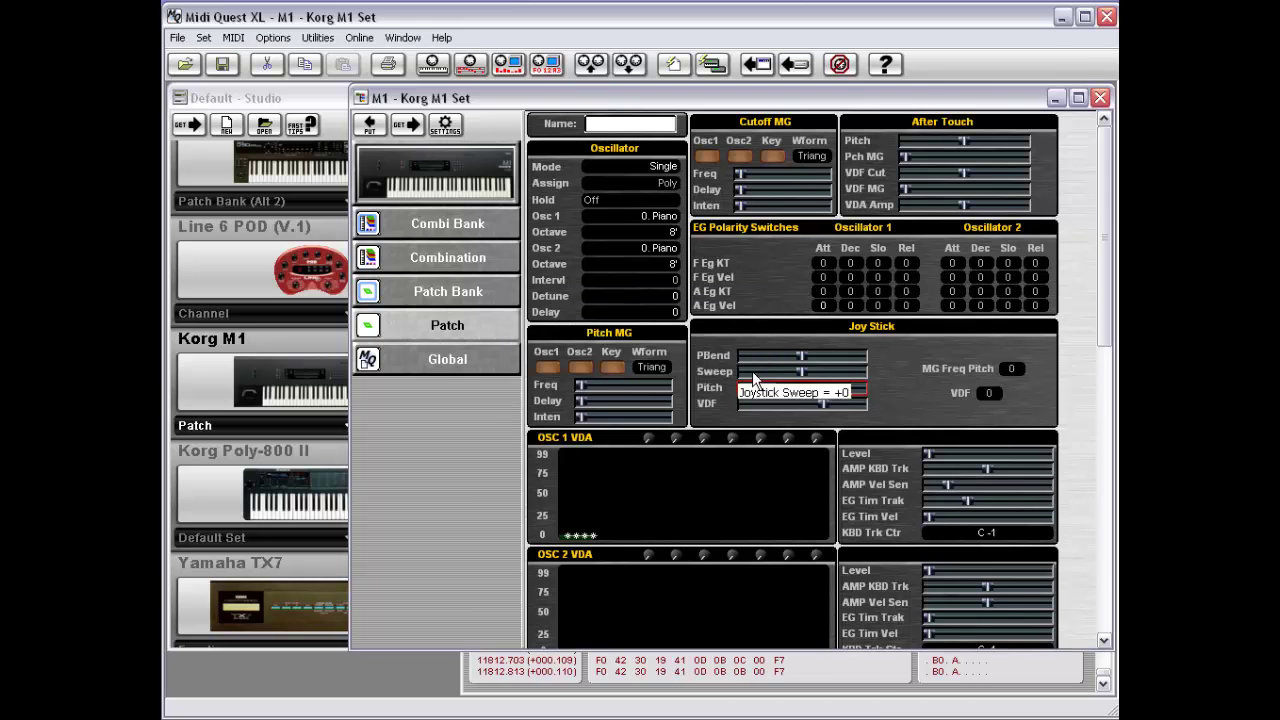
{"action": "right_click", "coordinate": [879, 385]}
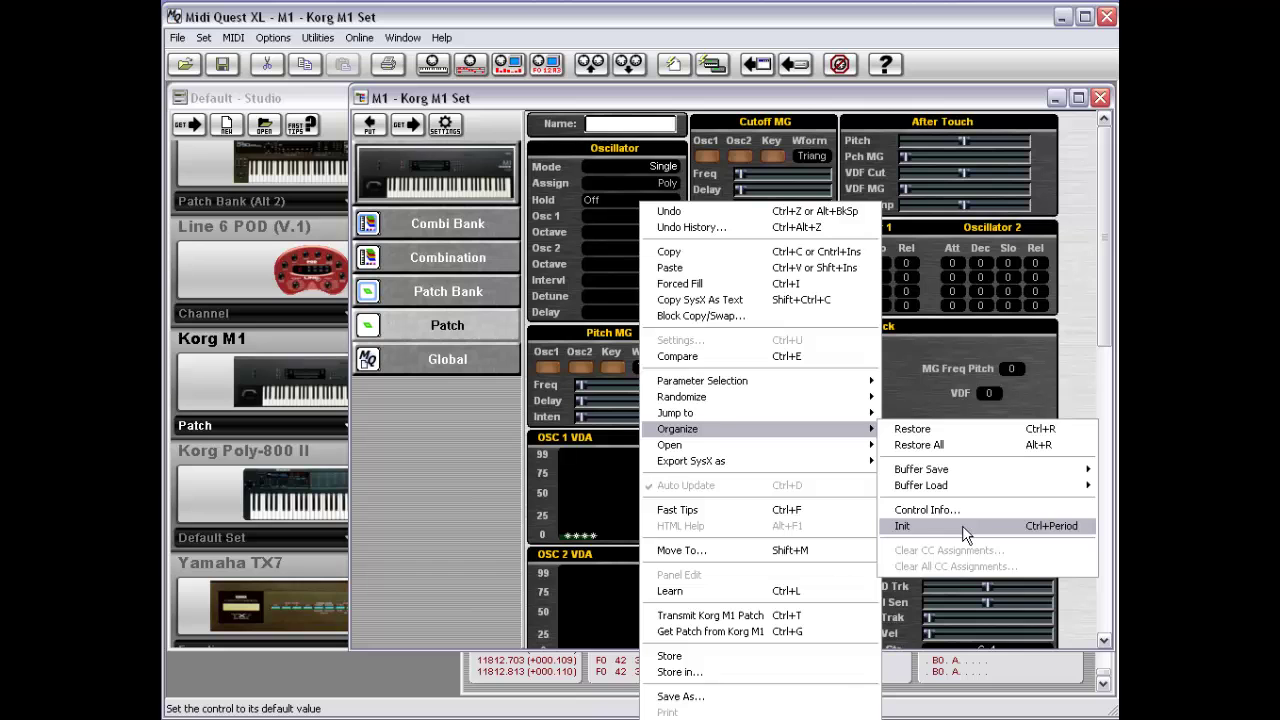
{"action": "left_click", "coordinate": [962, 525]}
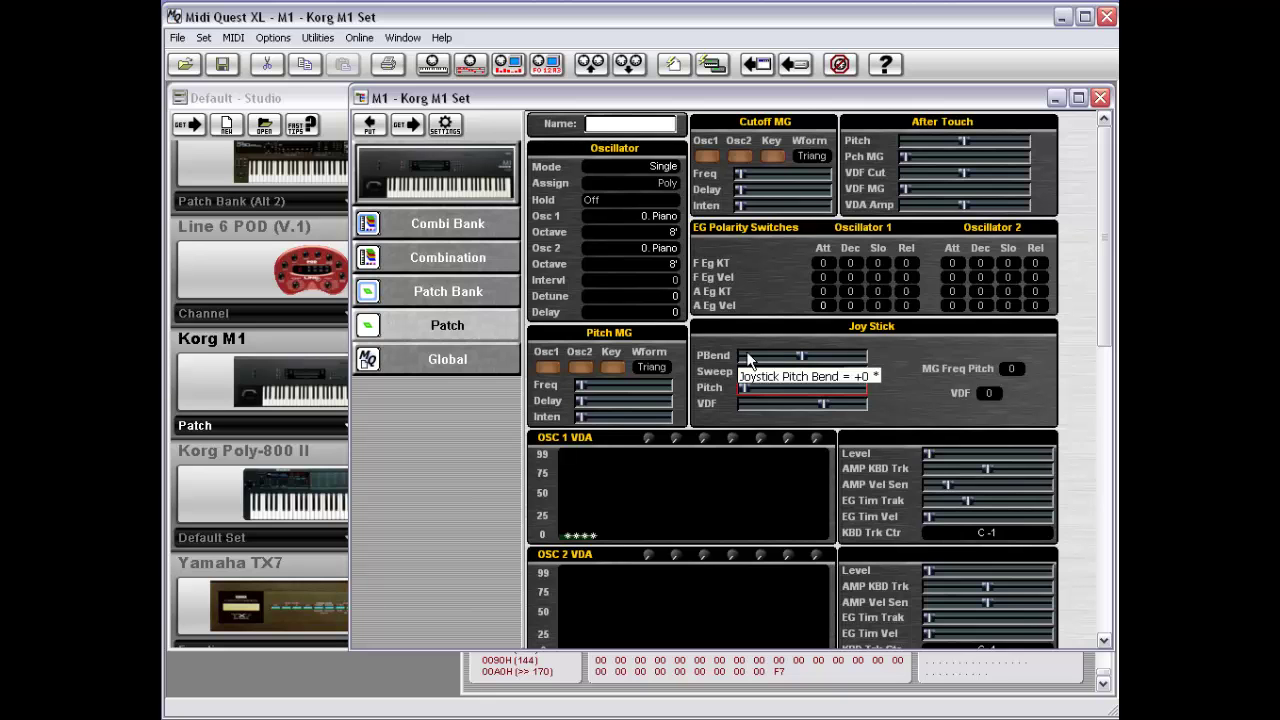
Set the Joy Stick Pitch parameter to about 87
{"action": "left_click_drag", "start_coordinate": [744, 388], "coordinate": [845, 392]}
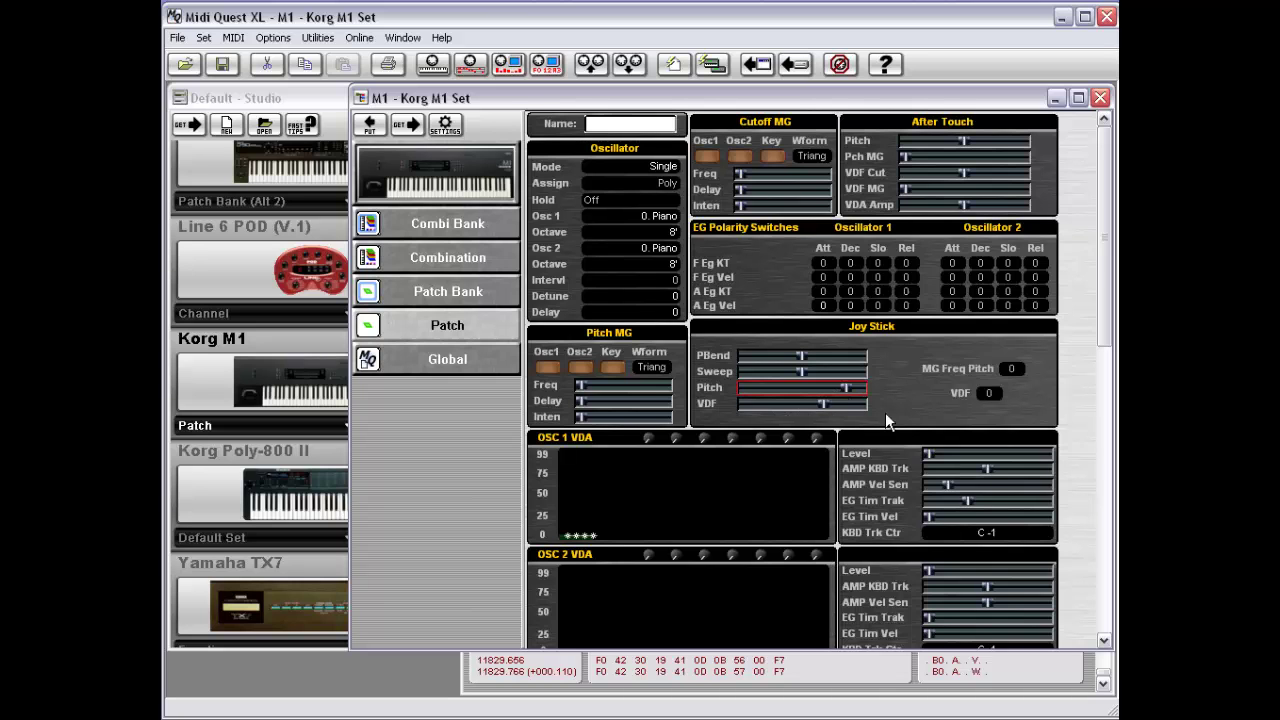
{"action": "right_click", "coordinate": [888, 403]}
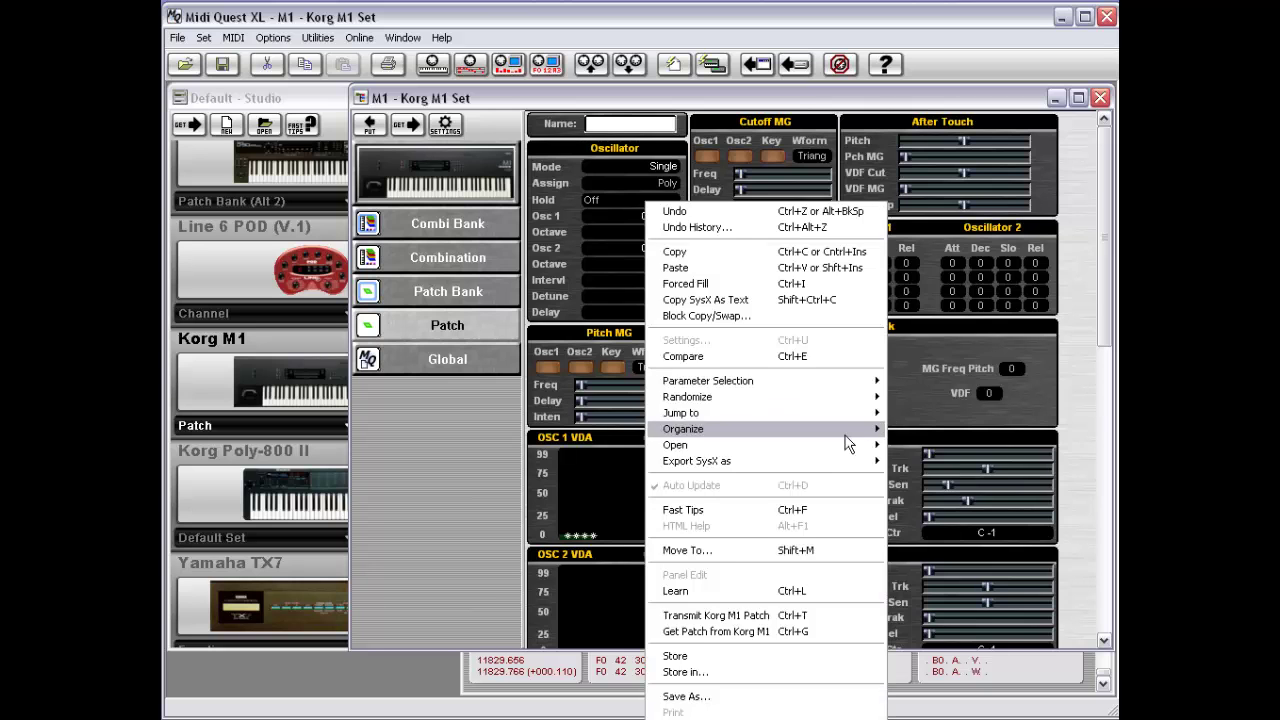
{"action": "mouse_move", "coordinate": [835, 448]}
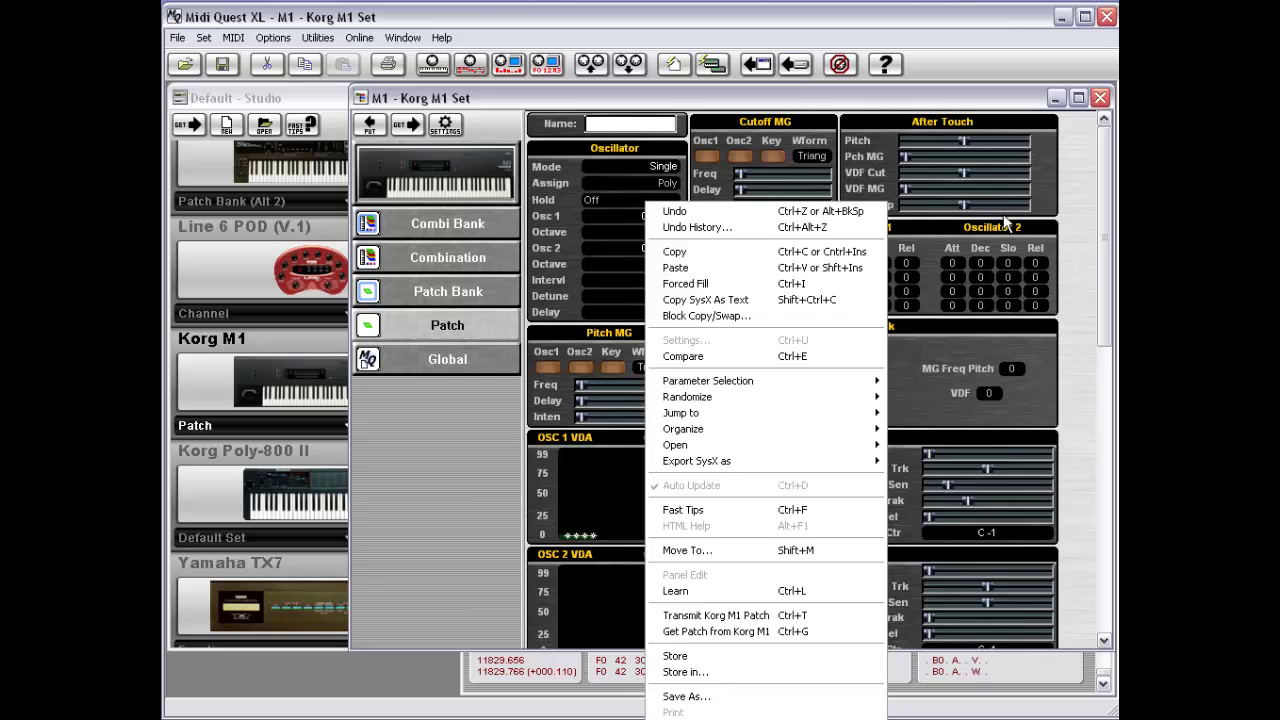
{"action": "left_click", "coordinate": [1045, 392]}
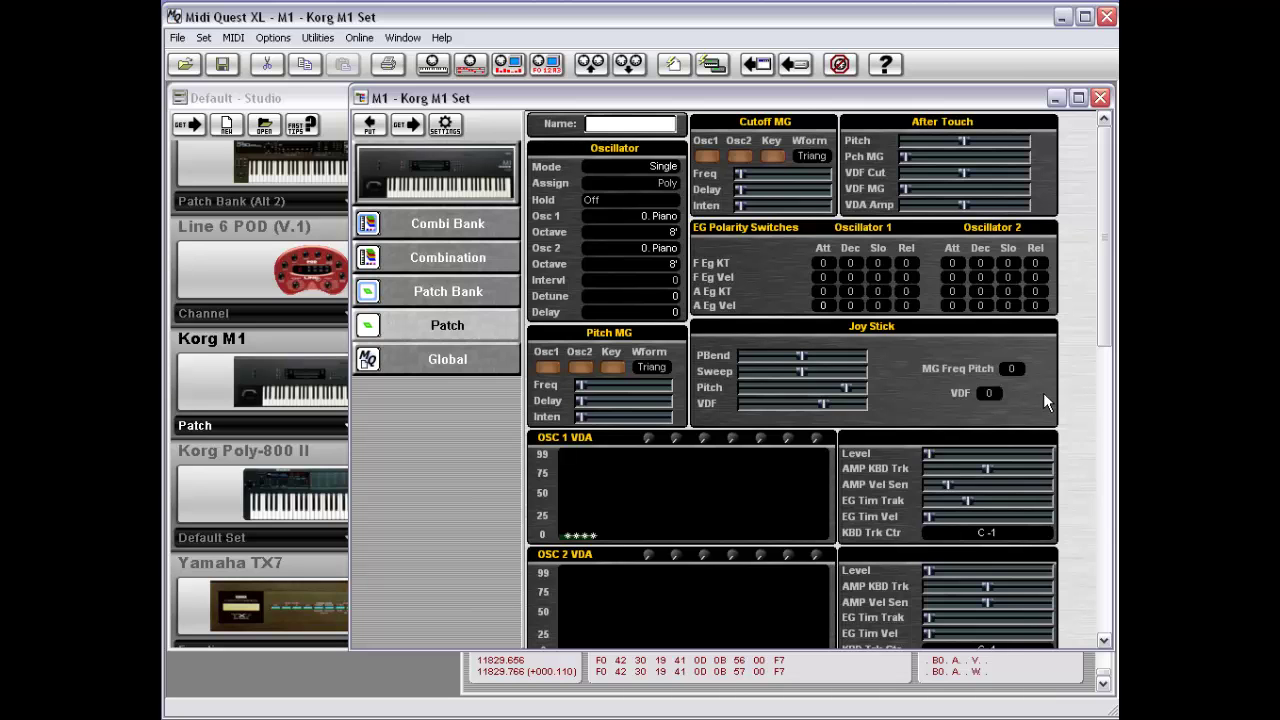
Select the OSC 1 VDA AMP Vel Sen parameter and look at the commands for clearing CC assignments
{"action": "left_click", "coordinate": [948, 483]}
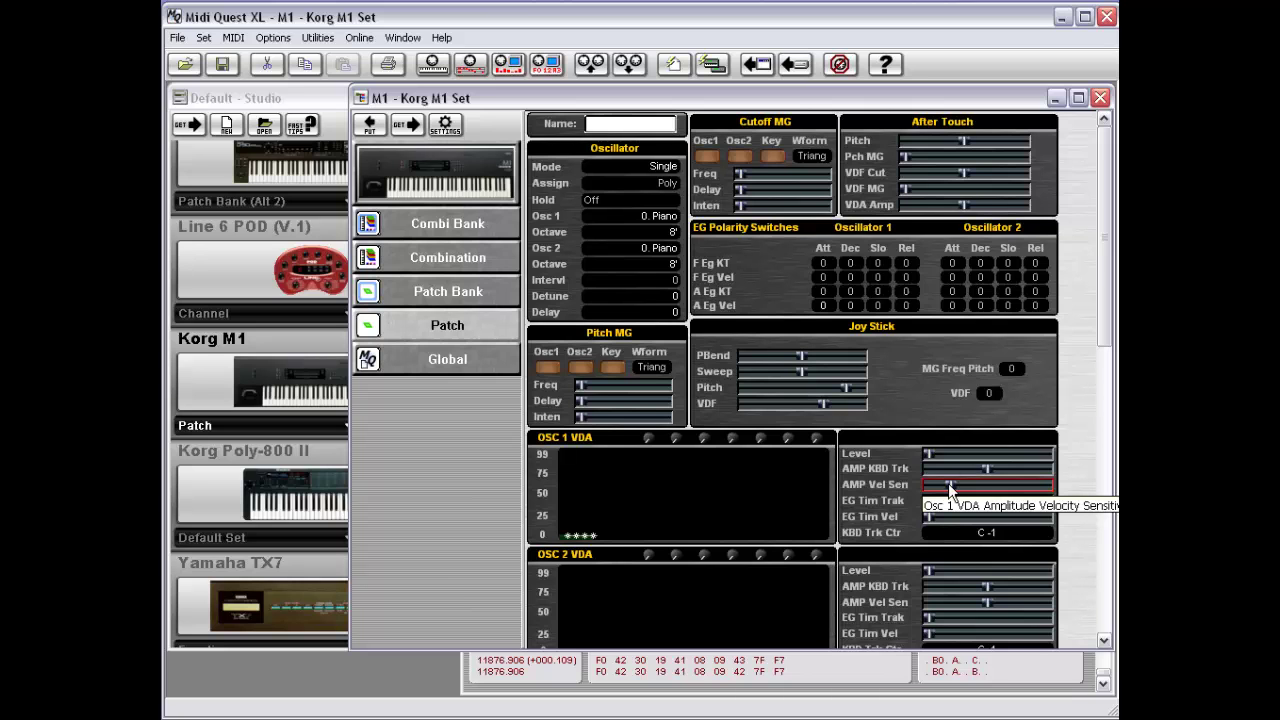
{"action": "right_click", "coordinate": [948, 483]}
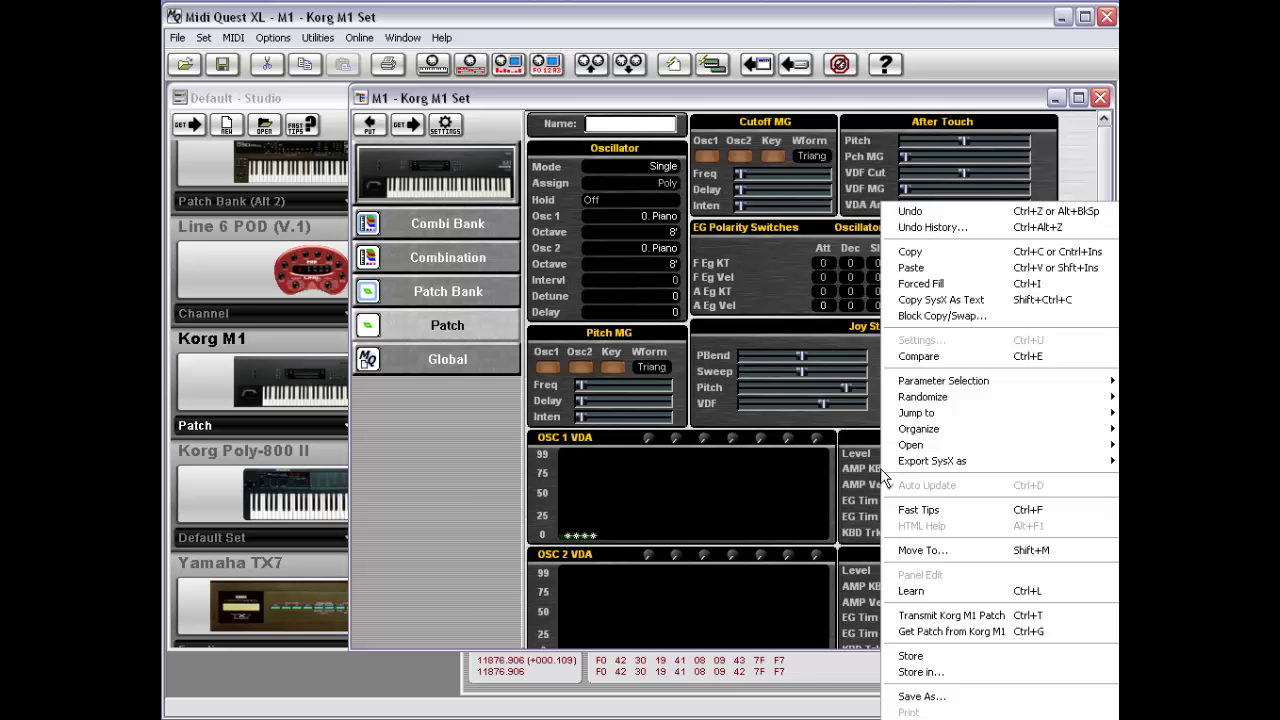
{"action": "mouse_move", "coordinate": [931, 427]}
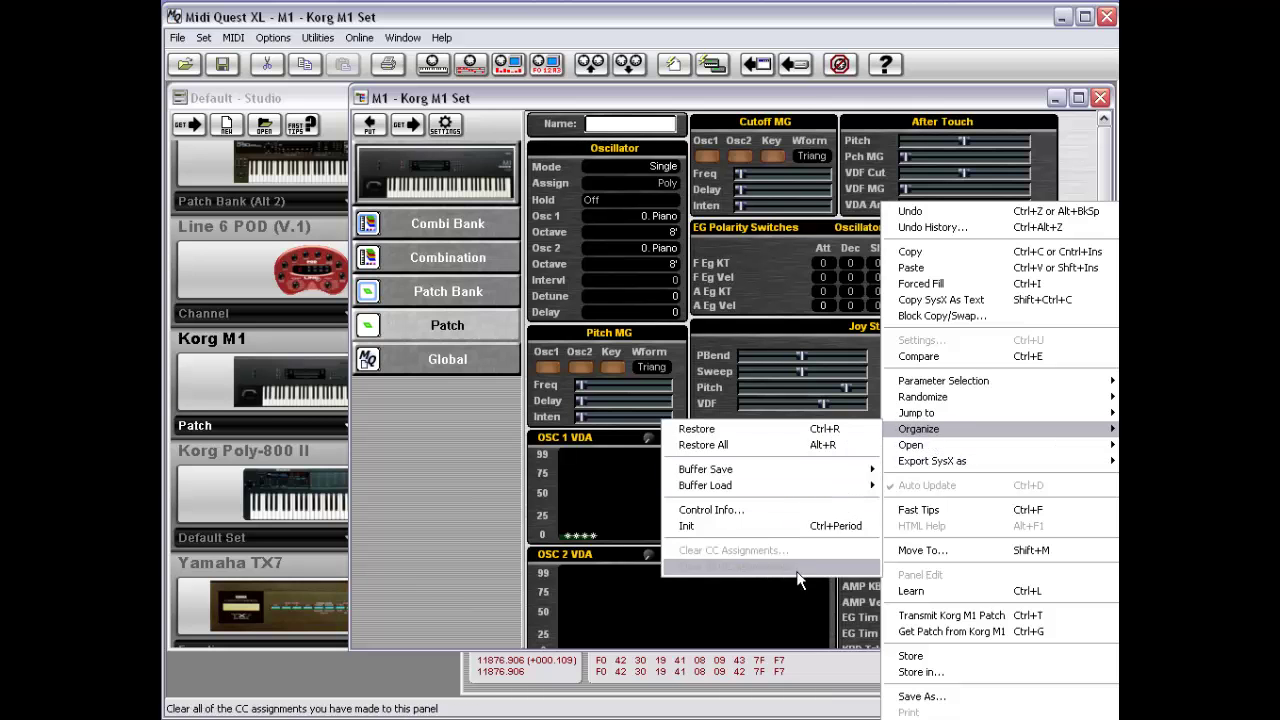
{"action": "left_click", "coordinate": [776, 372]}
Look through the patch's Open, Organize and Export SysX commands, including those for clearing CC assignments
{"action": "right_click", "coordinate": [859, 465]}
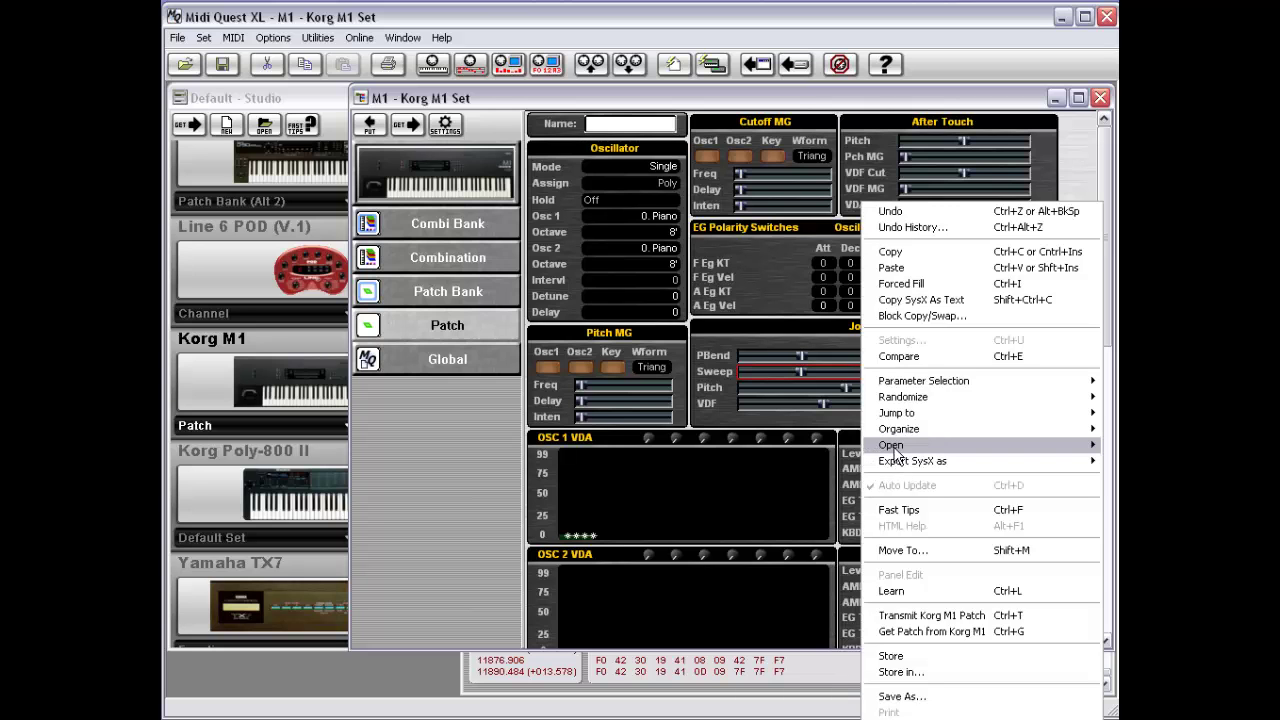
{"action": "mouse_move", "coordinate": [896, 455]}
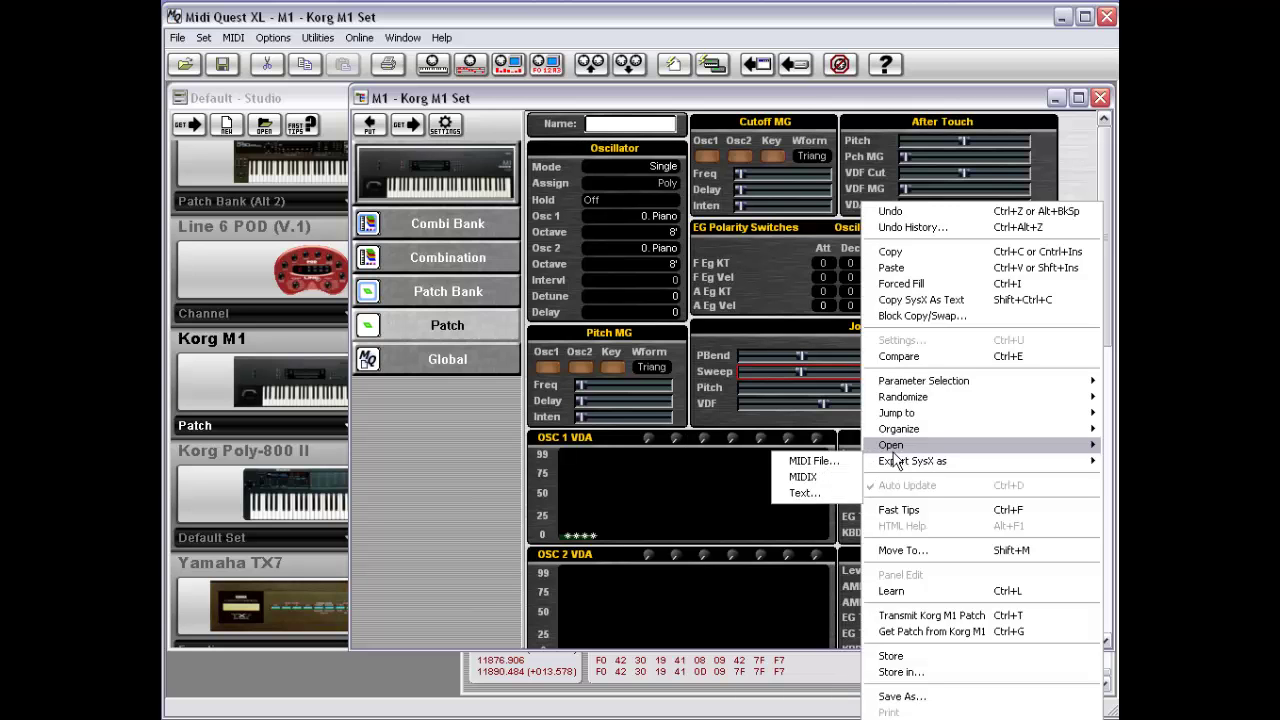
{"action": "mouse_move", "coordinate": [885, 429]}
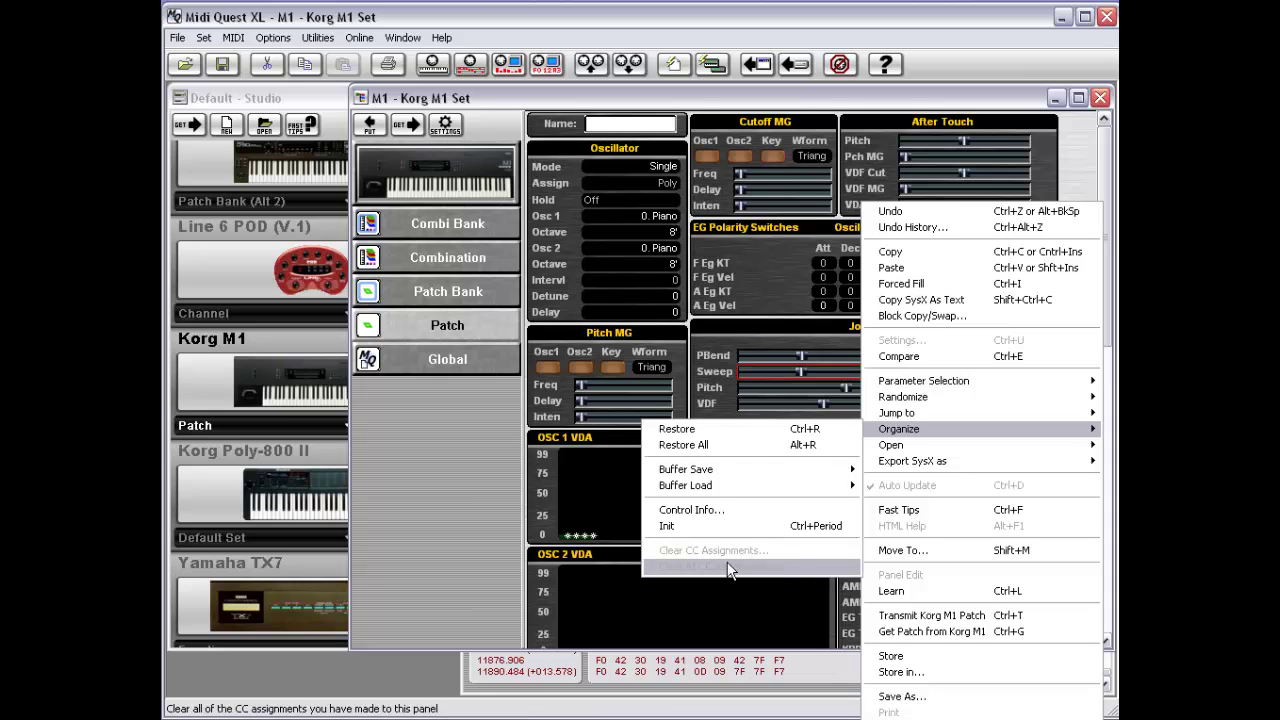
{"action": "left_click", "coordinate": [711, 339]}
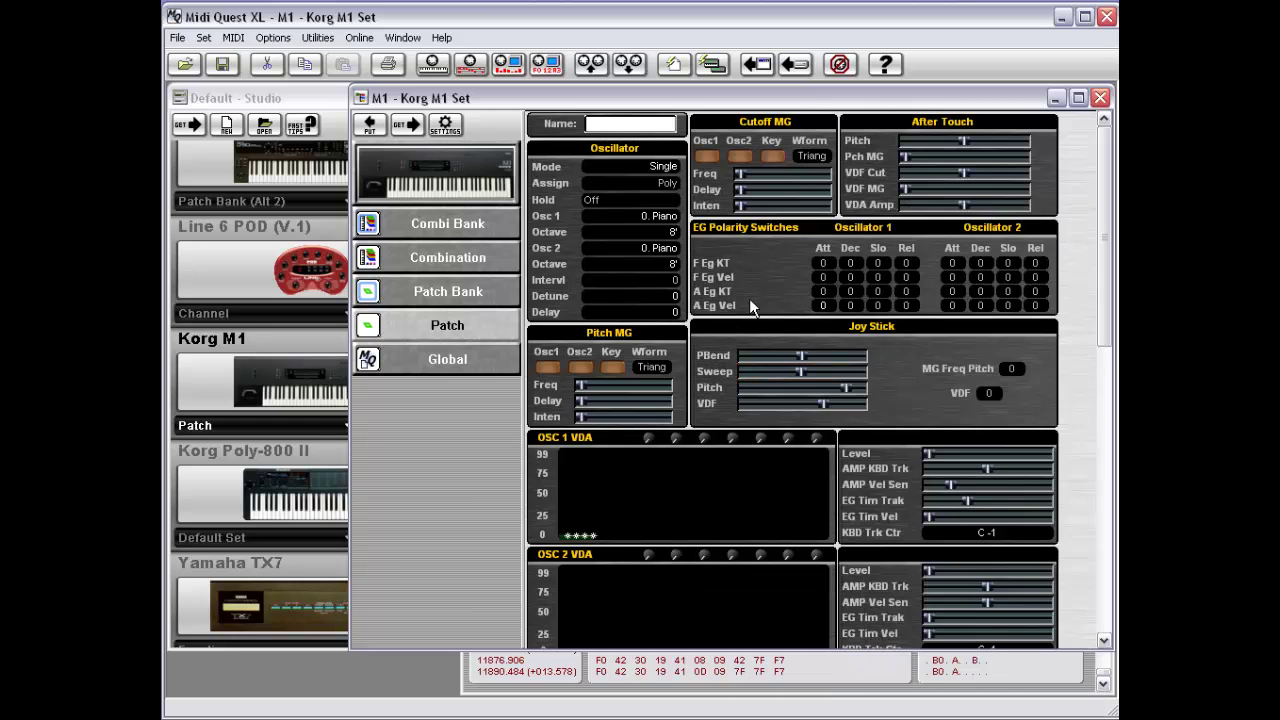
Display the list of floating editors available to load, highlight slot 4, and close the list without loading one
{"action": "right_click", "coordinate": [745, 332]}
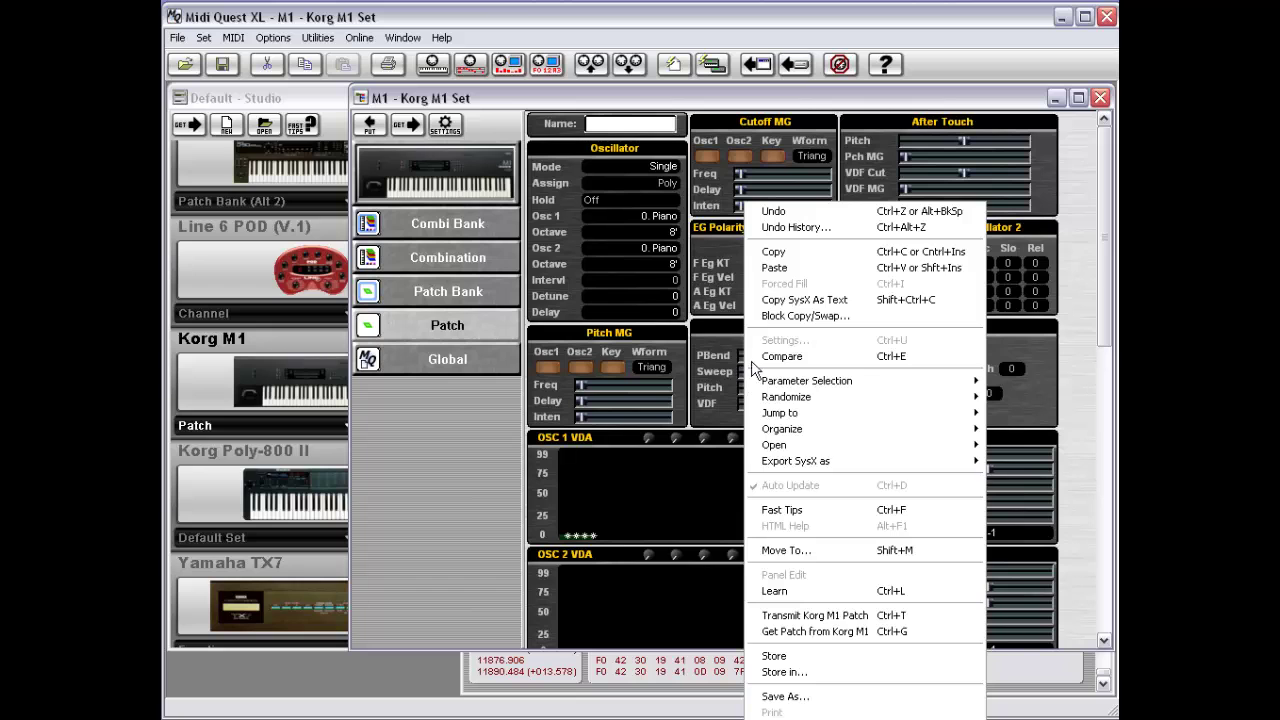
{"action": "mouse_move", "coordinate": [788, 446]}
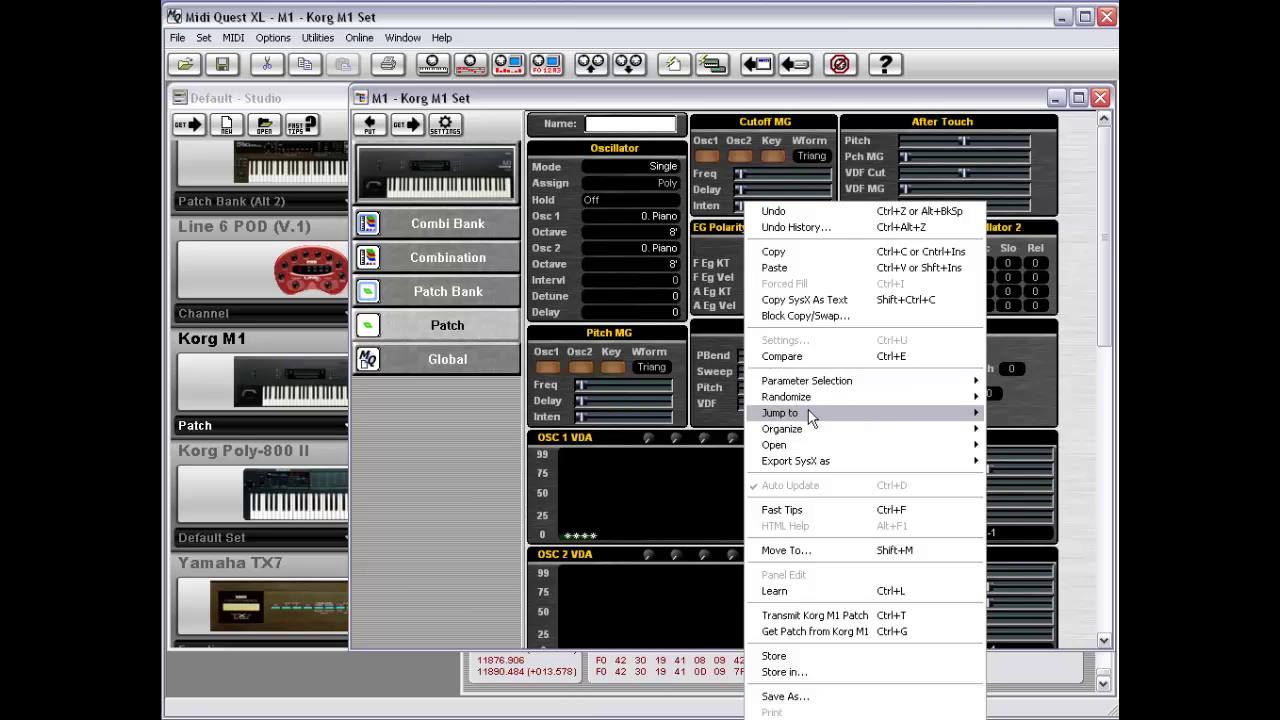
{"action": "mouse_move", "coordinate": [812, 447]}
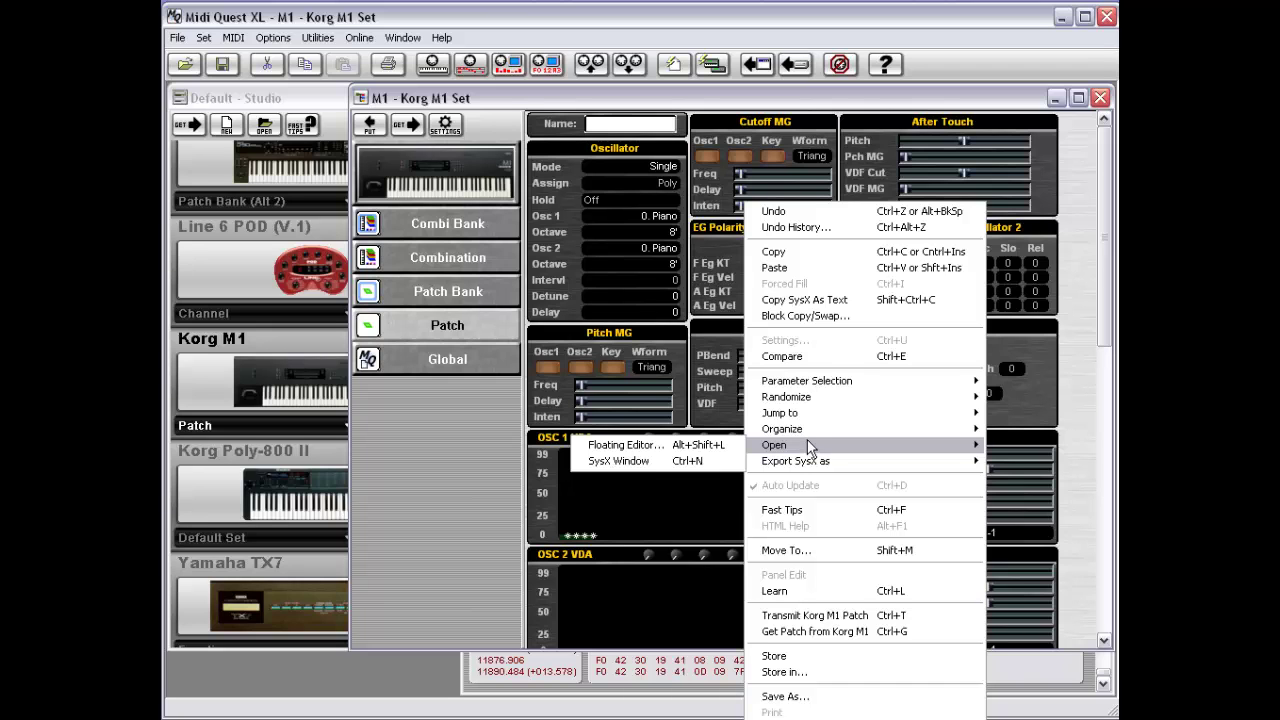
{"action": "left_click", "coordinate": [686, 446]}
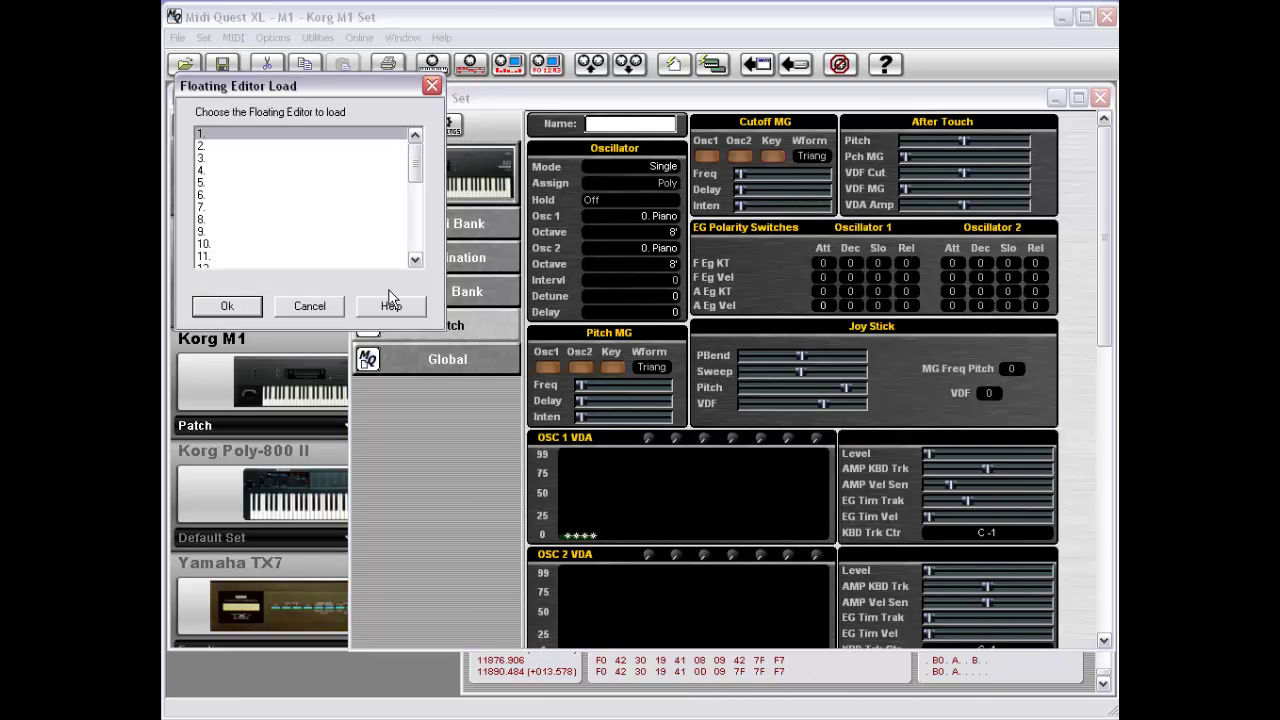
{"action": "mouse_move", "coordinate": [417, 168]}
{"action": "left_mouse_down"}
{"action": "mouse_move", "coordinate": [419, 248]}
{"action": "mouse_move", "coordinate": [418, 150]}
{"action": "left_mouse_up"}
{"action": "left_click", "coordinate": [246, 172]}
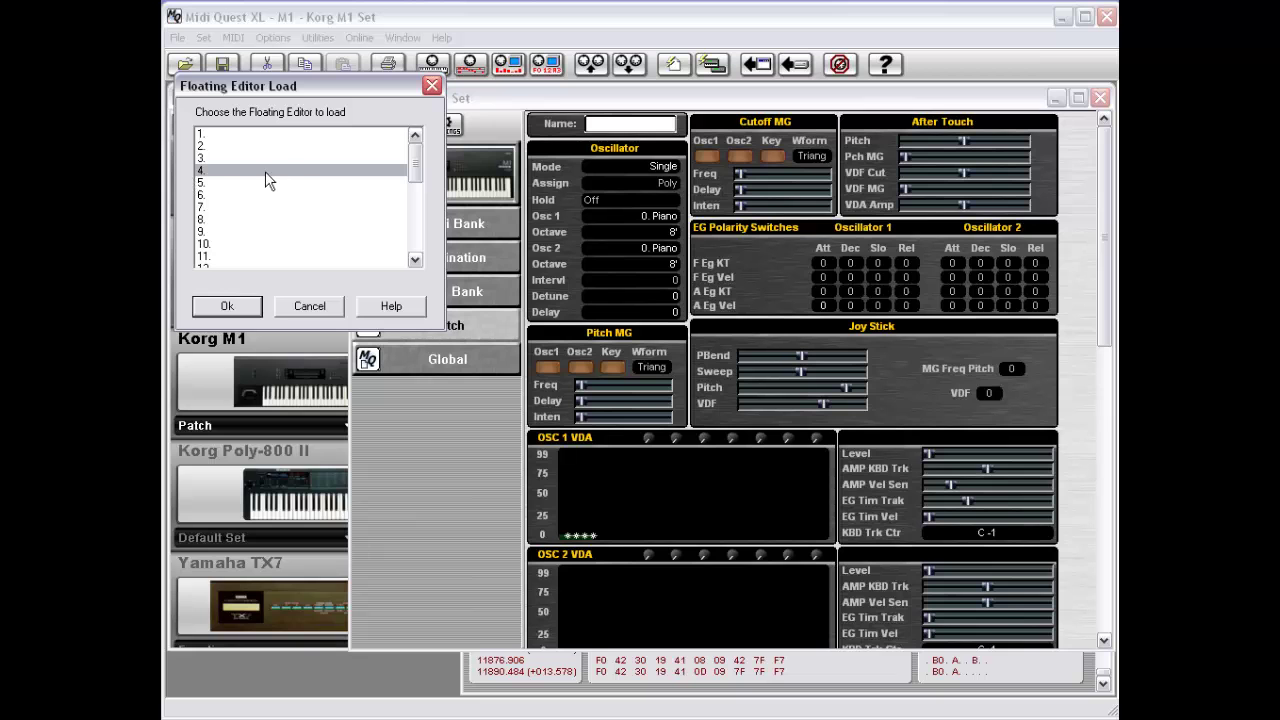
{"action": "left_click", "coordinate": [316, 308]}
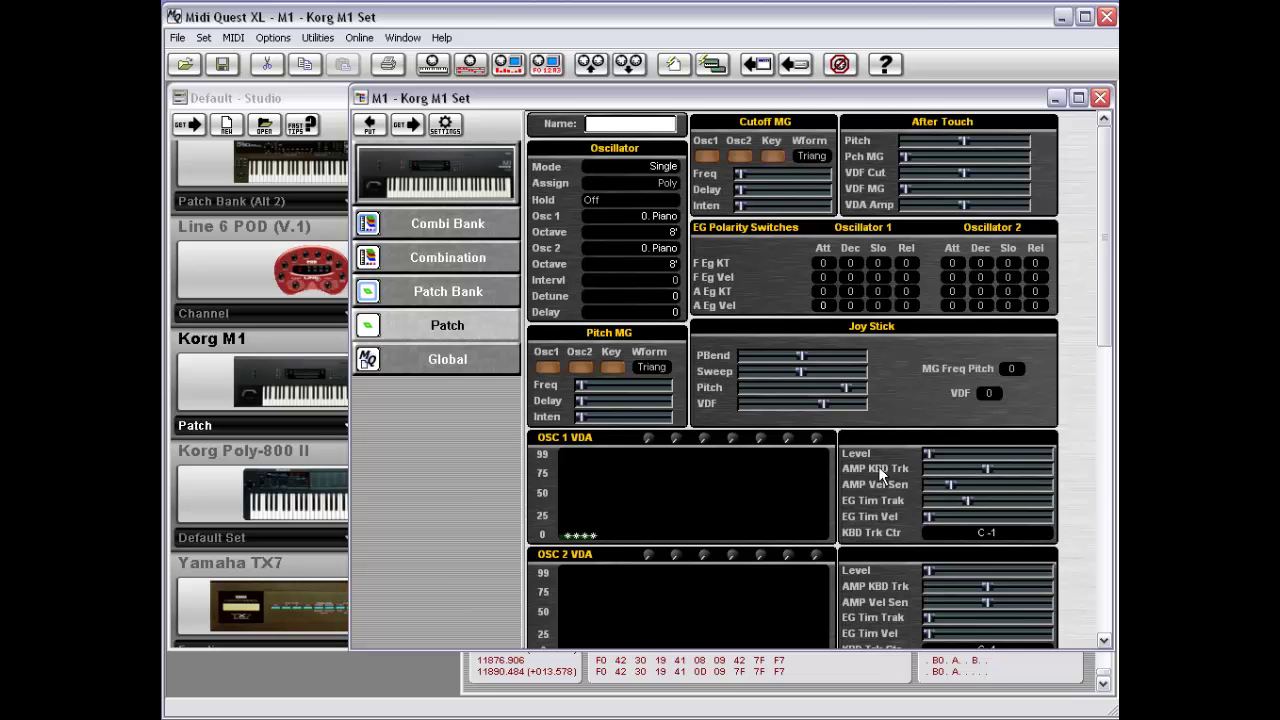
View the patch data in a SysX window, reposition and enlarge it to see all the bytes, and close it
{"action": "right_click", "coordinate": [901, 398]}
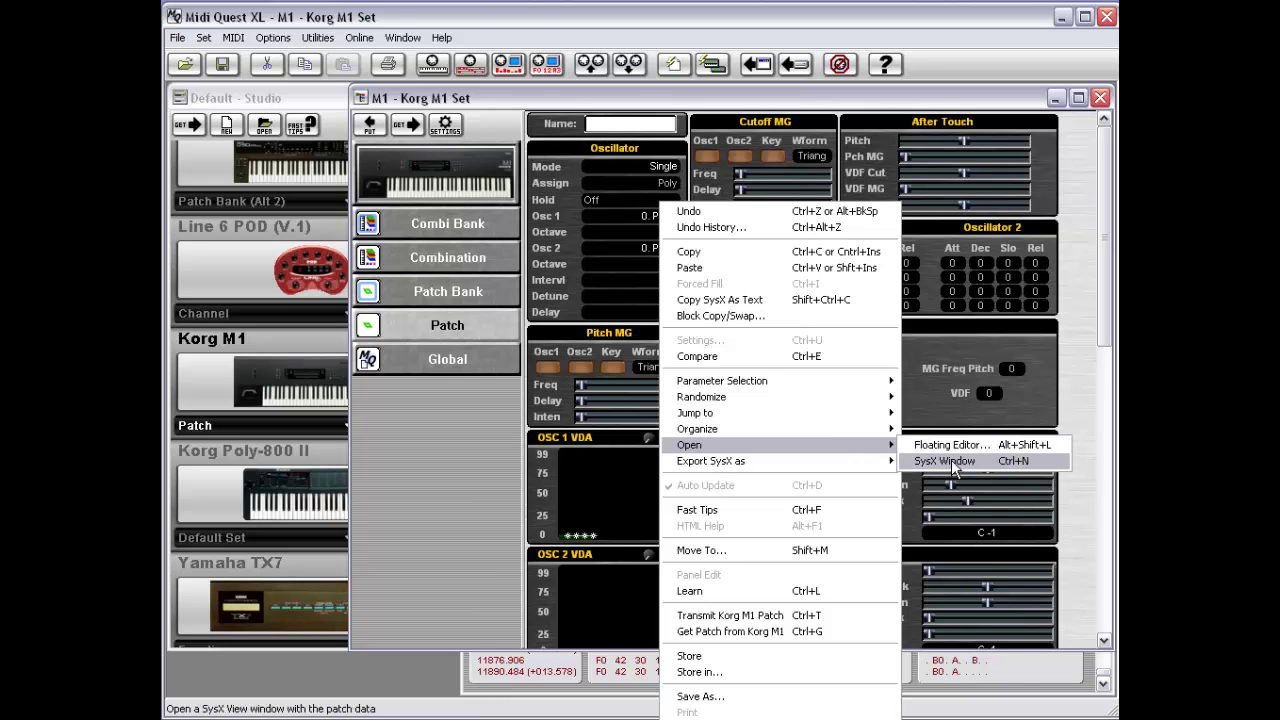
{"action": "left_click", "coordinate": [952, 463]}
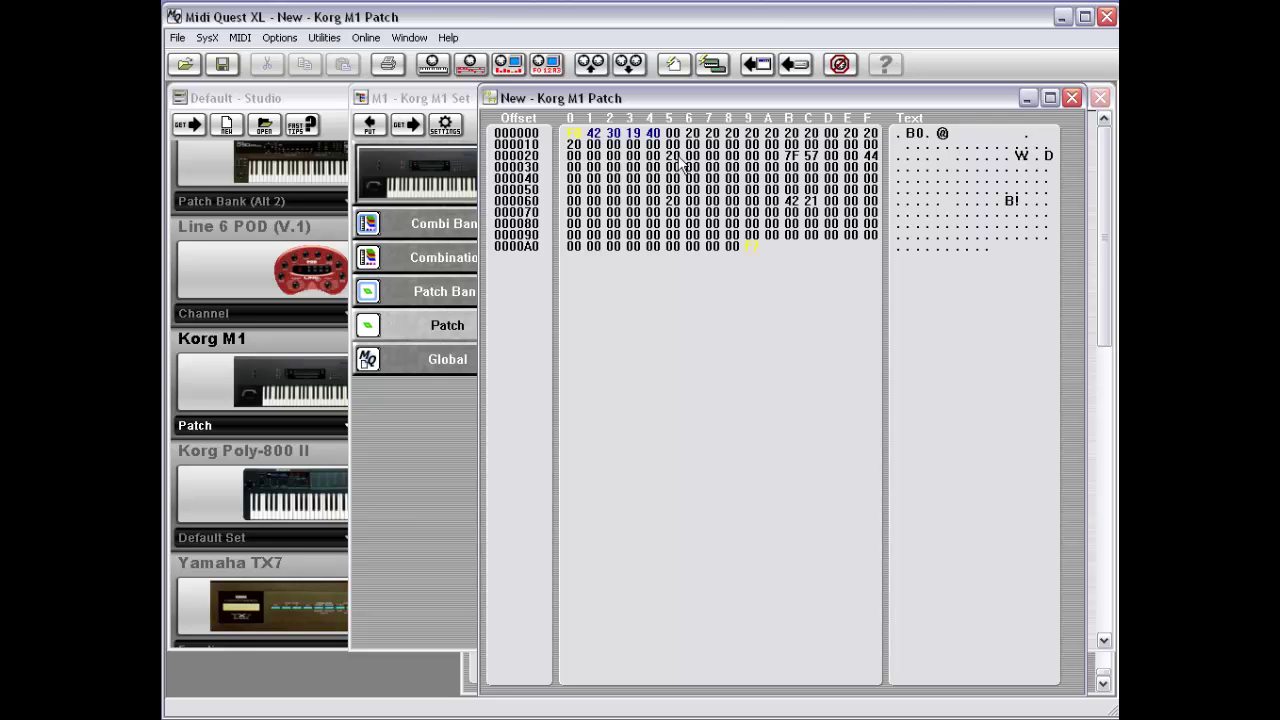
{"action": "left_click_drag", "start_coordinate": [756, 88], "coordinate": [482, 355]}
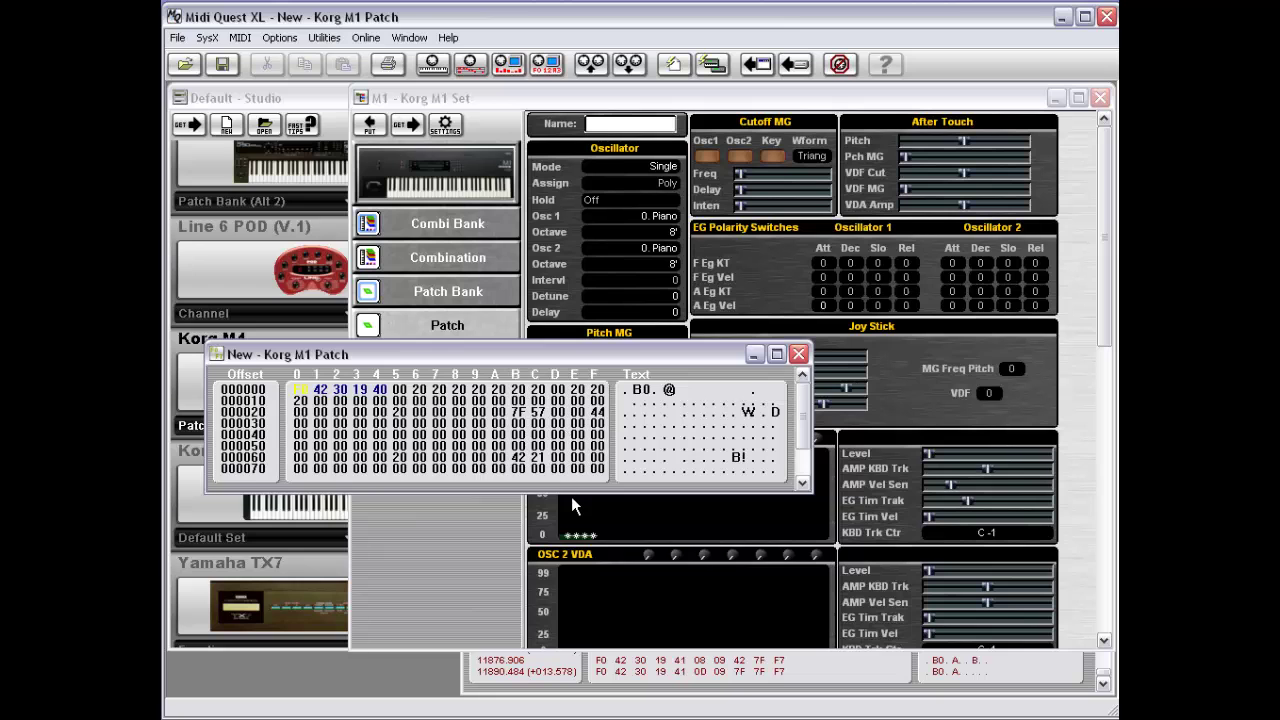
{"action": "left_click_drag", "start_coordinate": [570, 493], "coordinate": [568, 558]}
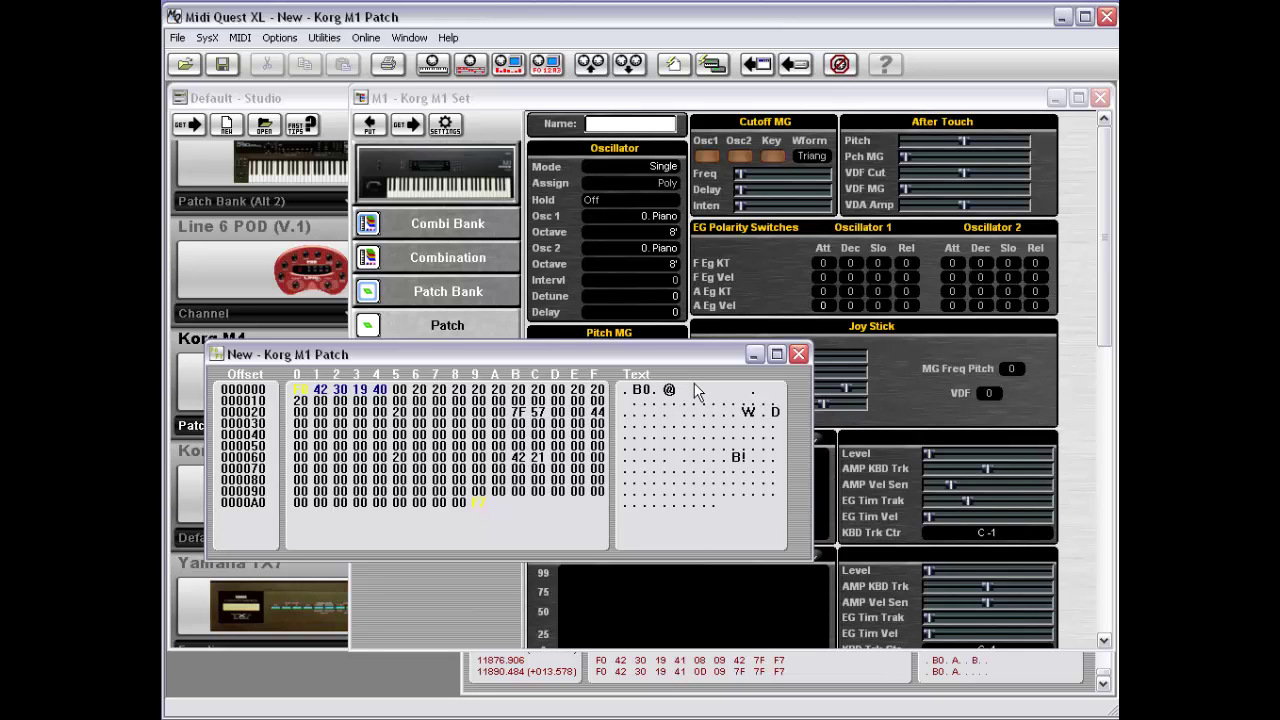
{"action": "left_click", "coordinate": [216, 356]}
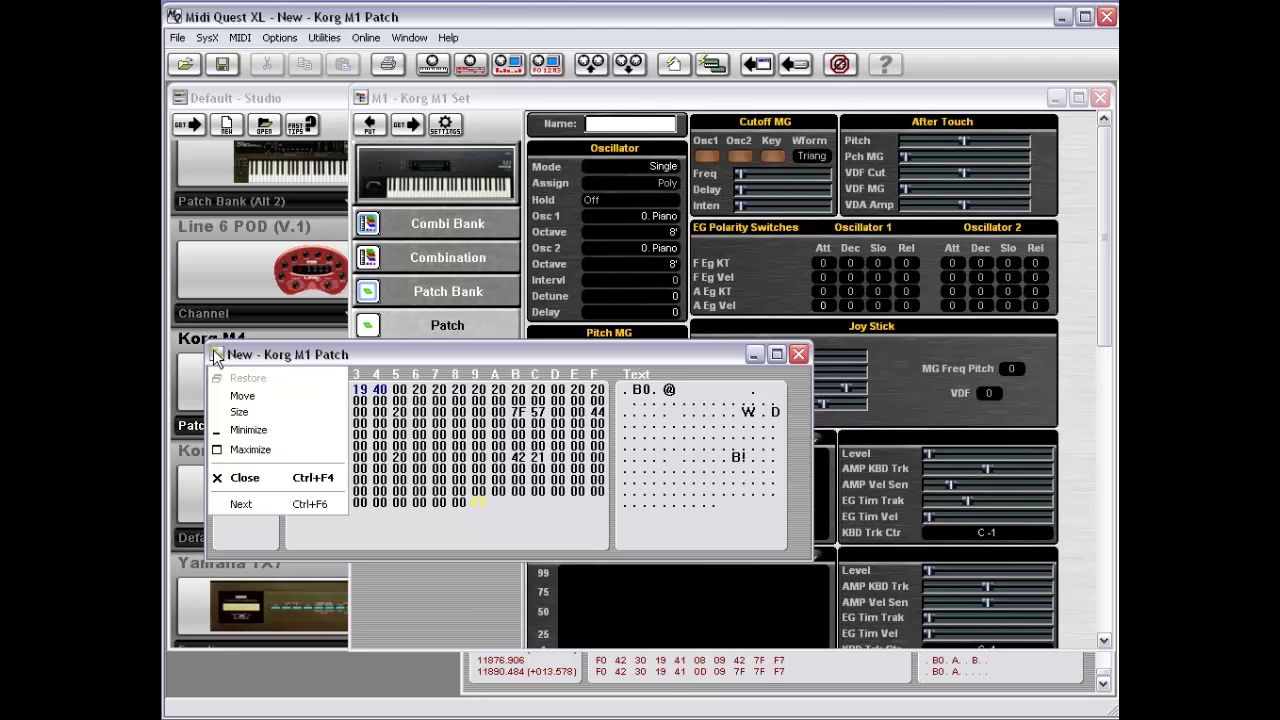
{"action": "left_click", "coordinate": [216, 356]}
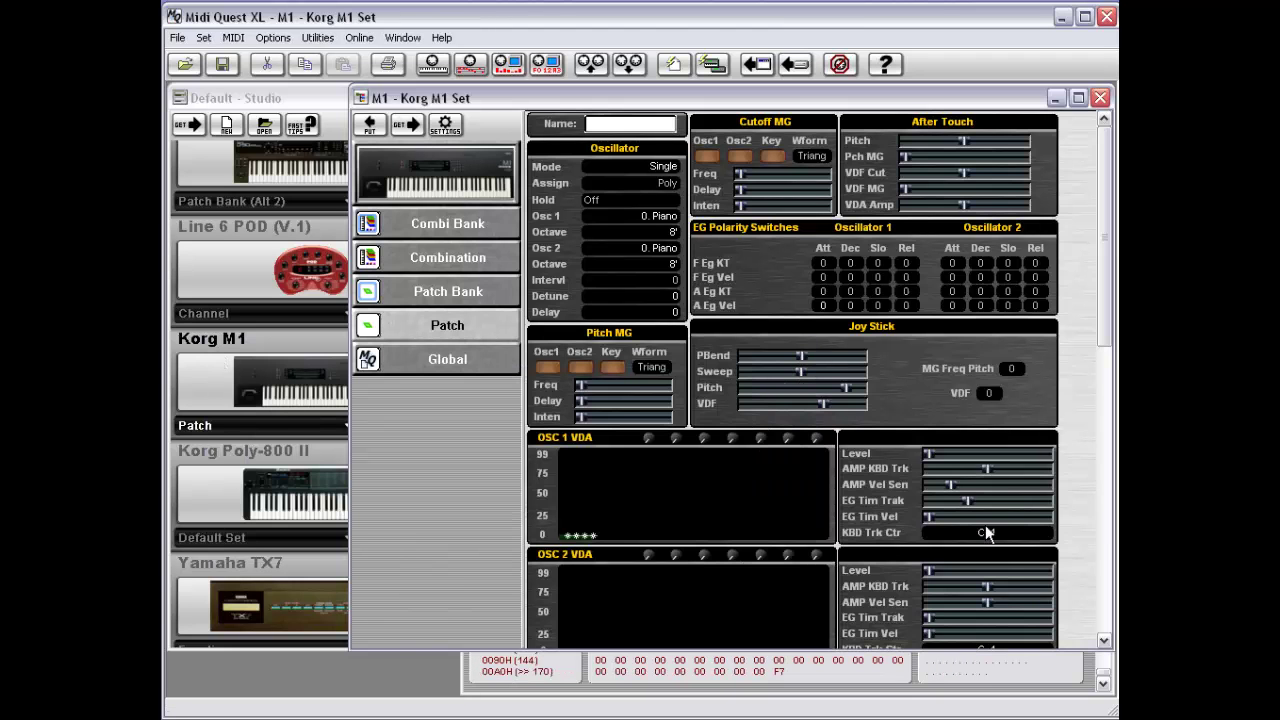
Look at the SysX export formats and the Auto Update command available for the patch
{"action": "right_click", "coordinate": [893, 400]}
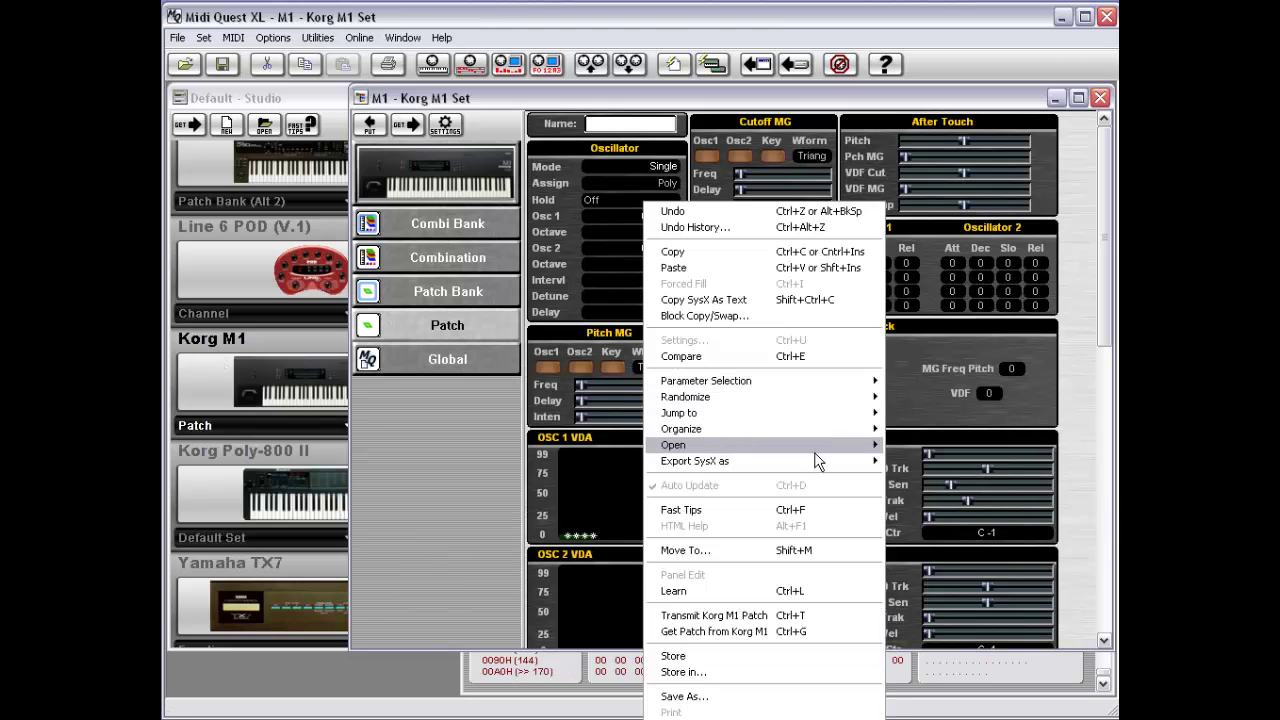
{"action": "mouse_move", "coordinate": [814, 469]}
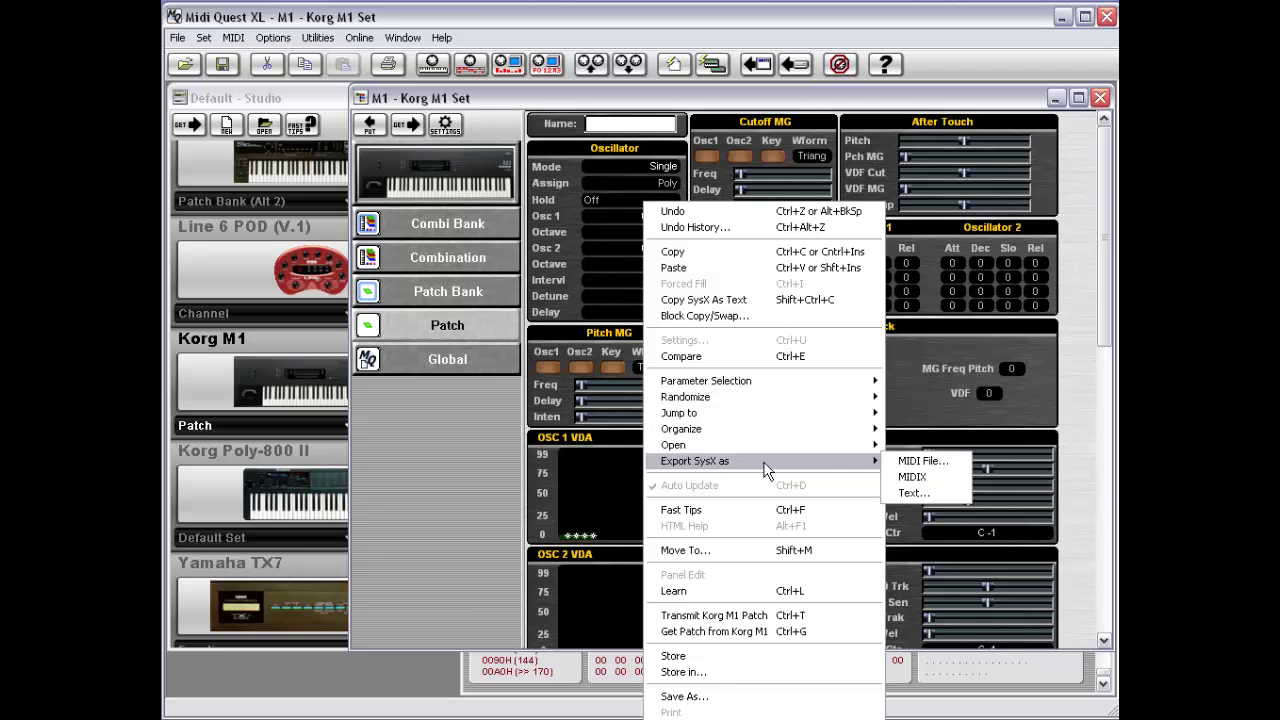
{"action": "left_click", "coordinate": [976, 420]}
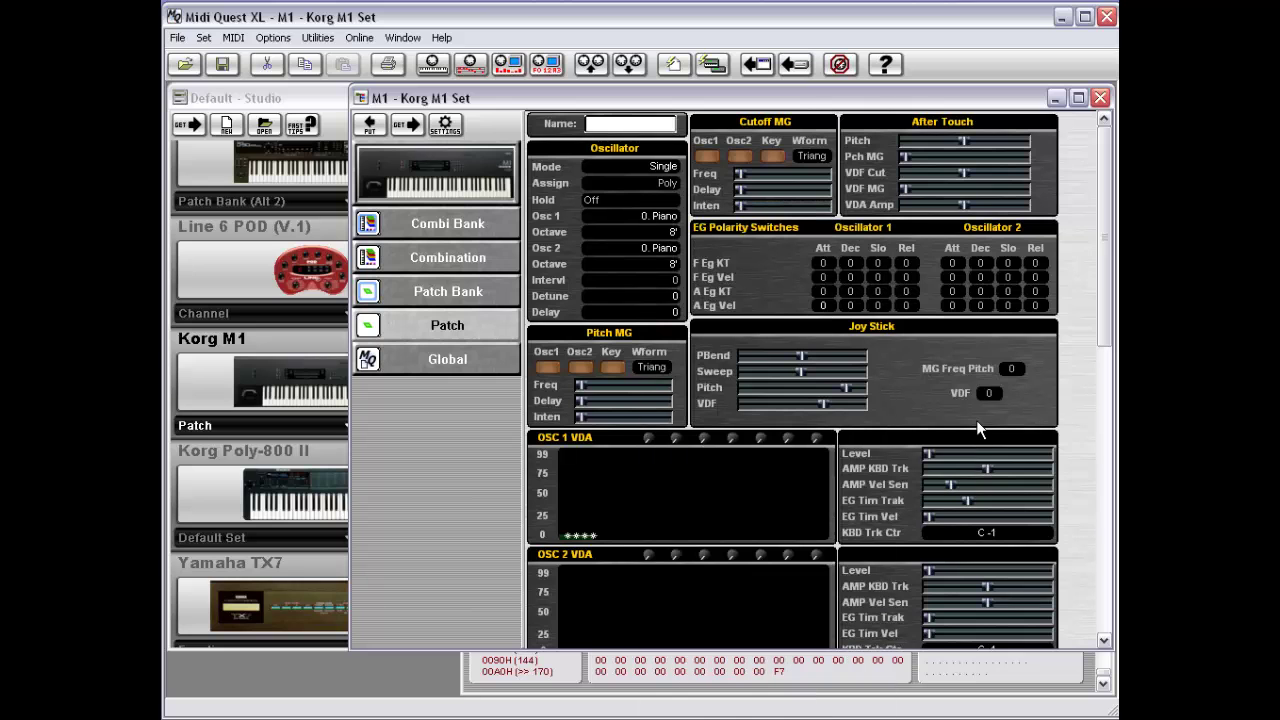
{"action": "right_click", "coordinate": [895, 409]}
{"action": "mouse_move", "coordinate": [849, 456]}
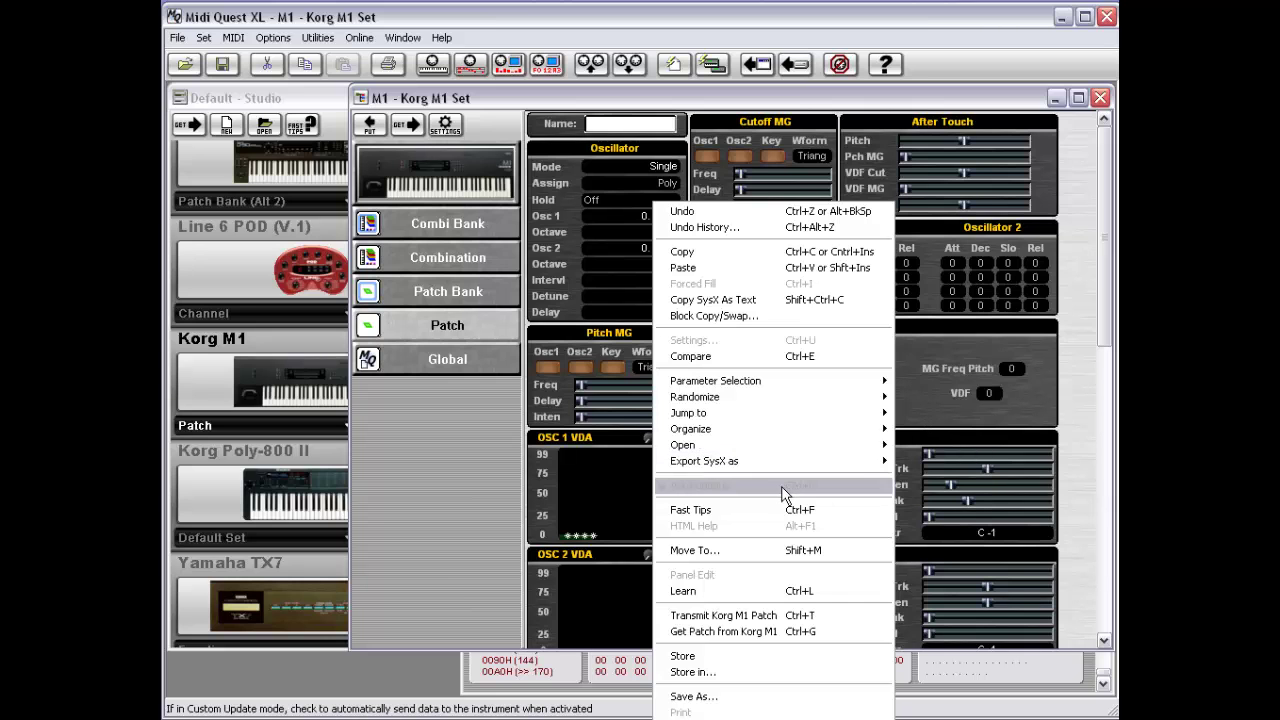
{"action": "left_click", "coordinate": [934, 422]}
Examine the Update Patch on Activate options in the Patch Edit preferences and close the preferences without changes
{"action": "left_click", "coordinate": [276, 38]}
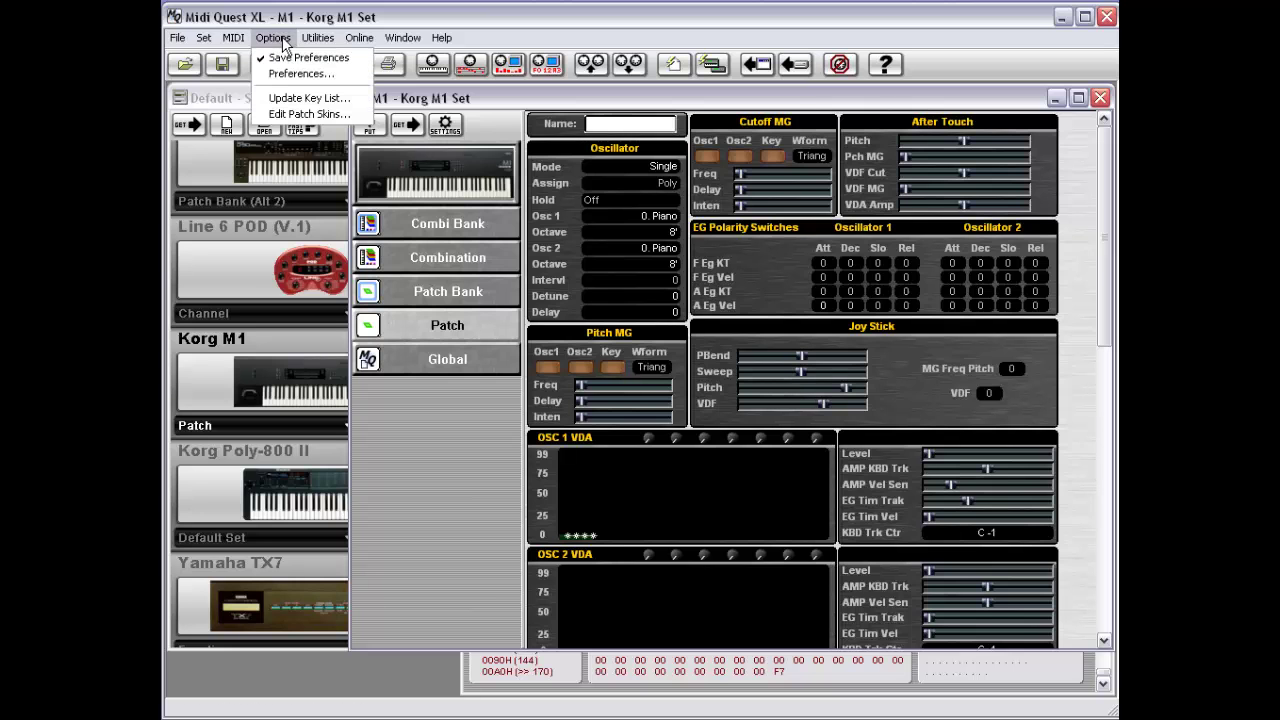
{"action": "left_click", "coordinate": [290, 74]}
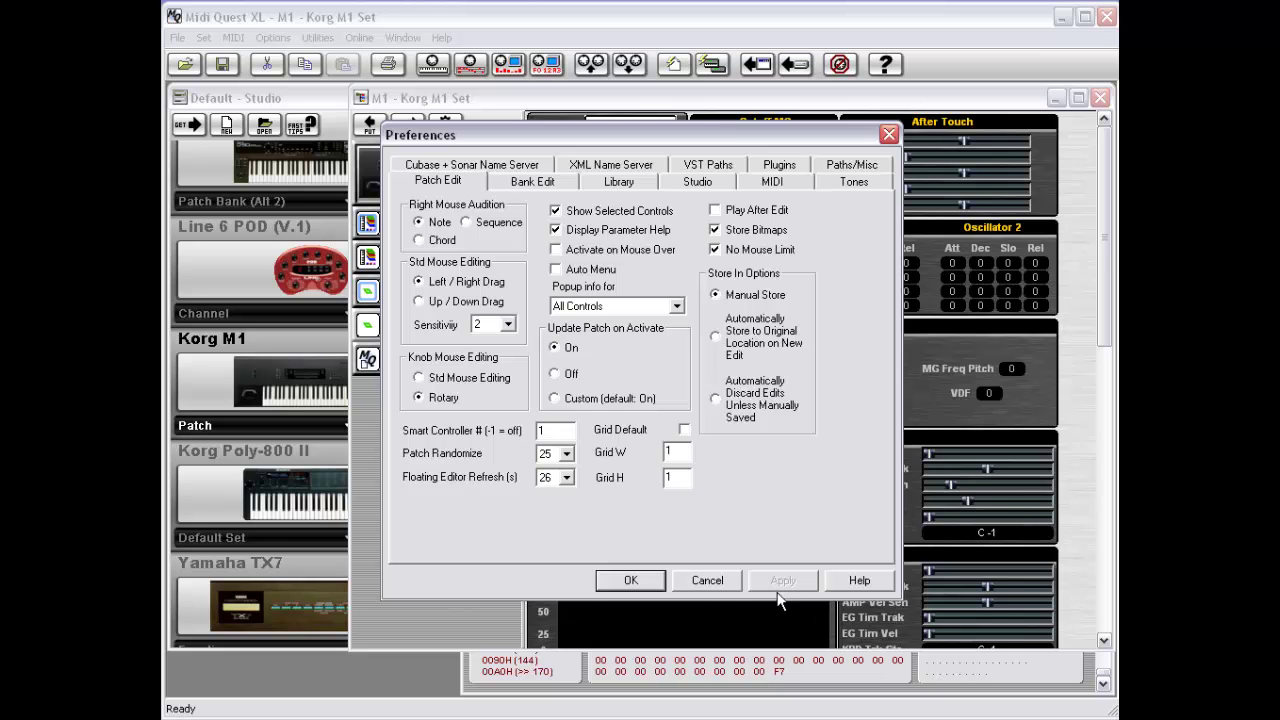
{"action": "left_click", "coordinate": [708, 580]}
{"action": "left_click_drag", "start_coordinate": [678, 106], "coordinate": [681, 111]}
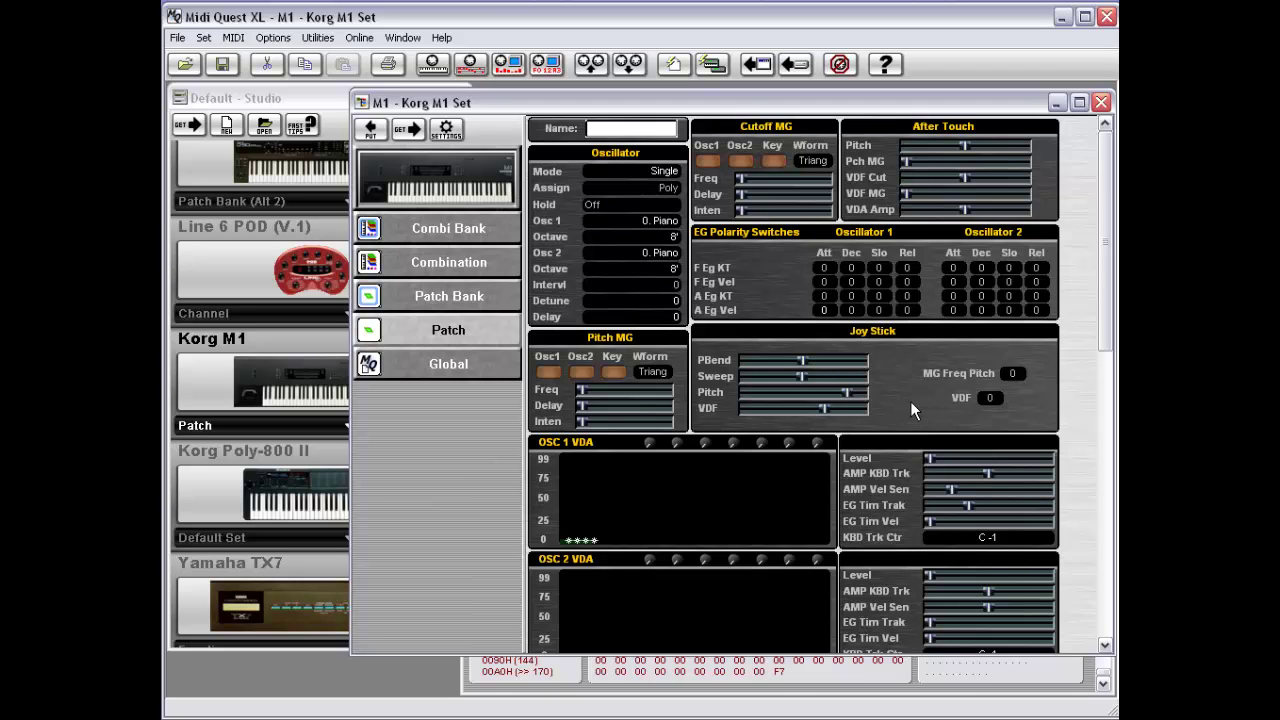
Set the Update Patch on Activate preference to Off and reactivate the Korg M1 Set window
{"action": "left_click", "coordinate": [273, 37]}
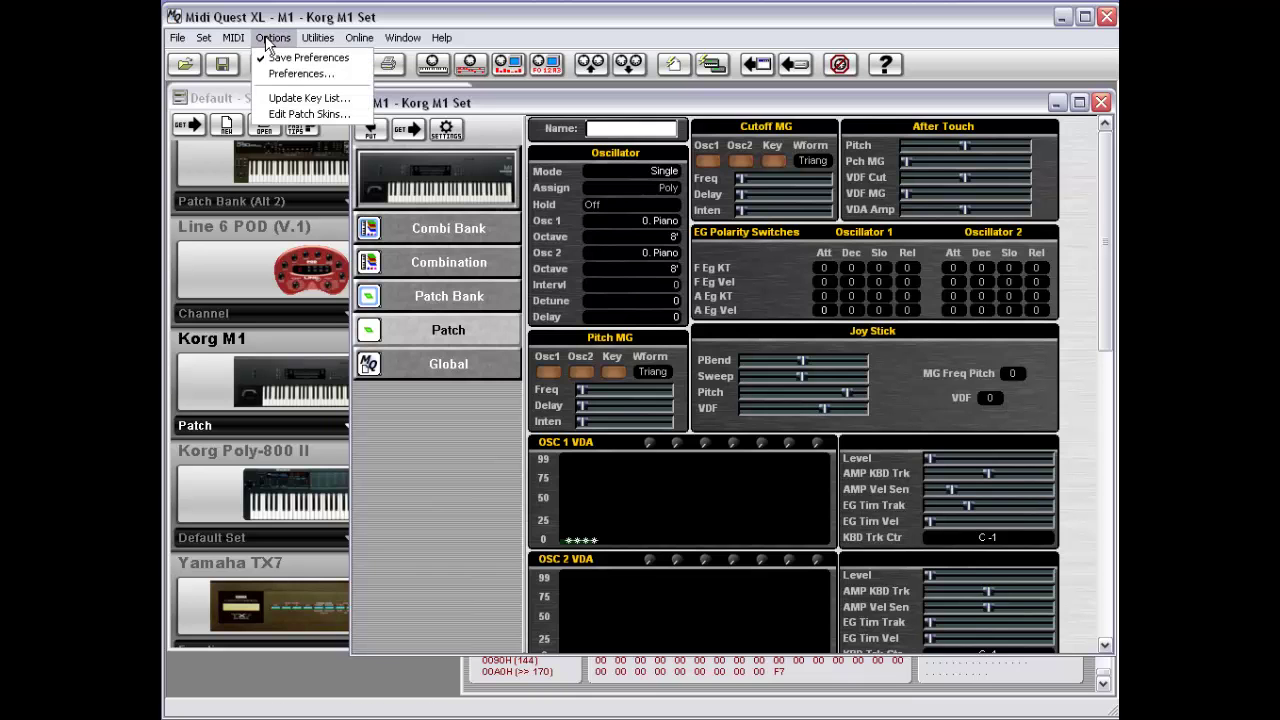
{"action": "left_click", "coordinate": [290, 74]}
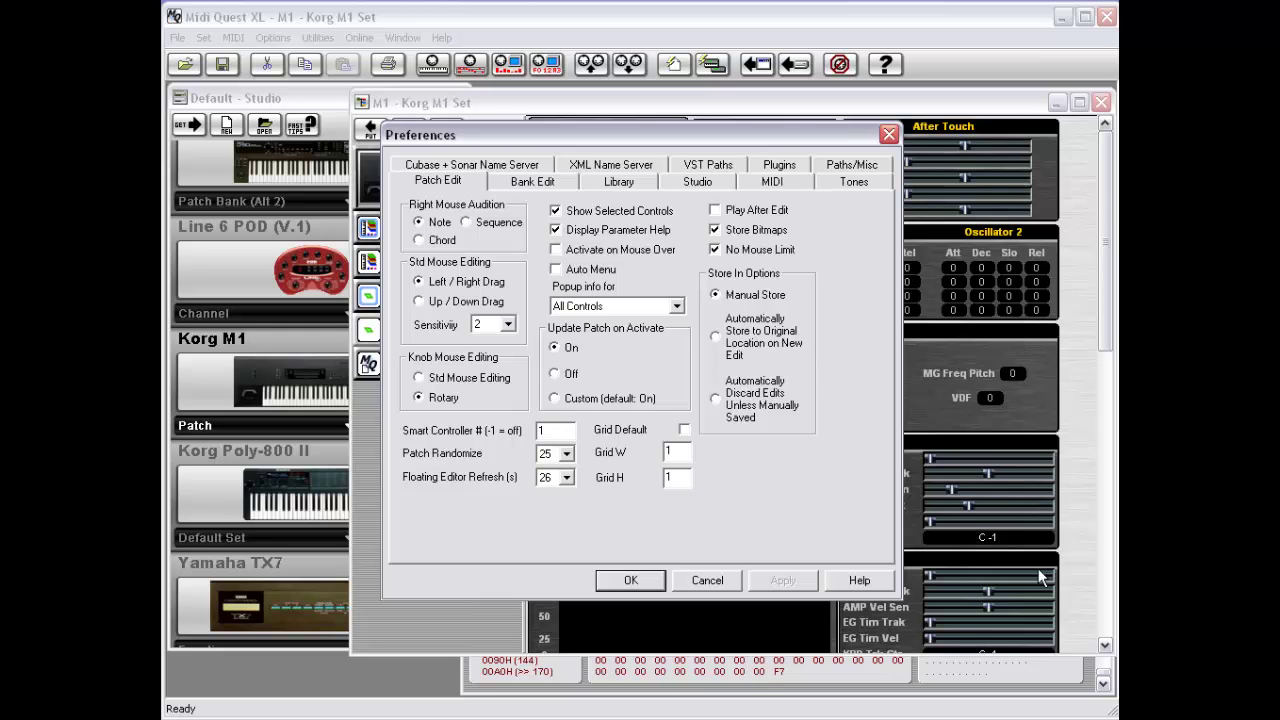
{"action": "left_click", "coordinate": [555, 373]}
{"action": "left_click", "coordinate": [631, 581]}
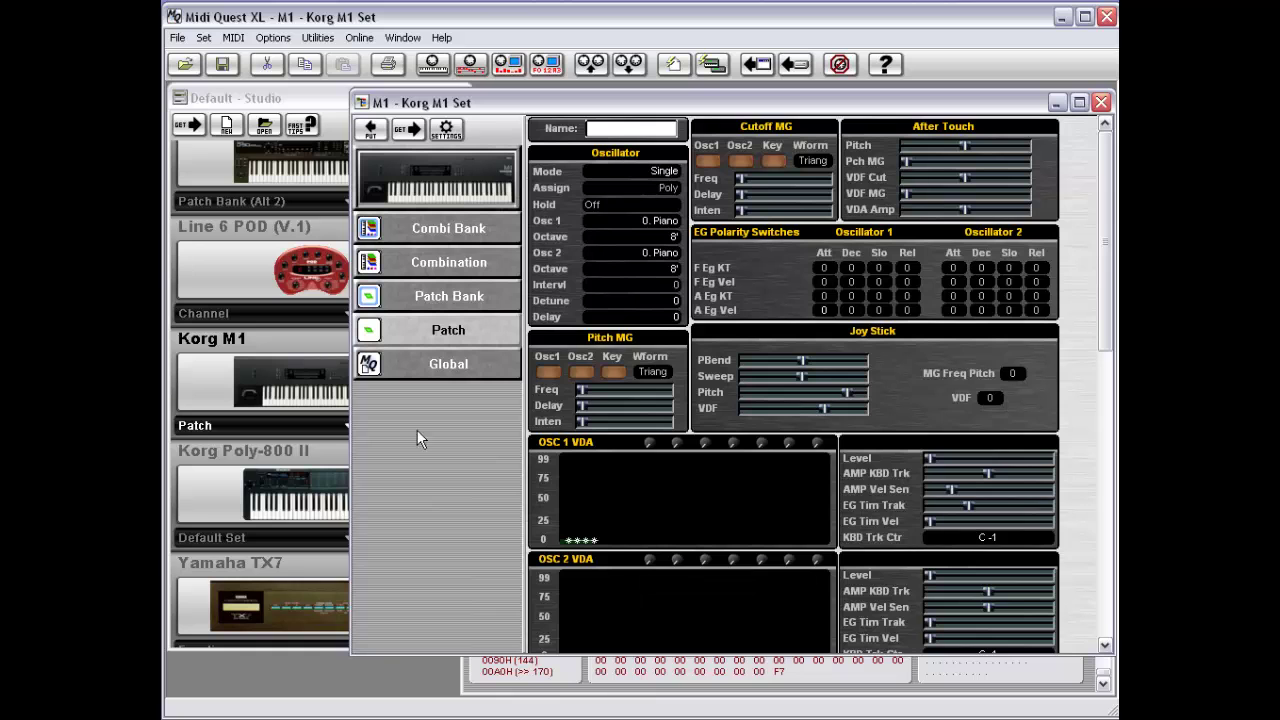
{"action": "left_click", "coordinate": [340, 99]}
{"action": "left_click", "coordinate": [498, 96]}
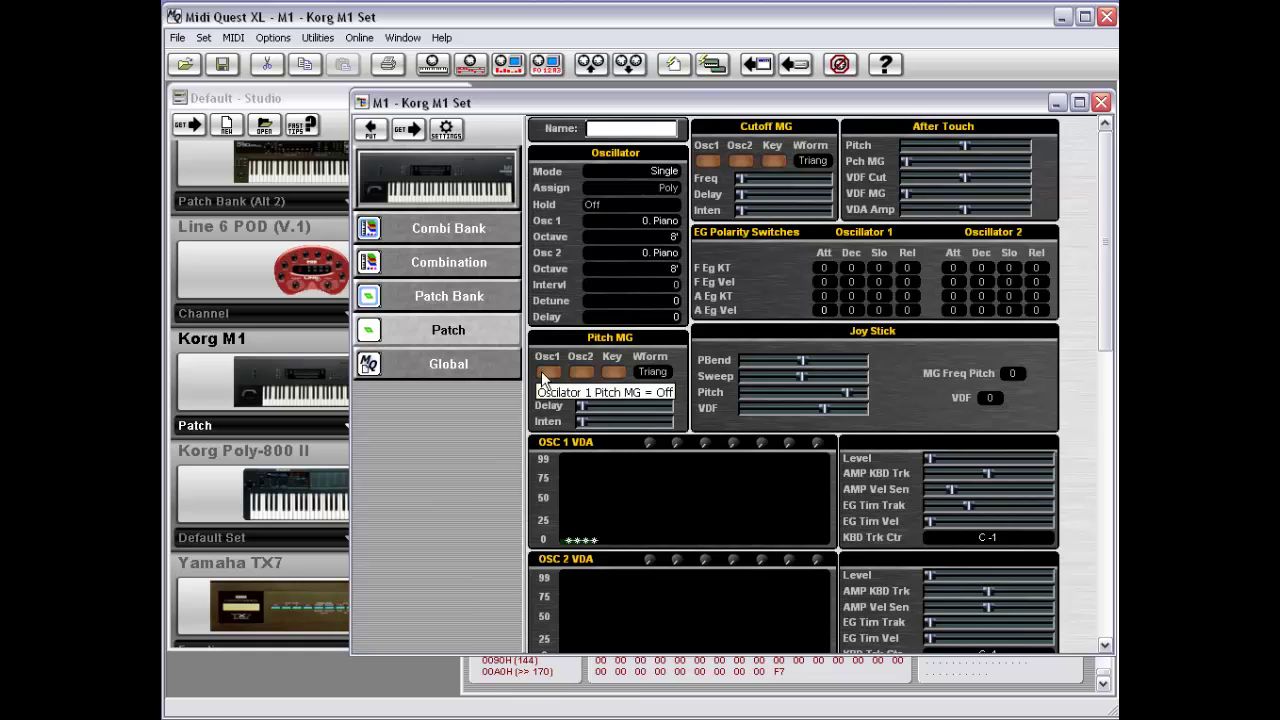
{"action": "left_click", "coordinate": [272, 39]}
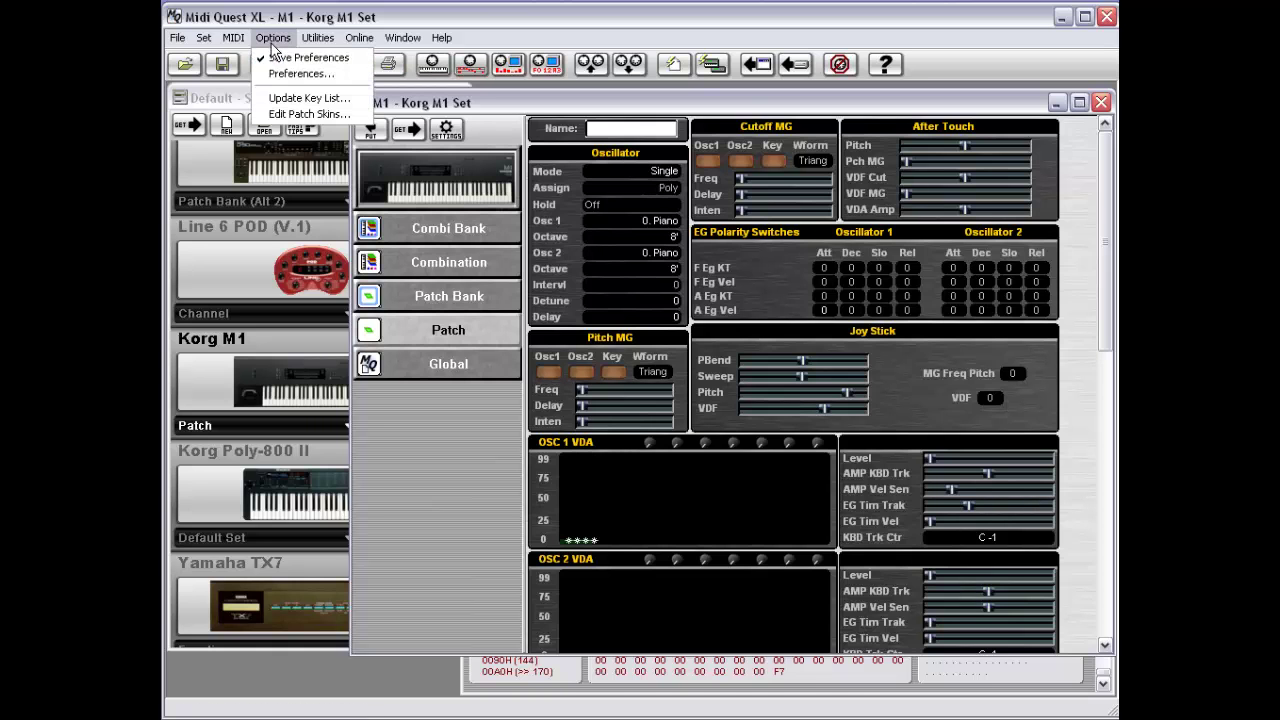
{"action": "left_click", "coordinate": [278, 75]}
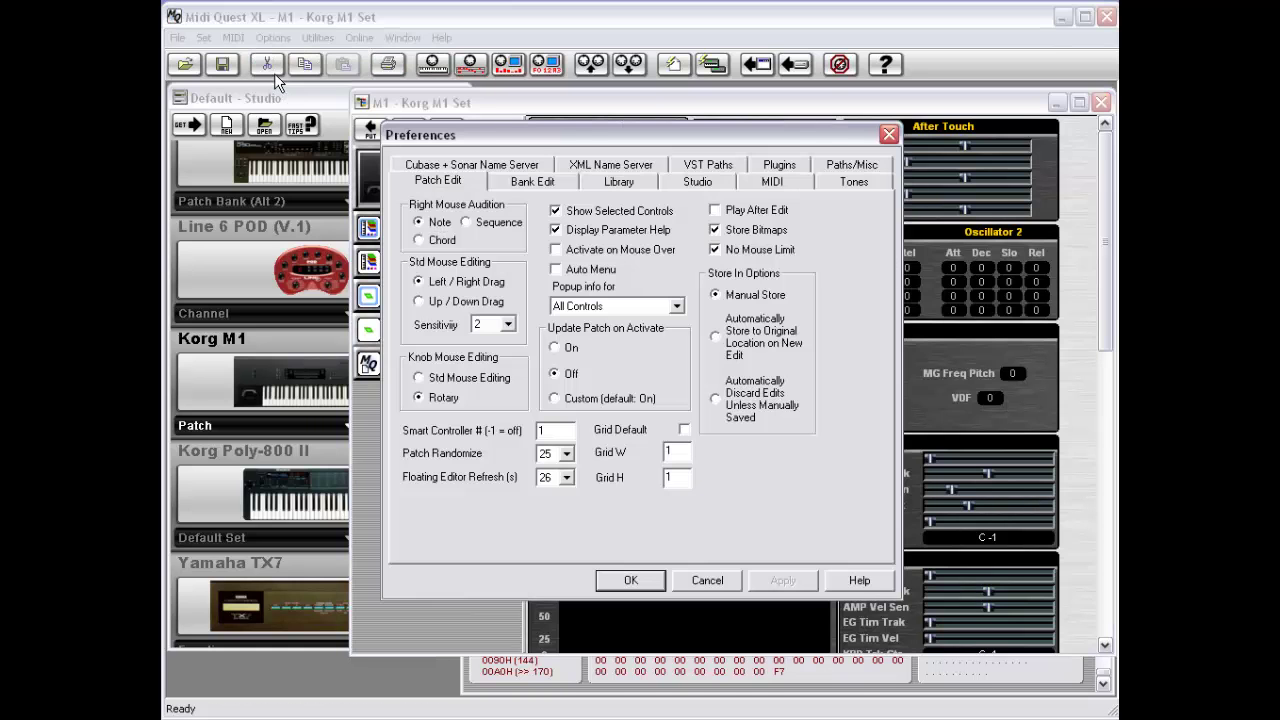
{"action": "left_click", "coordinate": [578, 400]}
{"action": "left_click", "coordinate": [705, 583]}
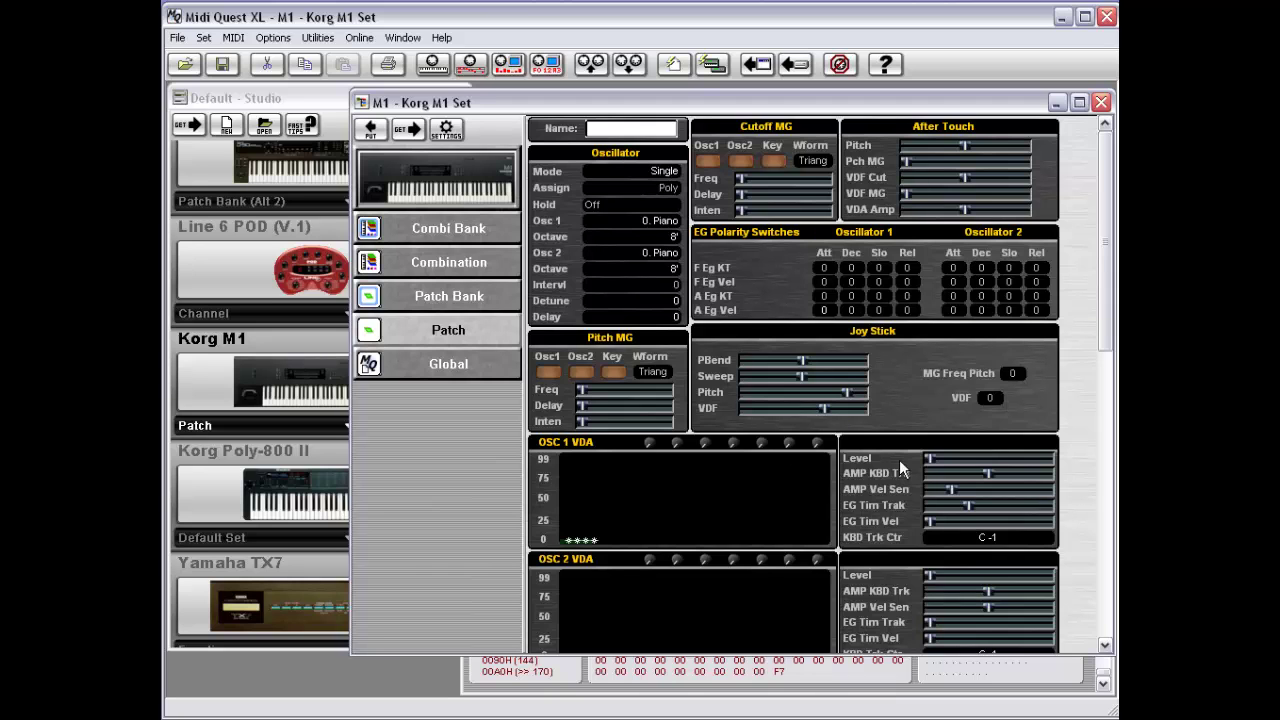
{"action": "right_click", "coordinate": [889, 372]}
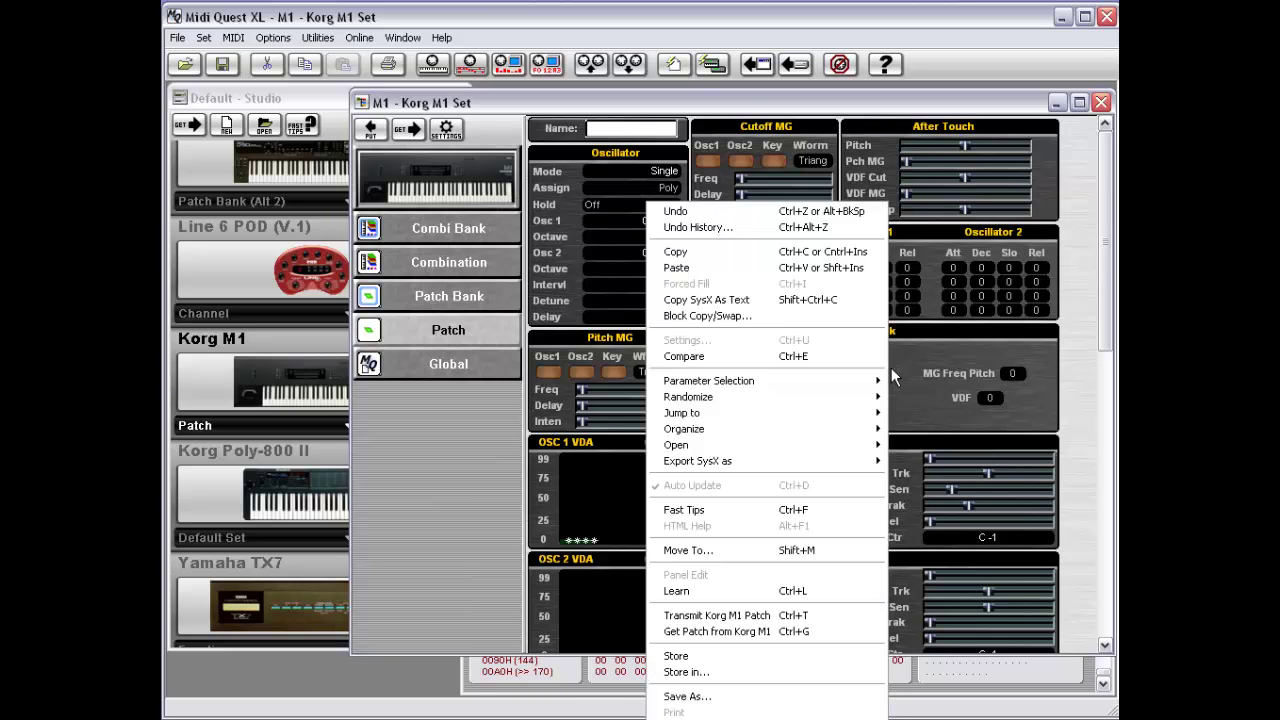
{"action": "left_click", "coordinate": [903, 373]}
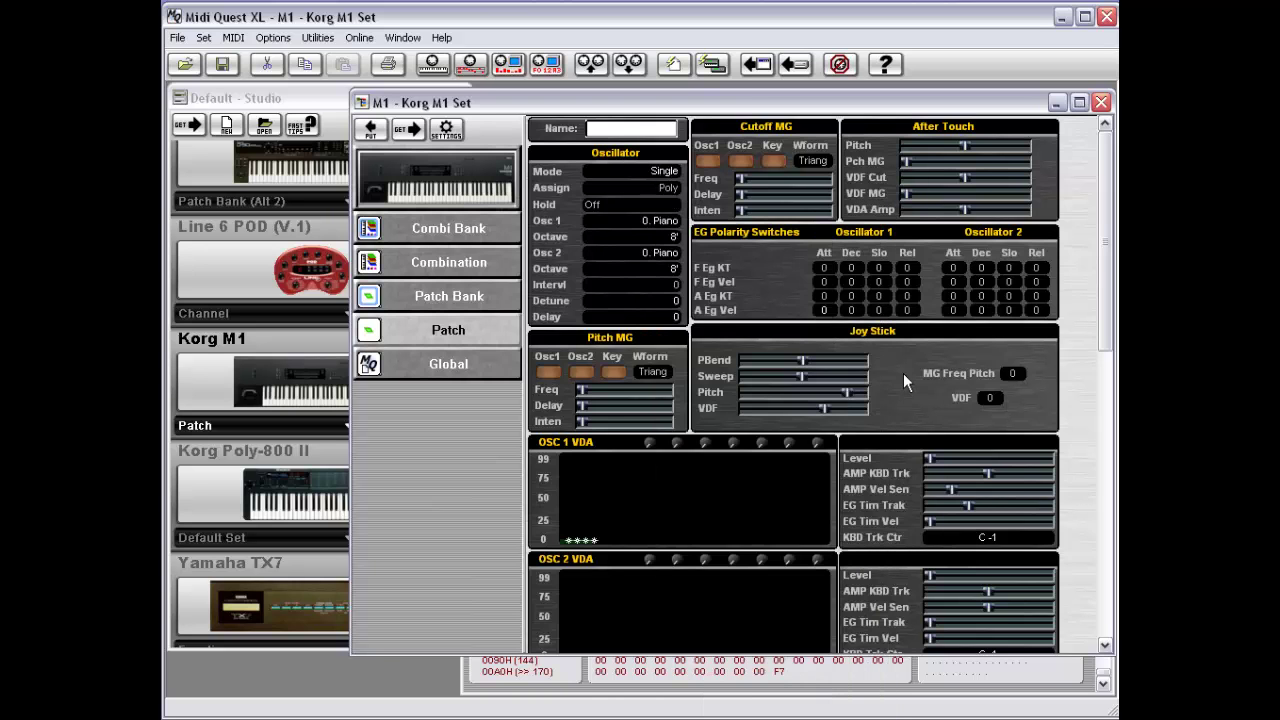
Set the Update Patch on Activate preference to Custom (default: On) and turn off Auto Update for the Korg M1 patch
{"action": "left_click", "coordinate": [272, 37]}
{"action": "left_click", "coordinate": [275, 74]}
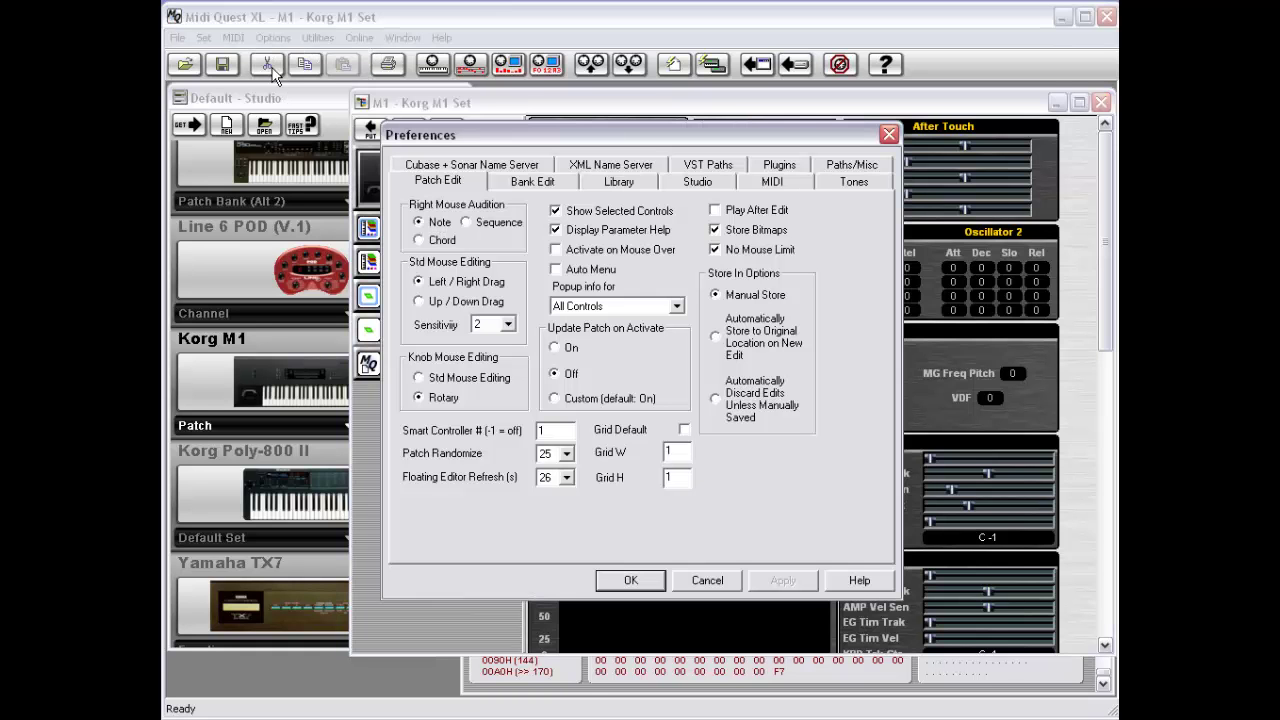
{"action": "left_click", "coordinate": [554, 398]}
{"action": "left_click", "coordinate": [780, 580]}
{"action": "left_click", "coordinate": [631, 581]}
{"action": "right_click", "coordinate": [905, 425]}
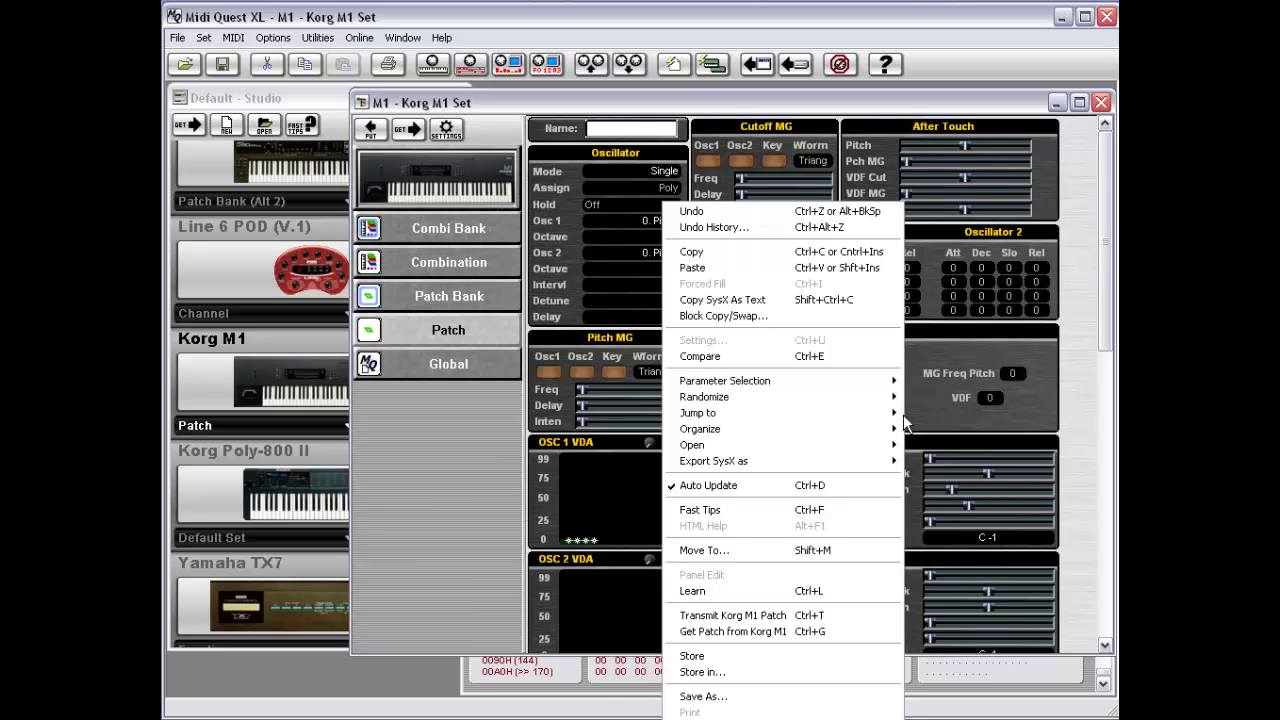
{"action": "left_click", "coordinate": [810, 486]}
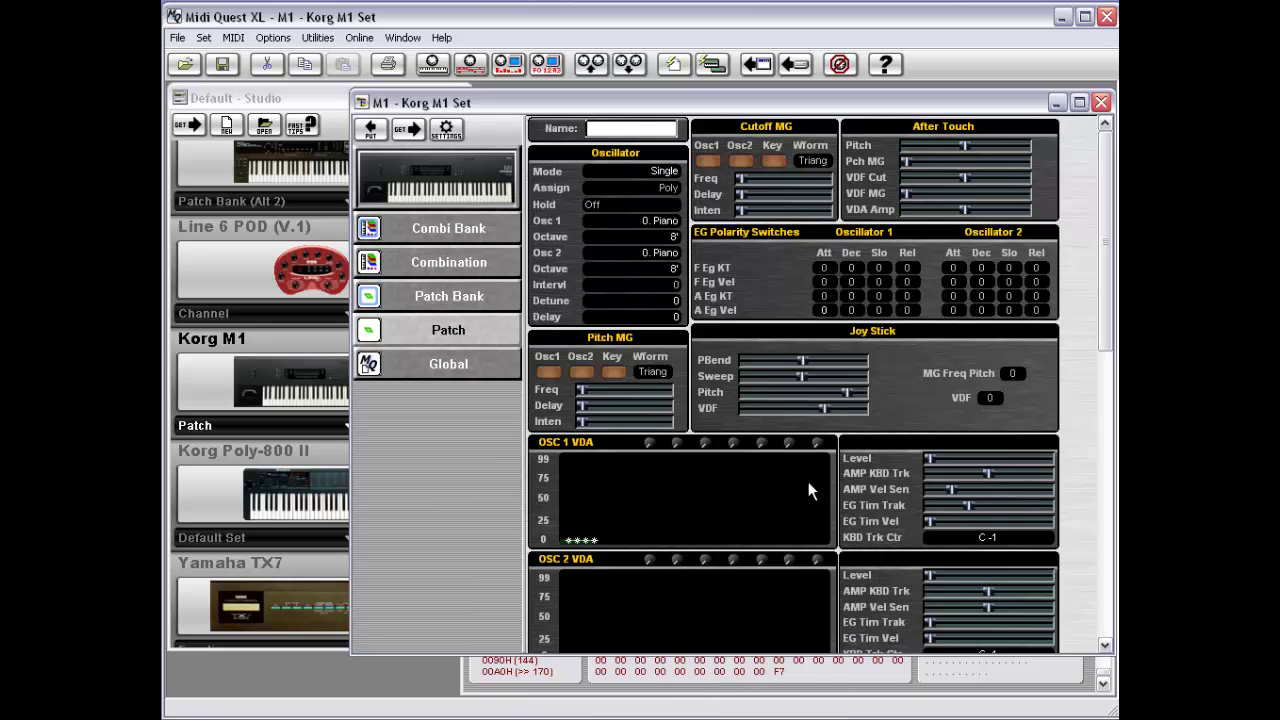
Turn on Auto Update for the Korg M1 patch, and view its Fast Tips
{"action": "right_click", "coordinate": [898, 402]}
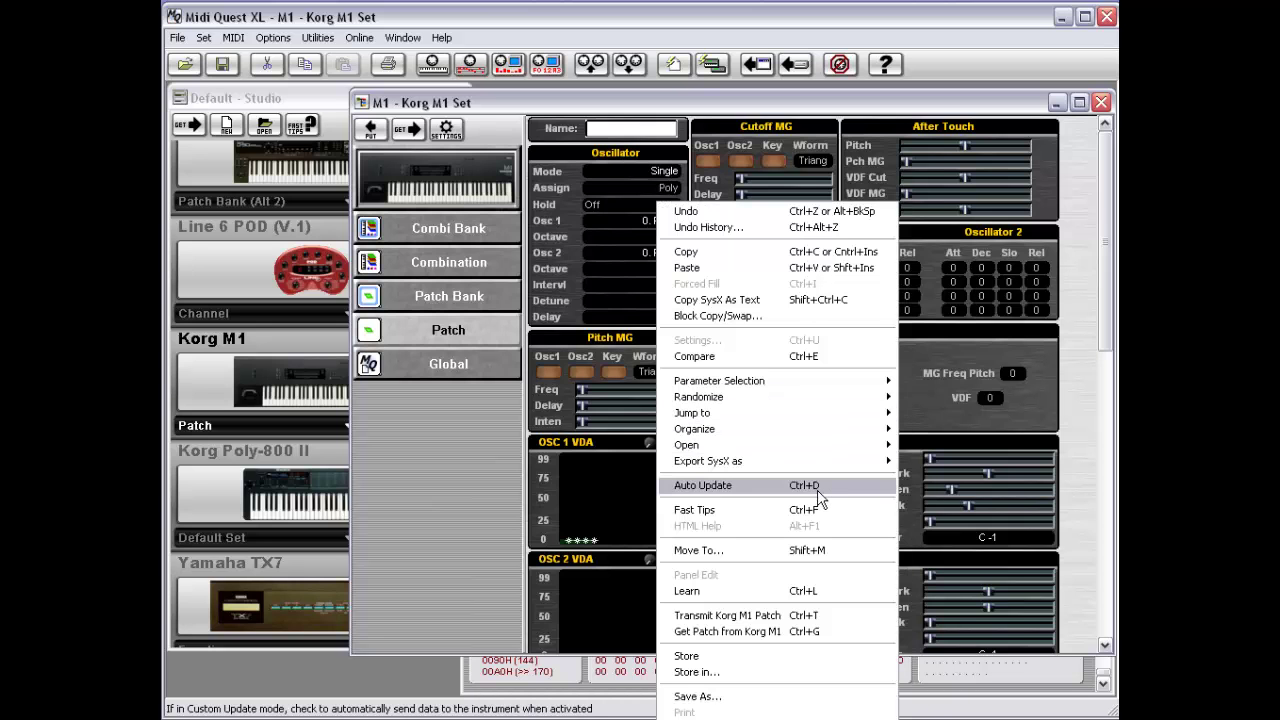
{"action": "left_click", "coordinate": [818, 491]}
{"action": "right_click", "coordinate": [902, 429]}
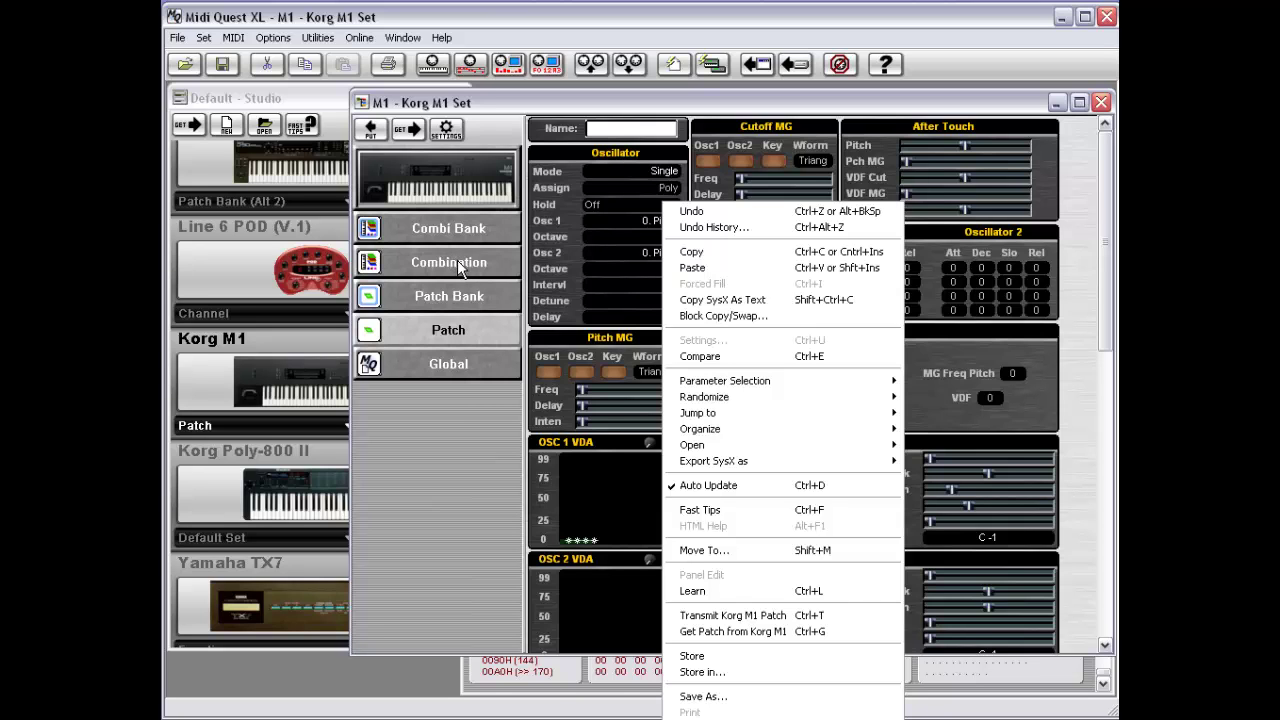
{"action": "left_click", "coordinate": [768, 518]}
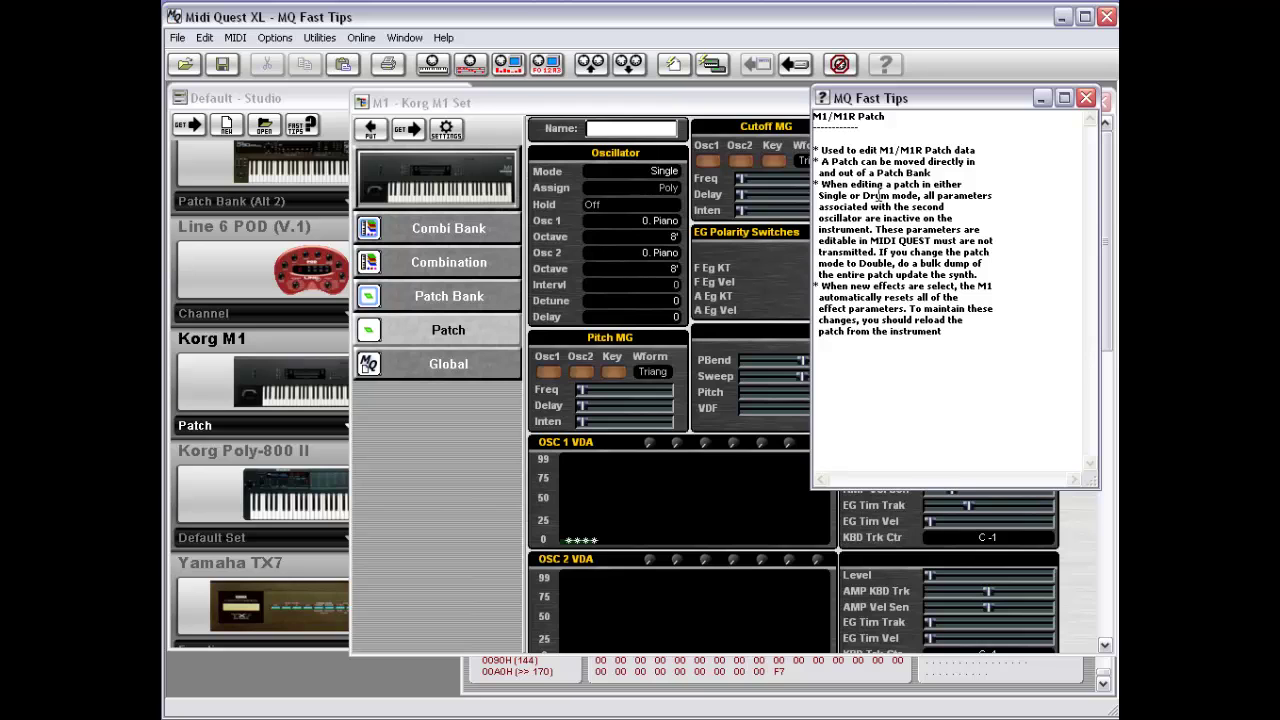
{"action": "left_click", "coordinate": [823, 98]}
{"action": "left_click", "coordinate": [823, 98]}
{"action": "double_click", "coordinate": [823, 98]}
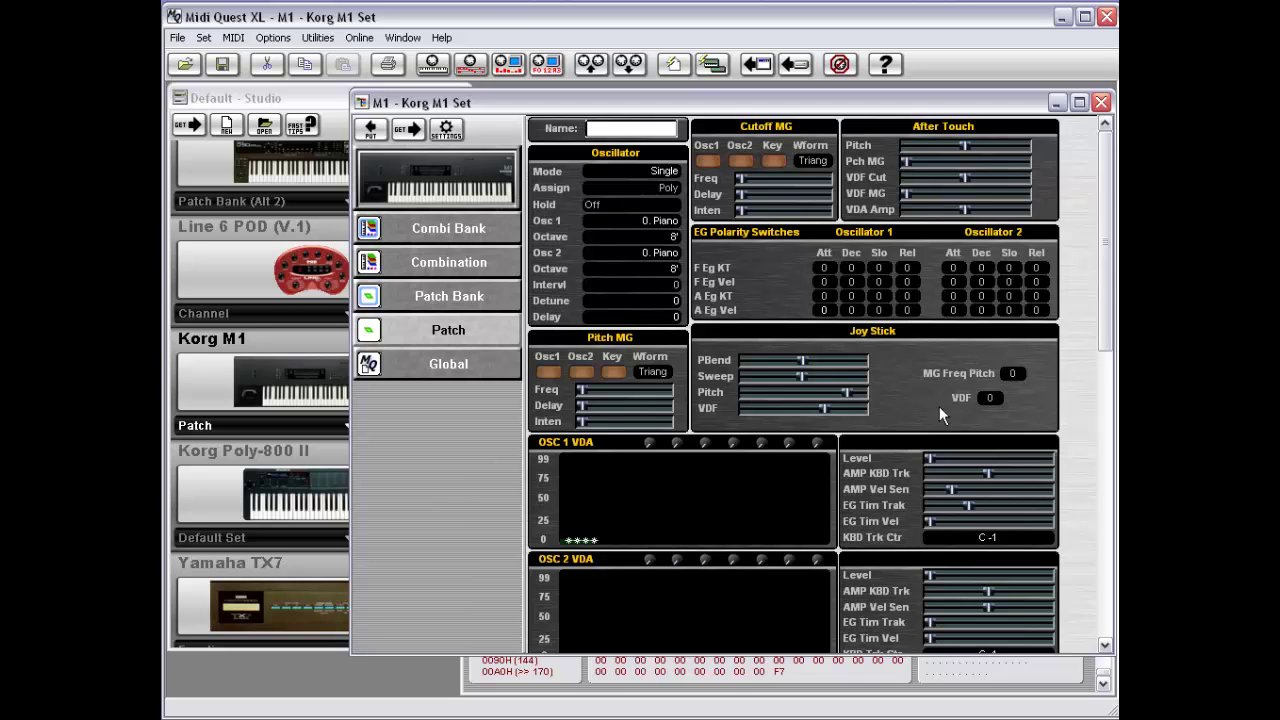
Check the HTML Help command for the patch and select the oscillator 1 AMP KBD Trk parameter
{"action": "right_click", "coordinate": [896, 420]}
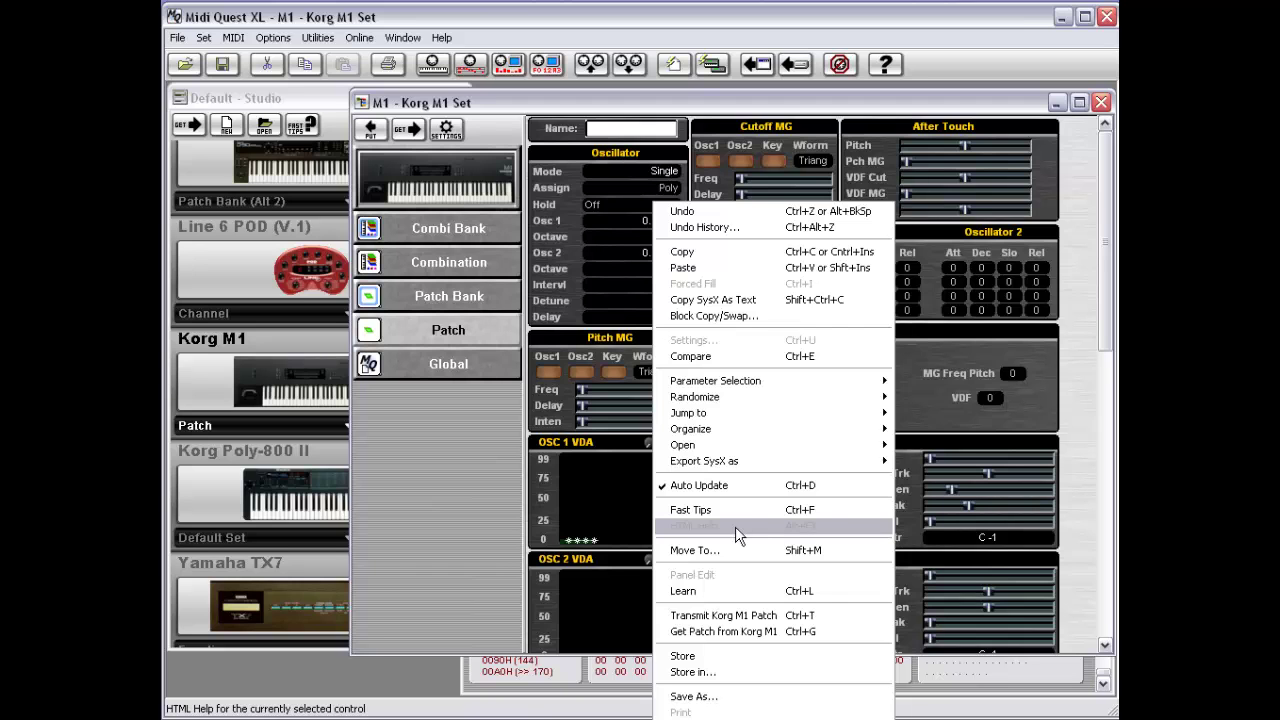
{"action": "left_click", "coordinate": [928, 432]}
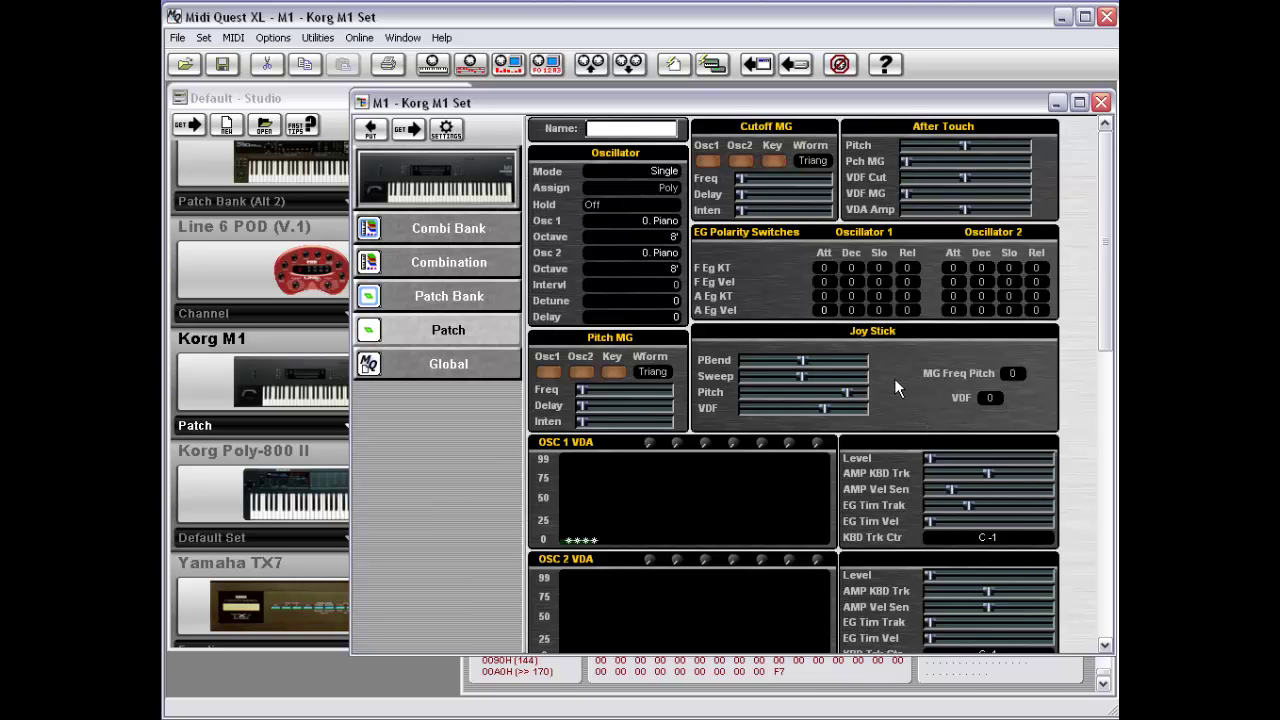
{"action": "left_click", "coordinate": [952, 474]}
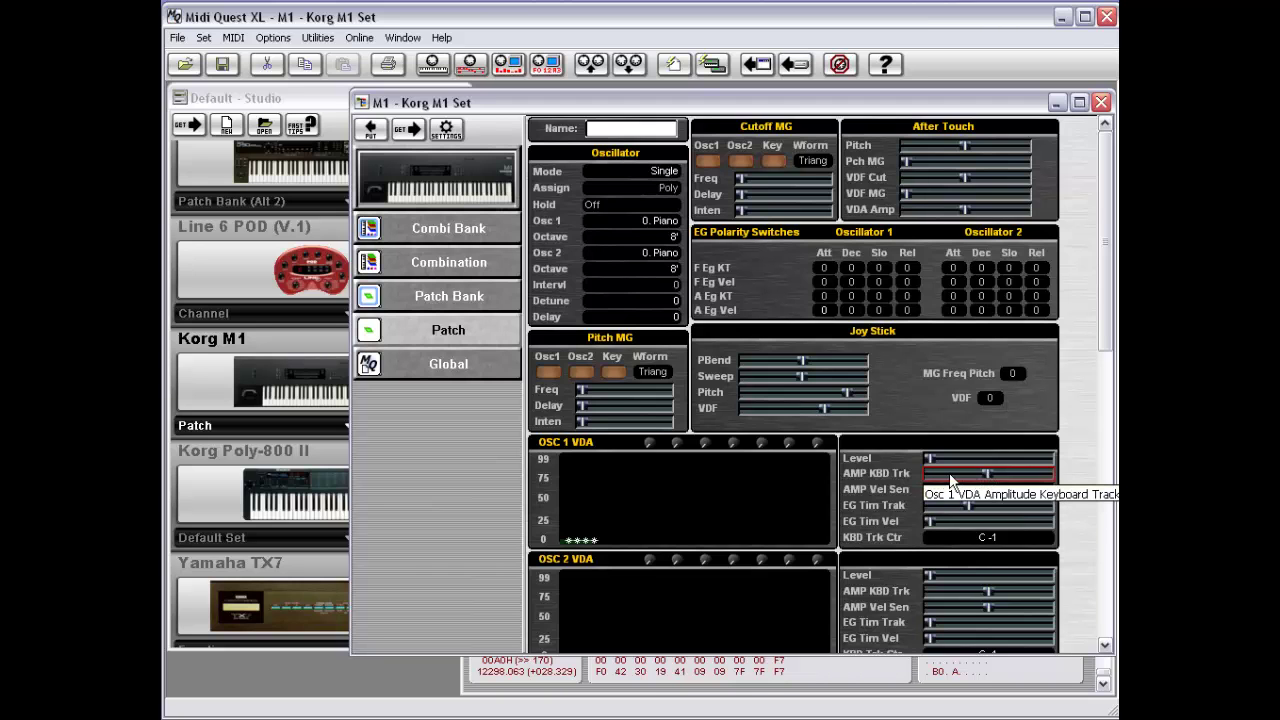
View the Move To destinations for the Korg M1 patch and cancel without moving it
{"action": "right_click", "coordinate": [904, 416]}
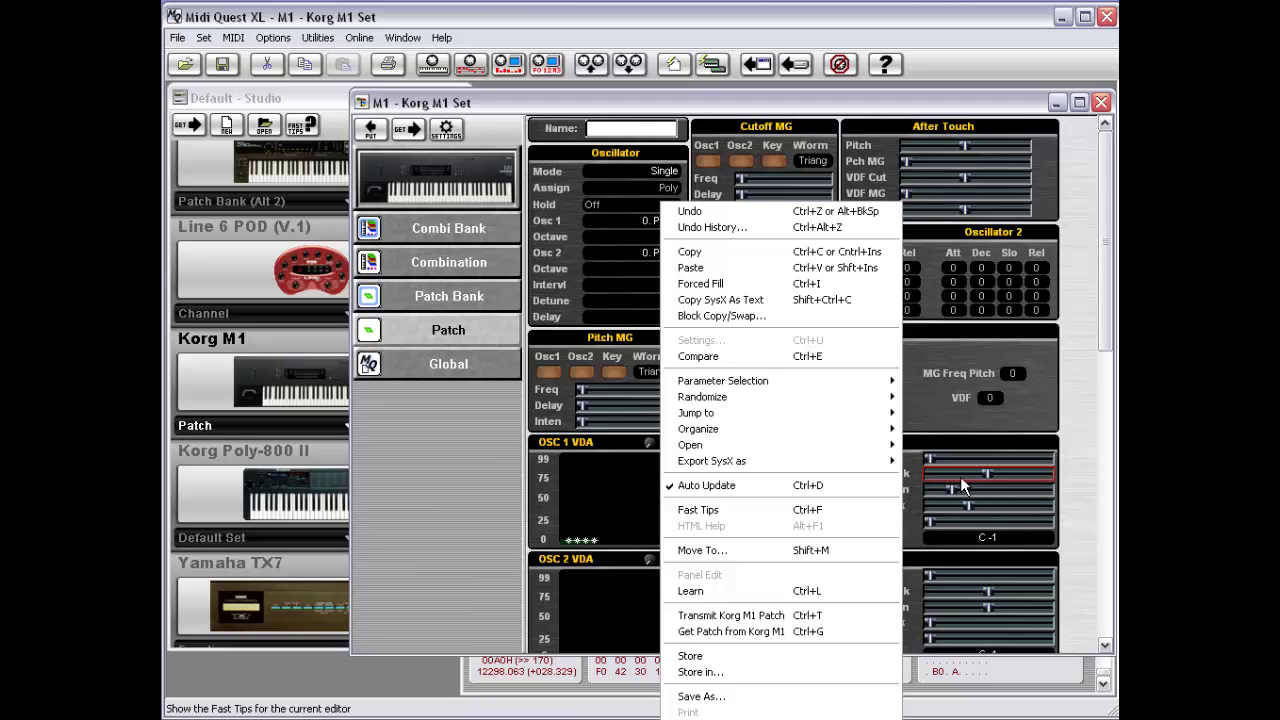
{"action": "left_click", "coordinate": [757, 549]}
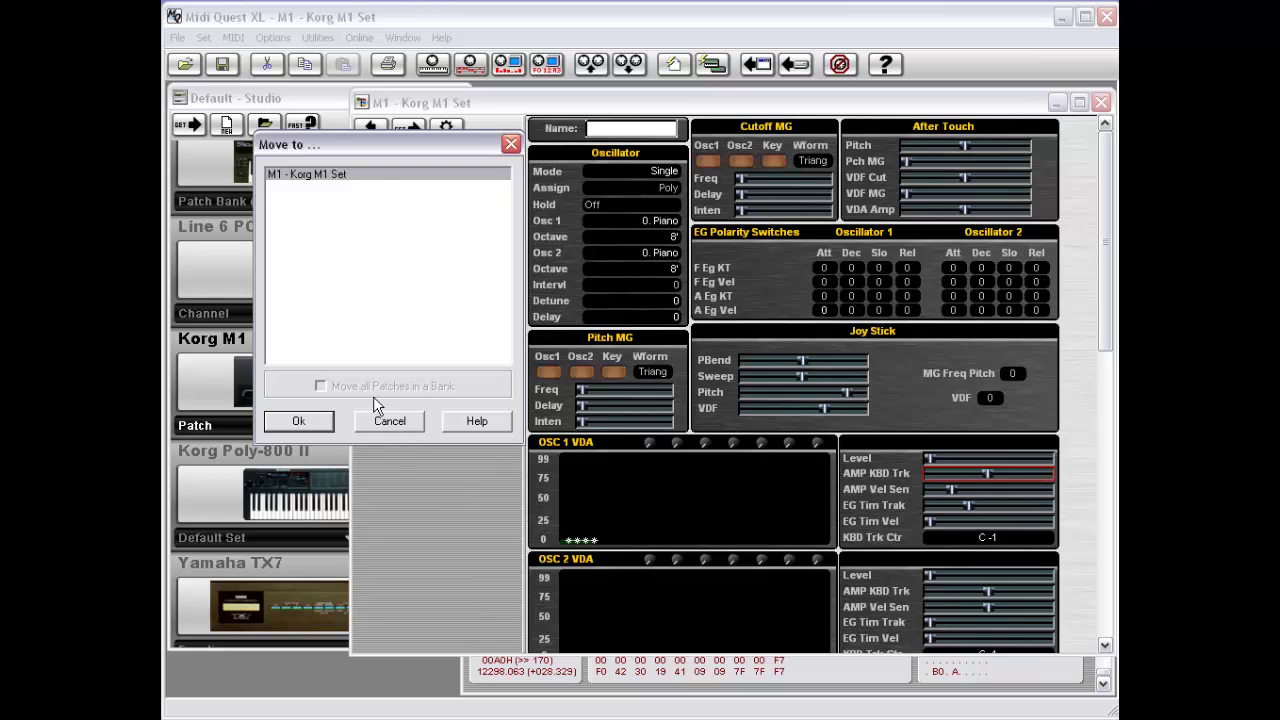
{"action": "left_click", "coordinate": [389, 421]}
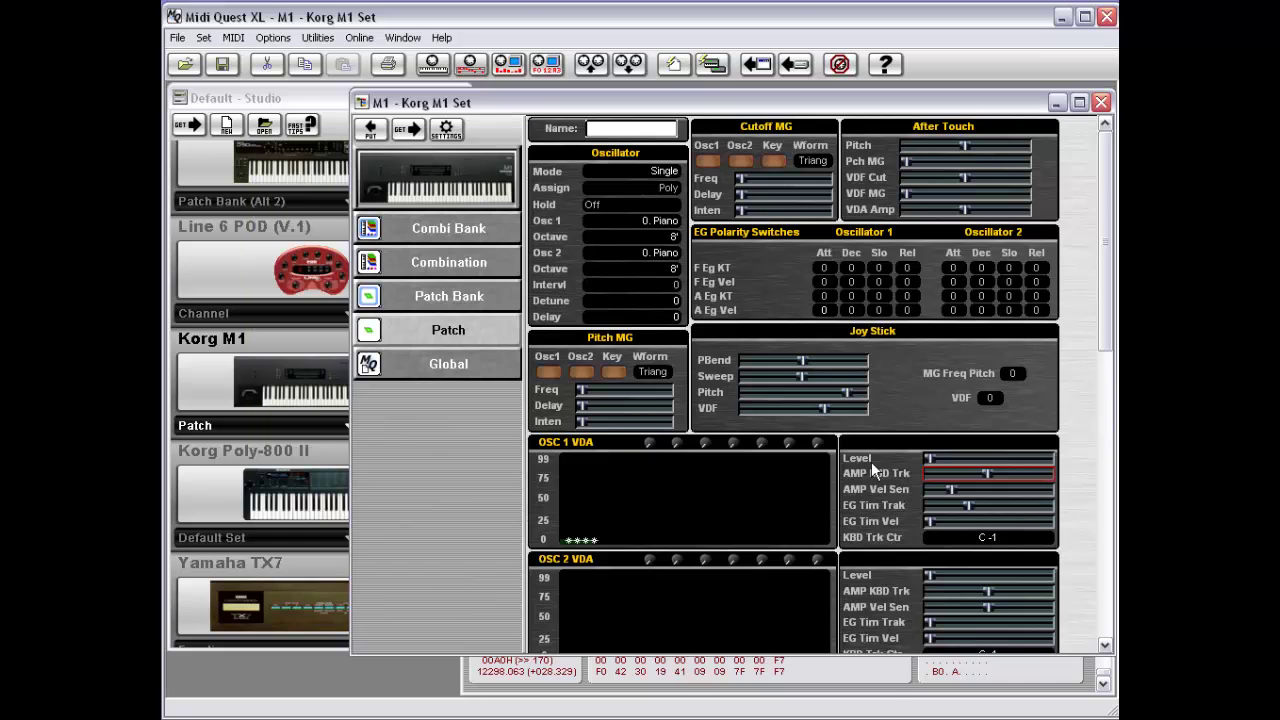
Check the patch's Panel Edit command, and create a new Yamaha DX7 Voice from the Default Studio window
{"action": "right_click", "coordinate": [897, 405]}
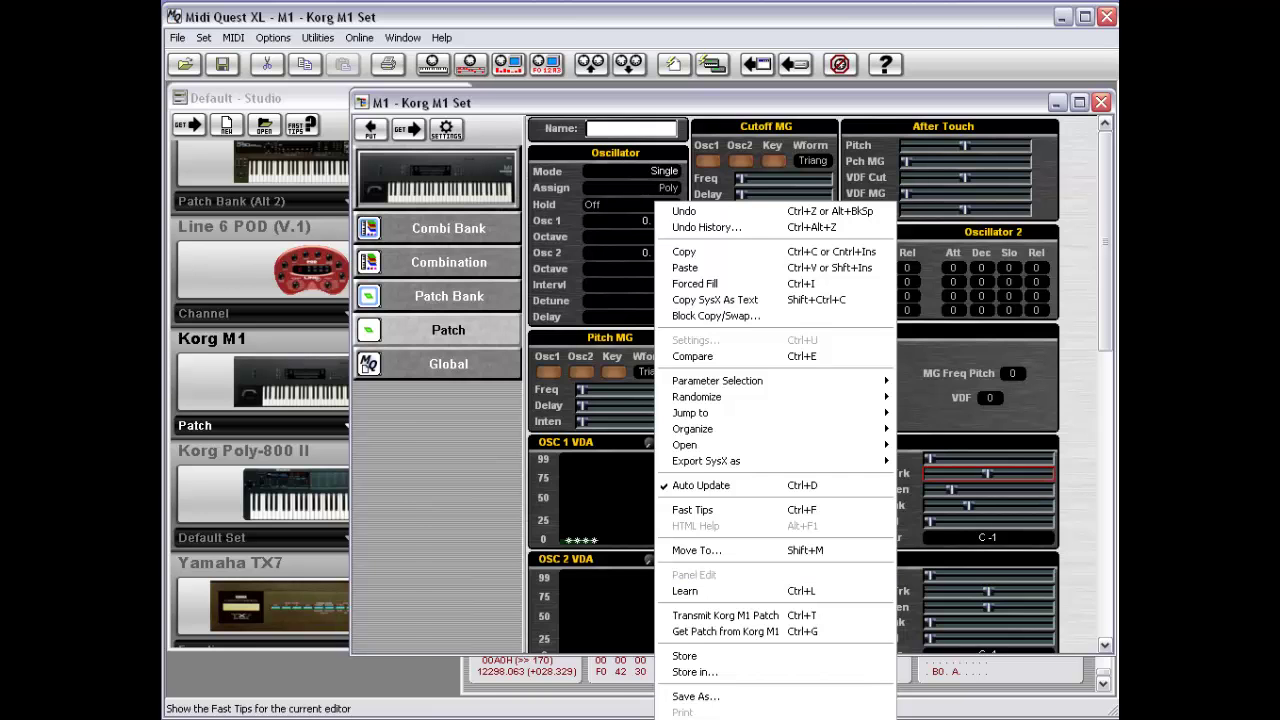
{"action": "left_click", "coordinate": [276, 268]}
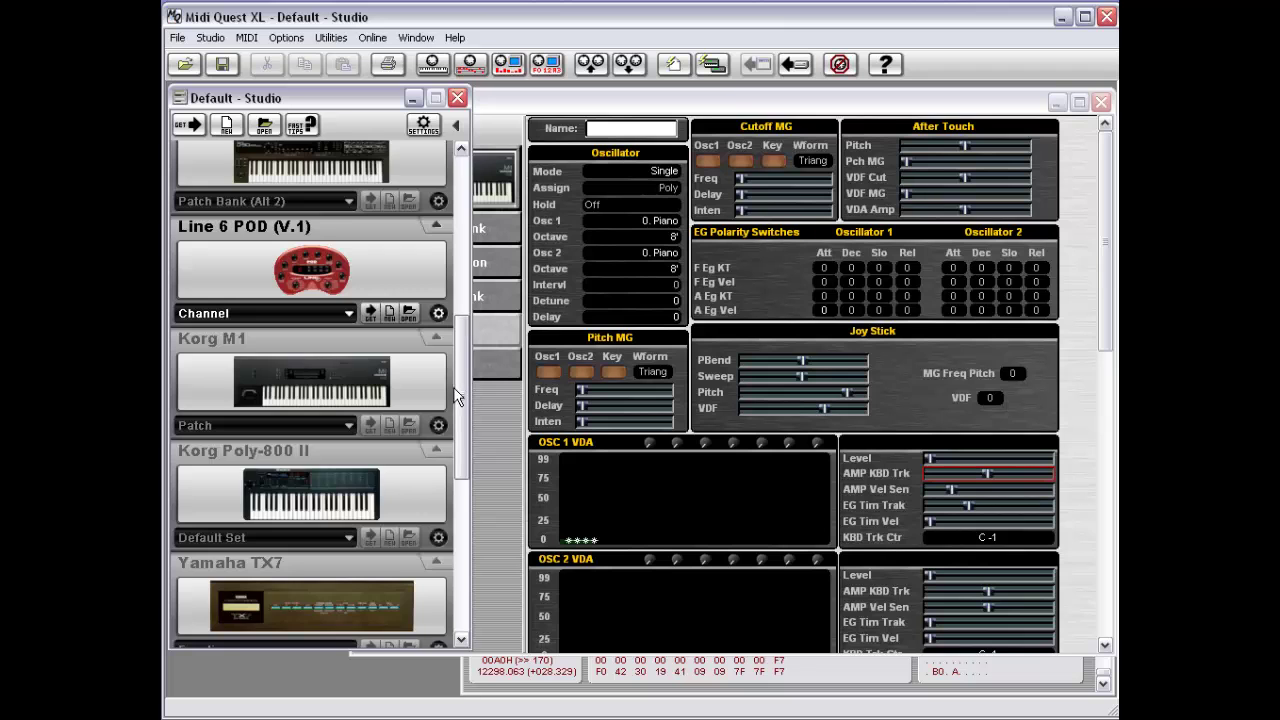
{"action": "scroll", "coordinate": [316, 305], "scroll_direction": "down", "scroll_amount": 10}
{"action": "scroll", "coordinate": [307, 207], "scroll_direction": "up", "scroll_amount": 1}
{"action": "left_click", "coordinate": [307, 207]}
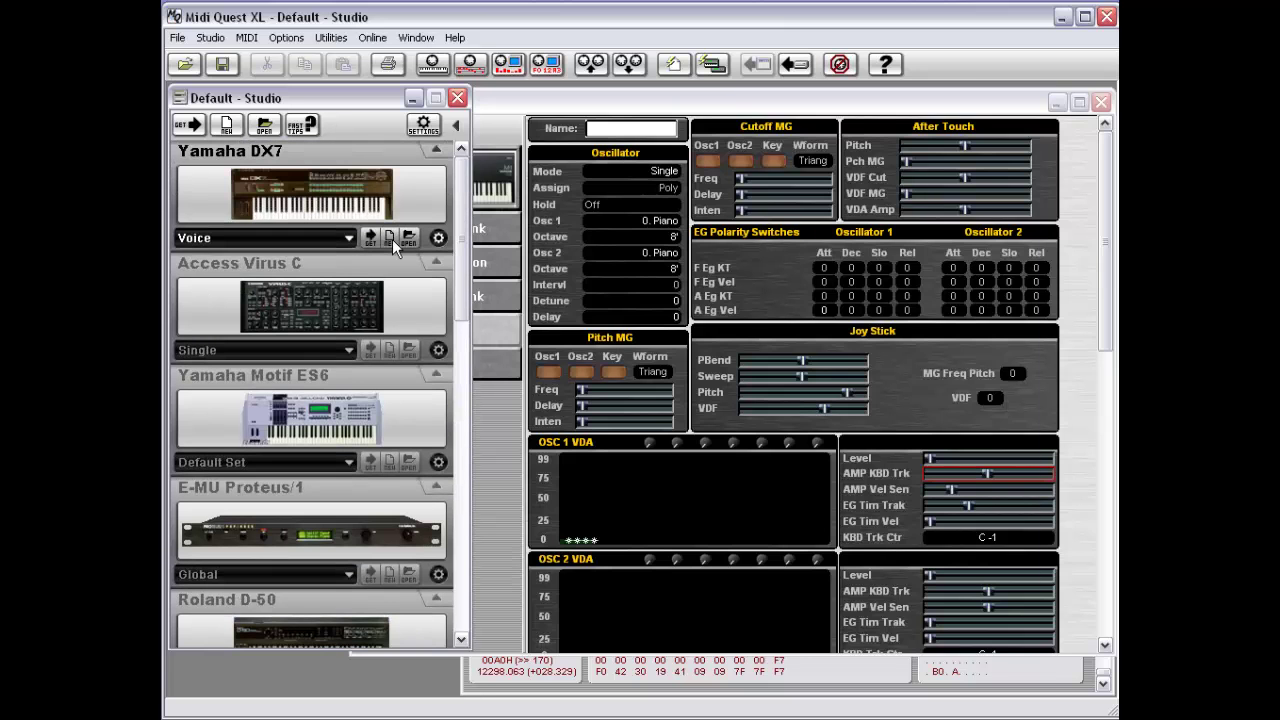
{"action": "left_click", "coordinate": [390, 240]}
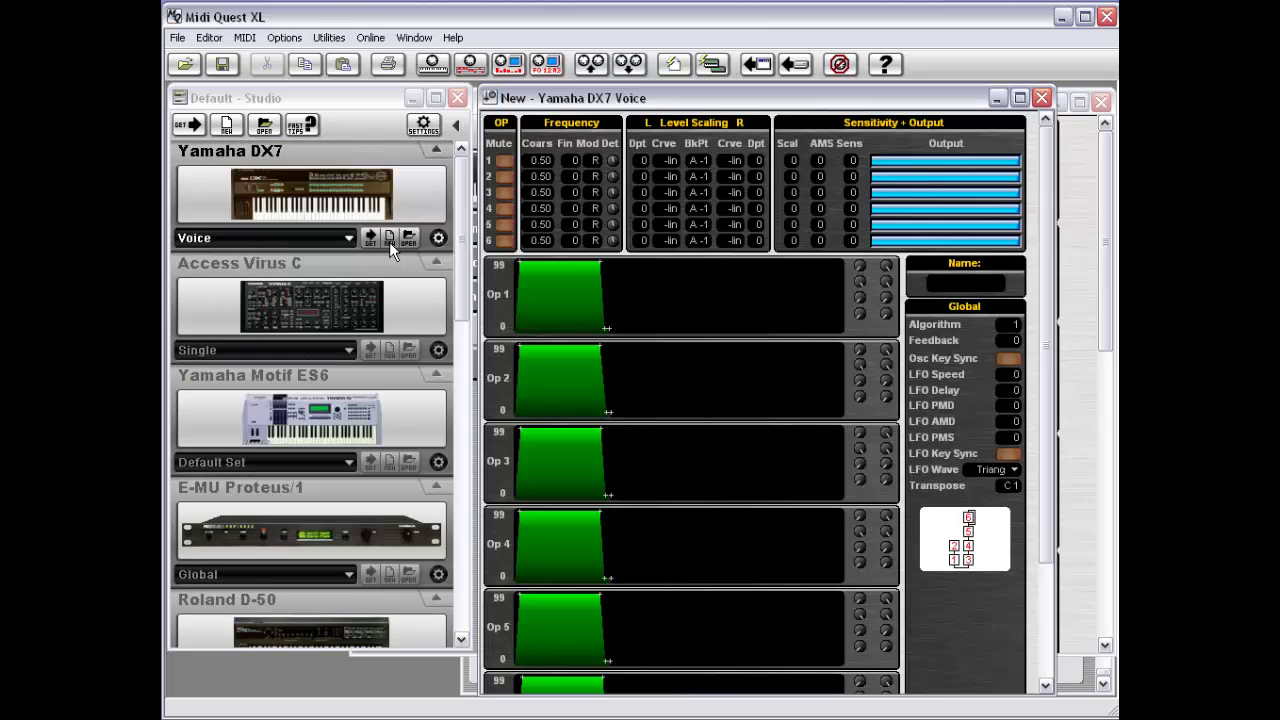
Turn on Panel Edit for the new Yamaha DX7 Voice and move its window to show the control properties
{"action": "right_click", "coordinate": [946, 598]}
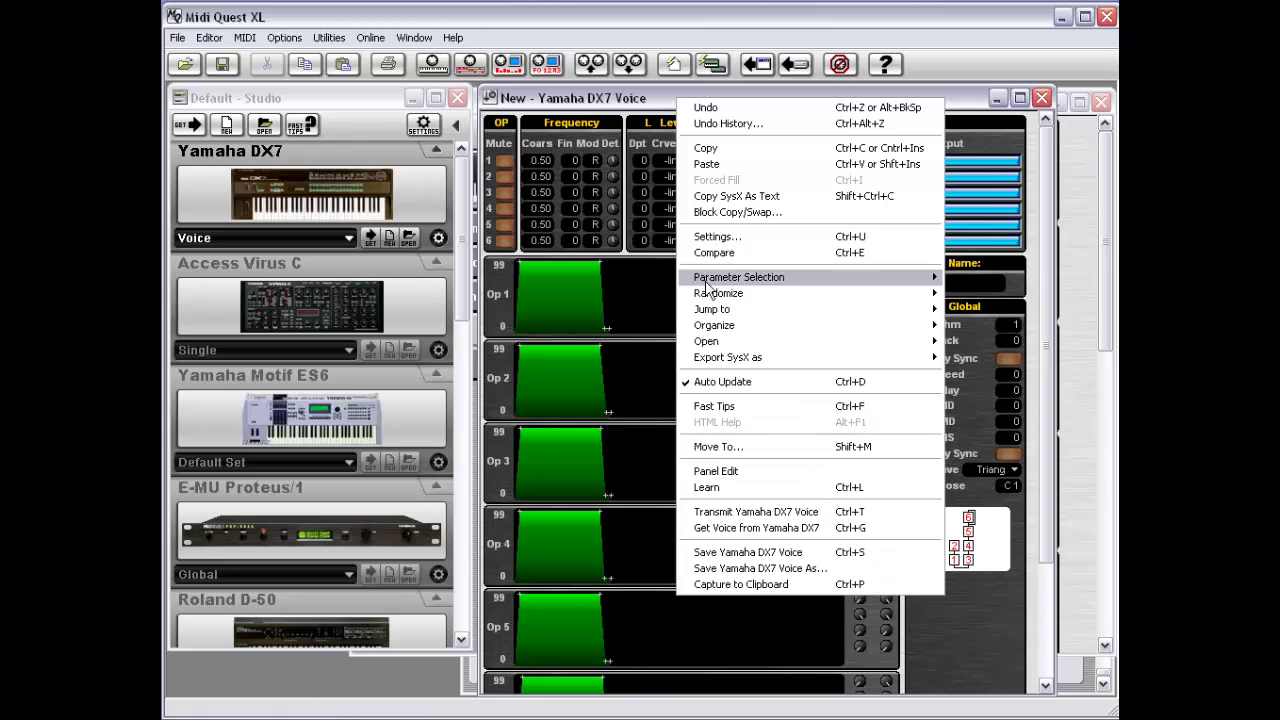
{"action": "left_click", "coordinate": [558, 101]}
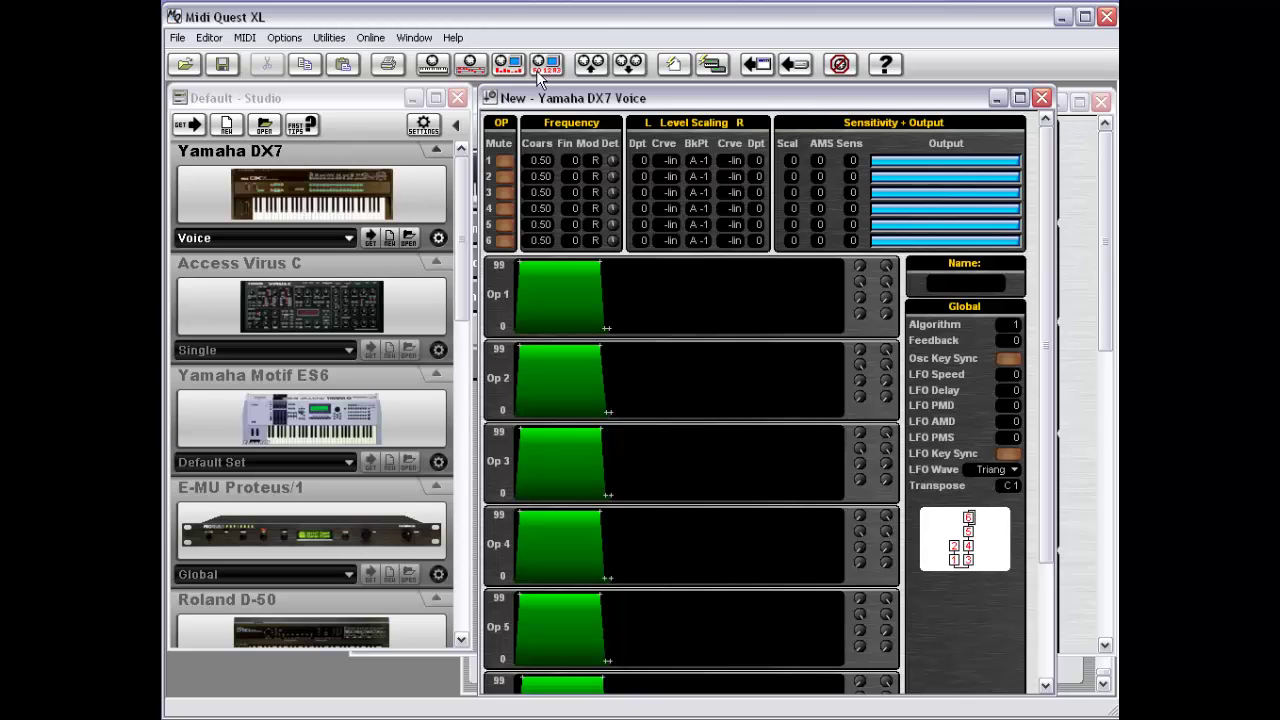
{"action": "right_click", "coordinate": [929, 626]}
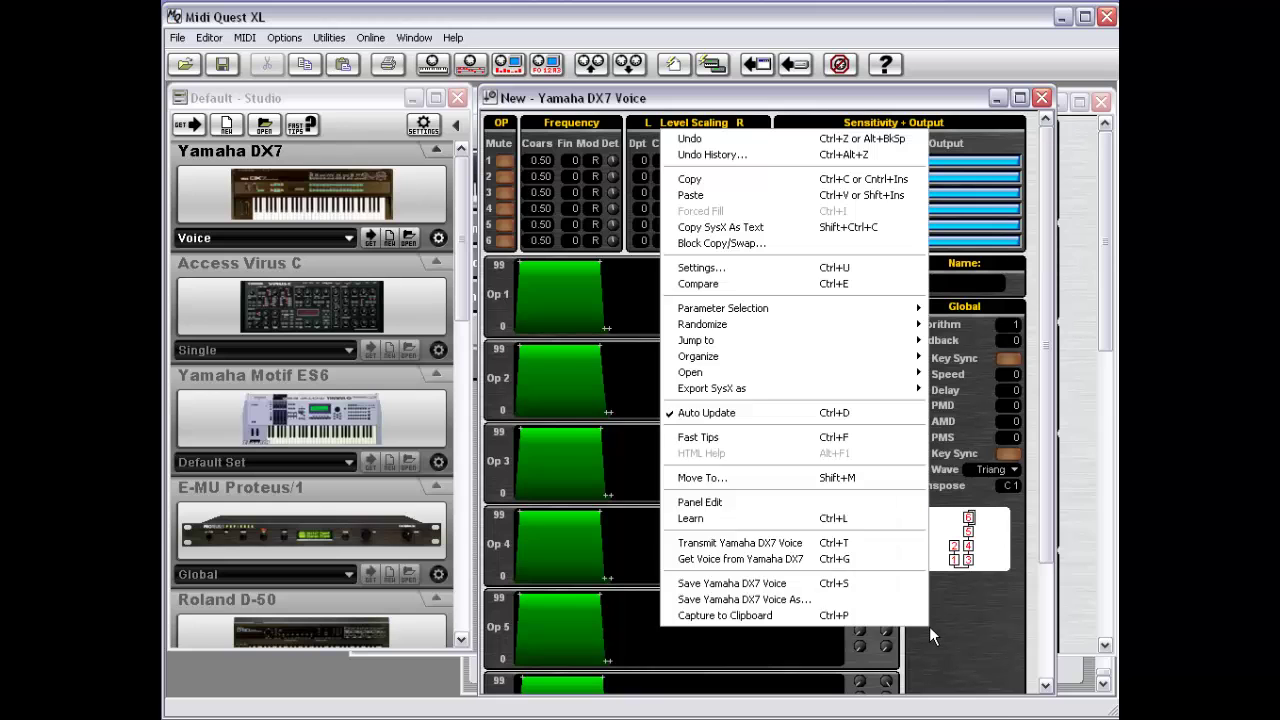
{"action": "left_click", "coordinate": [783, 503]}
{"action": "left_click_drag", "start_coordinate": [765, 100], "coordinate": [584, 104]}
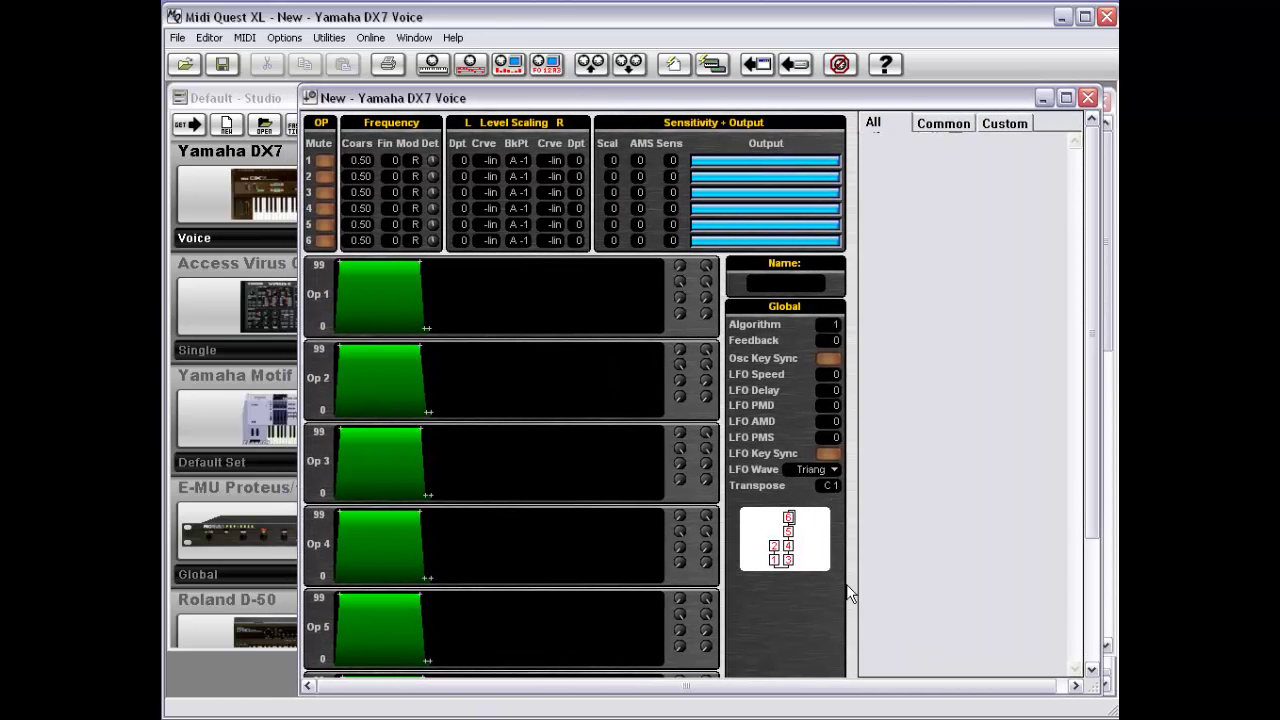
Switch Panel Edit off and on again for the DX7 Voice, and reposition and widen its window
{"action": "right_click", "coordinate": [853, 550]}
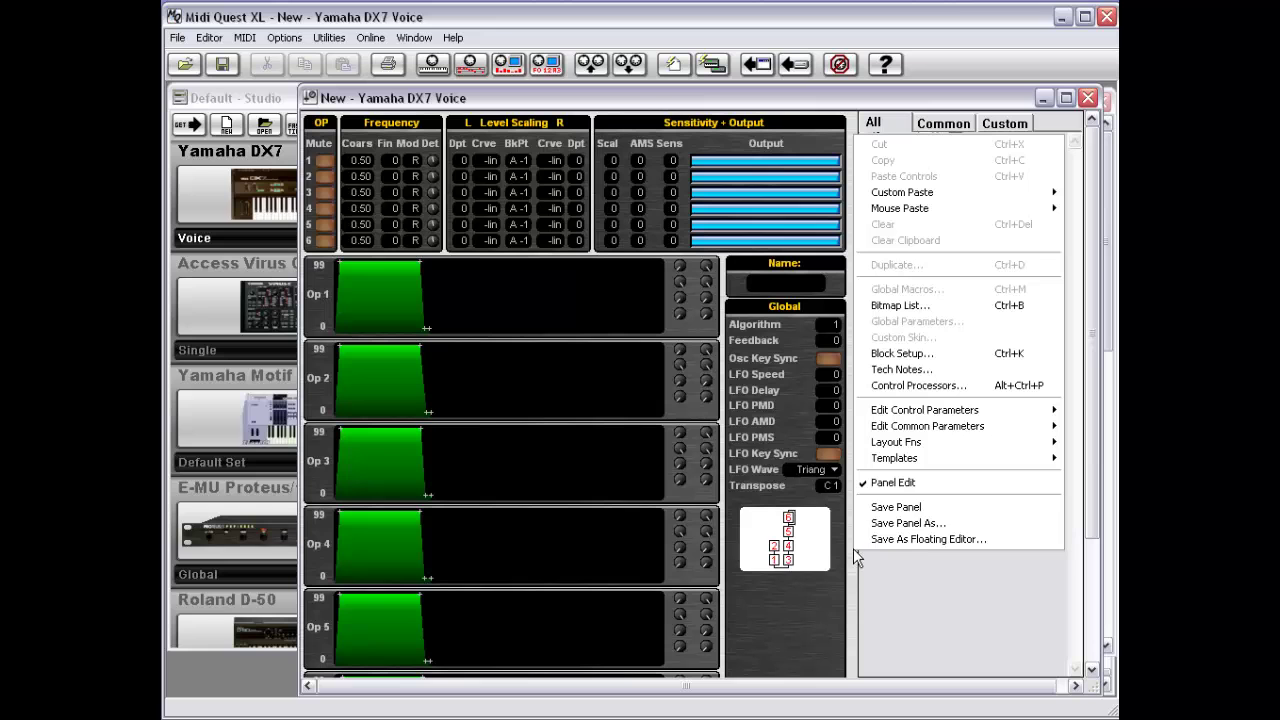
{"action": "left_click", "coordinate": [886, 484]}
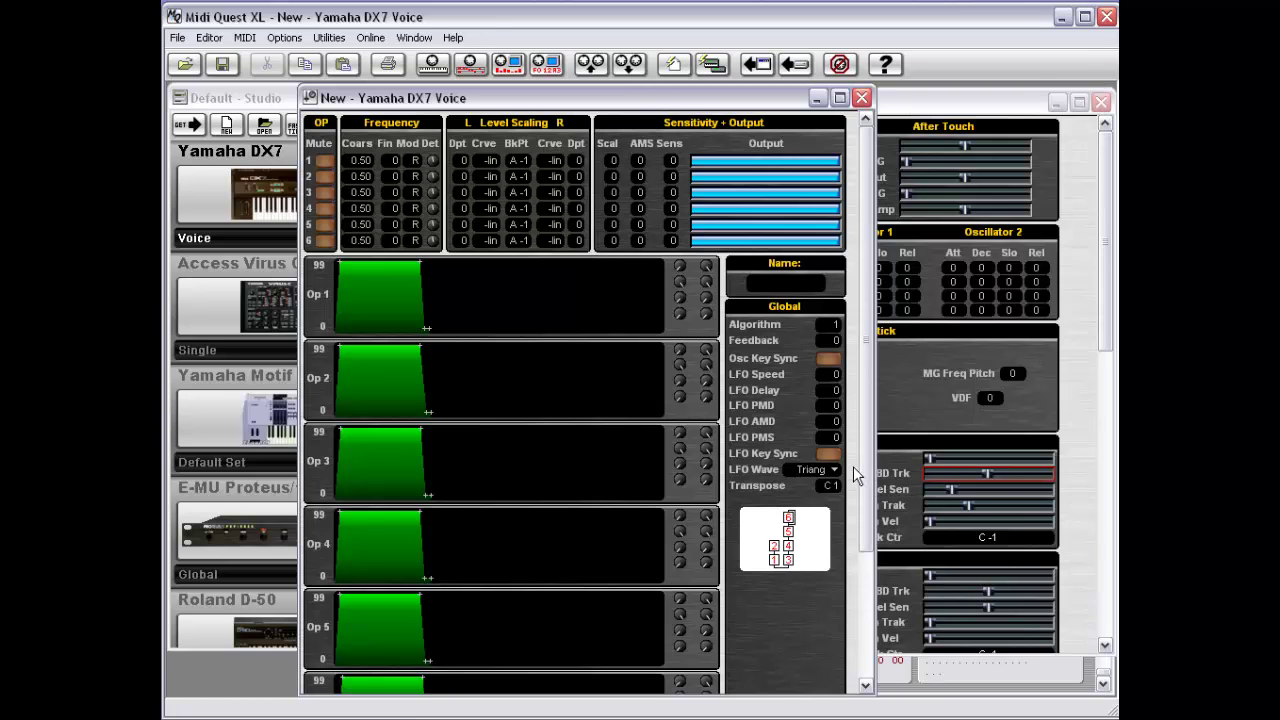
{"action": "right_click", "coordinate": [855, 475]}
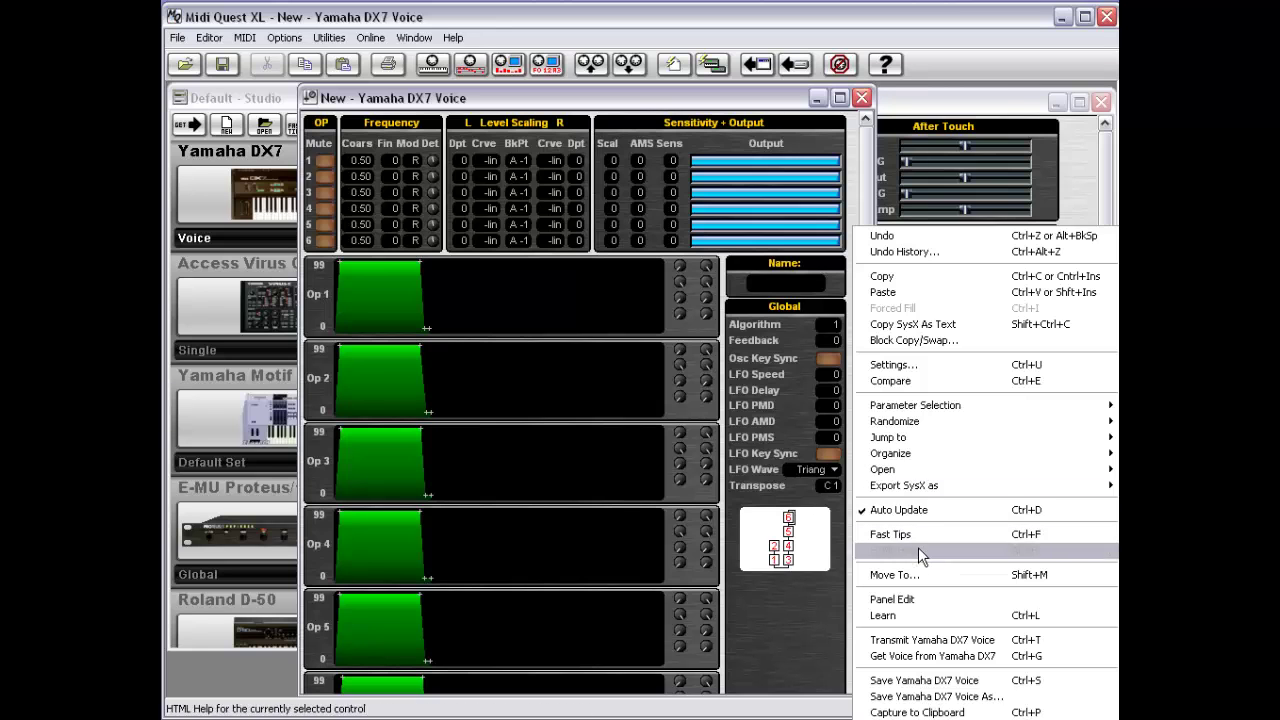
{"action": "left_click", "coordinate": [920, 598]}
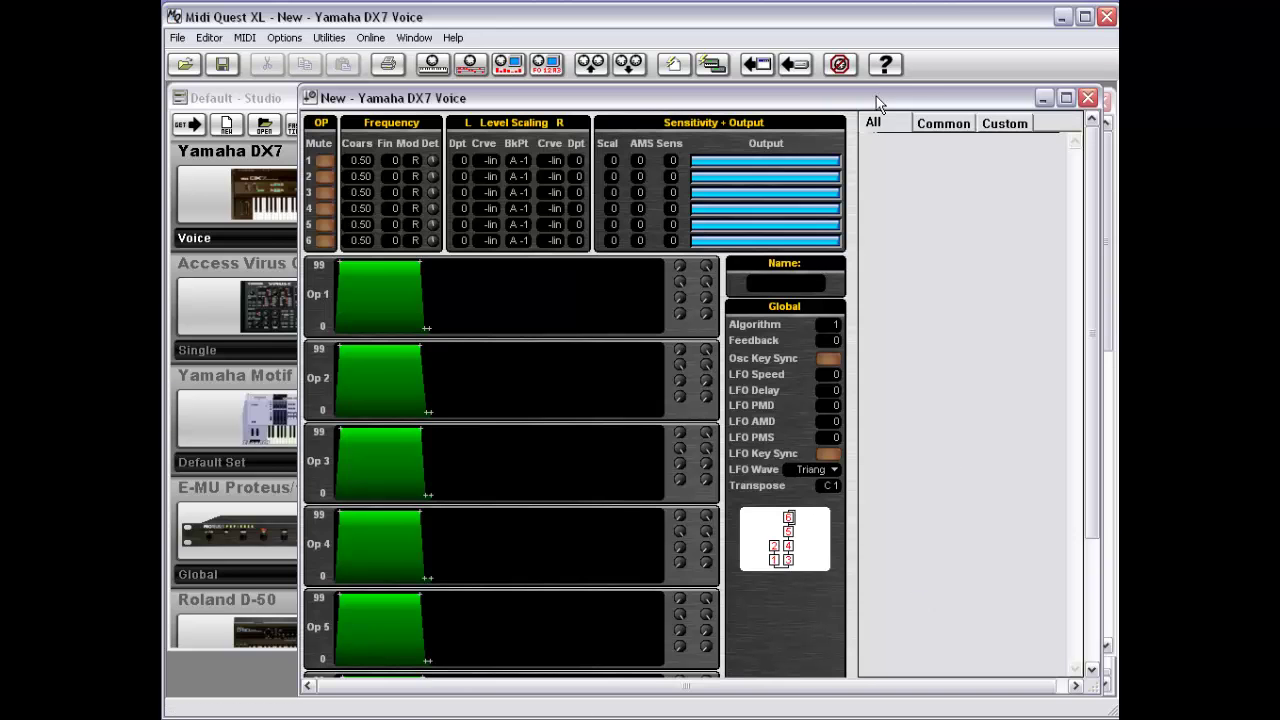
{"action": "left_click_drag", "start_coordinate": [876, 103], "coordinate": [861, 103]}
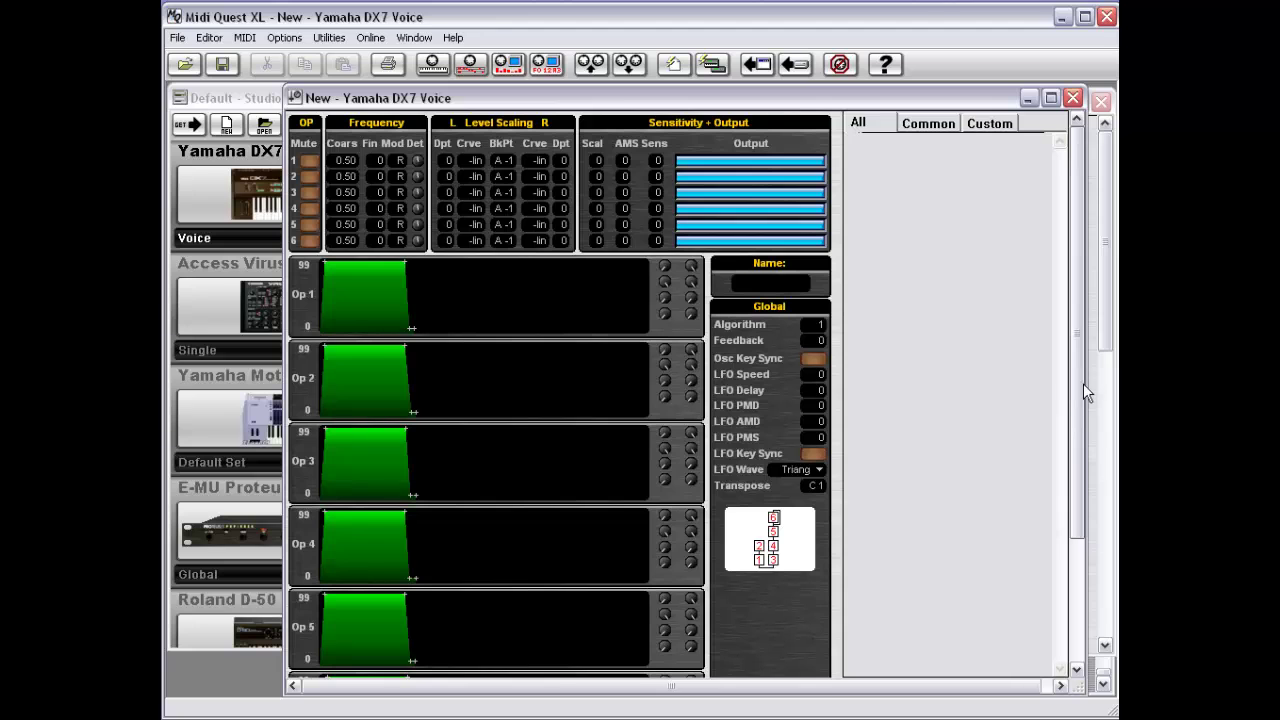
{"action": "left_click_drag", "start_coordinate": [1085, 383], "coordinate": [1100, 383]}
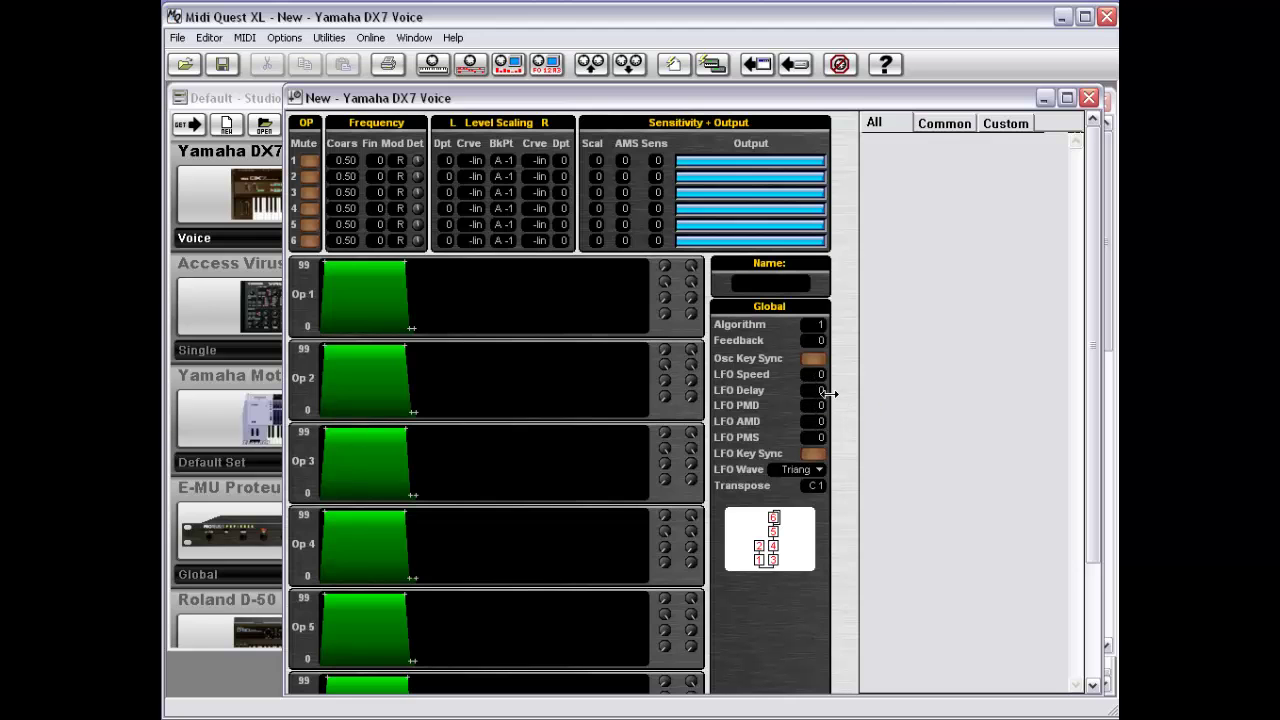
Select the Global controls from Algorithm to LFO AMD as a group, and shorten the Operator 4 Output bar
{"action": "left_click_drag", "start_coordinate": [844, 439], "coordinate": [777, 308]}
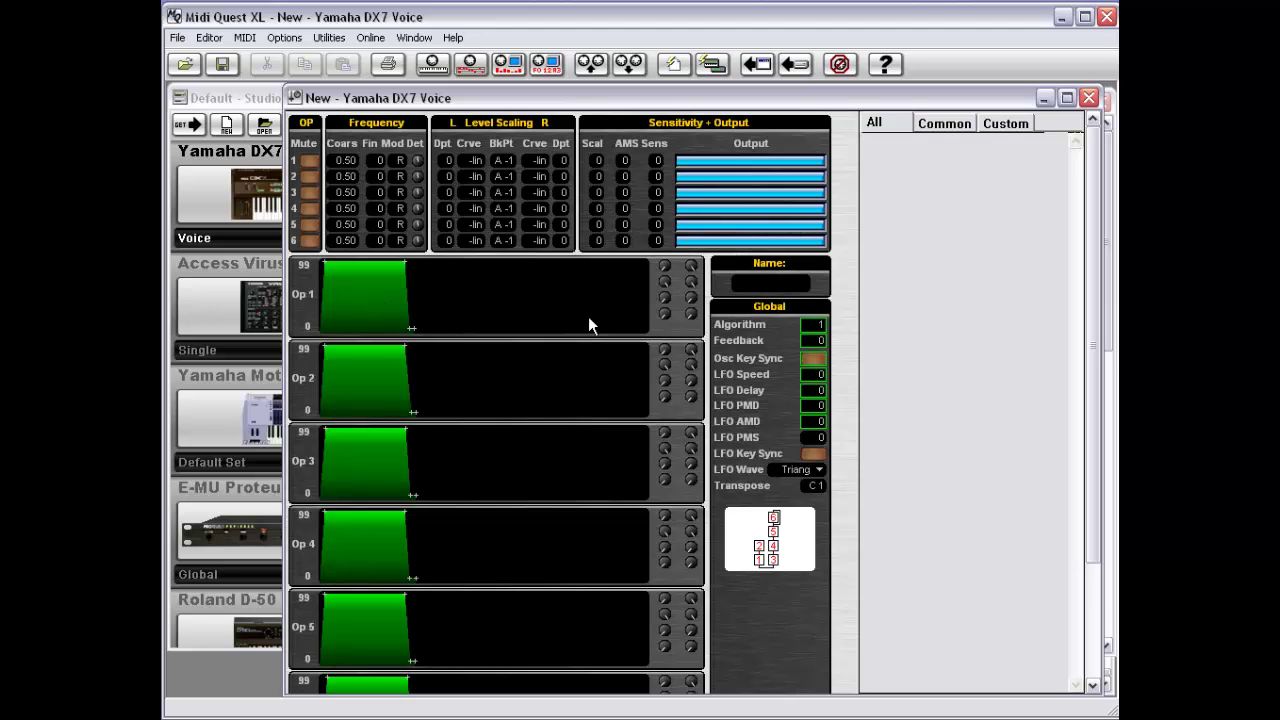
{"action": "right_click", "coordinate": [847, 296]}
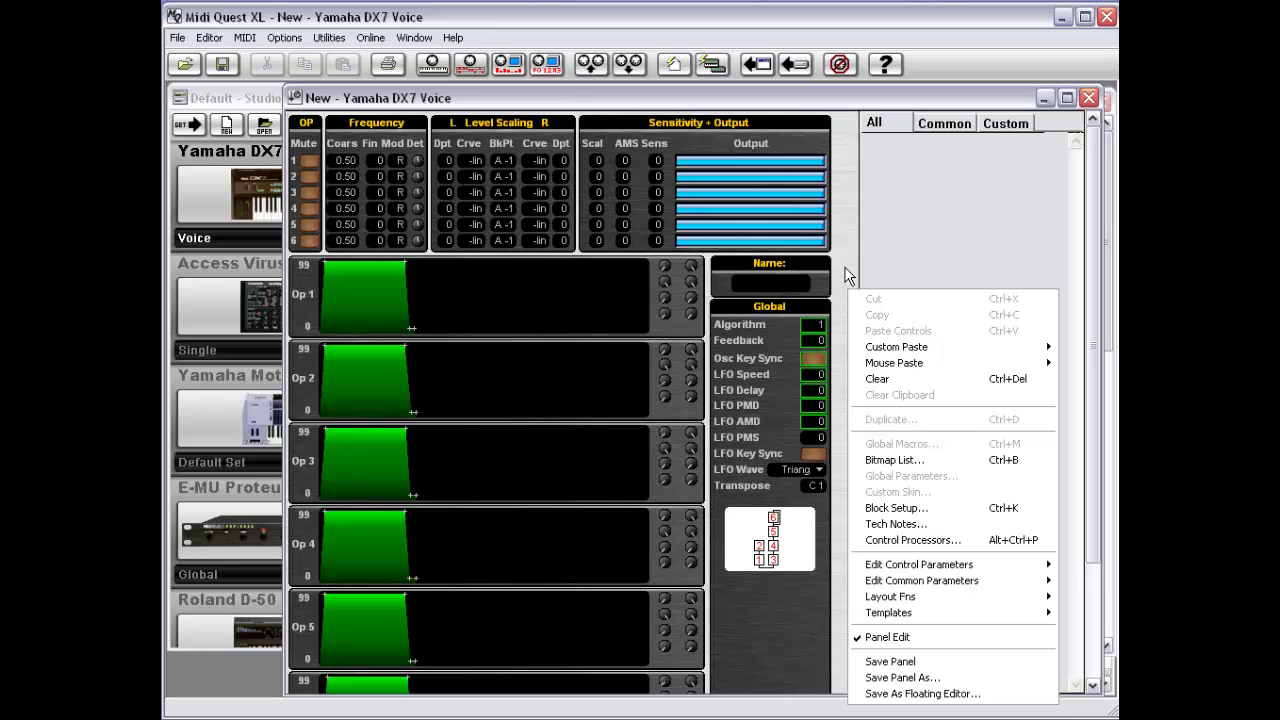
{"action": "left_click", "coordinate": [803, 208]}
{"action": "left_click_drag", "start_coordinate": [806, 206], "coordinate": [765, 208]}
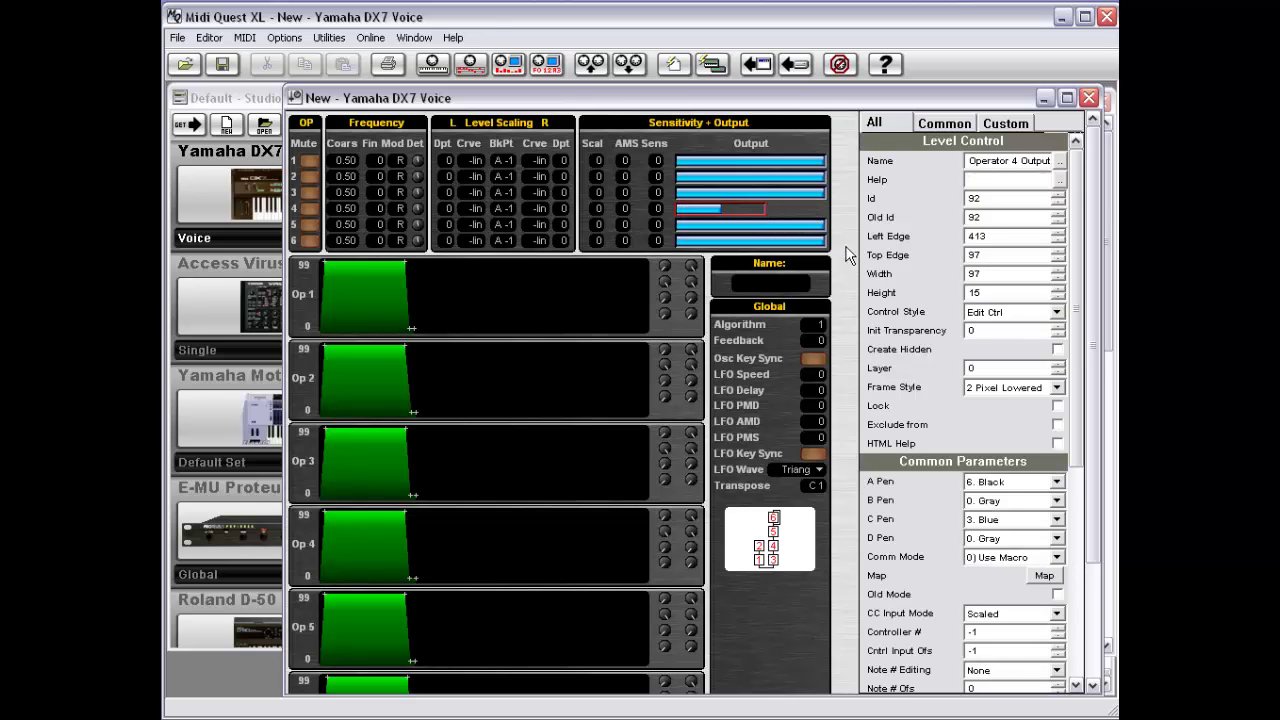
Narrow and reposition the six operator Output bars as a group, and set Operator 1 Output to 20
{"action": "left_click", "coordinate": [846, 152]}
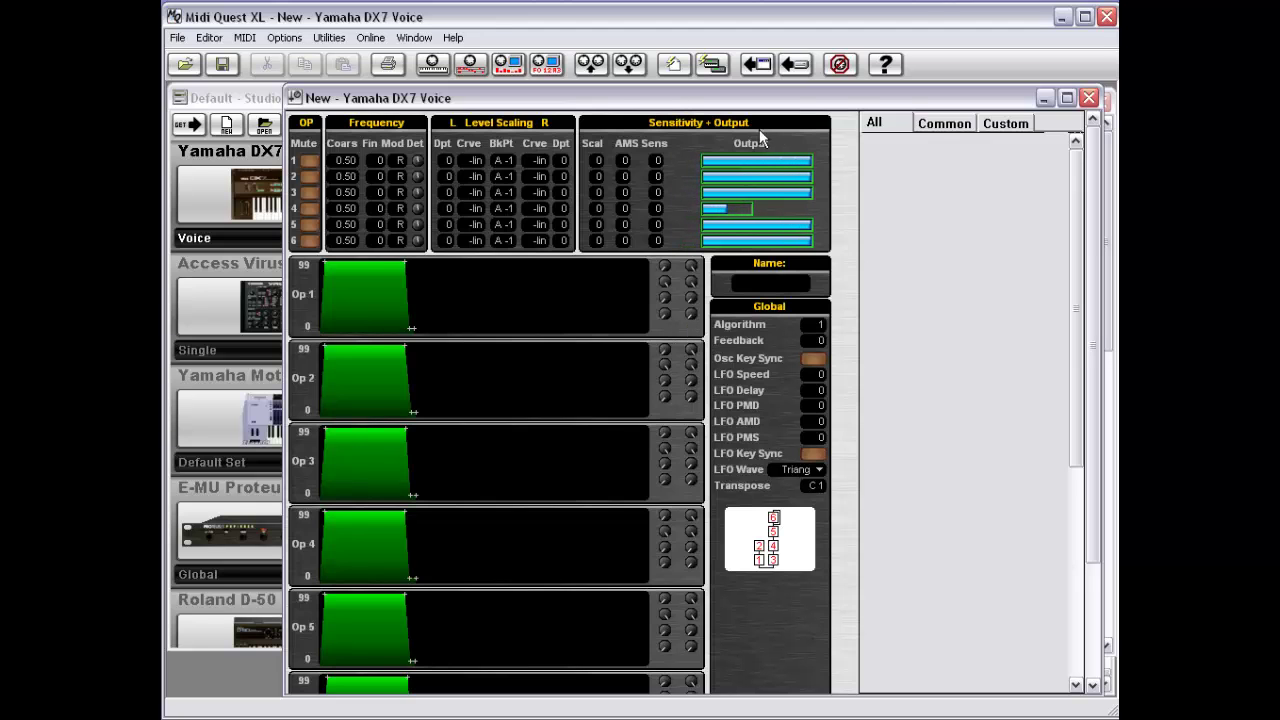
{"action": "left_click", "coordinate": [726, 168]}
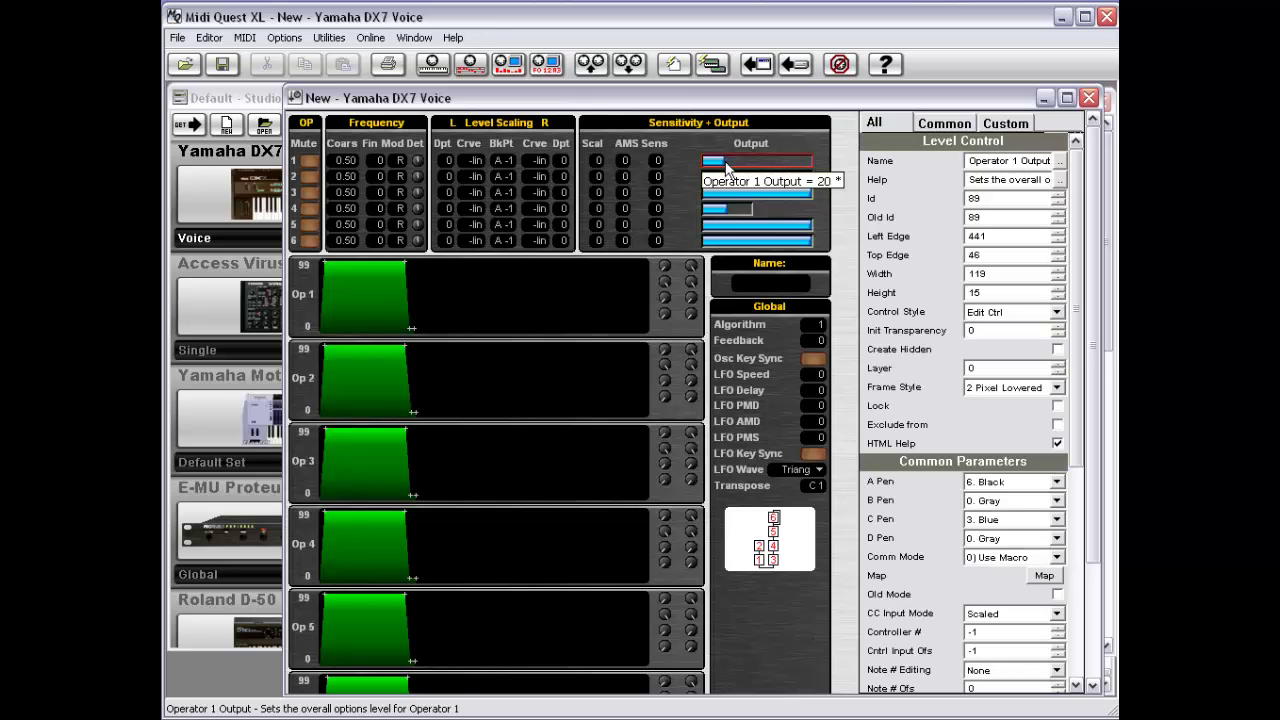
{"action": "left_click_drag", "start_coordinate": [844, 147], "coordinate": [699, 239]}
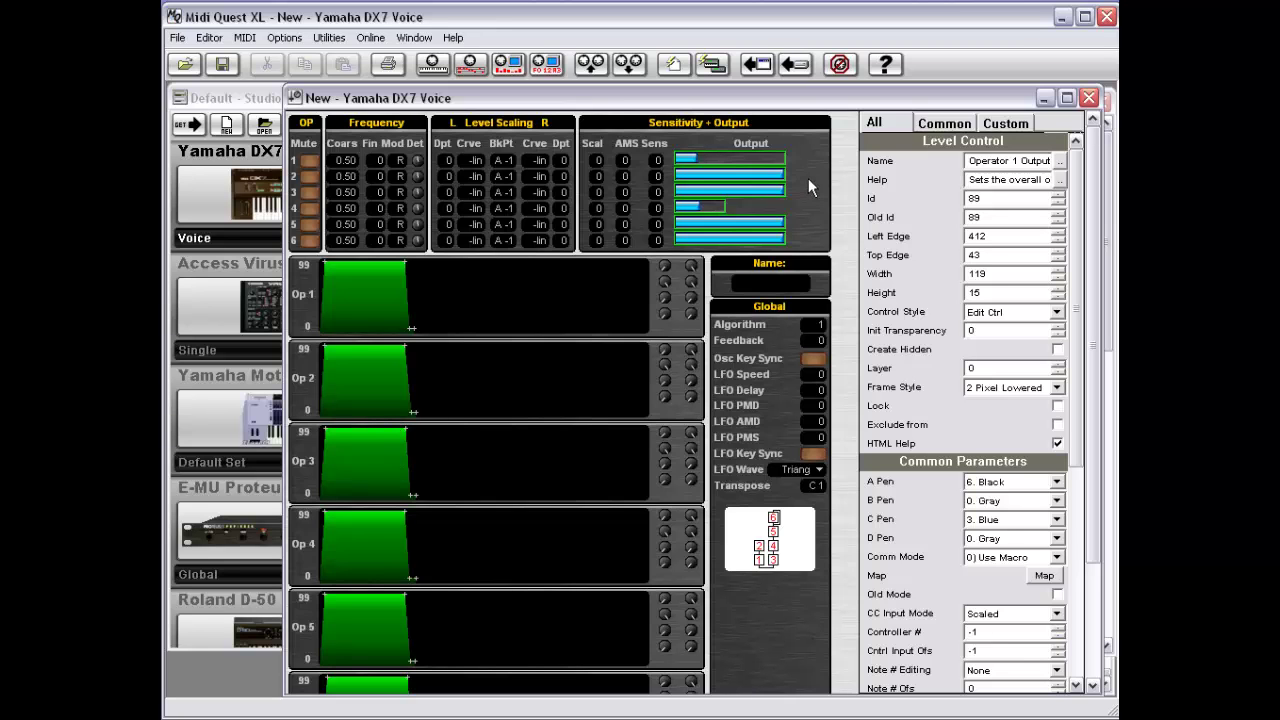
Look over the rest of the DX7 Voice panel and turn off Panel Edit
{"action": "scroll", "coordinate": [1013, 366], "scroll_direction": "down", "scroll_amount": 3}
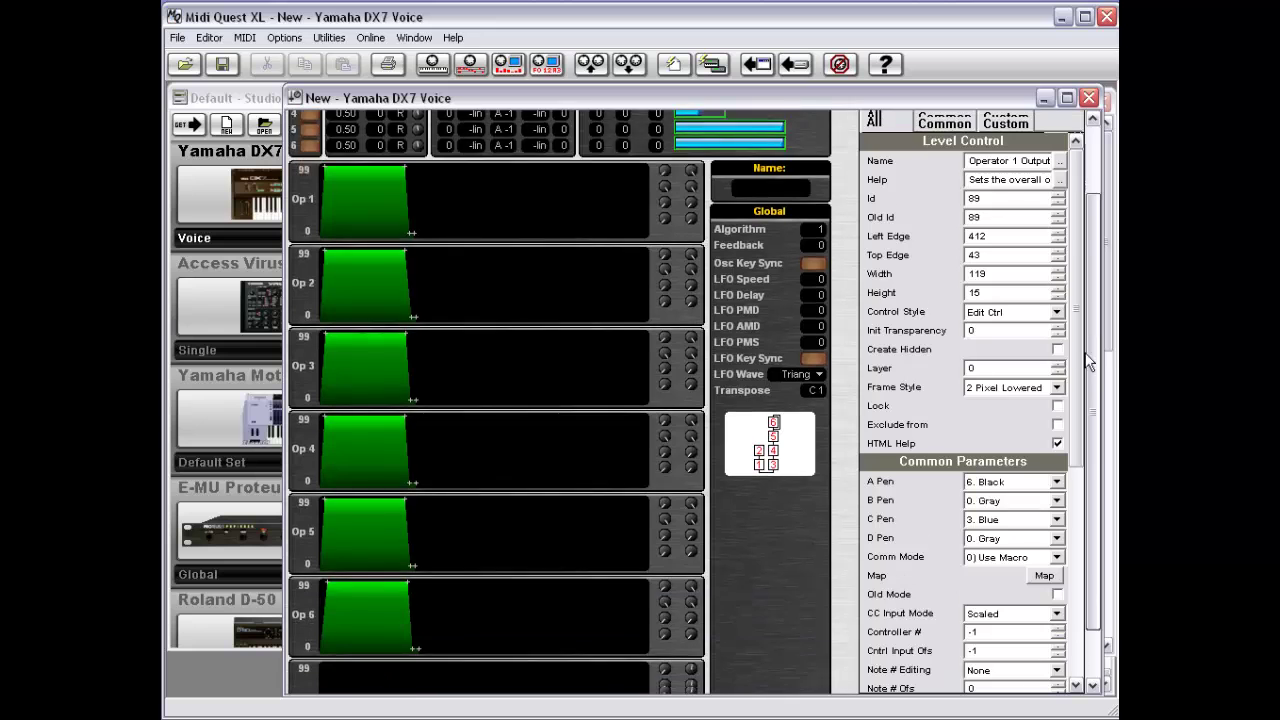
{"action": "scroll", "coordinate": [1013, 366], "scroll_direction": "up", "scroll_amount": 3}
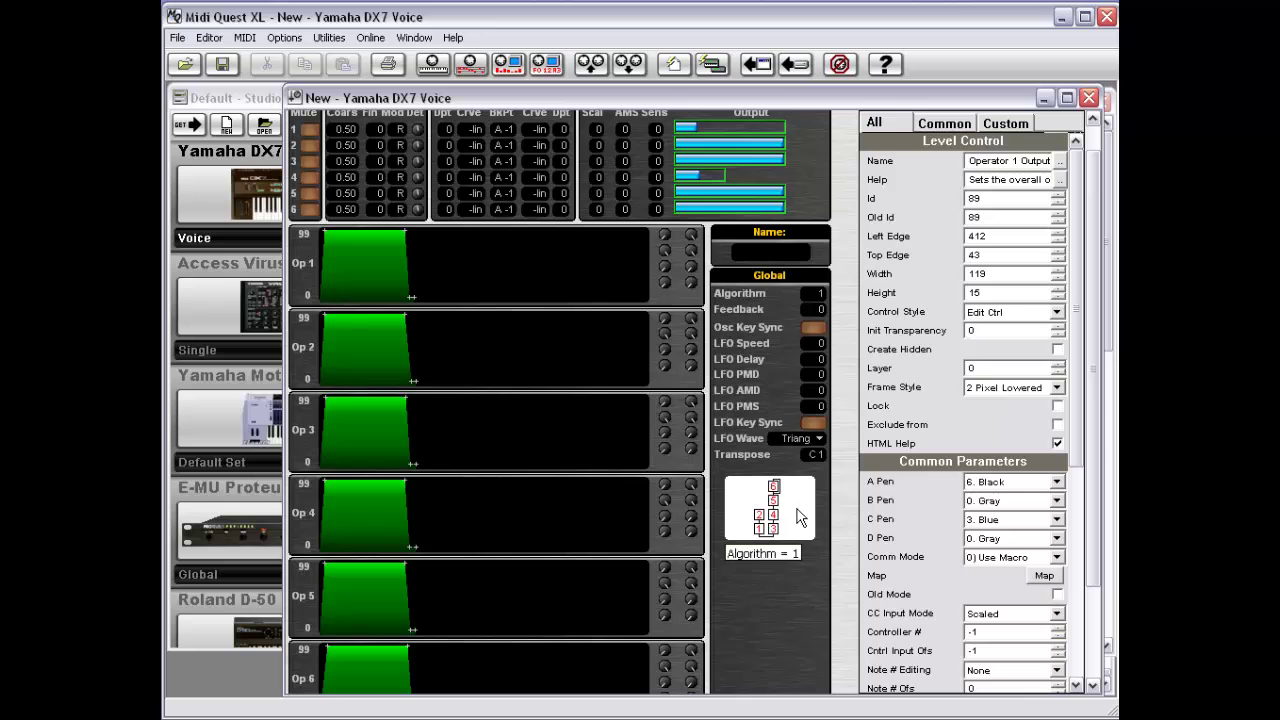
{"action": "scroll", "coordinate": [1093, 393], "scroll_direction": "up", "scroll_amount": 1}
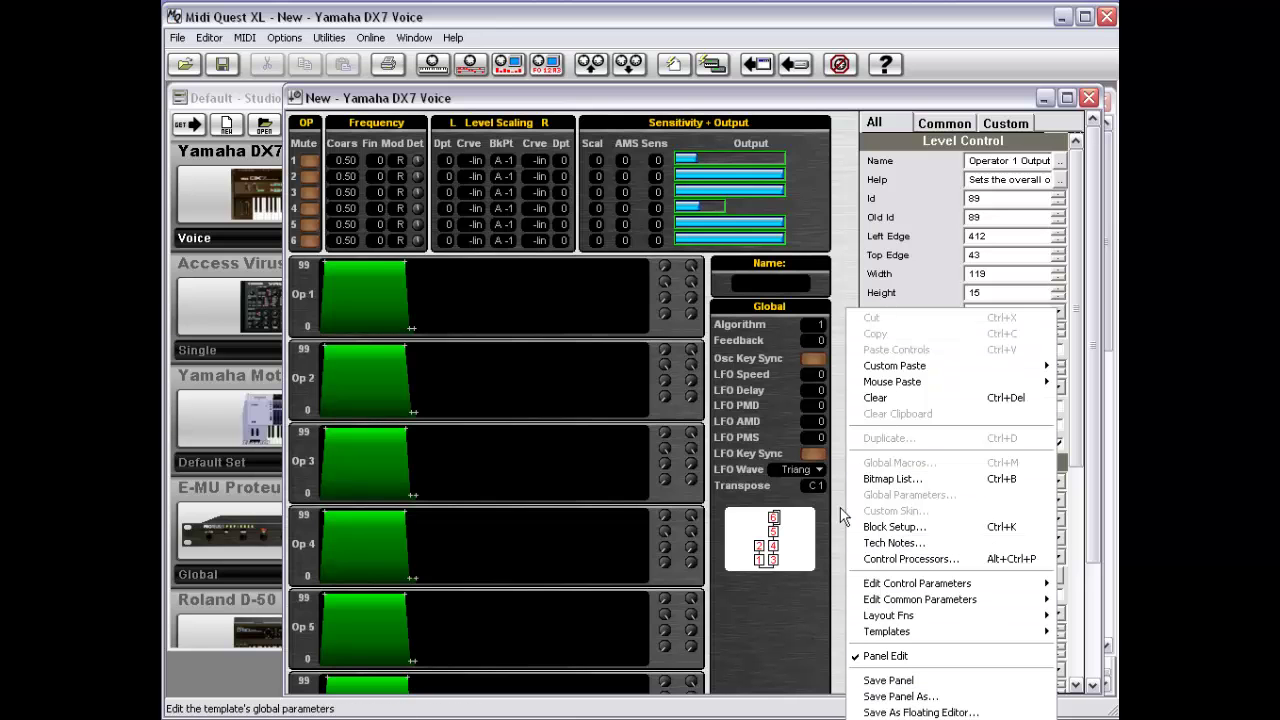
{"action": "left_click", "coordinate": [909, 656]}
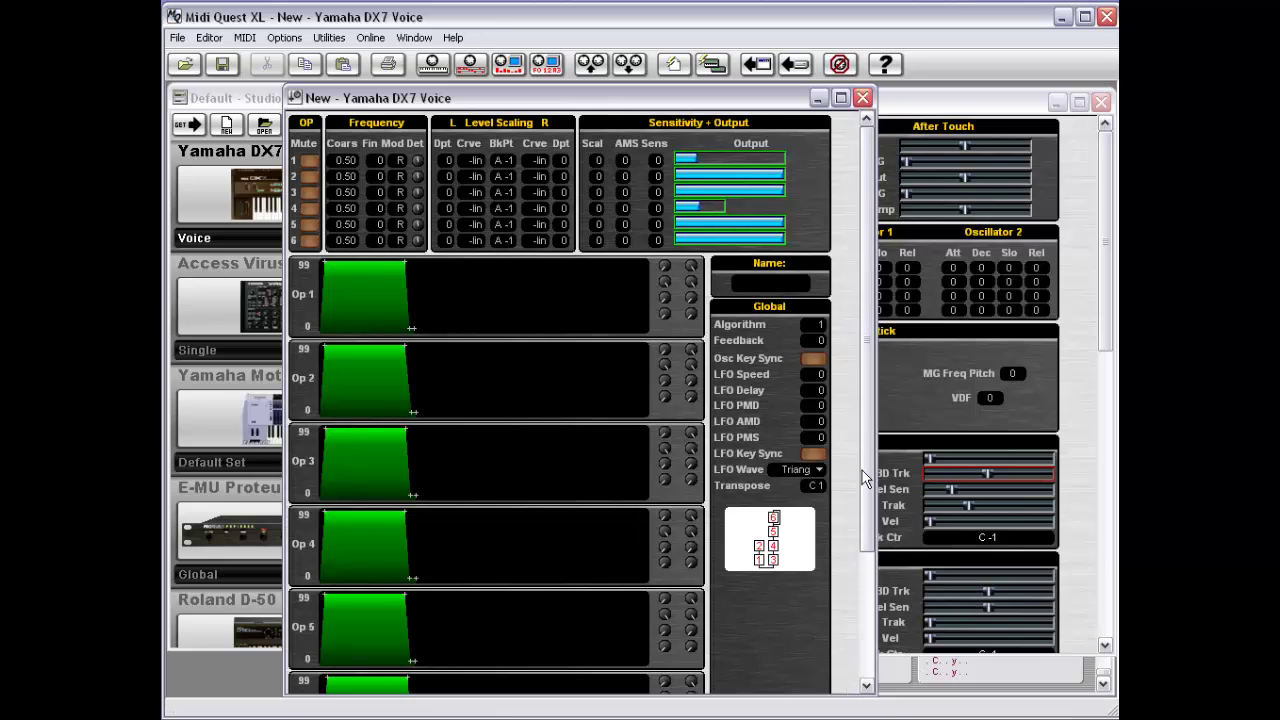
Turn on Learn for the DX7 Voice editor and check that it is enabled
{"action": "right_click", "coordinate": [840, 341]}
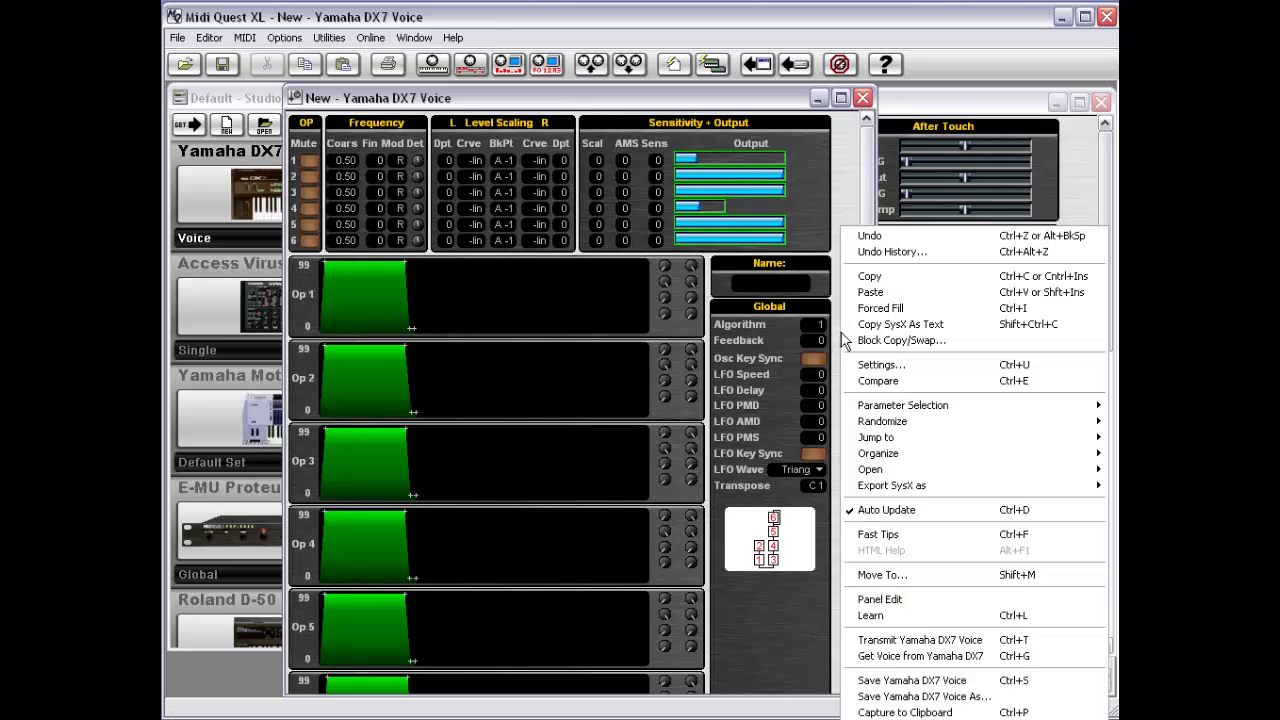
{"action": "left_click", "coordinate": [905, 614]}
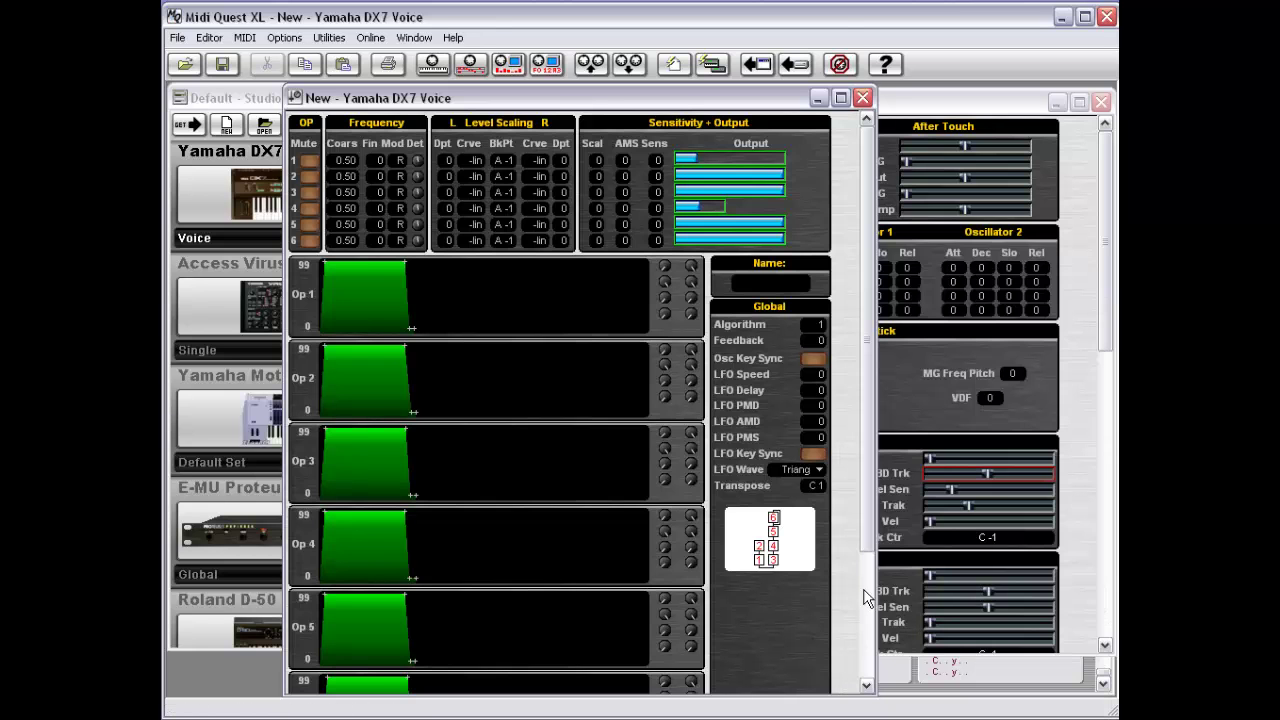
{"action": "right_click", "coordinate": [858, 530]}
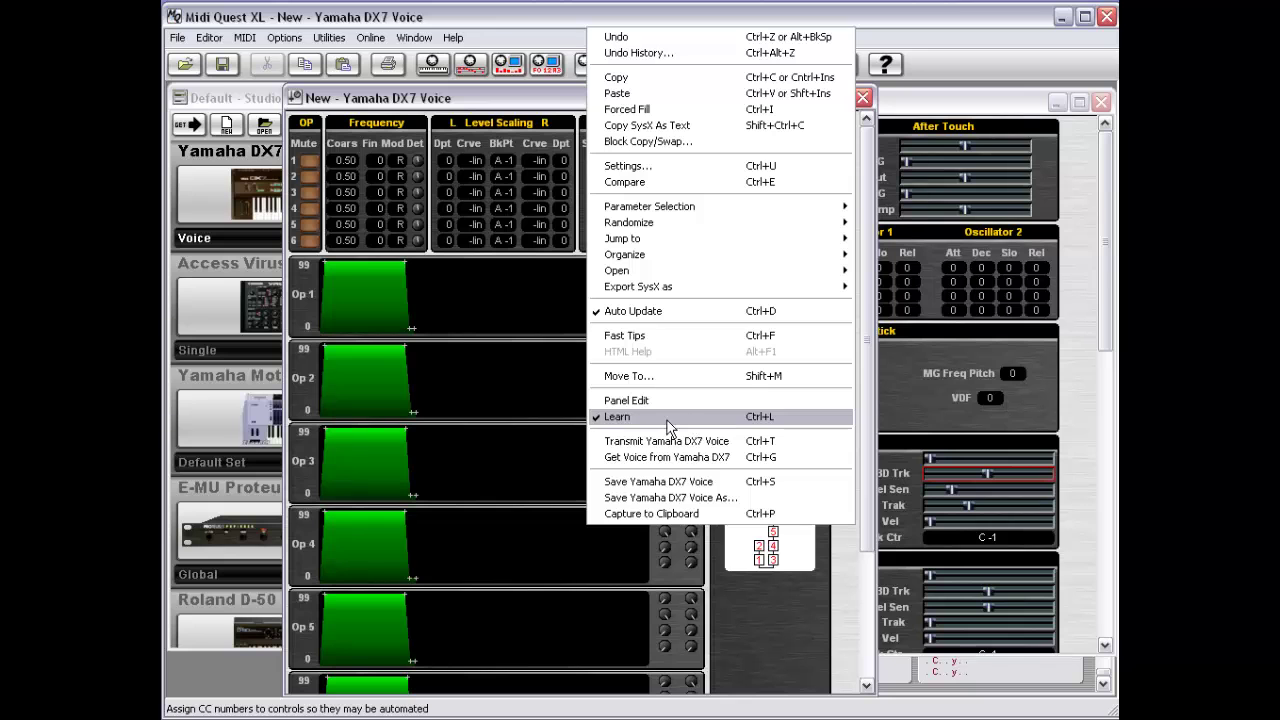
{"action": "left_click", "coordinate": [853, 636]}
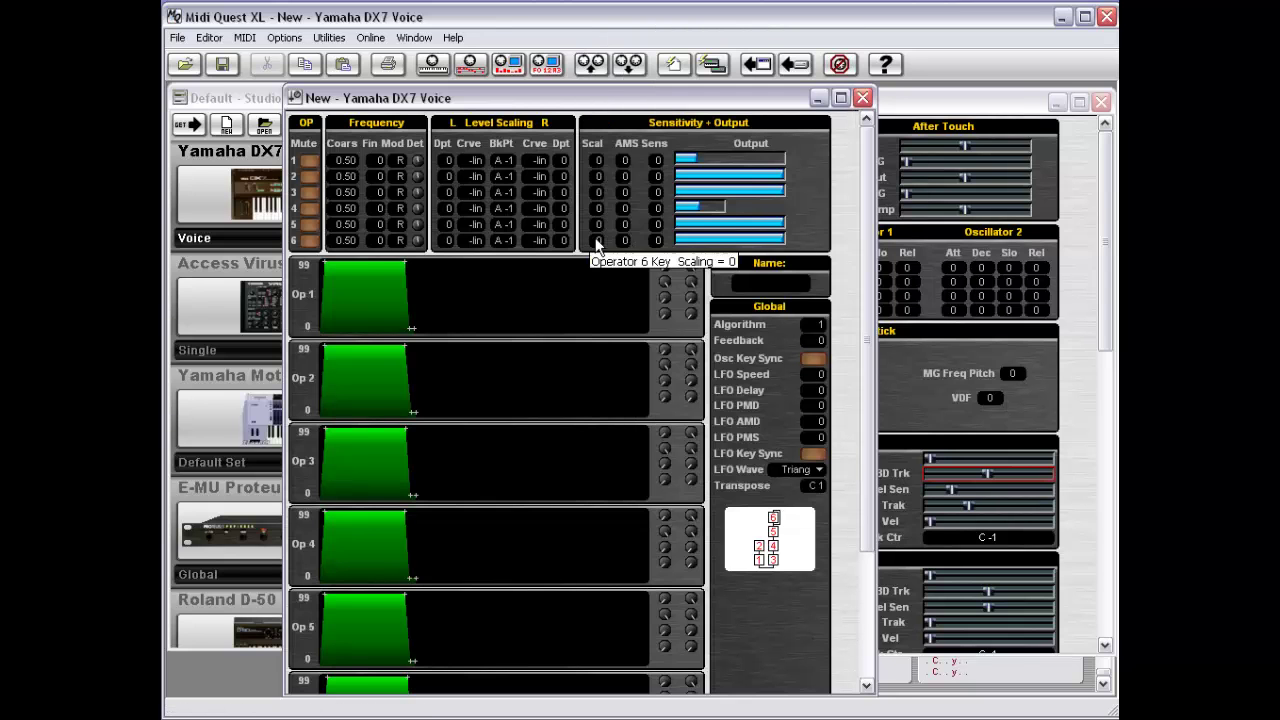
Assign CC#1 to the Operator 4 Left Level Scaling Curve parameter and turn off Learn
{"action": "left_click", "coordinate": [474, 209]}
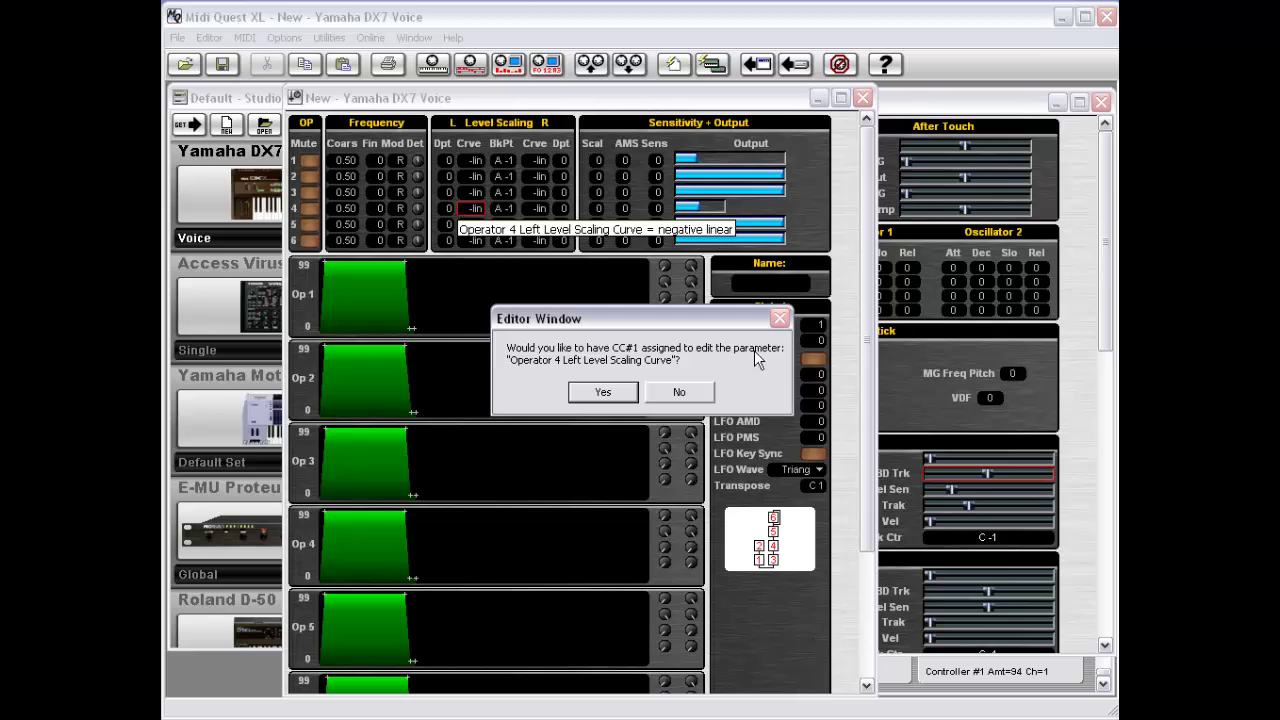
{"action": "left_click", "coordinate": [605, 392]}
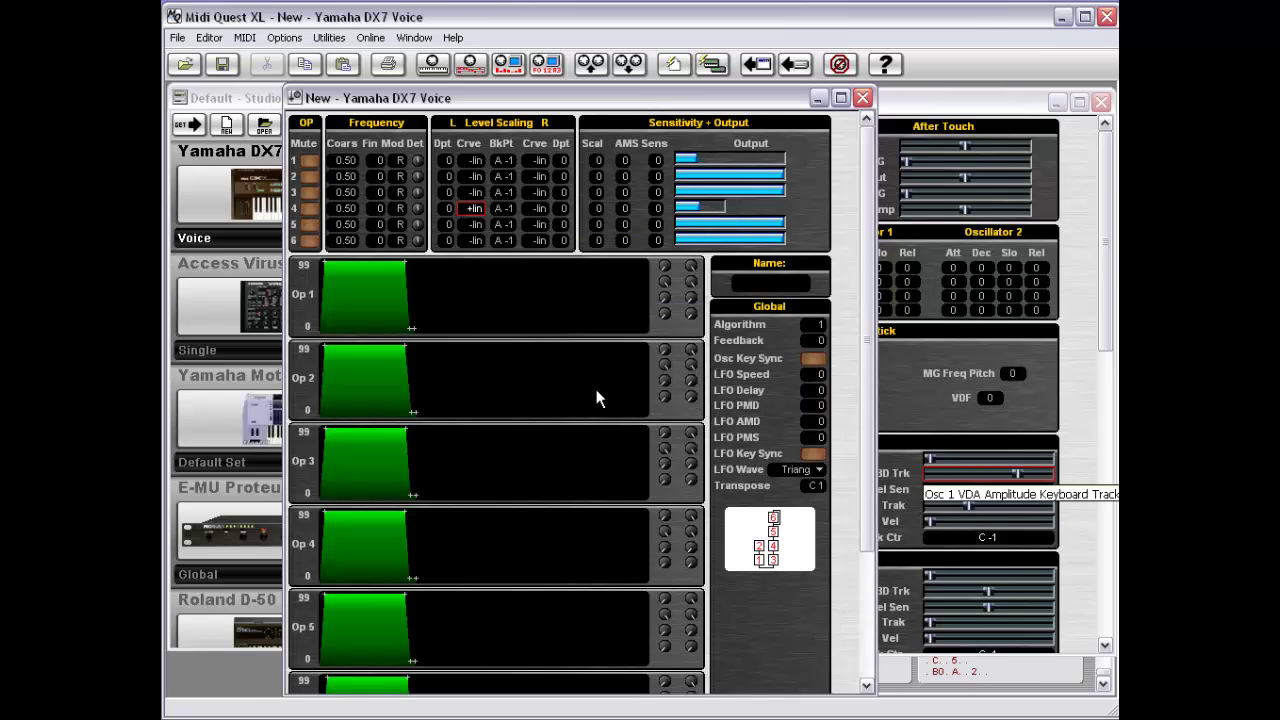
{"action": "right_click", "coordinate": [841, 373]}
{"action": "left_click", "coordinate": [804, 595]}
Capture the DX7 Voice panel to the clipboard as an image, paste it into a blank Paint picture, and close Paint
{"action": "right_click", "coordinate": [844, 186]}
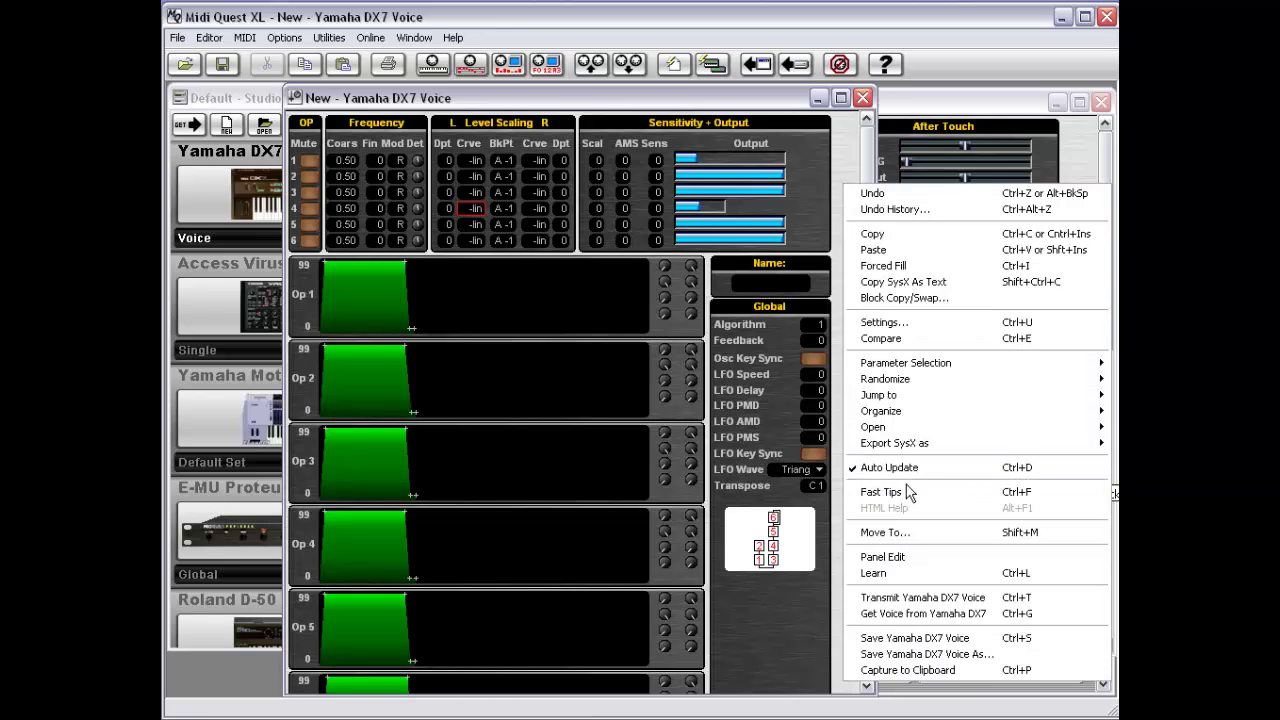
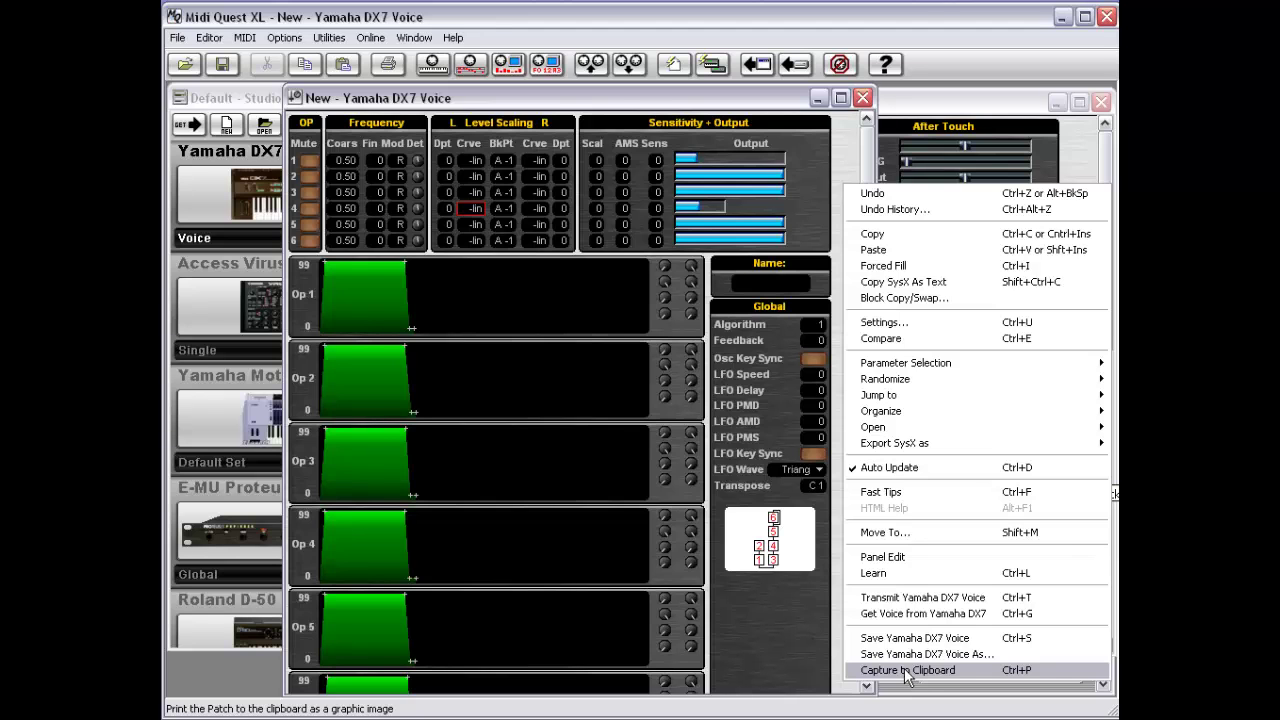
{"action": "left_click", "coordinate": [906, 676]}
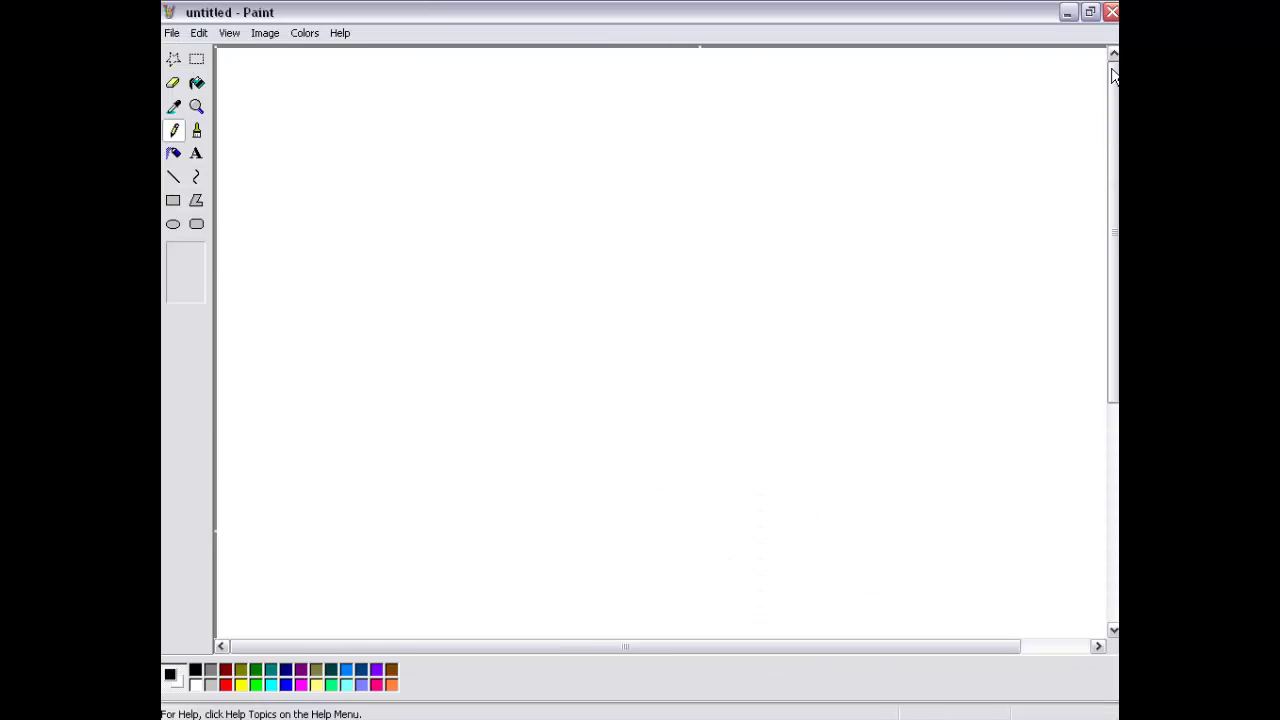
{"action": "left_click", "coordinate": [199, 36]}
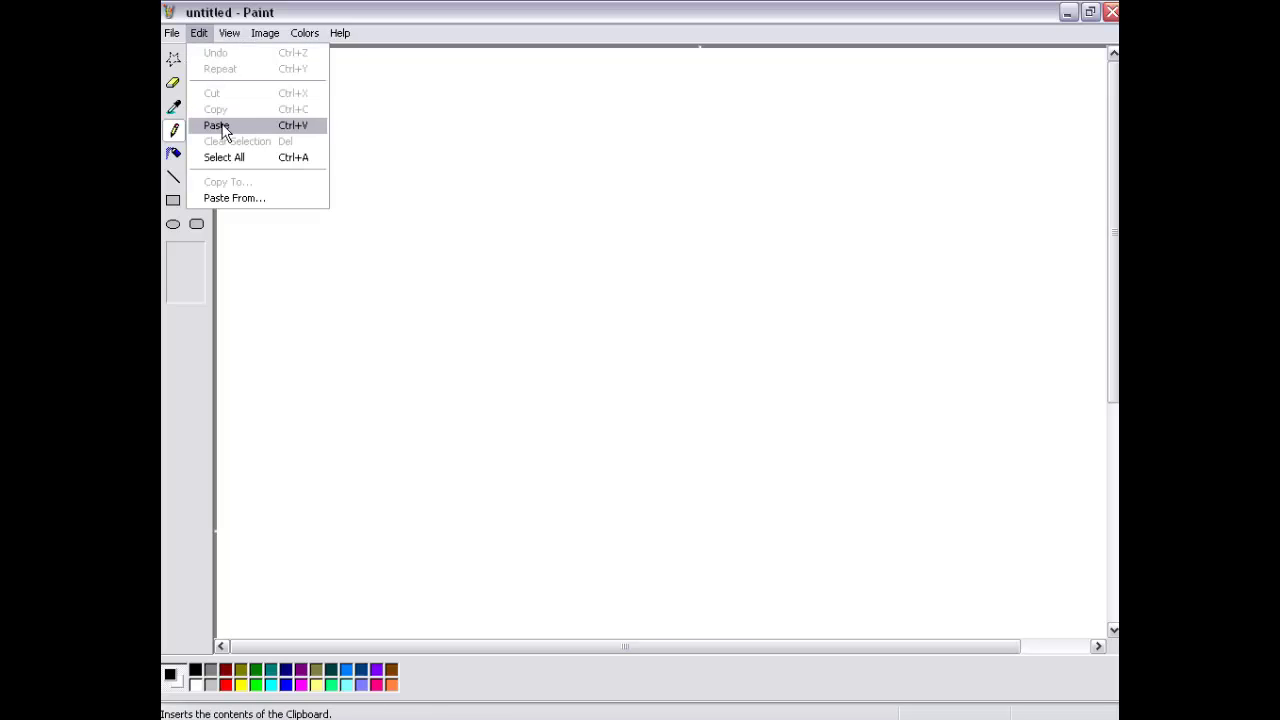
{"action": "left_click", "coordinate": [221, 126]}
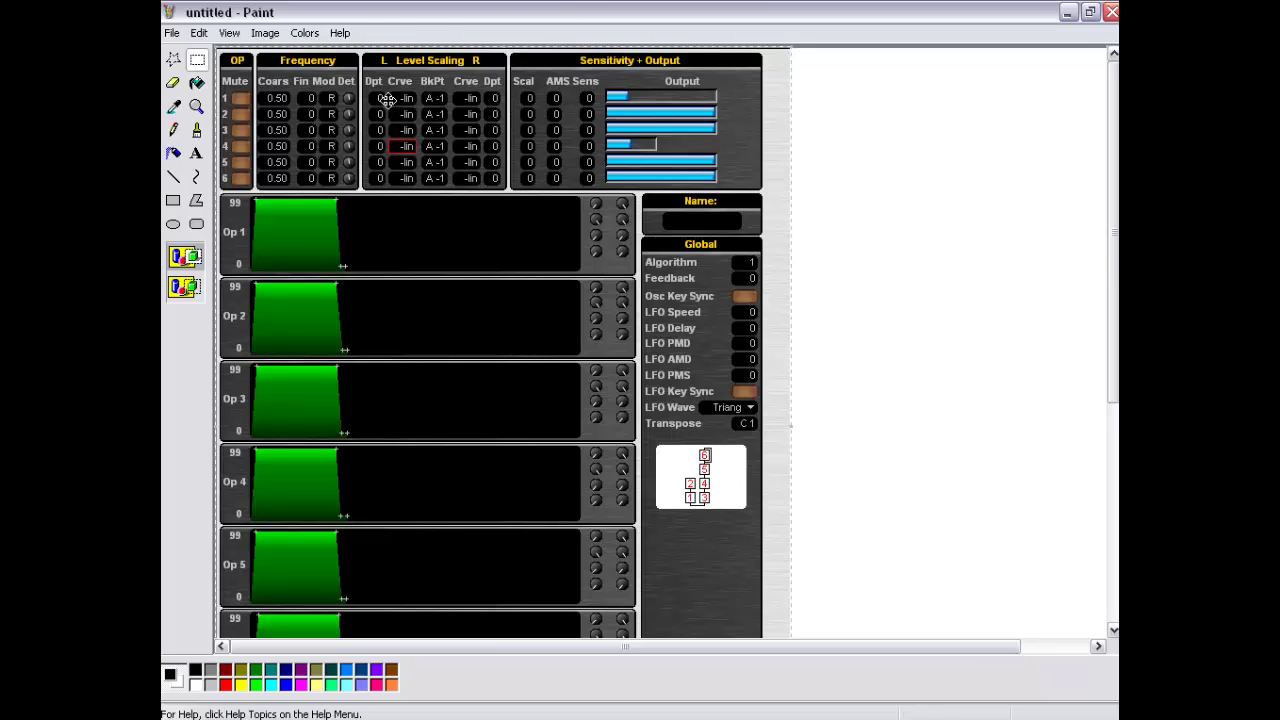
{"action": "double_click", "coordinate": [170, 12]}
{"action": "left_click", "coordinate": [642, 397]}
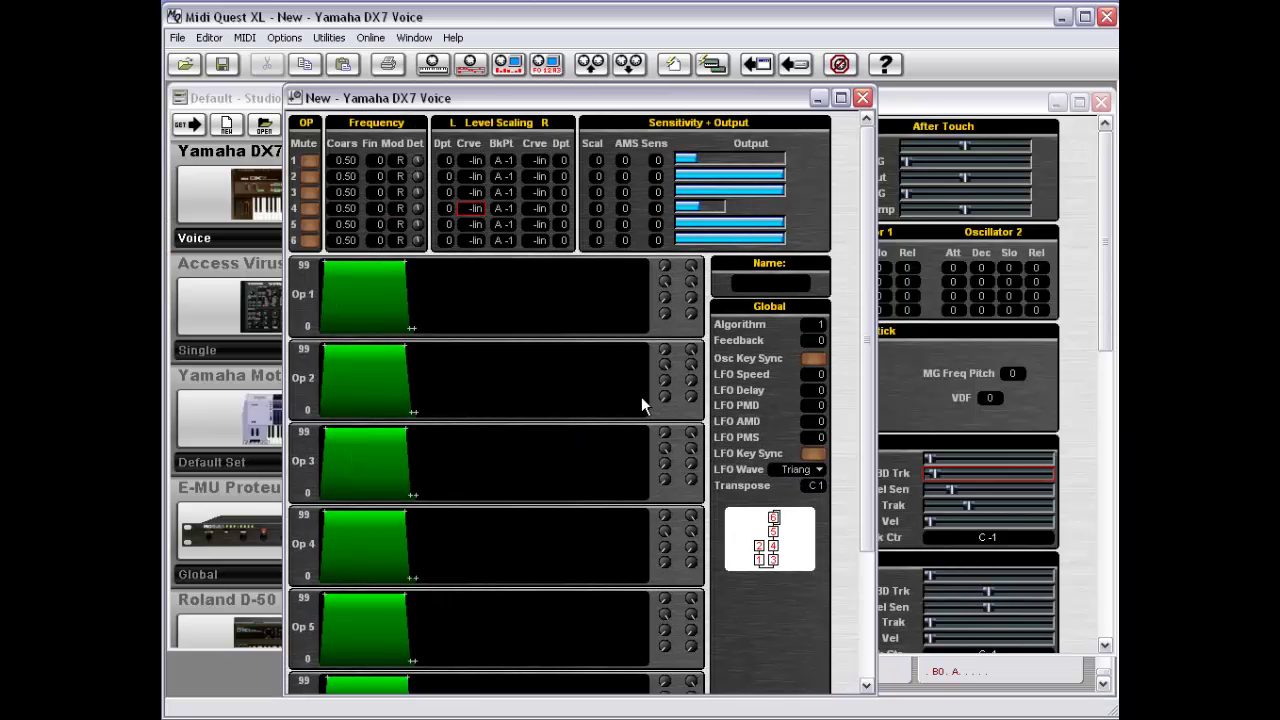